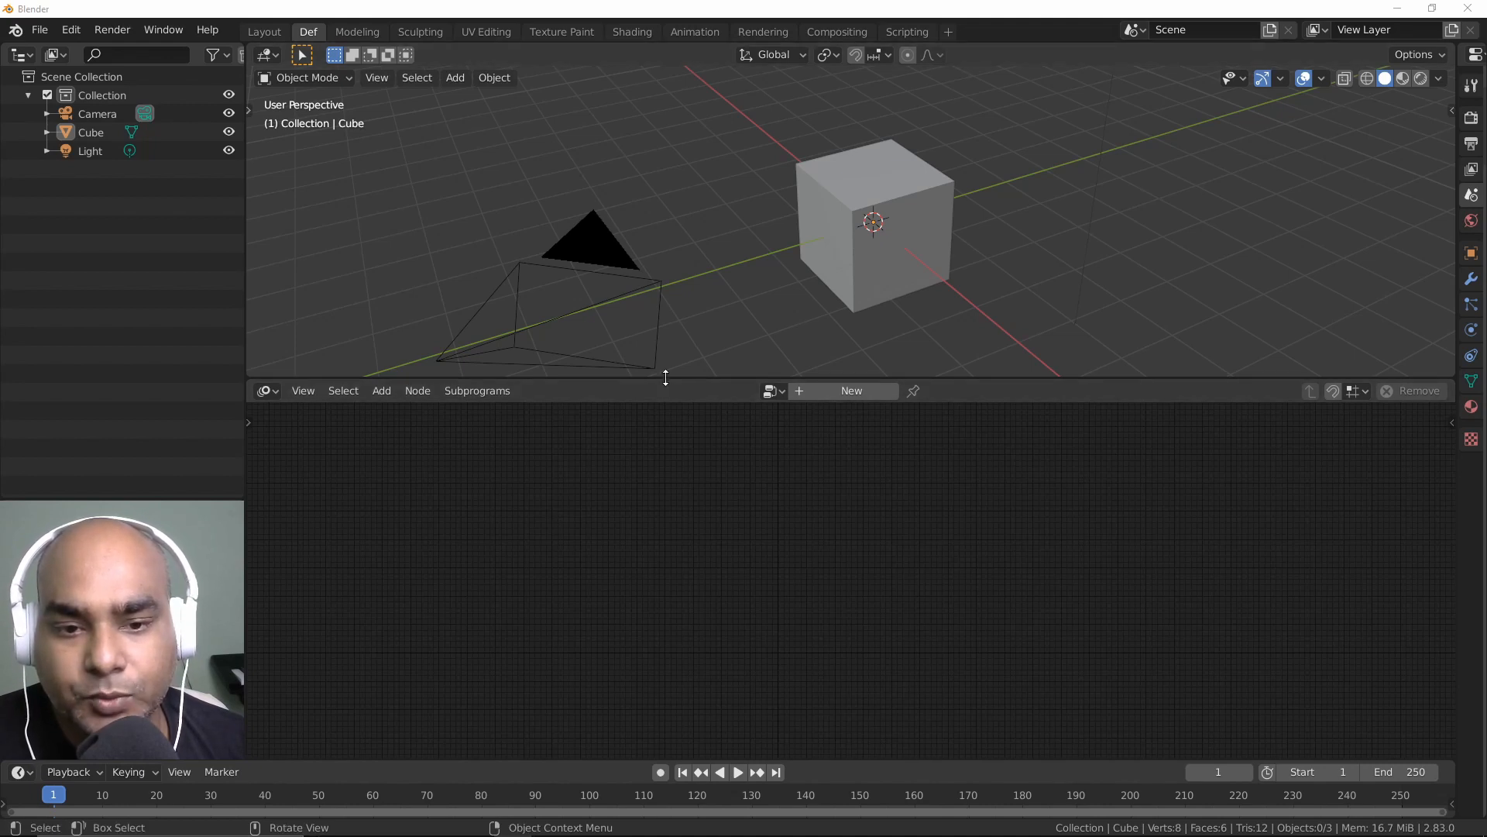
Step: Enlarge the node editor below the 3D view and create a new Animation Nodes tree
left_click_drag(666, 378, 660, 431)
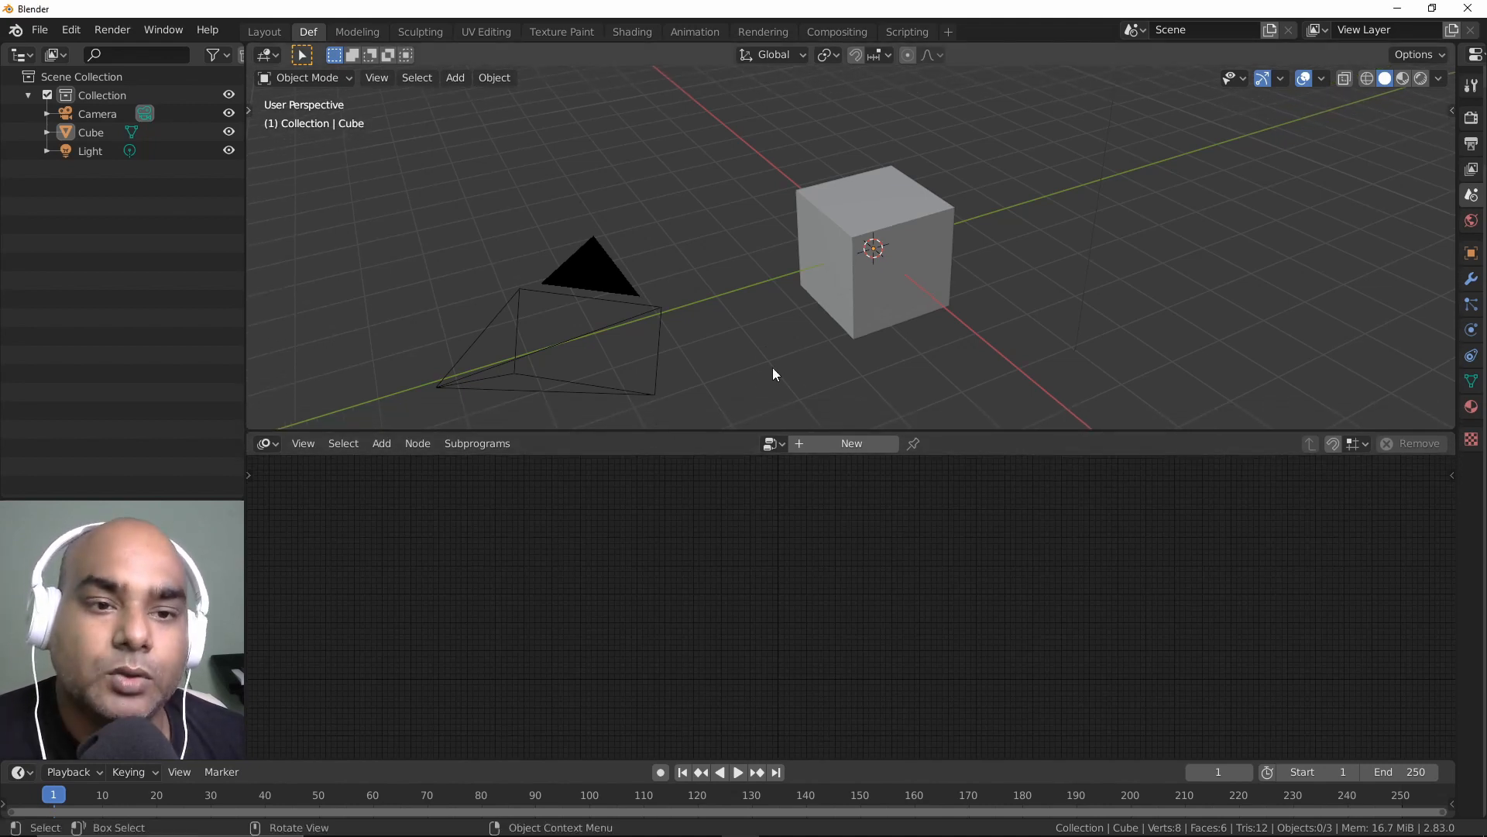
mouse_move(859, 316)
middle_mouse_down()
mouse_move(909, 305)
mouse_move(858, 300)
middle_mouse_up()
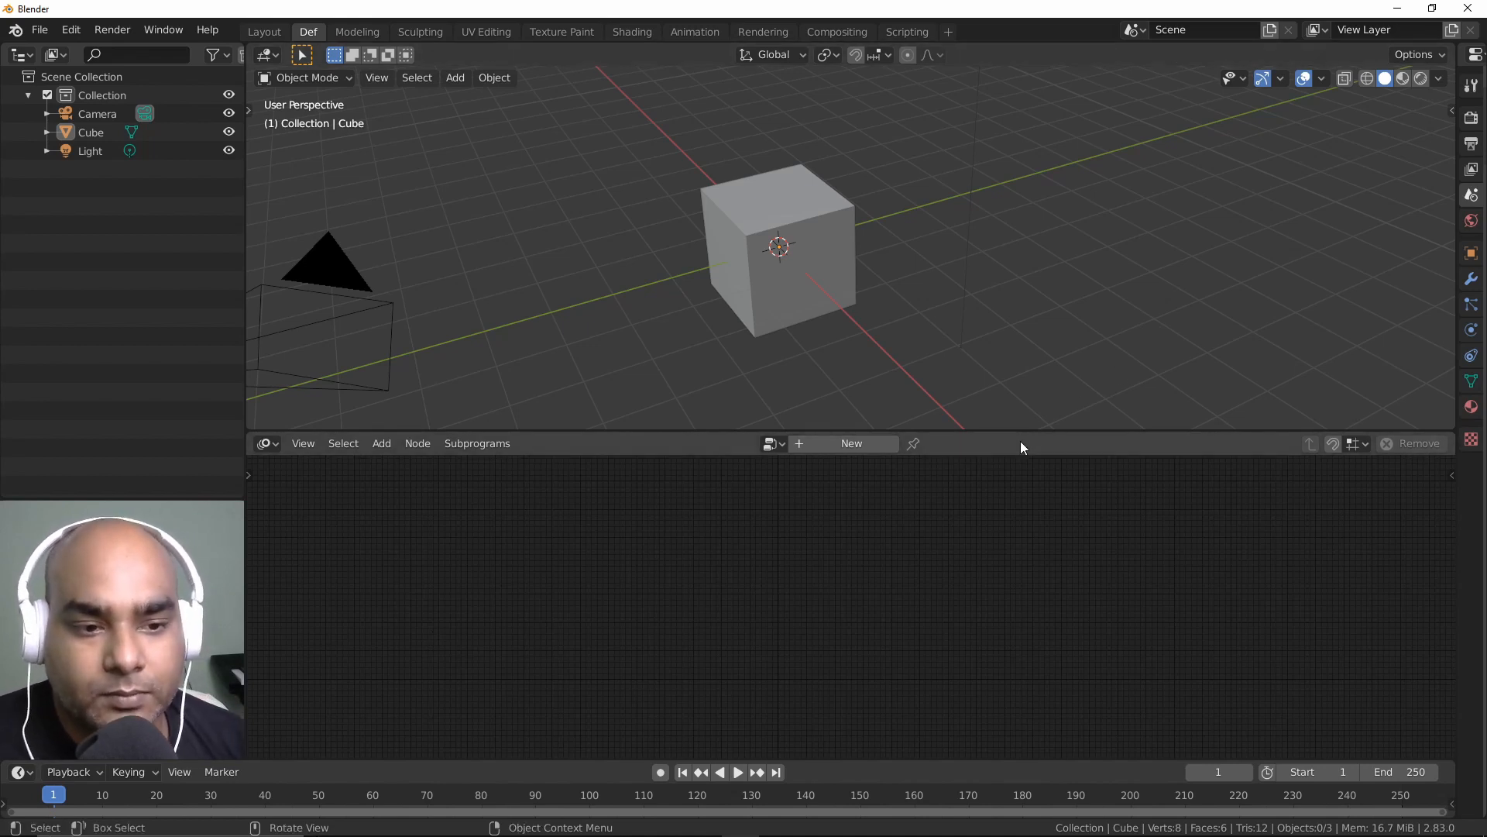
left_click_drag(1030, 431, 1033, 355)
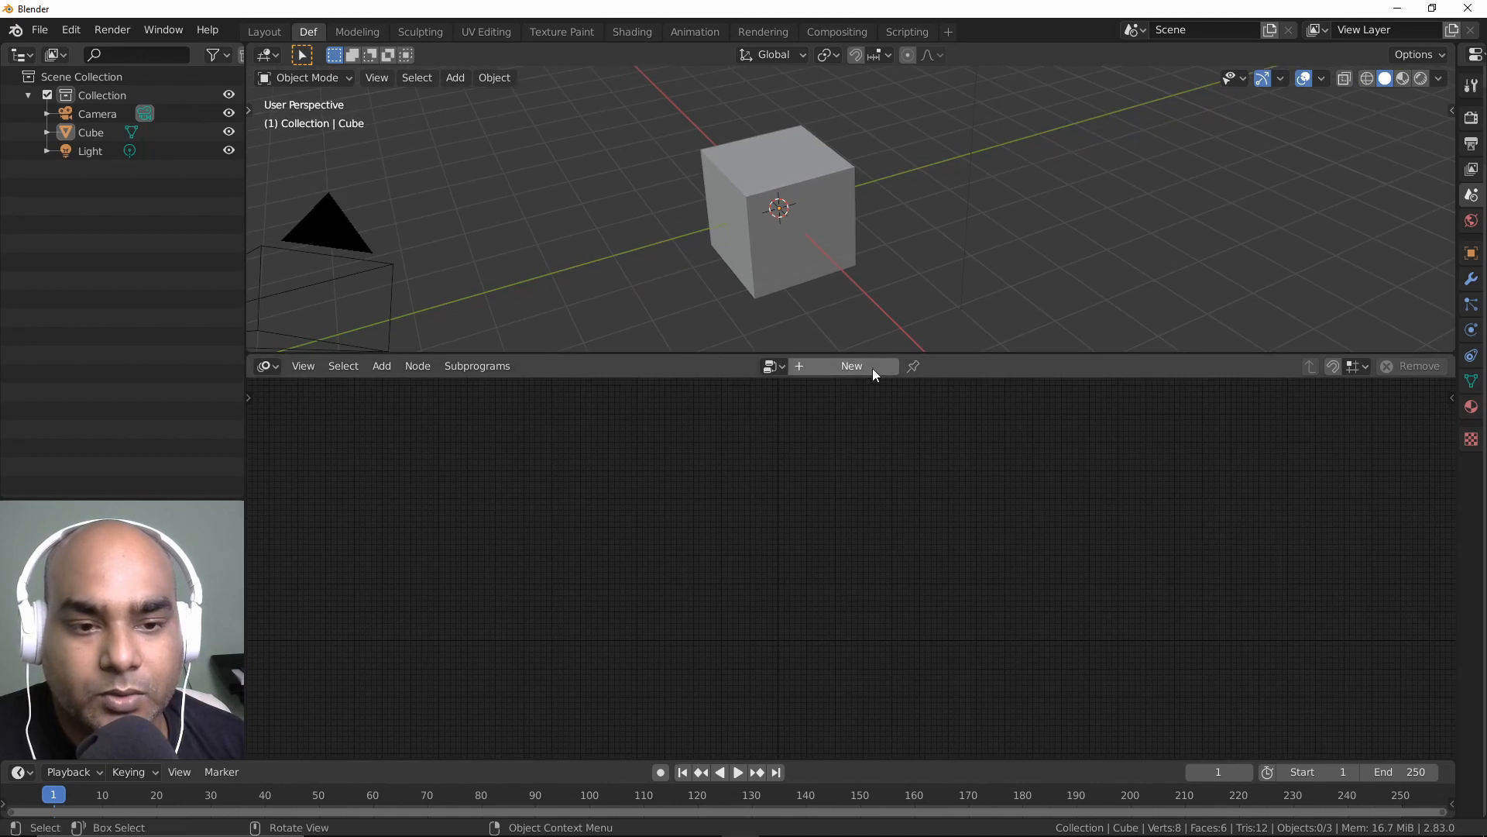
left_click(866, 369)
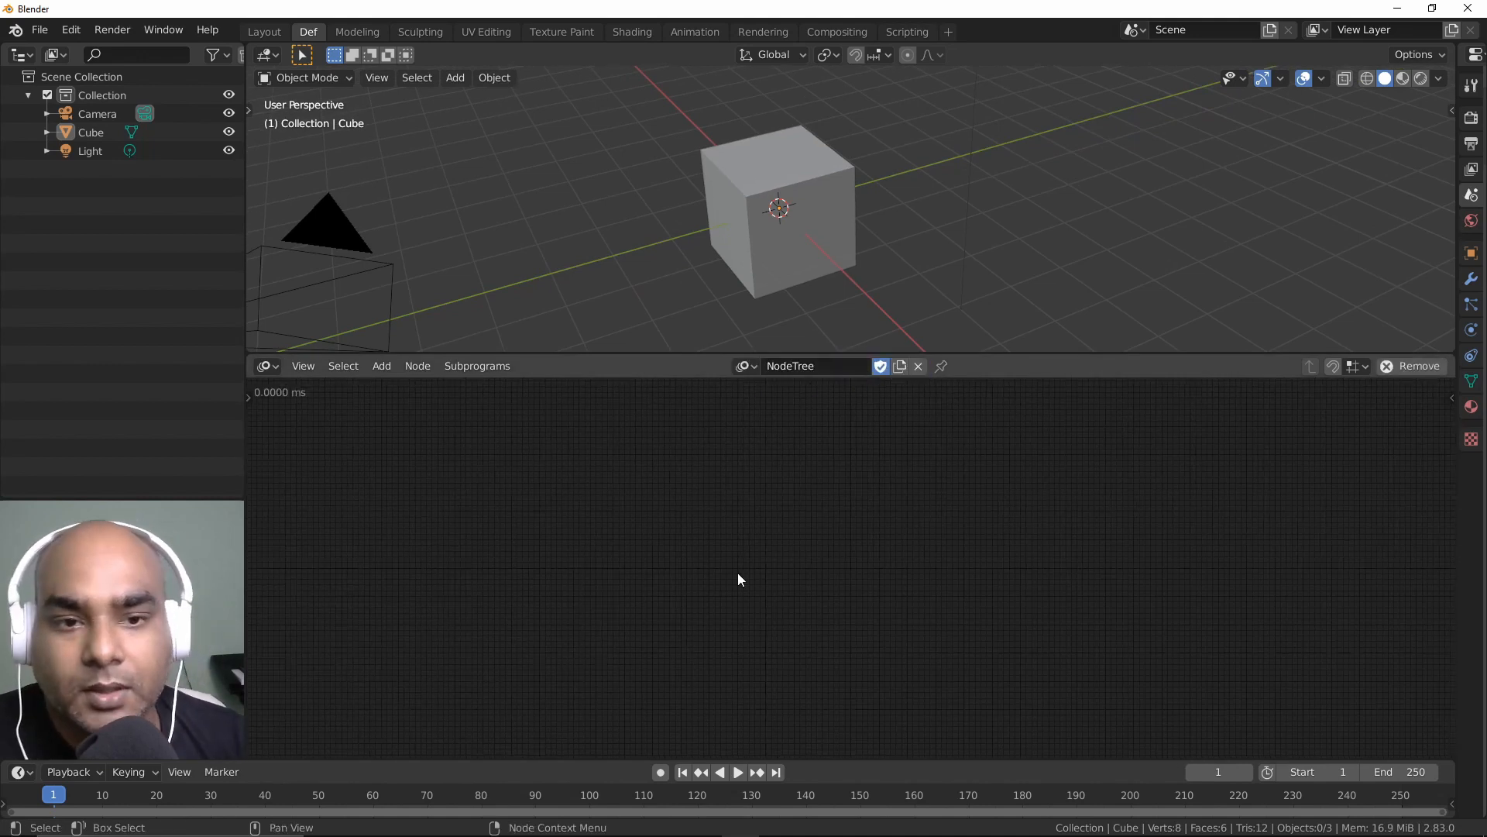
Step: Select the cube in the 3D view and add an Object Transforms Input node to the node tree
middle_click_drag(878, 266, 903, 258)
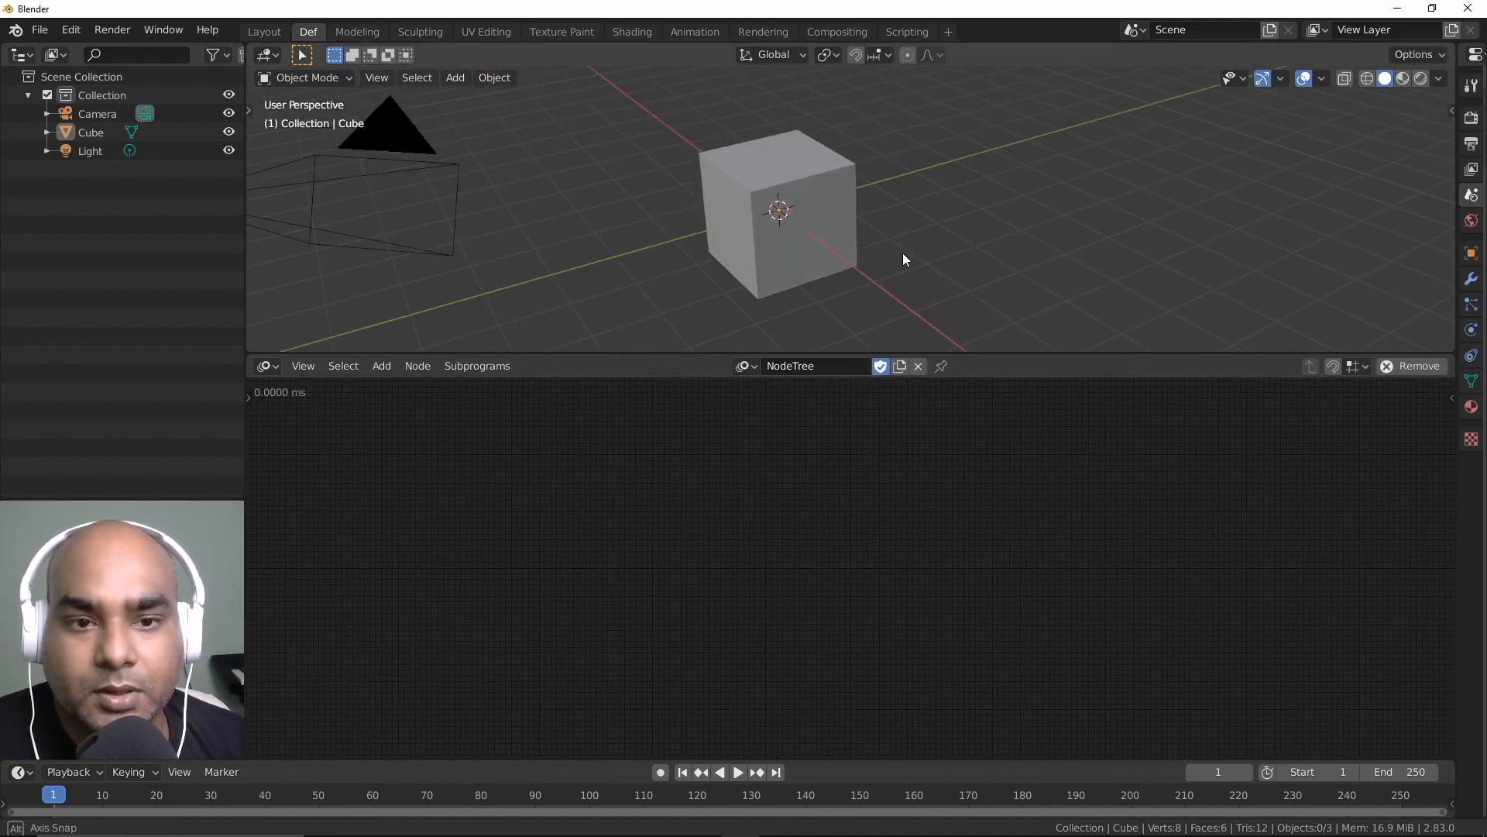
left_click(727, 232)
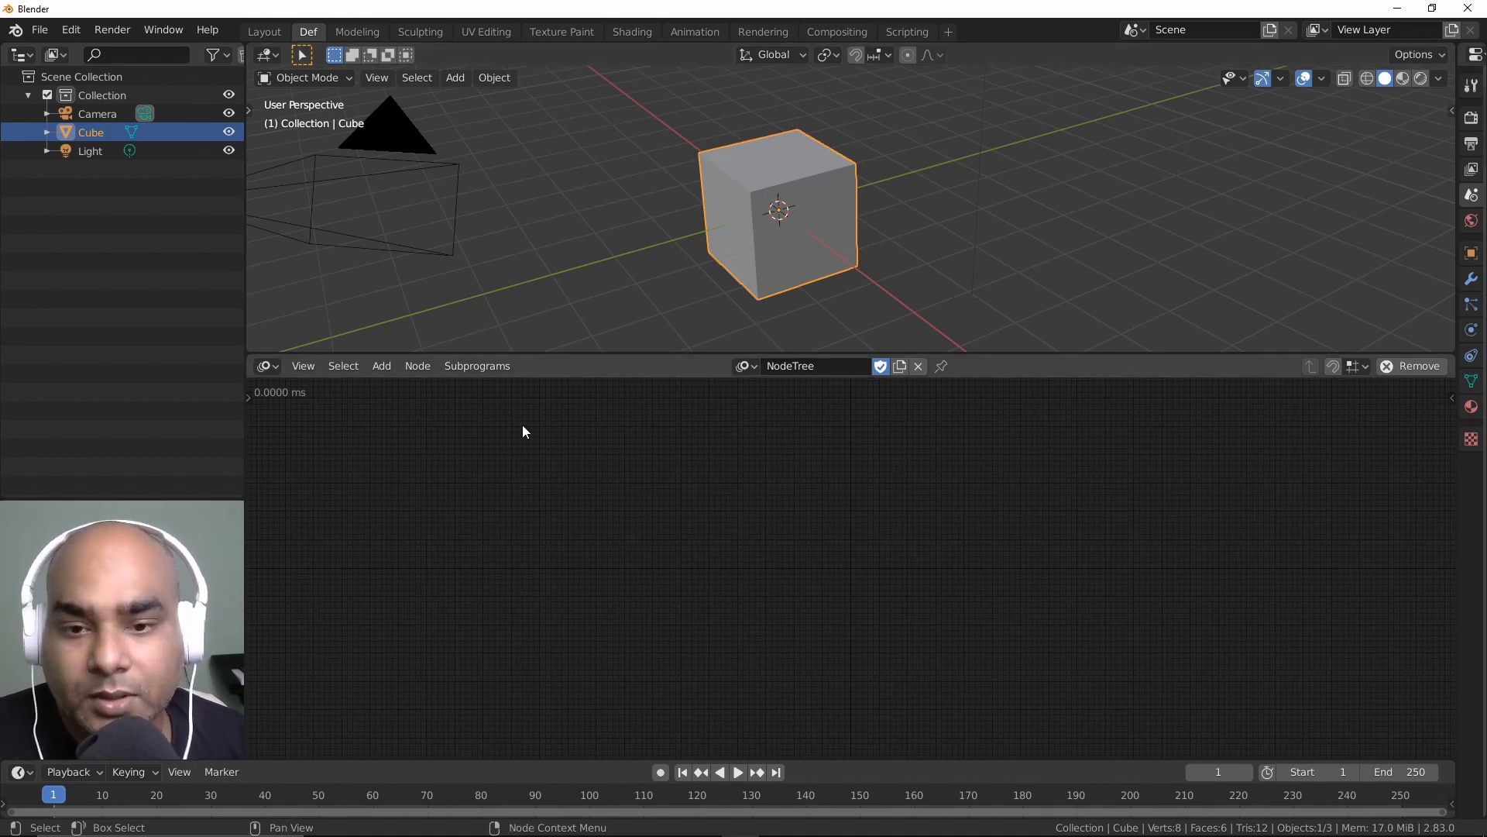
key("ctrl+a")
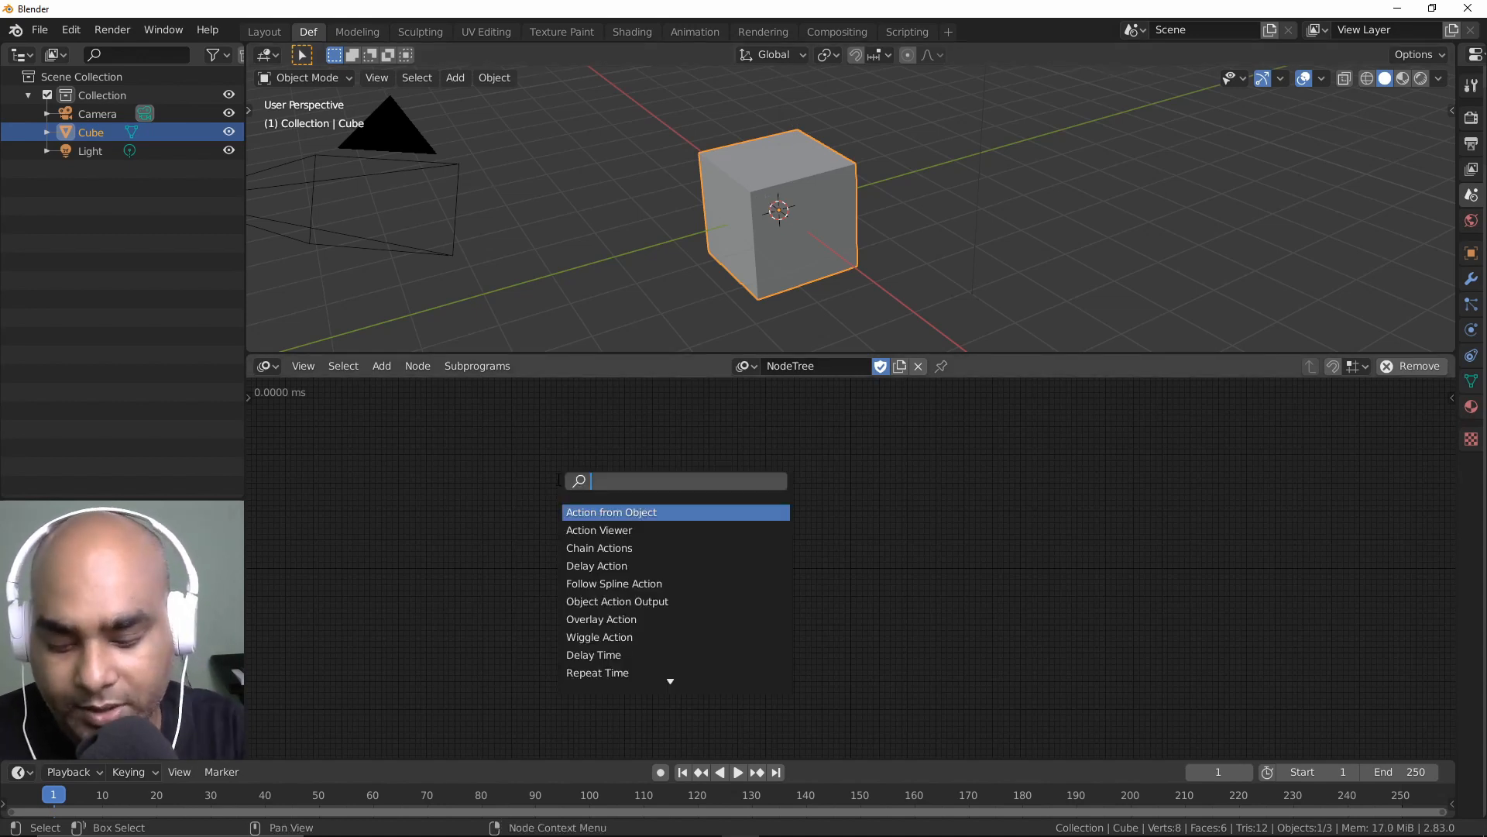
type("object tran")
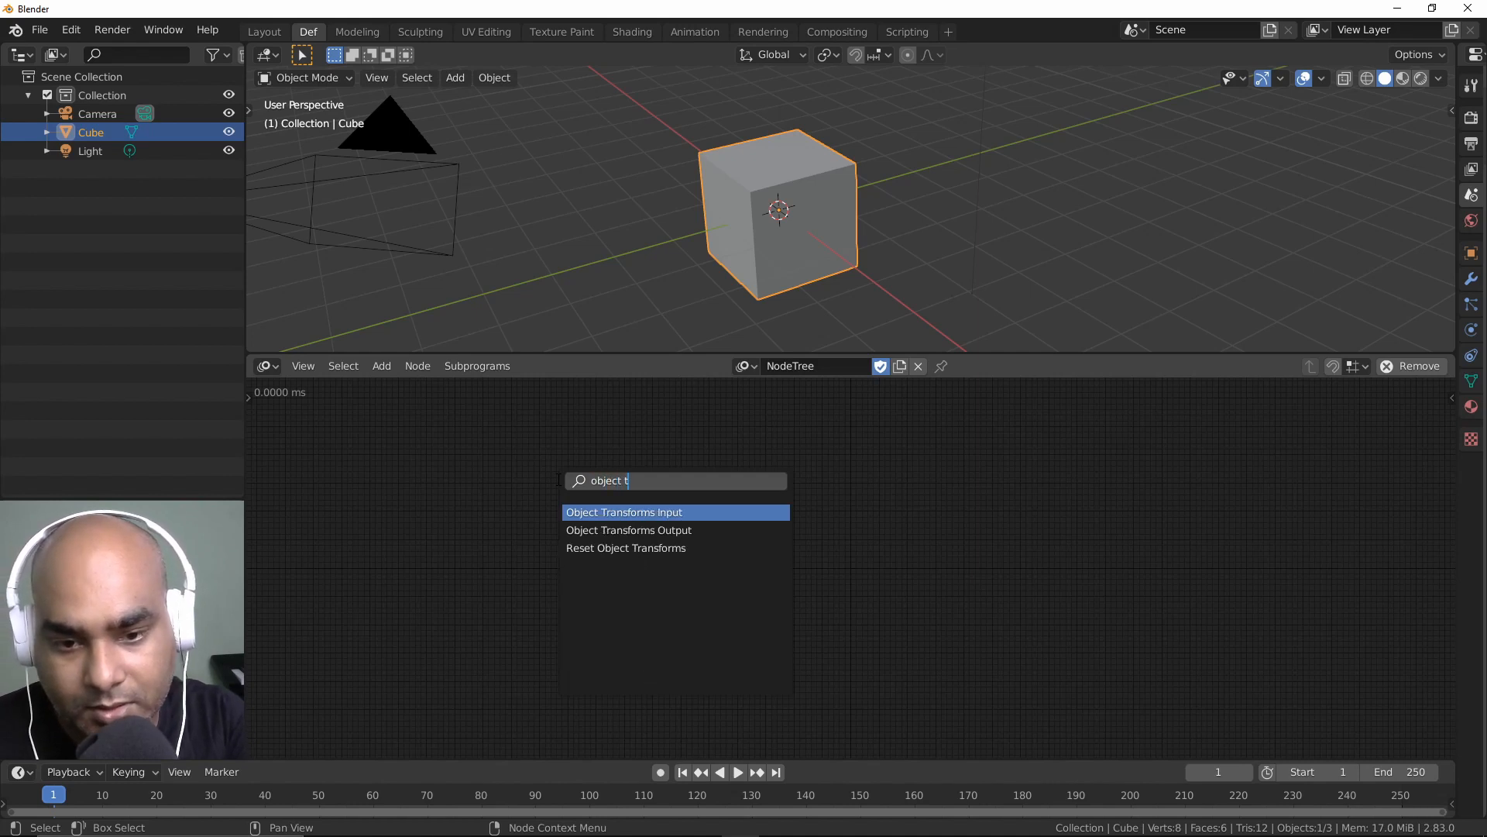
key("Return")
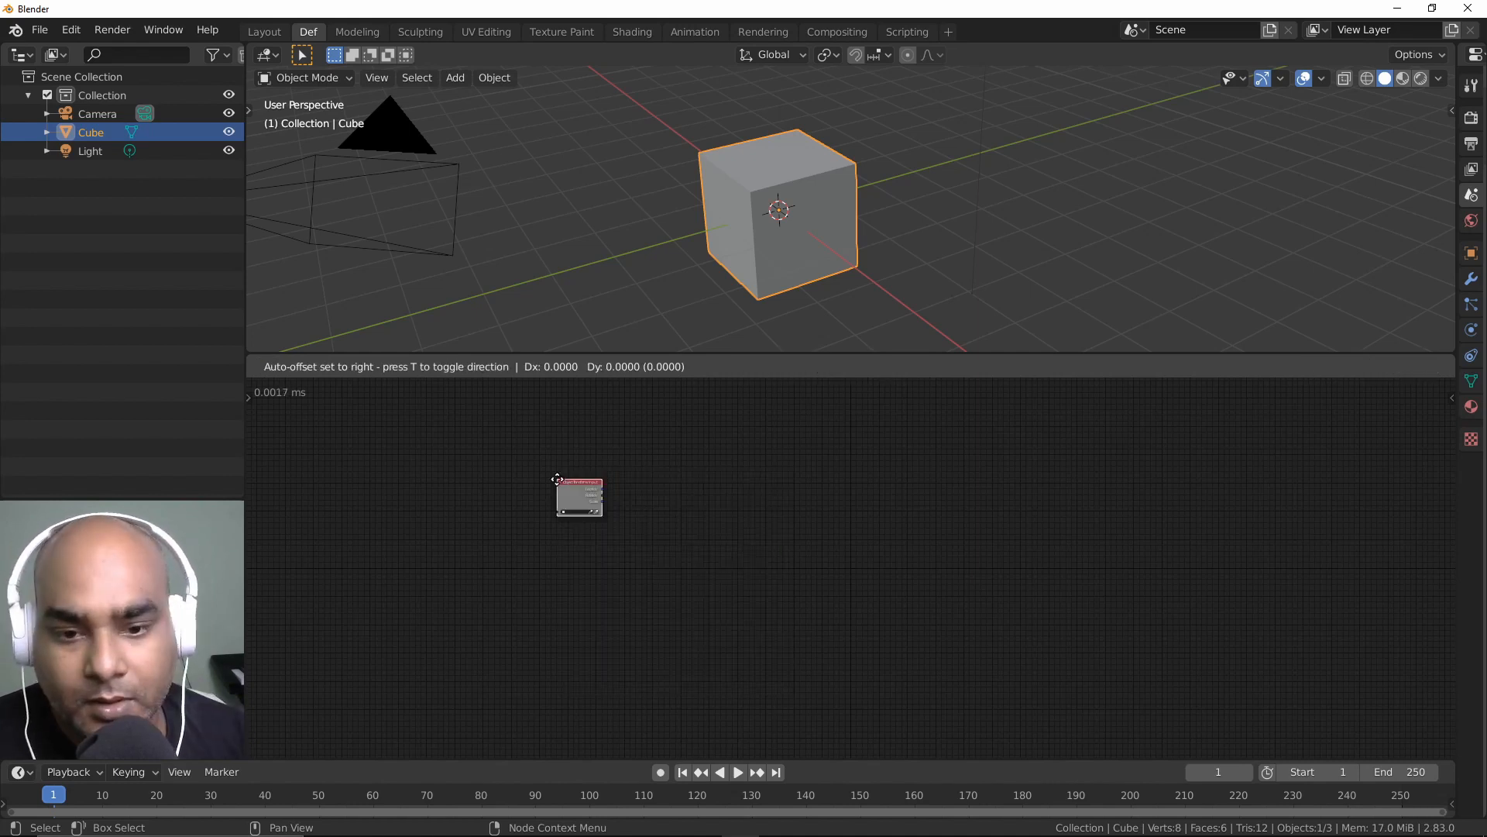
left_click(711, 528)
scroll(721, 541, "up", 6)
middle_click_drag(721, 541, 887, 528)
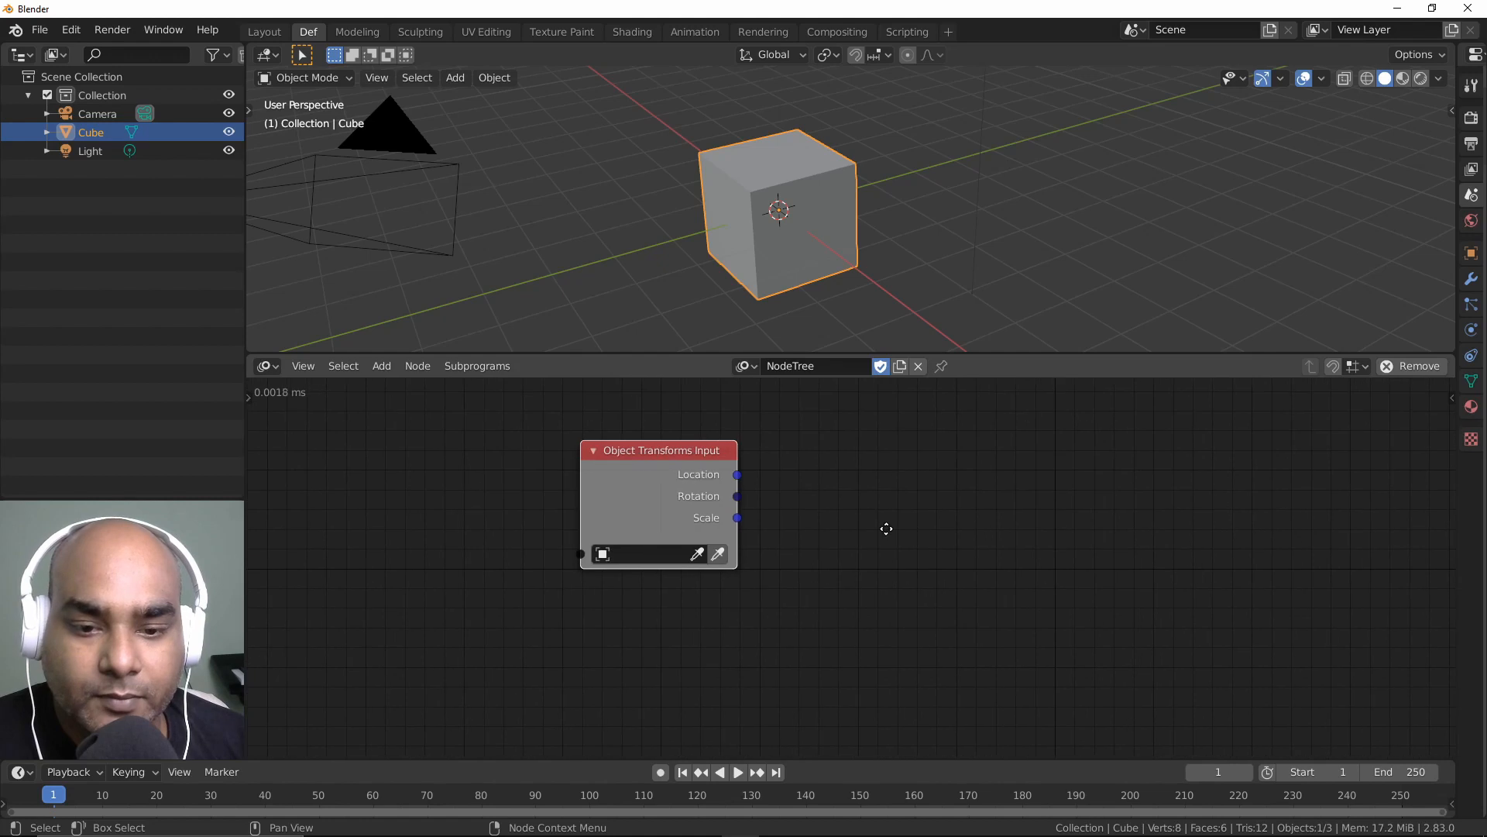
Step: Assign the selected Cube as the object of the Object Transforms Input node
left_click(718, 553)
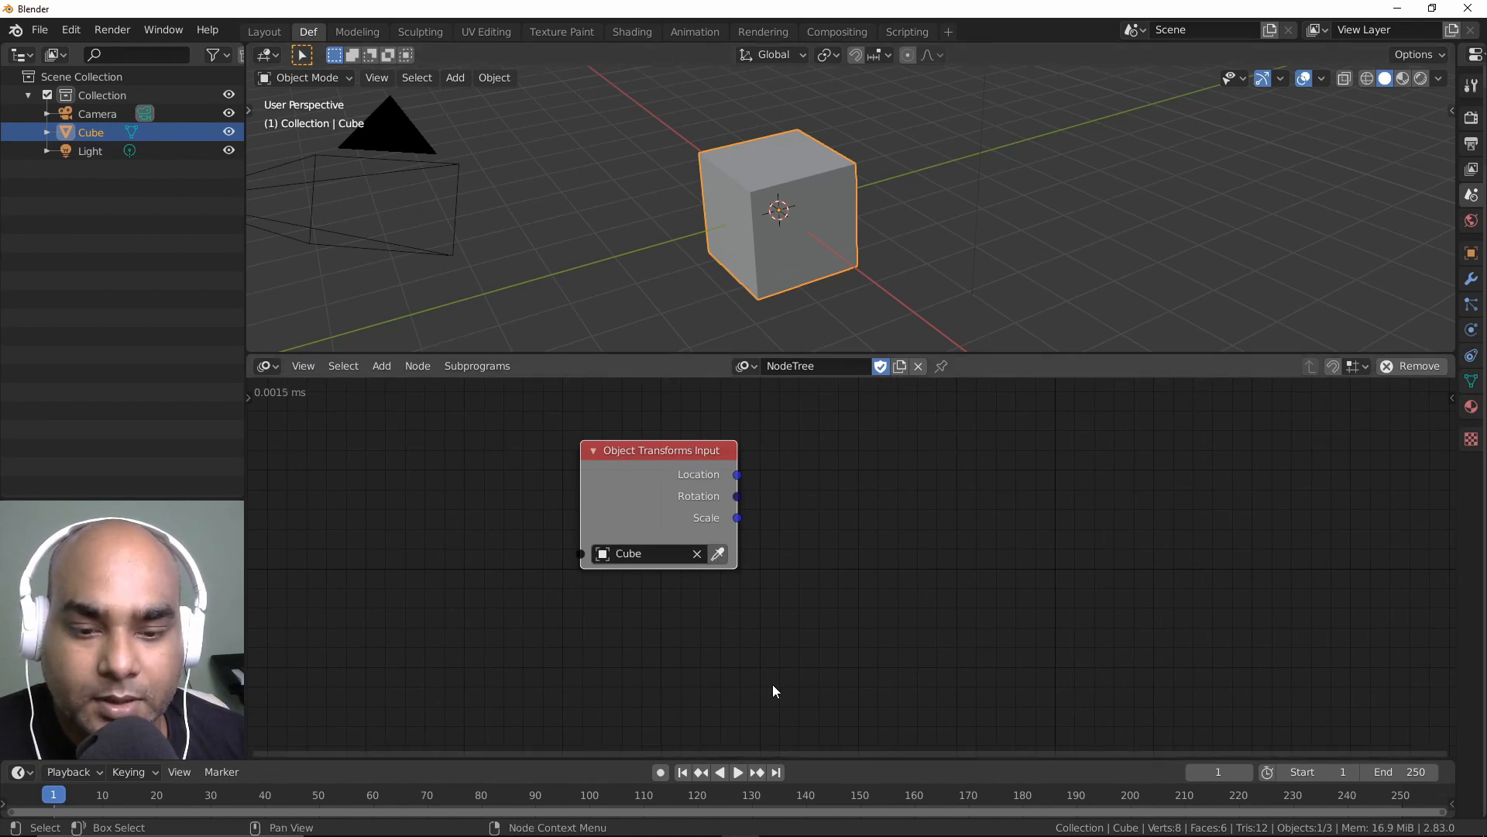
scroll(813, 550, "up", 2)
middle_click_drag(772, 490, 841, 510)
scroll(813, 535, "up", 3)
left_click_drag(767, 508, 913, 477)
middle_click_drag(889, 484, 858, 472)
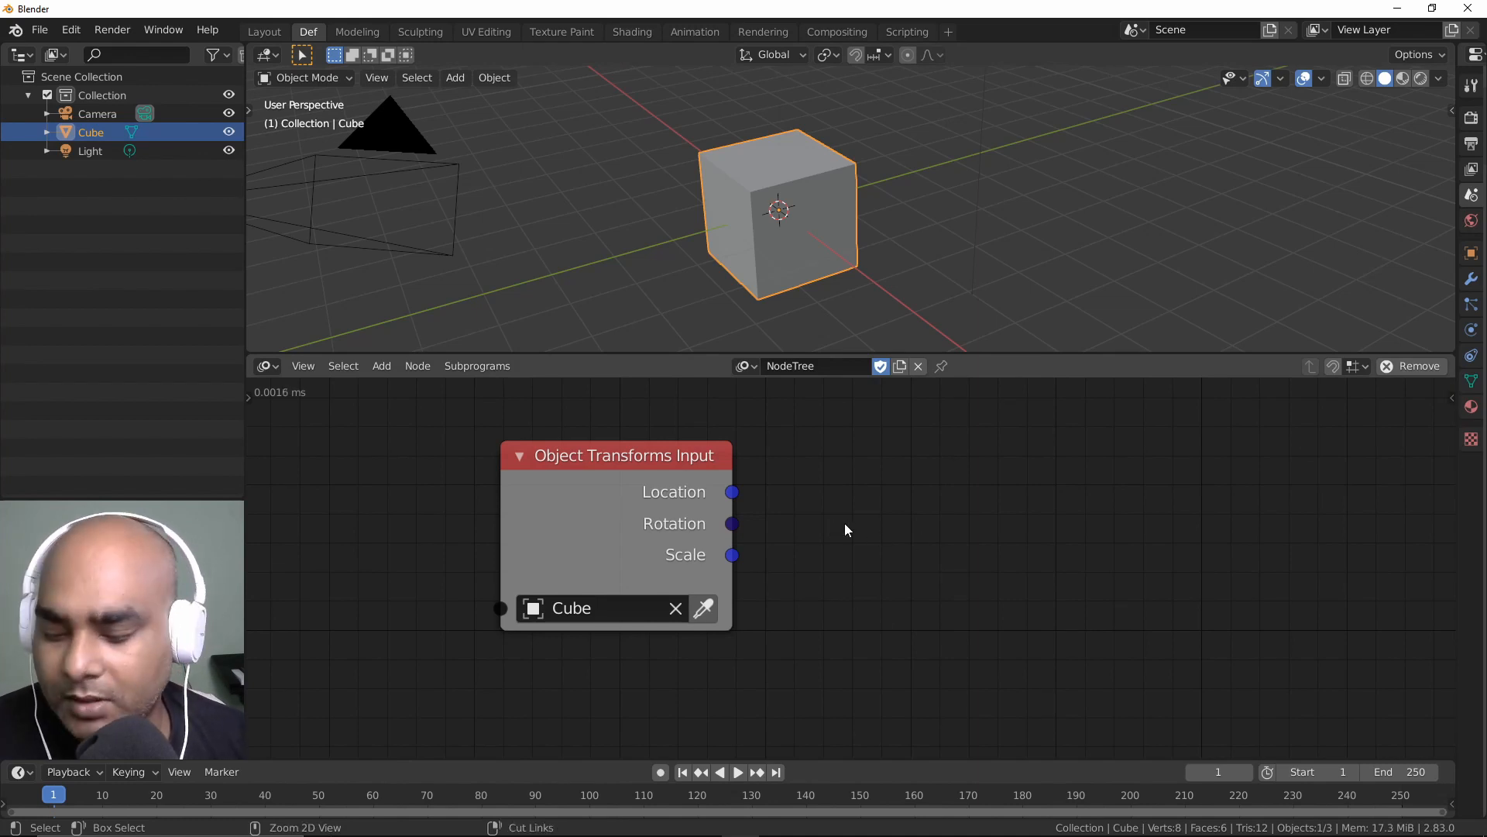
Step: Start the Shortcut VUr key display for the 3D view and hide the sidebar again
key("ctrl+a")
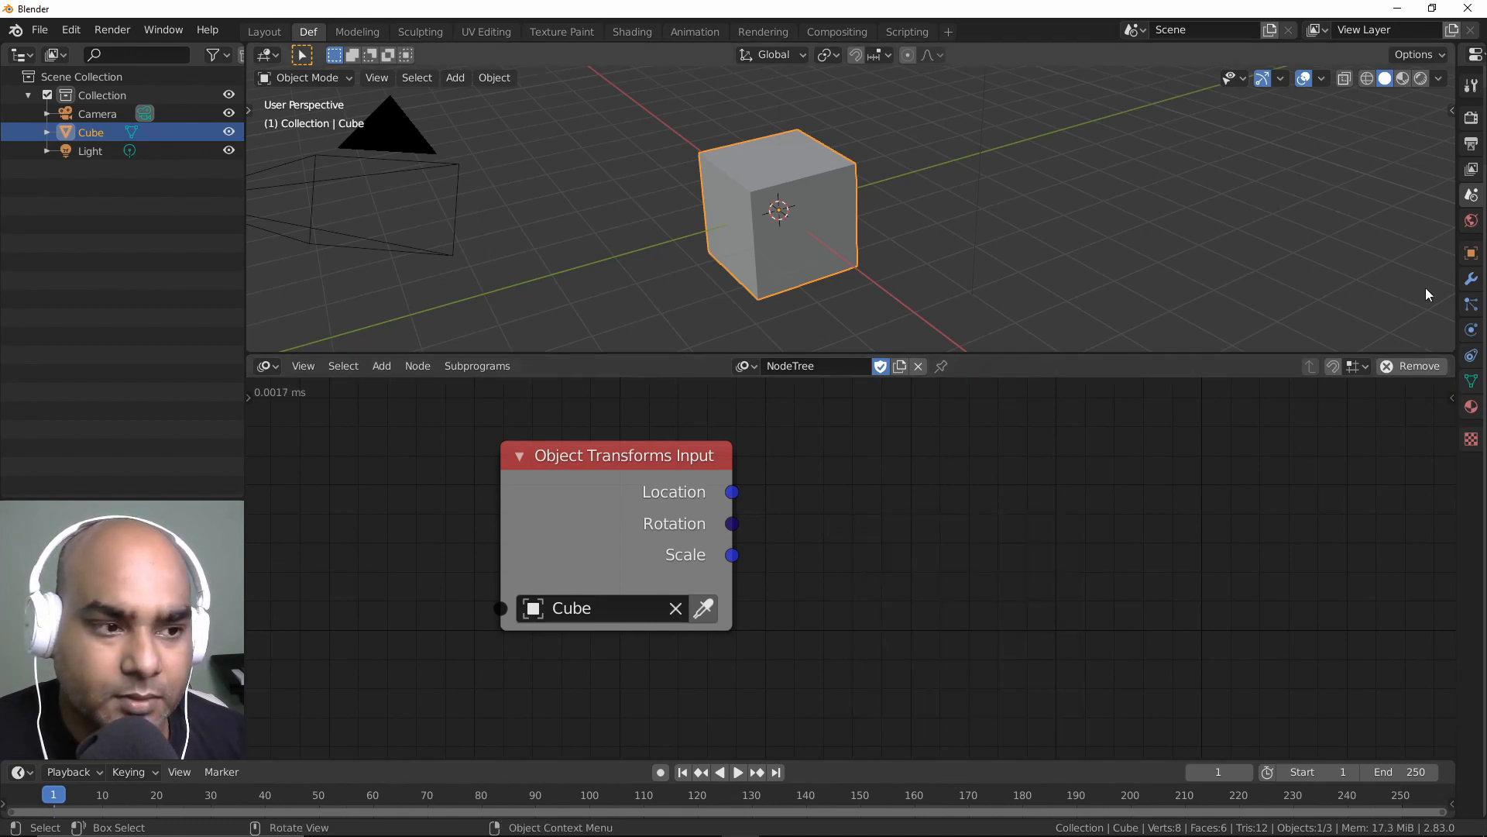
key("n")
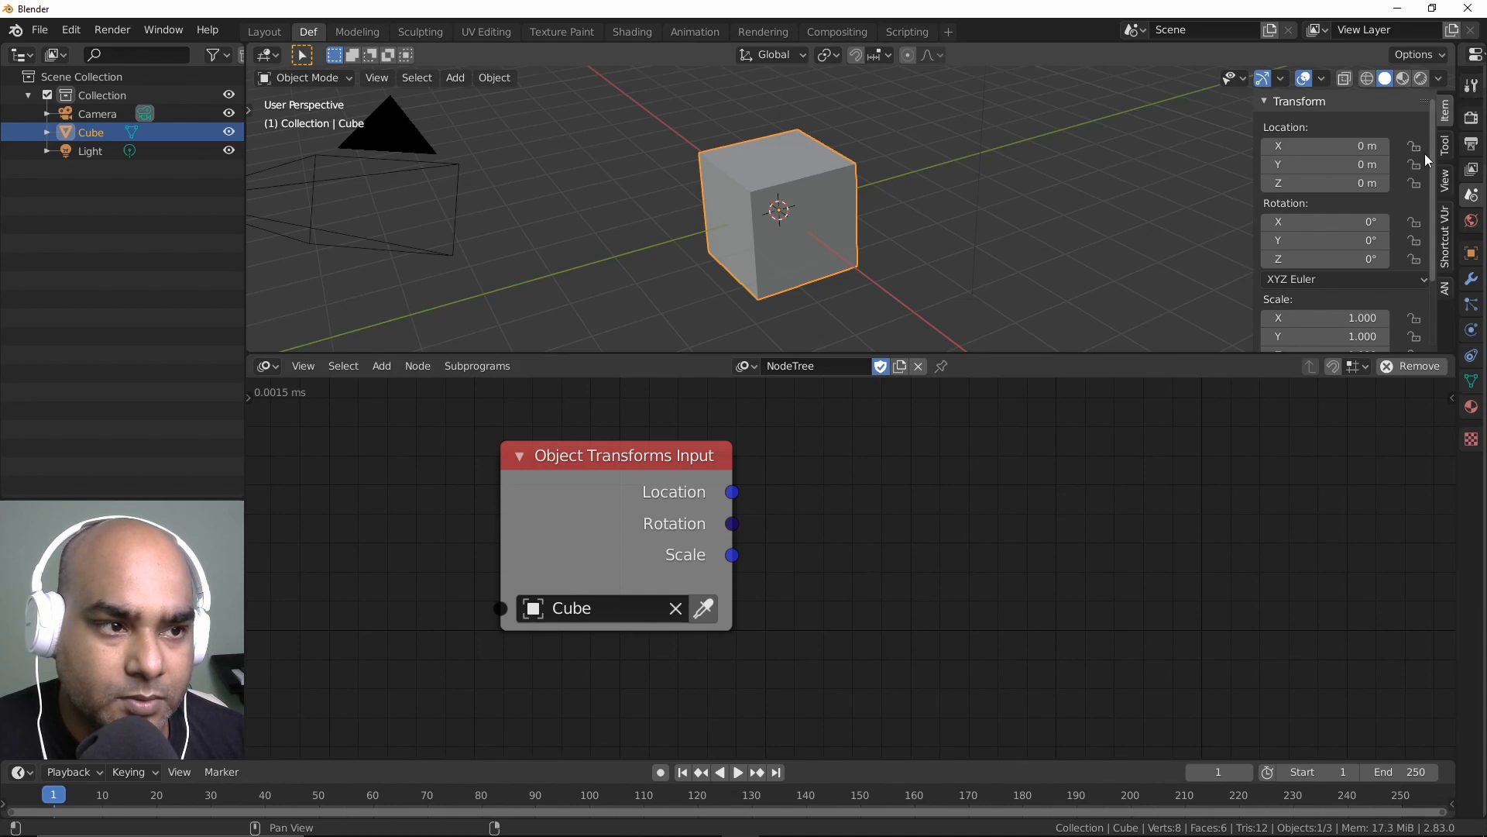
left_click(1448, 264)
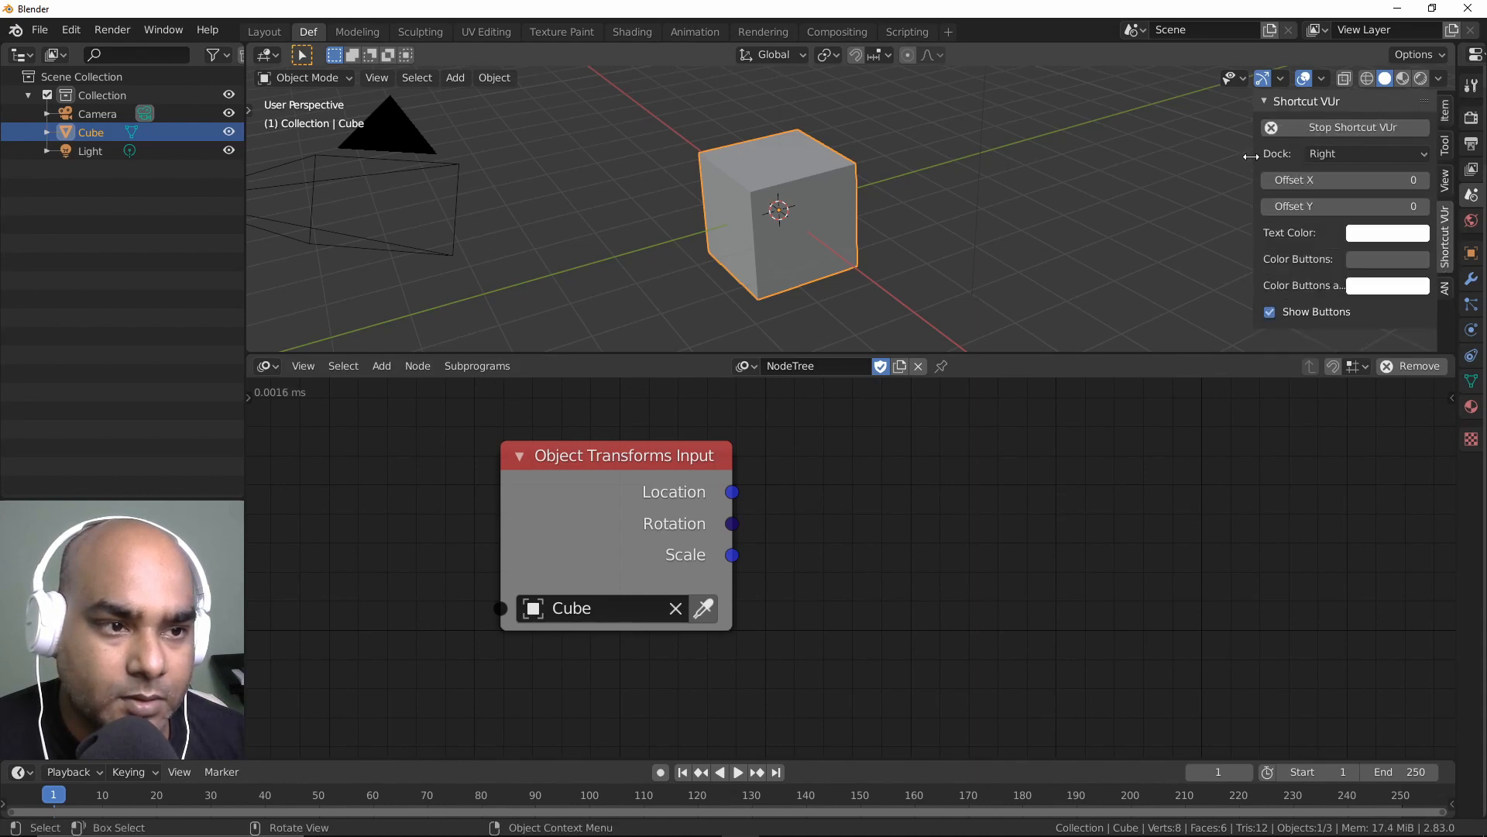
left_click_drag(1253, 161, 1395, 165)
left_click(965, 498)
key("ctrl+a")
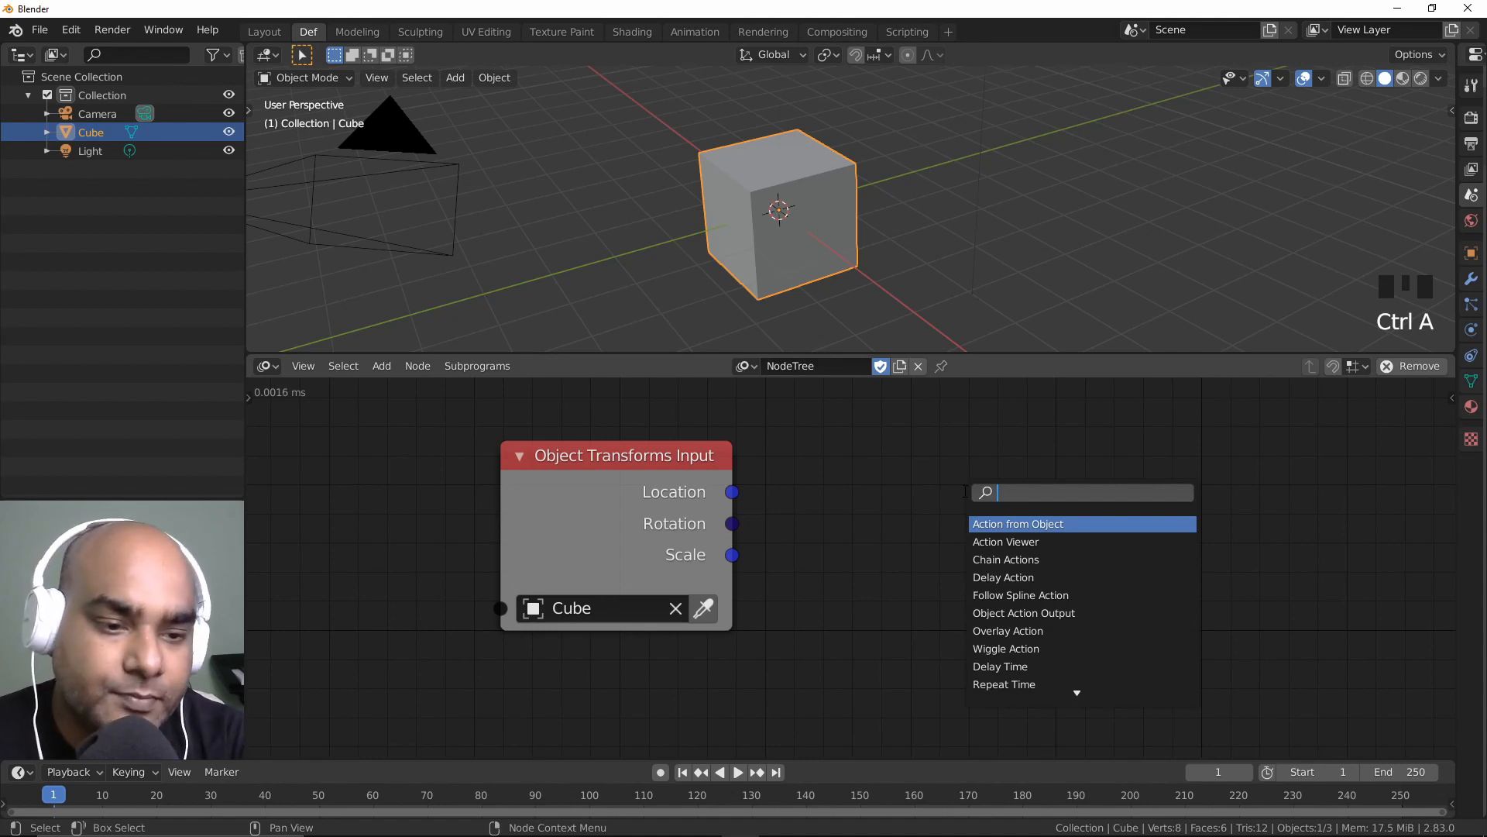
type("viewer")
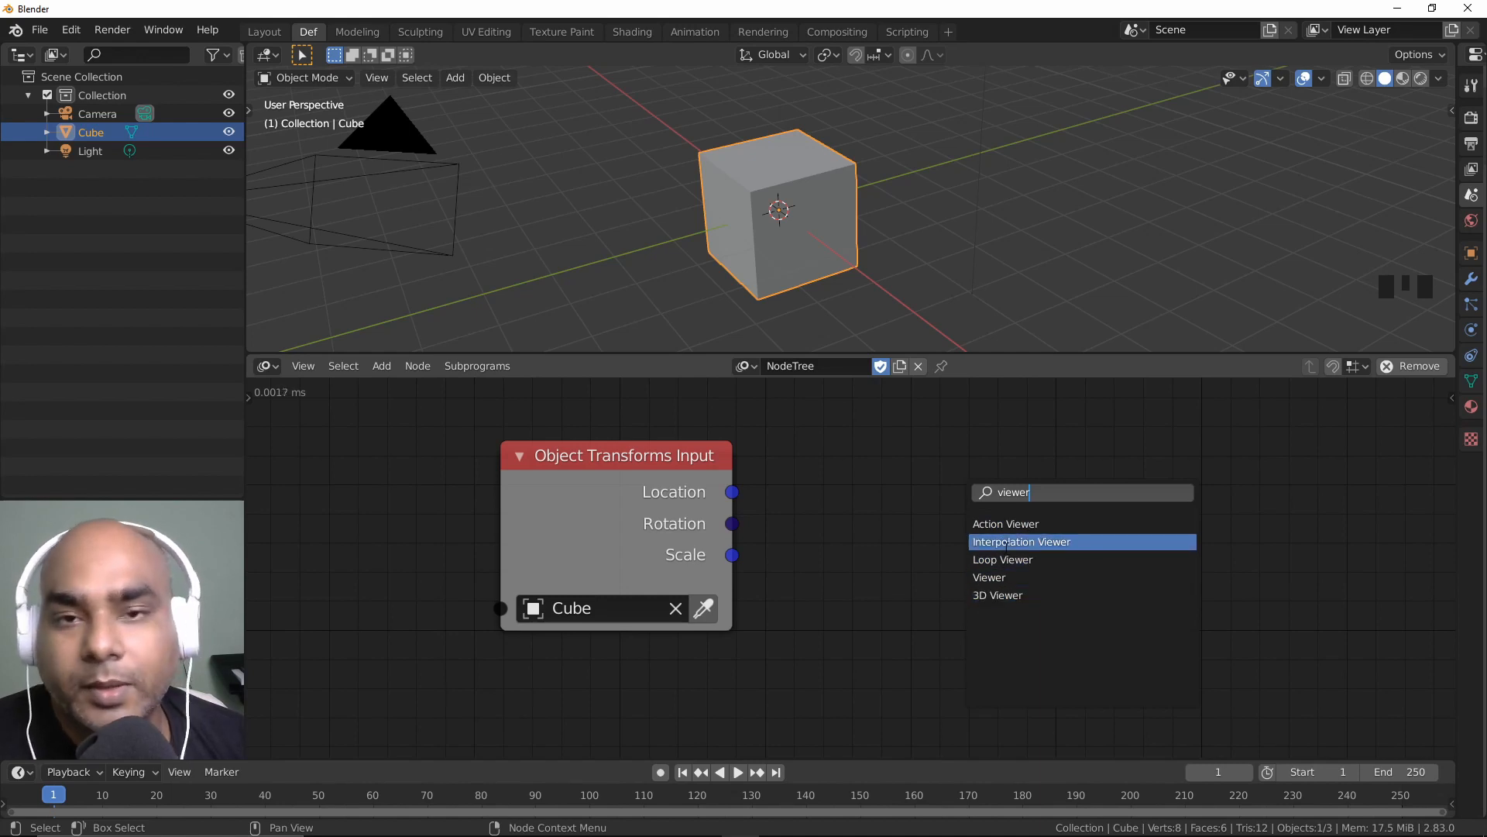
middle_click_drag(804, 504, 759, 469)
left_click_drag(564, 492, 561, 499)
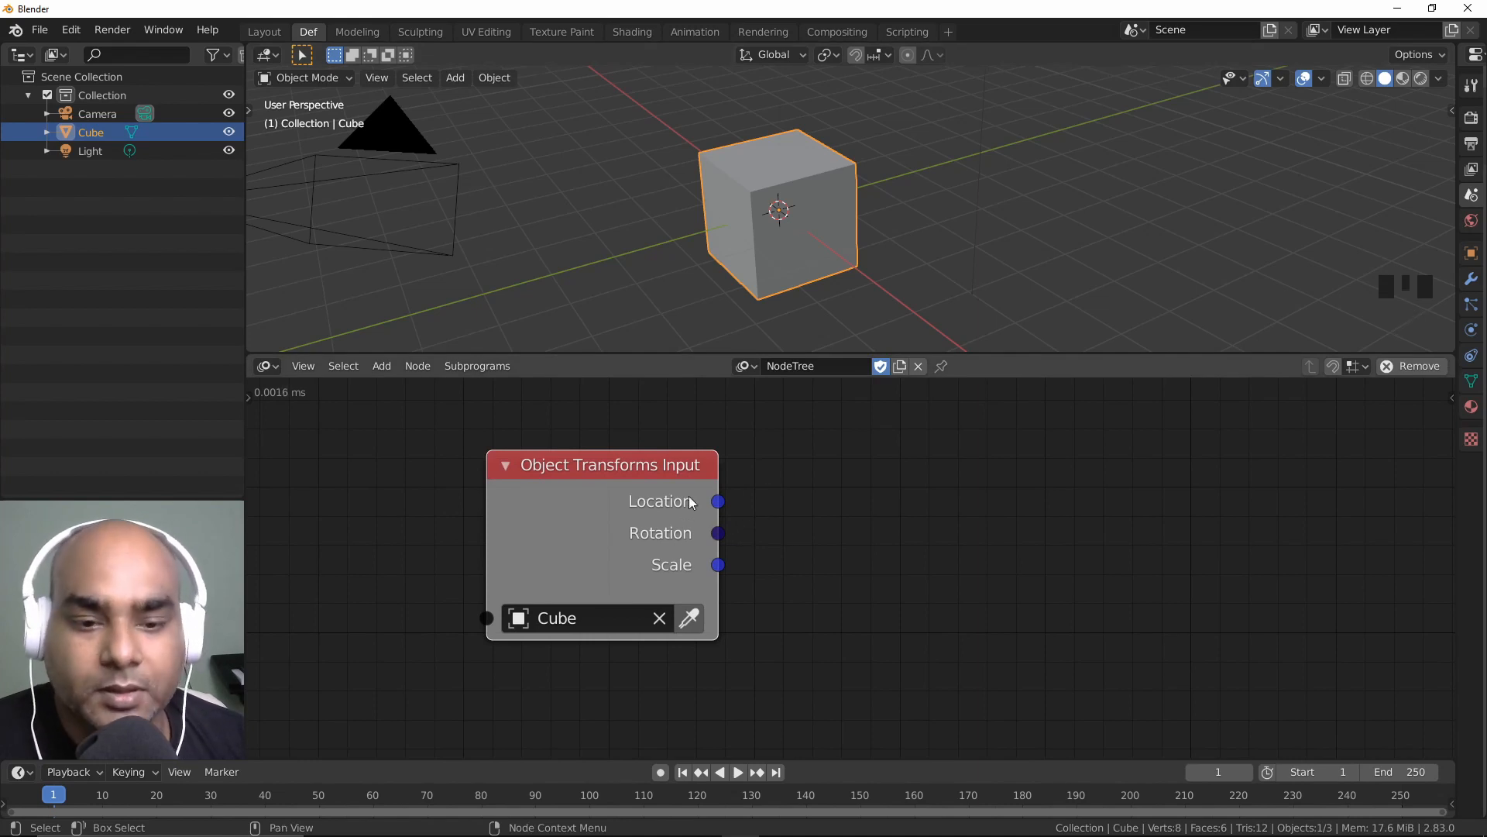
left_click_drag(719, 501, 1076, 453)
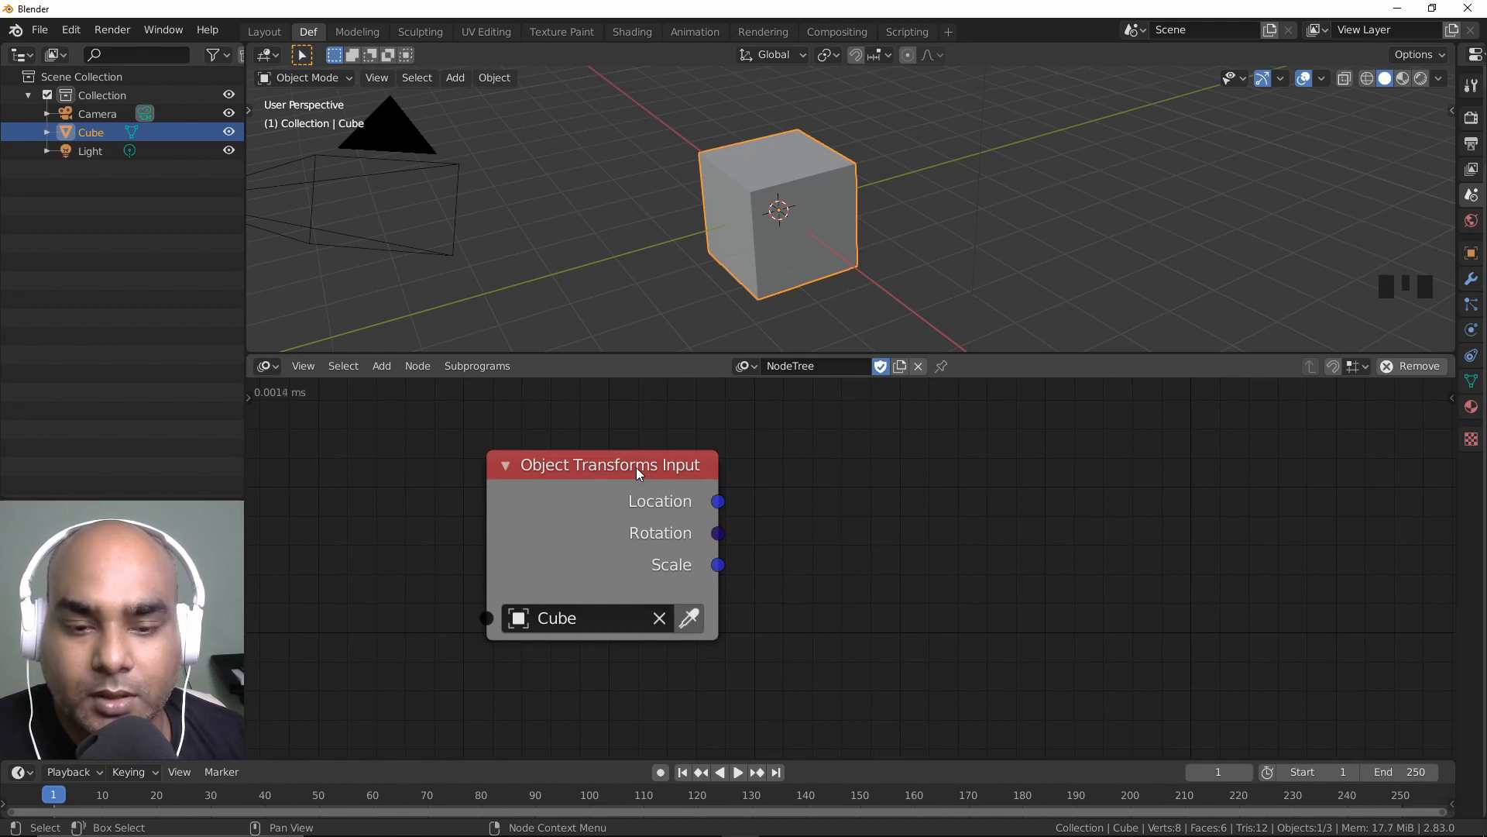
Step: Add a Viewer node beside the Object Transforms Input node and connect the Location output to it
left_click(777, 475)
key("ctrl+a")
type("viewe")
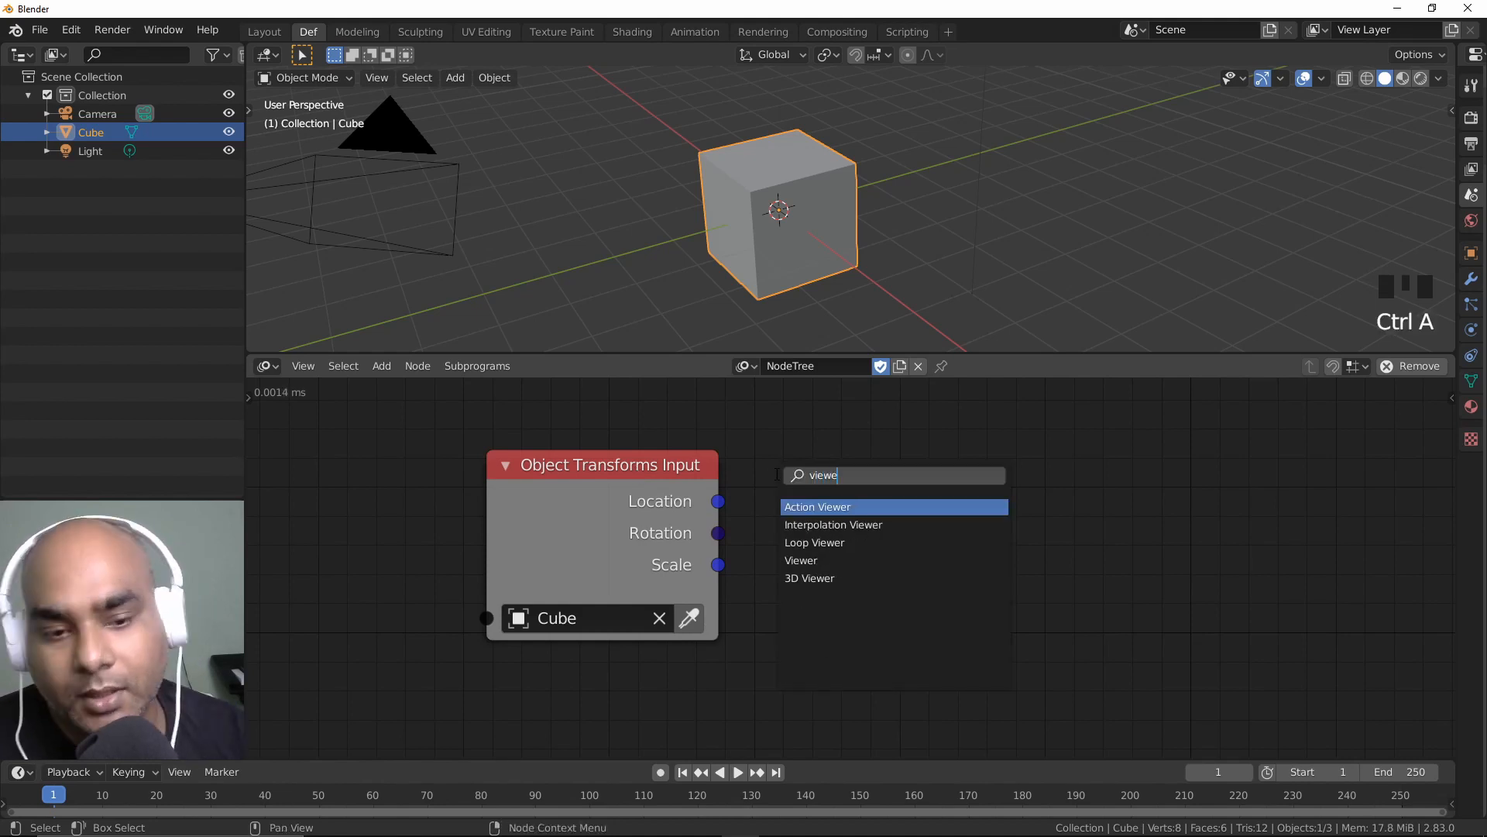
left_click(847, 560)
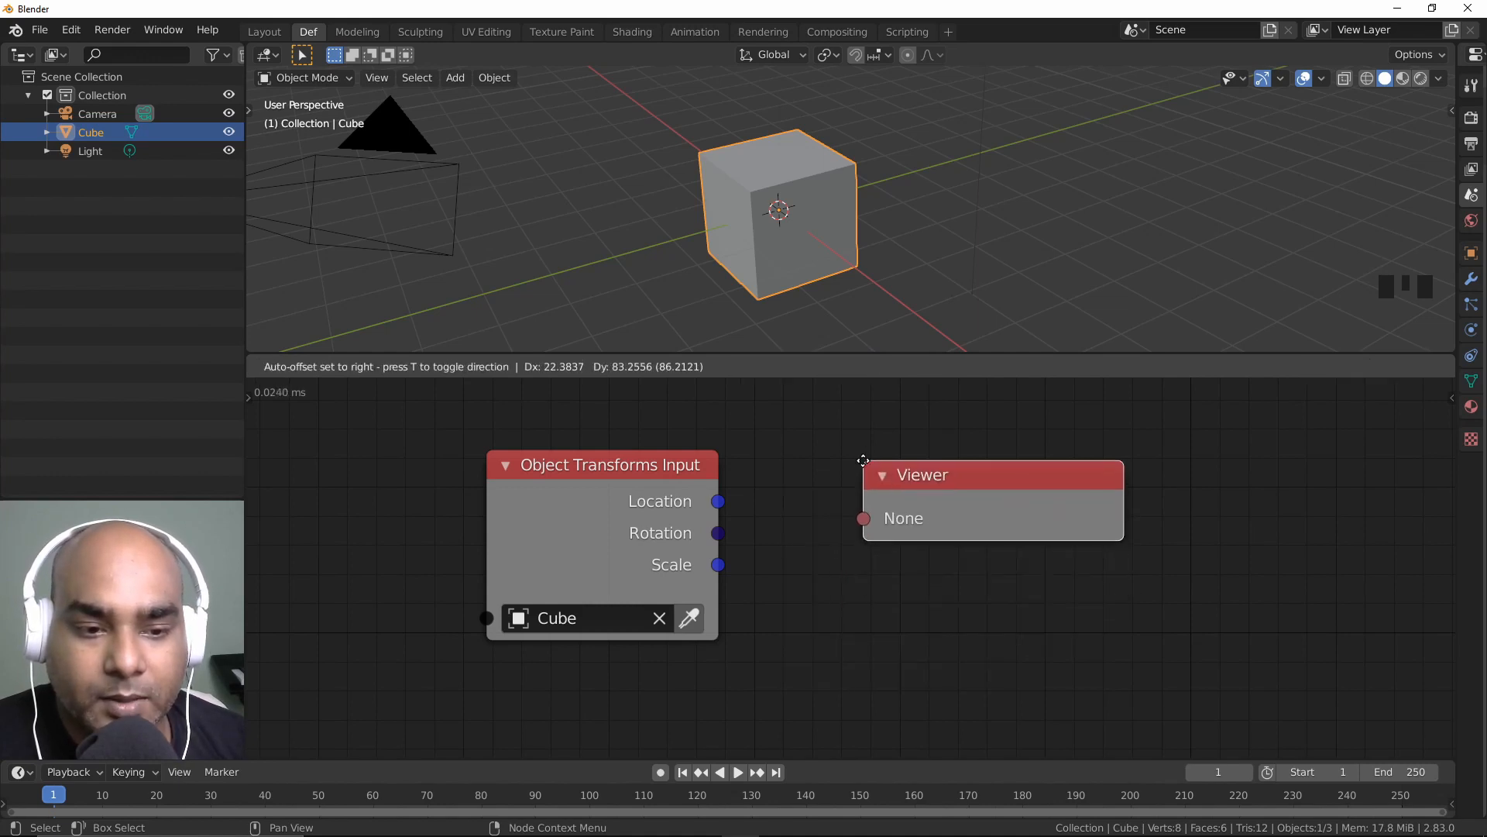
left_click(864, 463)
left_click_drag(719, 504, 867, 519)
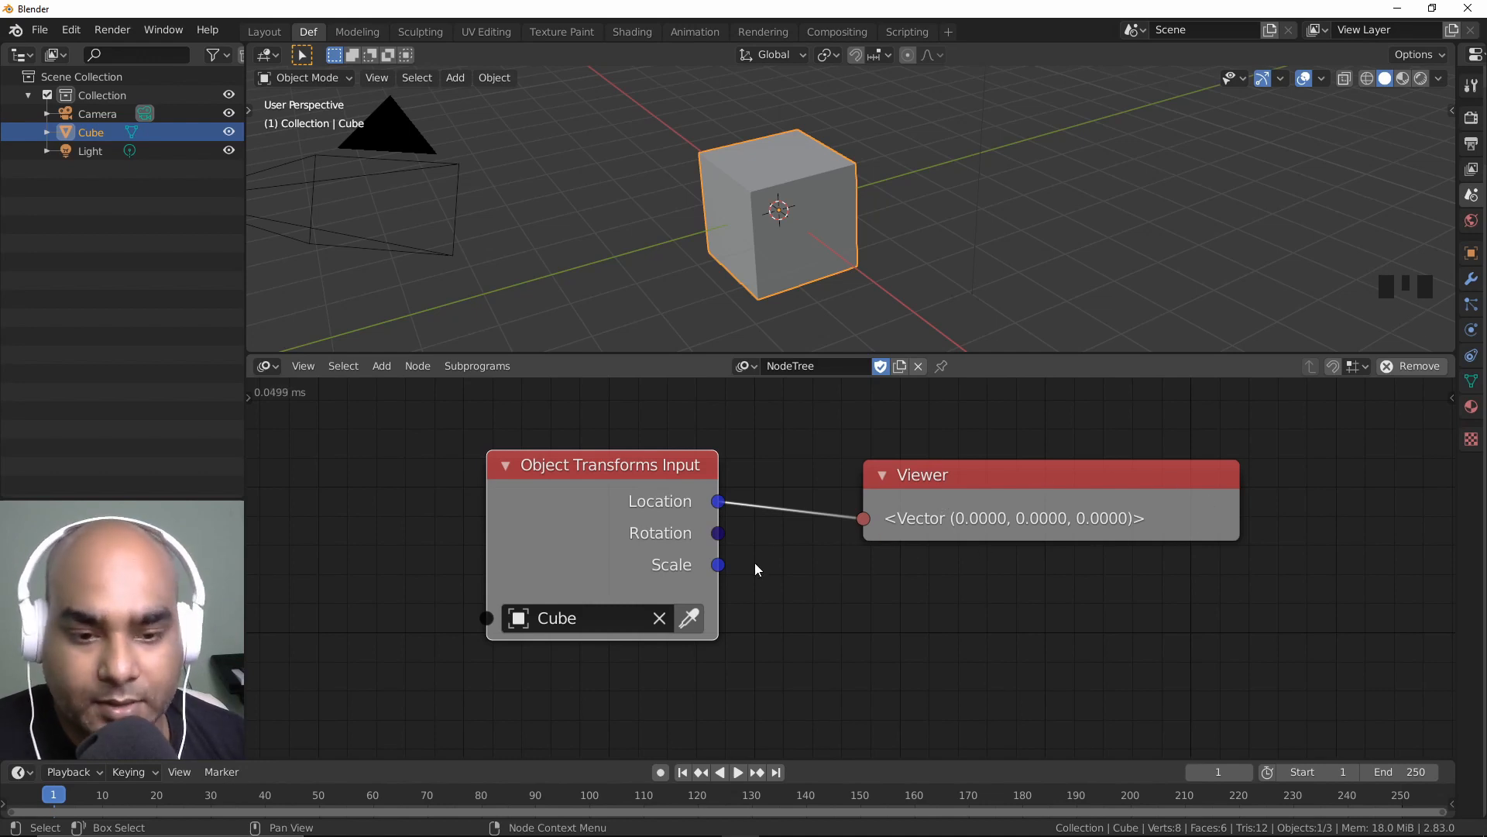
Step: Add a Choose Color node below the Object Transforms Input node and set its color to a blue tone
left_click(783, 588)
key("ctrl+a")
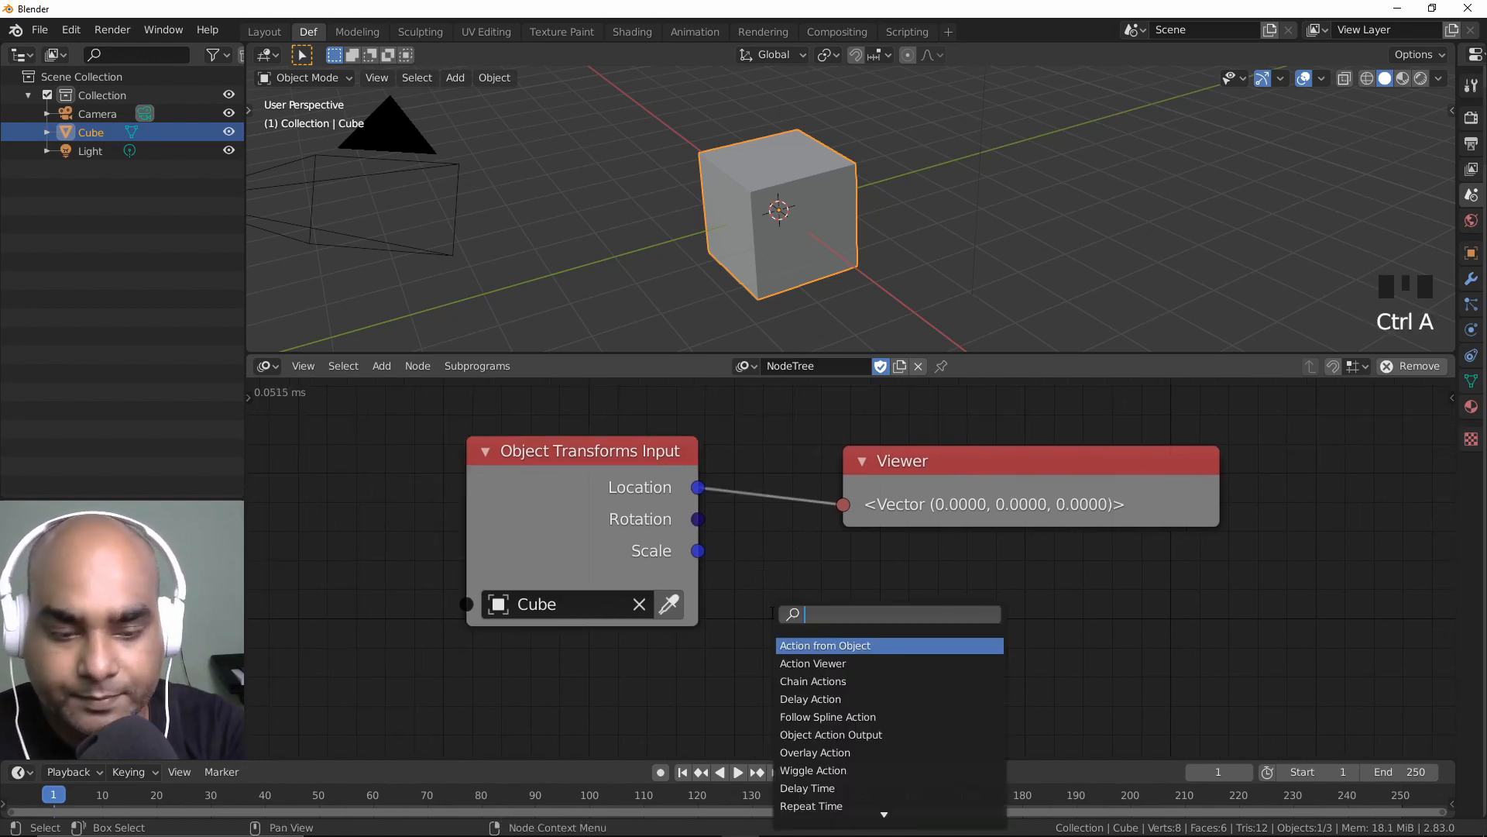
type("color")
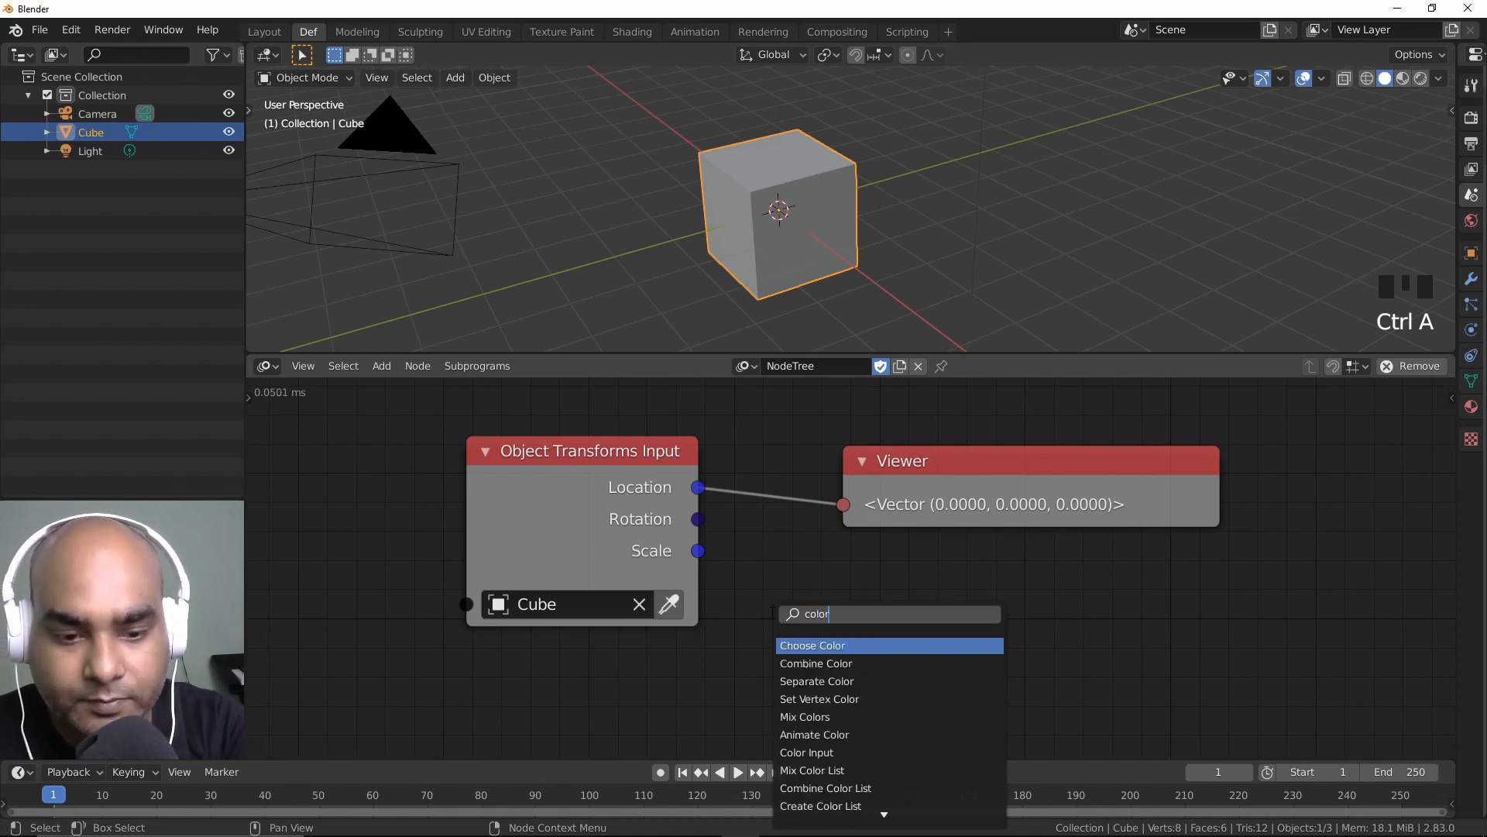
left_click(821, 646)
left_click(797, 625)
middle_click_drag(706, 622, 691, 524)
left_click_drag(844, 486, 539, 550)
middle_click_drag(731, 586, 704, 506)
left_click_drag(566, 486, 576, 495)
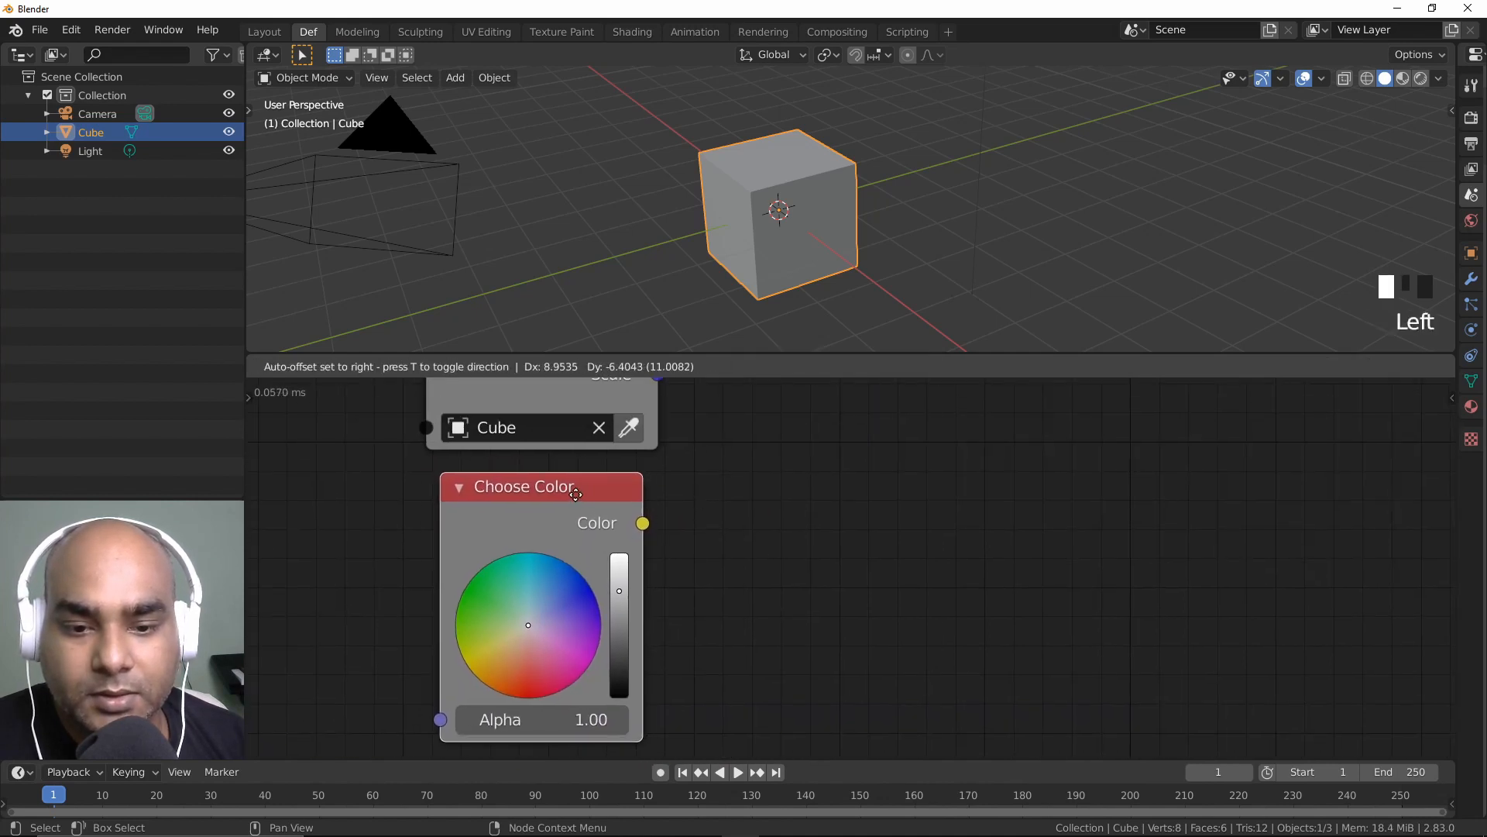
left_click(737, 578)
left_click_drag(529, 634, 563, 569)
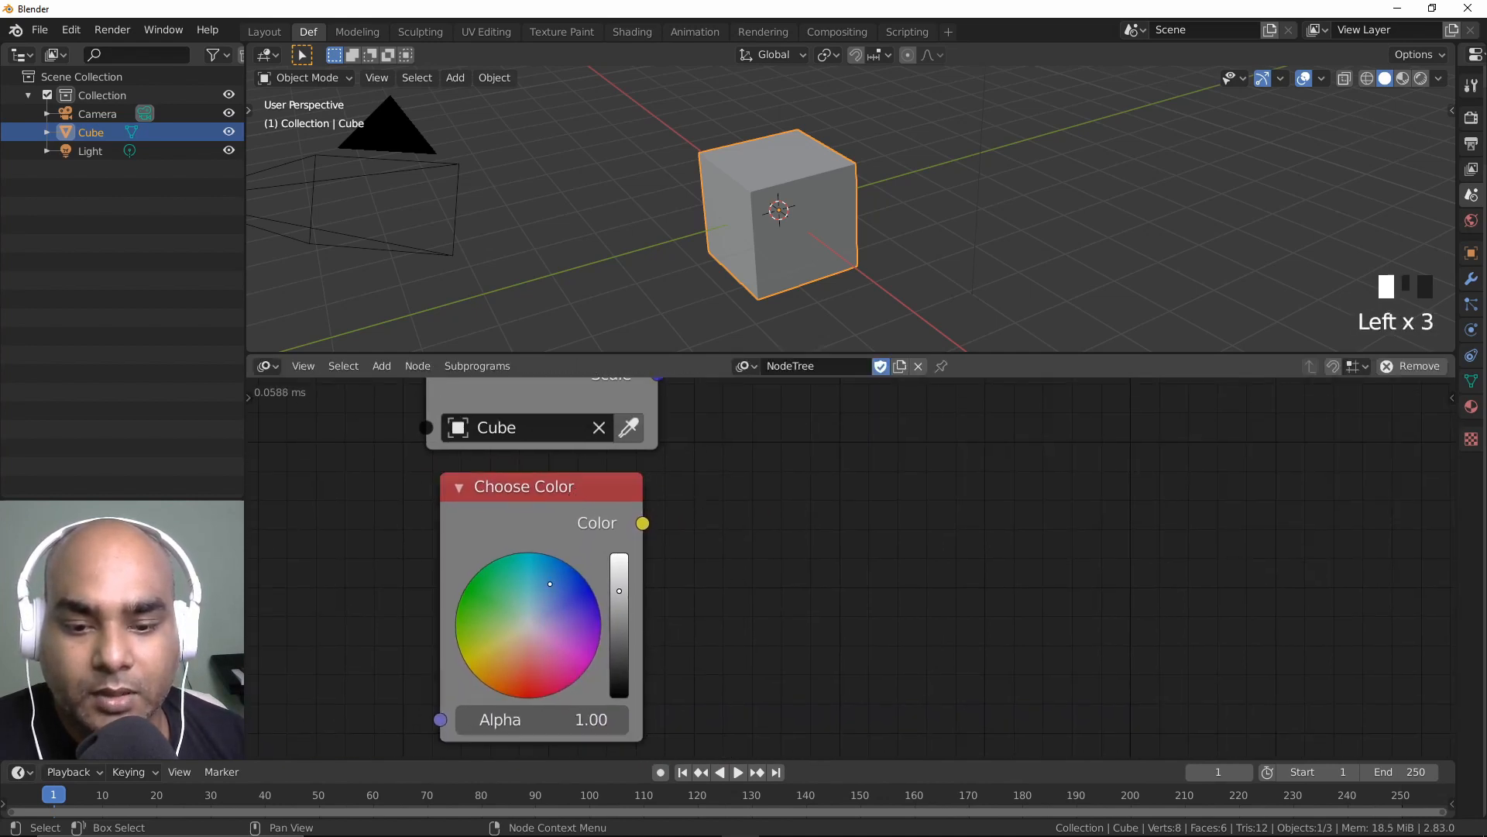
Step: Move the Viewer node down beside the Choose Color node and connect the Color output to it
left_click_drag(642, 524, 746, 506)
middle_click_drag(834, 501, 782, 615)
left_click_drag(853, 415, 839, 609)
left_click_drag(731, 638, 711, 581)
middle_click_drag(713, 581, 701, 522)
left_click_drag(584, 583, 732, 585)
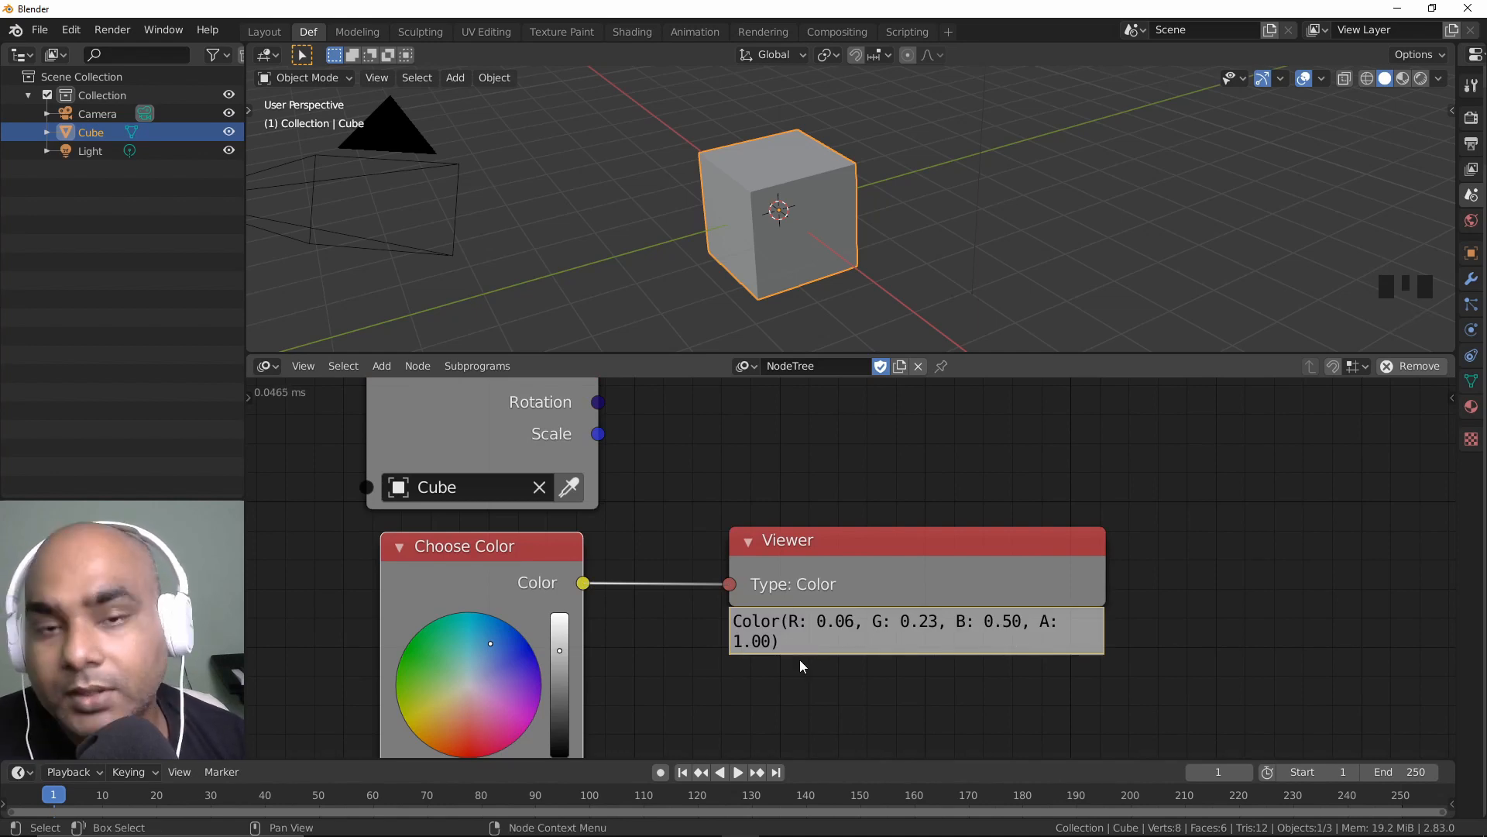
Step: Switch the Viewer's input to the Location output, then back to the Choose Color node's Color output
middle_click_drag(705, 517, 697, 574)
left_click_drag(592, 429, 723, 642)
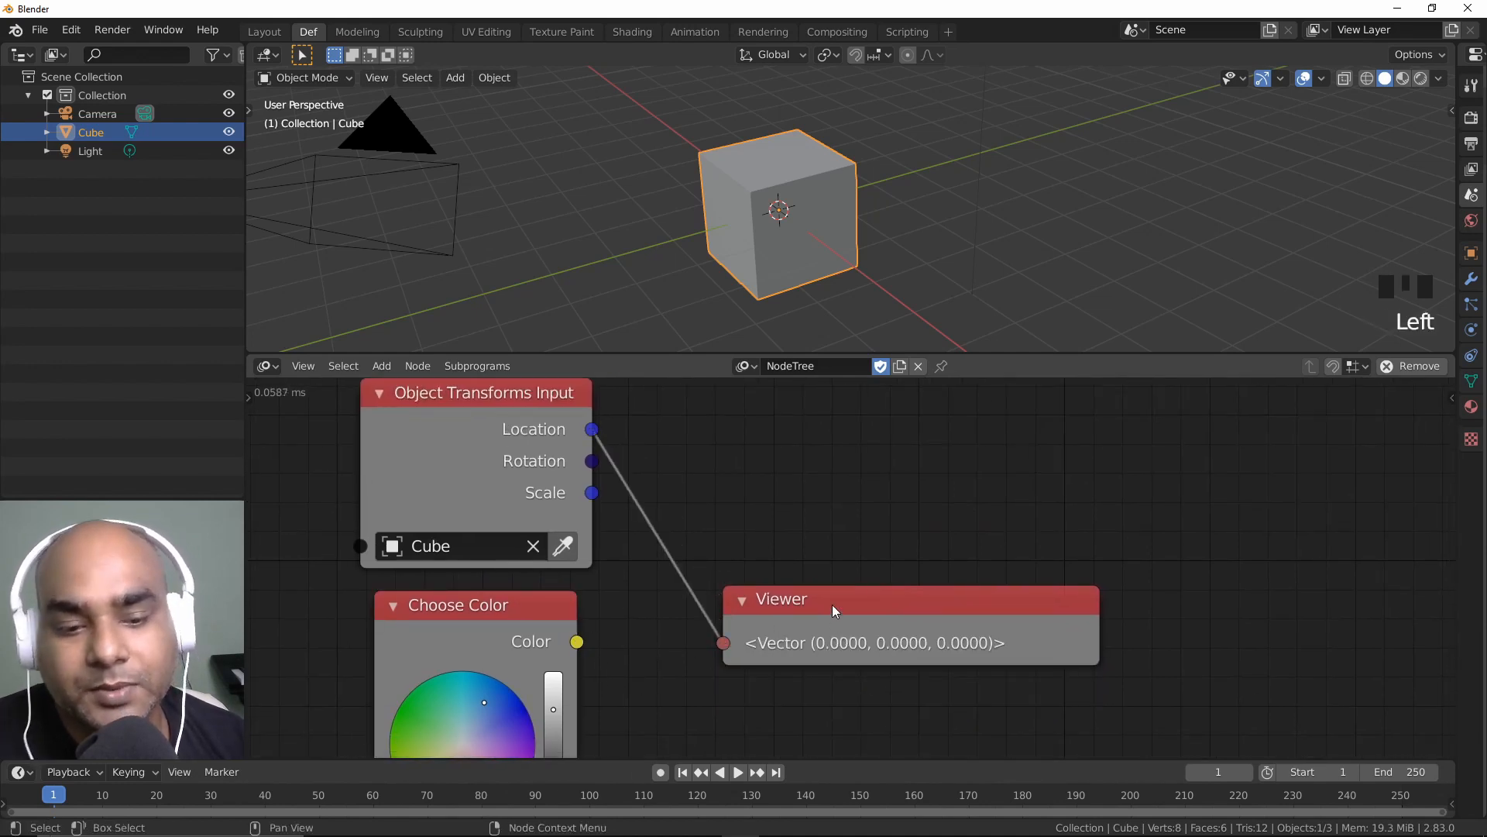
left_click_drag(832, 610, 852, 544)
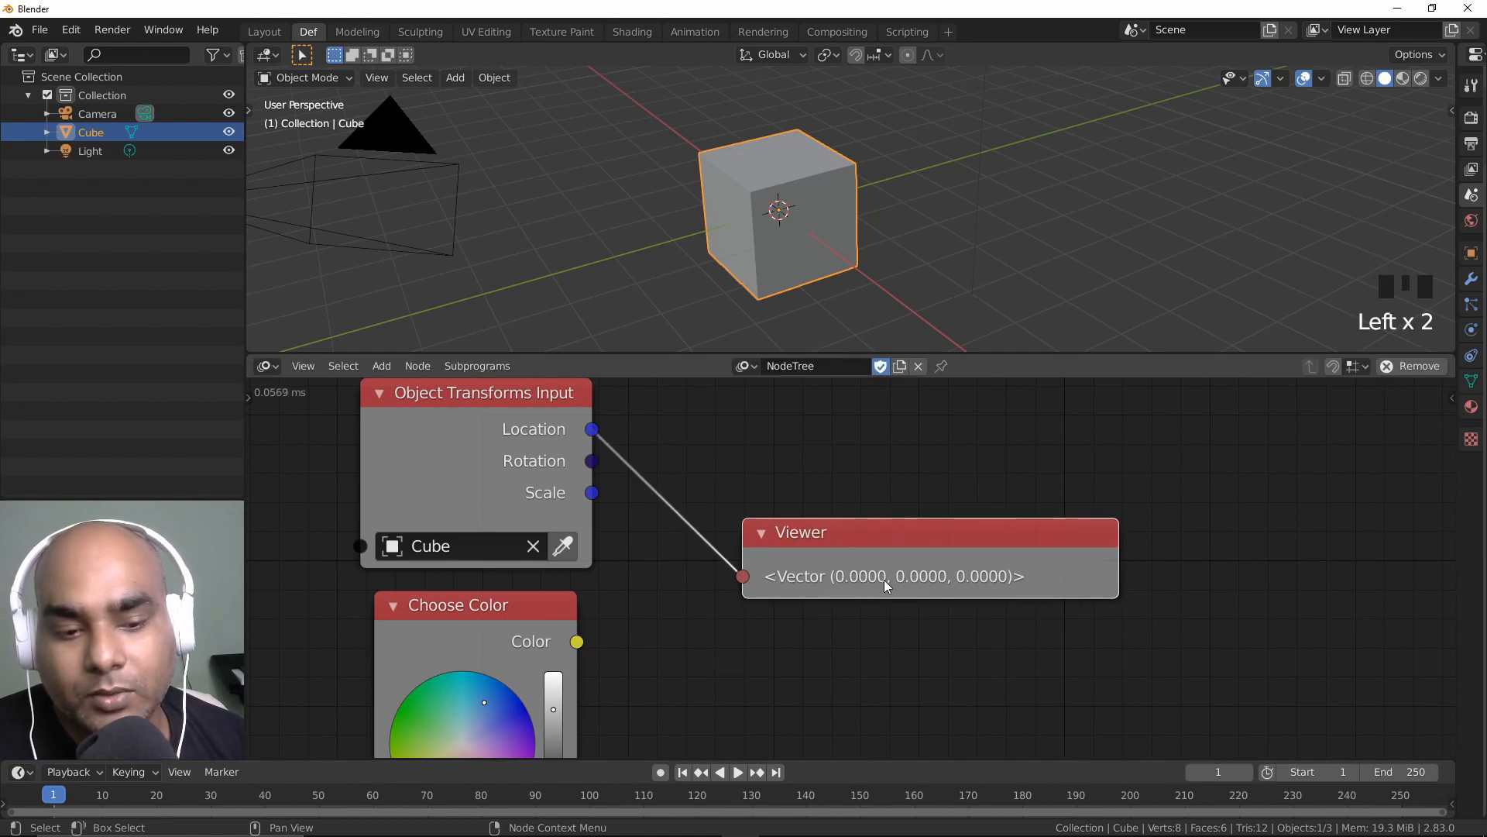
left_click_drag(580, 642, 742, 578)
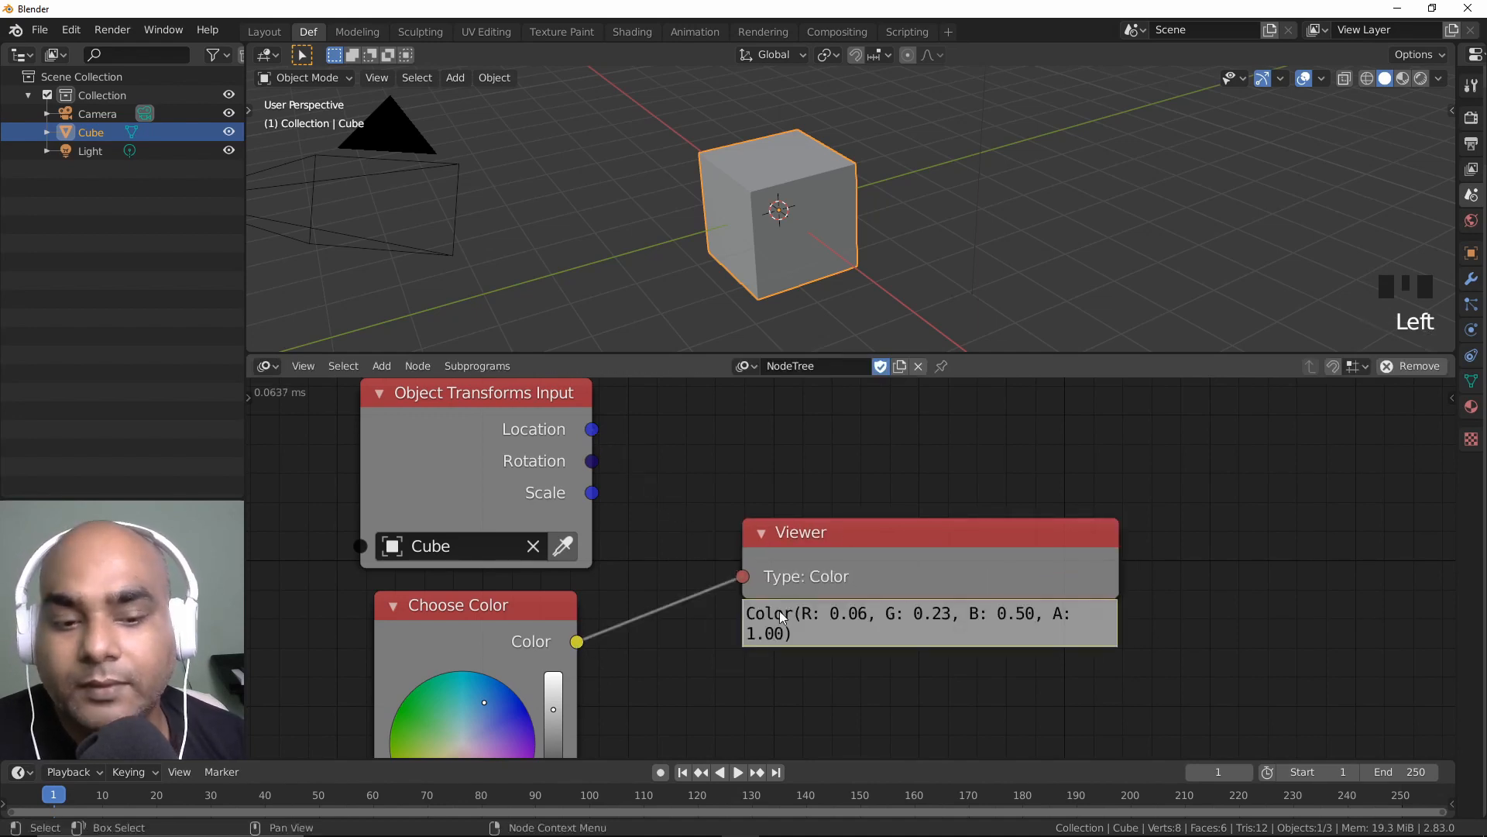
Step: Add a Boolean Input node beside the Object Transforms Input node
key("ctrl+a")
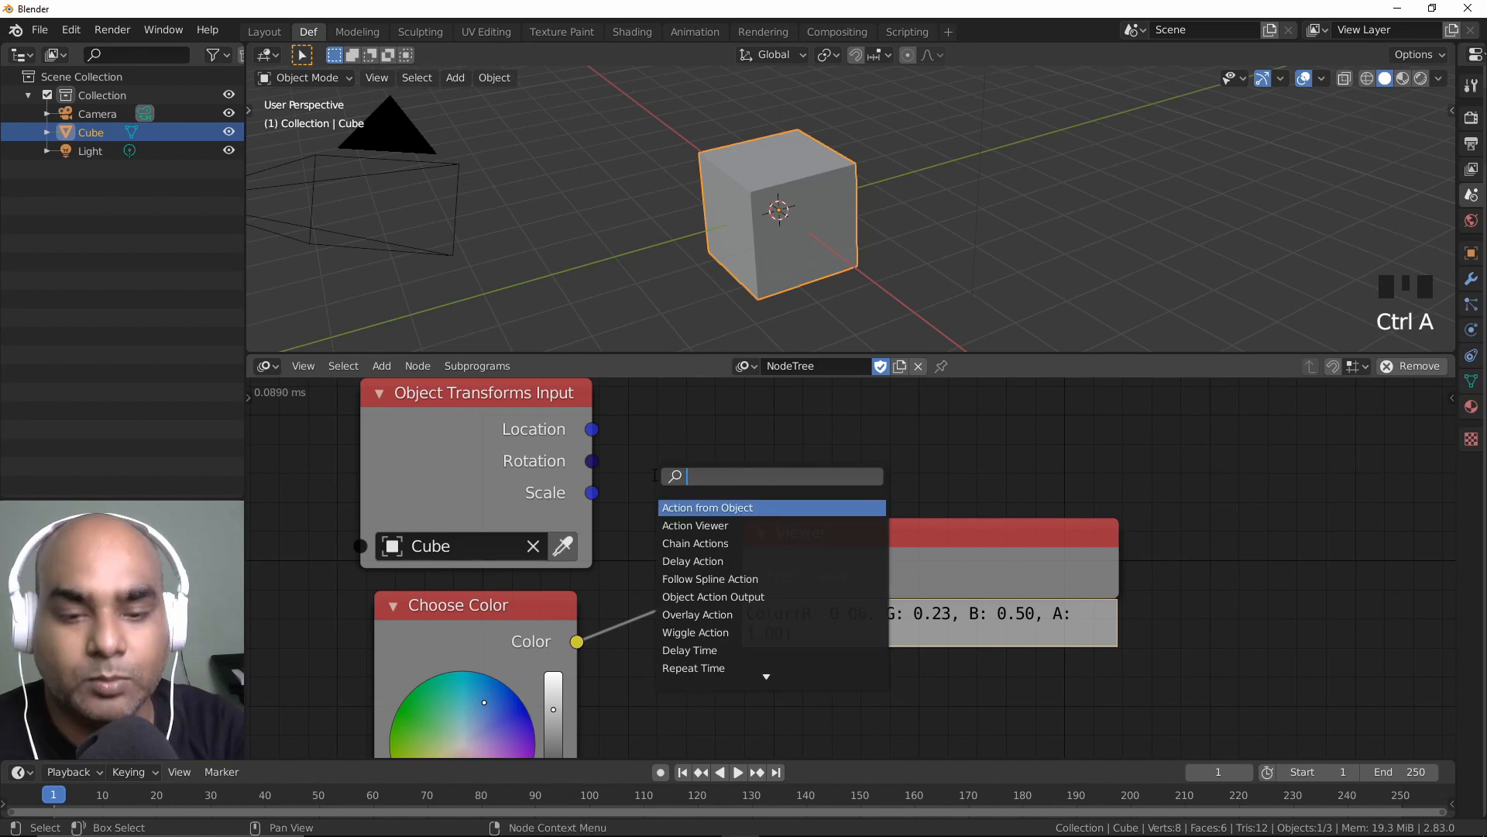
type("bool")
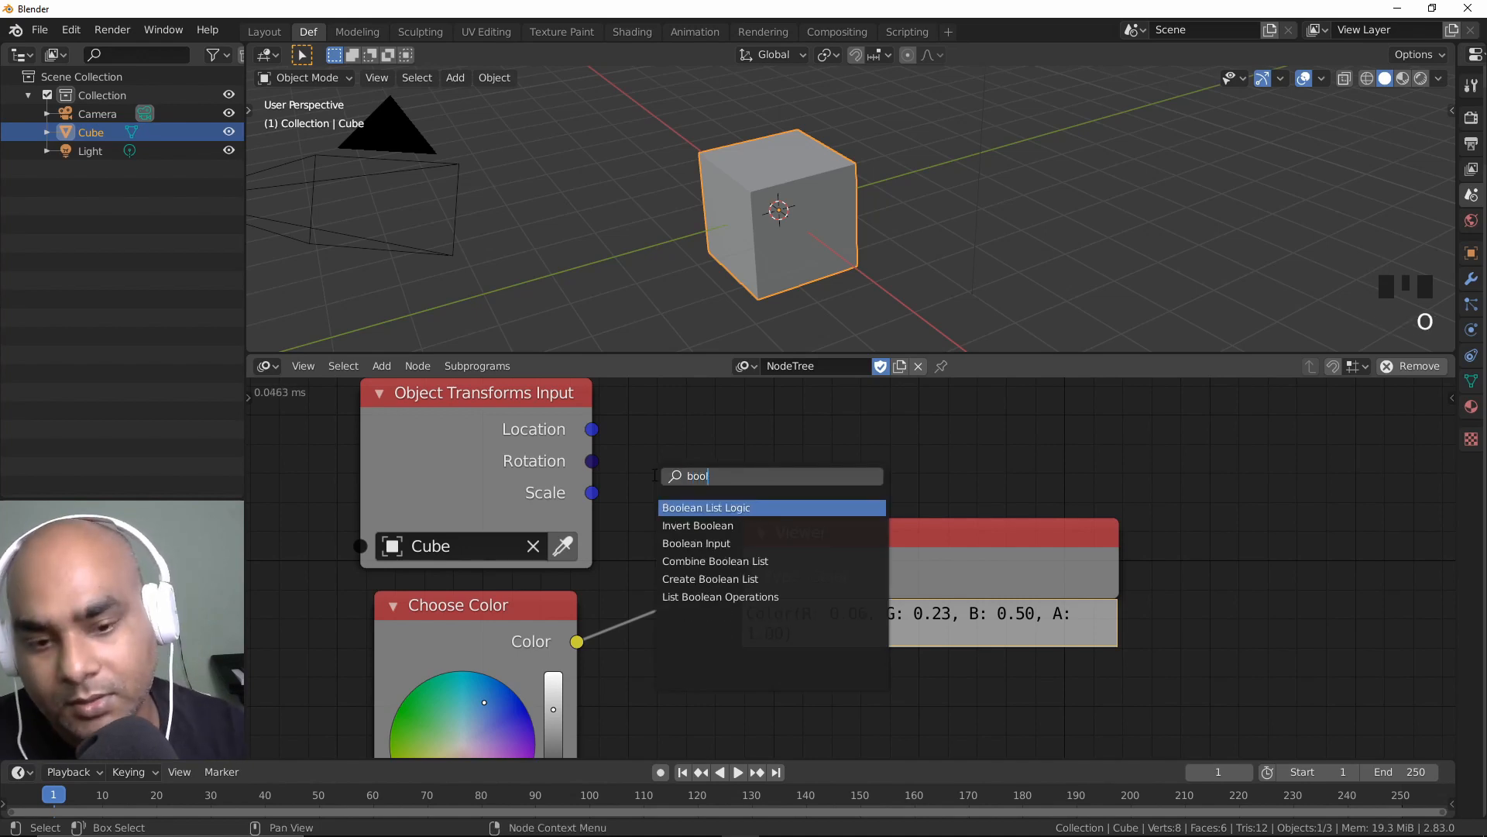
left_click(695, 544)
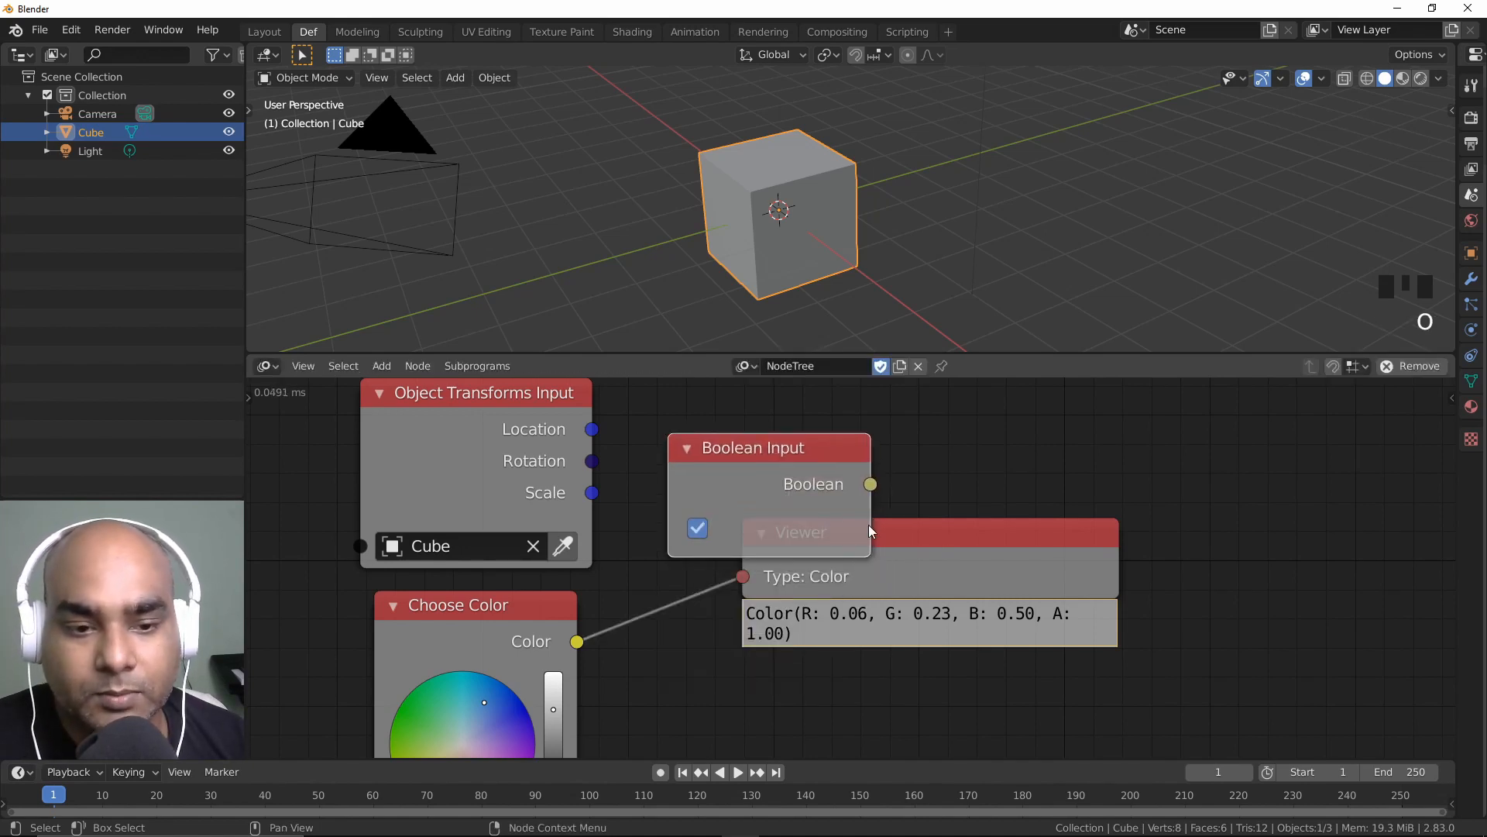
Step: Connect the Boolean Input node's output to the Viewer and toggle its checkbox off and on several times
left_click(1113, 548)
left_click_drag(934, 595, 732, 665)
left_click_drag(871, 484, 960, 589)
left_click(696, 530)
left_click(696, 530)
left_click(696, 530)
left_click(697, 530)
Step: Delete the Viewer node from the node tree
left_click(802, 455)
left_click(1000, 546)
key("Delete")
middle_click_drag(731, 437, 806, 493)
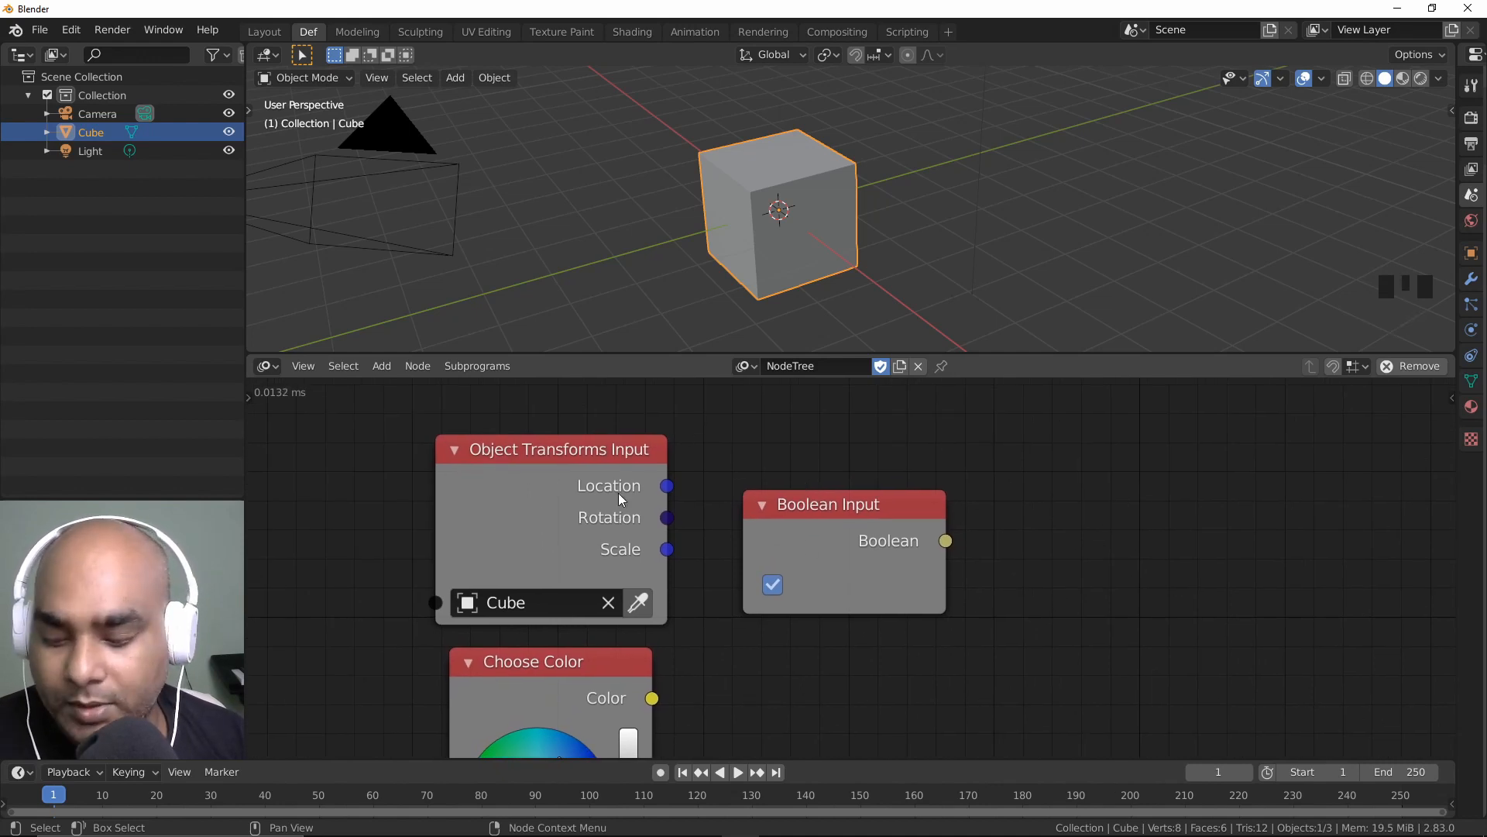
left_click(556, 444)
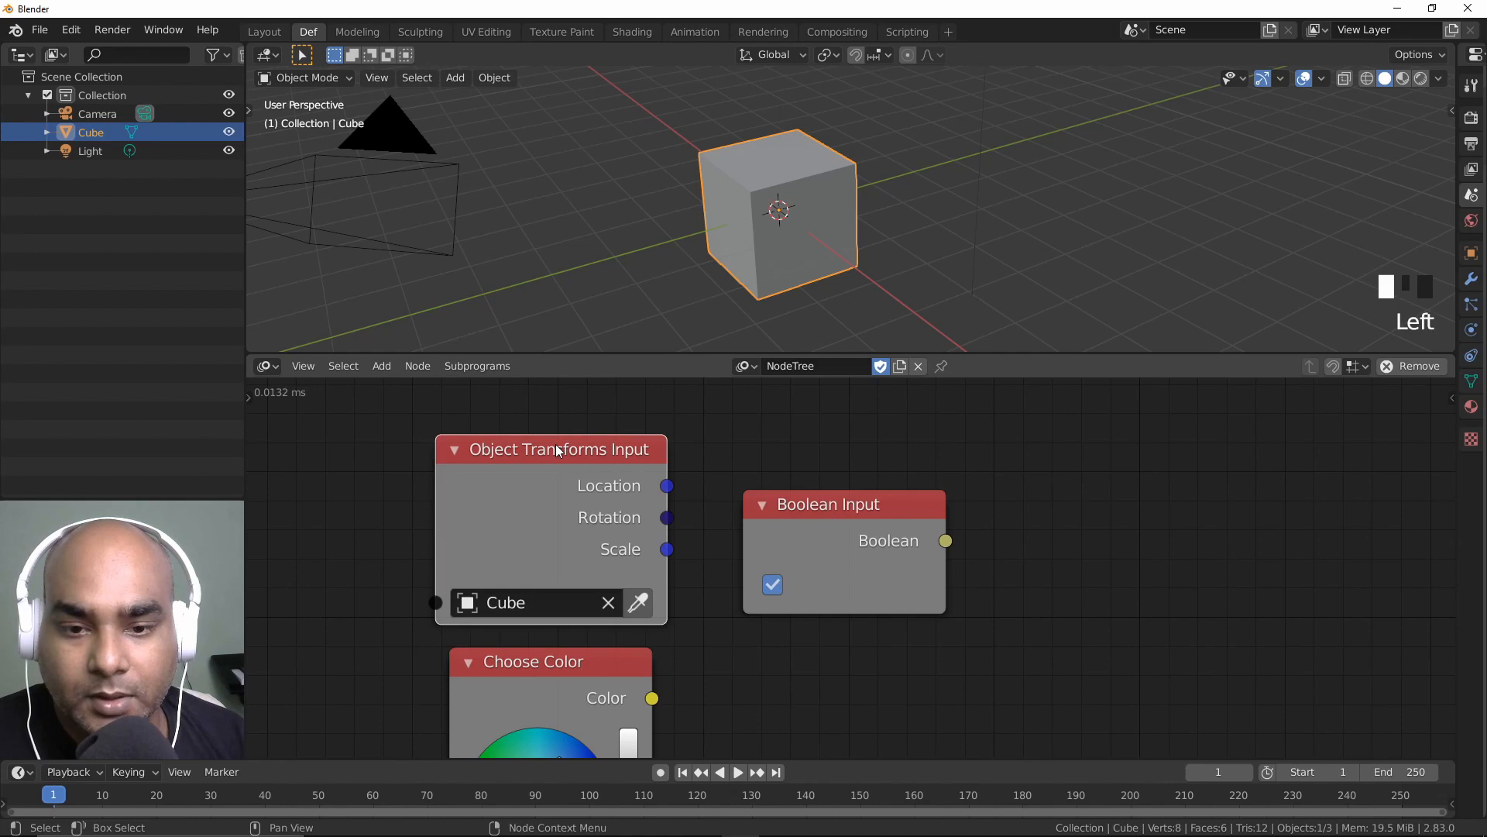
key("w")
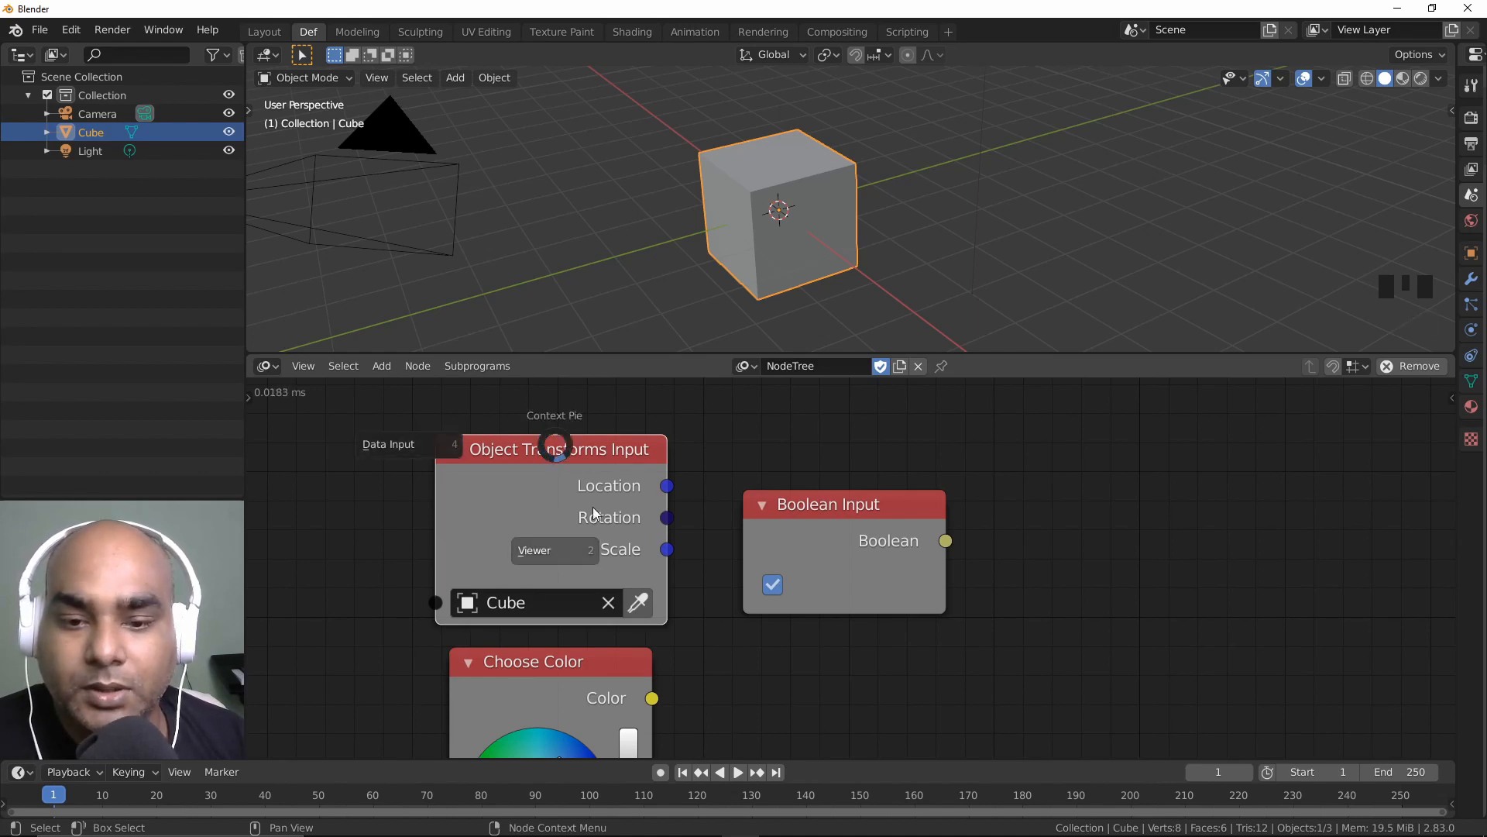
left_click(547, 555)
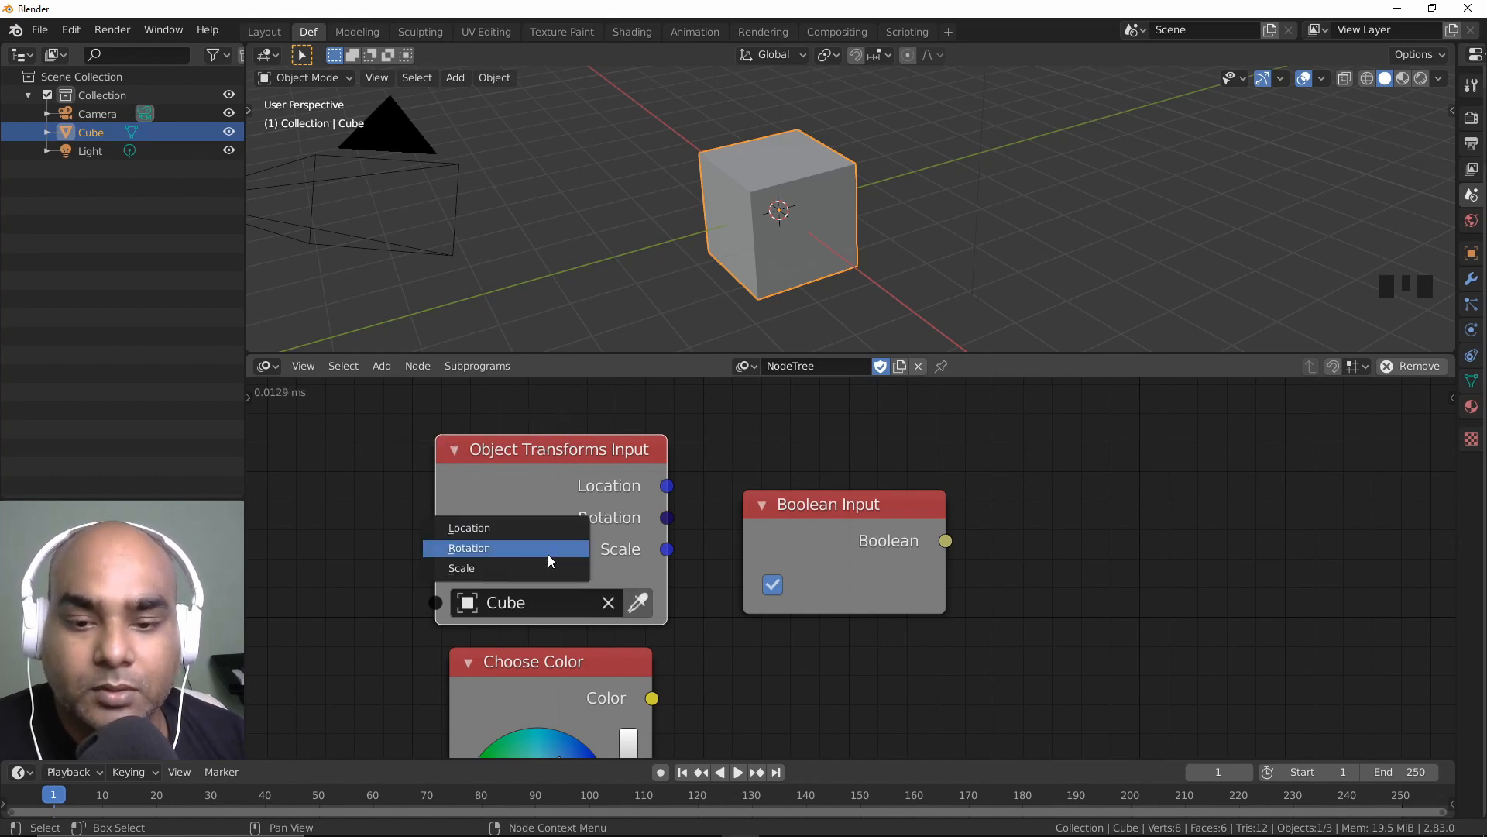
left_click(504, 526)
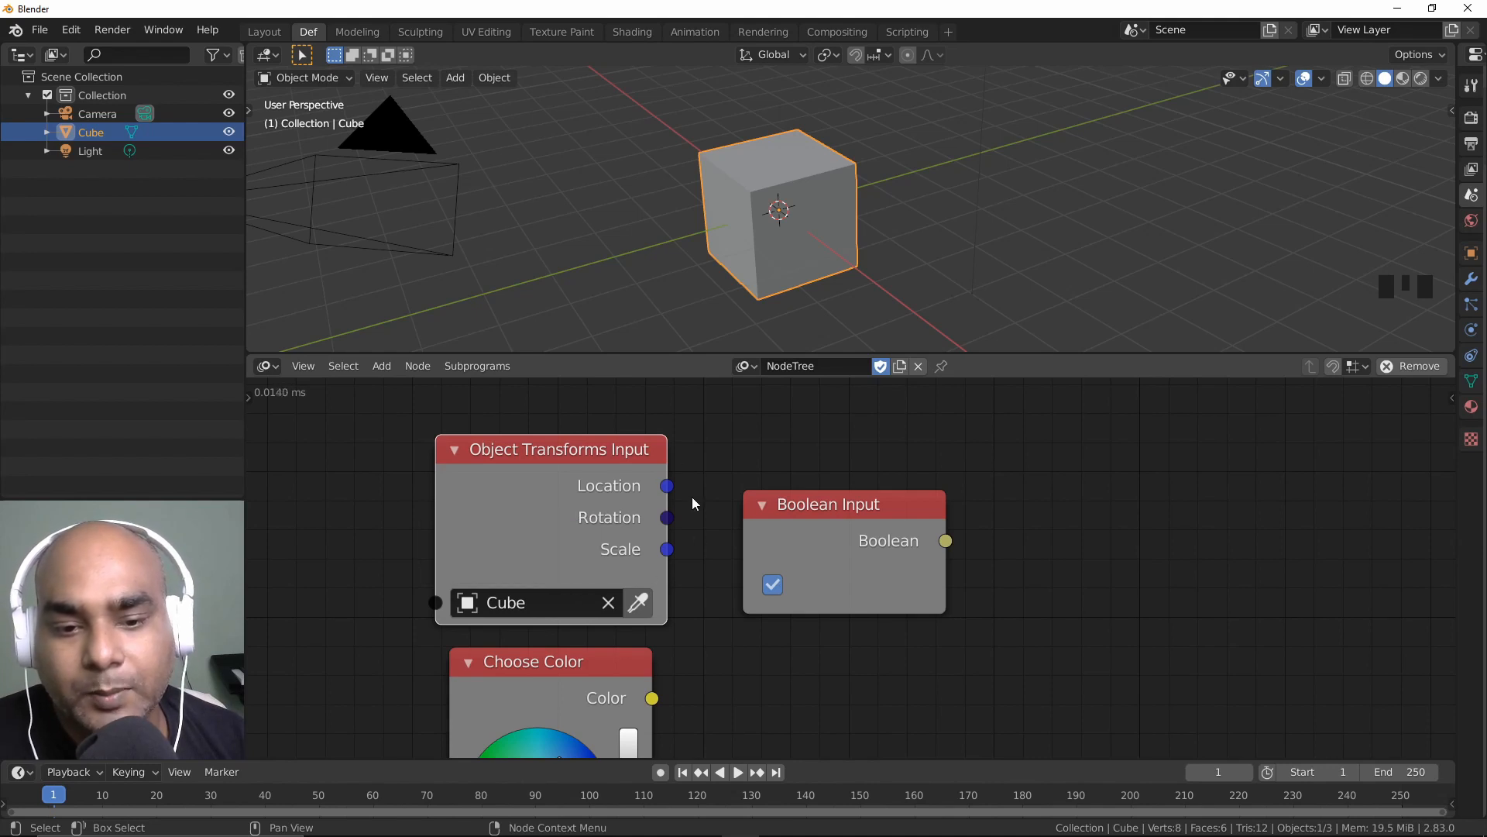
Step: Attach a Viewer node to the Location output of Object Transforms Input and place it above the Boolean Input node
key("w")
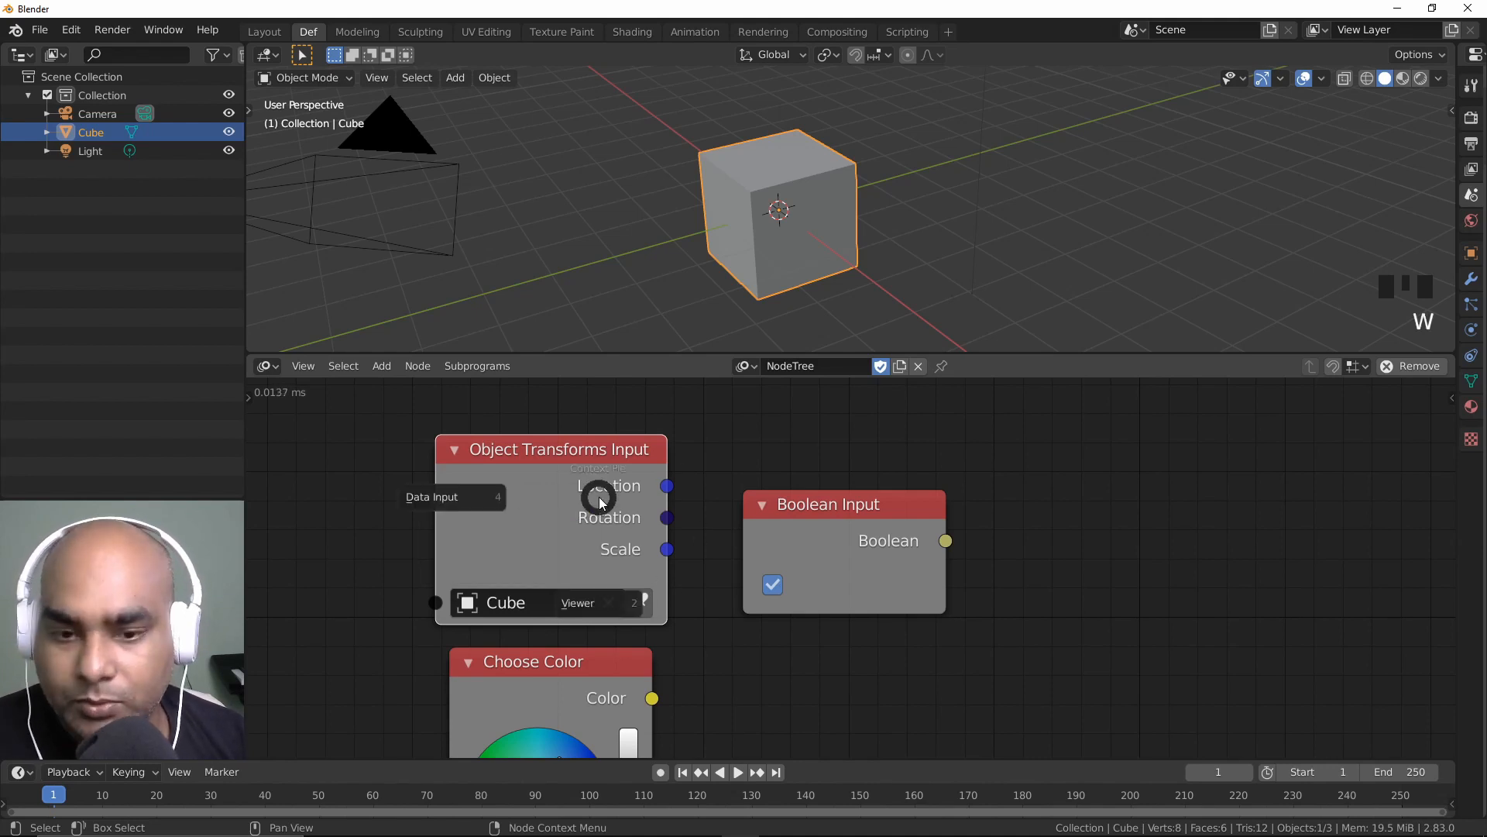
left_click(590, 603)
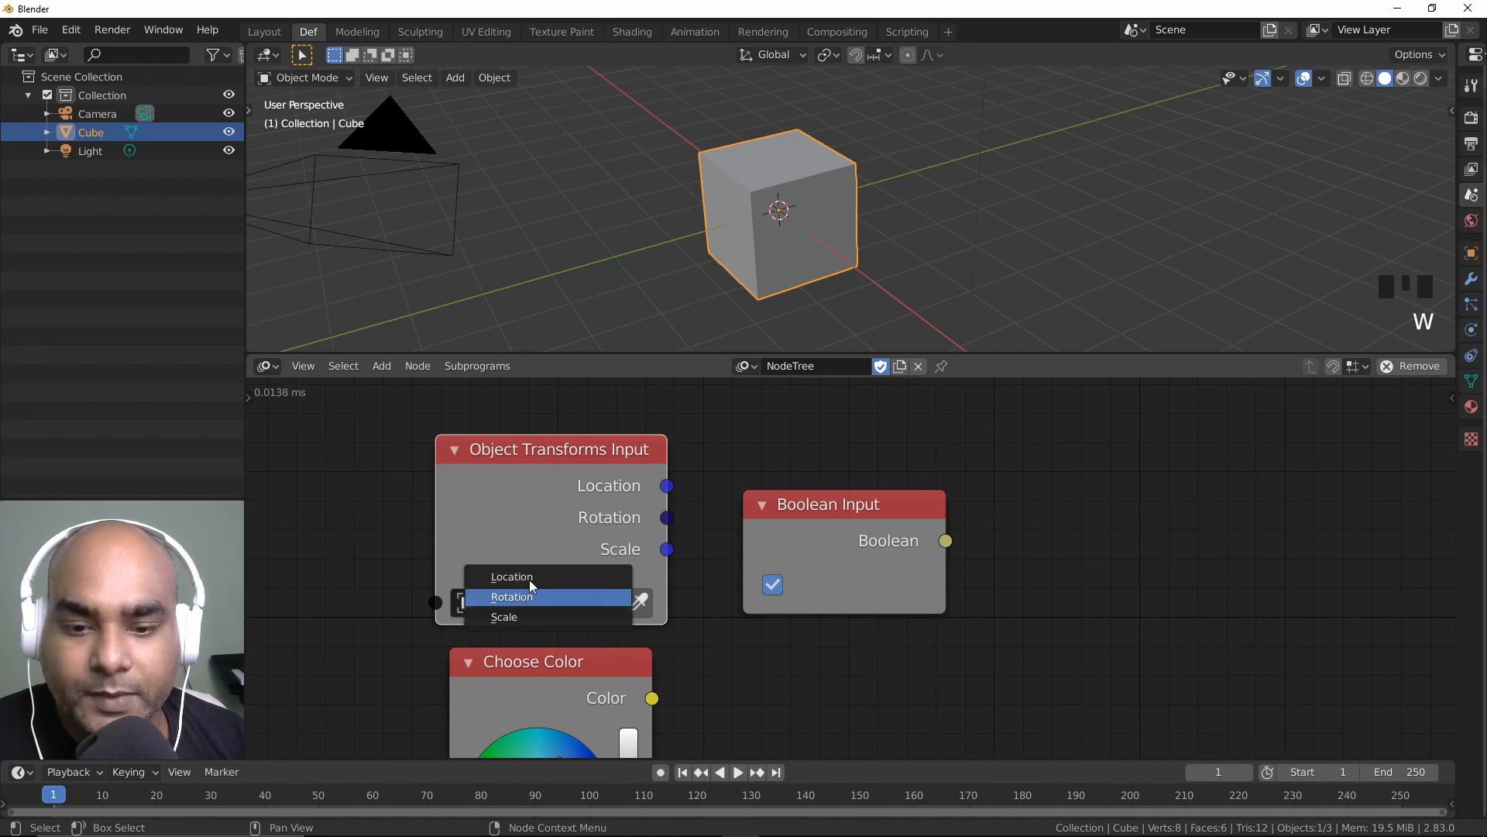
left_click(541, 574)
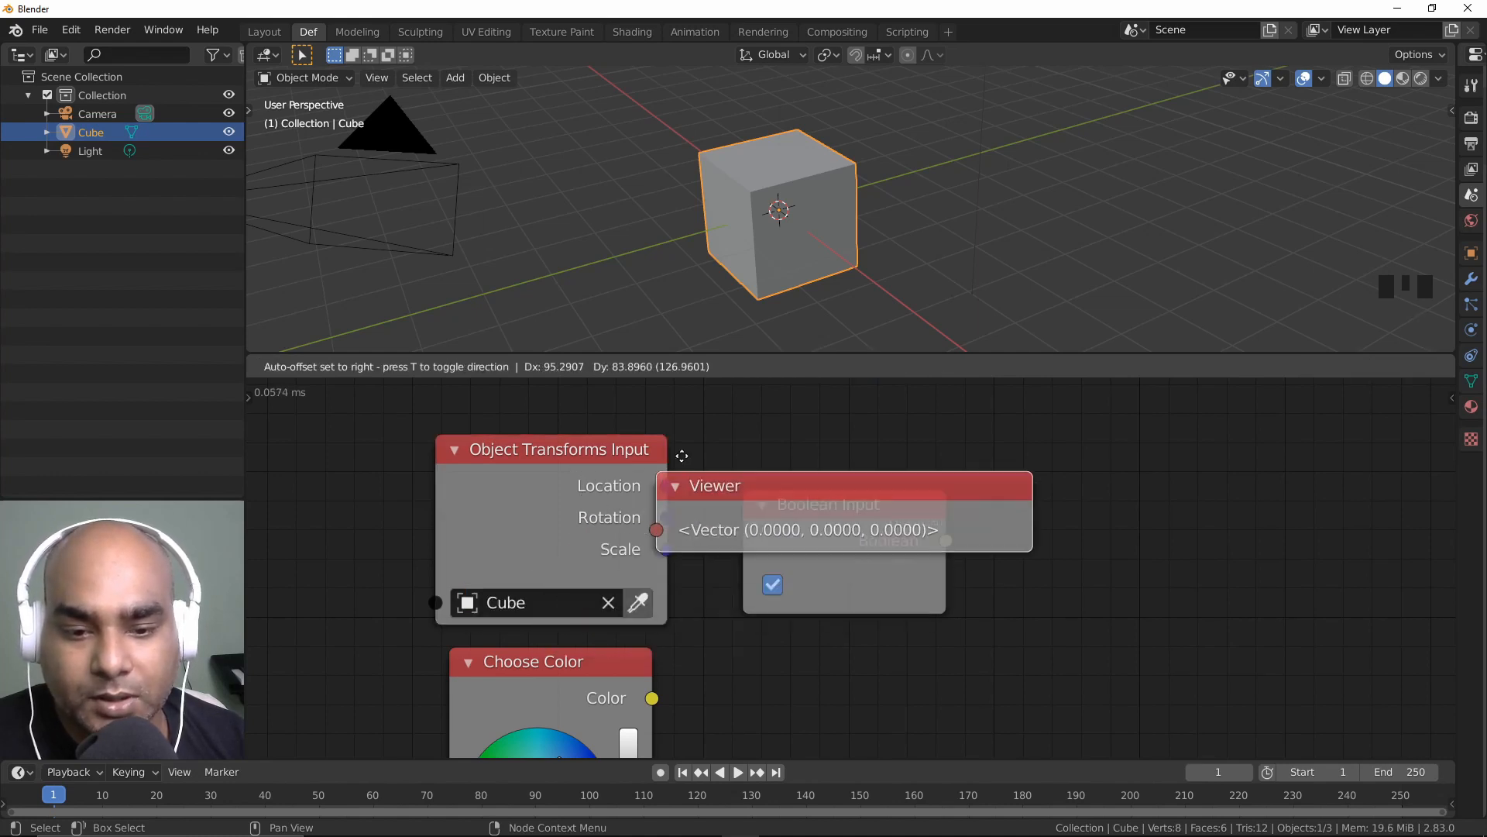
left_click(782, 391)
Step: Move the Boolean Input node clear of the Viewer and attach another Viewer node to its Boolean output
left_click_drag(834, 523, 878, 556)
key("w")
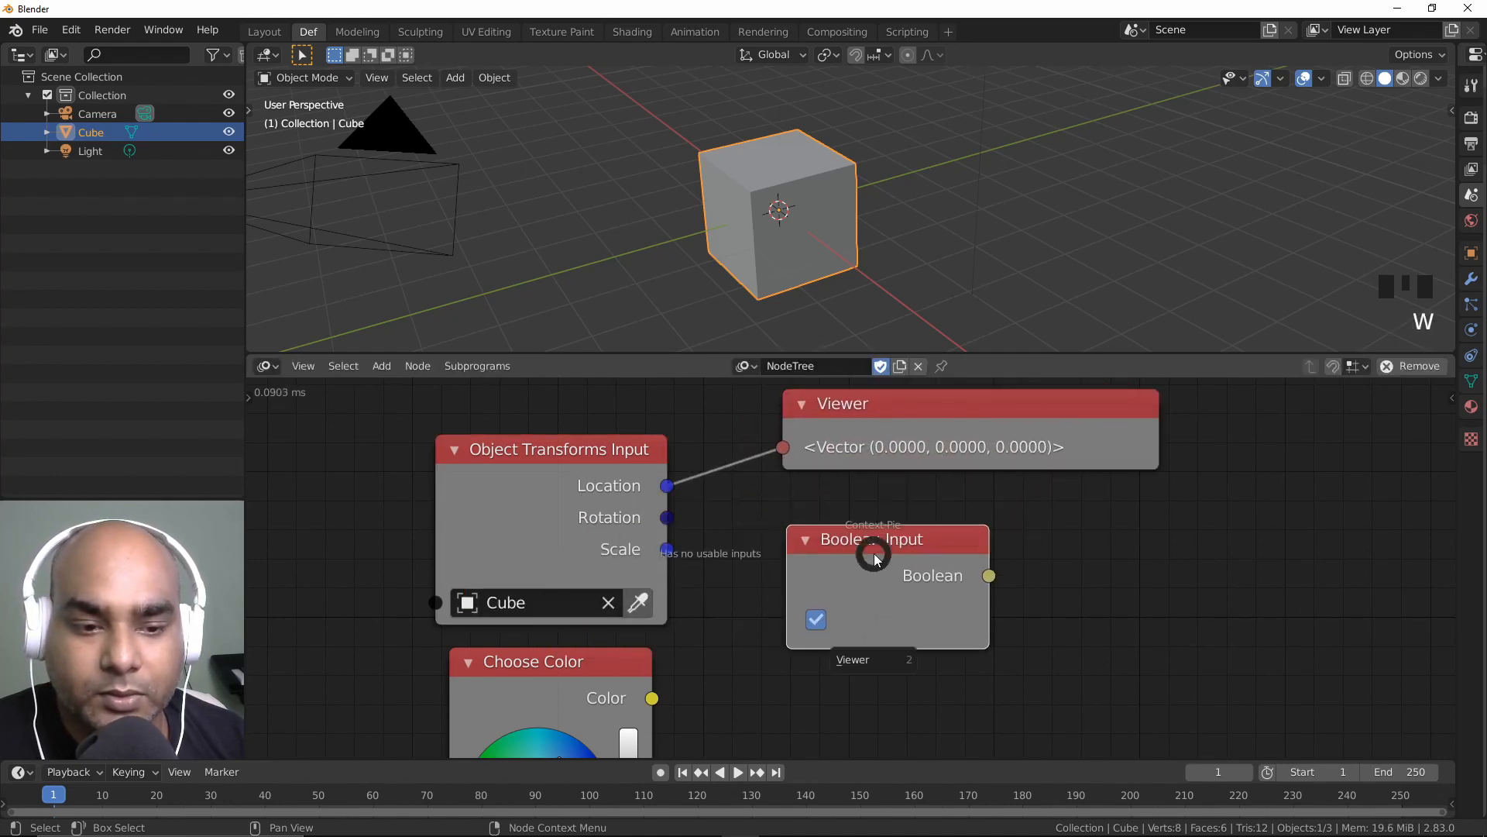
left_click(879, 658)
left_click(1080, 517)
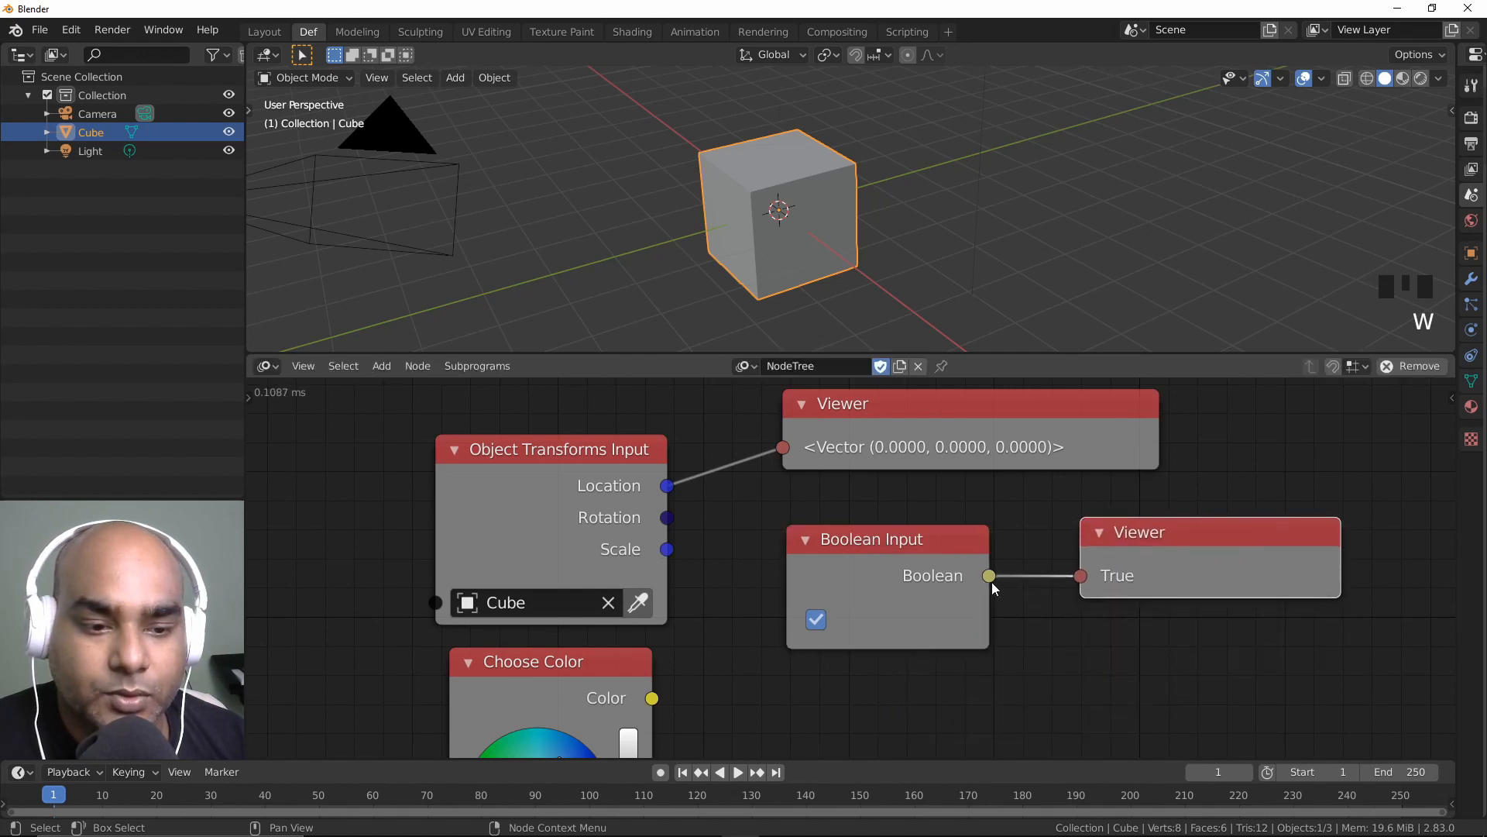
Step: Attach a Viewer node to the Choose Color node's Color output and place it beside that node
middle_click_drag(481, 657, 578, 559)
left_click(578, 559)
key("w")
left_click(597, 668)
left_click(717, 629)
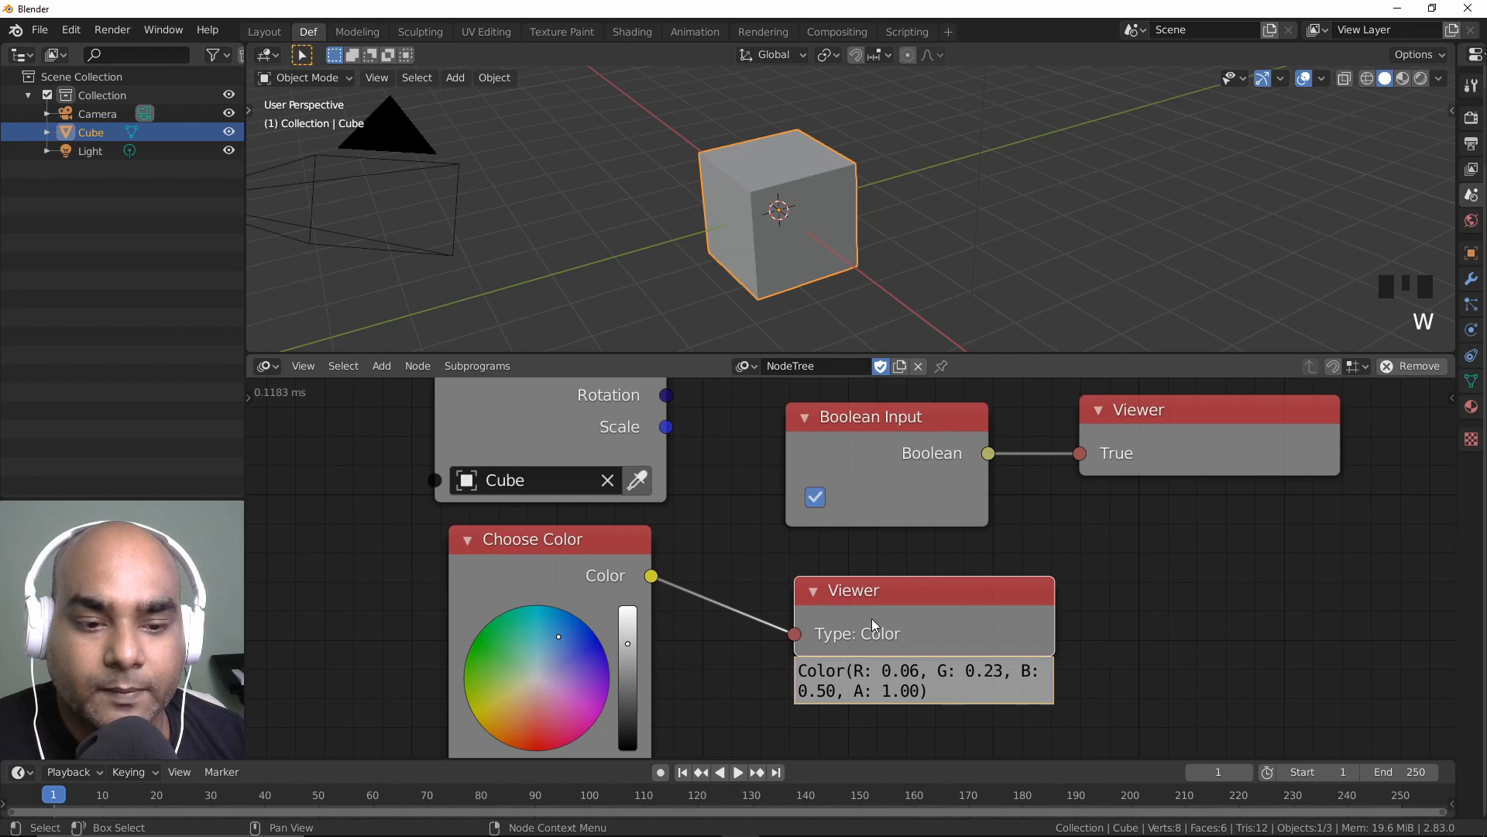
Step: Delete the three Viewer nodes attached to the Color, Boolean and Location outputs
left_click(888, 593)
key("Delete")
left_click(1108, 461)
key("Delete")
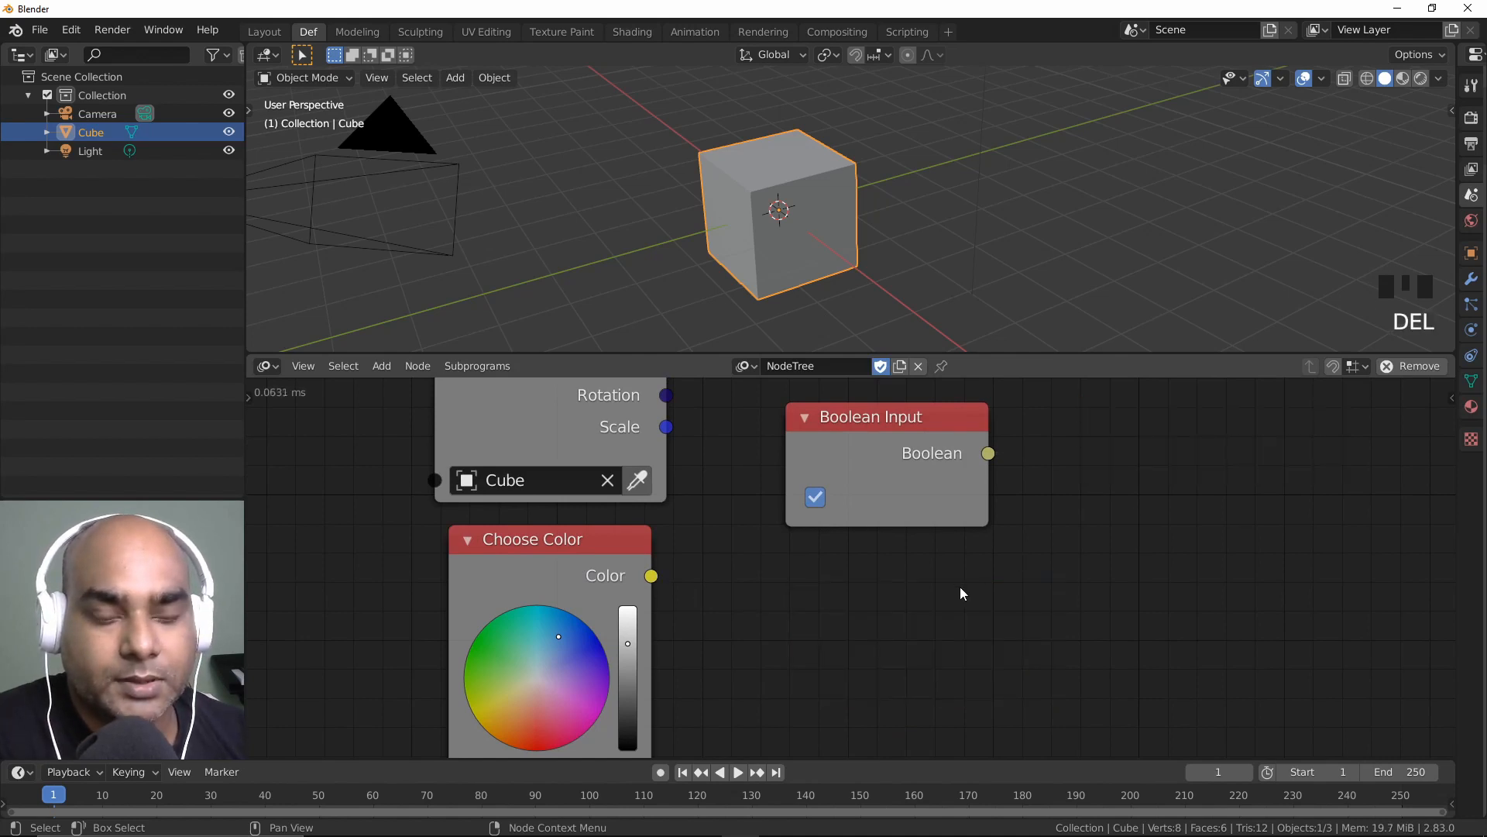
middle_click_drag(961, 588, 975, 676)
key("Delete")
Step: Reposition the Boolean Input and Object Transforms Input nodes to adjust the spacing between the input nodes
left_click_drag(908, 508, 891, 492)
middle_click_drag(613, 451, 652, 482)
left_click_drag(653, 482, 641, 452)
middle_click_drag(477, 630, 566, 670)
Step: Attach an Object Input data node to the Object socket of Object Transforms Input and place it farther to its left
left_click_drag(568, 579, 401, 508)
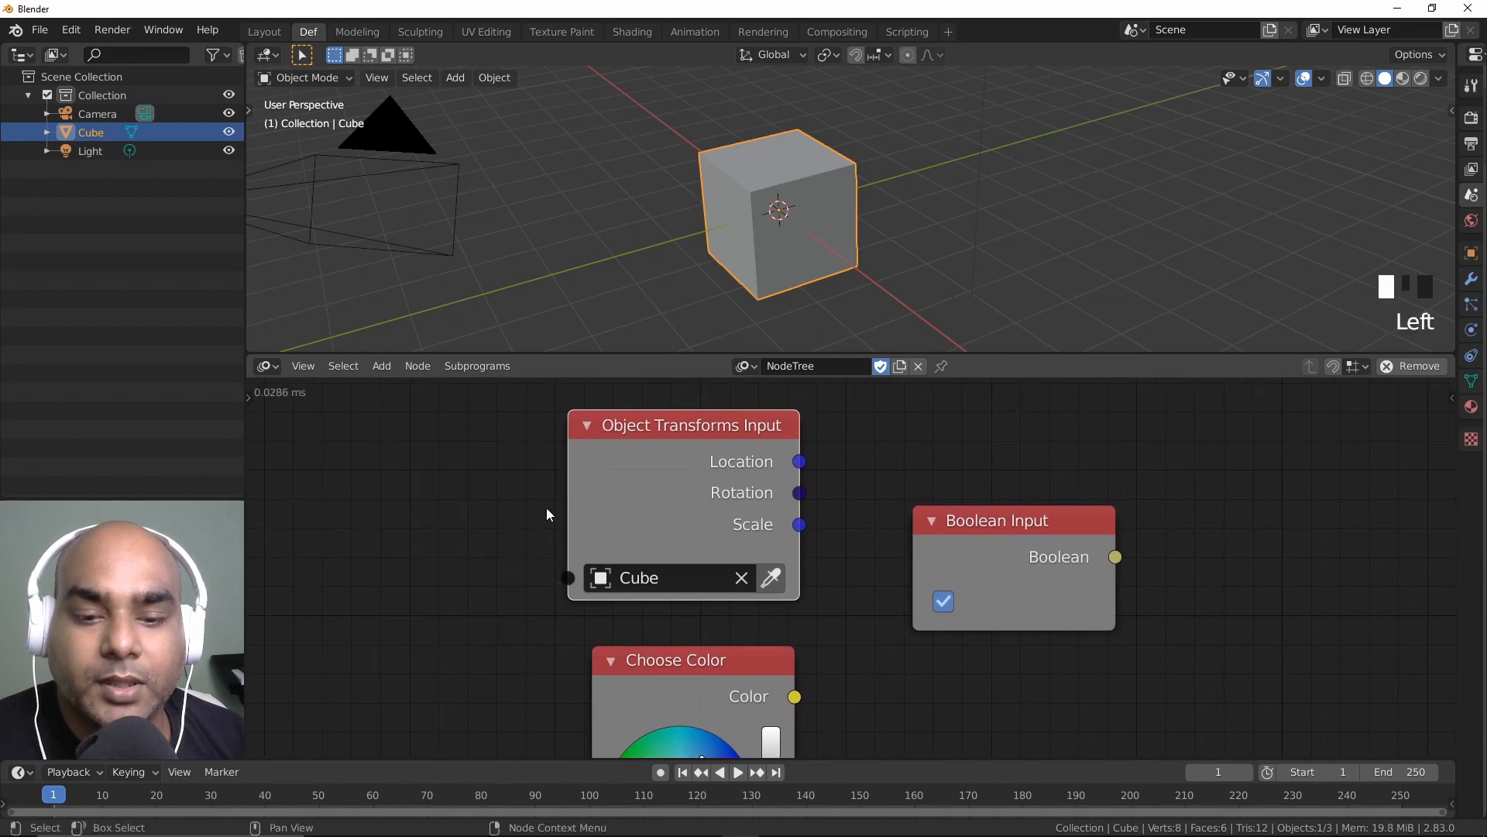
left_click(643, 423)
key("w")
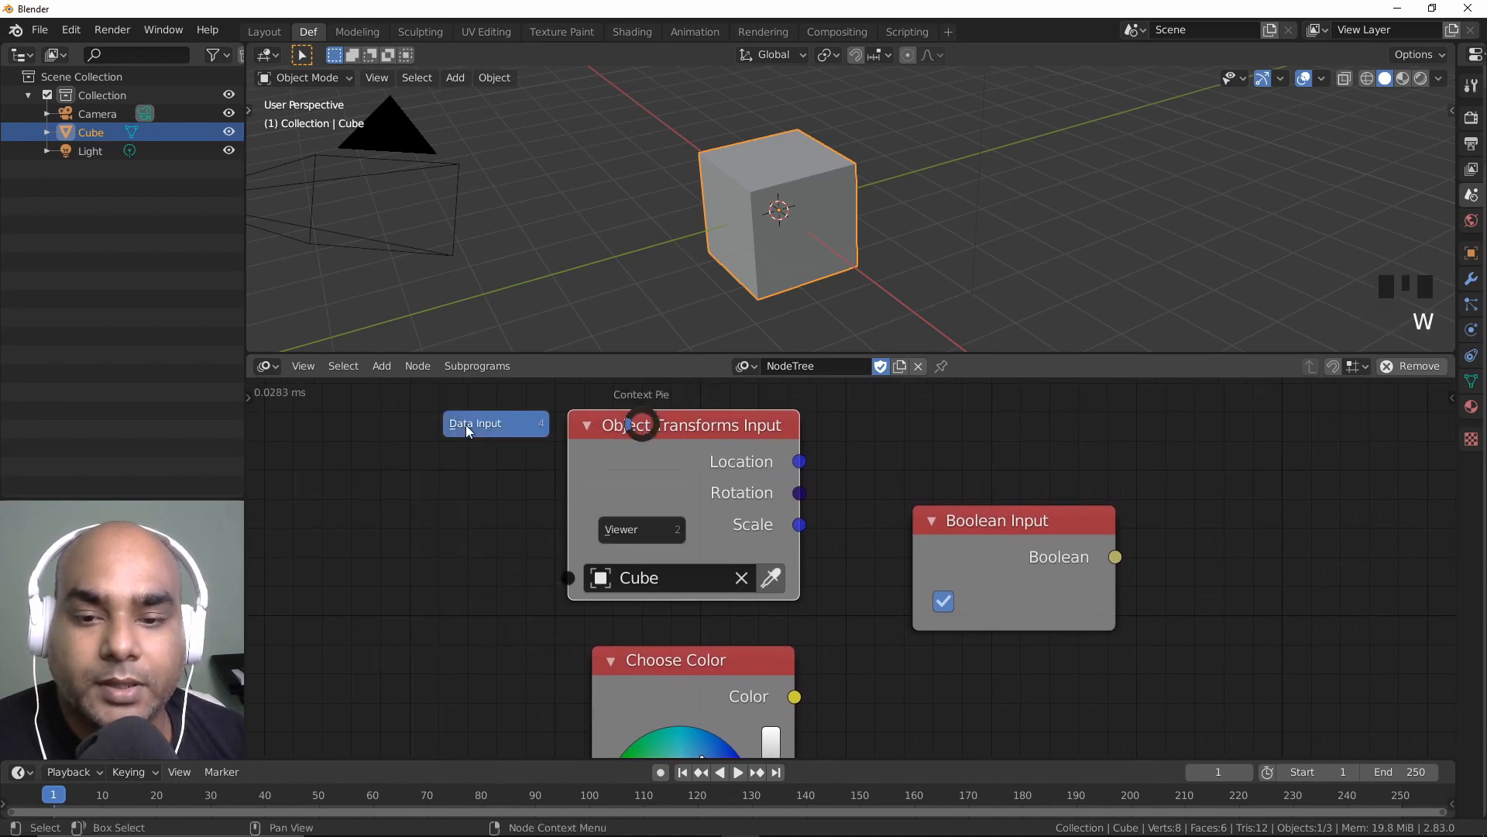
left_click(302, 492)
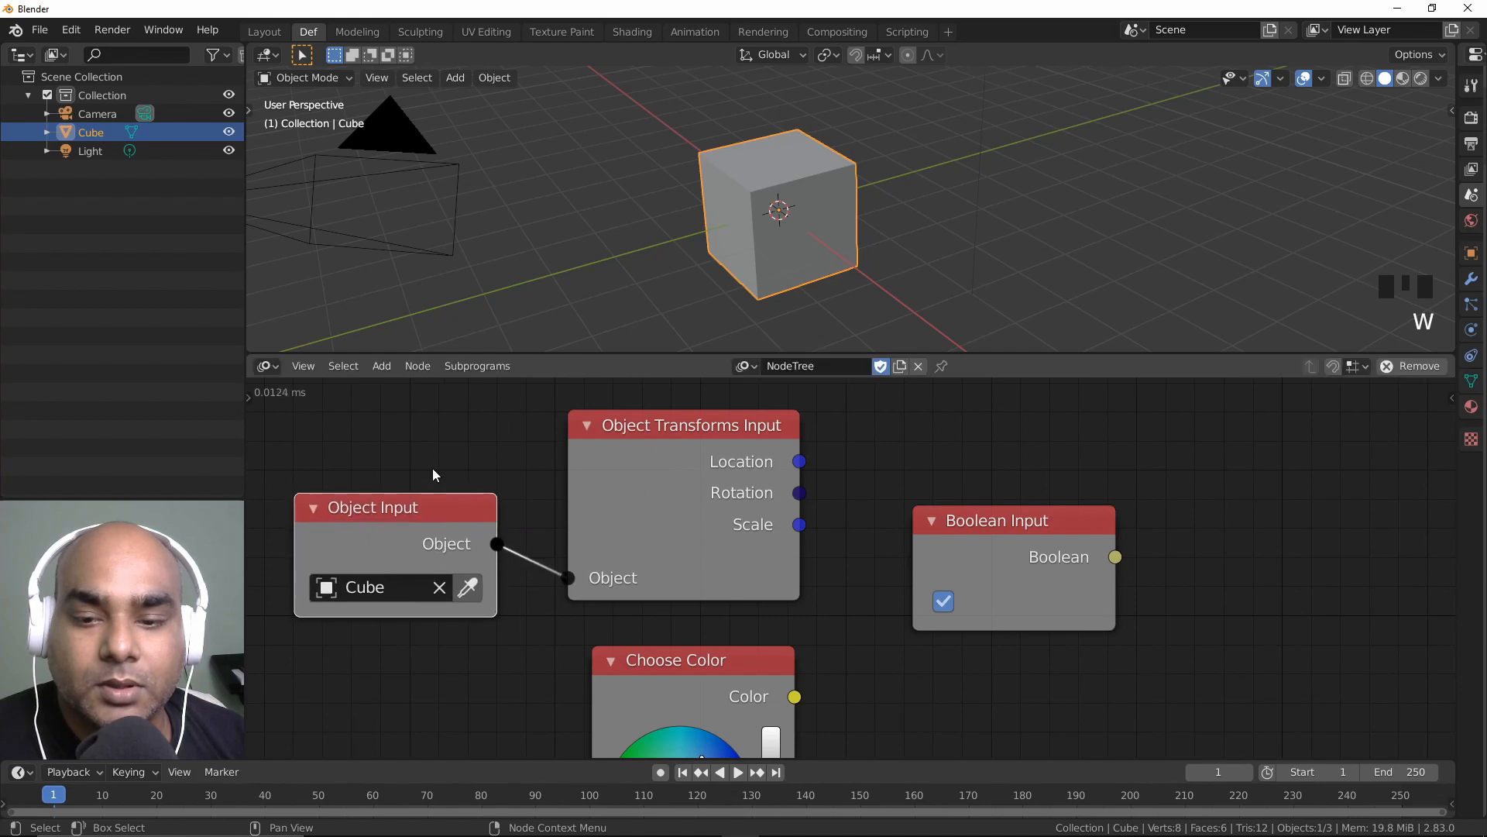
middle_click_drag(437, 510, 588, 513)
left_click_drag(588, 513, 472, 505)
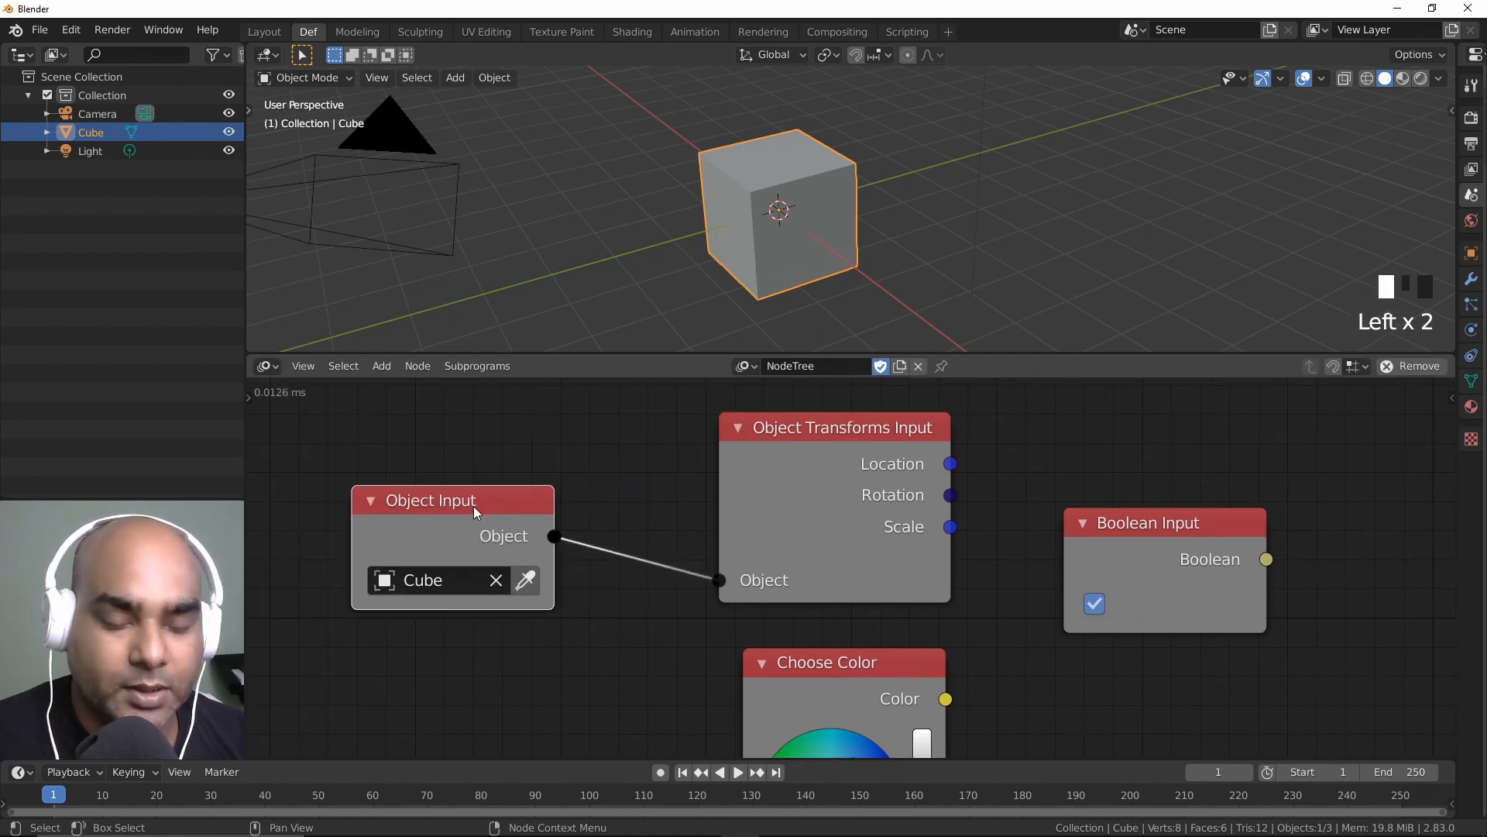
Step: Delete the Object Input node and open the object selection list in the Object Transforms Input node
key("Delete")
left_click(816, 585)
left_click(817, 586)
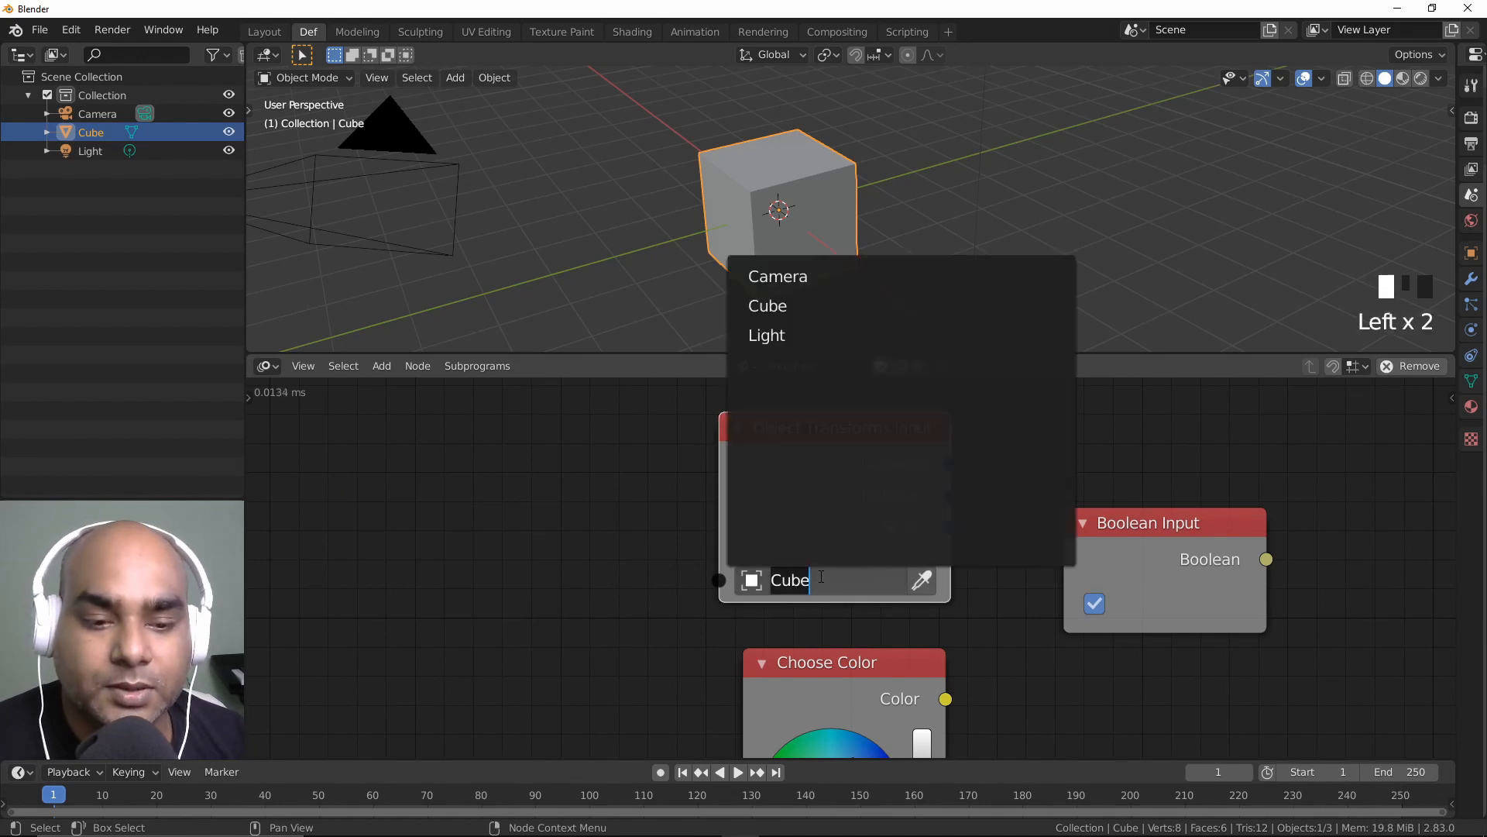
Step: Duplicate the Choose Color node and place the copy to the right of the original
middle_click_drag(611, 627, 509, 383)
left_click_drag(641, 651, 446, 571)
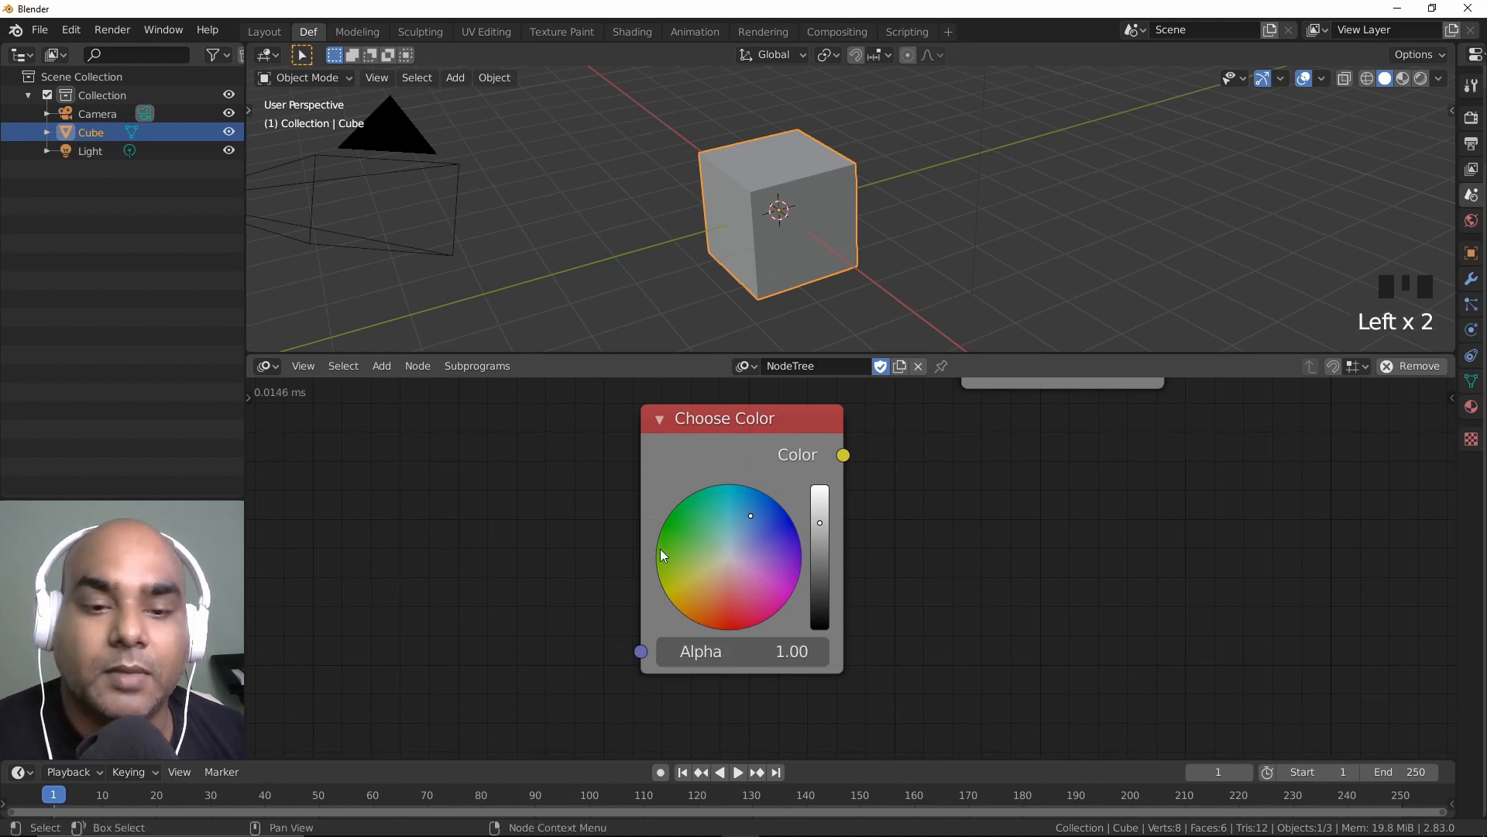
left_click(719, 442)
key("shift+d")
left_click(1028, 521)
middle_click_drag(886, 601, 871, 580)
Step: Attach a Float Input data node to the original Choose Color's Alpha and connect its Float output to the copy's Alpha as well
left_click_drag(627, 630, 403, 662)
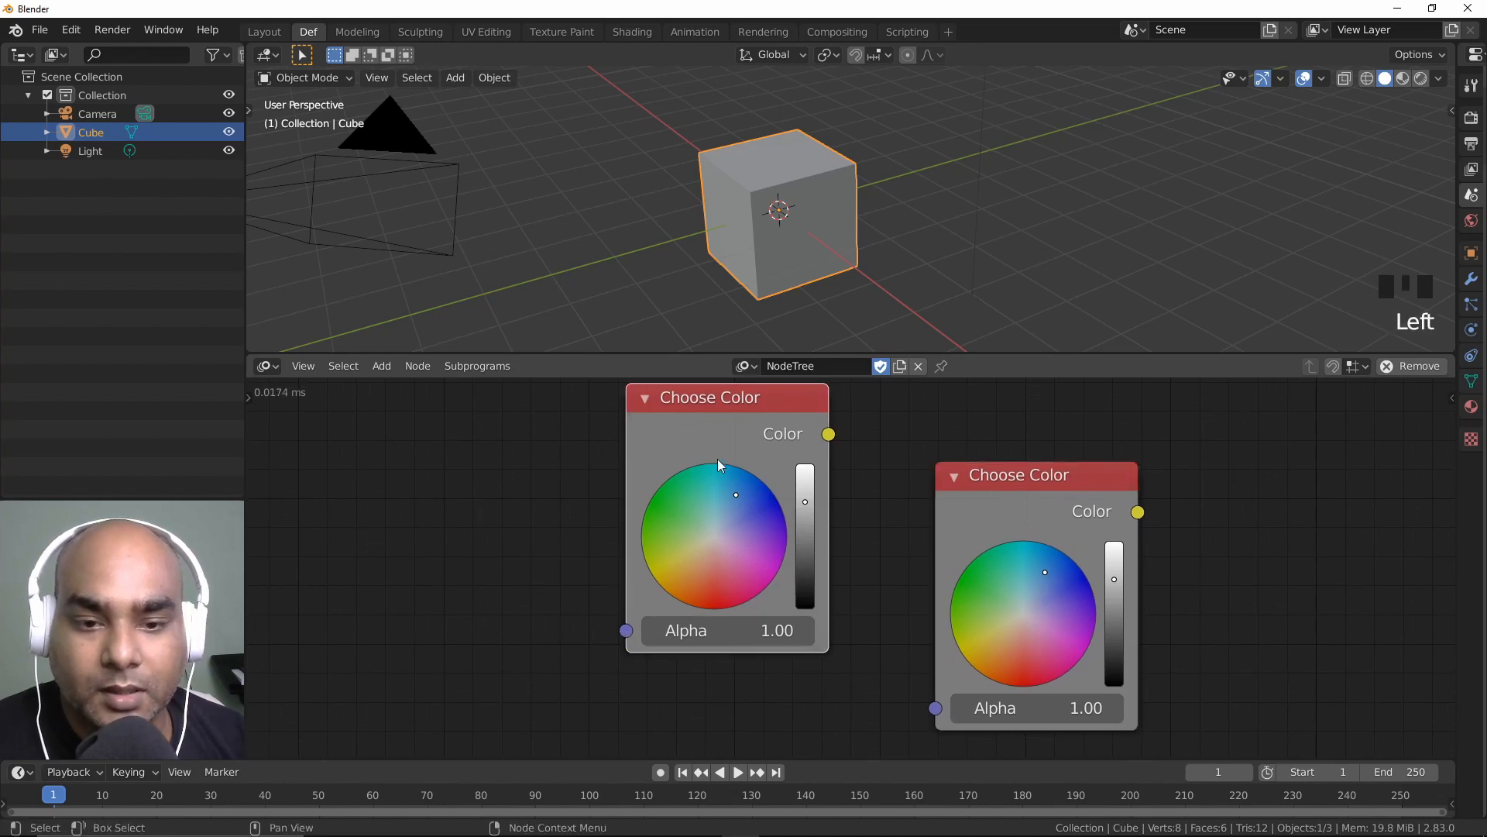
key("w")
left_click(520, 434)
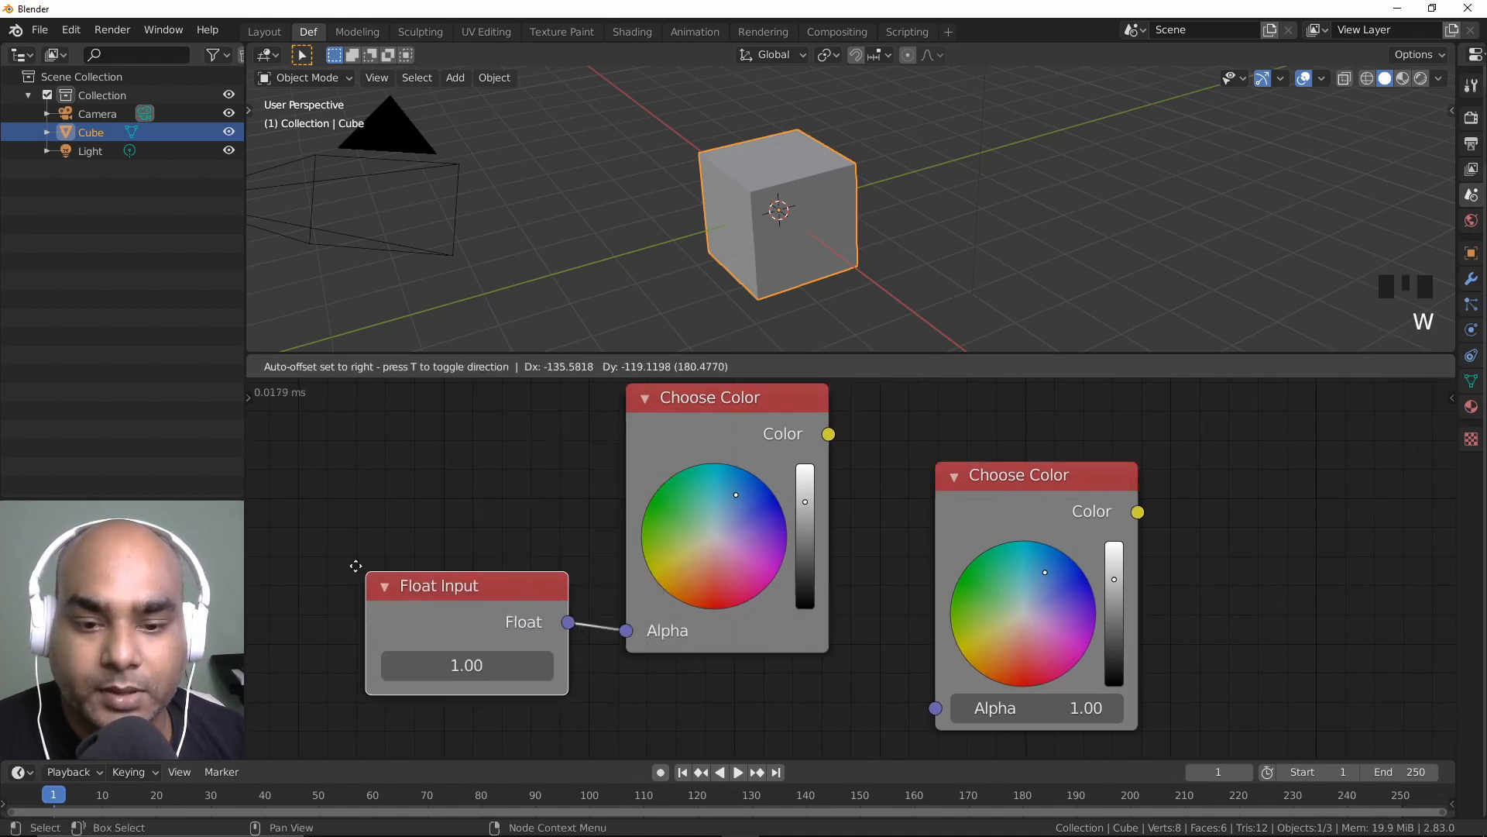
left_click(331, 583)
middle_click_drag(491, 504, 510, 503)
left_click_drag(486, 571, 955, 707)
mouse_move(418, 594)
left_mouse_down()
mouse_move(425, 689)
mouse_move(427, 612)
left_mouse_up()
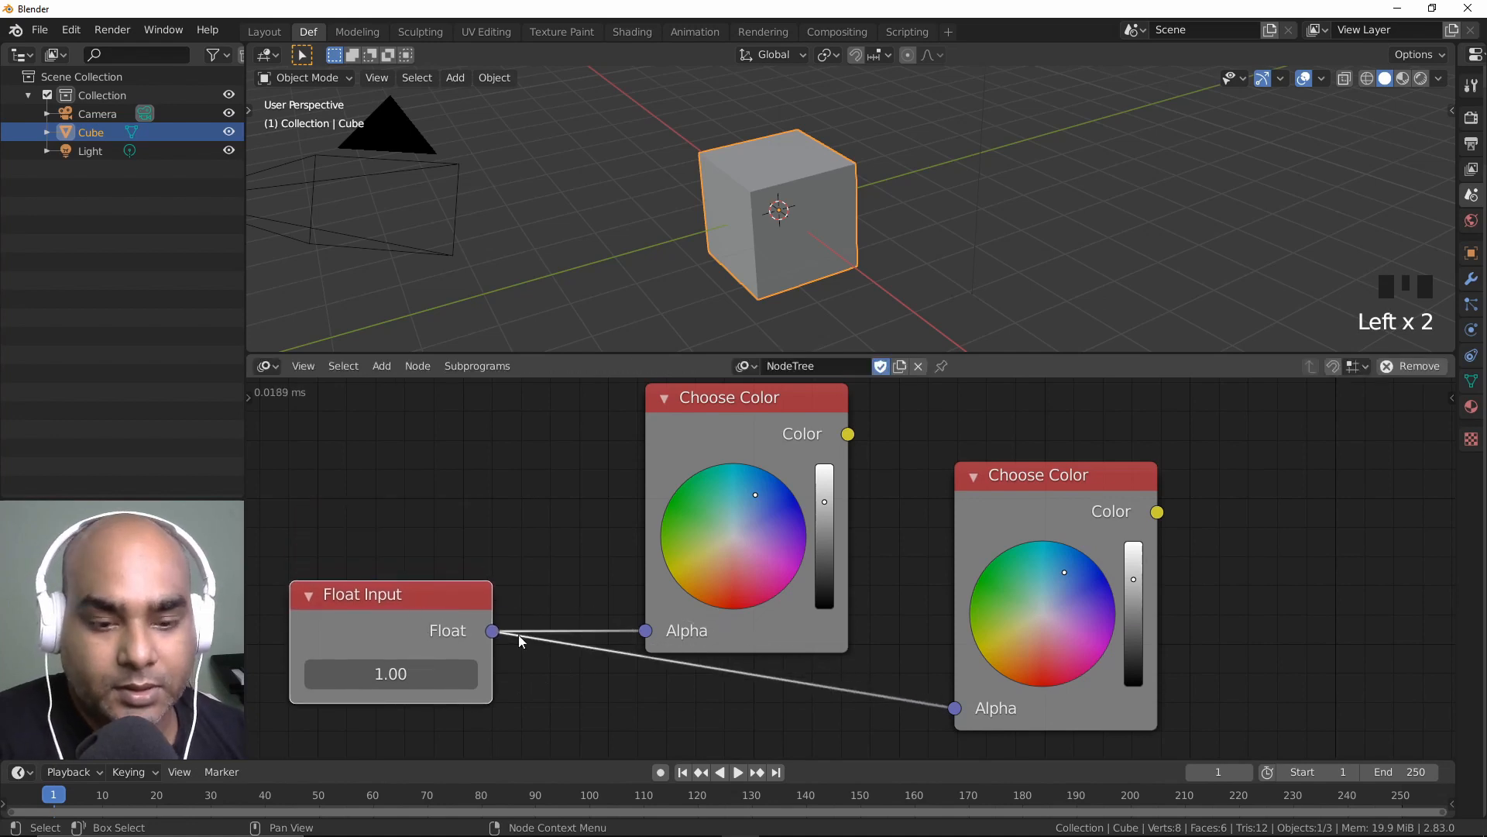
Step: Delete the Float Input node and the duplicated Choose Color node
key("Delete")
left_click(736, 435)
left_click(983, 489)
key("Delete")
Step: Move the Boolean Input node closer to the Object Transforms Input node
middle_click_drag(970, 469, 744, 668)
left_click_drag(856, 462, 788, 493)
middle_click_drag(788, 492, 850, 544)
scroll(800, 471, "down", 3)
middle_click_drag(801, 471, 866, 503)
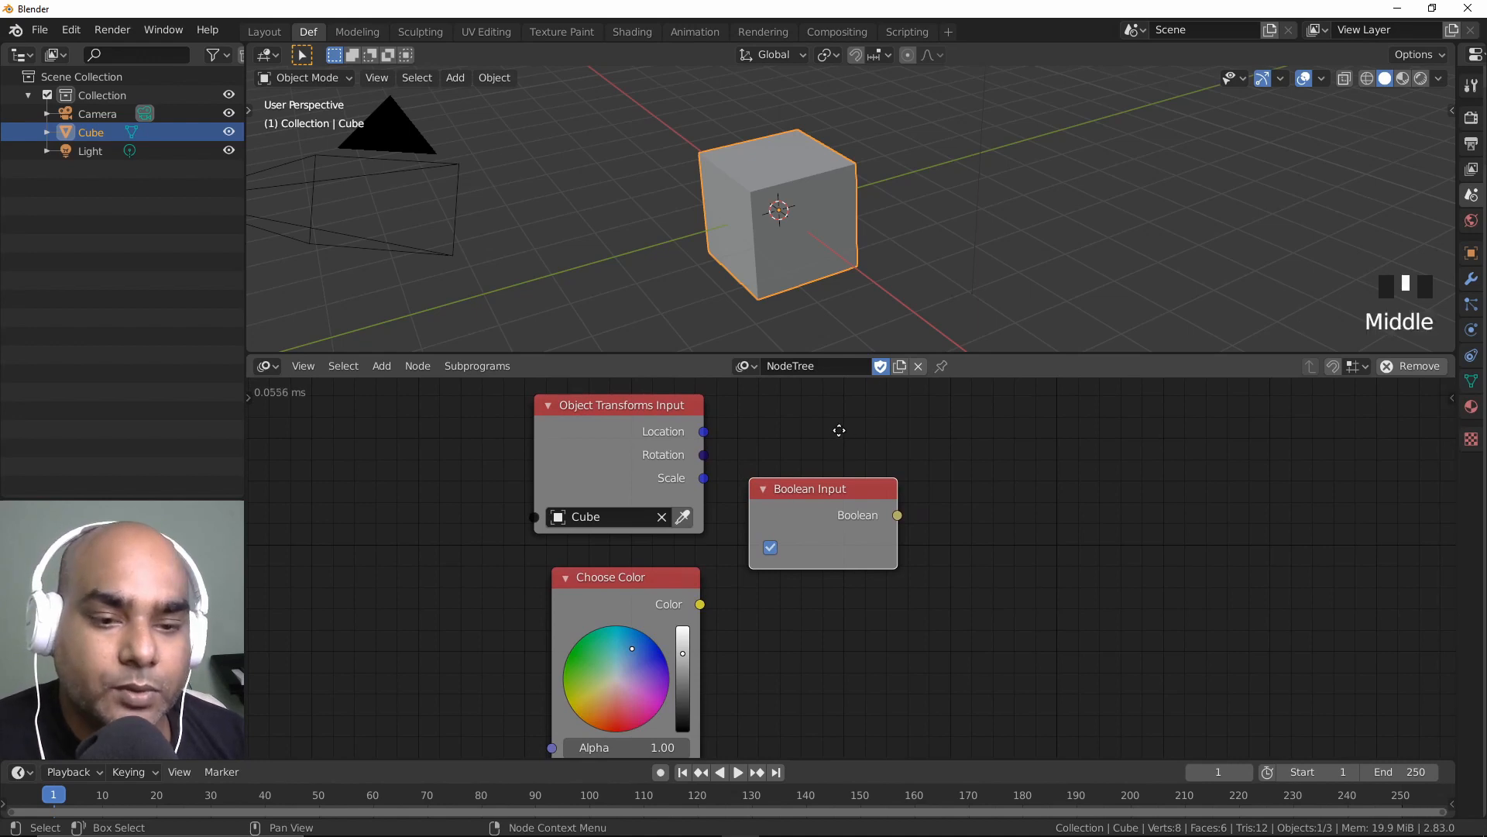
middle_click_drag(833, 436, 774, 465)
scroll(720, 495, "up", 1)
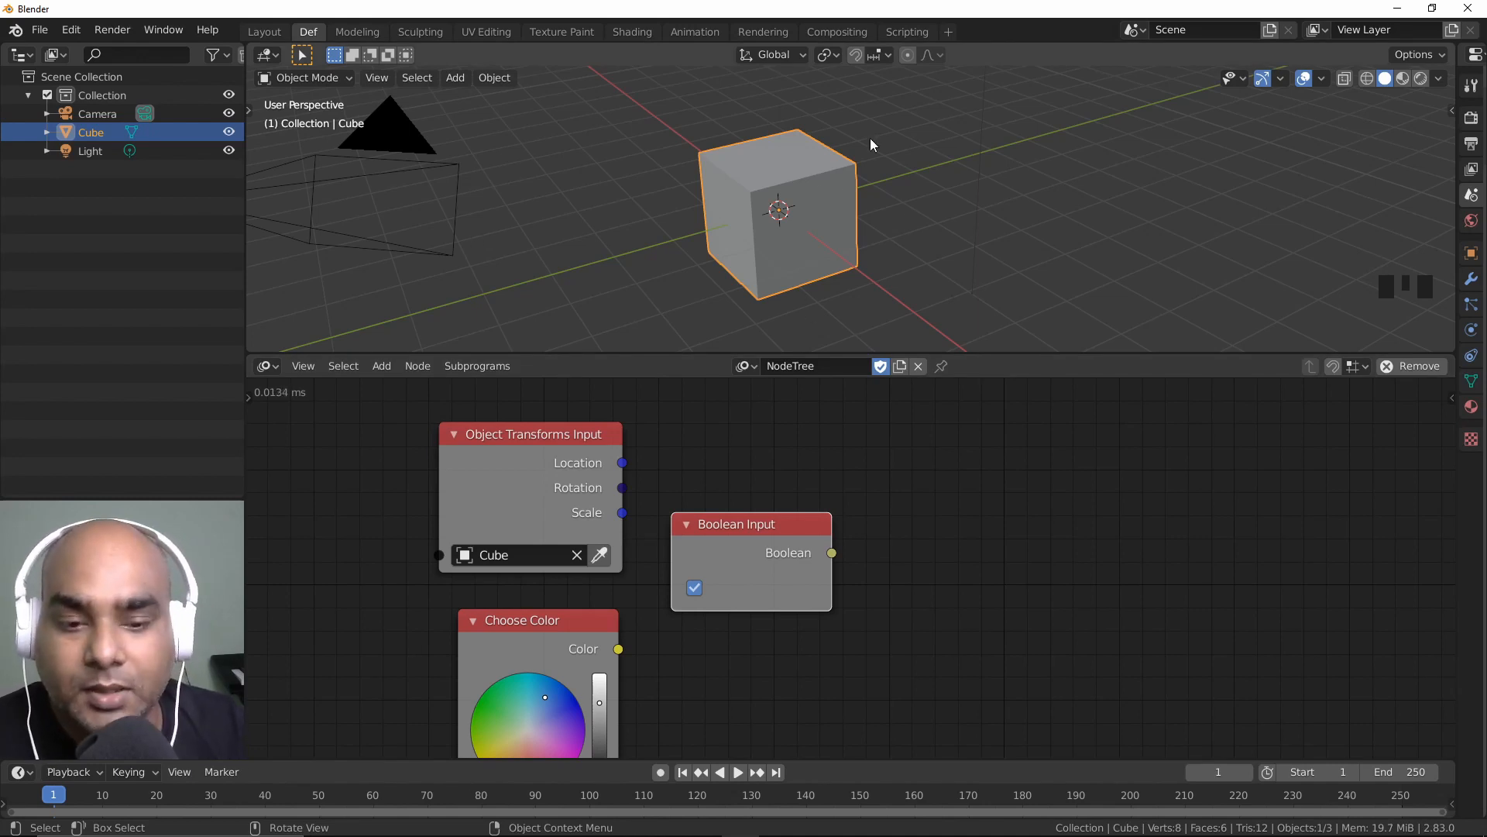
Step: Clear the node tree by deleting the Boolean Input, Object Transforms Input and Choose Color nodes
left_click(773, 528)
key("Delete")
left_click(574, 480)
key("Delete")
left_click(563, 629)
key("Delete")
left_click(586, 537)
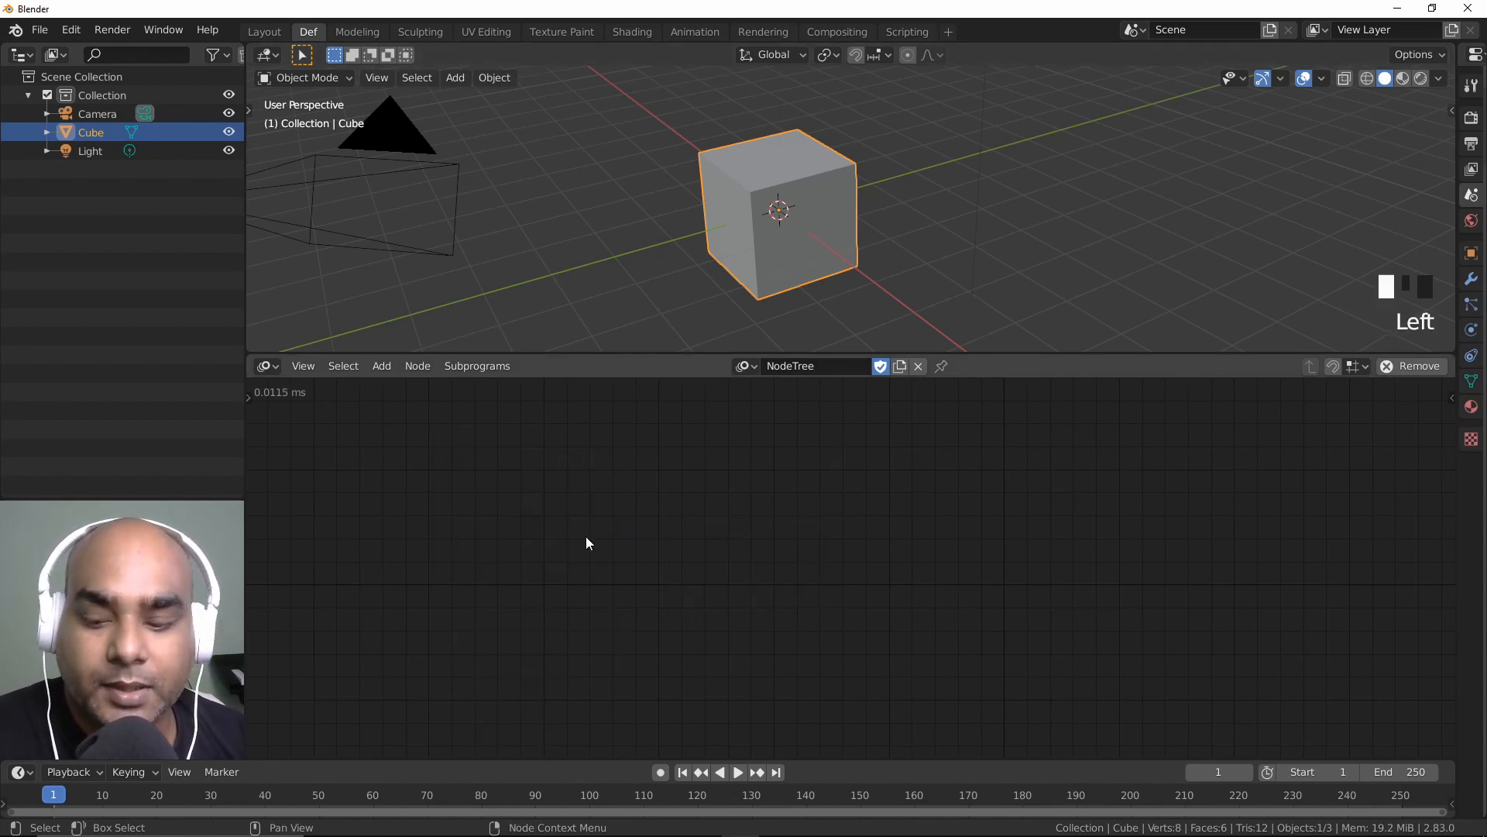
Step: Add a 3D Viewer node to the empty node tree, finding it with the search term "3d"
key("ctrl+a")
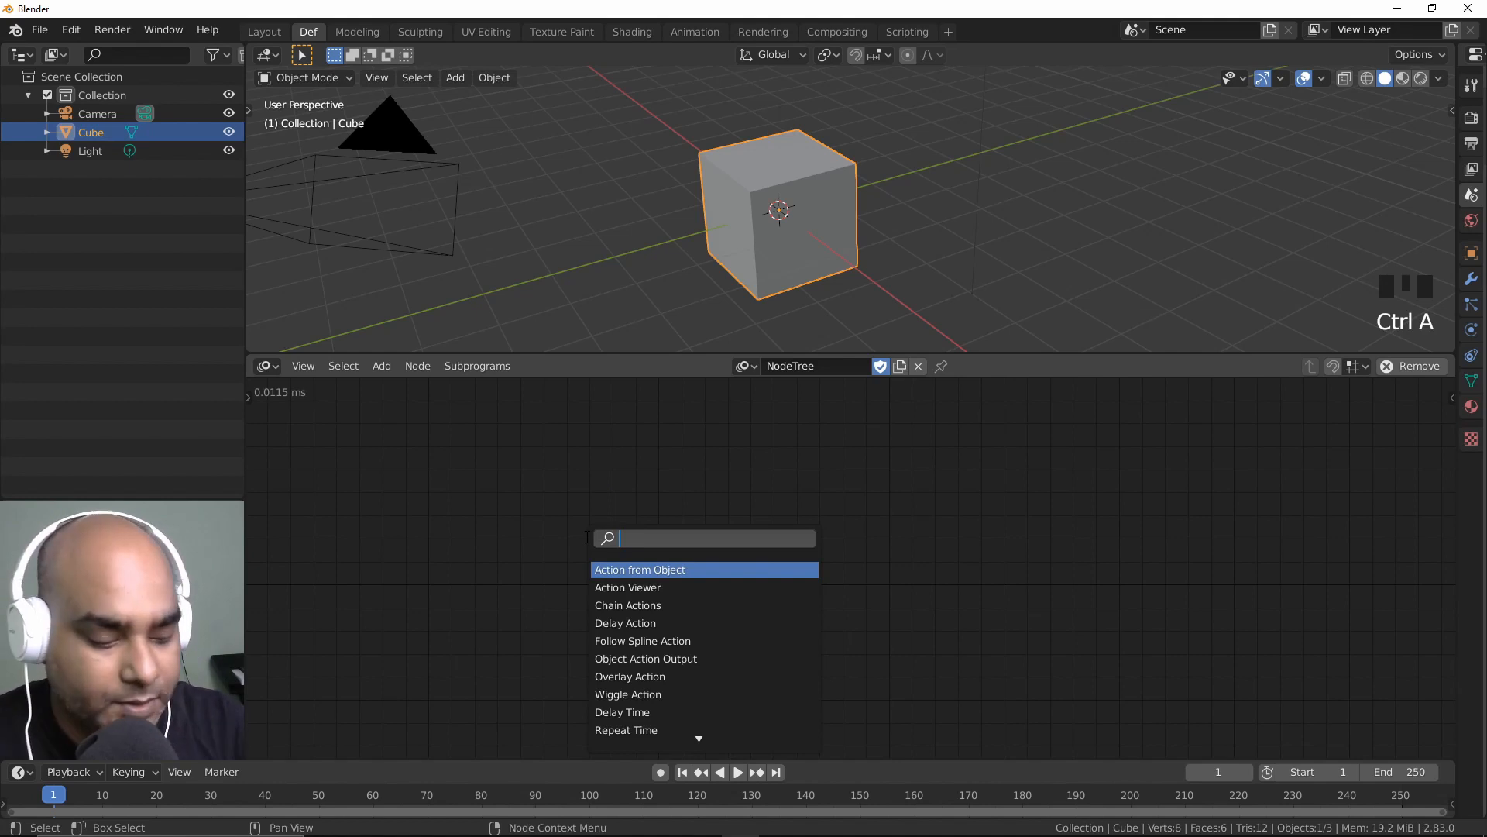
type("3d")
left_click(637, 572)
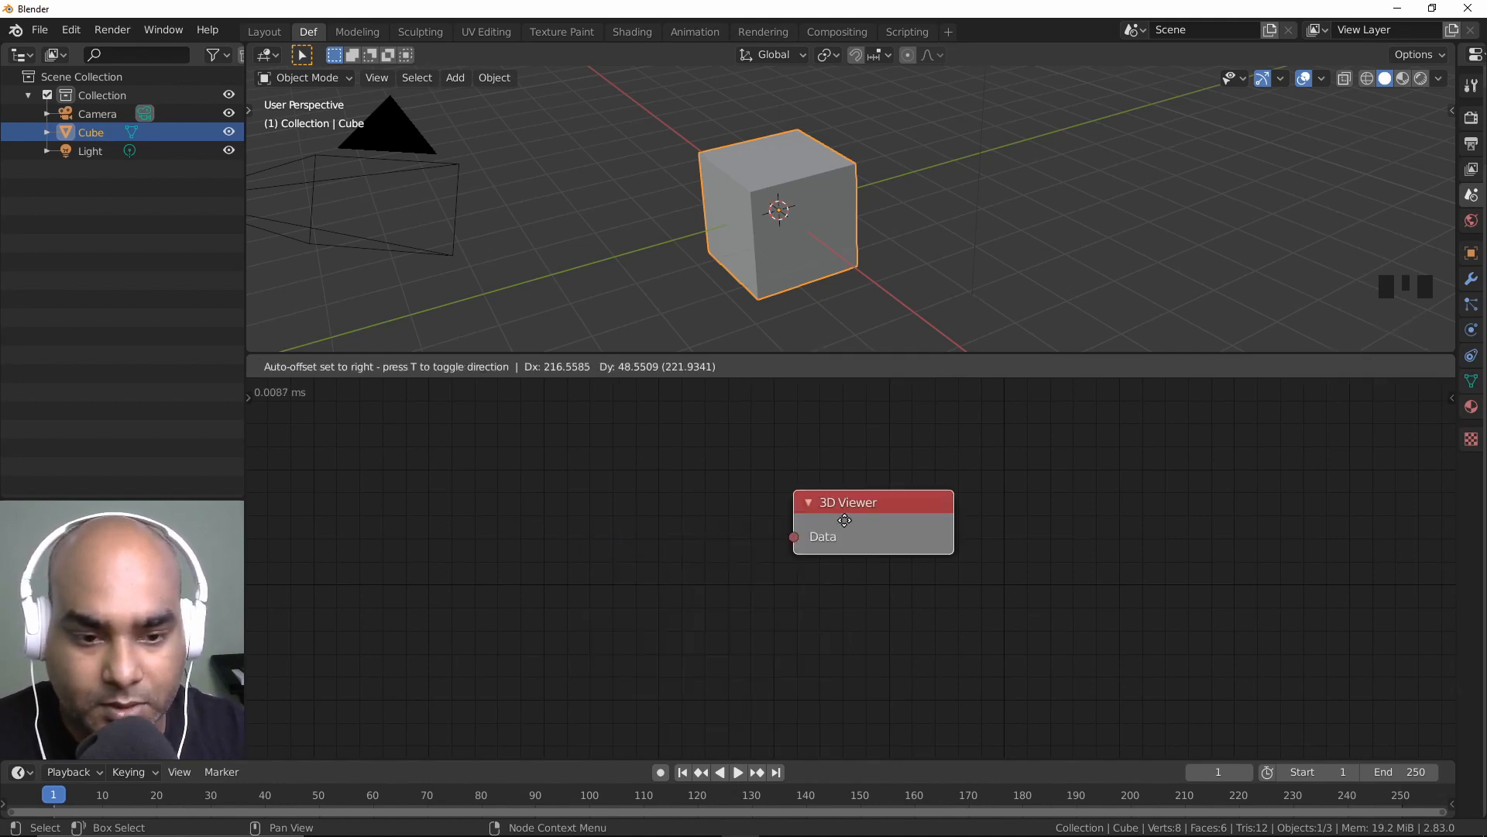
left_click(909, 494)
Step: Add a Vector Wiggle node to the left of the 3D Viewer and switch it to output a list of vectors
left_click(607, 507)
key("ctrl+a")
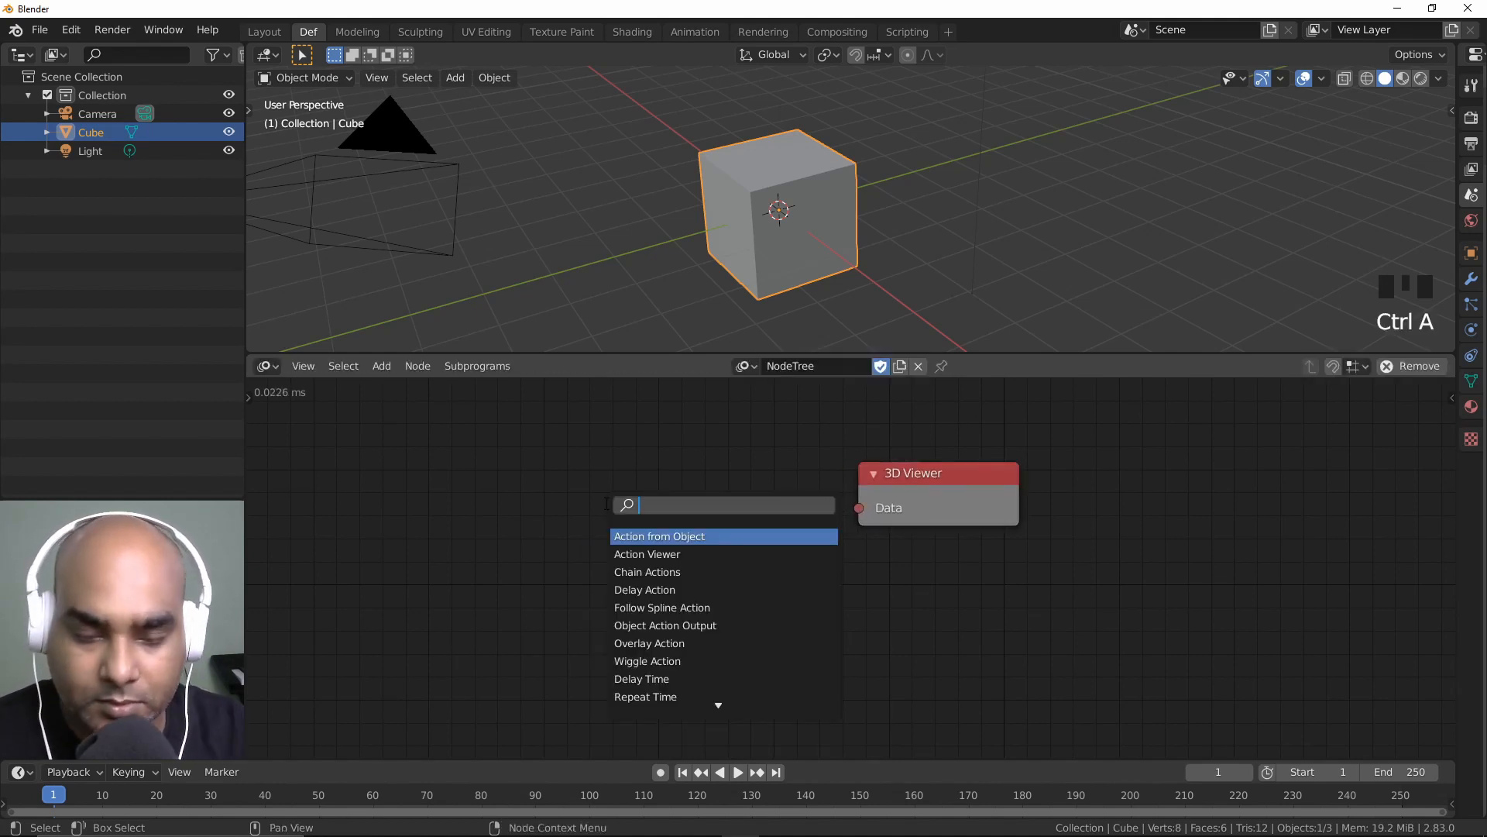
type("vec")
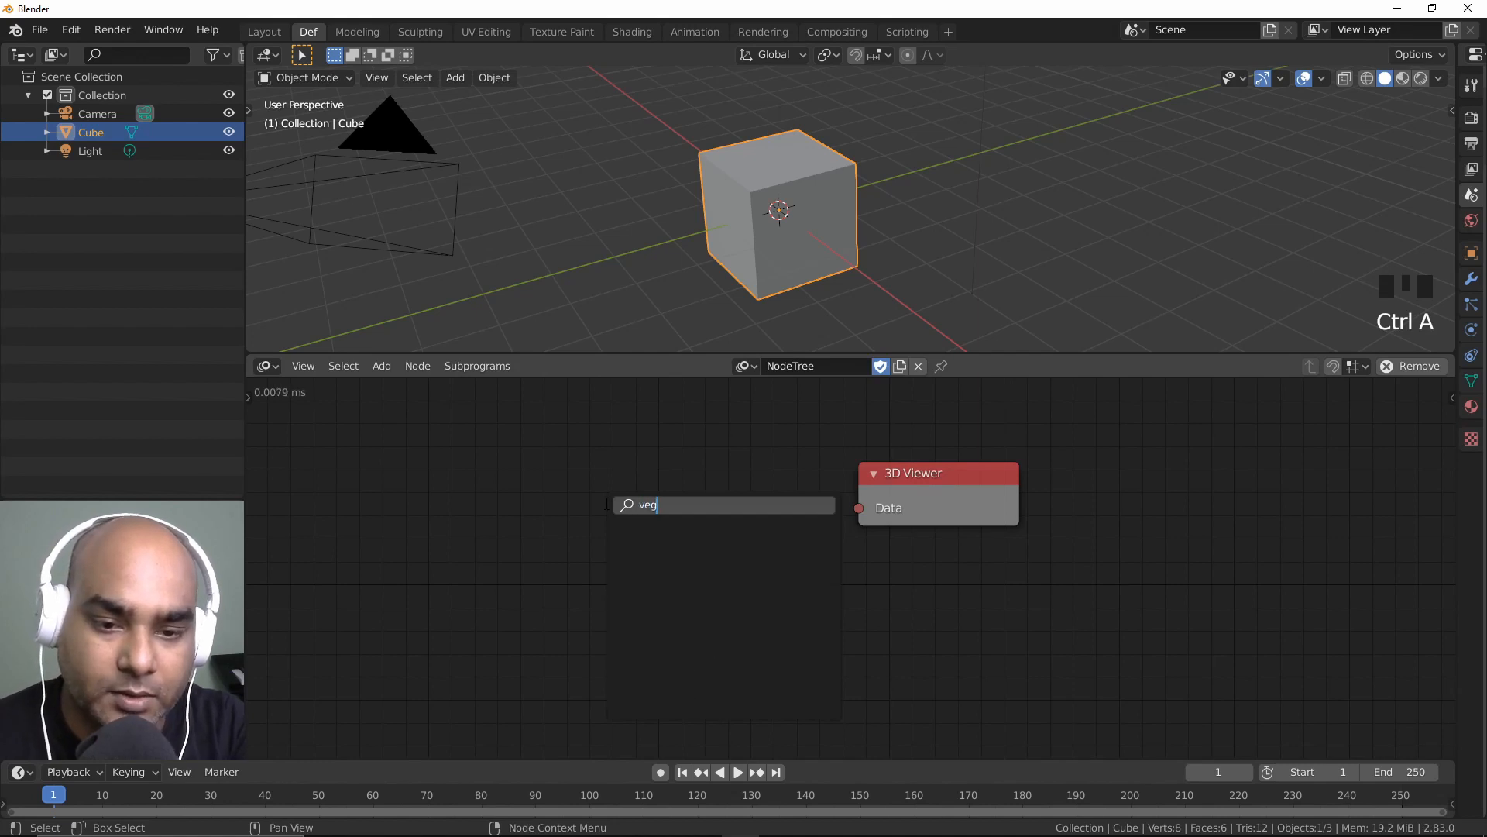
type("tor wi")
key("Return")
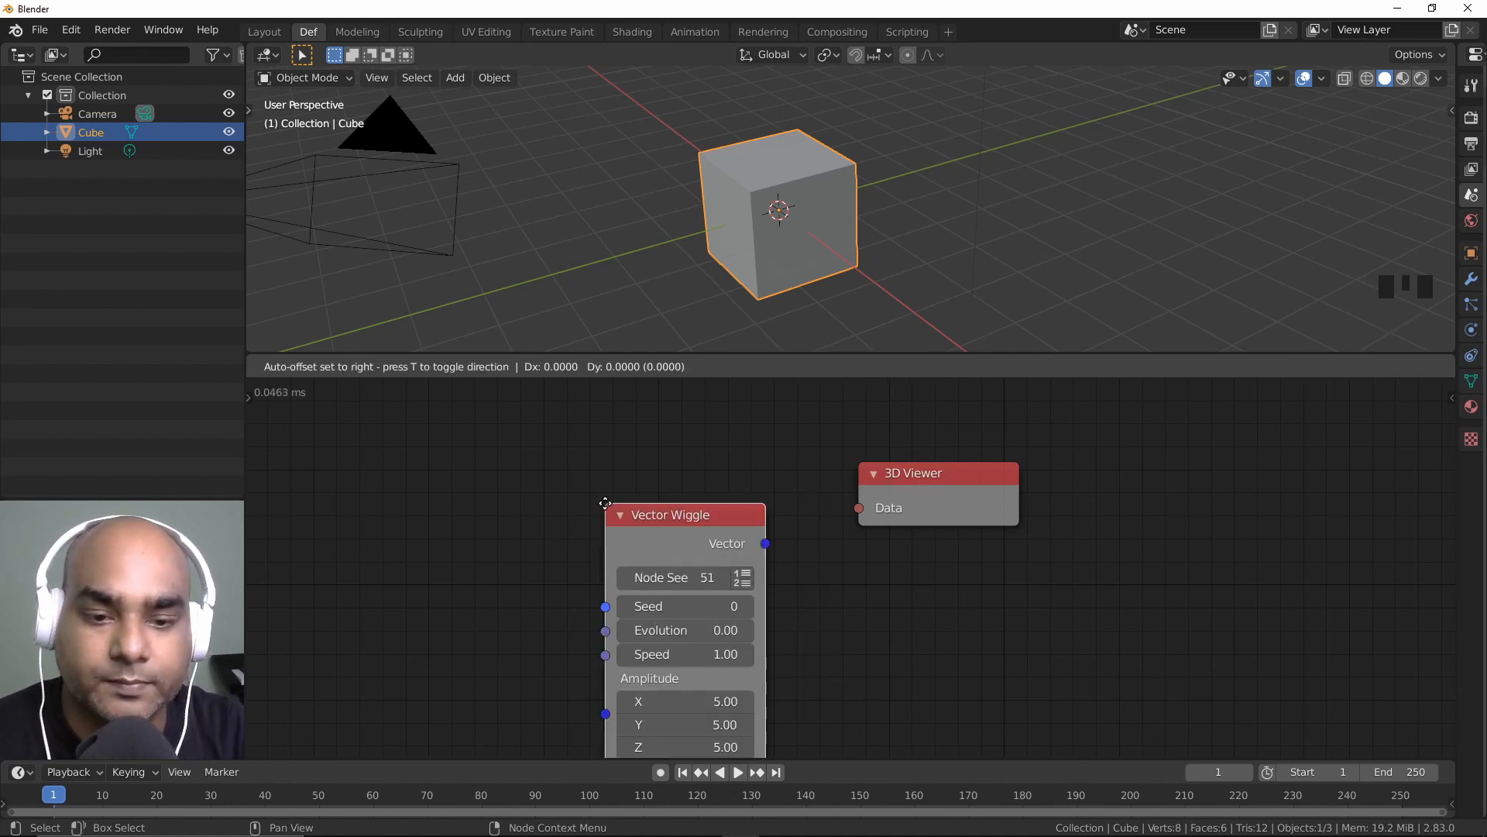
left_click(500, 422)
left_click(637, 494)
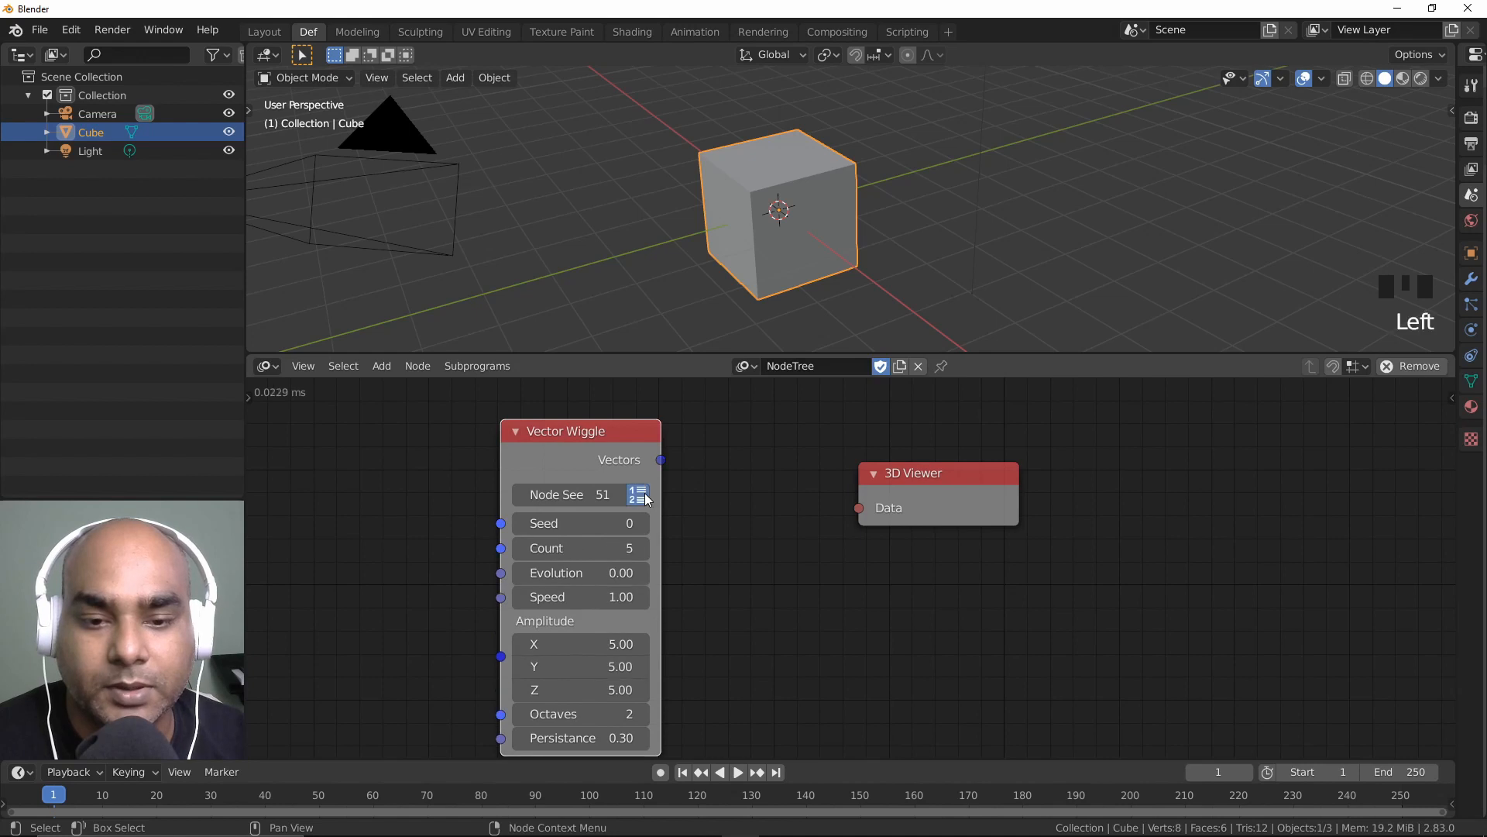
Step: Attach a Viewer node to the Vector Wiggle's Vectors output and place it below the 3D Viewer
left_click(642, 459)
key("w")
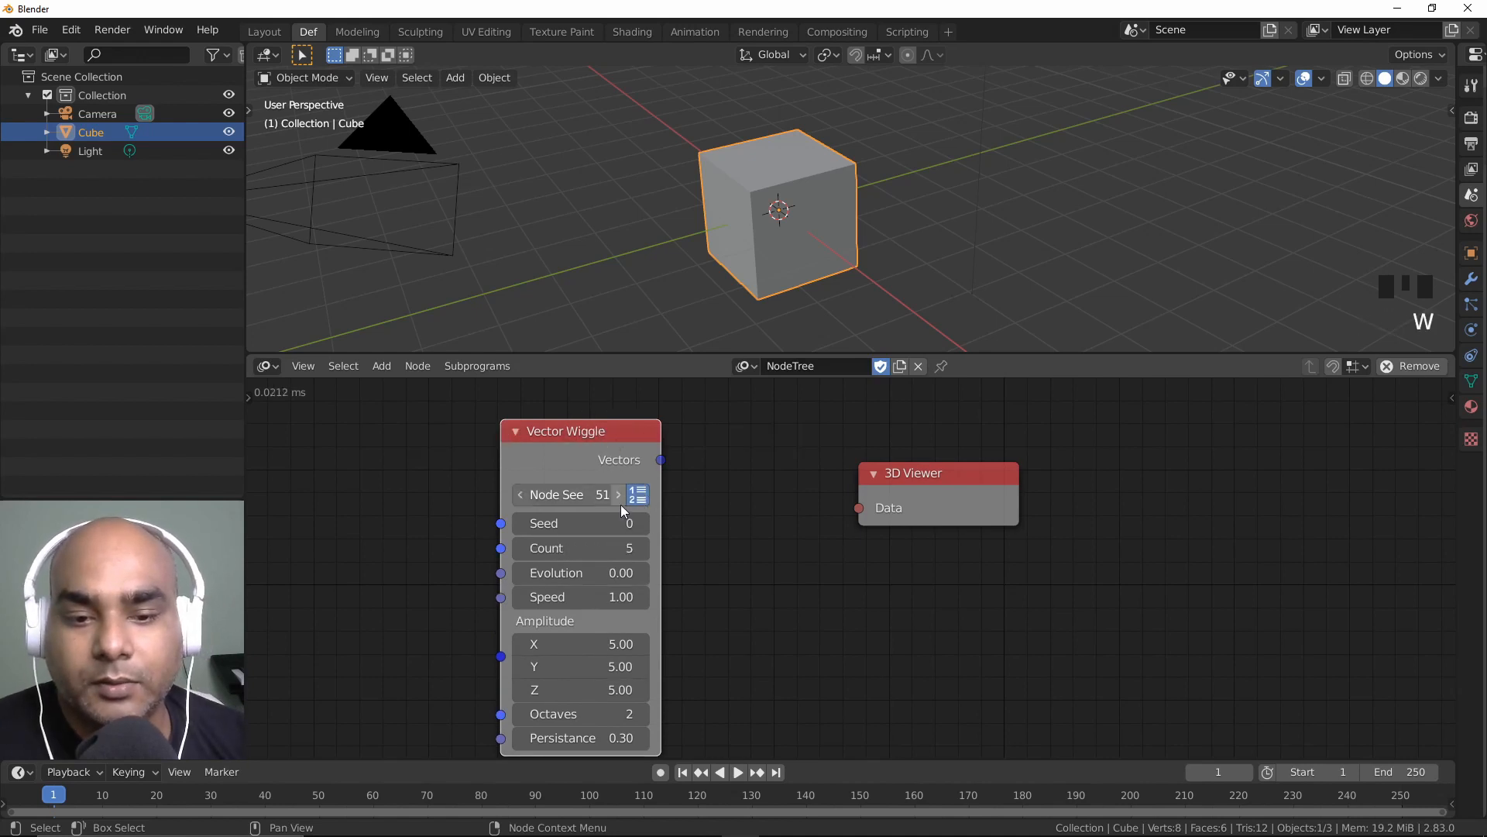
key("w")
left_click(592, 560)
left_click(709, 492)
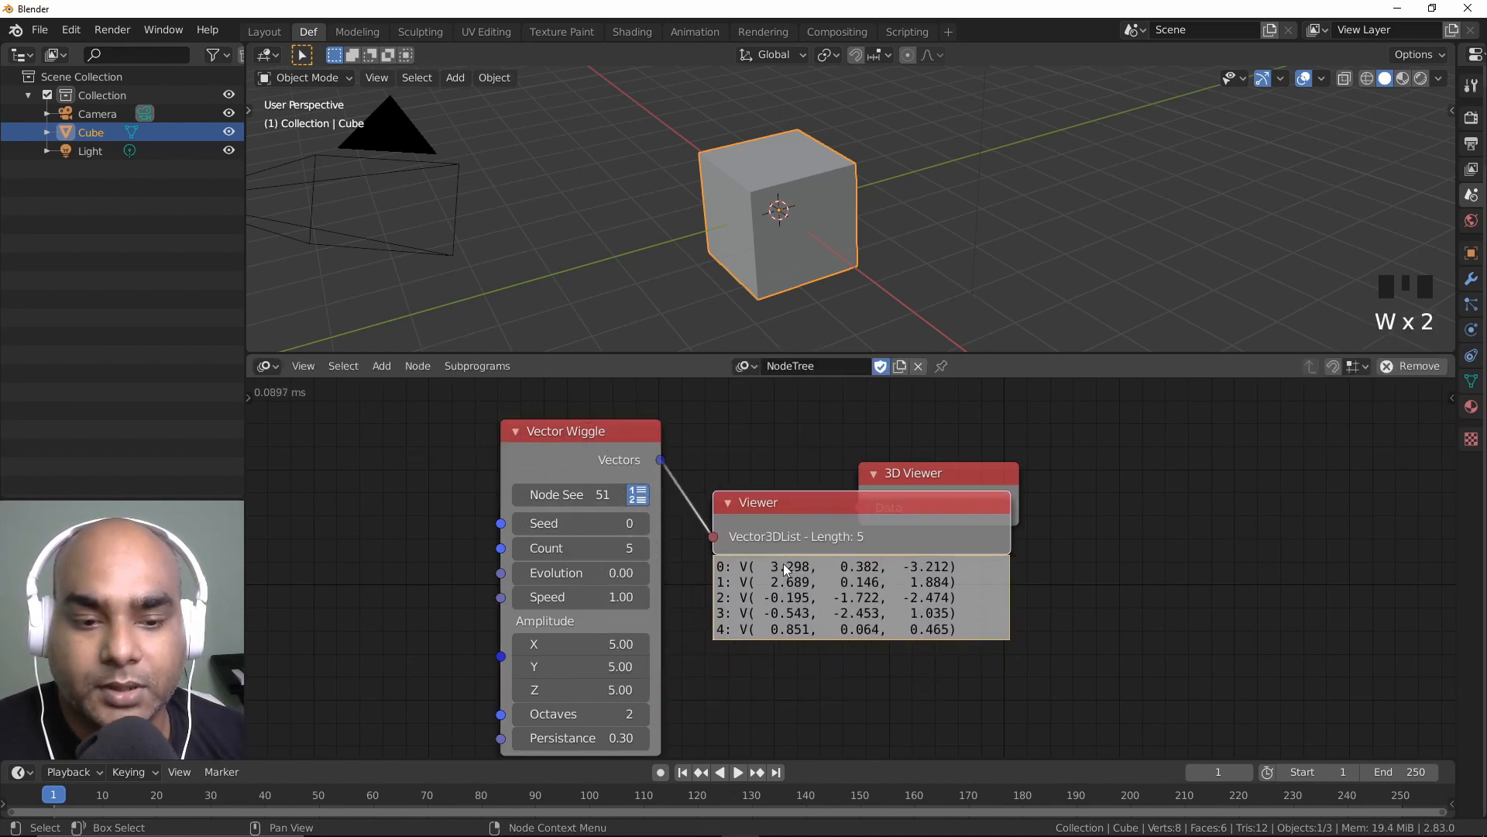
left_click_drag(833, 510, 902, 567)
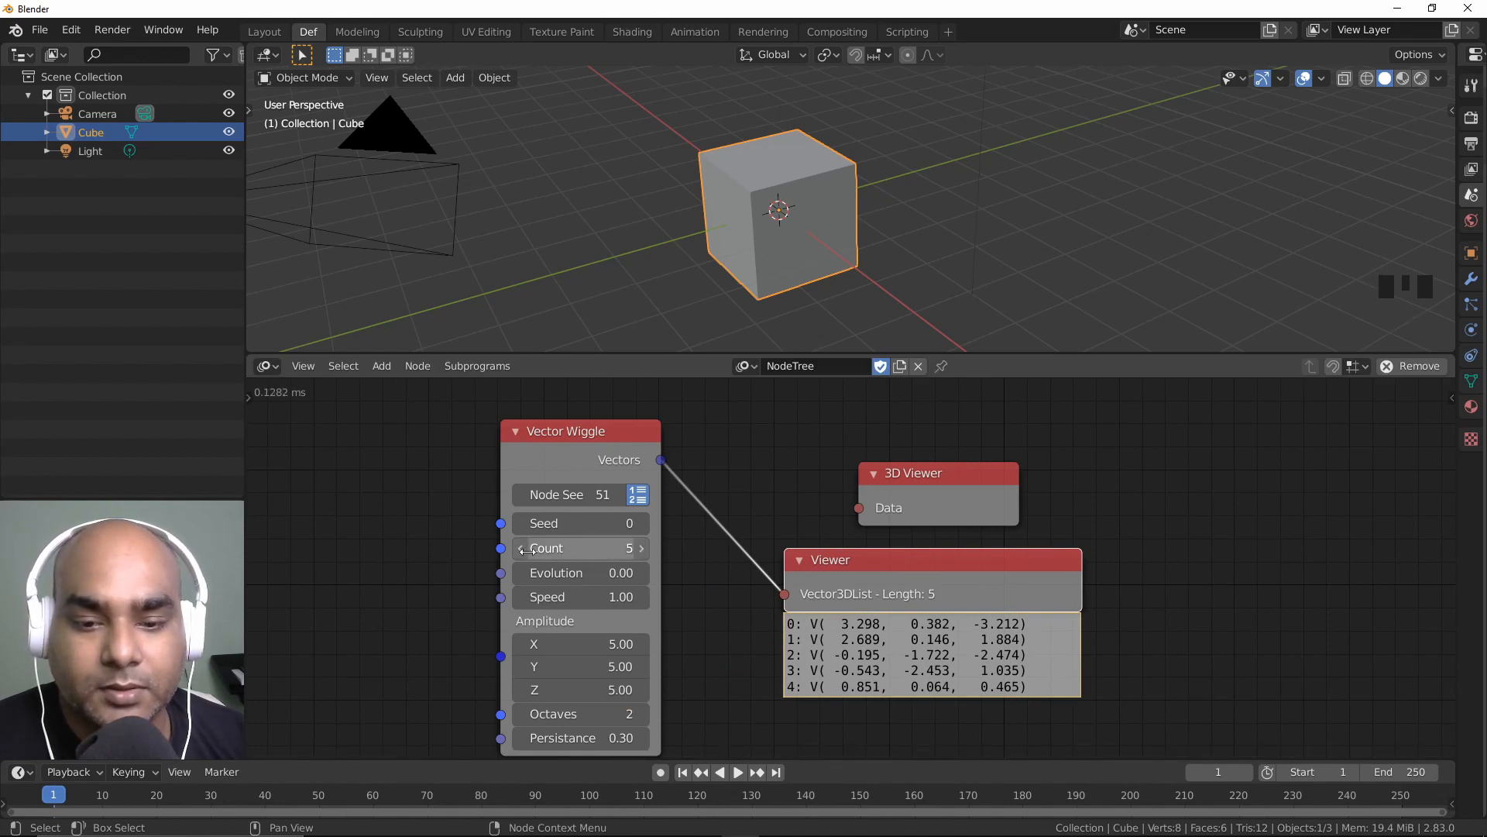
Step: Set the Vector Wiggle's Count to 9, delete the text Viewer node and shift Vector Wiggle slightly right
left_click_drag(563, 555, 599, 555)
left_click(872, 567)
key("Delete")
mouse_move(605, 446)
left_mouse_down()
mouse_move(669, 445)
mouse_move(633, 441)
left_mouse_up()
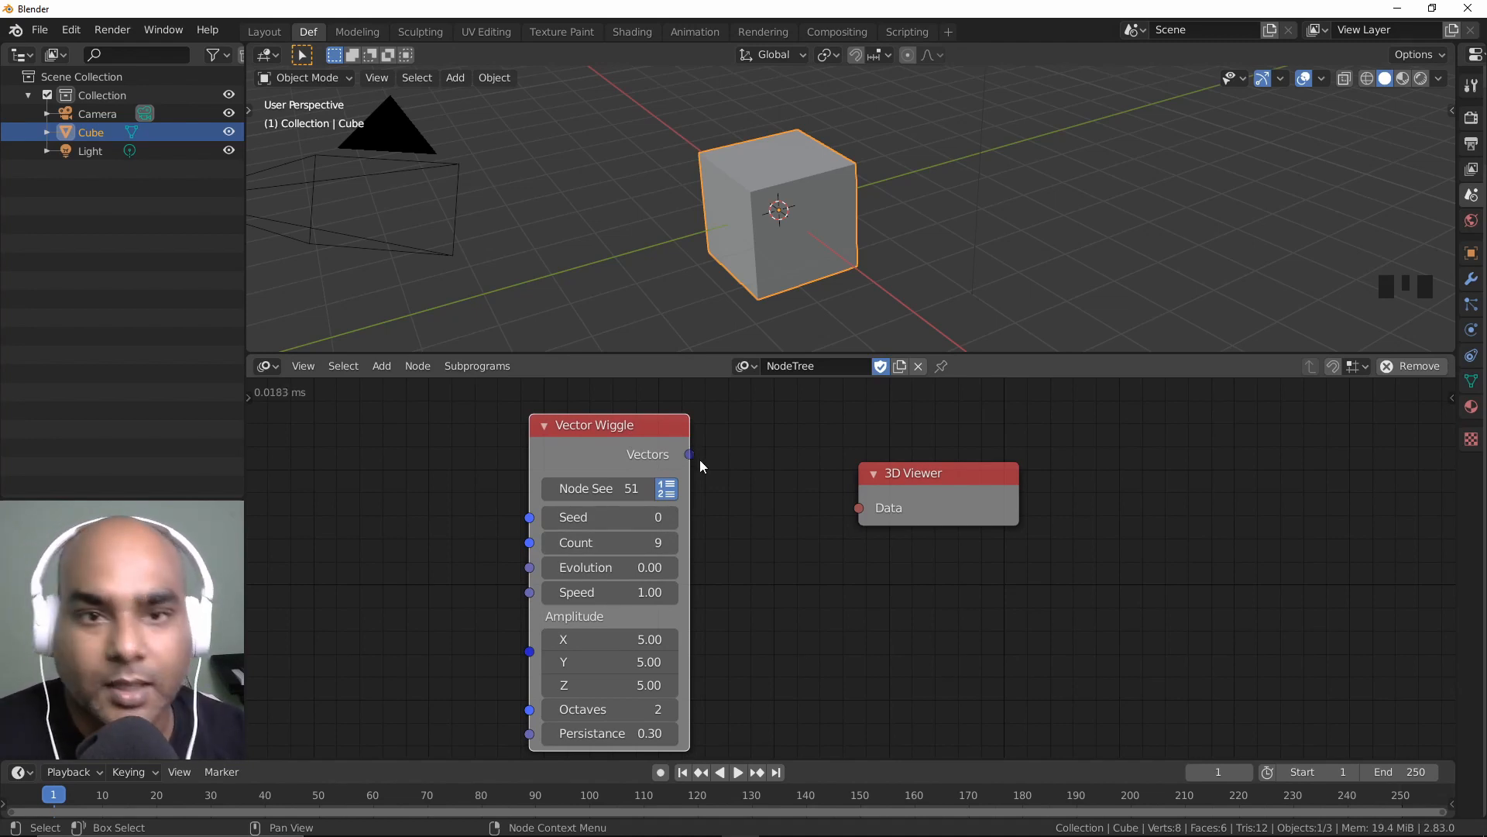
Step: Connect the Vector Wiggle's Vectors output to the 3D Viewer's Data input and select the cube in the viewport
left_click_drag(690, 454, 876, 509)
middle_click_drag(866, 263, 838, 244)
left_click(808, 249)
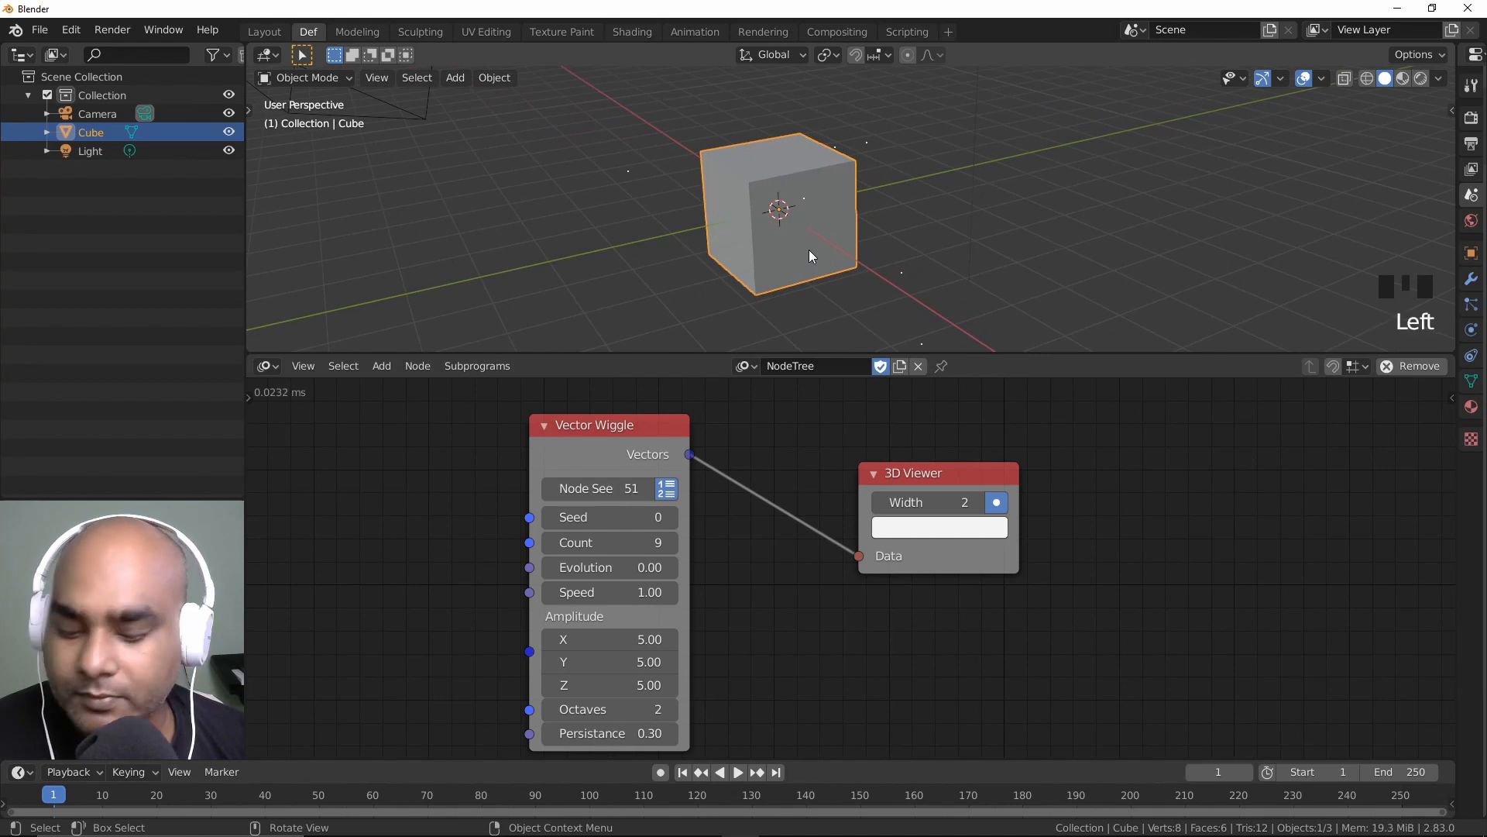
Step: Delete the cube from the scene
key("Delete")
scroll(818, 235, "down", 2)
middle_click_drag(818, 235, 838, 403)
Step: Set the 3D Viewer's point colour to yellow and its width to 8
left_click(919, 542)
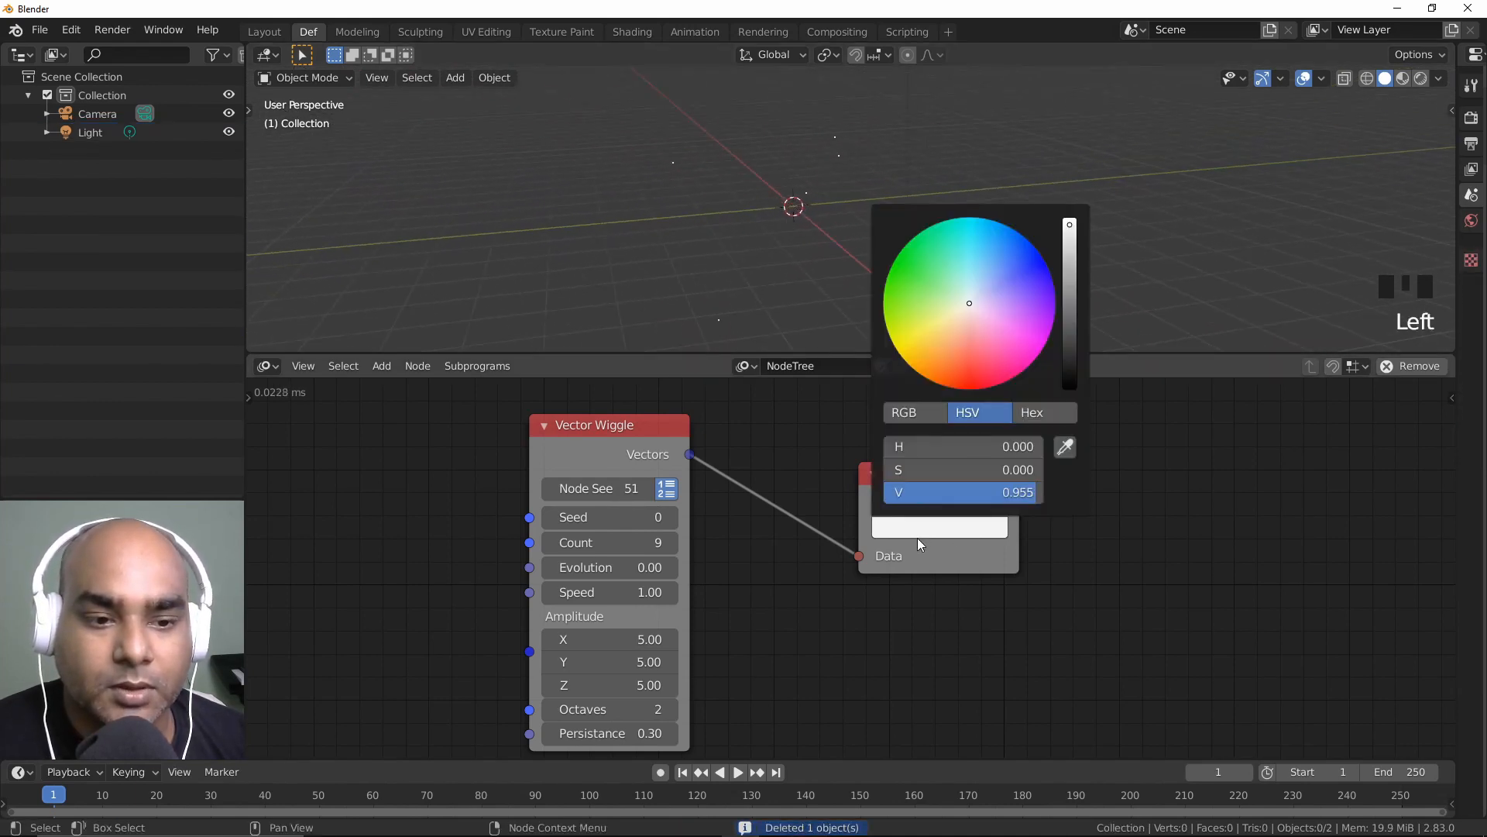
left_click_drag(967, 325, 932, 334)
left_click_drag(929, 502, 965, 502)
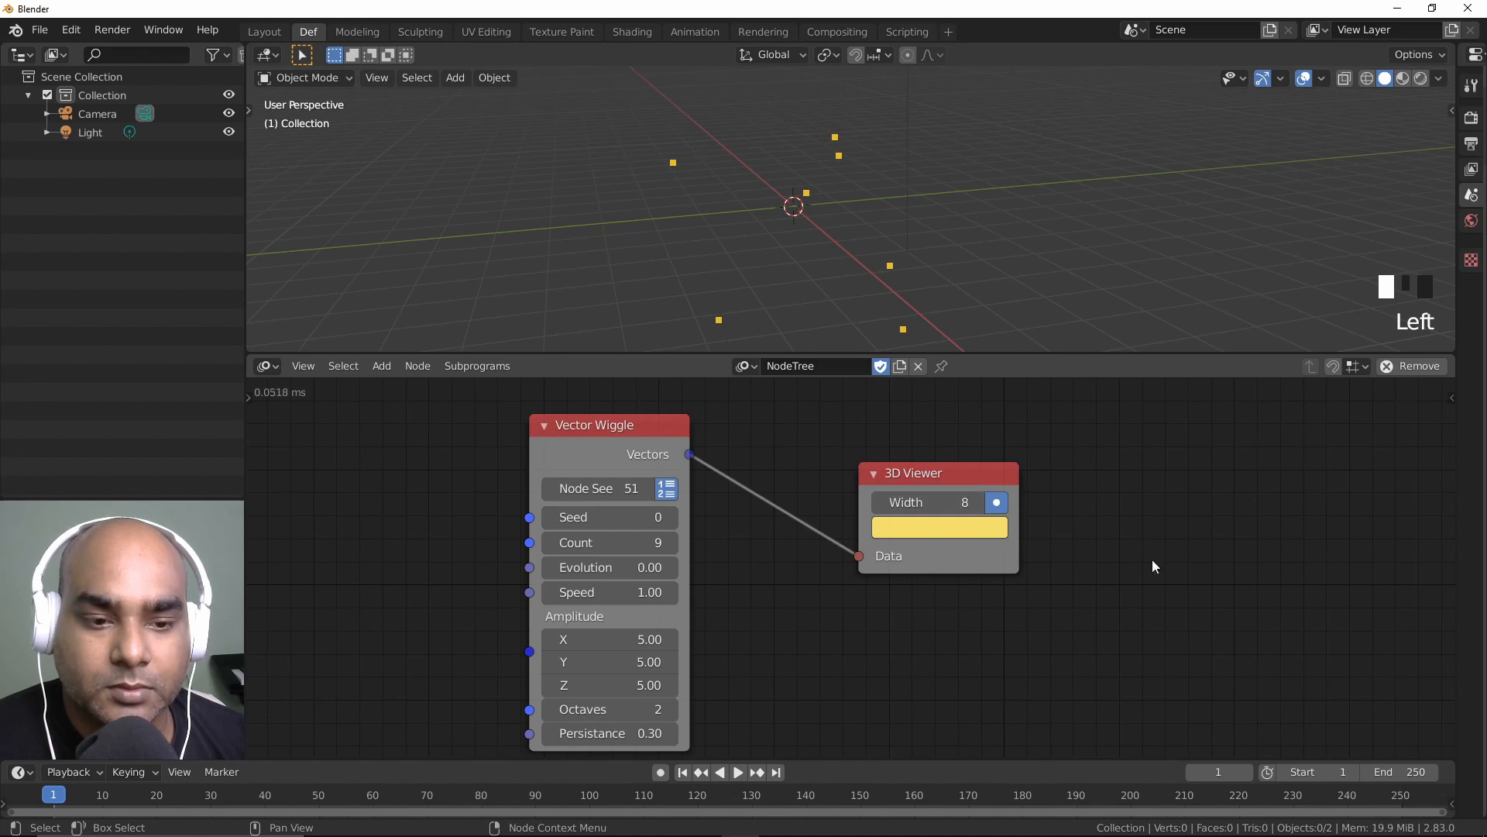
middle_click_drag(765, 282, 806, 258)
scroll(782, 282, "down", 2)
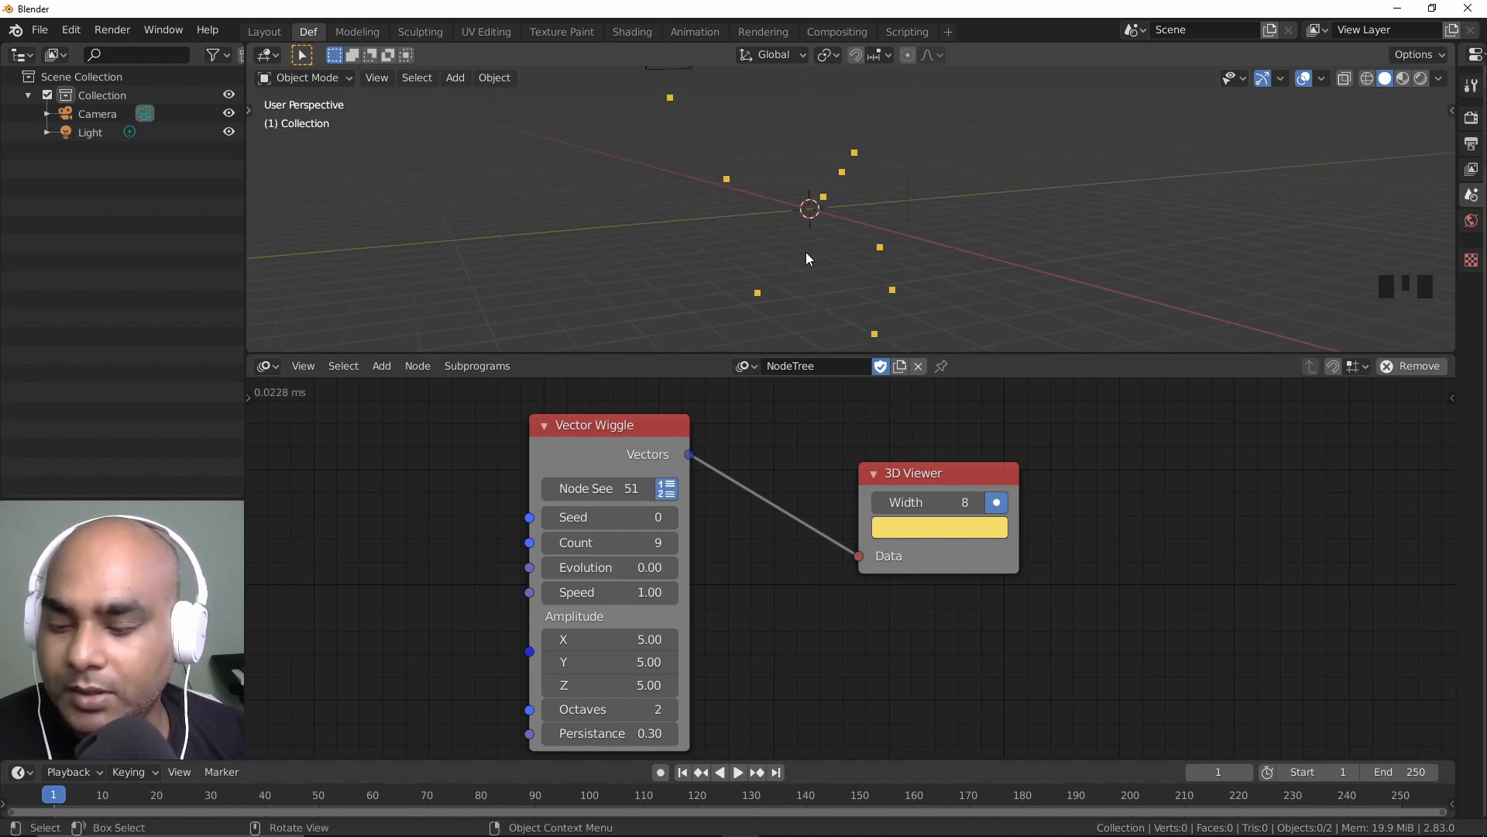
middle_click_drag(807, 258, 843, 239)
Step: Delete the Vector Wiggle node from the node tree
left_click_drag(627, 428, 736, 438)
middle_click_drag(764, 206, 752, 155)
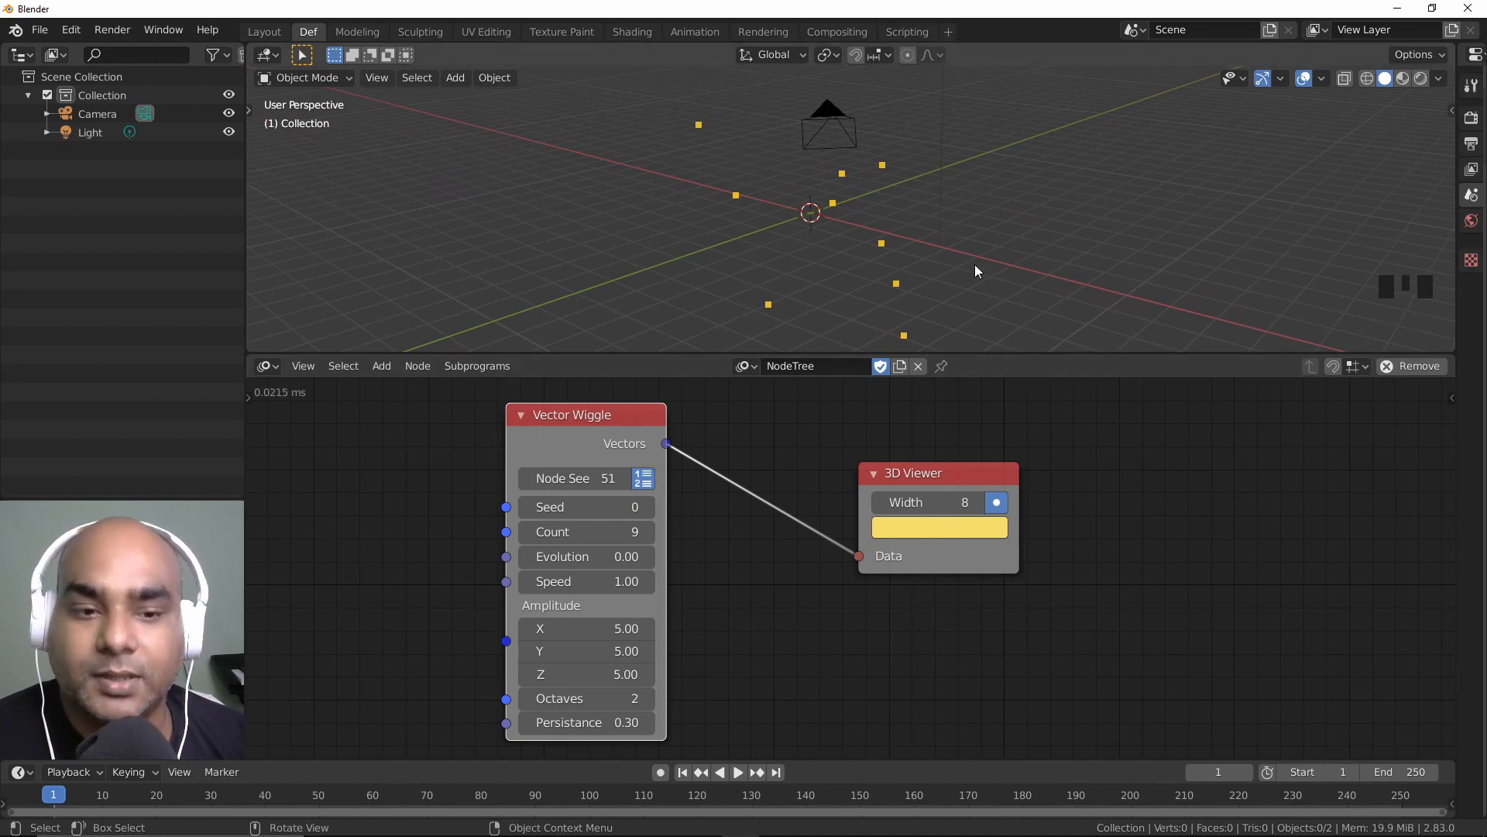
left_click(610, 443)
key("Delete")
Step: Add a Distribute Matrices node before the 3D Viewer and connect its Matrices output to the Data input
left_click(522, 477)
key("ctrl+a")
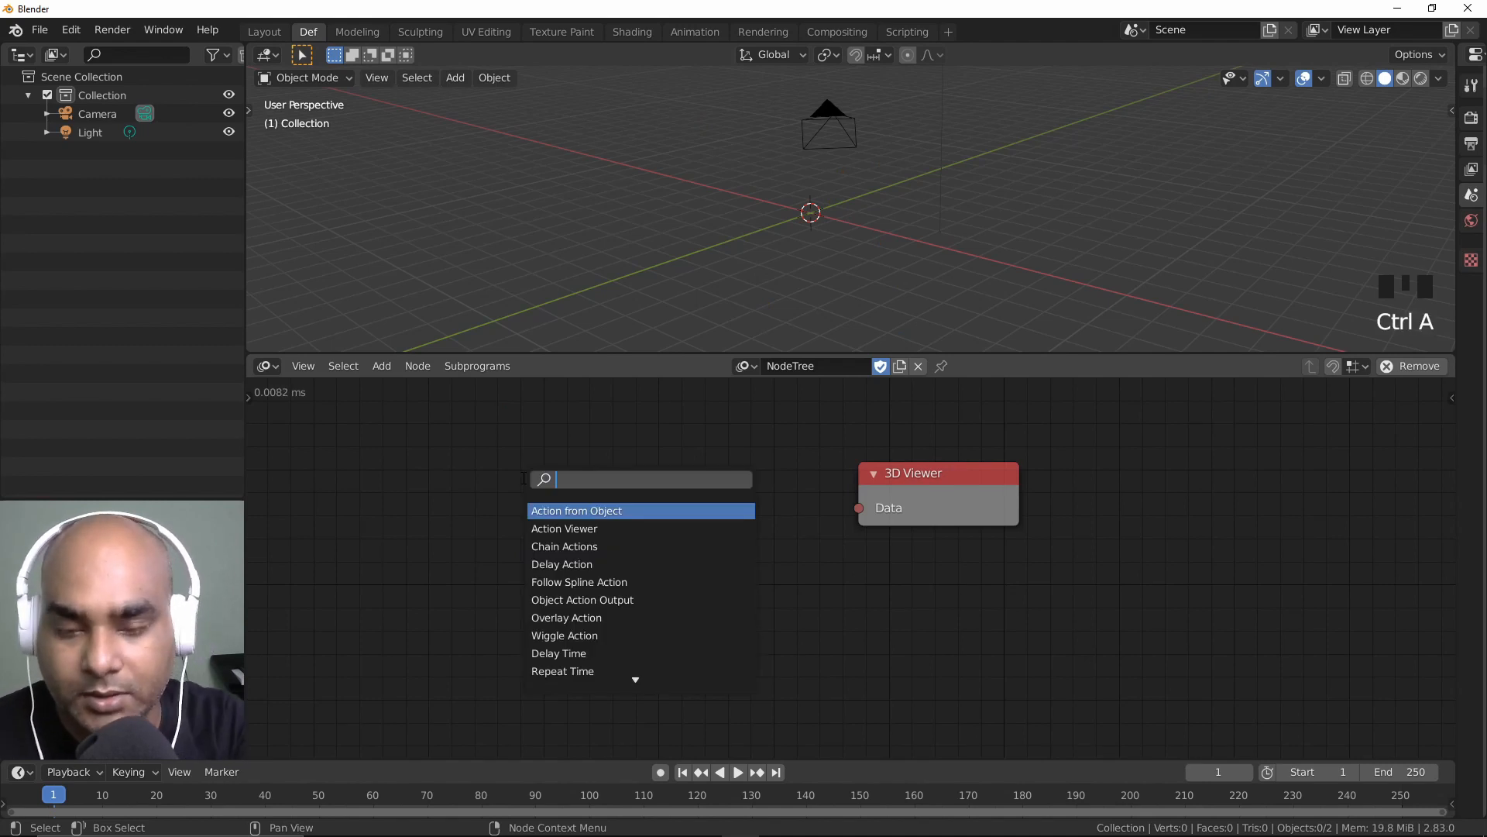
type("distri")
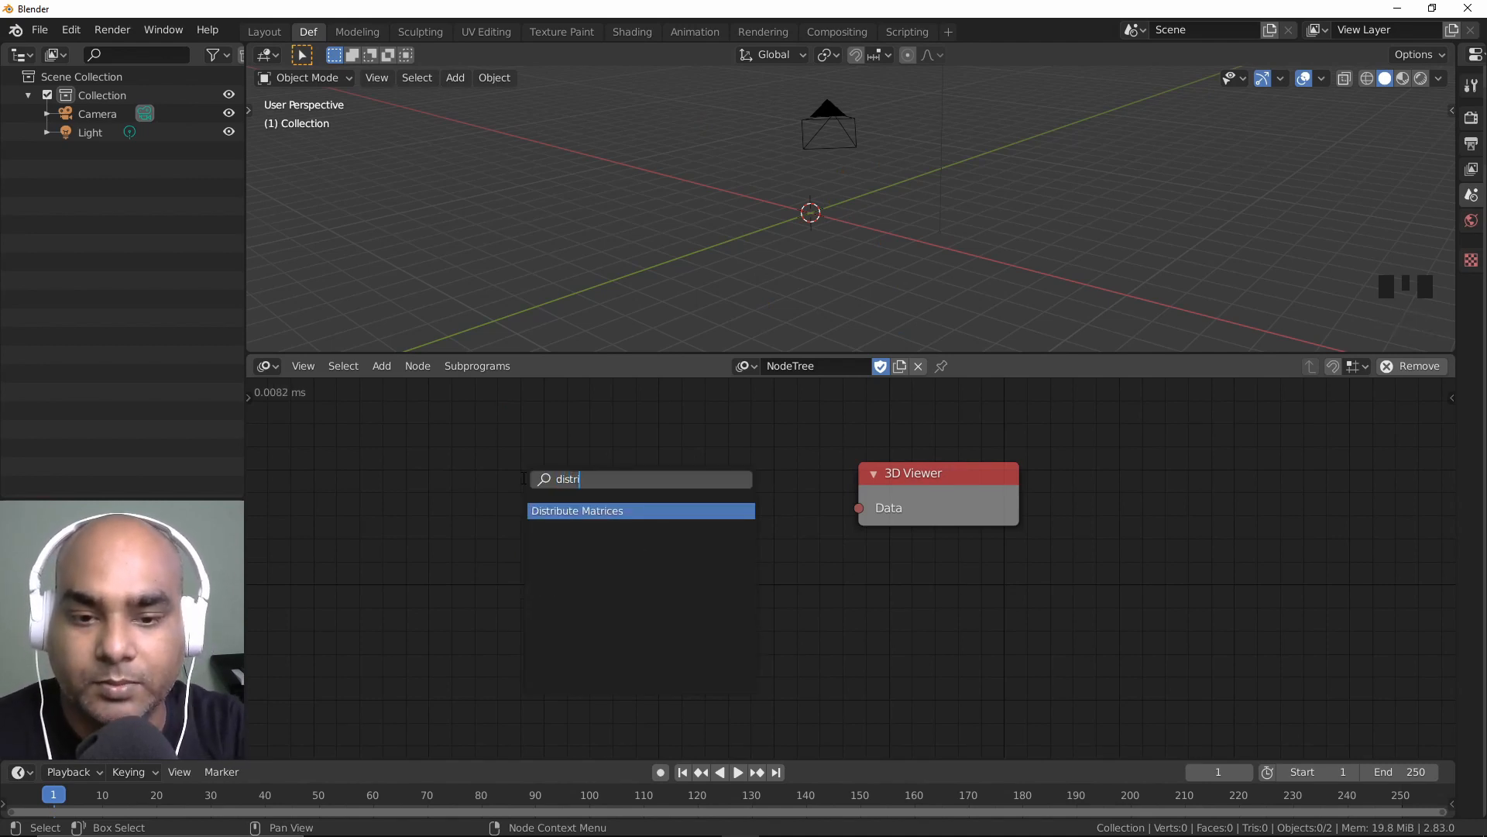
left_click(593, 511)
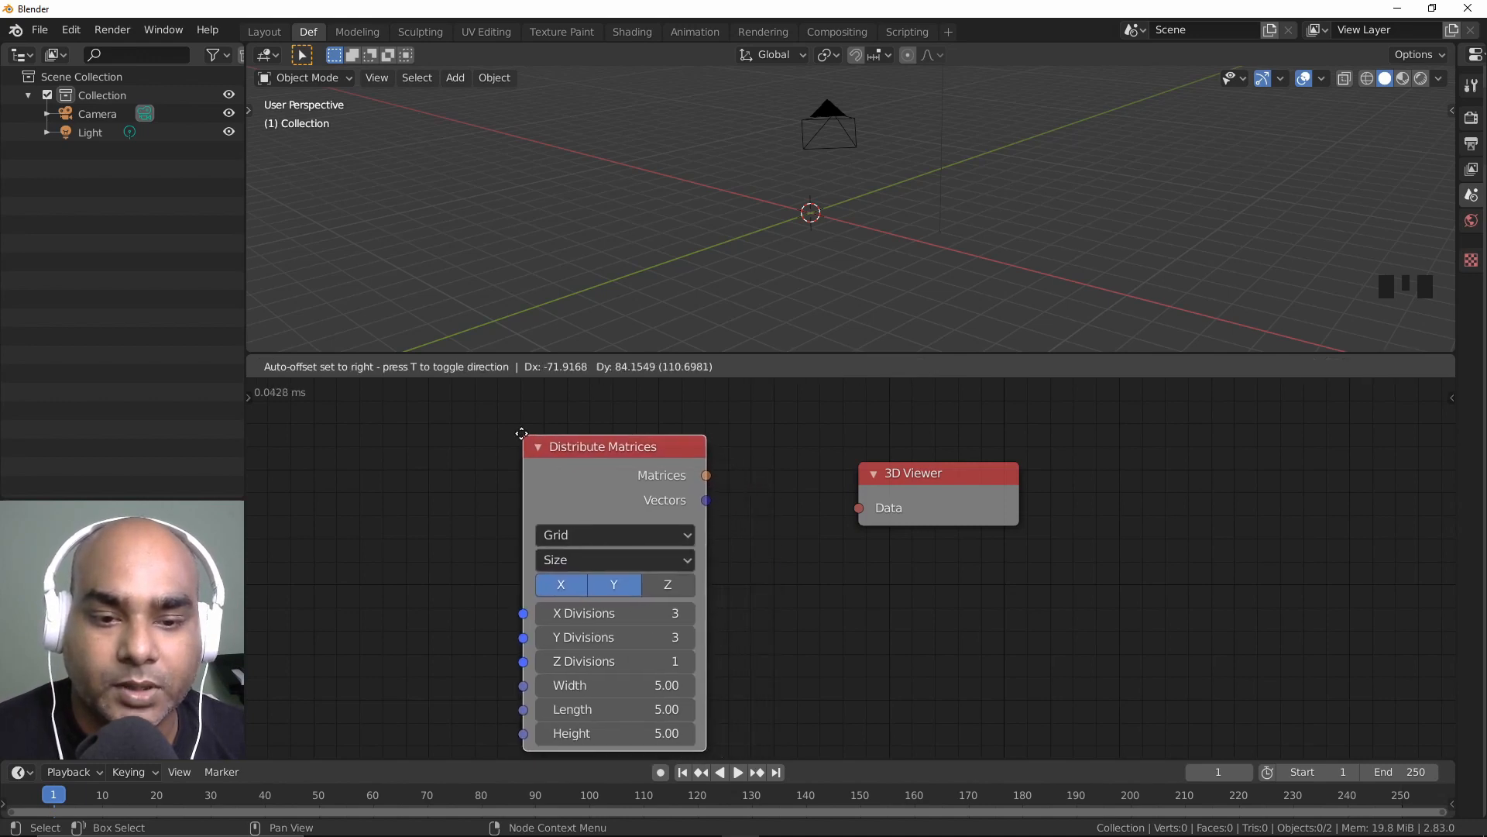
left_click(719, 480)
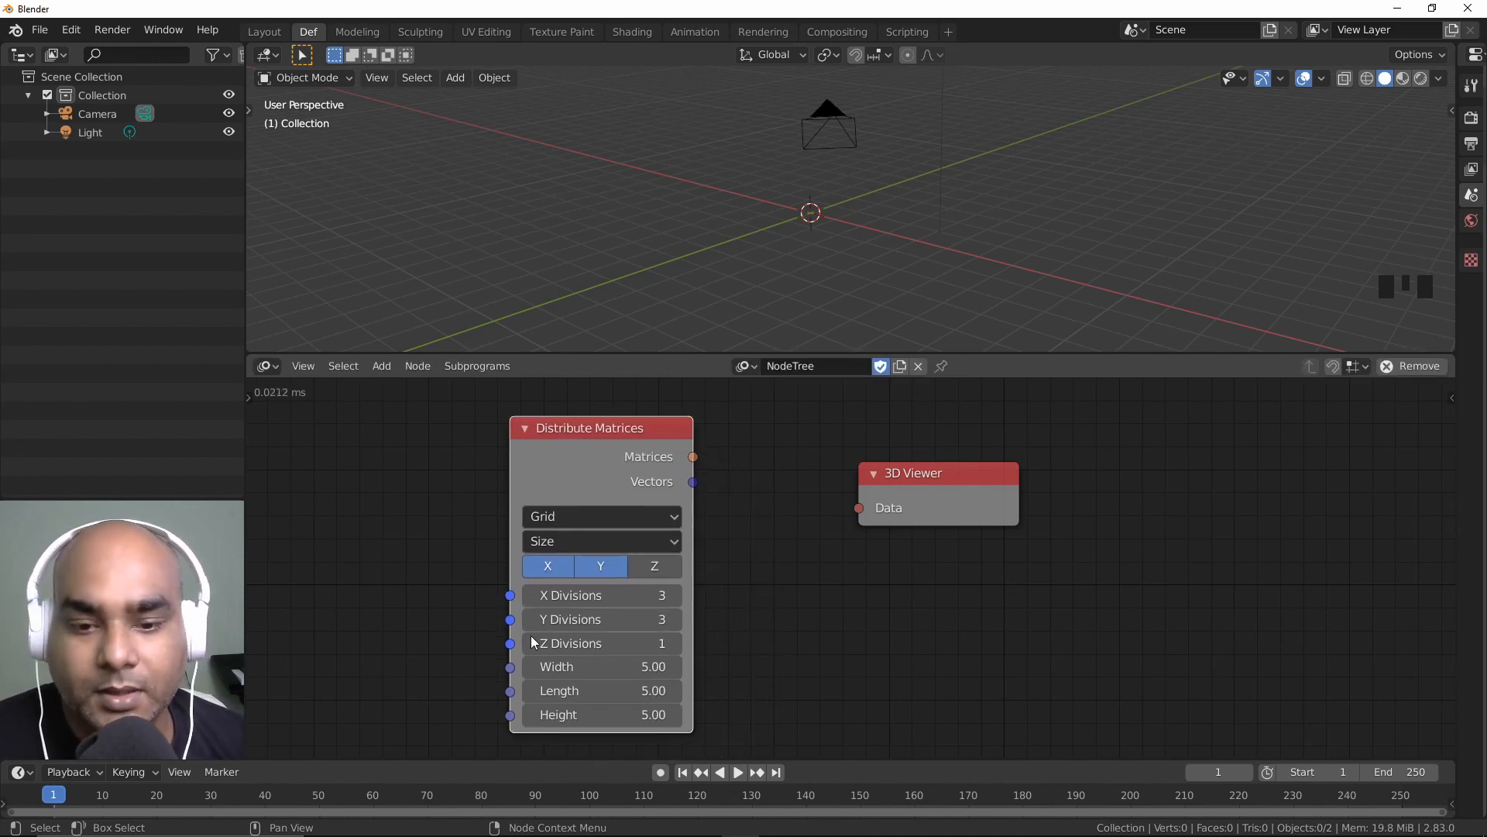
left_click_drag(693, 456, 859, 508)
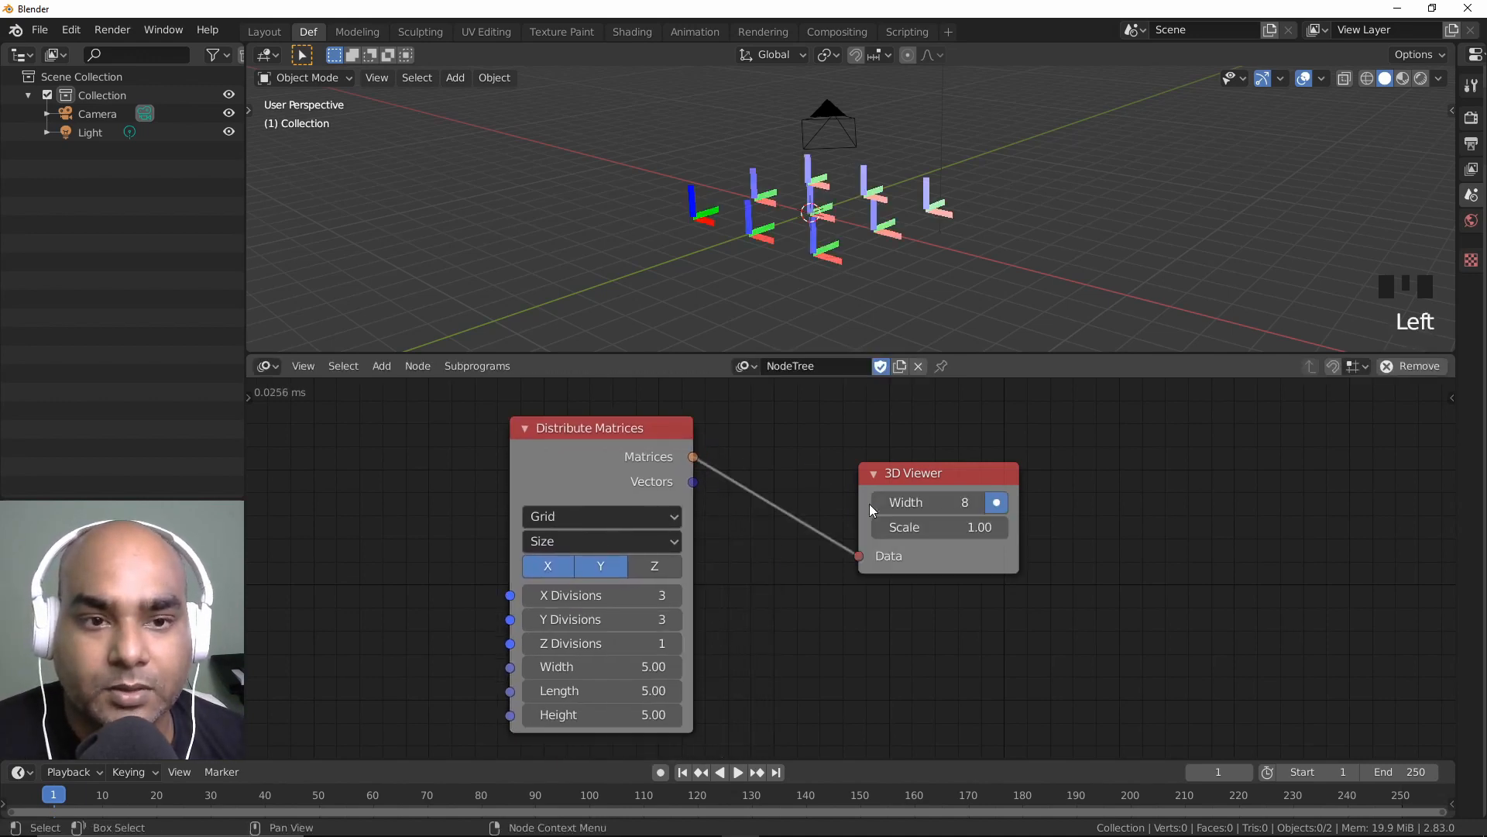
Step: Set the 3D Viewer's width to 2 for the displayed matrices
mouse_move(764, 248)
middle_mouse_down()
mouse_move(829, 271)
mouse_move(750, 263)
middle_mouse_up()
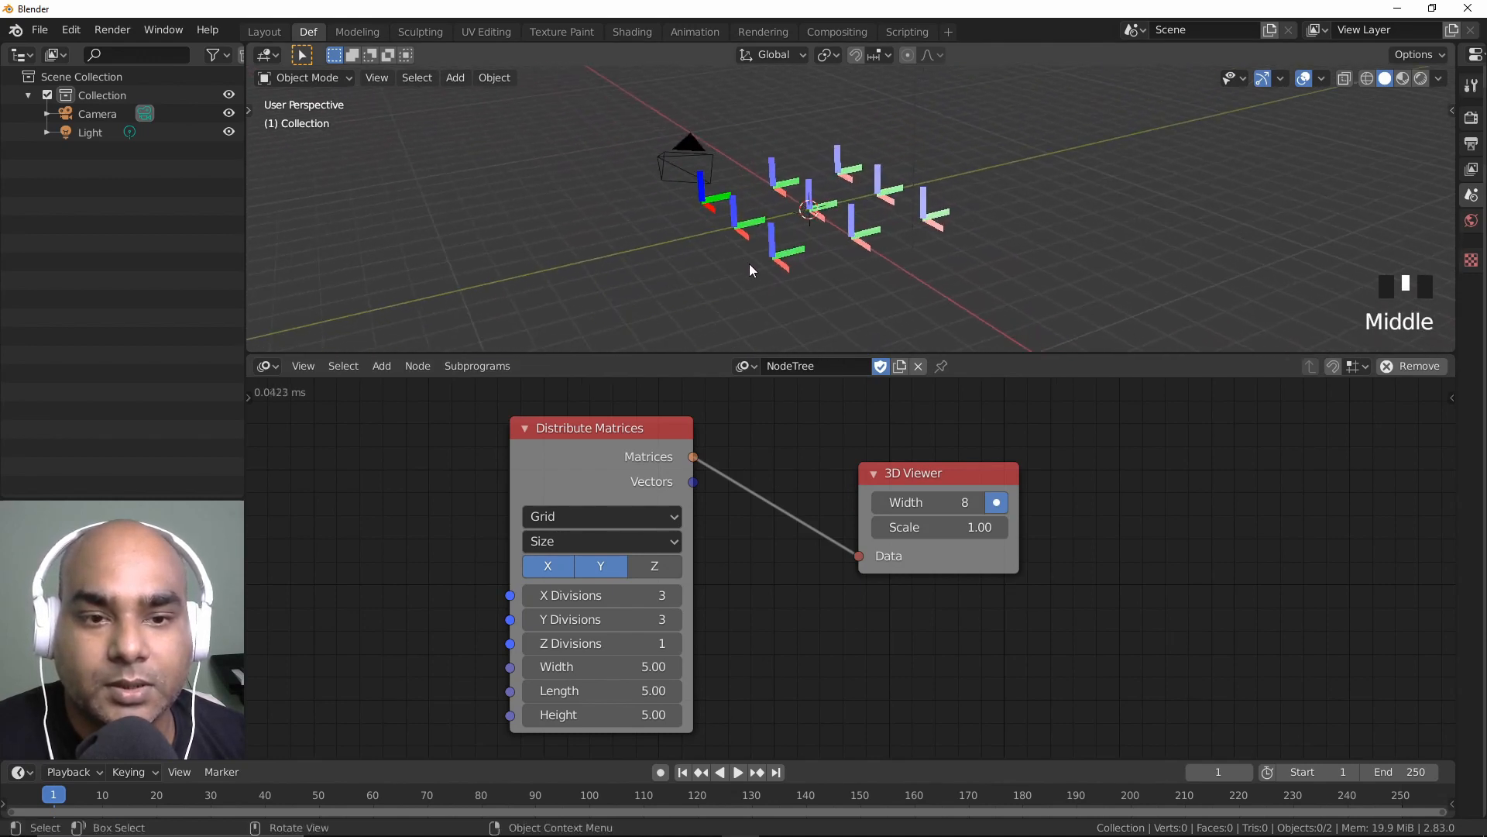
scroll(750, 264, "up", 2)
left_click_drag(936, 492, 891, 492)
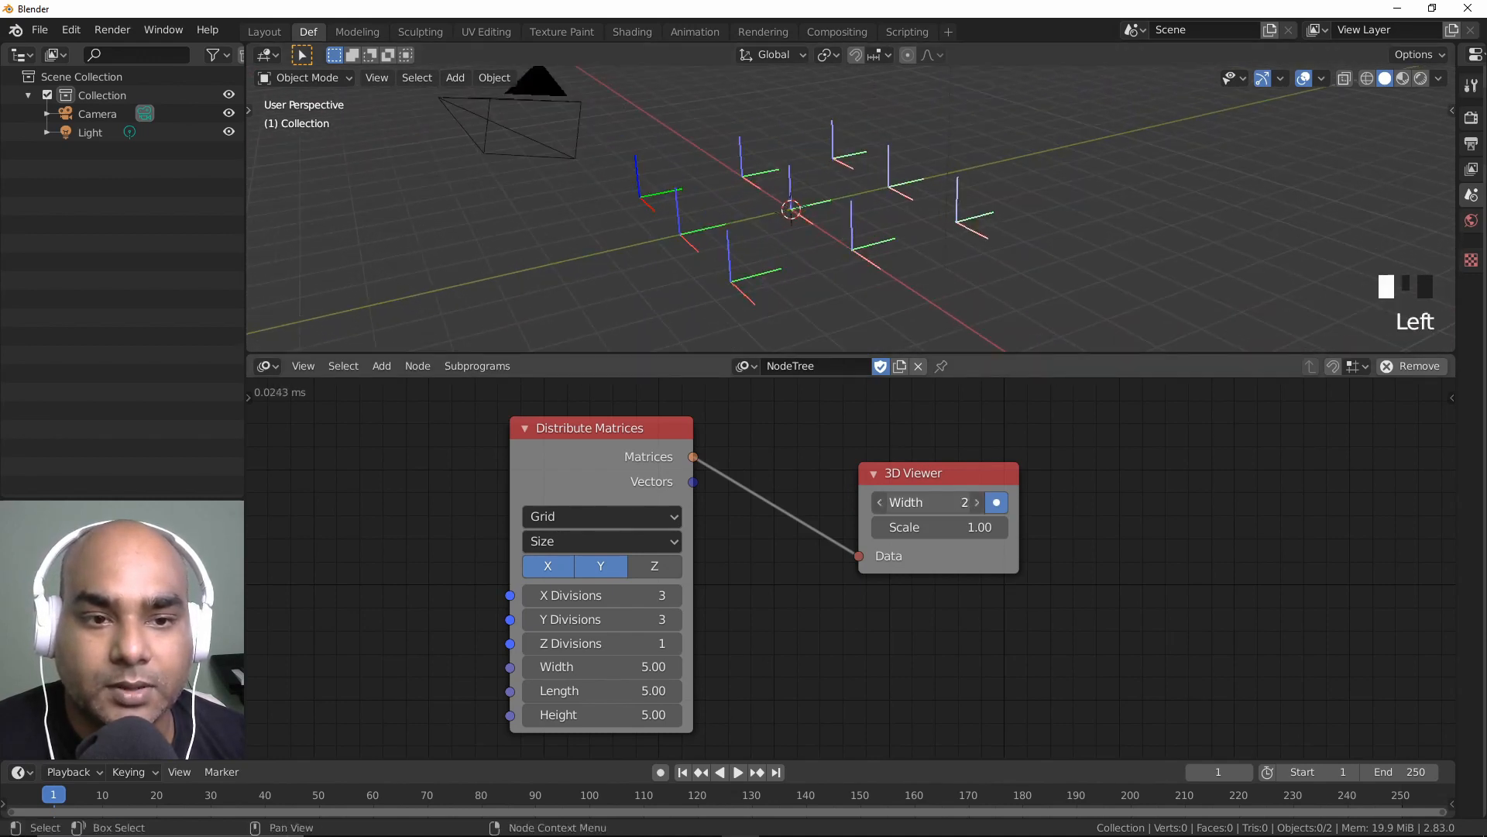
middle_click_drag(783, 209, 854, 249)
Step: Move the 3D Viewer and Distribute Matrices nodes apart to make room between them
left_click_drag(978, 480, 1166, 444)
middle_click_drag(787, 535, 721, 519)
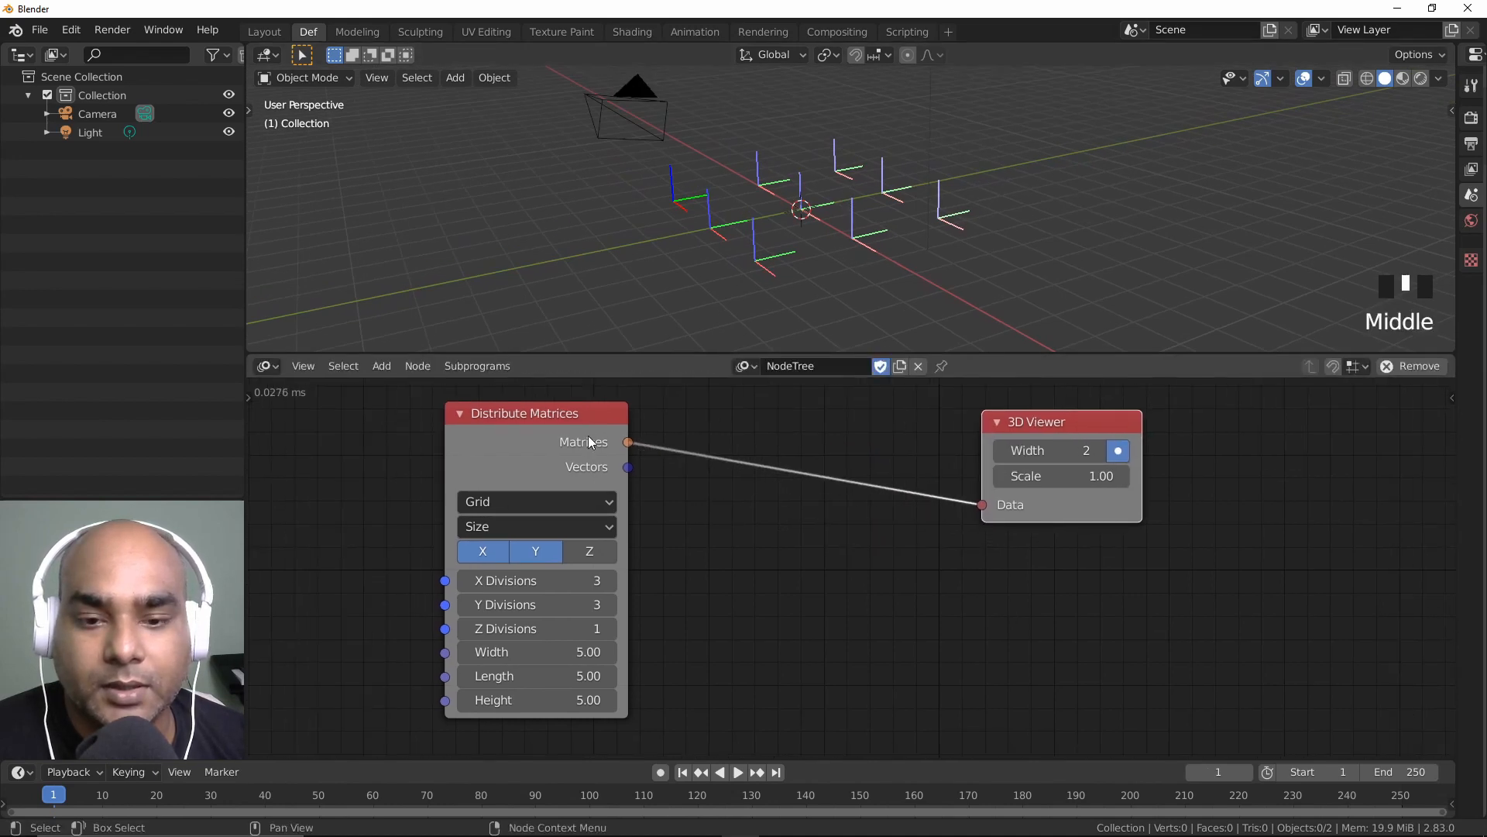
left_click_drag(589, 441, 540, 442)
Step: Preview the Distribute Matrices node's Vectors output in the 3D Viewer and reconnect the Matrices output
middle_click_drag(764, 248, 755, 263)
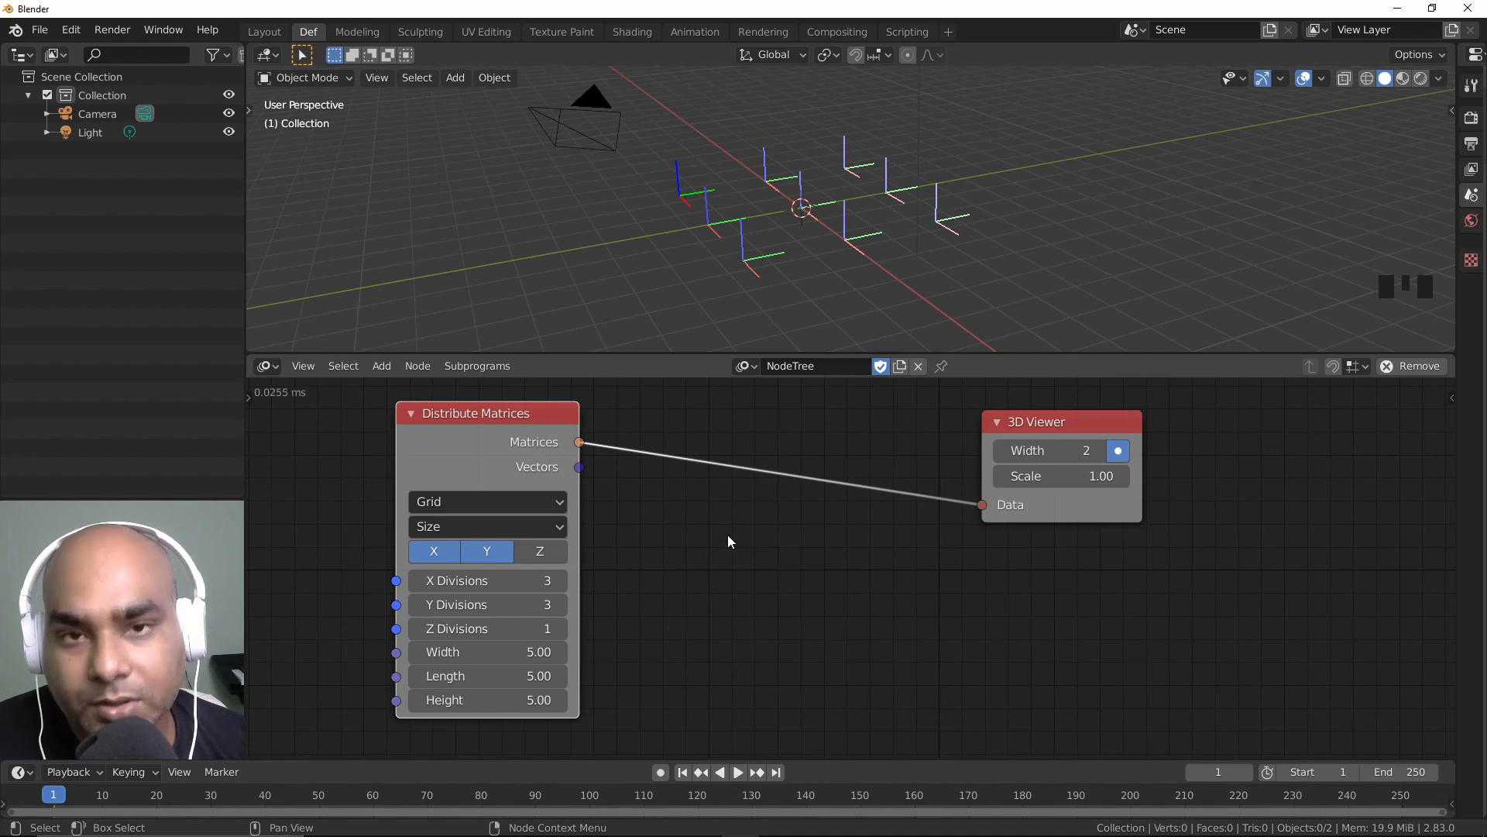
left_click_drag(584, 466, 983, 505)
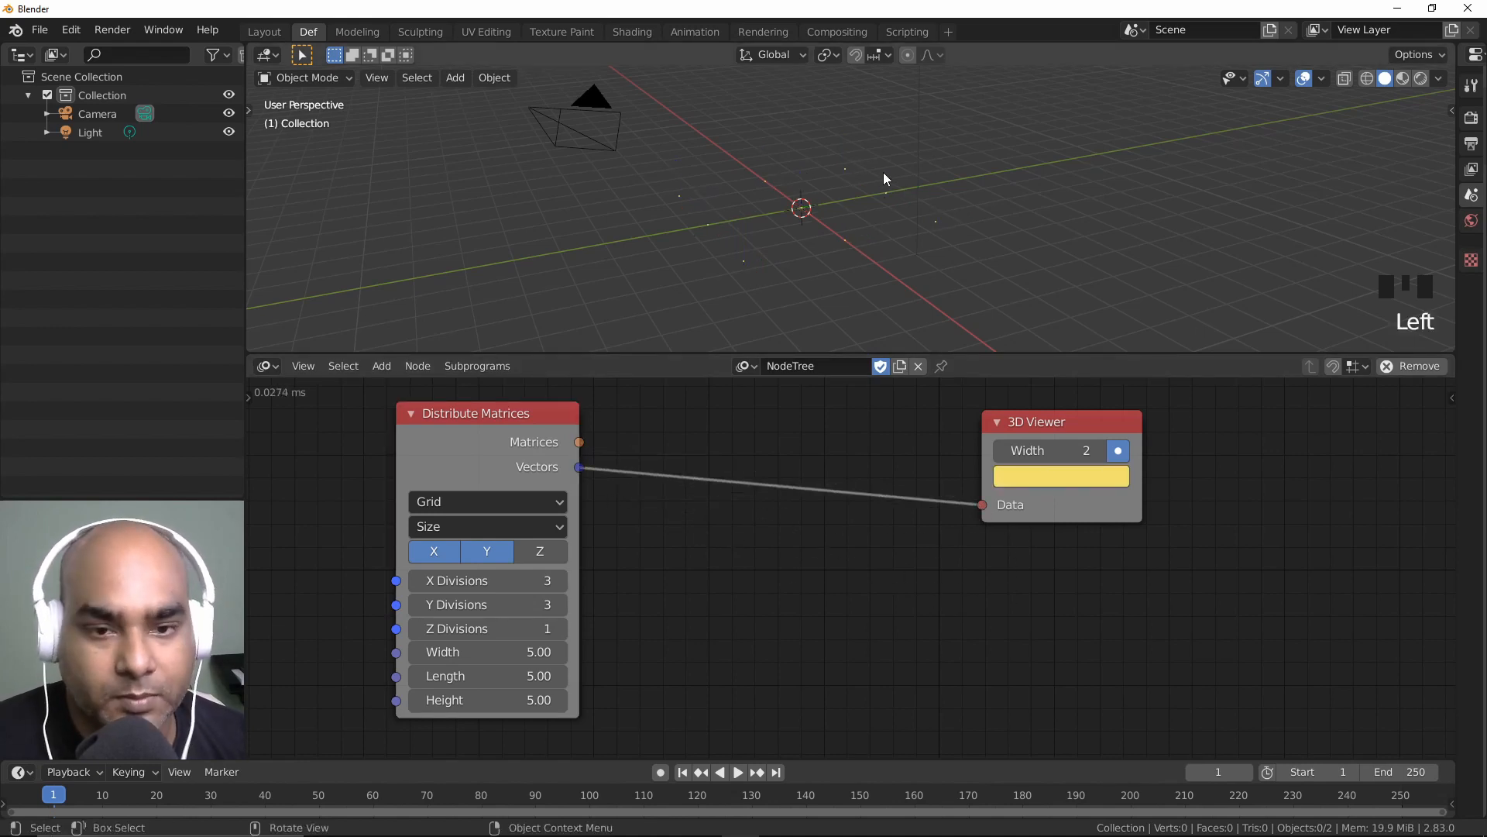
left_click_drag(580, 442, 982, 504)
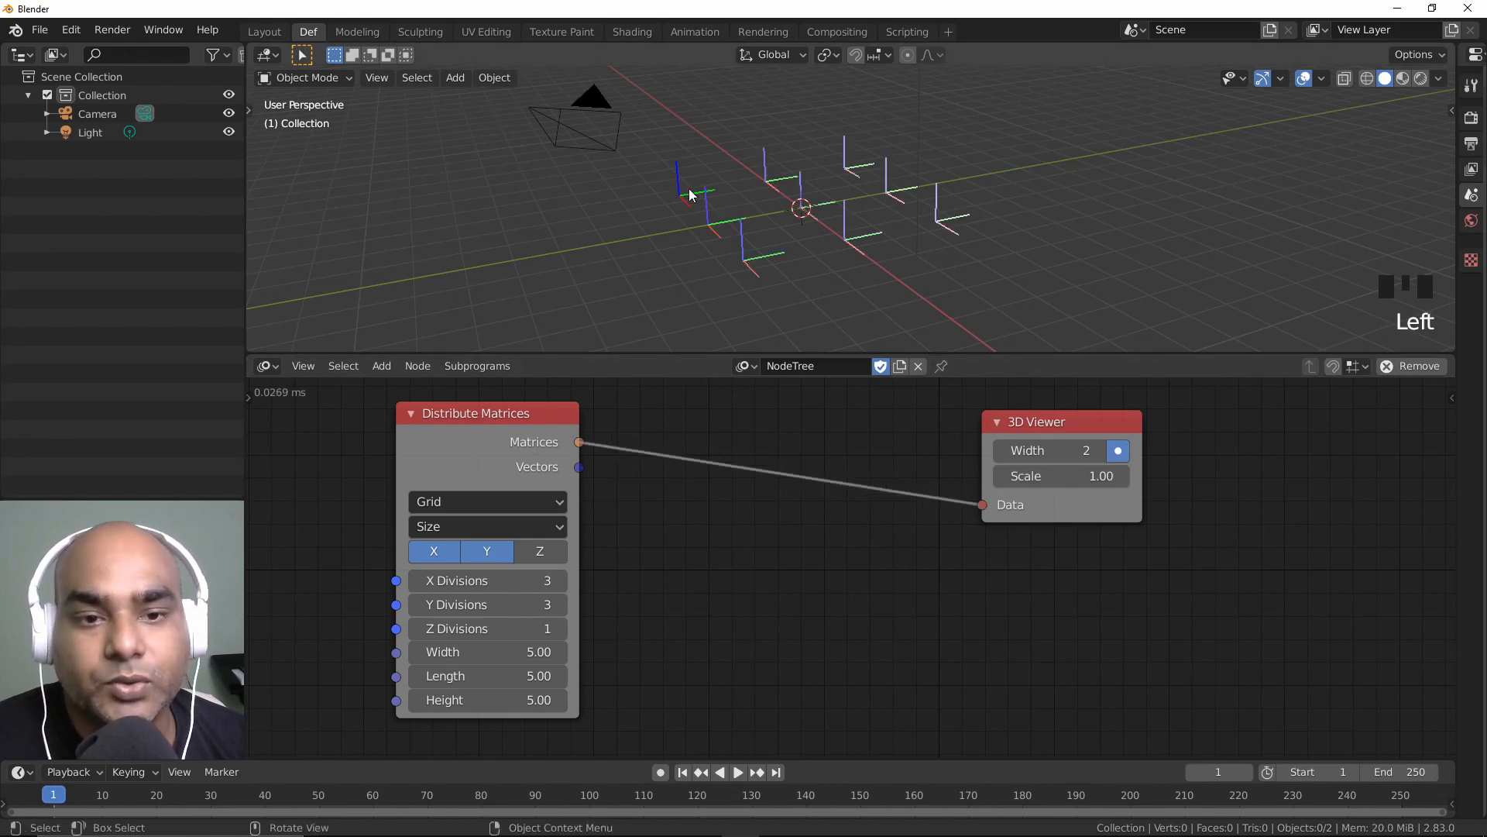
Step: Insert an Offset Matrices node into the link between Distribute Matrices and the 3D Viewer
left_click(700, 550)
key("ctrl+a")
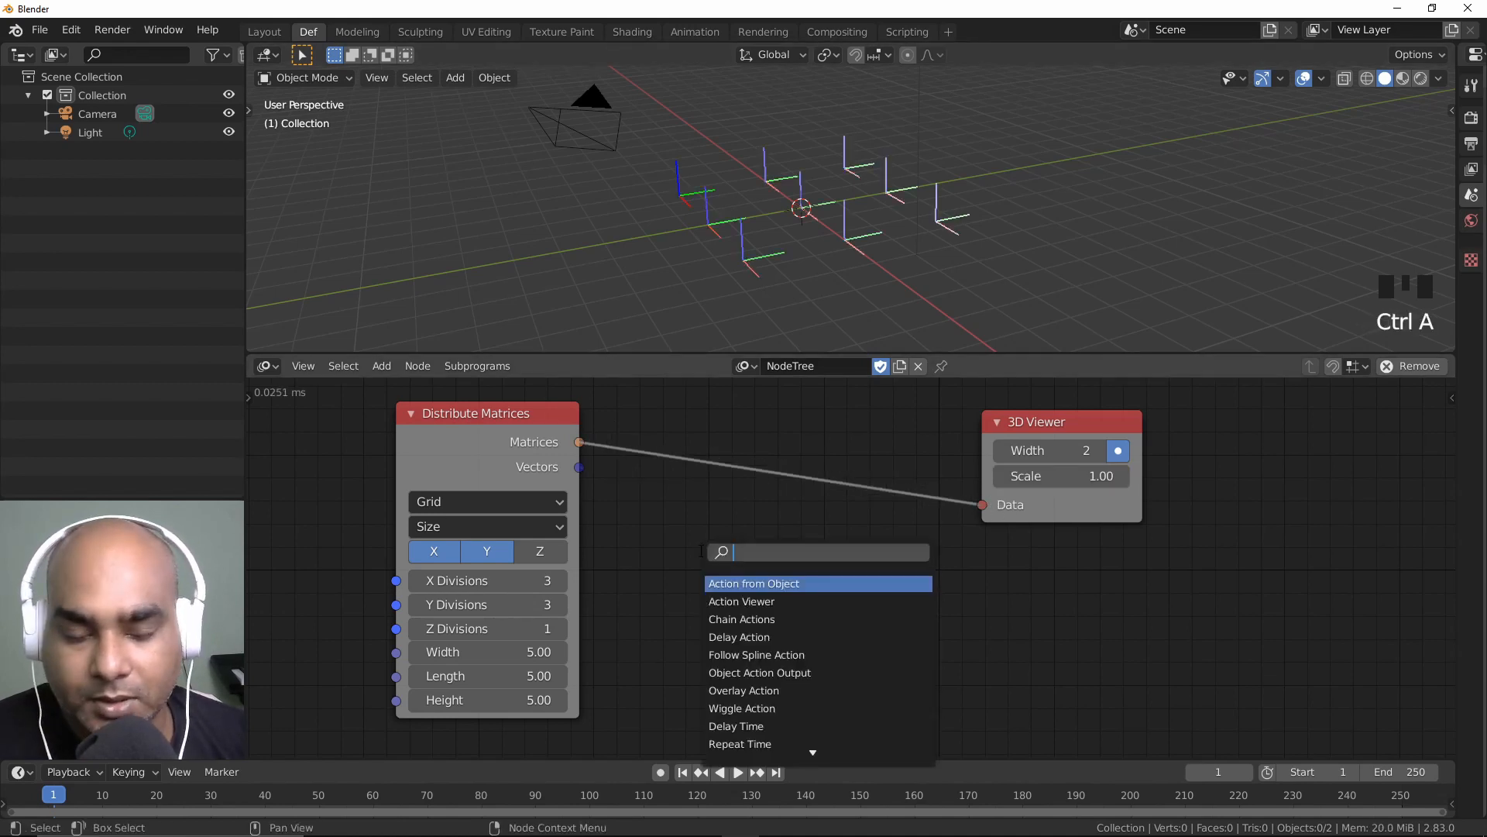
type("offset m")
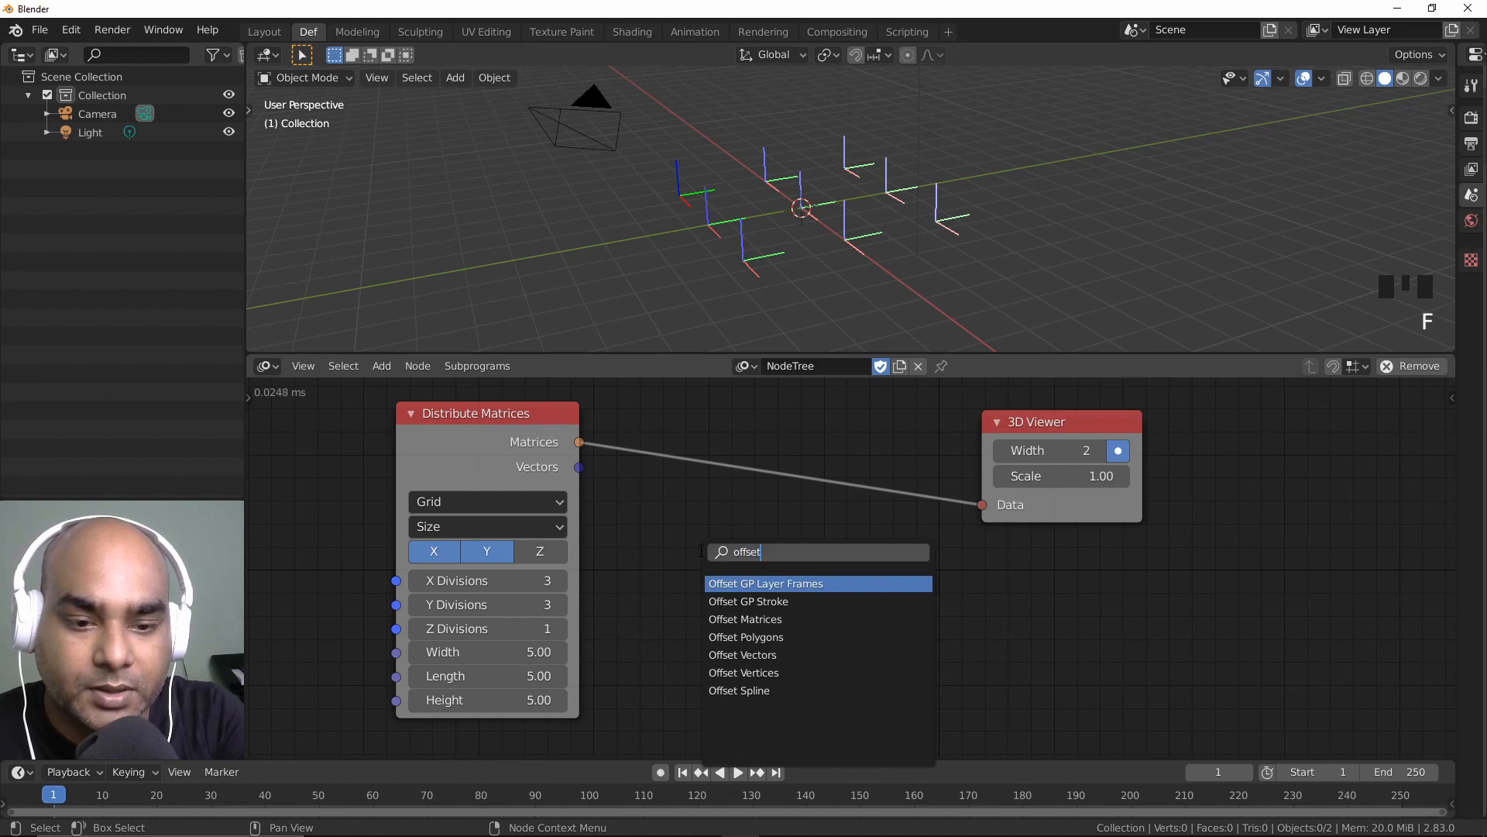
left_click(727, 583)
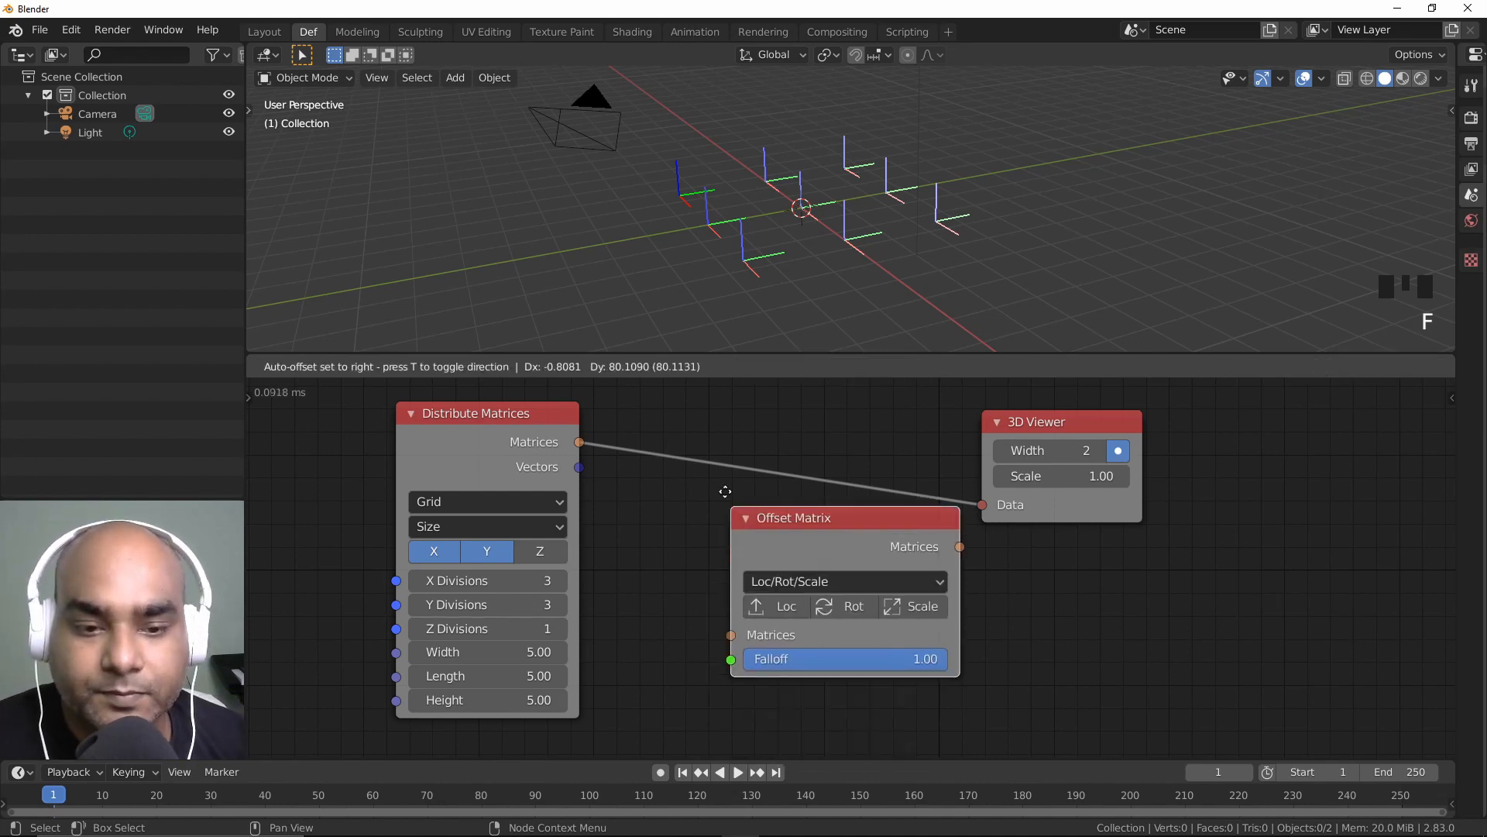
Step: Enable rotation and scale on the Offset Matrix node, with X rotation 32° and scale 2.29 on all axes
left_click(787, 541)
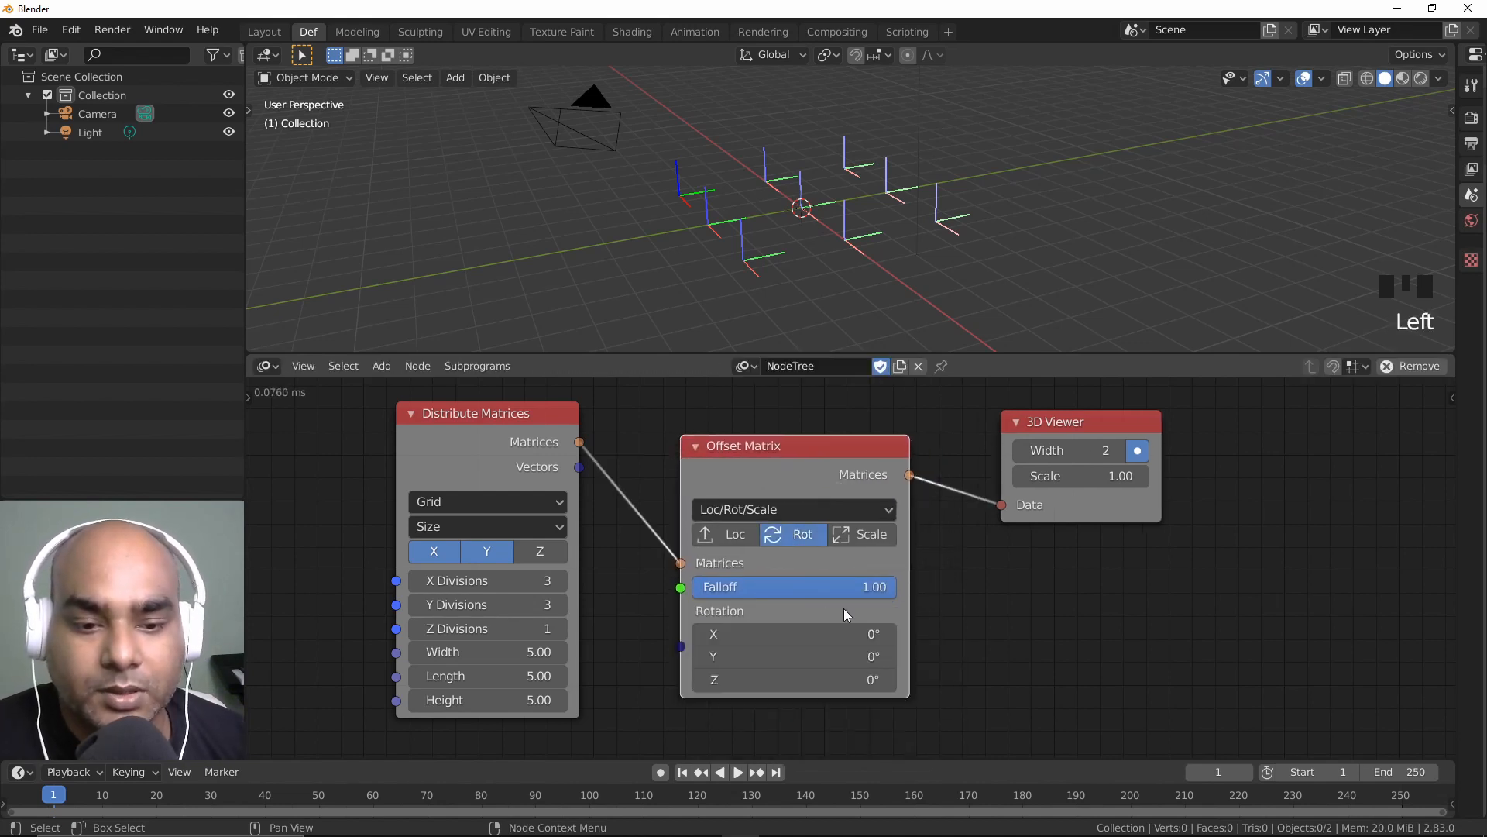
left_click_drag(795, 634, 851, 595)
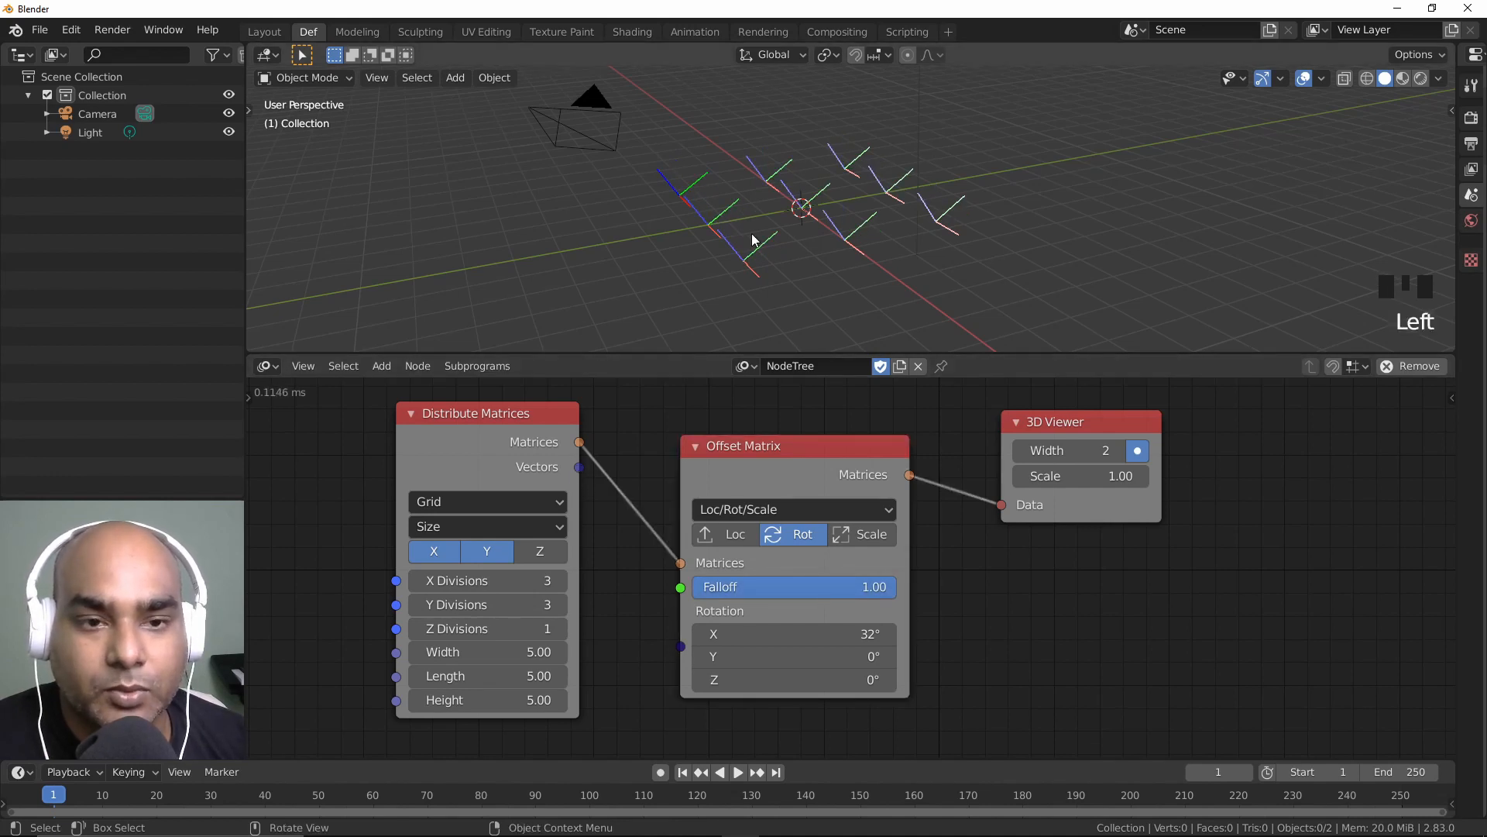
left_click(831, 536)
middle_click_drag(824, 579, 792, 456)
left_click_drag(765, 605, 837, 649)
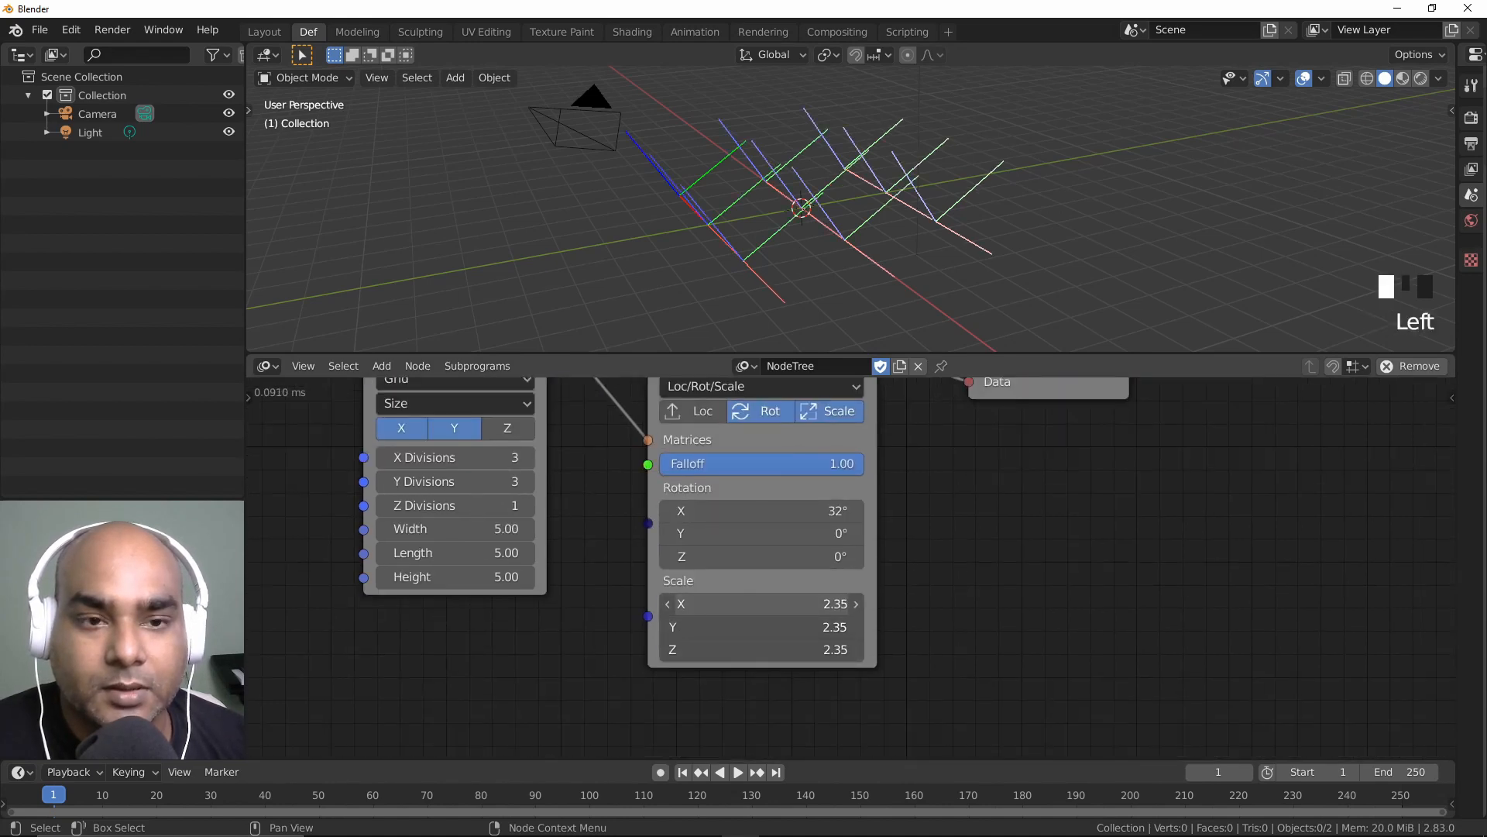
left_click(592, 616)
key("ctrl+a")
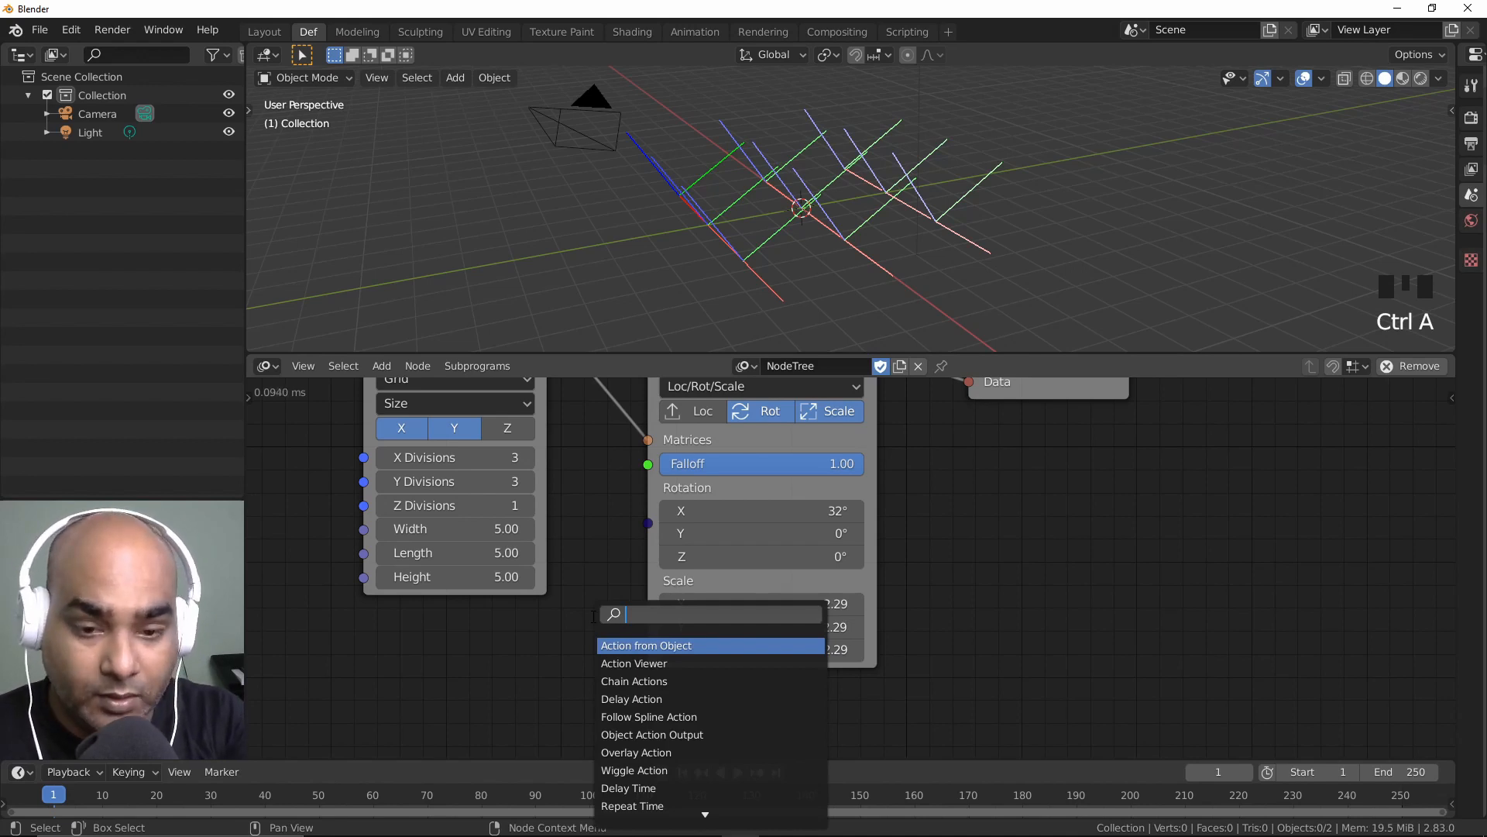
mouse_move(864, 465)
left_mouse_down()
mouse_move(663, 465)
mouse_move(863, 465)
left_mouse_up()
Step: Shift Distribute Matrices to the left and add a Random Falloff node between it and Offset Matrix
middle_click_drag(583, 516, 695, 596)
left_click_drag(577, 433, 482, 462)
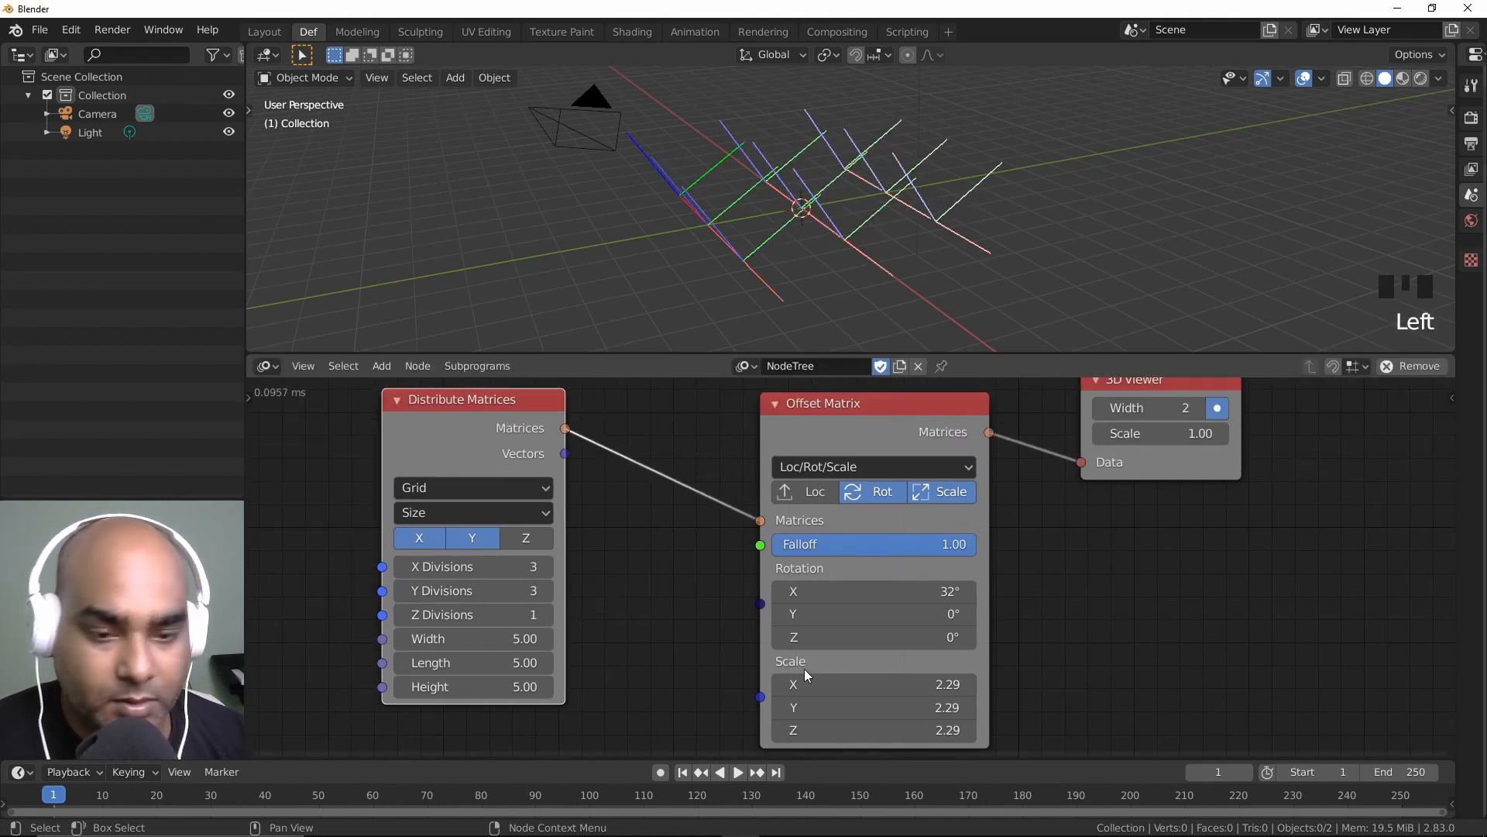
middle_click_drag(805, 672, 813, 568)
left_click(657, 615)
key("ctrl+a")
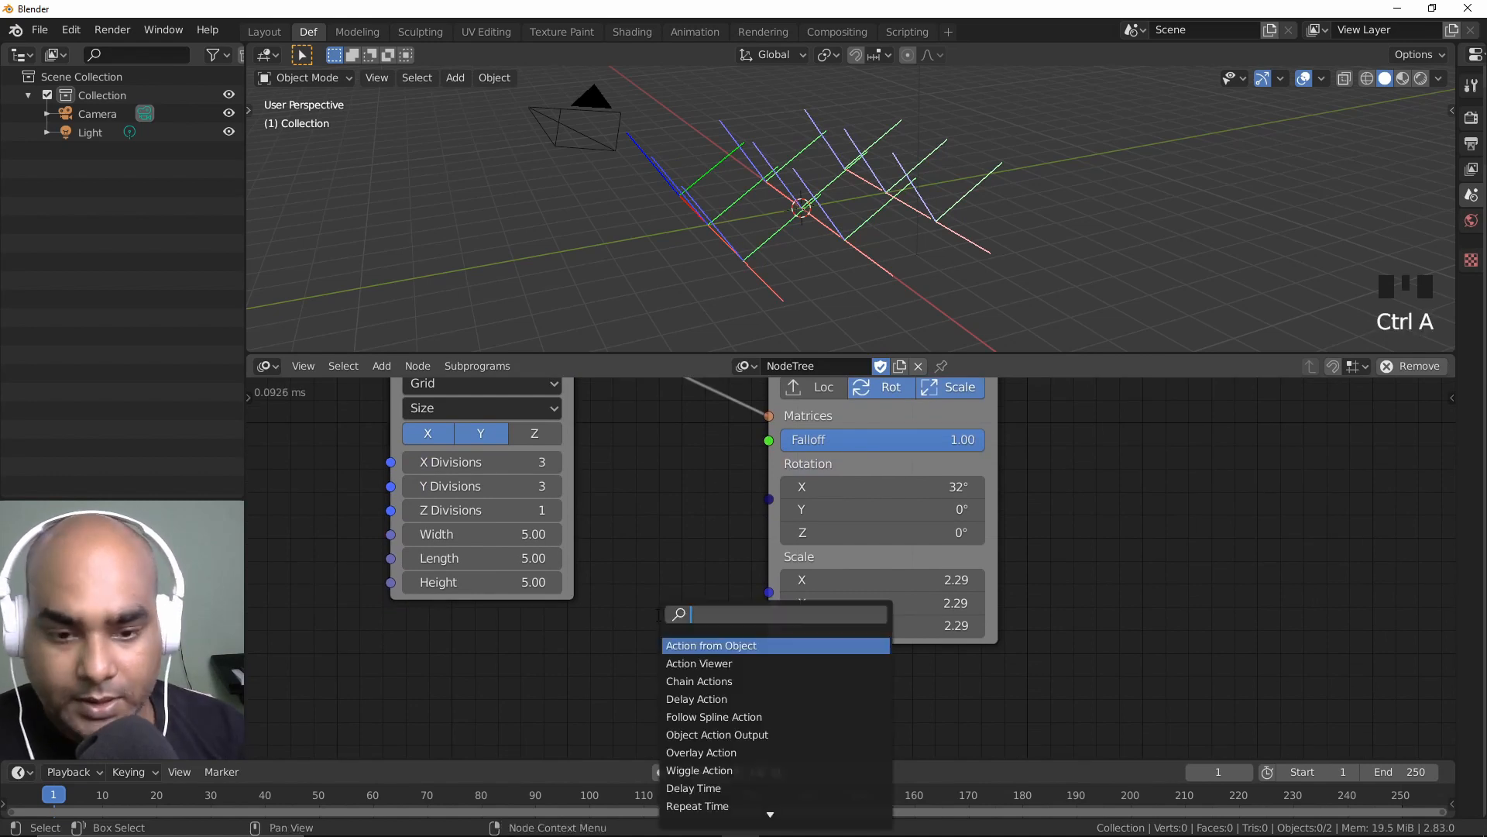
type("random")
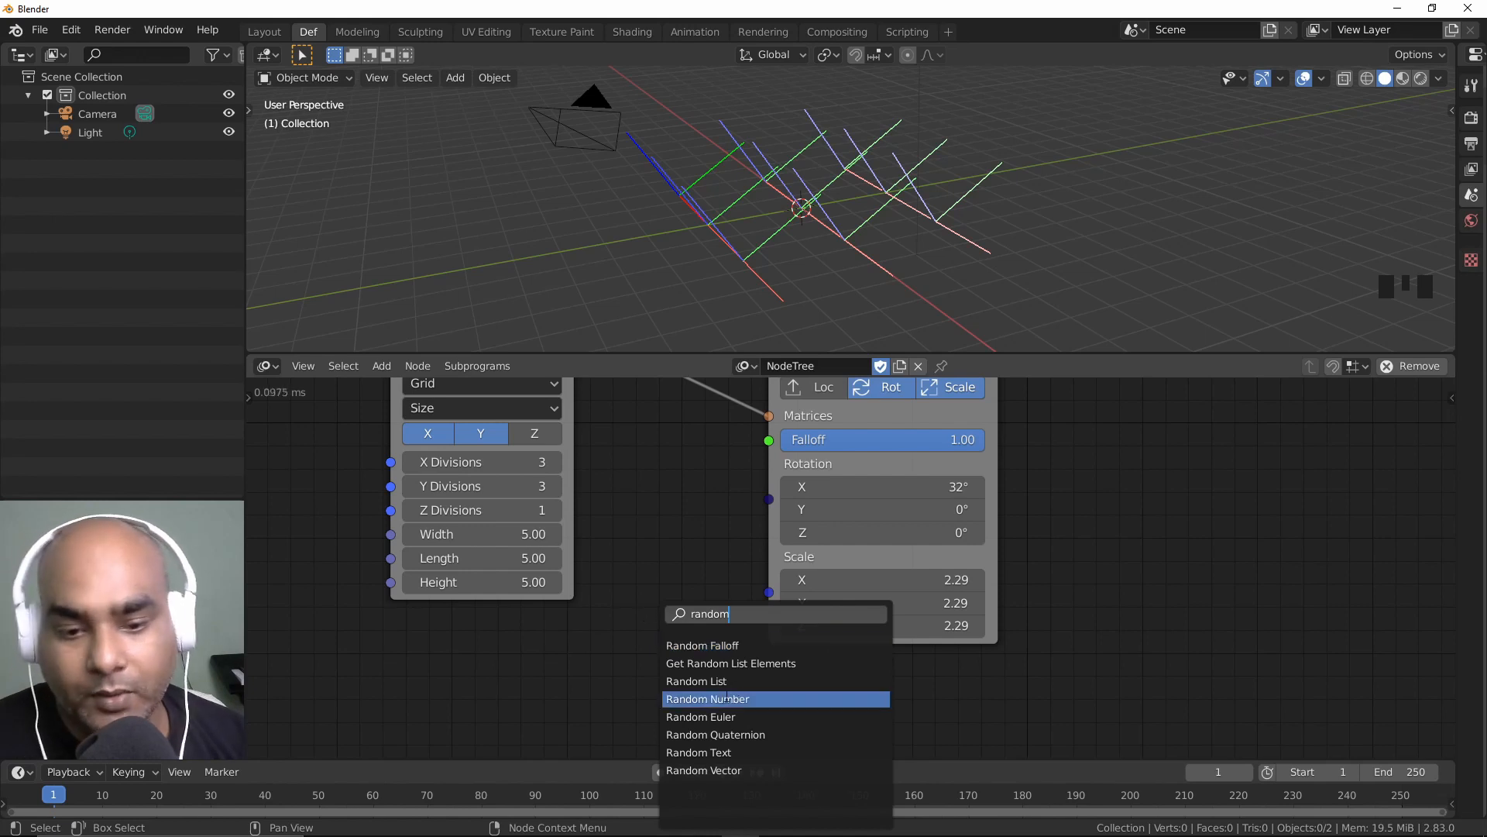
left_click(733, 645)
left_click(602, 472)
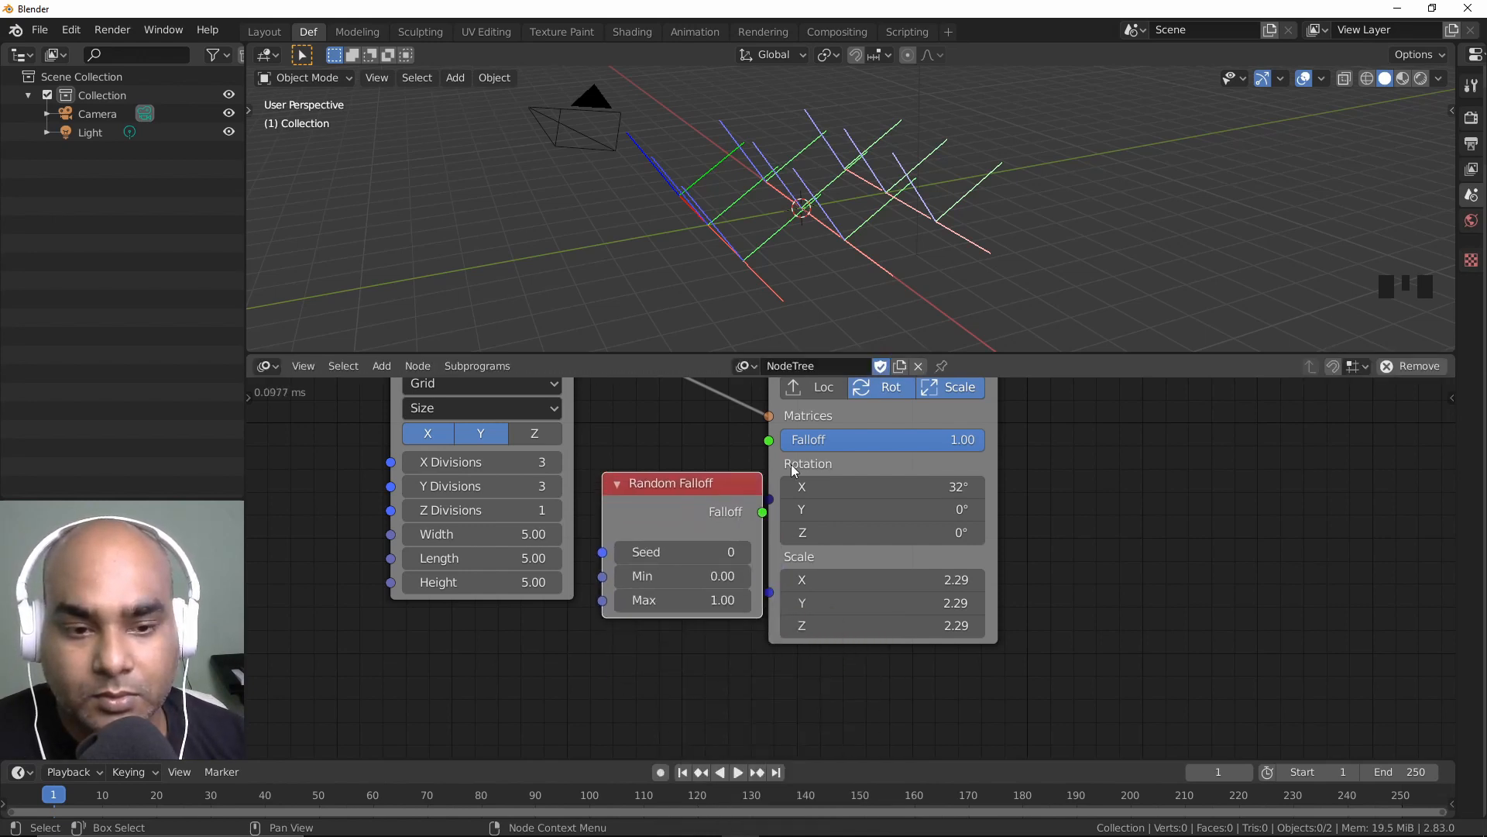
Step: Connect Random Falloff to the Offset Matrix's Falloff input and set its X rotation to 137° and scale to 1.18
left_click_drag(763, 511, 809, 452)
mouse_move(891, 225)
middle_mouse_down()
mouse_move(896, 192)
mouse_move(894, 254)
mouse_move(889, 221)
middle_mouse_up()
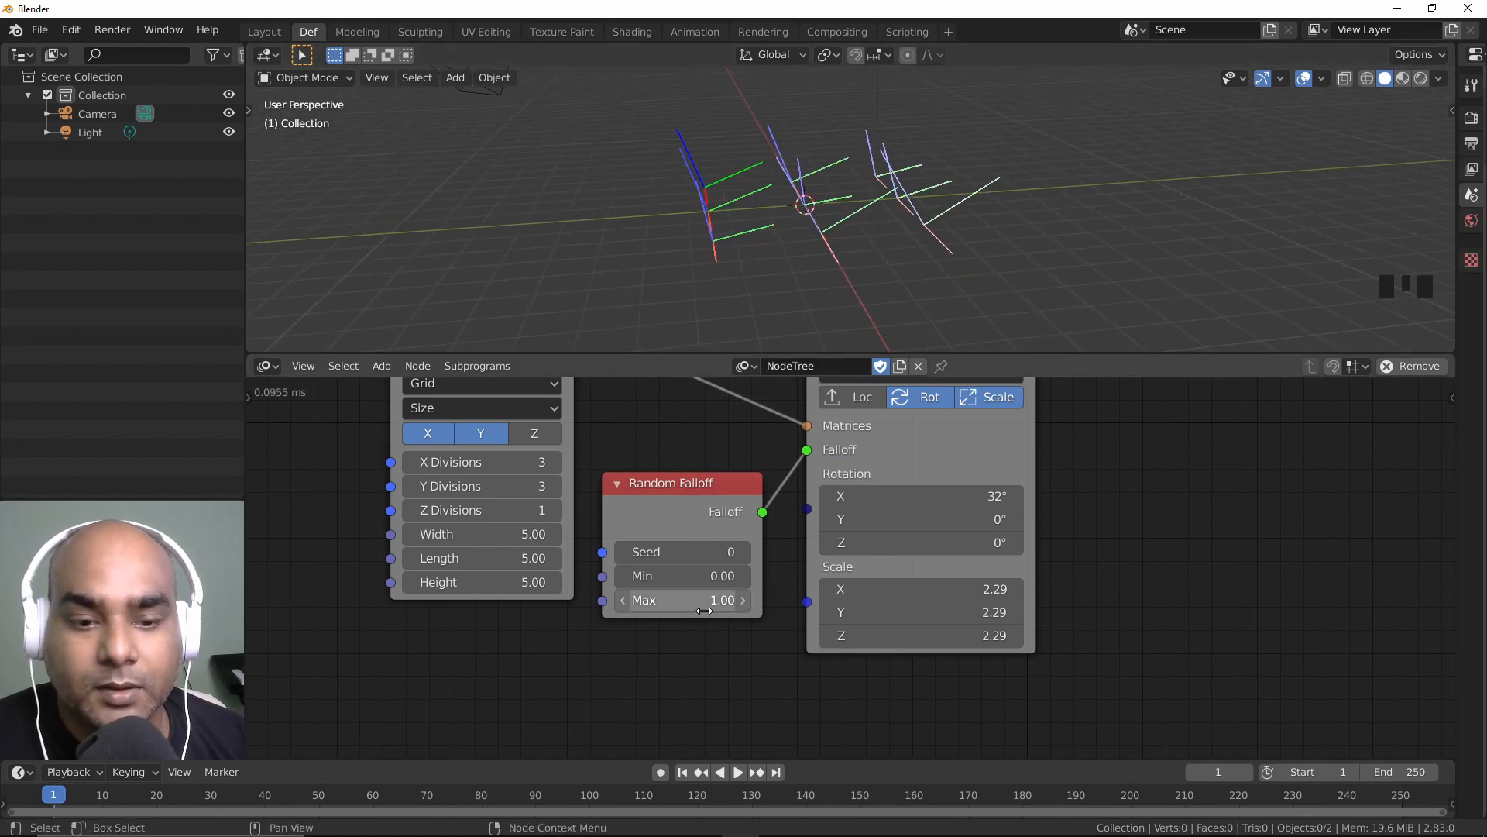
left_click_drag(938, 501, 1003, 501)
mouse_move(930, 578)
left_mouse_down()
mouse_move(1007, 578)
mouse_move(914, 577)
mouse_move(929, 578)
left_mouse_up()
middle_click_drag(875, 189, 817, 174)
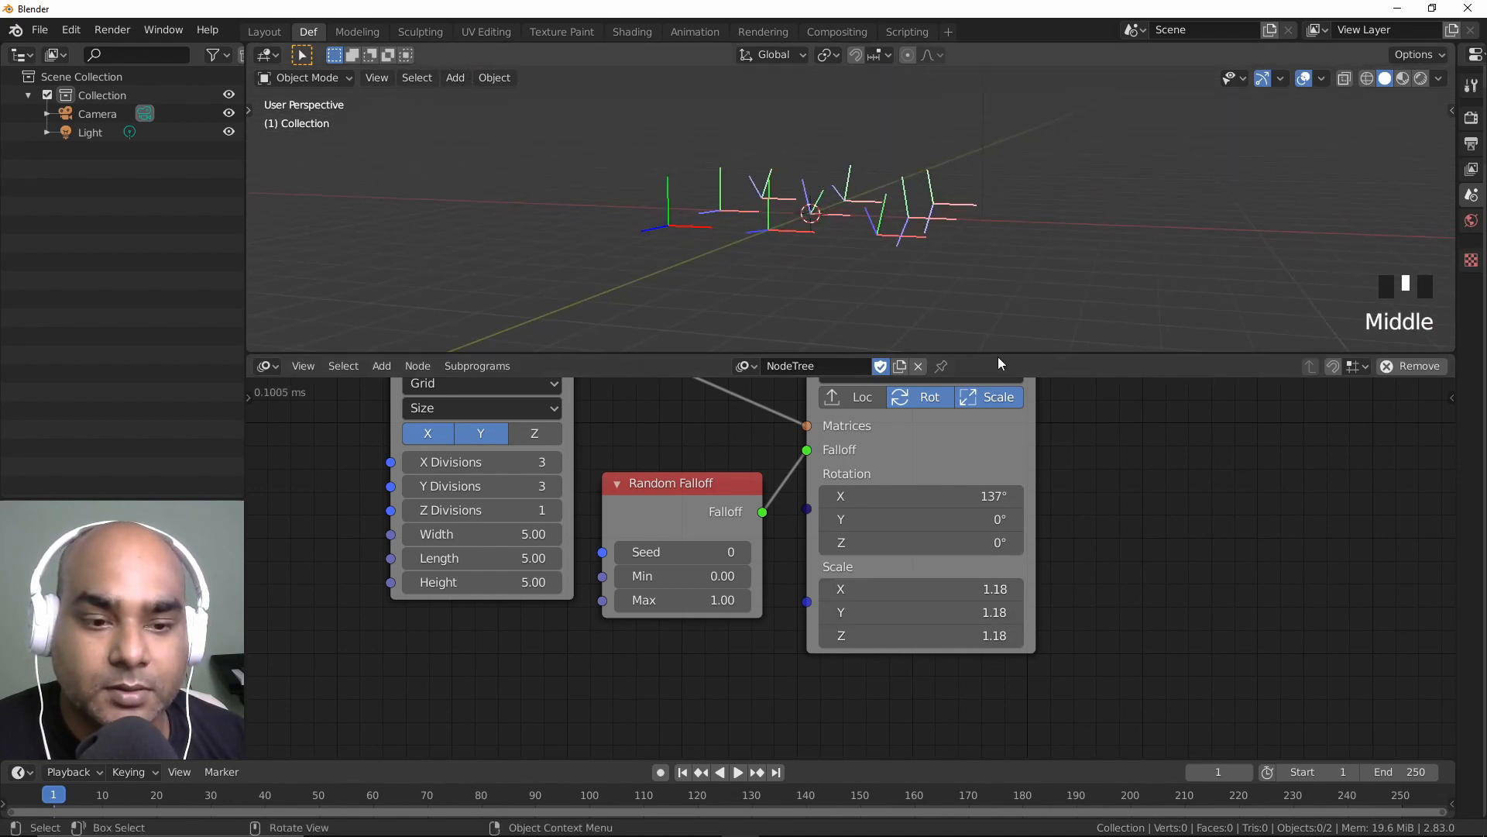
Step: Move the Distribute Matrices and Random Falloff nodes further left of the Offset Matrix node
left_click_drag(682, 601, 659, 576)
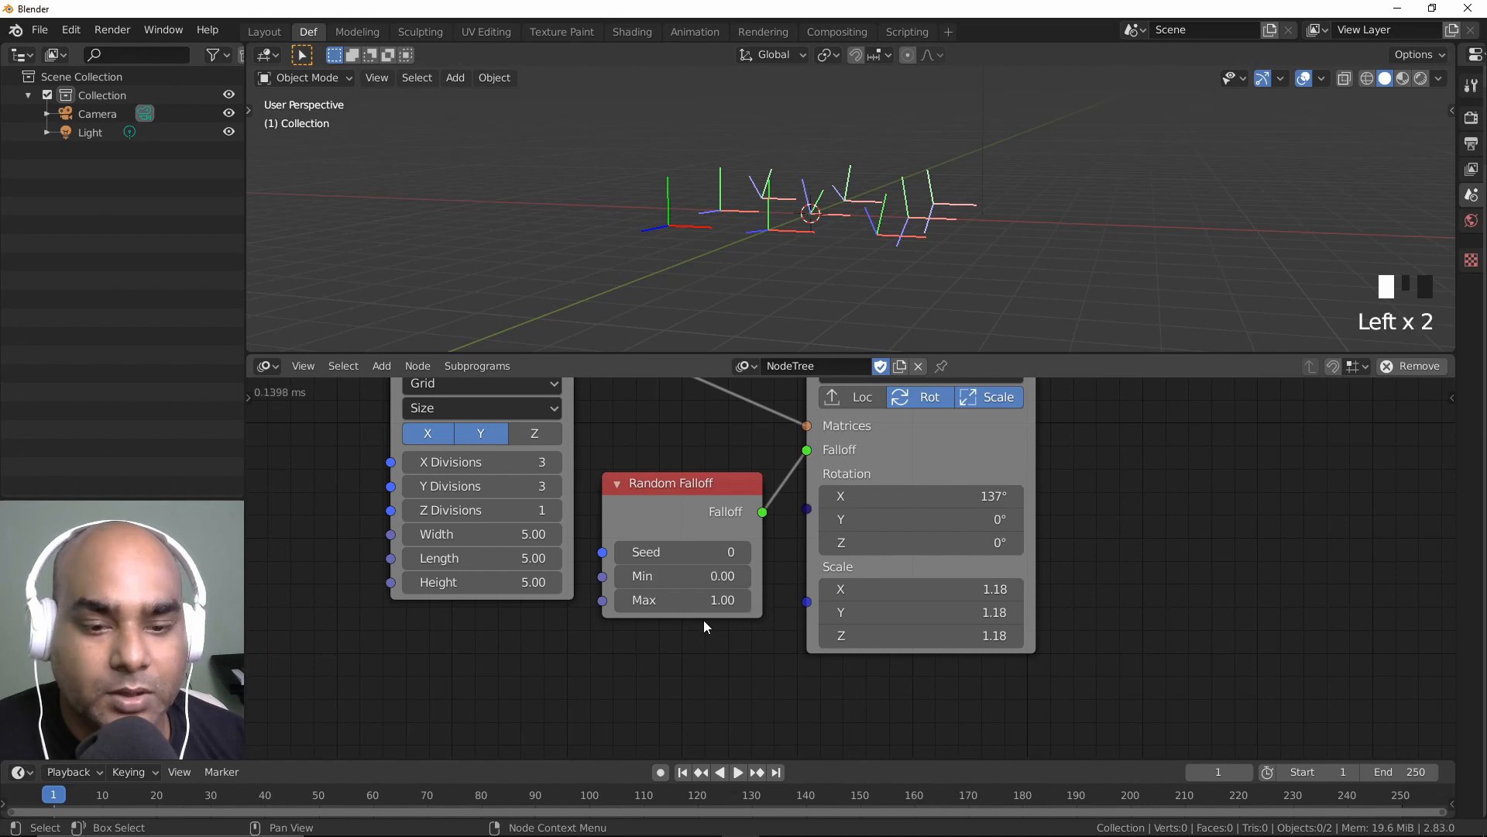
left_click_drag(568, 457, 463, 457)
left_click_drag(719, 488, 645, 460)
middle_click_drag(1109, 543, 988, 565)
Step: Set the Offset Matrix's scale to 4.72 on all three axes
left_click_drag(801, 607, 868, 607)
scroll(802, 221, "down", 2)
middle_click_drag(802, 222, 779, 321)
Step: Step the Random Falloff's Seed up to 12 to try different random variations of the matrices
left_click(551, 547)
left_click(551, 547)
left_click(551, 547)
left_click(550, 547)
left_click(550, 547)
middle_click_drag(591, 299, 682, 256)
left_click(551, 547)
left_click(550, 547)
left_click(551, 547)
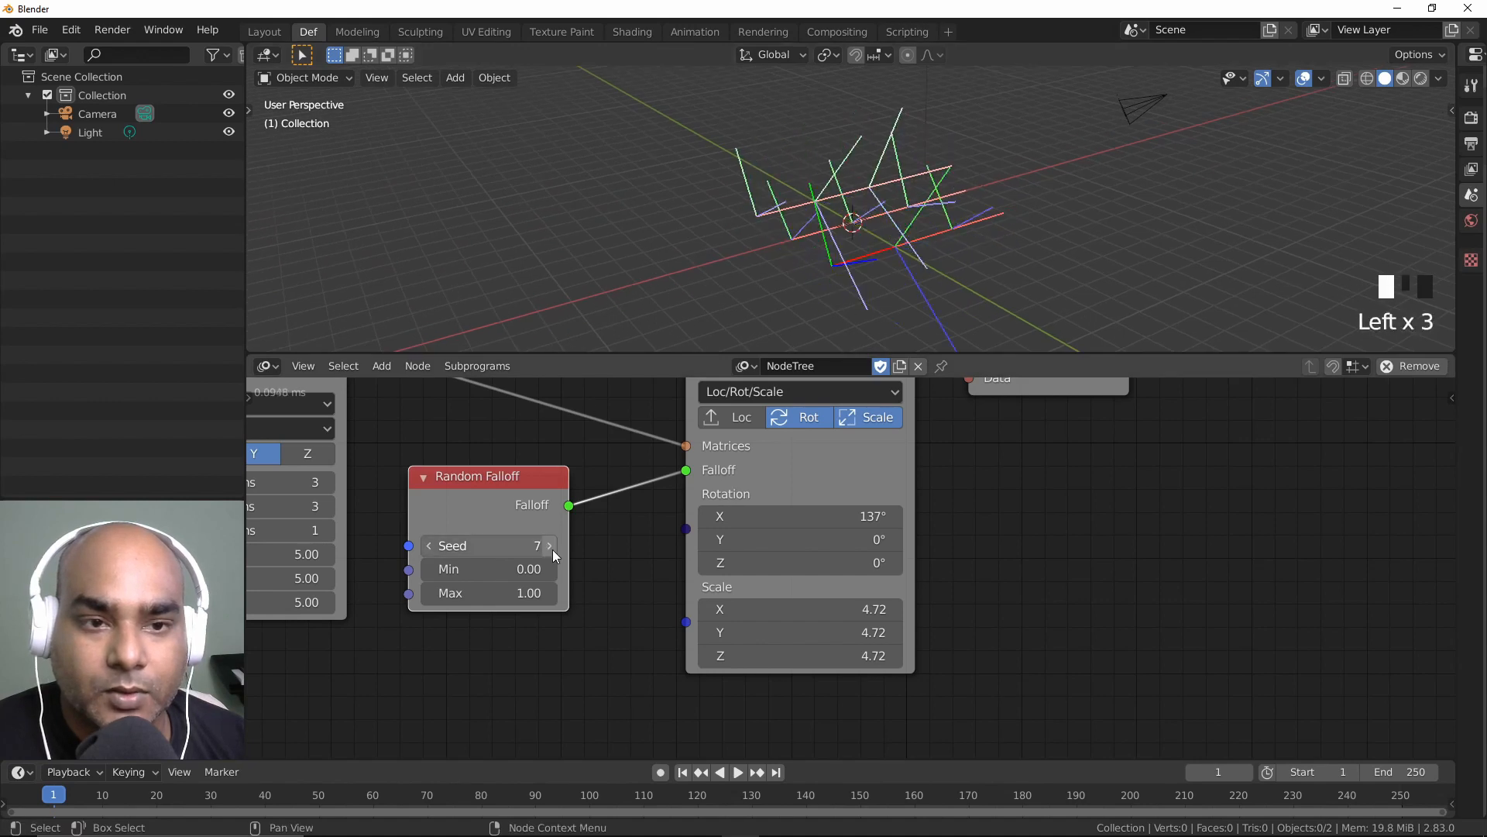
double_click(551, 547)
double_click(550, 547)
double_click(551, 547)
left_click(551, 547)
Step: Move the 3D Viewer slightly right of Offset Matrix and set its display scale to 0.58
middle_click_drag(477, 444, 517, 559)
left_click_drag(1054, 427, 1089, 460)
left_click(1134, 459)
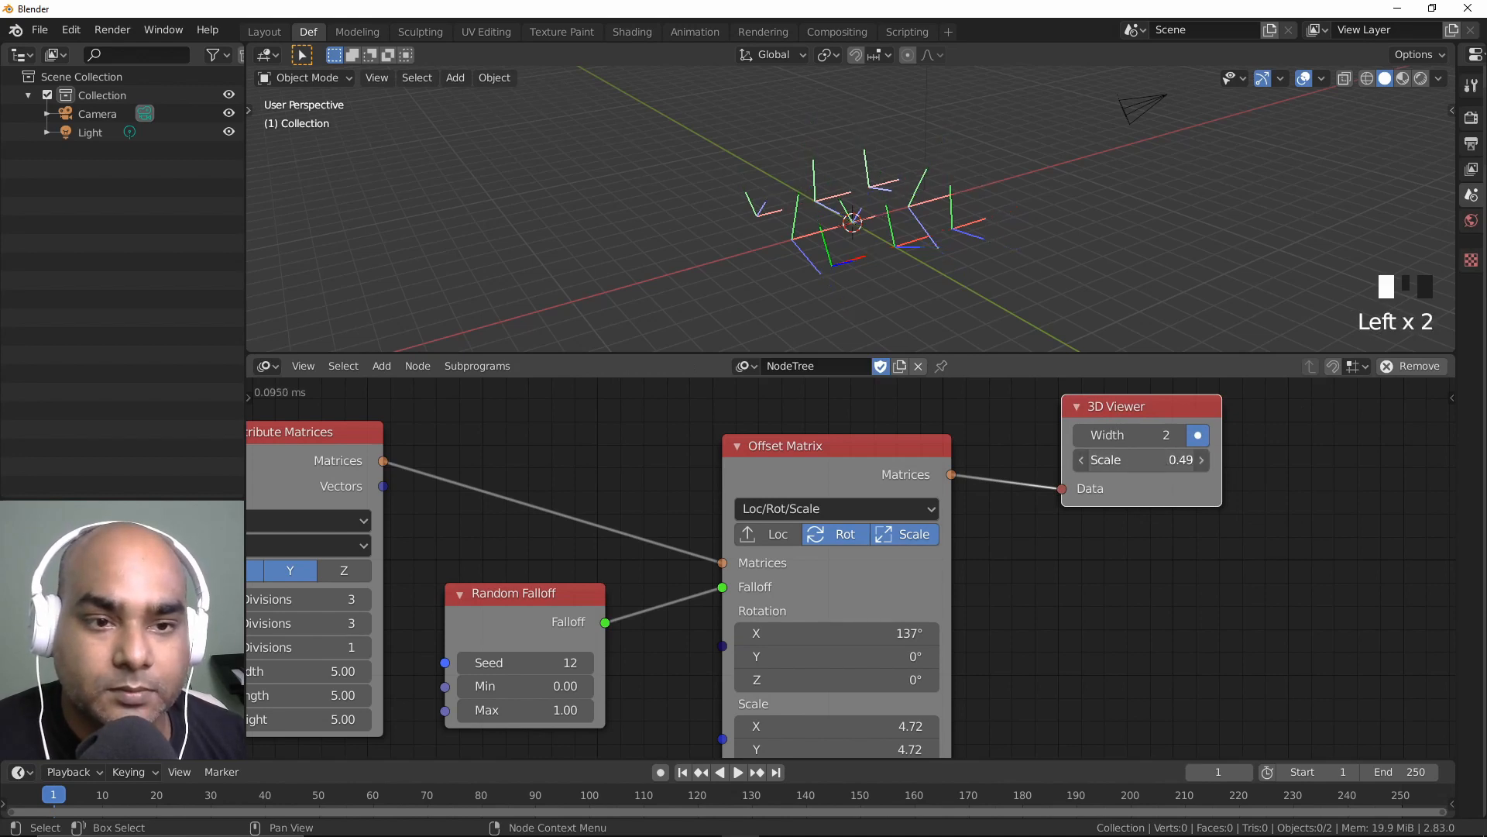
middle_click_drag(671, 465, 690, 442)
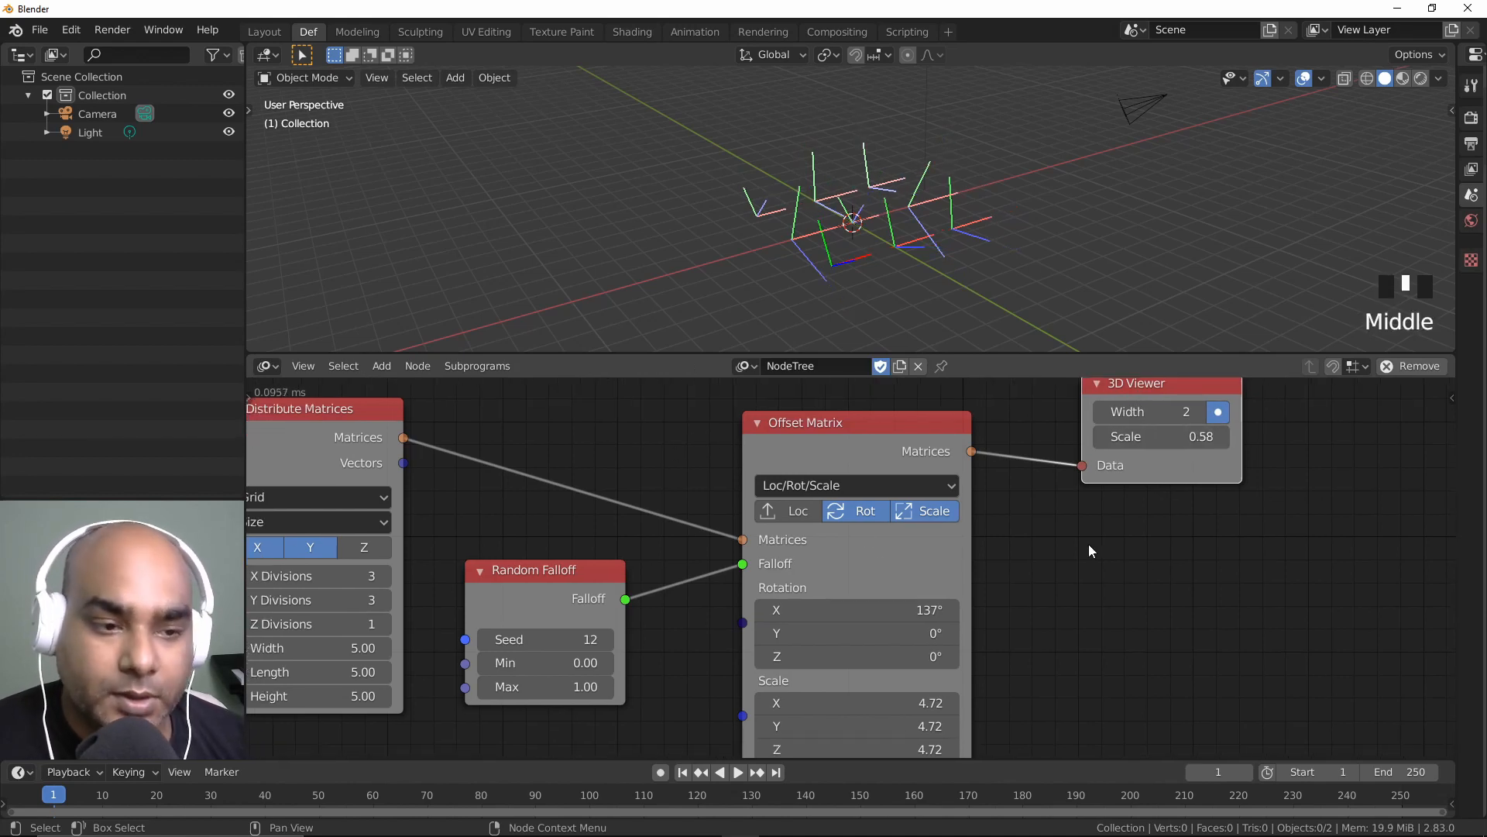
Step: Delete the 3D Viewer, Offset Matrix, Distribute Matrices and Random Falloff nodes to empty the node tree
left_click(1145, 387)
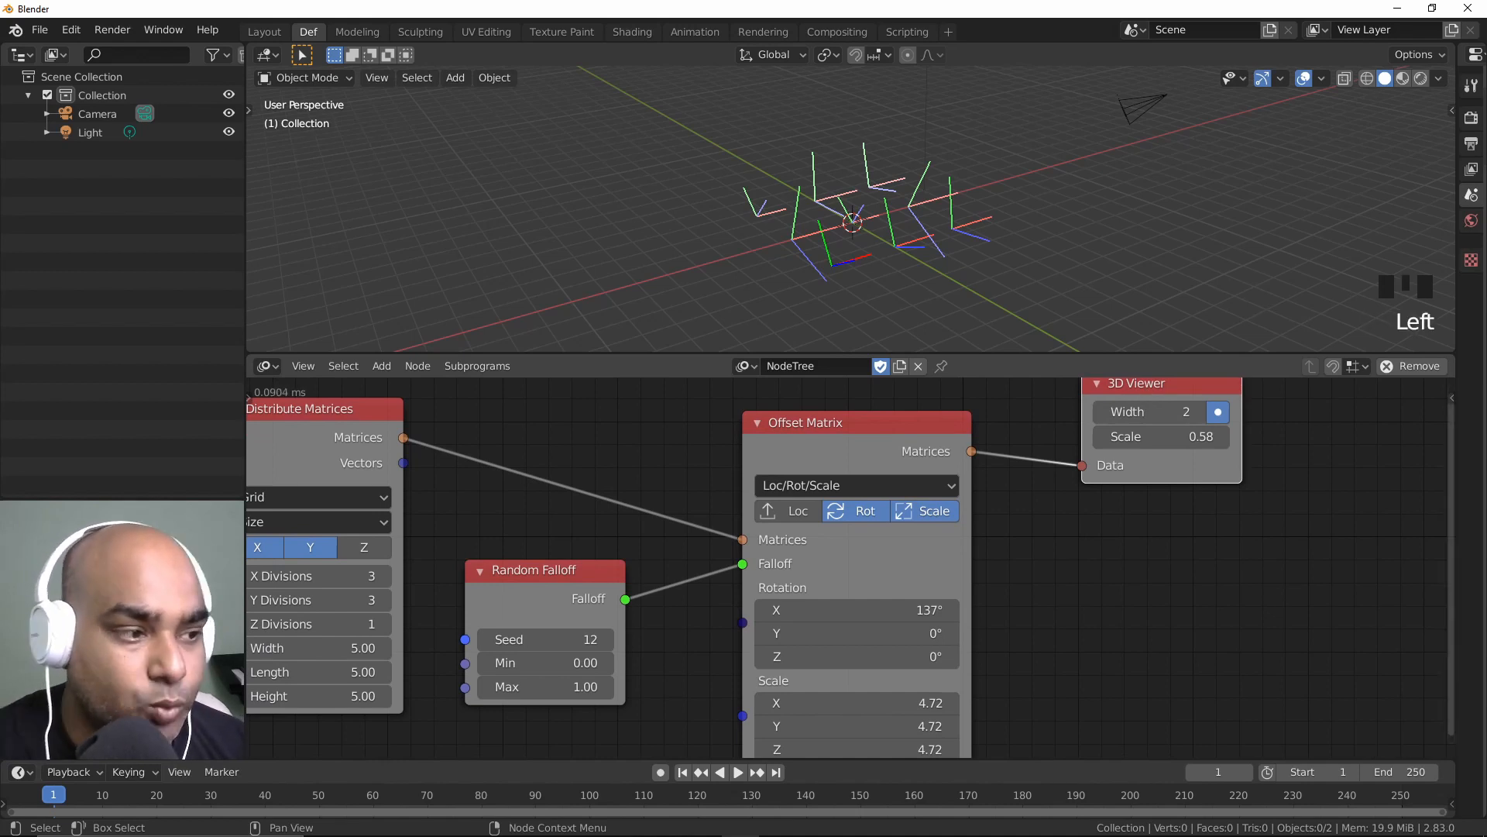
left_click_drag(1162, 478, 1201, 516)
key("Delete")
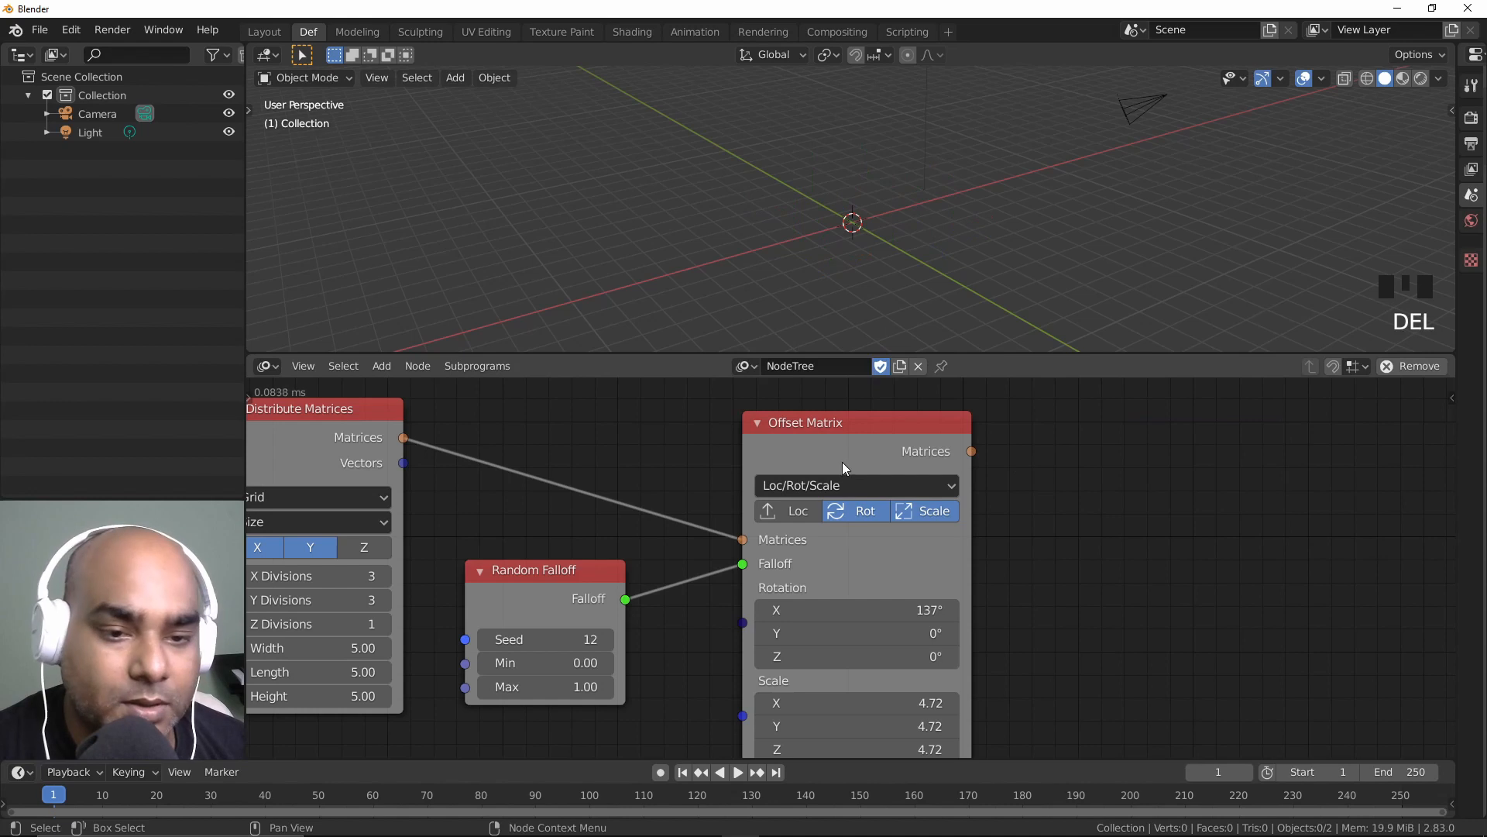
left_click(843, 462)
key("Delete")
left_click(529, 573)
left_click(280, 431)
key("Delete")
left_click(555, 585)
key("Delete")
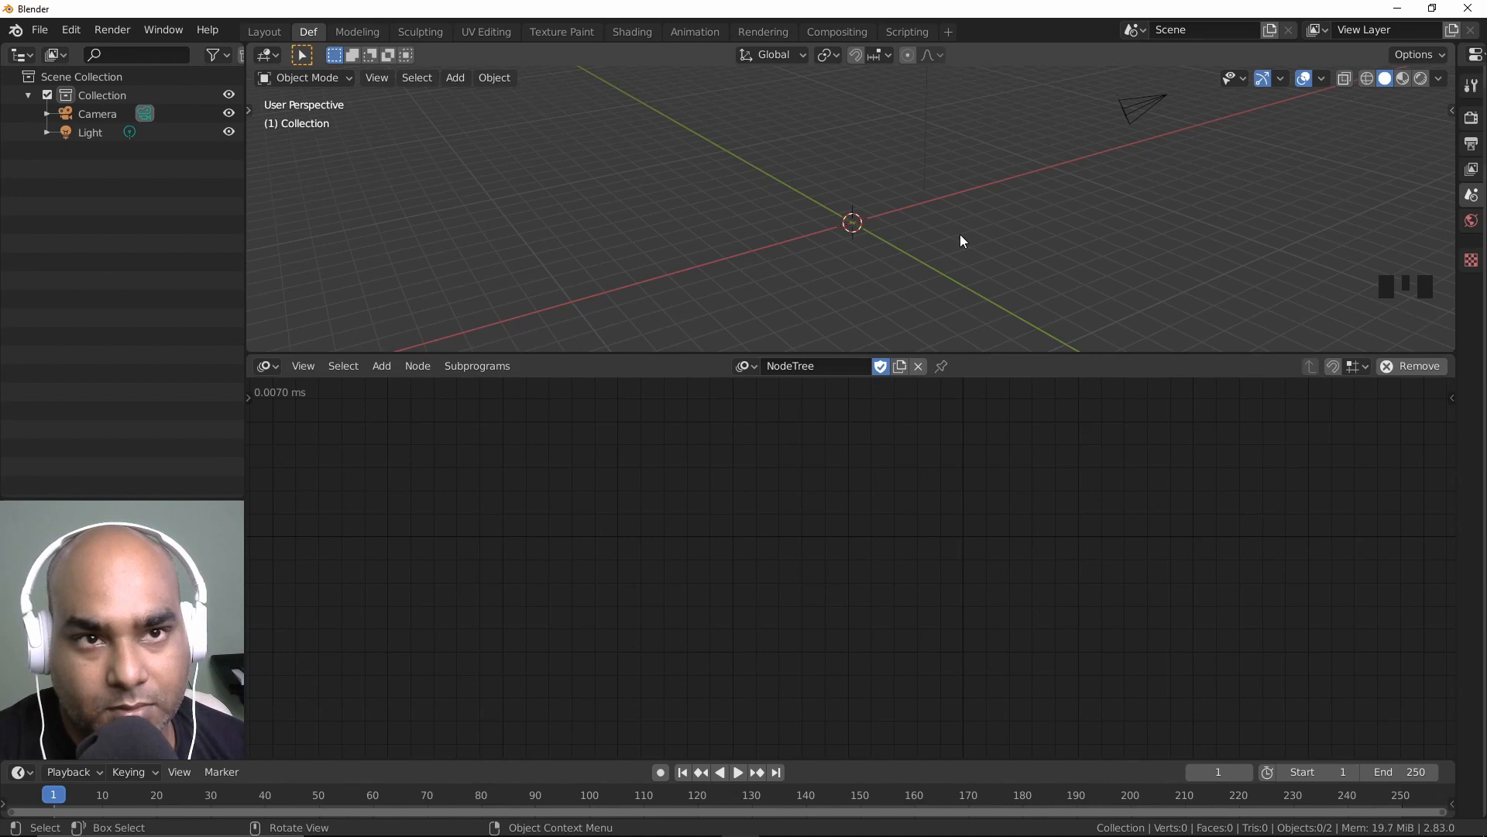
Step: Add a Loop Input node to the empty node tree
left_click(600, 568)
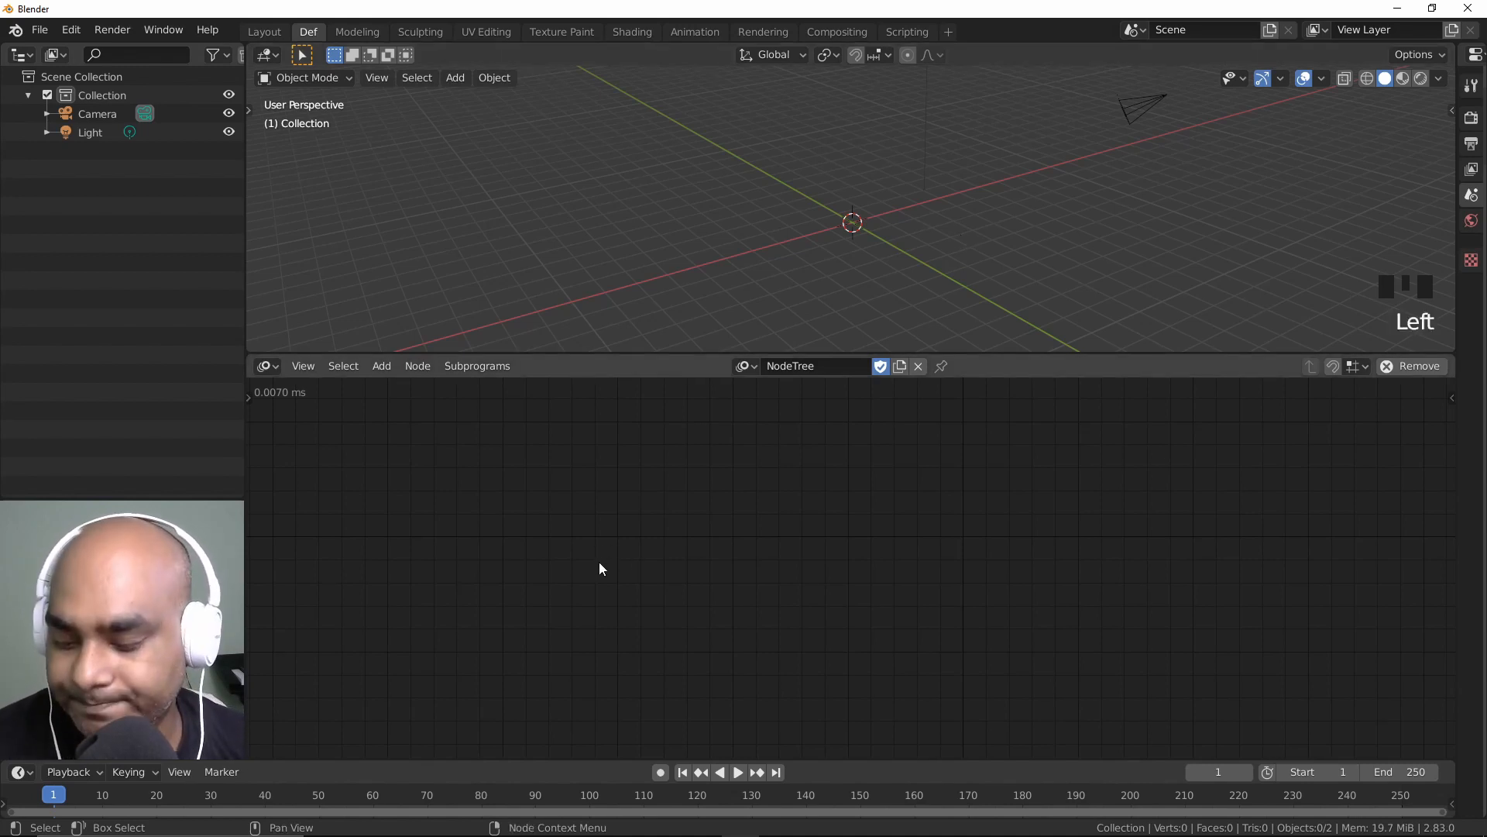
key("shift+a")
left_click(735, 636)
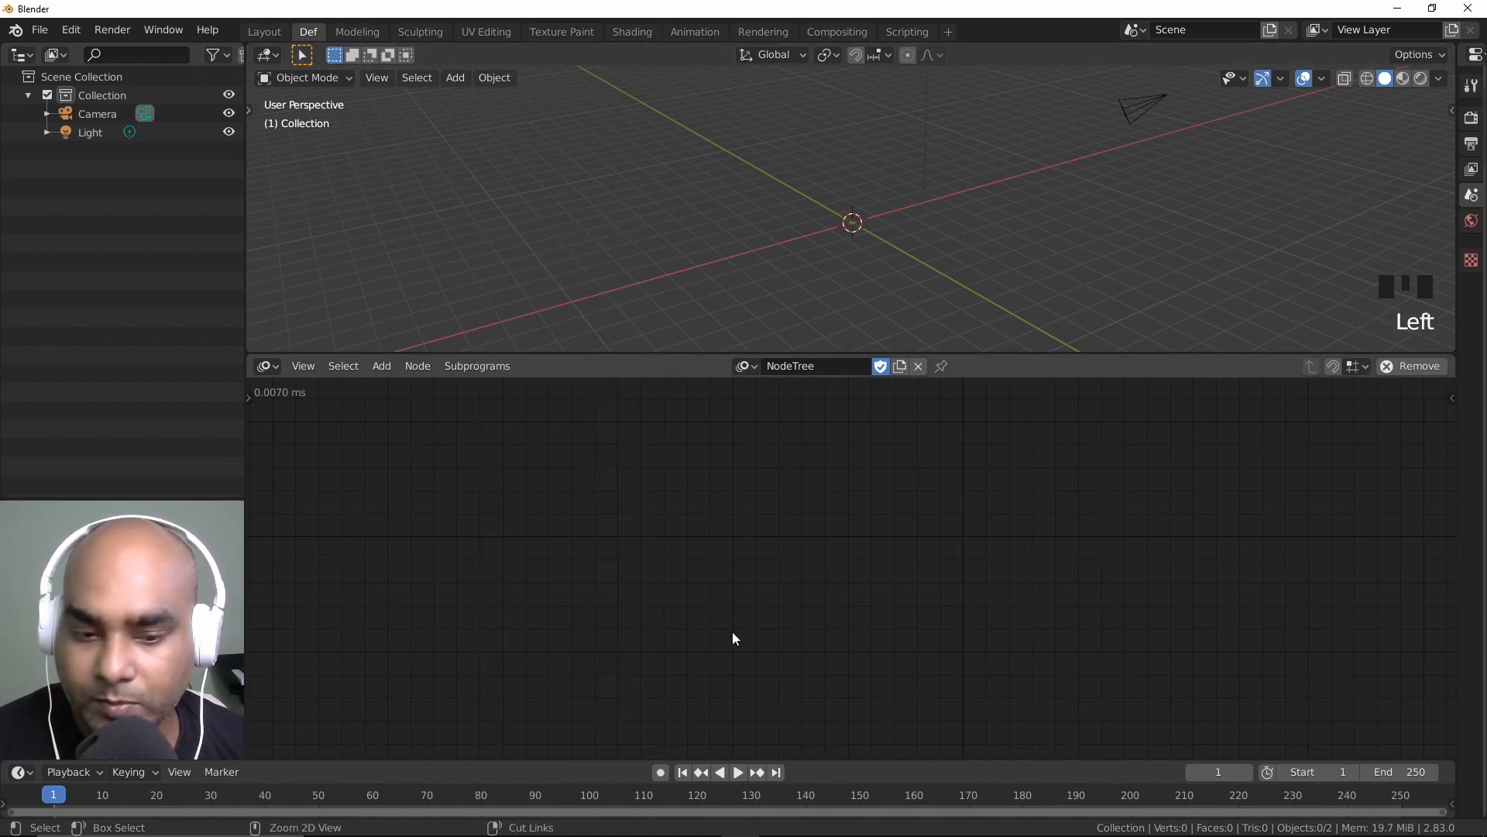
key("ctrl+a")
type("loop")
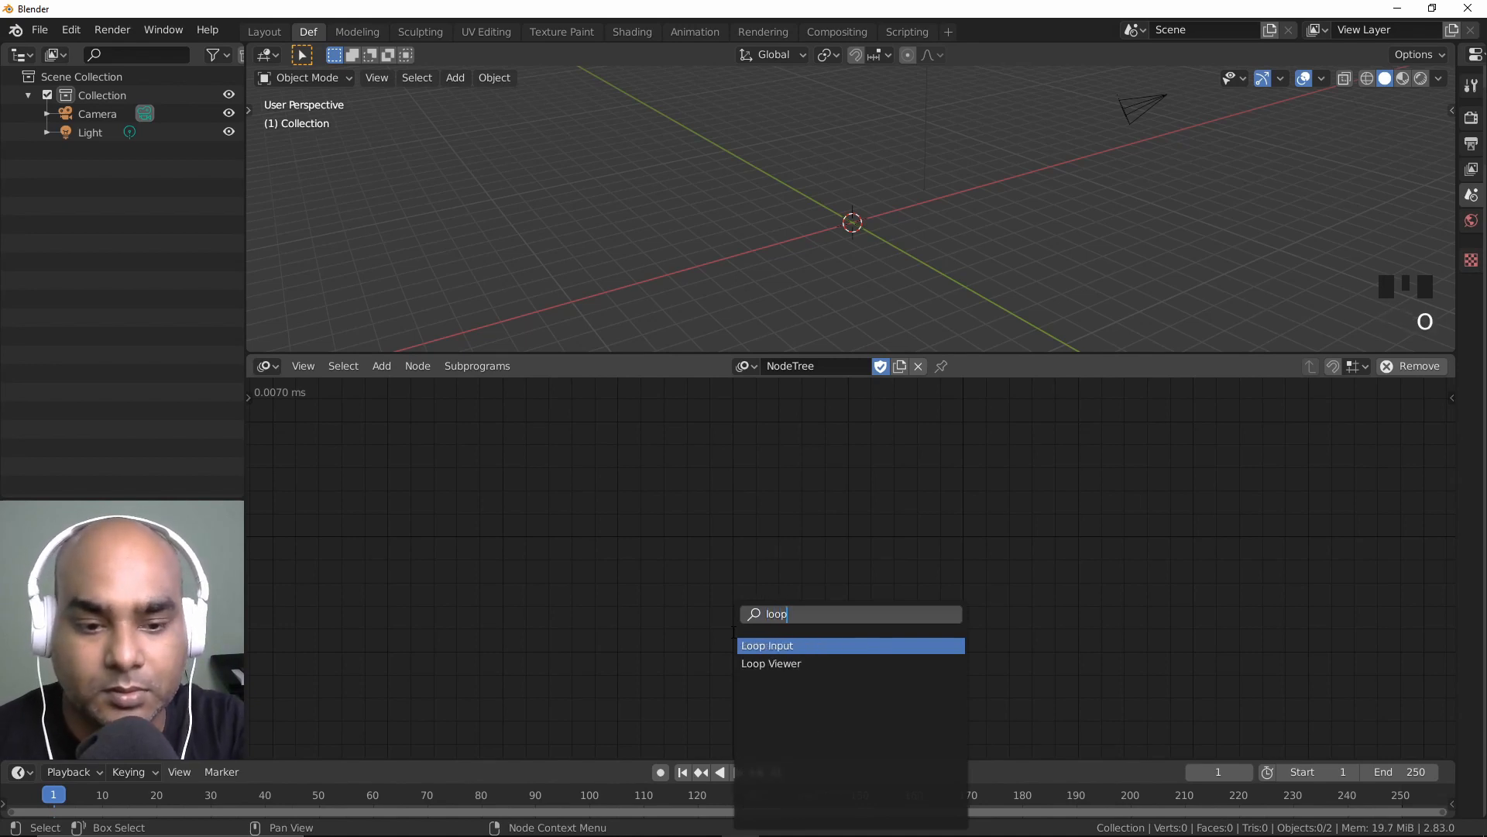
key("Return")
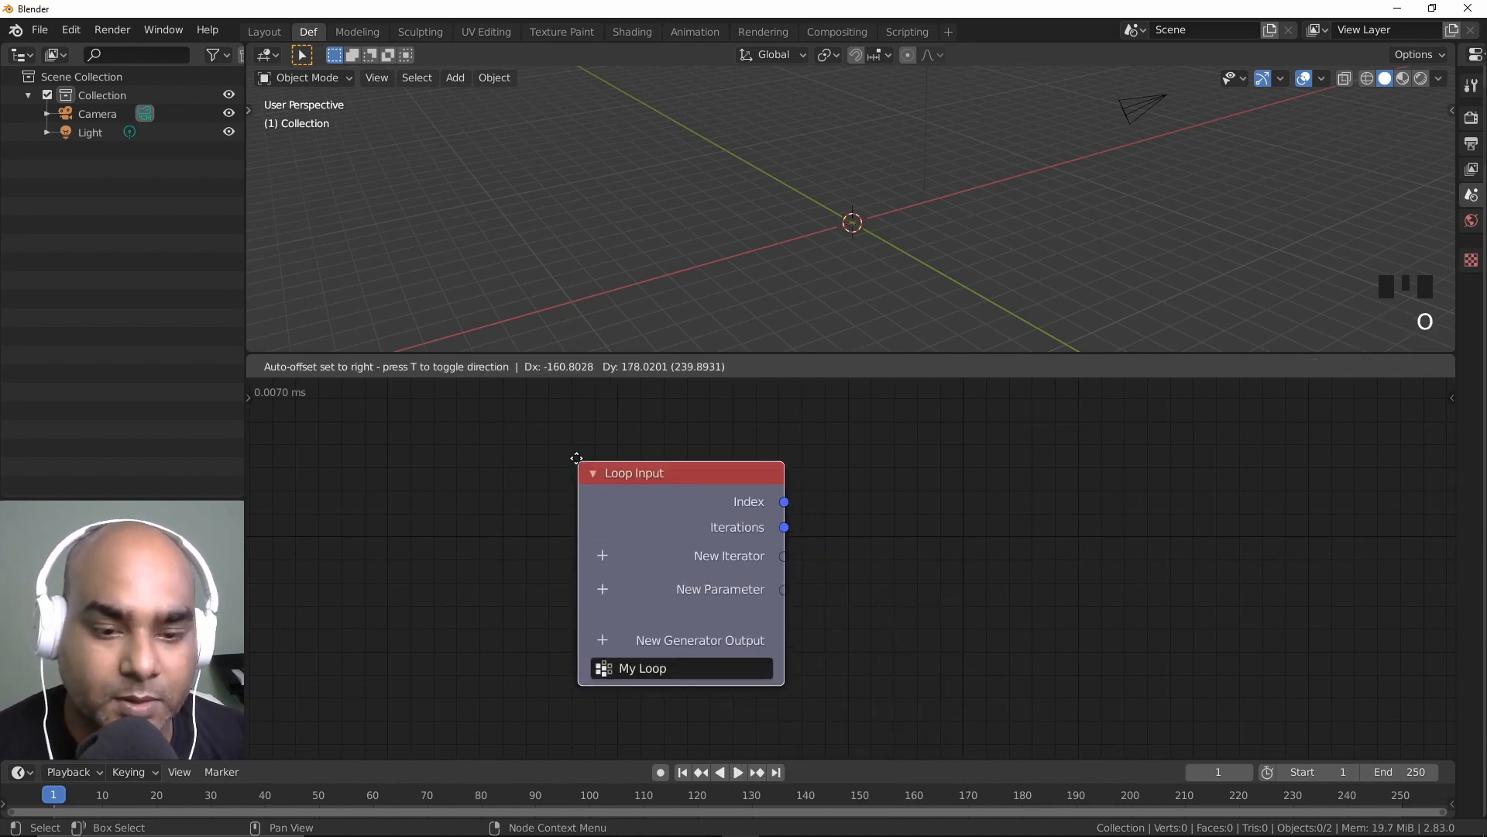
left_click(540, 447)
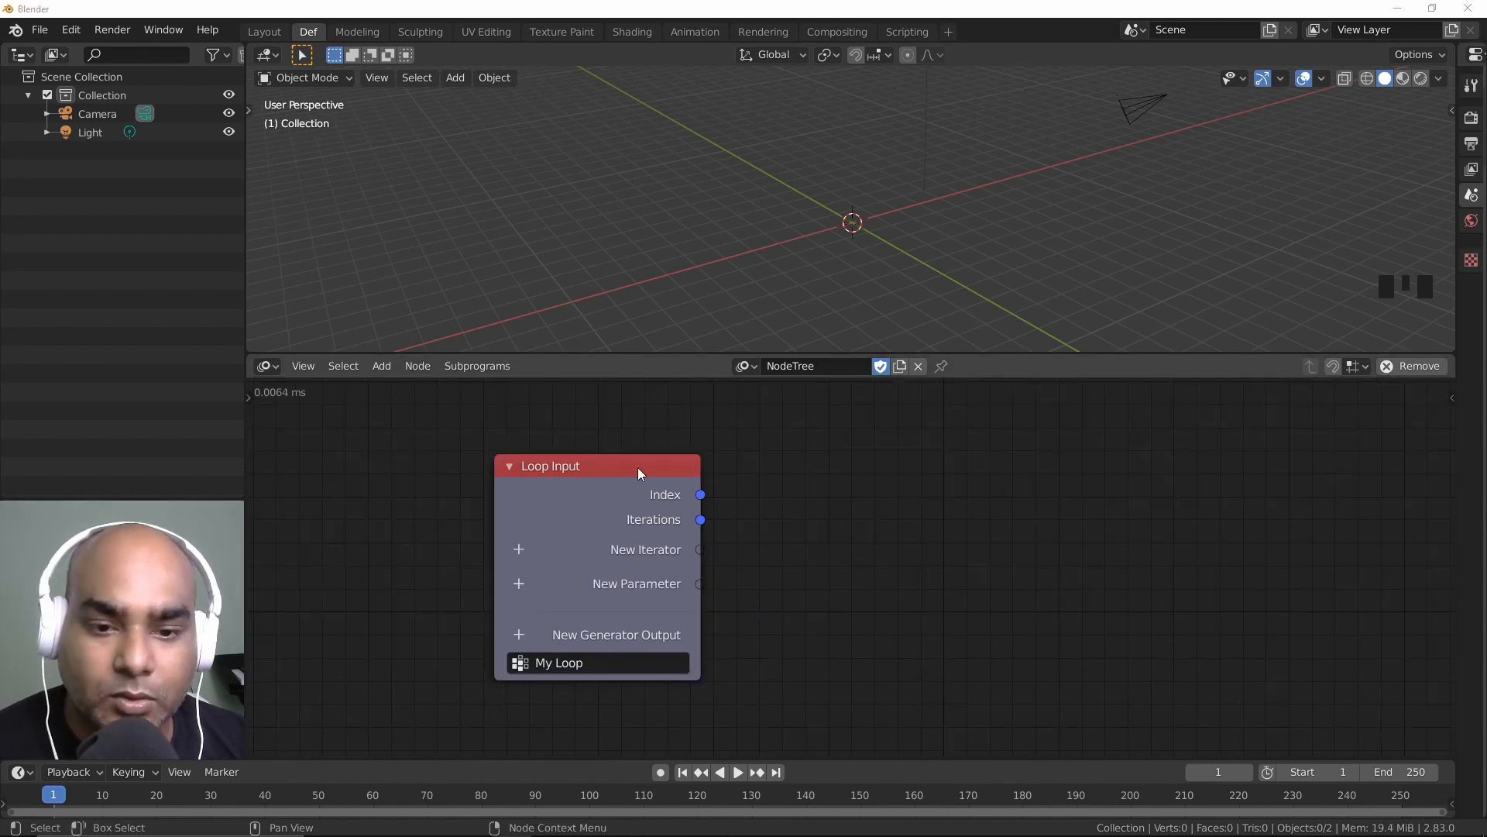
left_click_drag(639, 467, 650, 459)
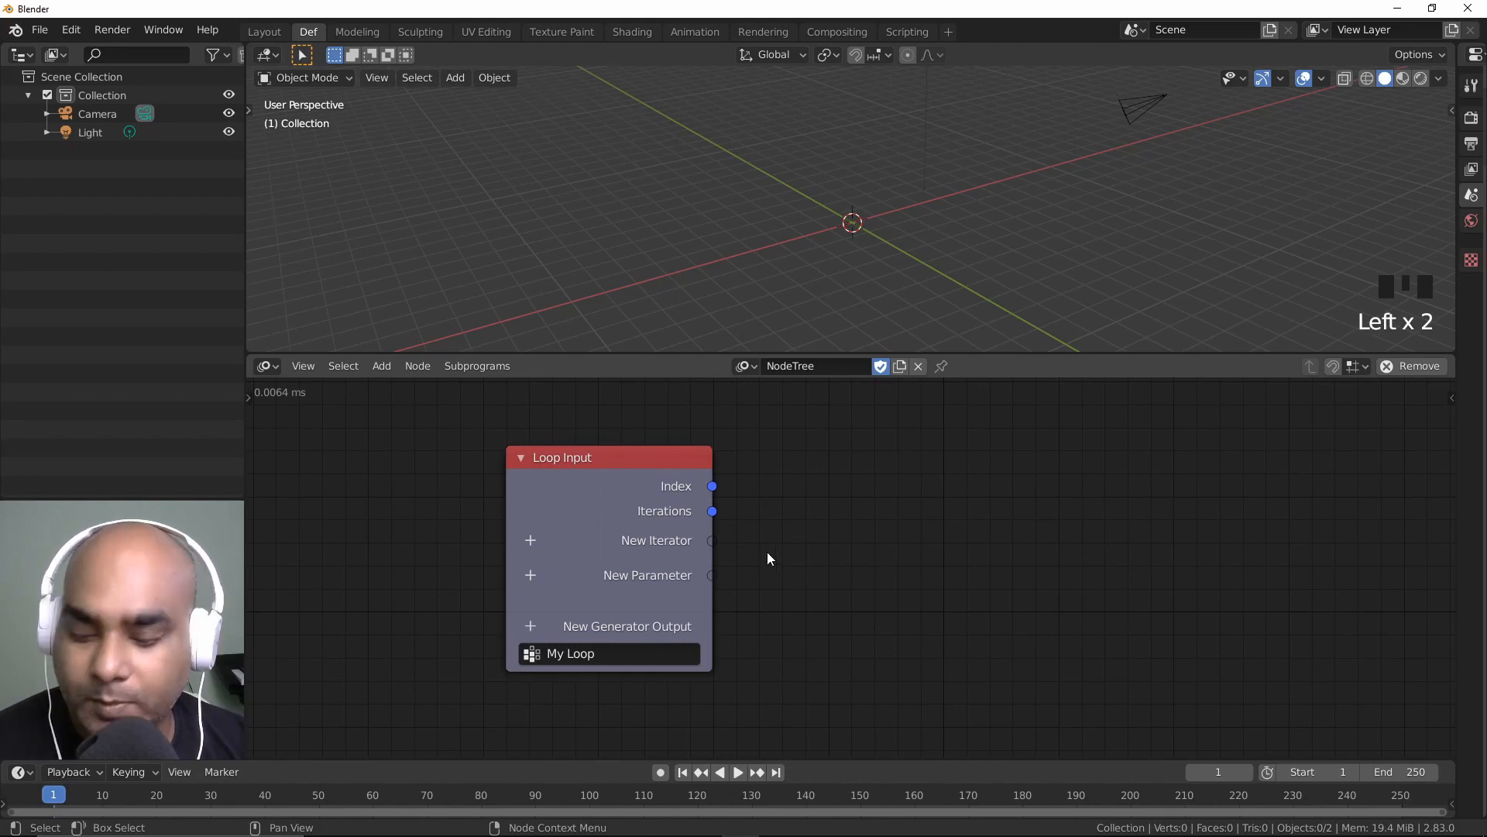
Step: Add a Random Number node to the right of the Loop Input node
left_click(805, 574)
key("ctrl+a")
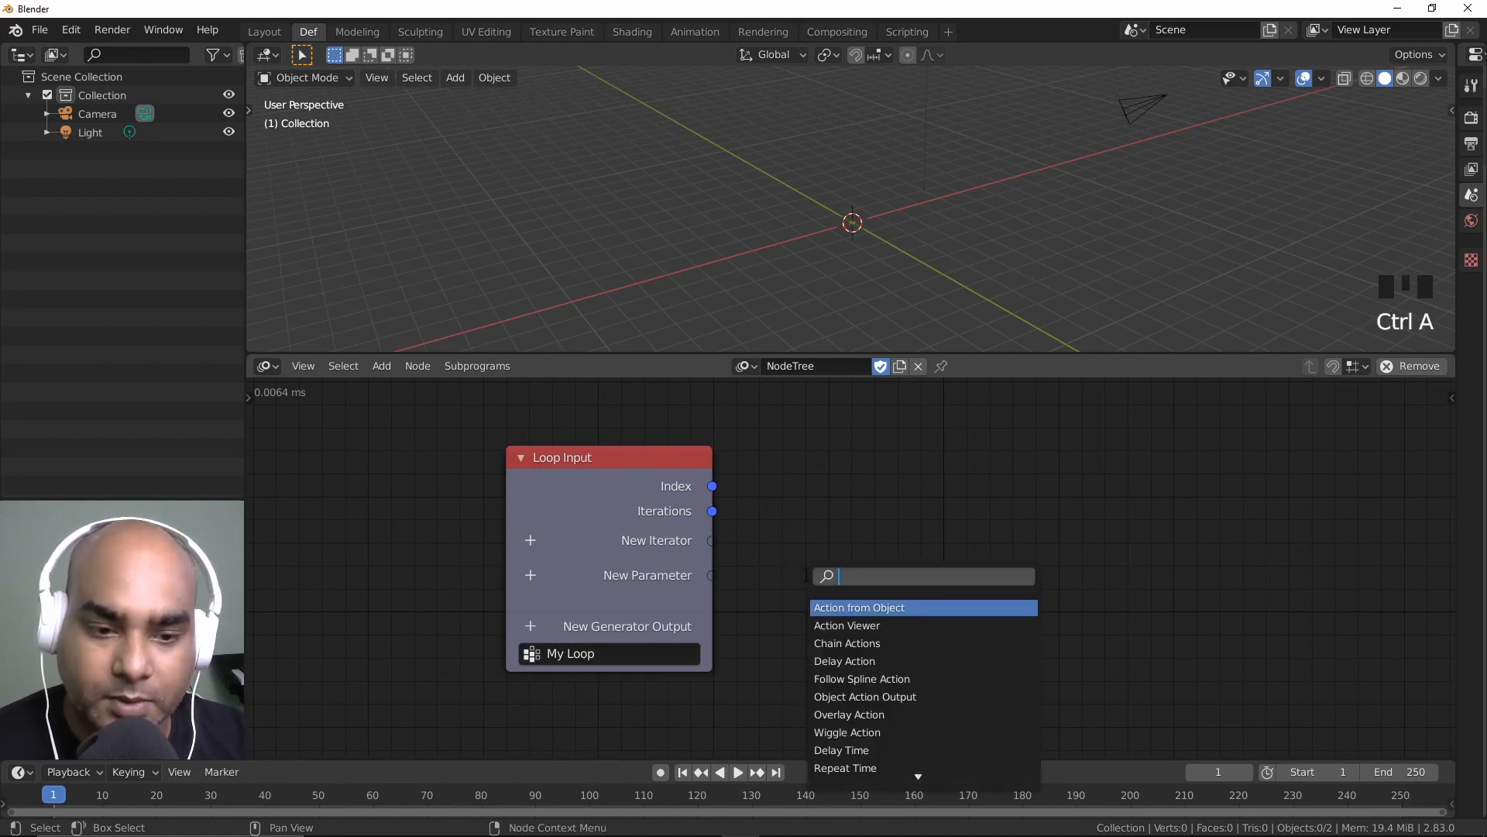
type("rano")
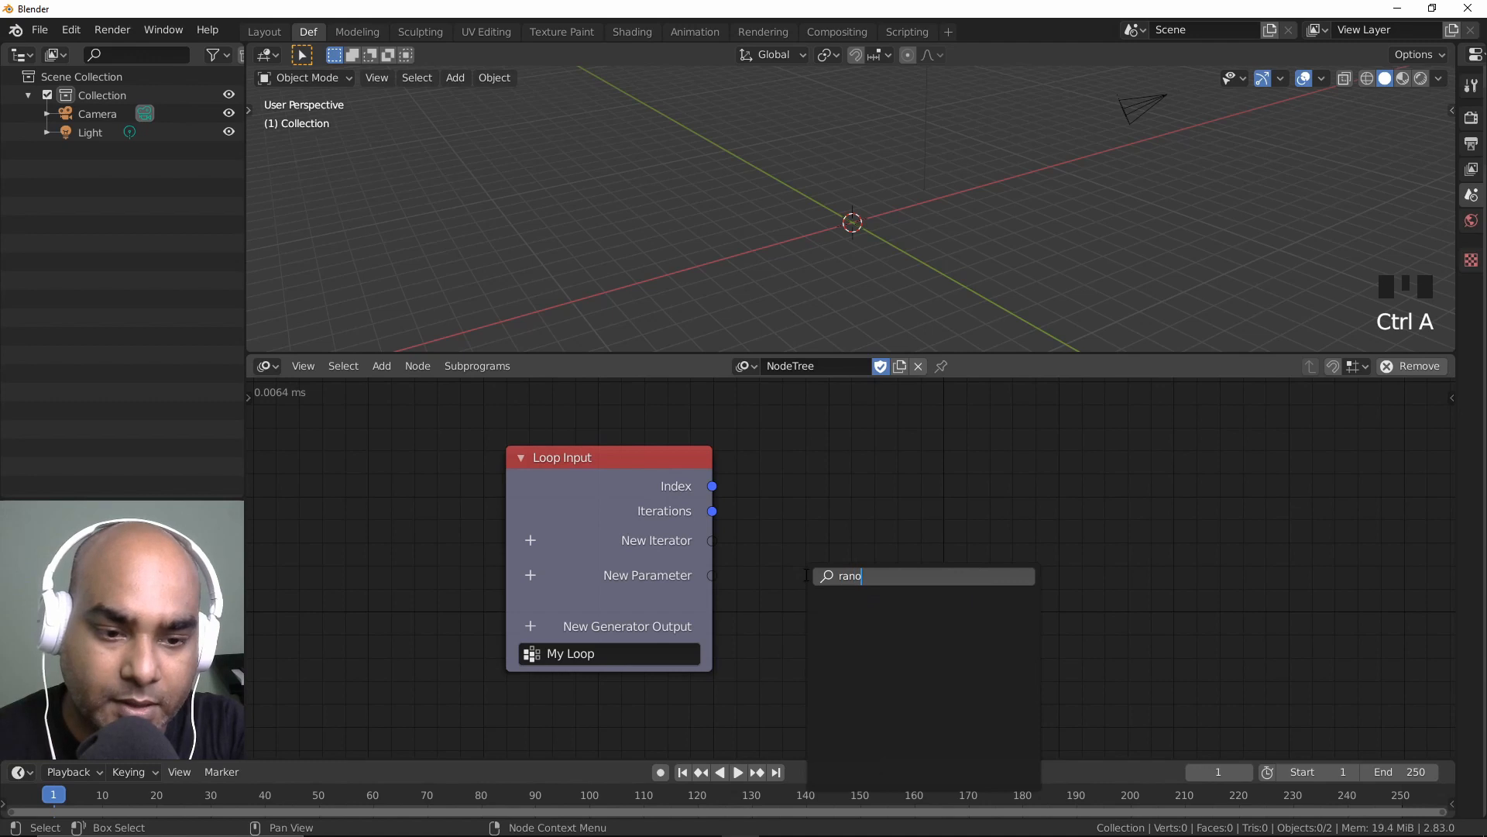
key("BackSpace")
type("dom")
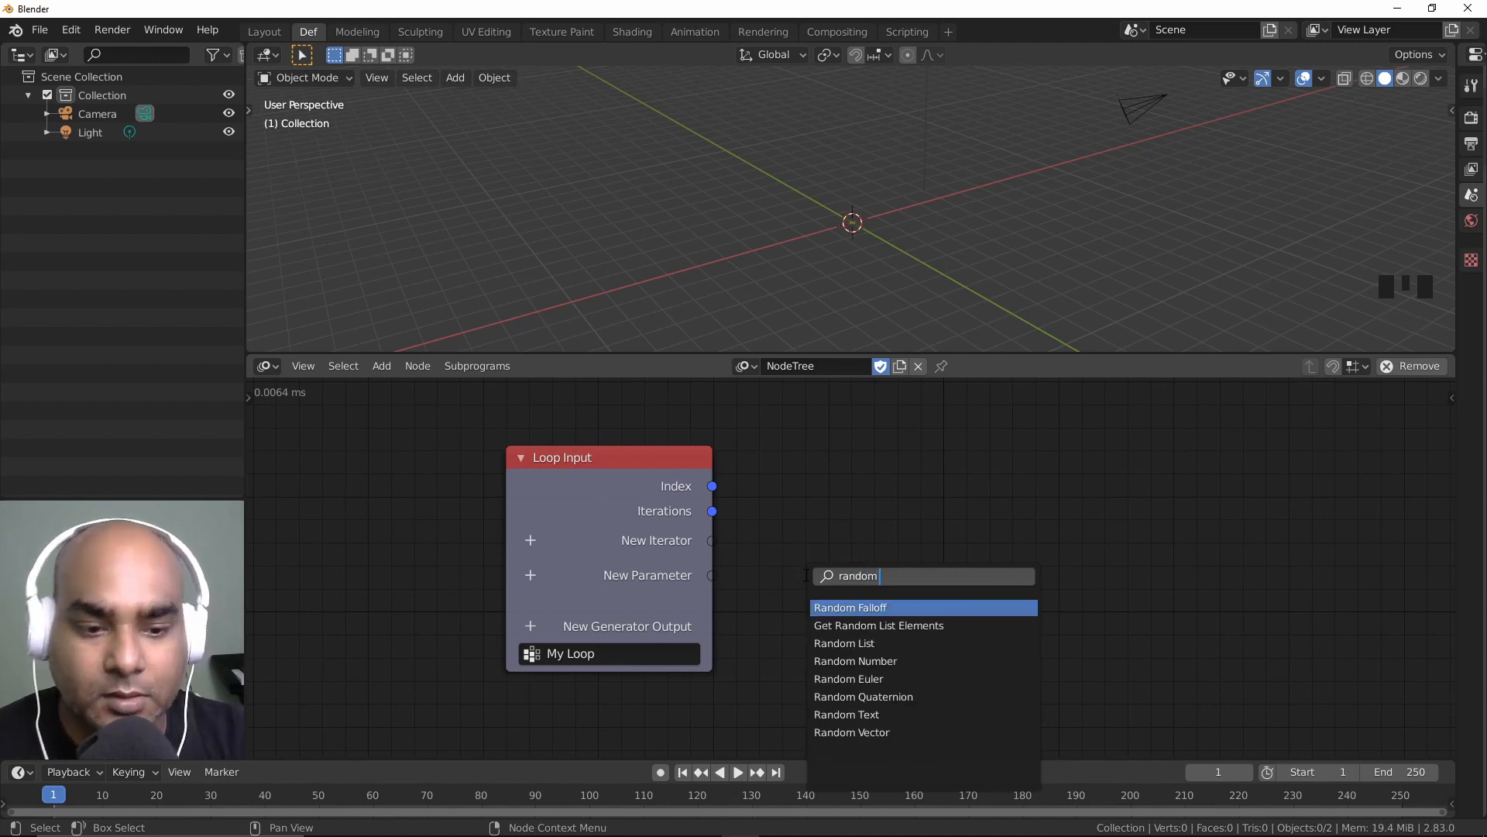
left_click(820, 661)
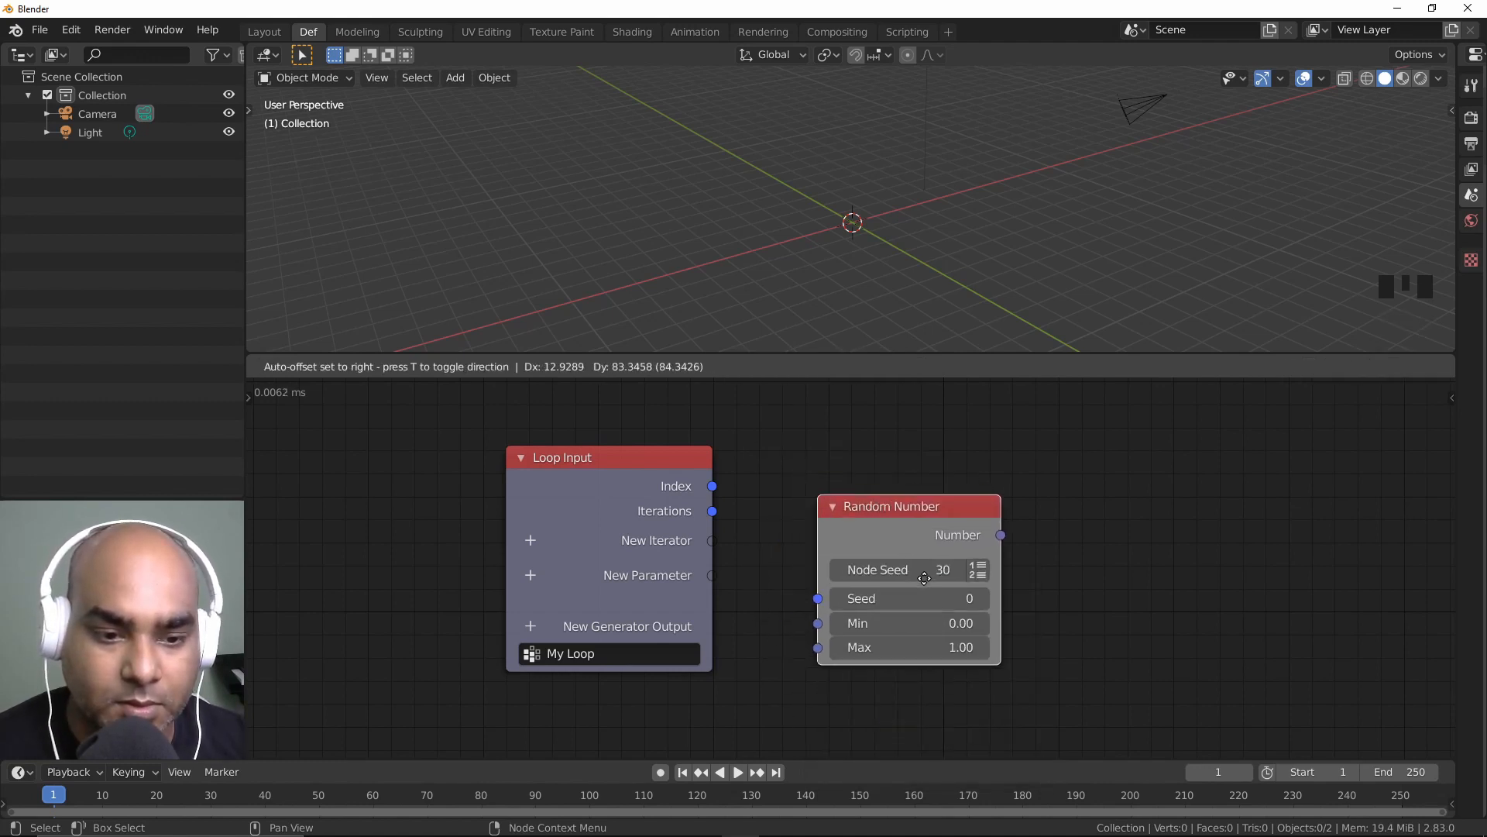
left_click(810, 601)
middle_click_drag(1048, 508, 929, 500)
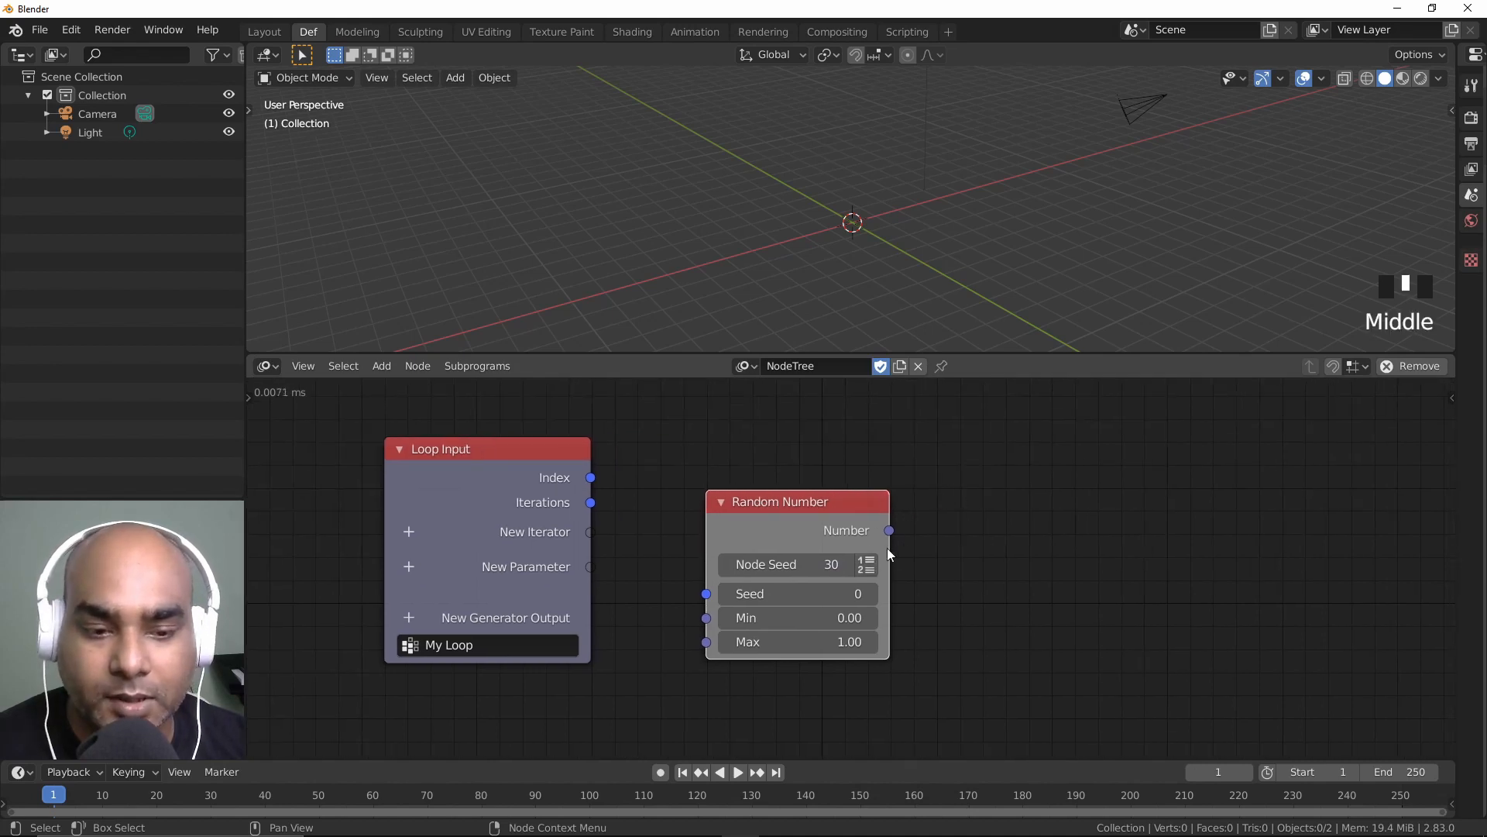
Step: Connect the Loop Input's Index output to the Random Number's Seed input and adjust the Random Number node's placement
left_click_drag(809, 503, 829, 493)
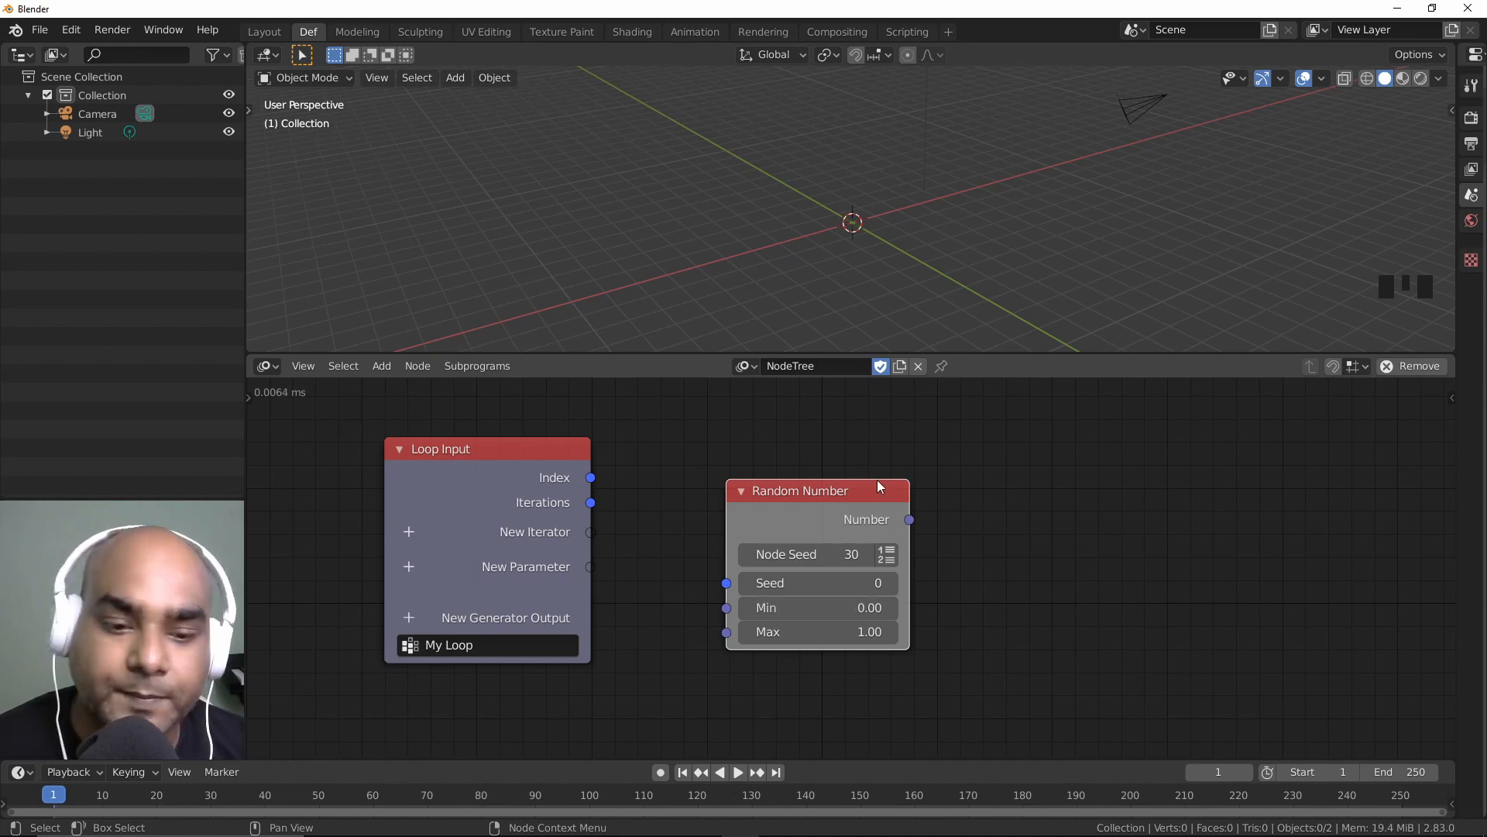
left_click_drag(849, 515, 837, 507)
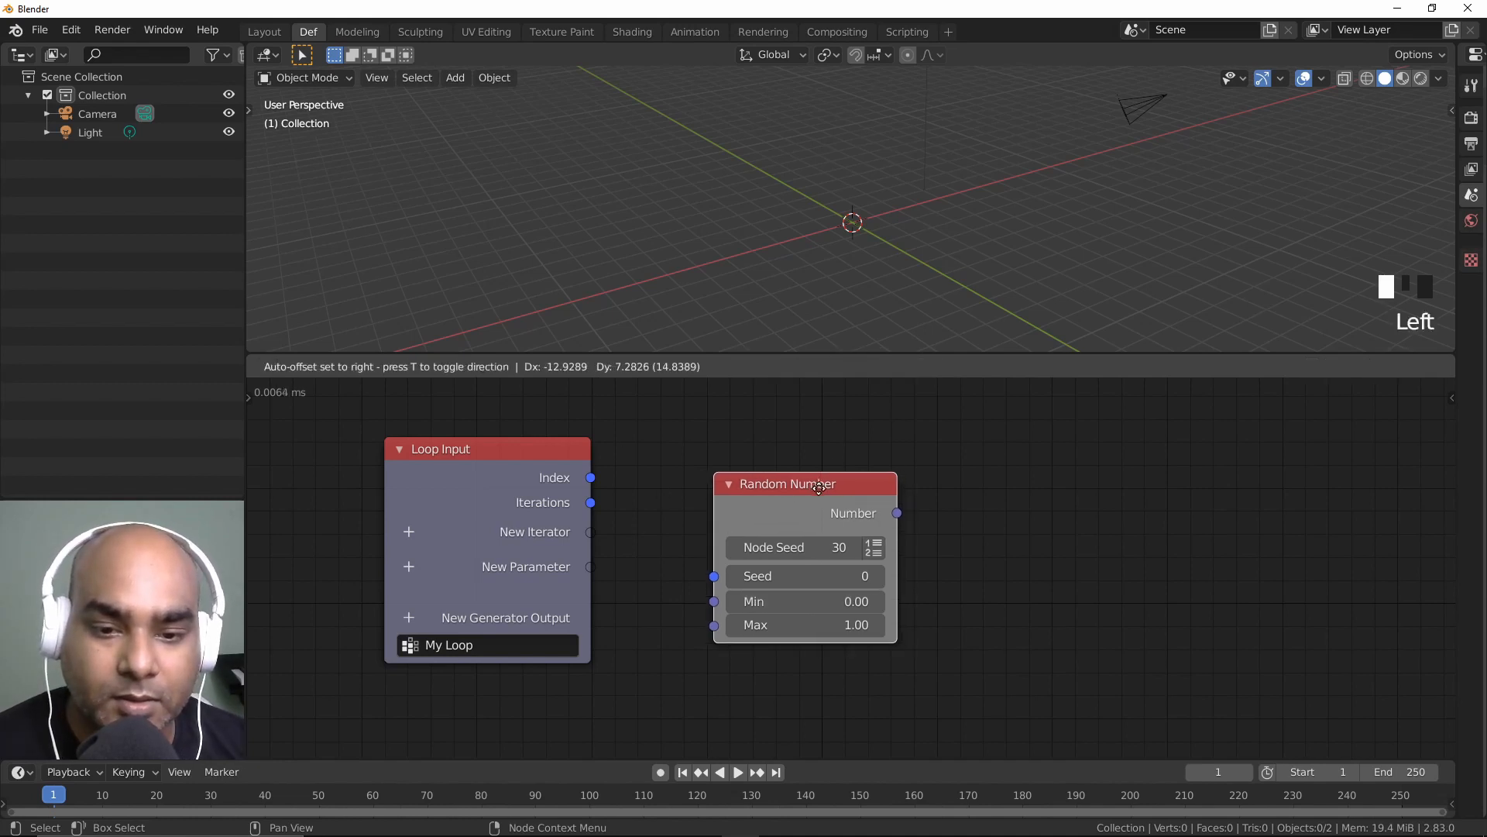
left_click_drag(591, 477, 727, 575)
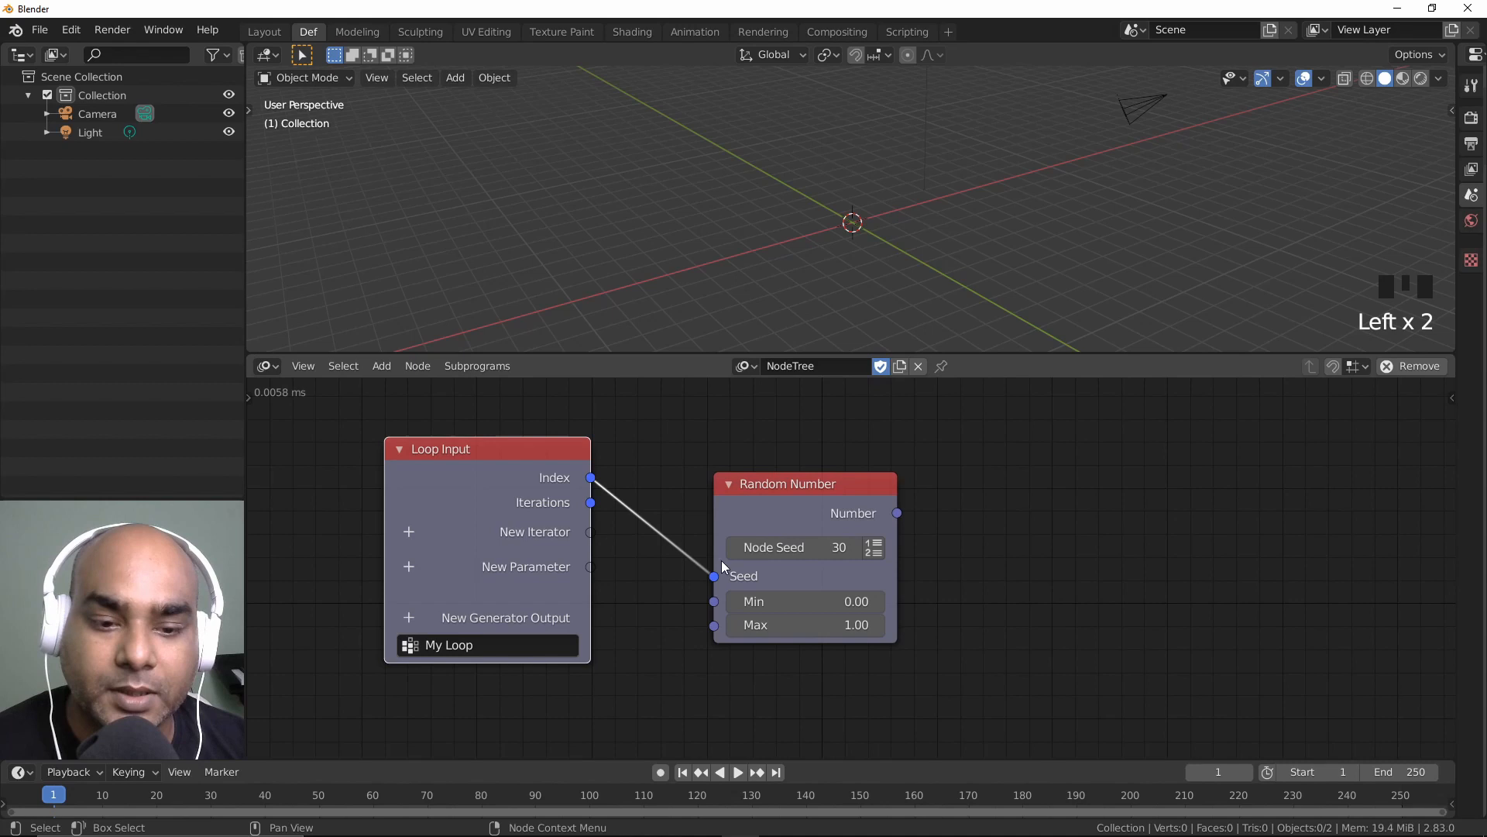
left_click_drag(843, 504, 821, 504)
Step: Create an Invoke Subprogram node for My Loop from the Loop Input and place it to the left of that node
middle_click_drag(703, 464, 785, 509)
scroll(796, 503, "down", 3)
left_click(657, 514)
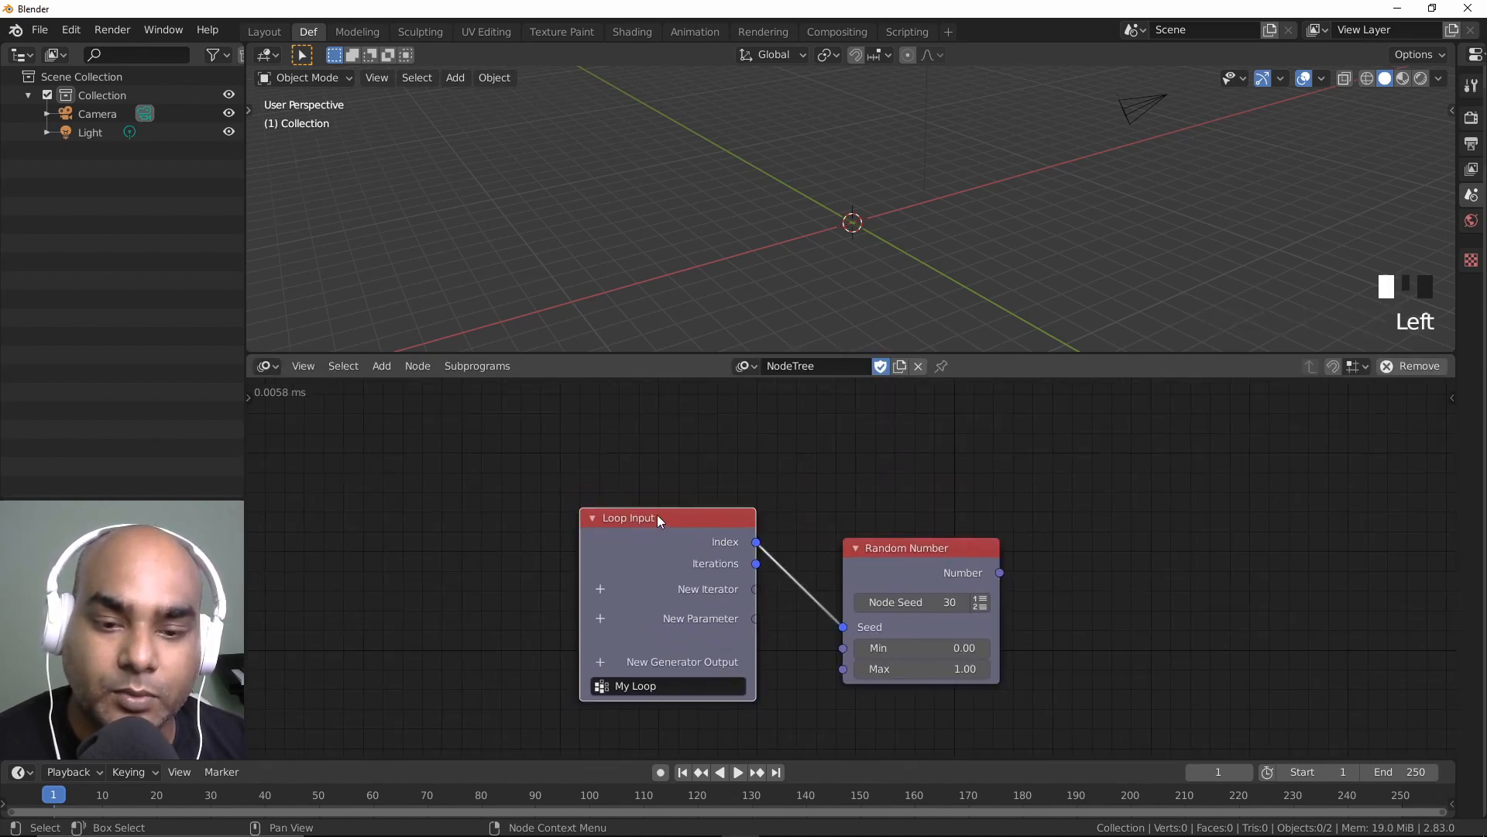
key("w")
left_click(844, 511)
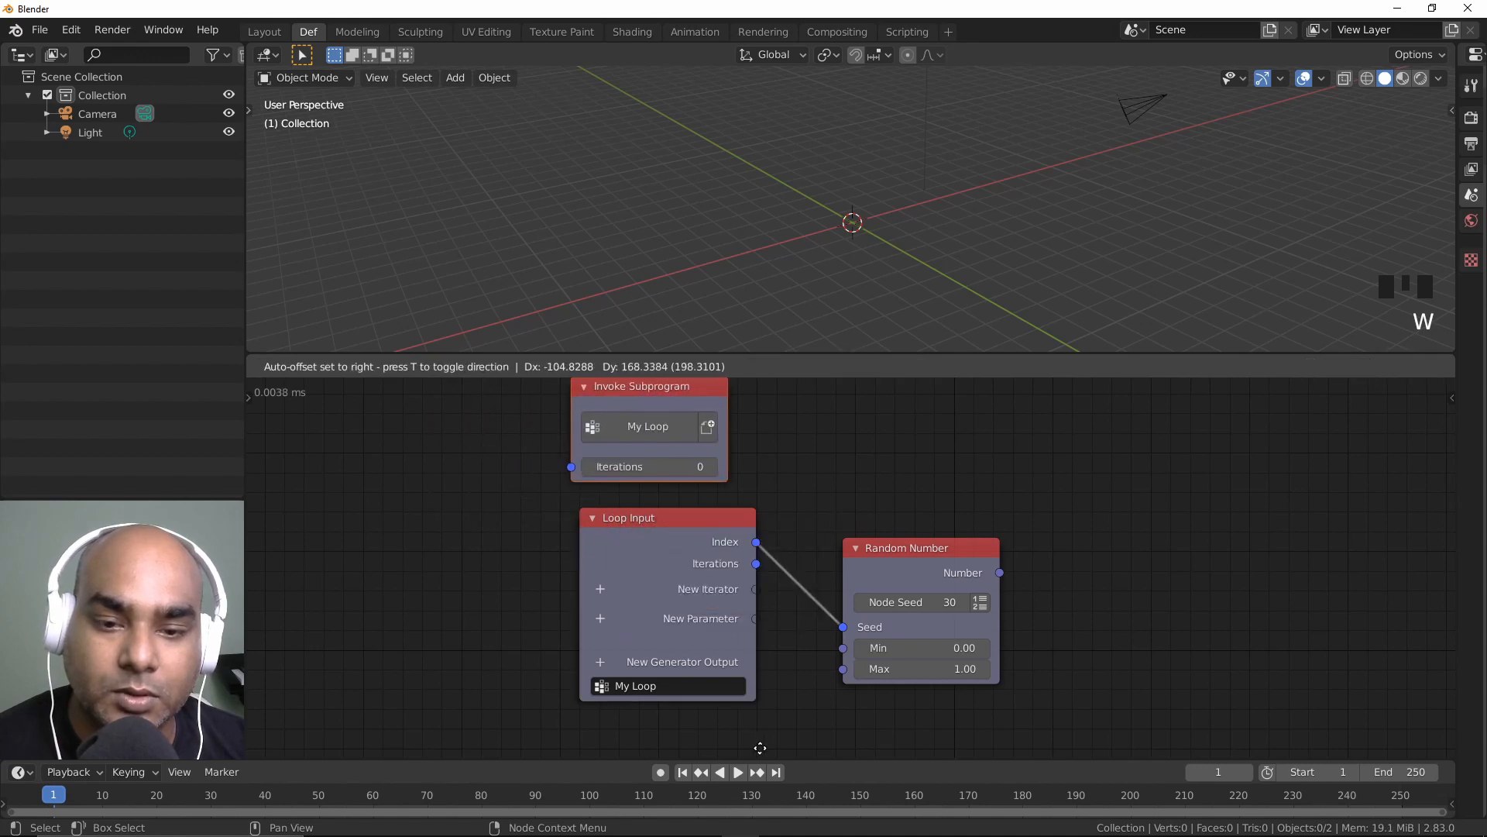
left_click(784, 383)
middle_click_drag(827, 455, 827, 464)
left_click_drag(694, 407, 448, 532)
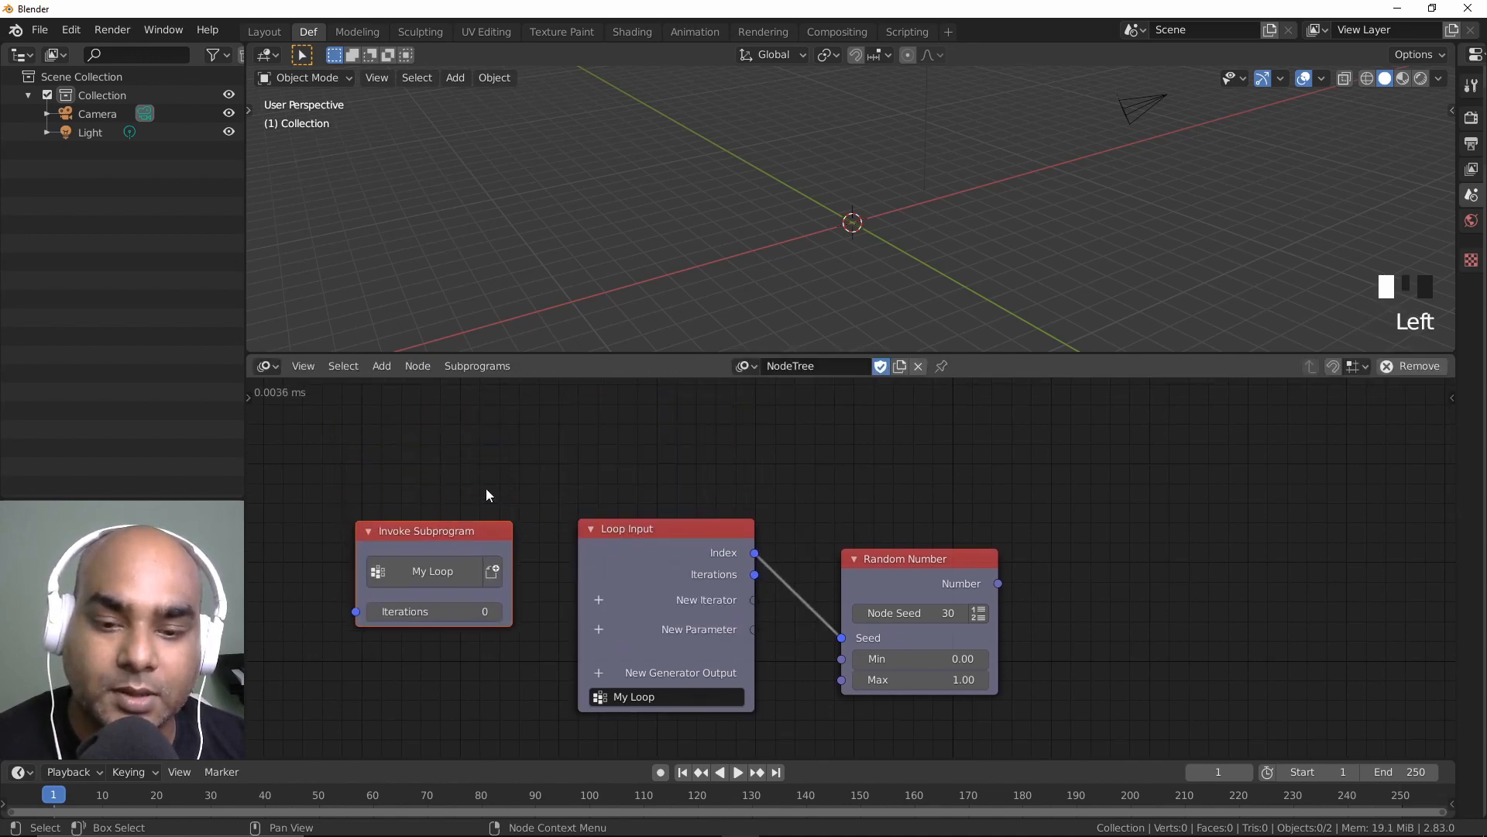
middle_click_drag(488, 495, 518, 439)
left_click_drag(504, 481, 504, 493)
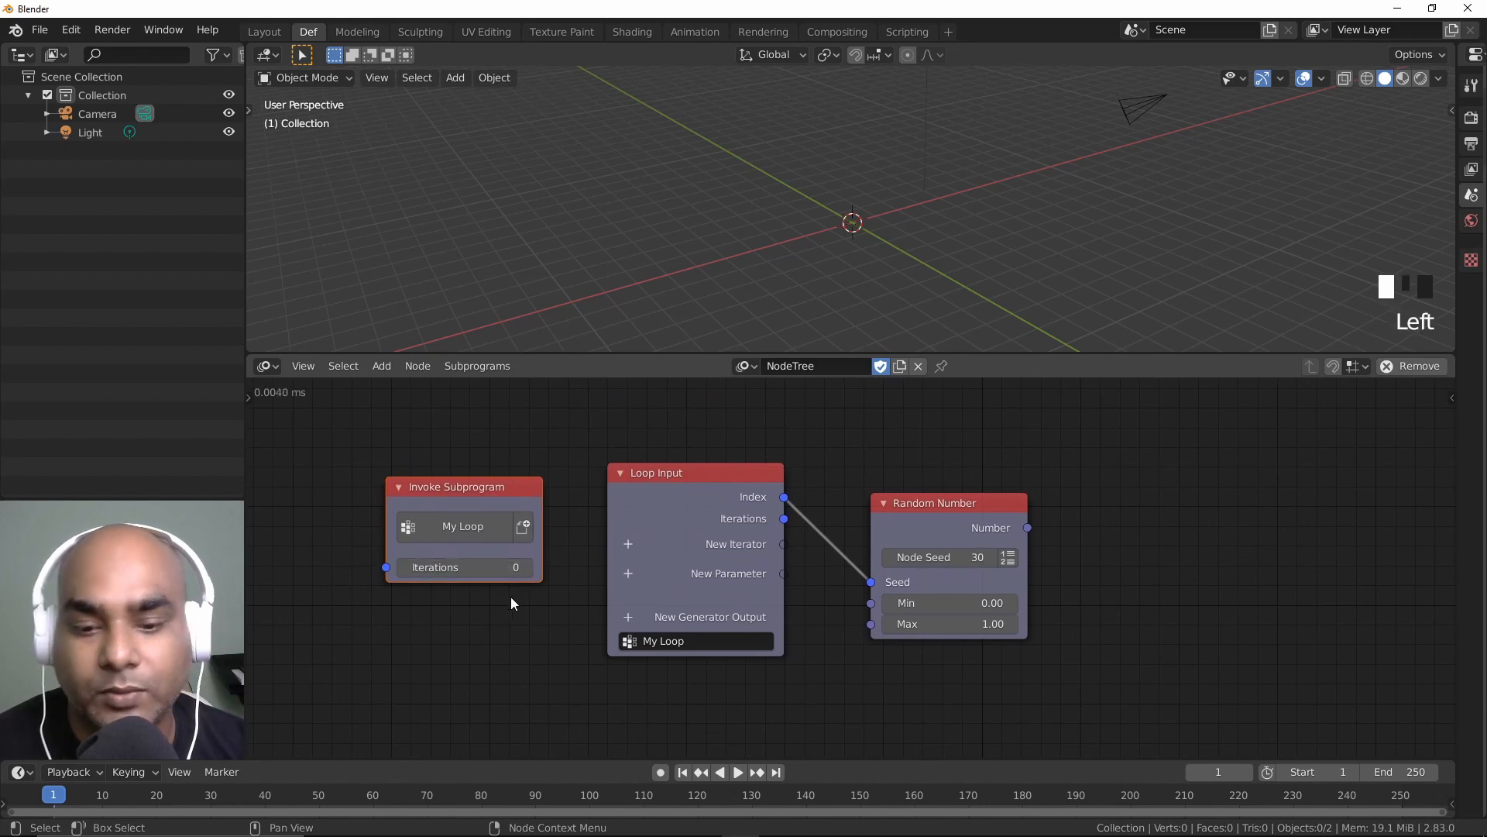
Step: Set the My Loop invoke node's Iterations to 10 and tidy the spacing of Loop Input and Random Number
left_click_drag(442, 567, 472, 567)
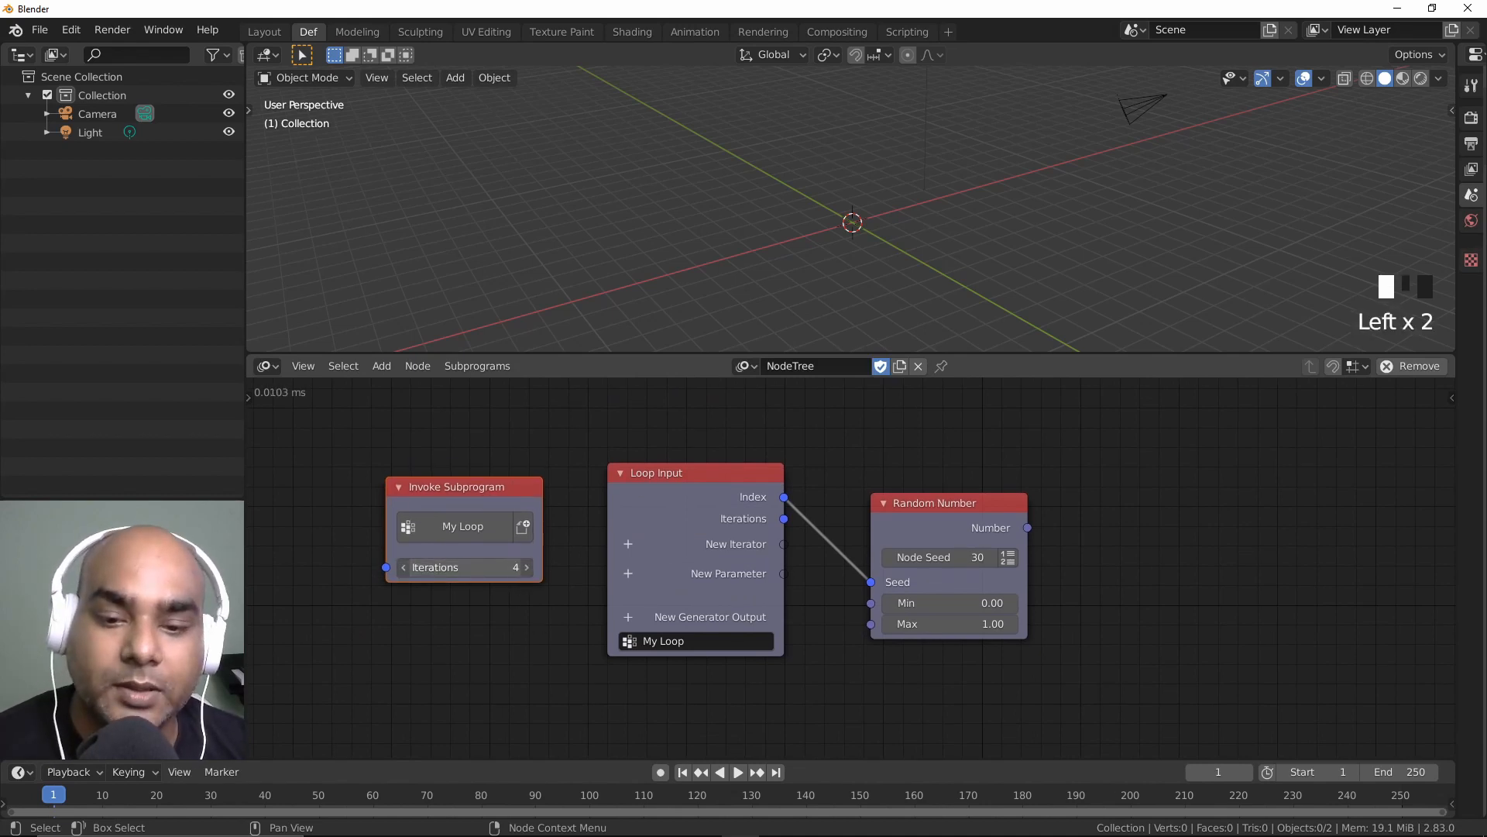
left_click(457, 645)
left_click_drag(914, 496, 898, 500)
middle_click_drag(803, 464, 757, 469)
left_click_drag(636, 485, 649, 475)
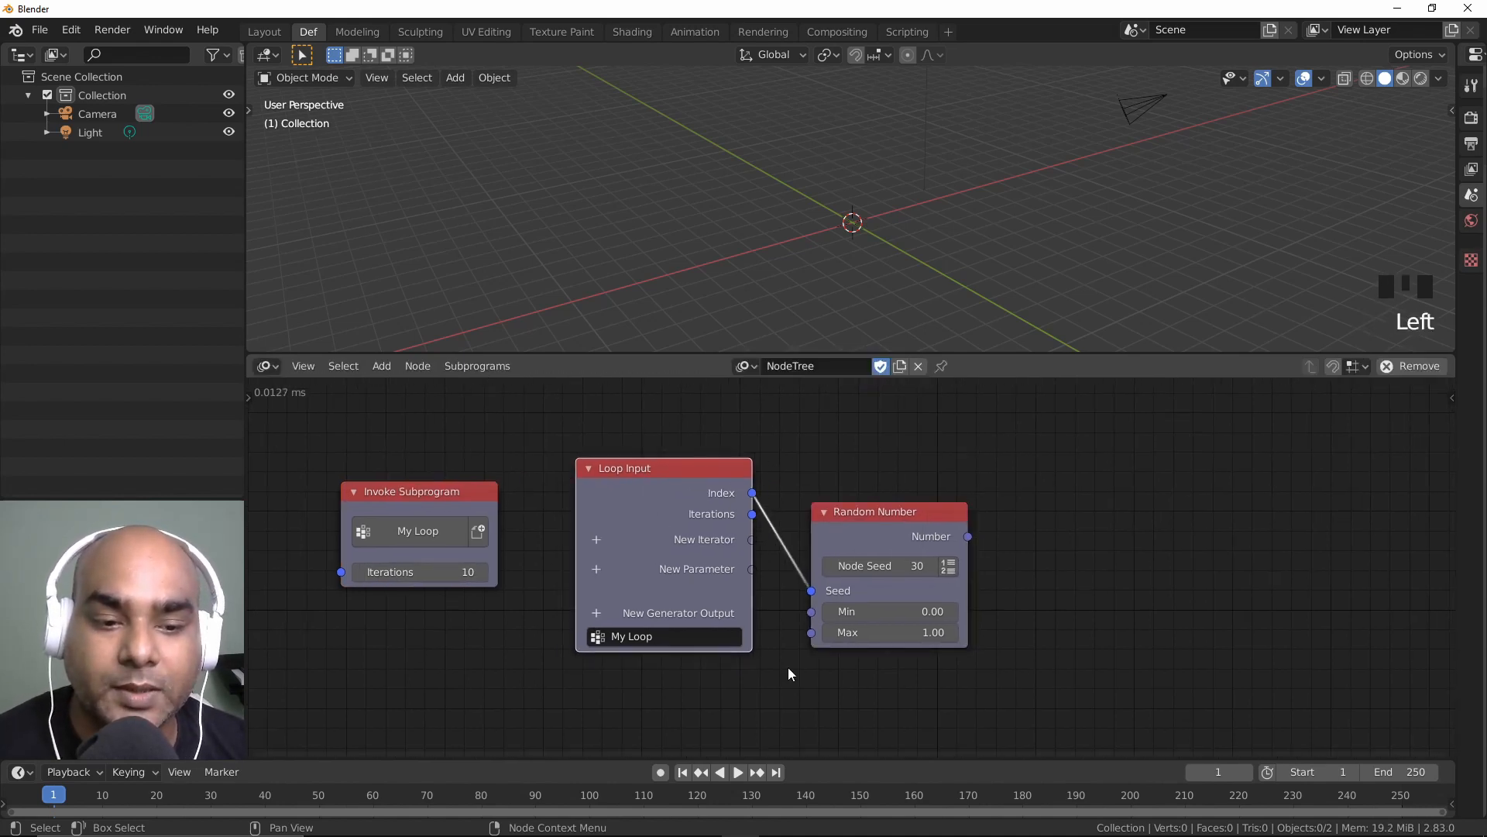
Step: Attach a regular Viewer to the Random Number output to check its value, and delete that Viewer again
left_click(880, 512)
key("w")
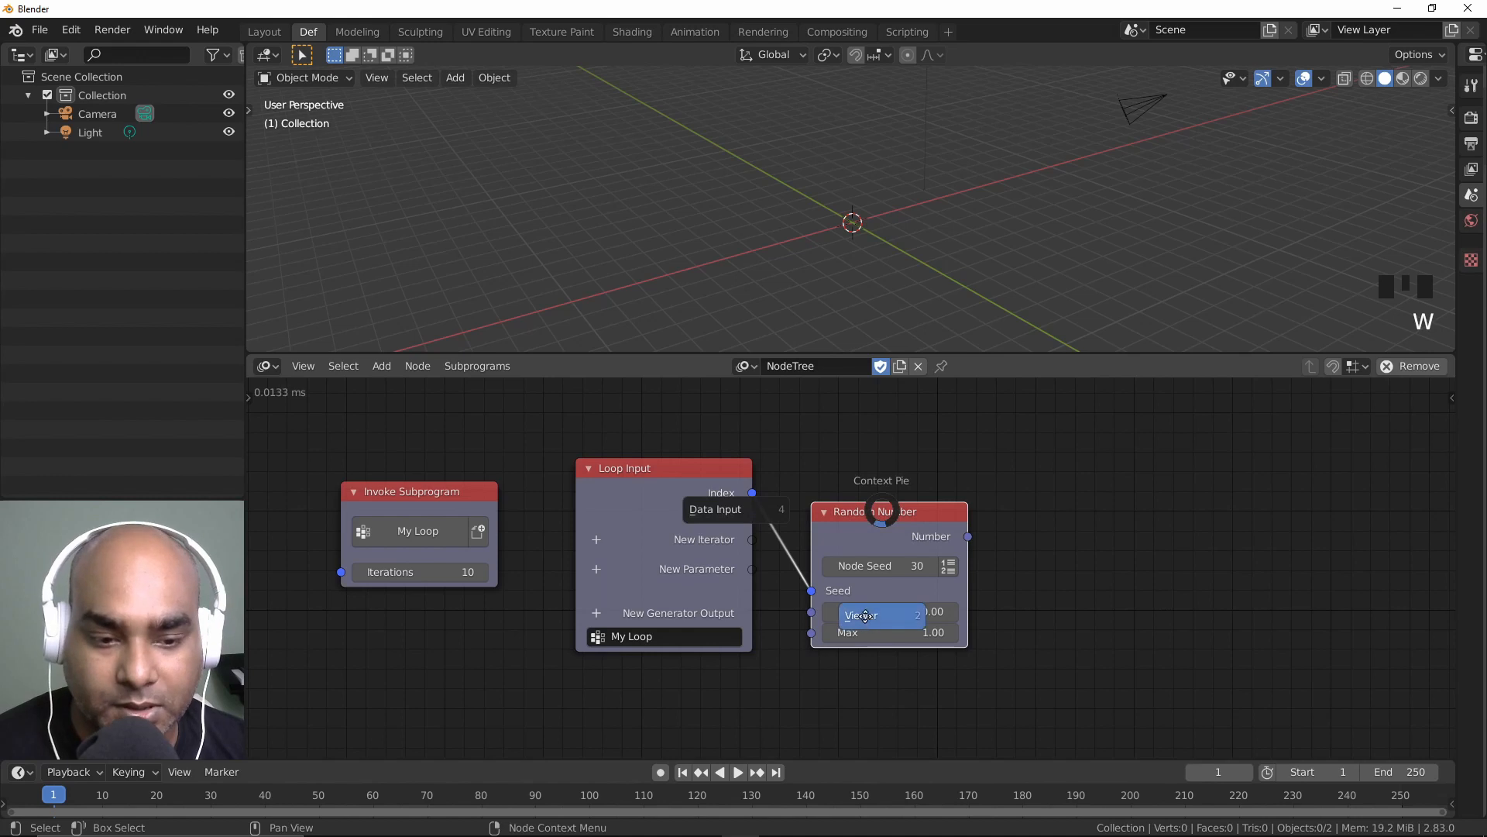
left_click(865, 616)
left_click(1066, 581)
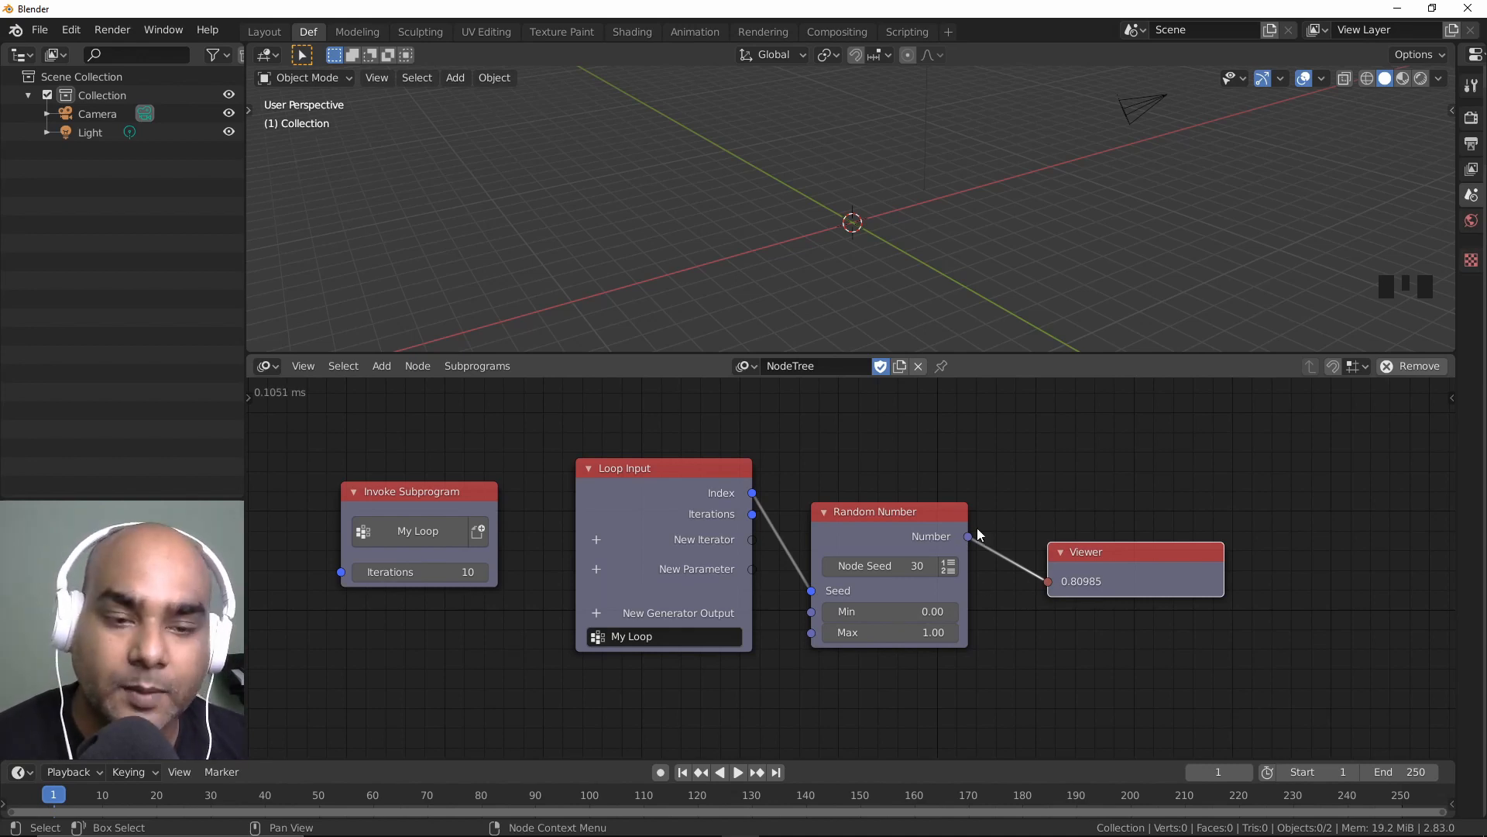
left_click(1112, 552)
key("Delete")
Step: Add a Loop Viewer node to the right of Random Number and connect the Number output to its Data input
left_click(1113, 554)
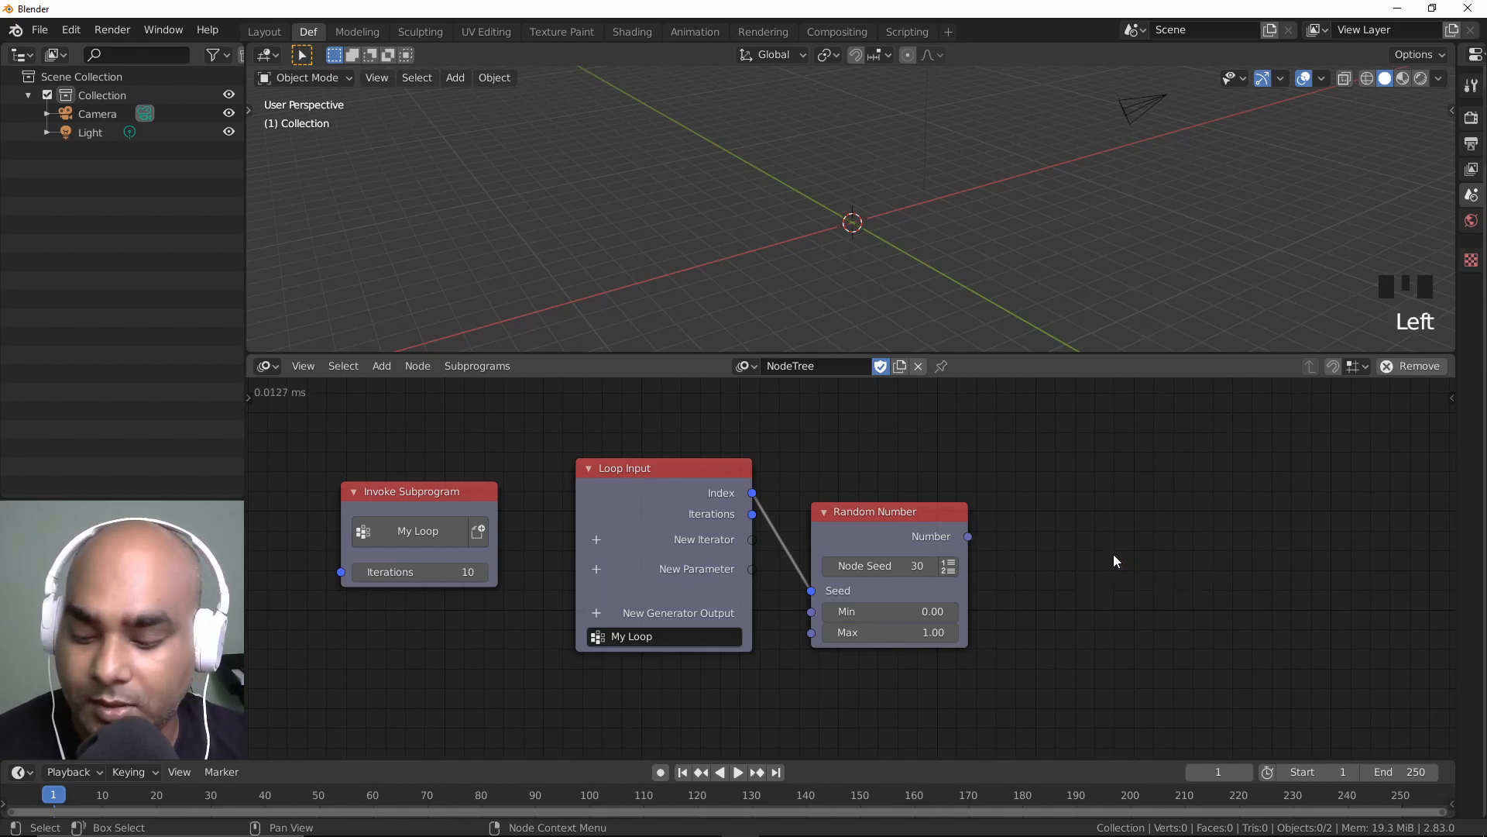
key("ctrl+a")
type("loop")
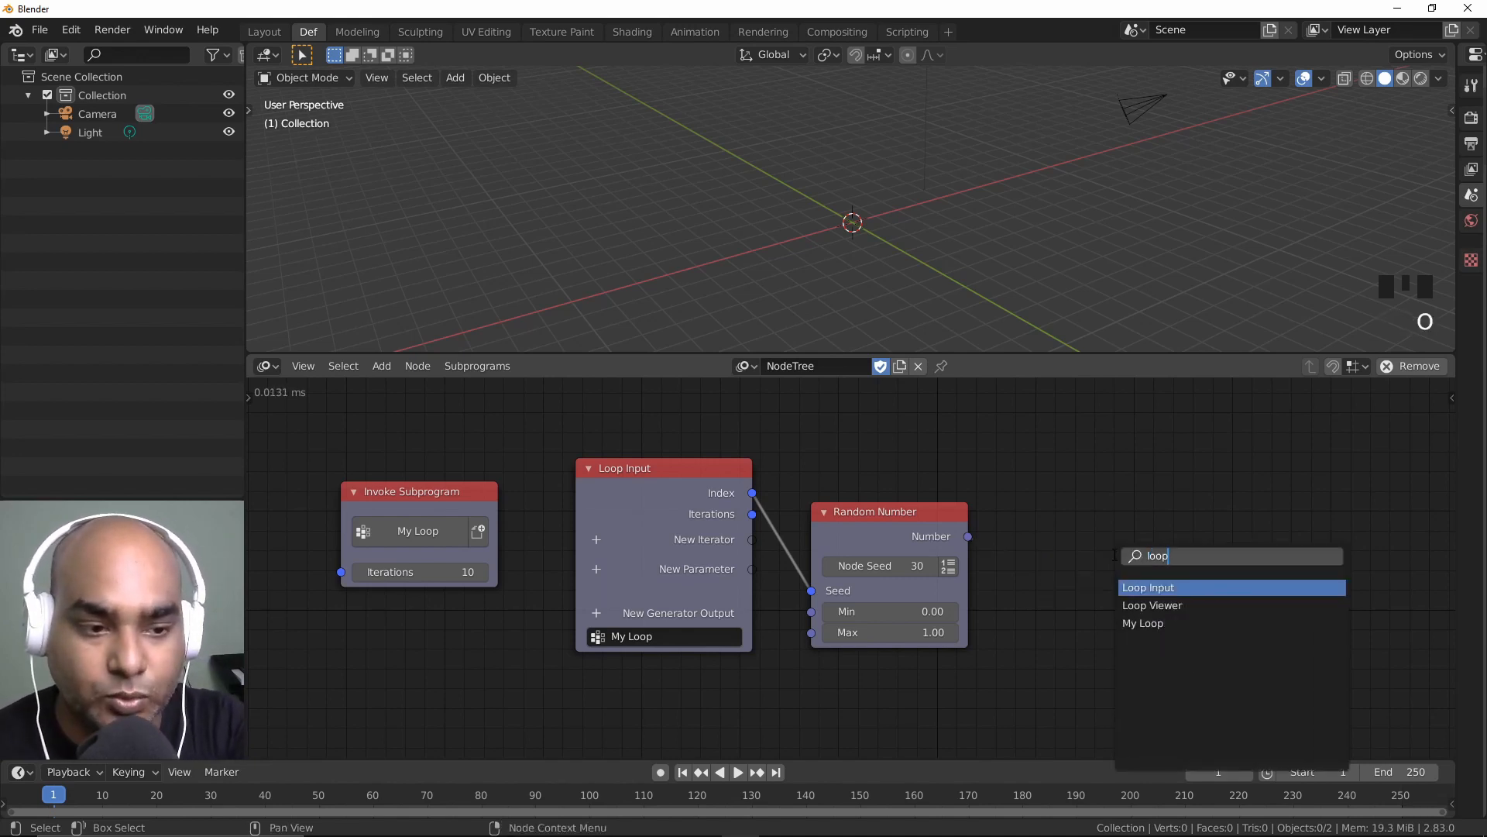
left_click(1155, 606)
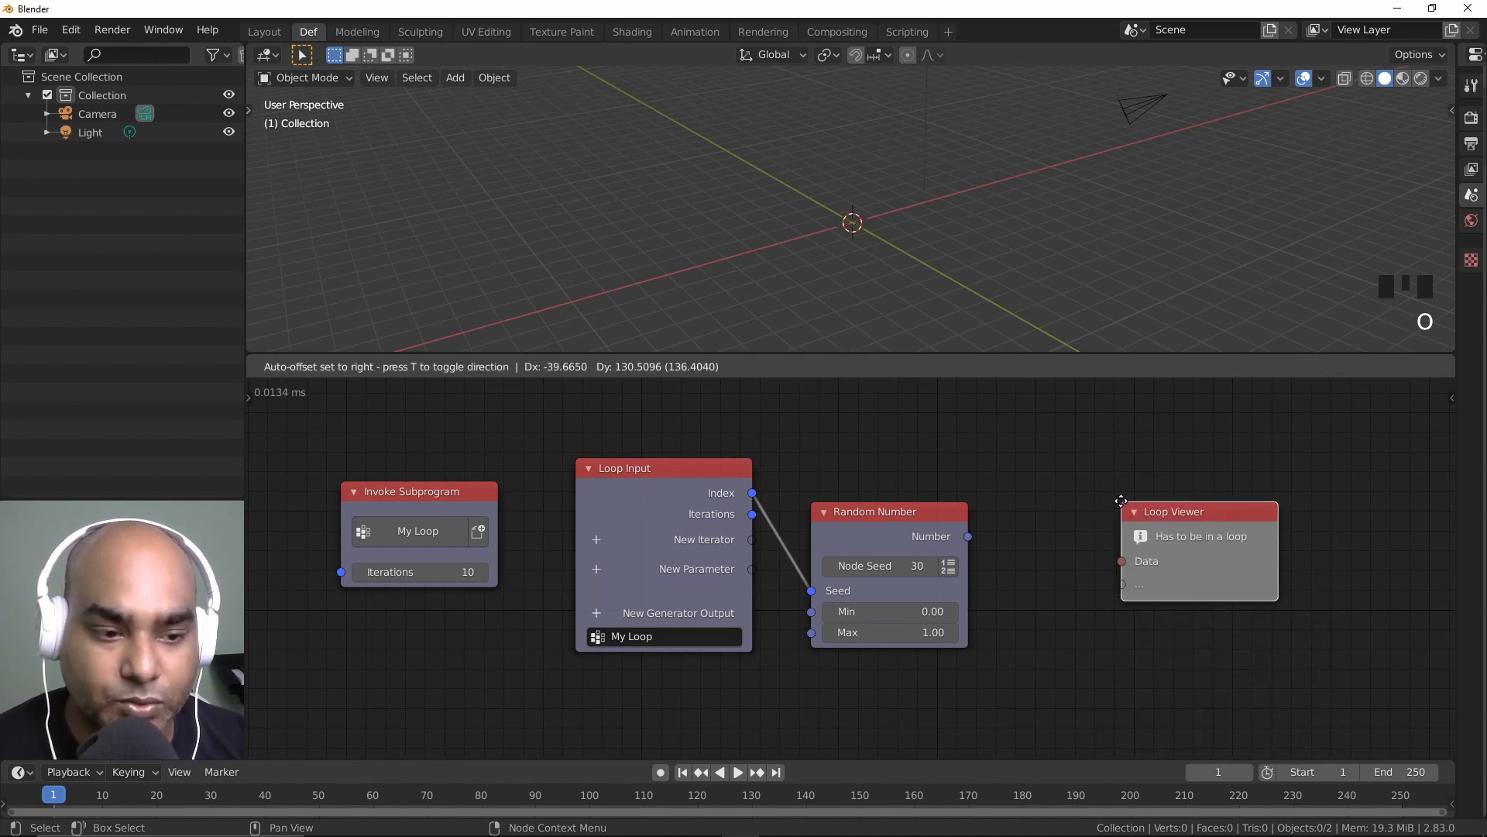
left_click(1034, 537)
left_click_drag(969, 536, 1090, 528)
middle_click_drag(1060, 471, 1101, 466)
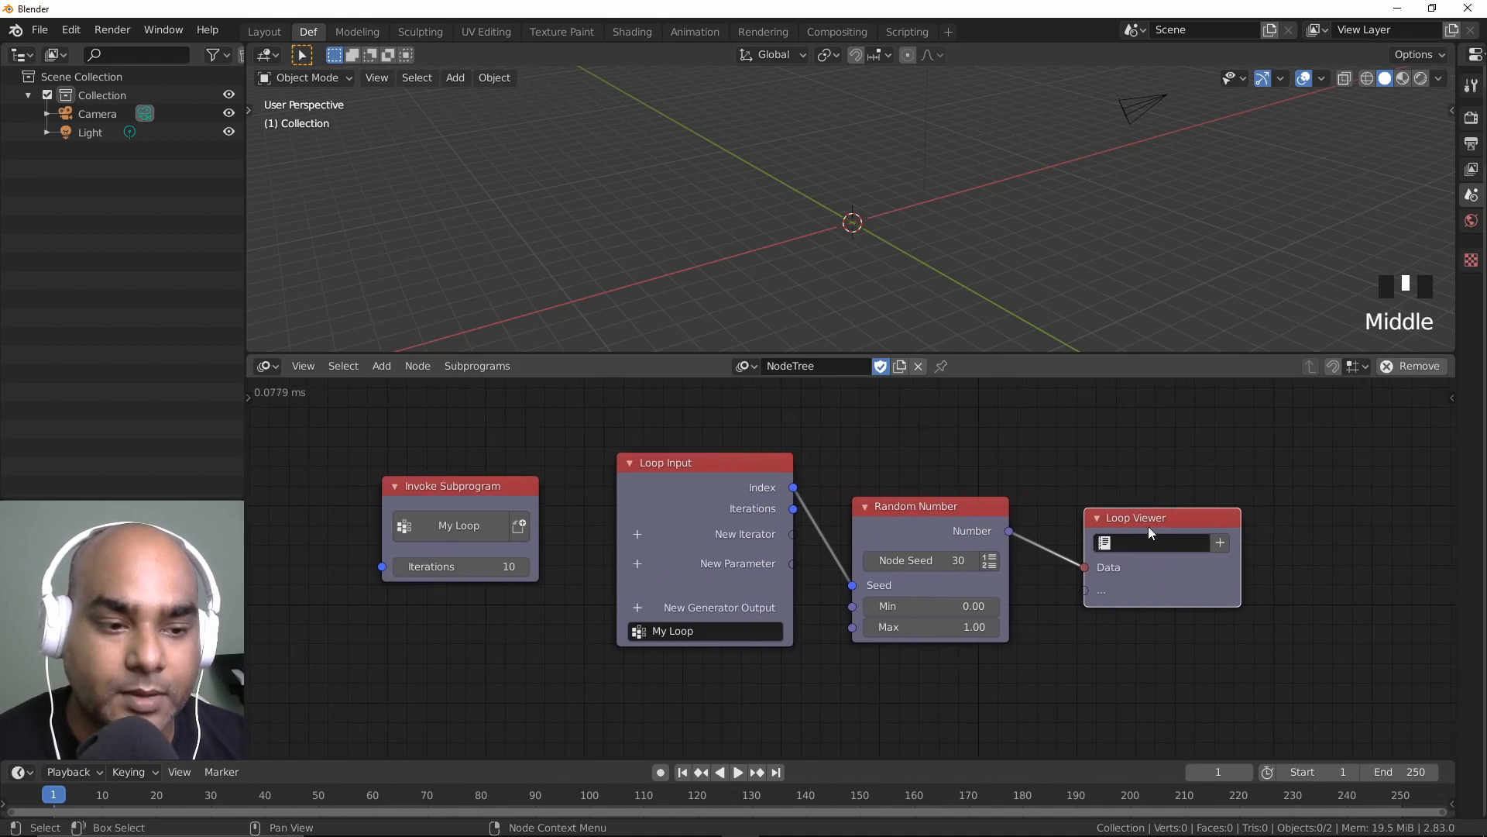
left_click_drag(1149, 527, 1121, 543)
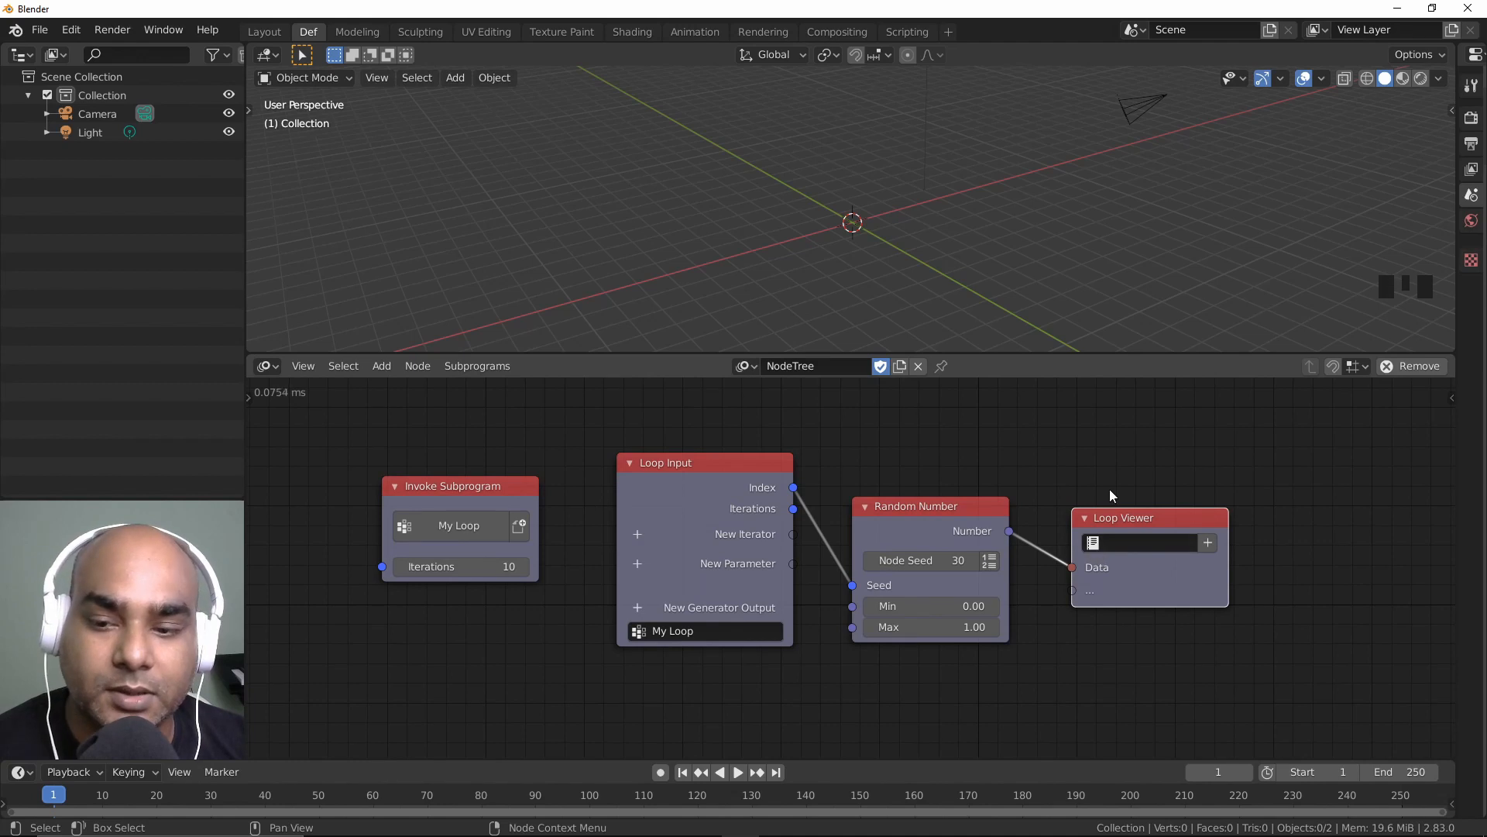
Step: Create a text block for the Loop Viewer and display it in a Text Editor area beside the node editor
left_click(21, 772)
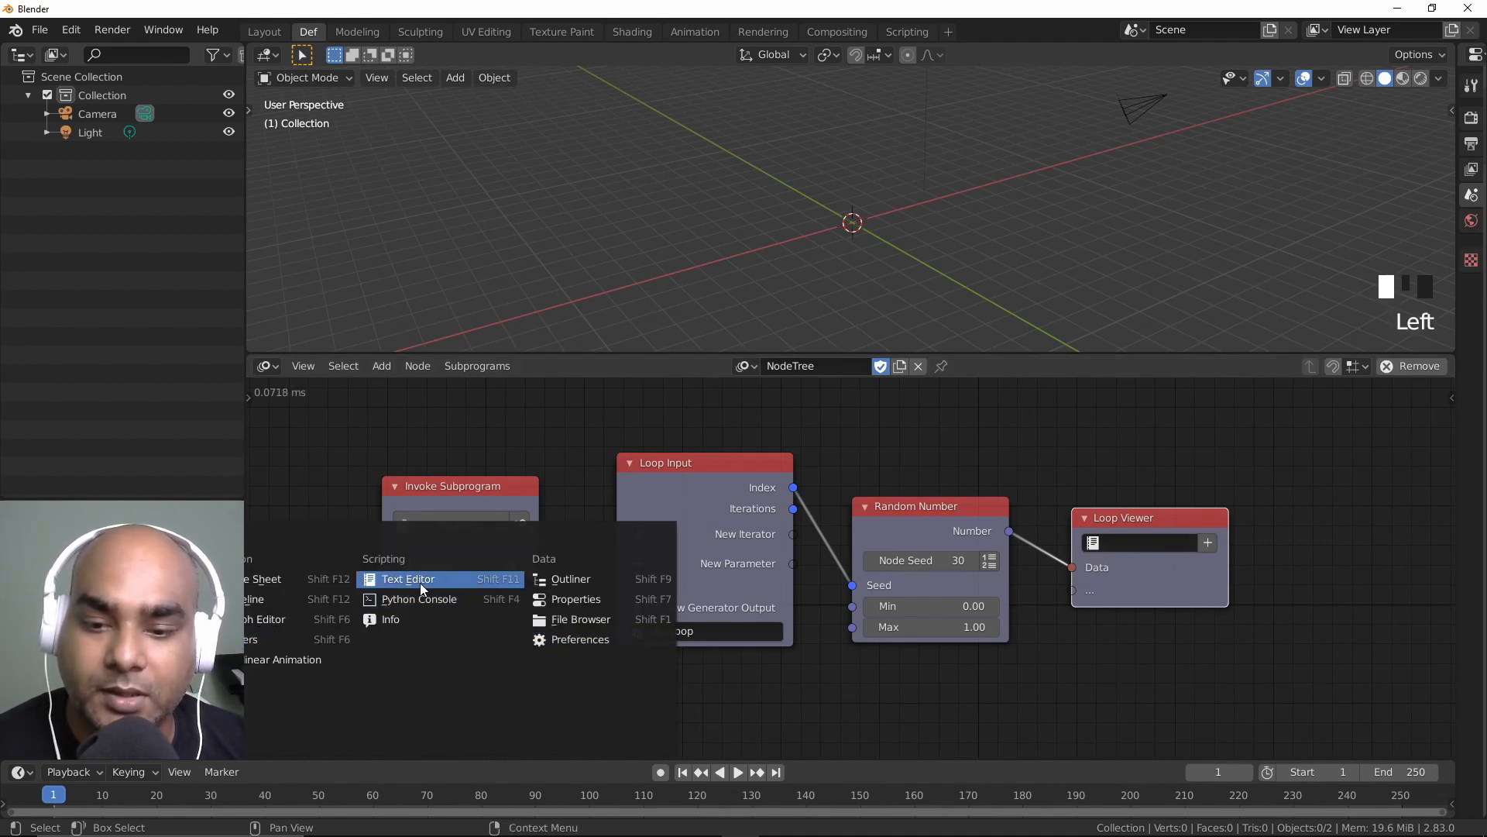
left_click(925, 425)
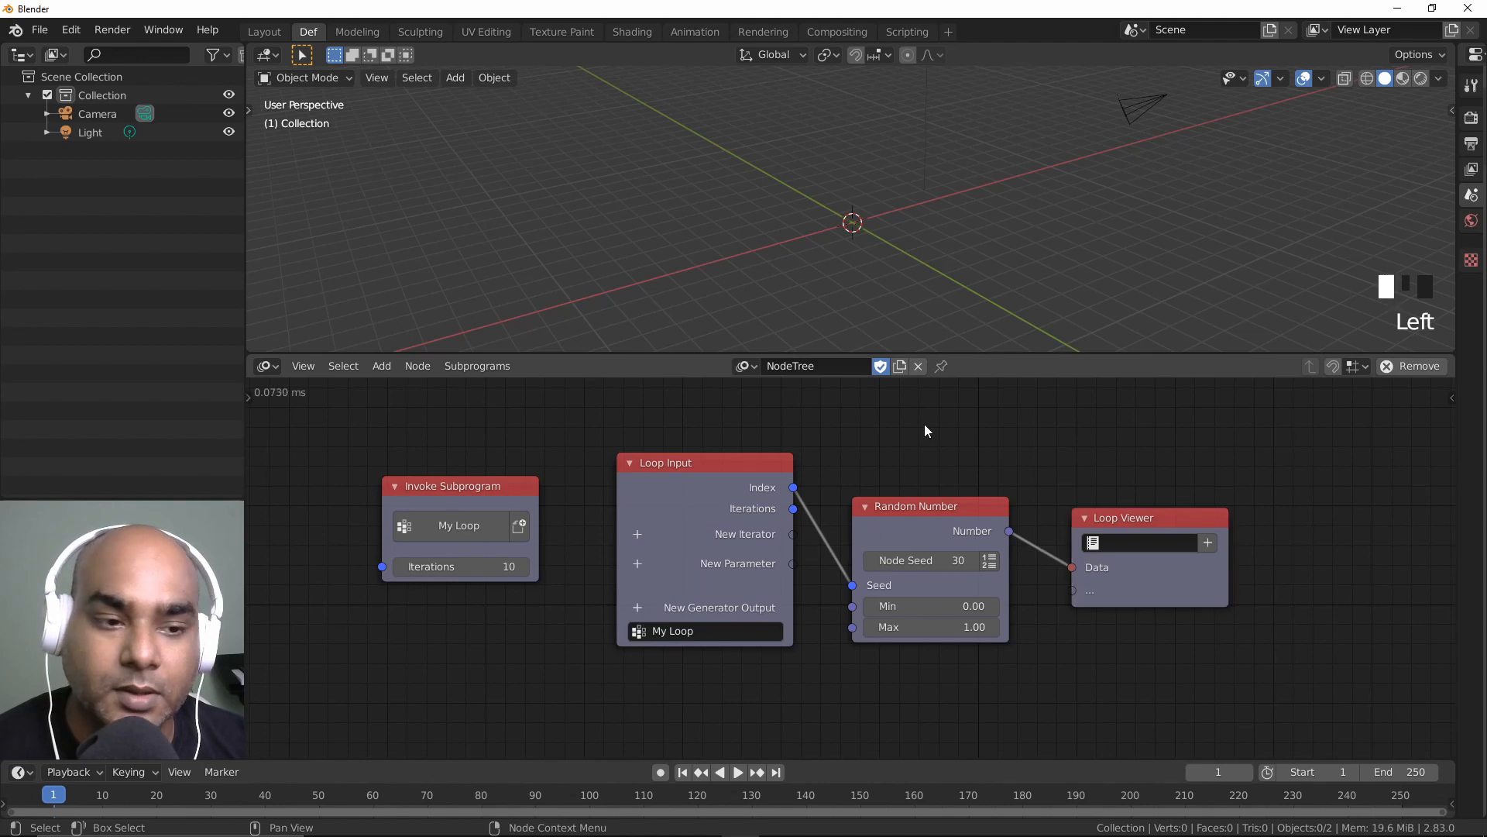
left_click(1210, 544)
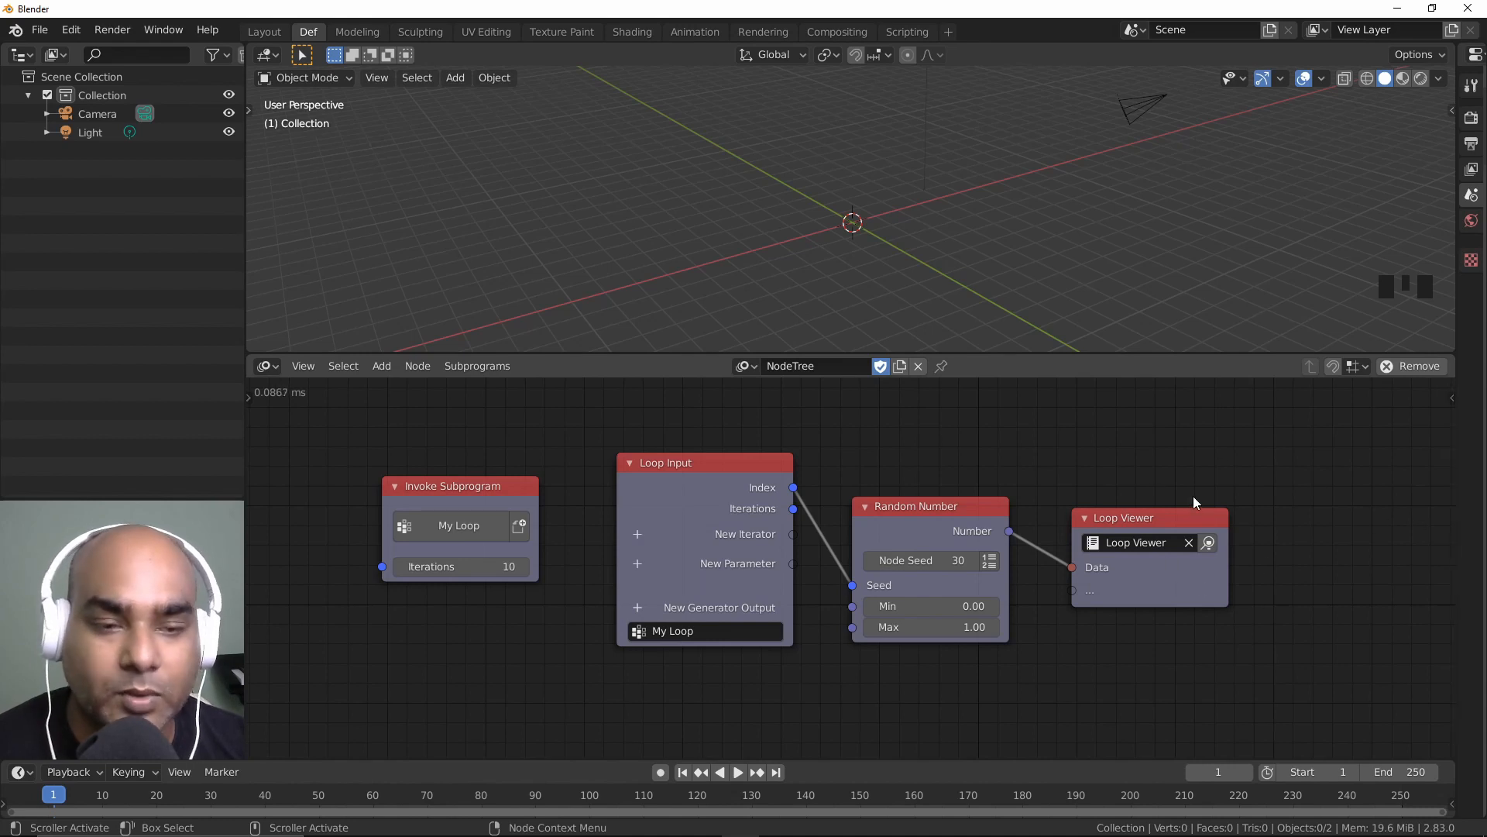
left_click(1208, 543)
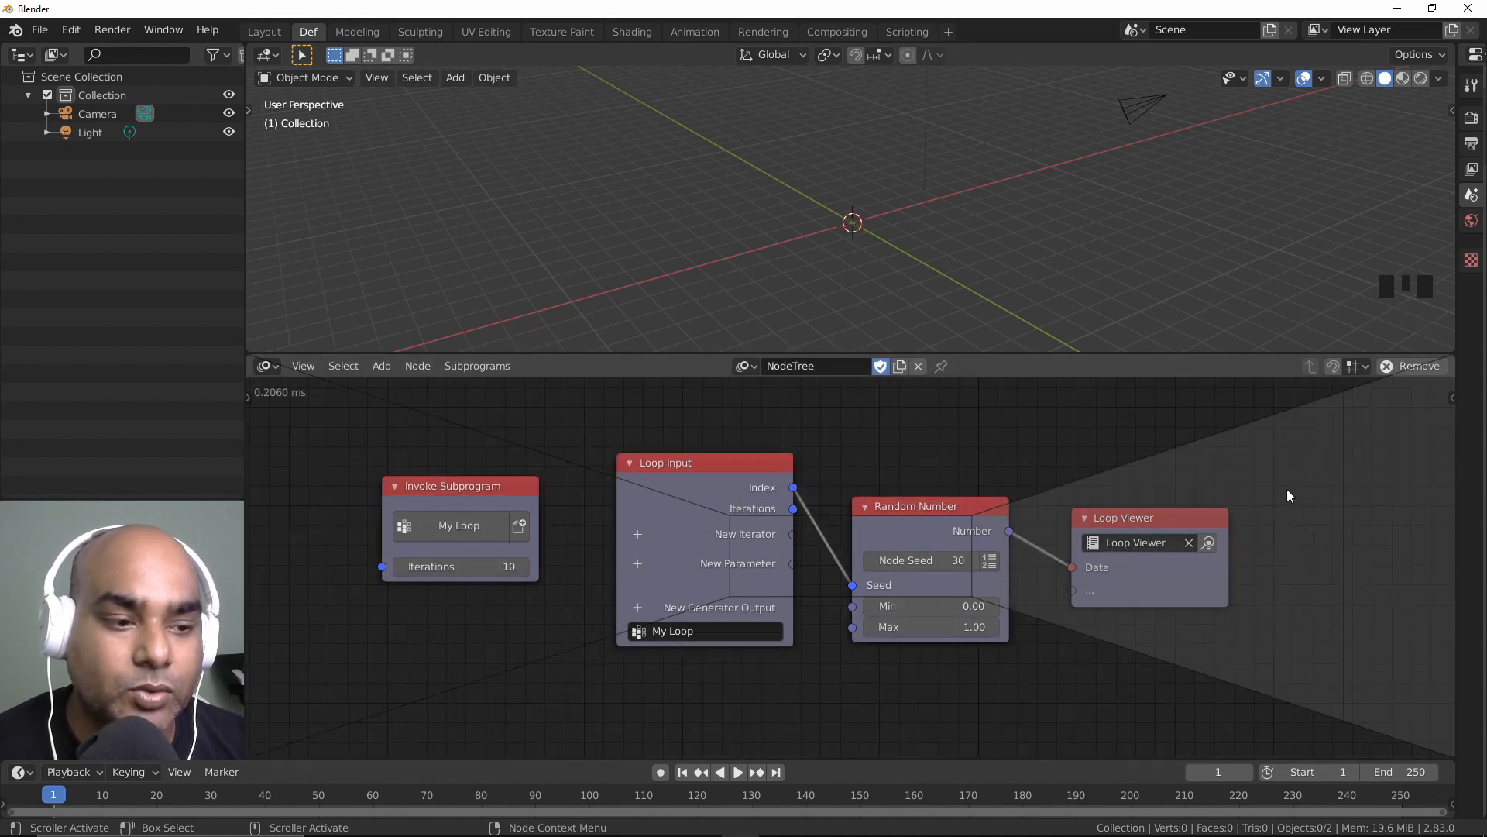
left_click(1370, 544)
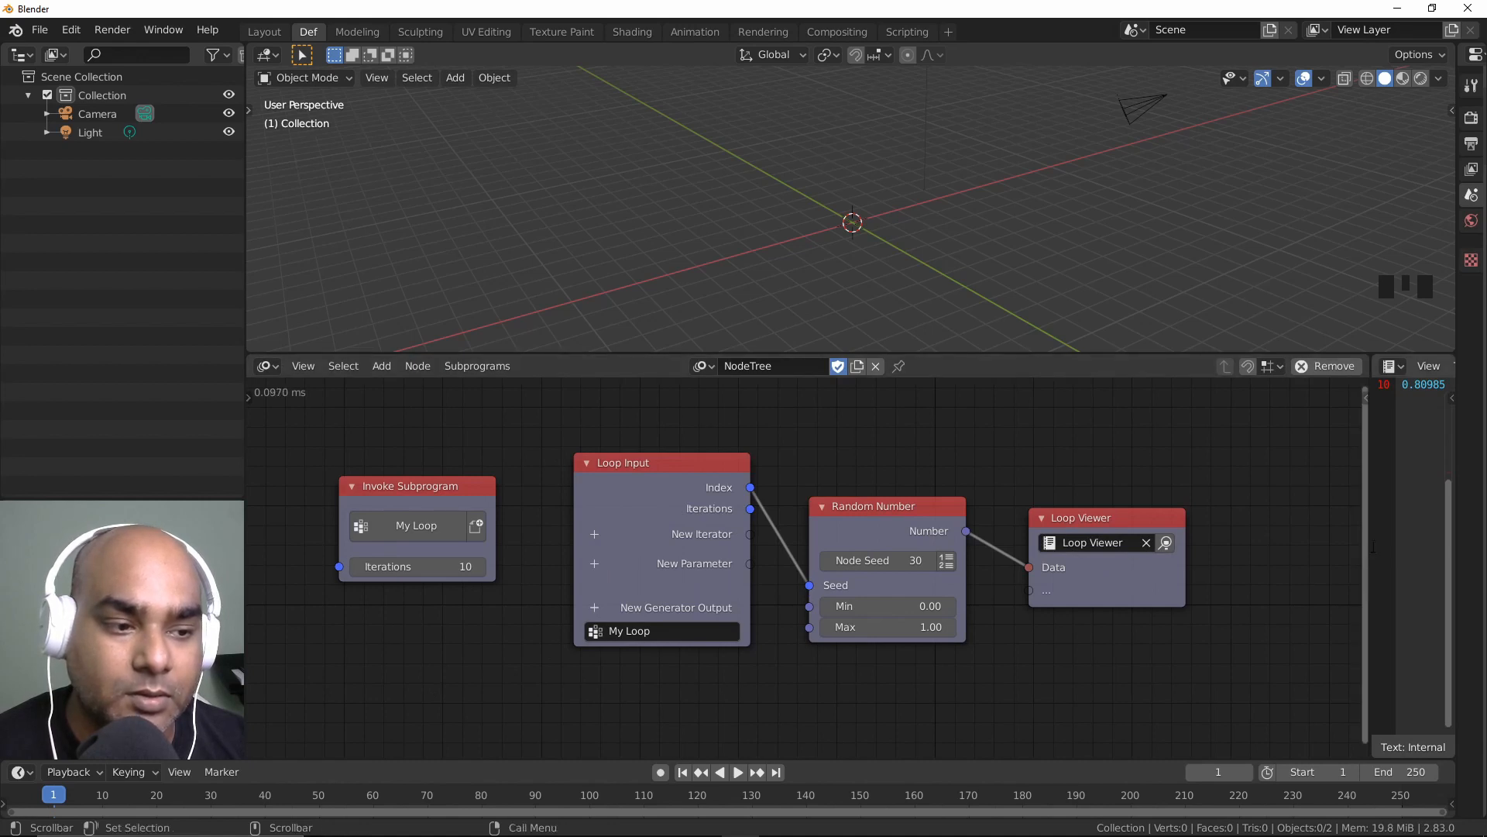
Step: Widen the Text Editor area and view the Loop Viewer's logged values from the first line
left_click_drag(1369, 546, 1164, 558)
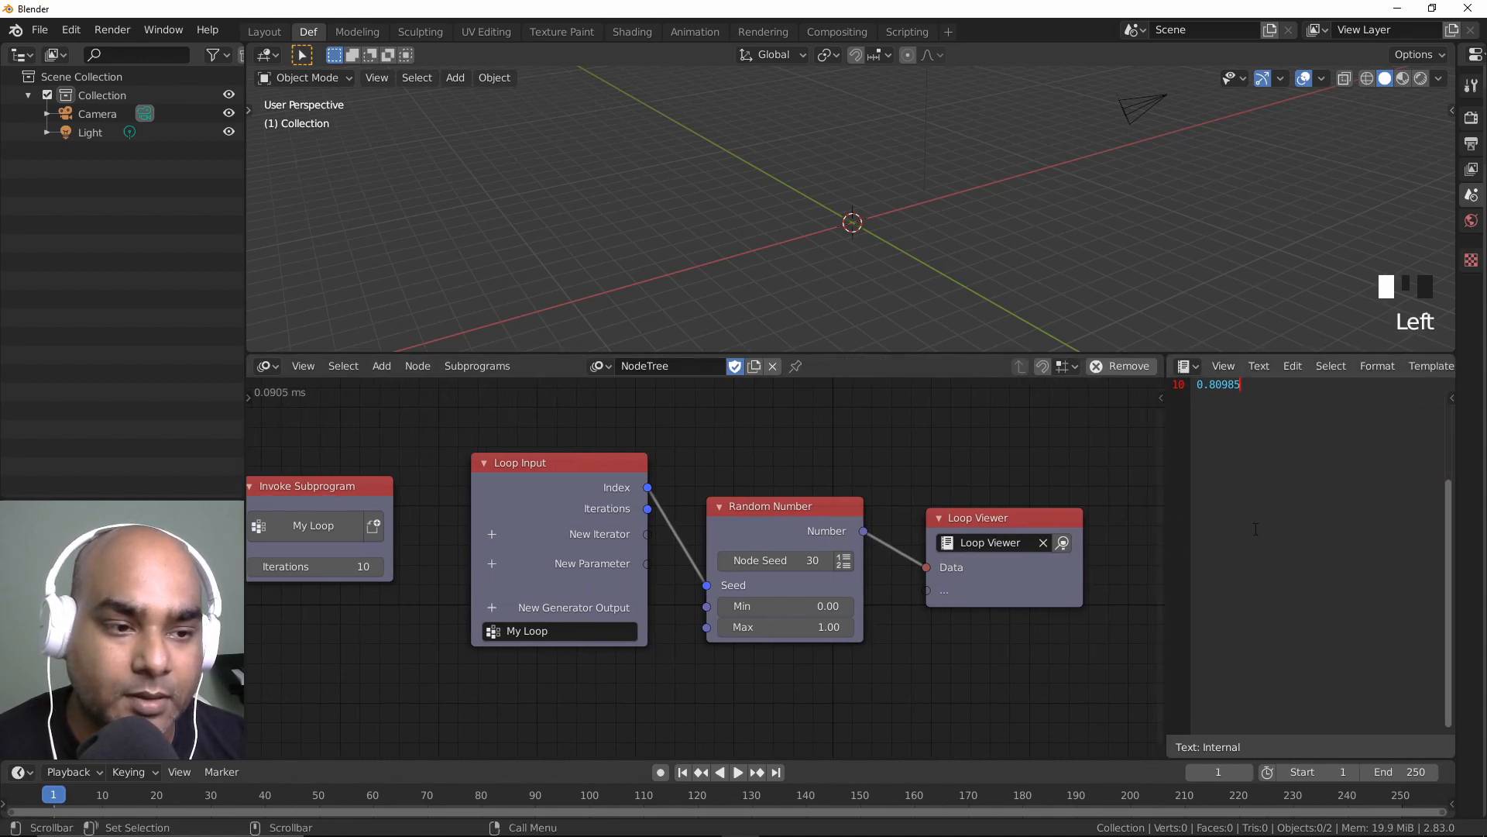
scroll(1242, 391, "up", 12)
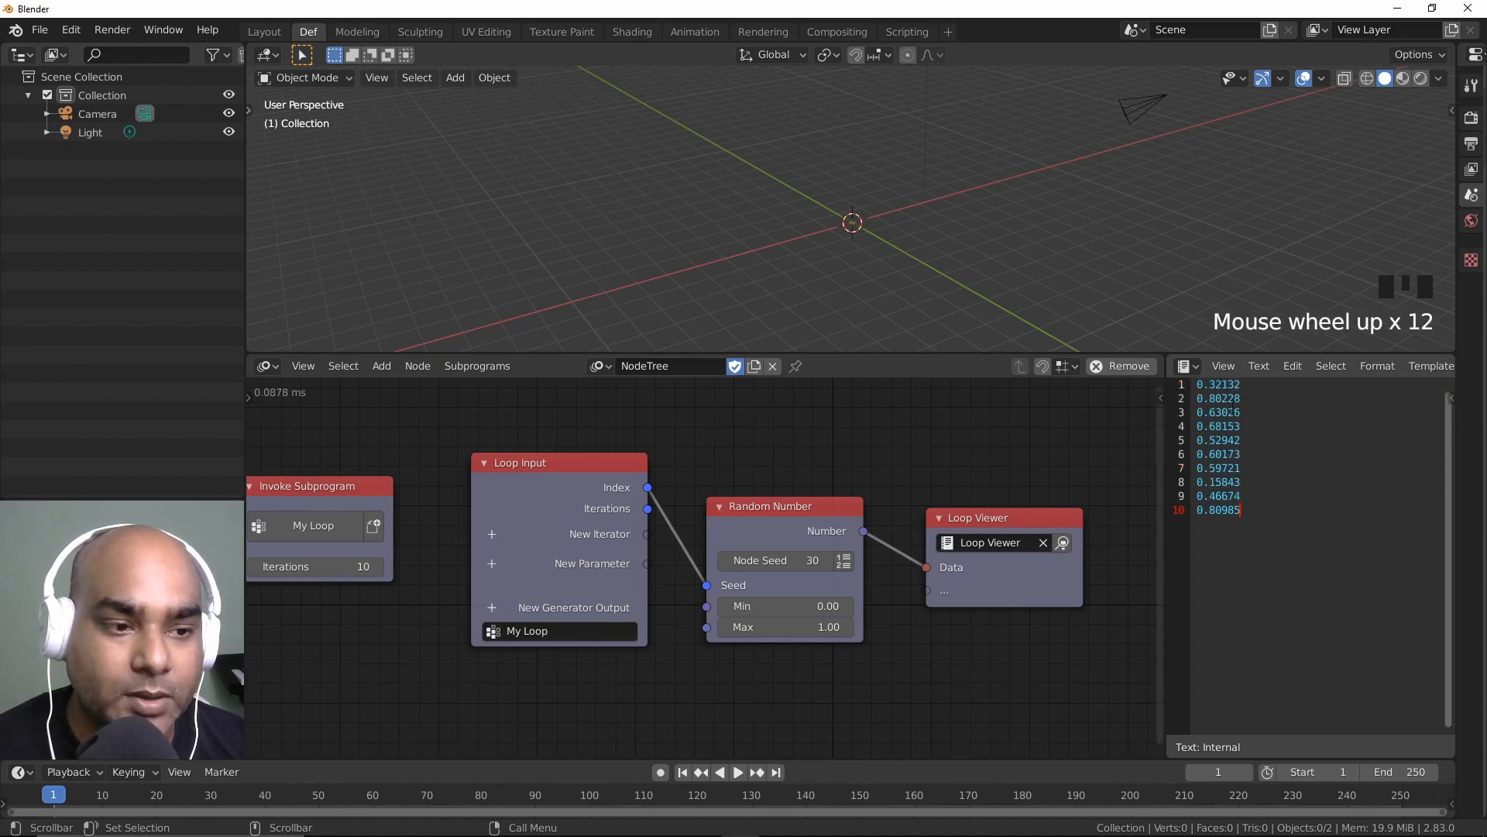
left_click(1261, 512)
left_click(1279, 554)
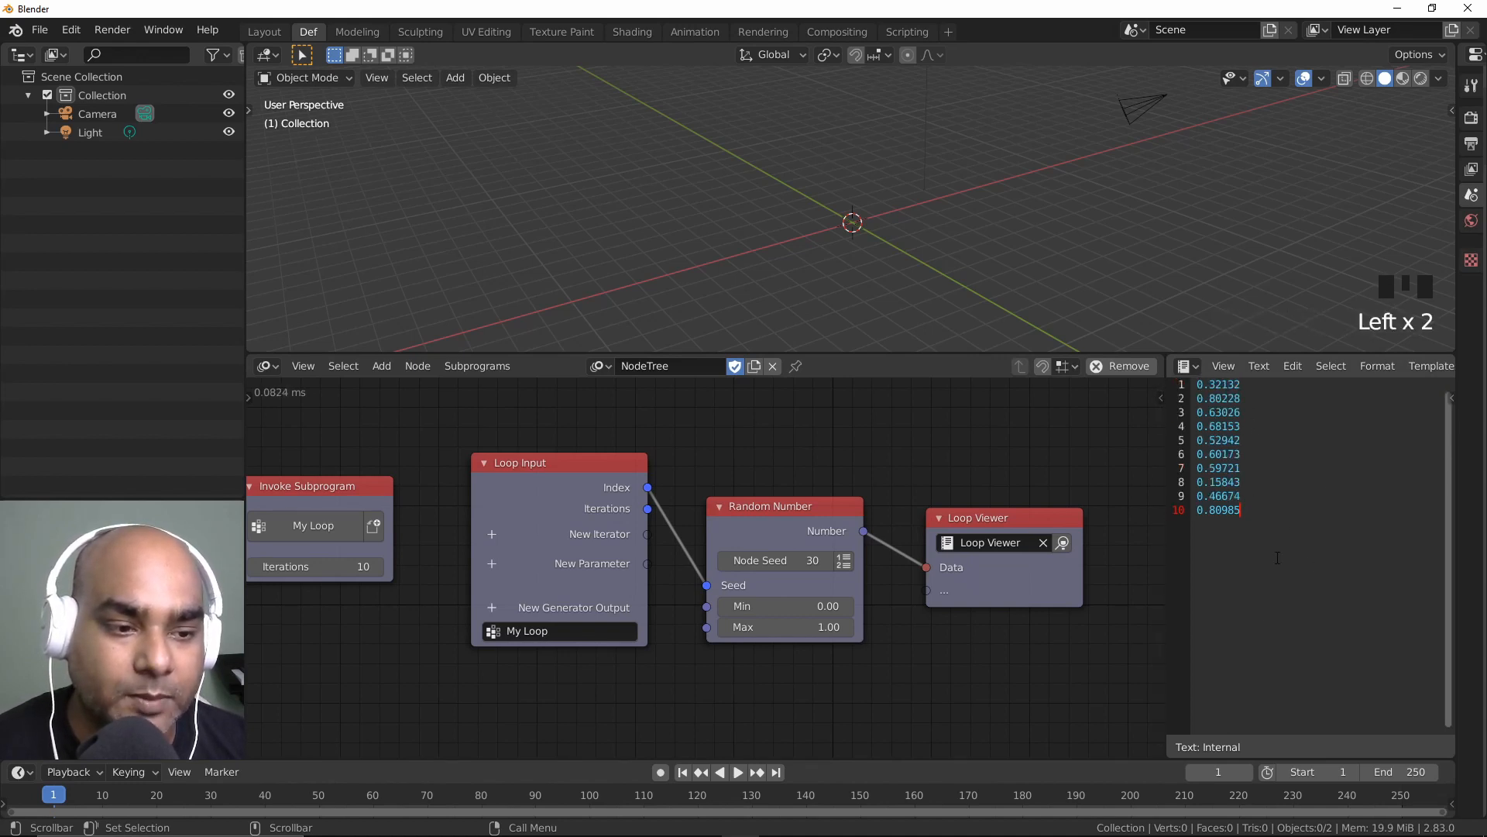
Step: Raise the iteration count of the My Loop Invoke Subprogram node to 17
left_click(839, 663)
middle_click_drag(382, 638, 401, 643)
left_click_drag(356, 577, 388, 577)
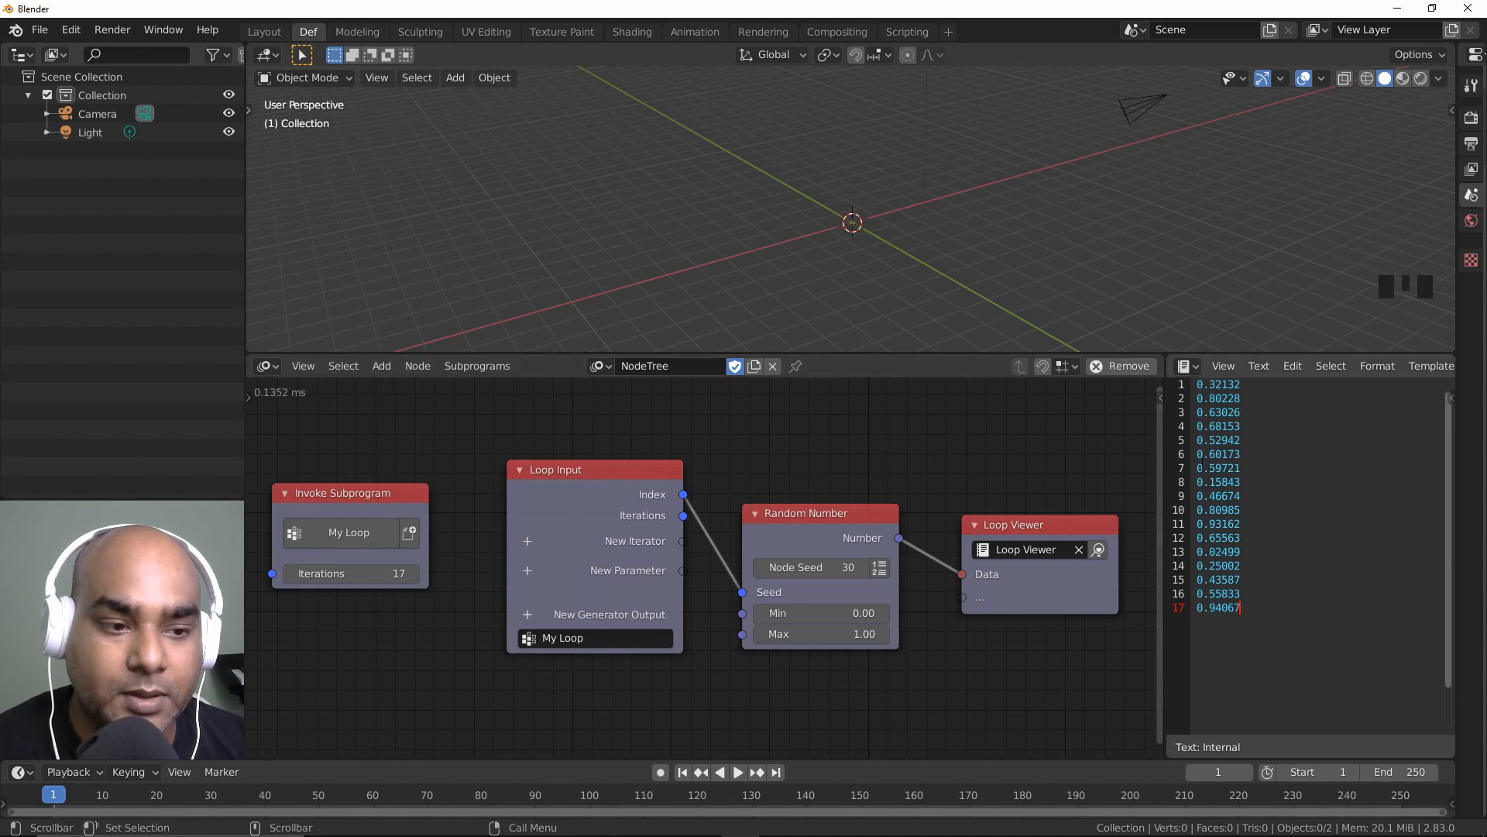
Step: Rearrange the Loop Input, Random Number and Loop Viewer nodes, placing the latter two slightly lower than Loop Input
left_click_drag(639, 471, 619, 461)
left_click_drag(1007, 519, 988, 505)
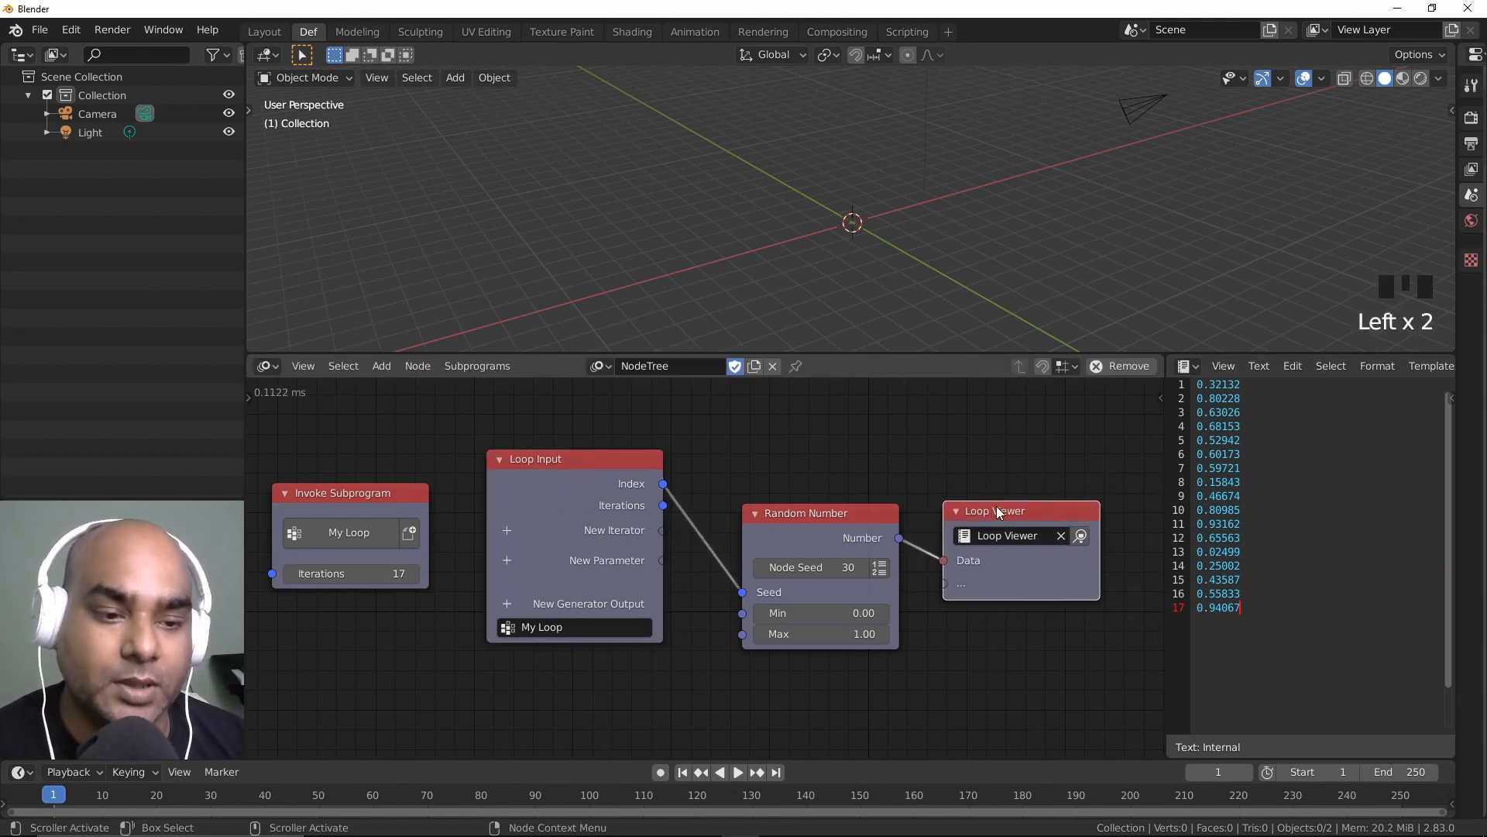
mouse_move(809, 513)
left_mouse_down()
mouse_move(814, 570)
mouse_move(802, 535)
left_mouse_up()
left_click_drag(1041, 530, 1044, 566)
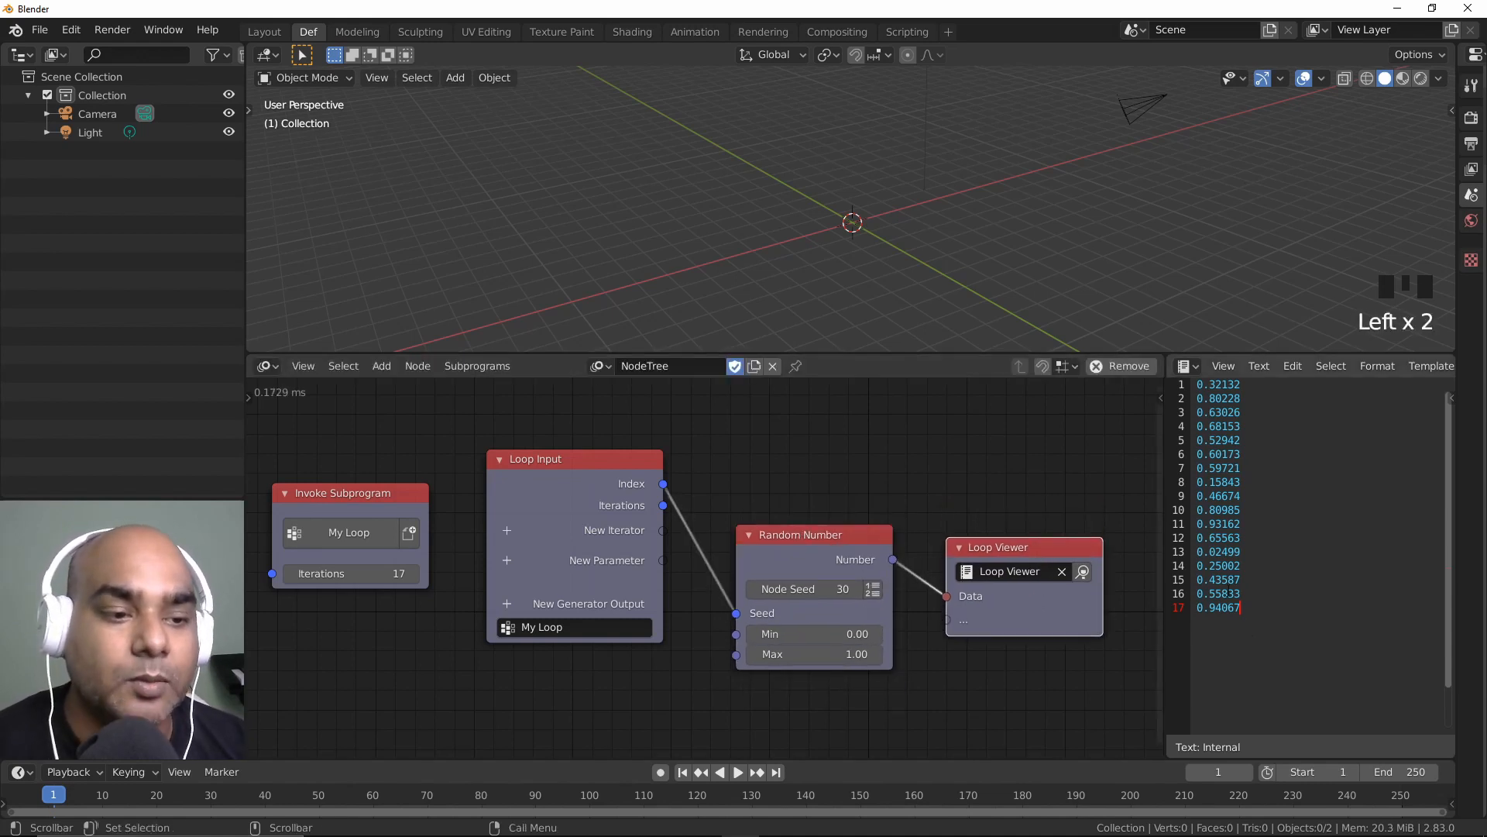
Step: Join the node editor with the Text Editor area so that the node editor takes over the full width
right_click(1163, 490)
left_click(1154, 517)
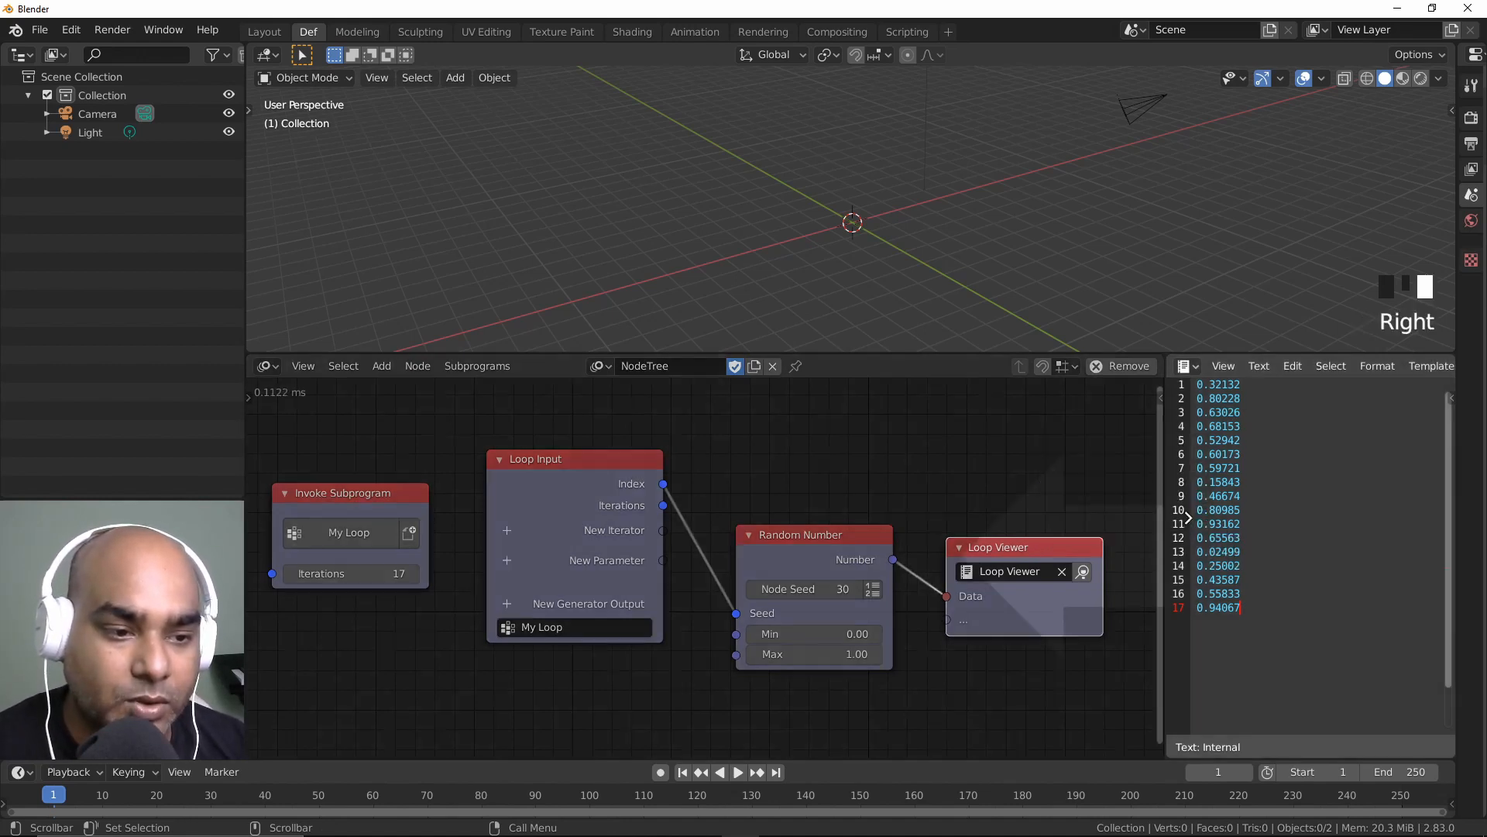
left_click(1131, 547)
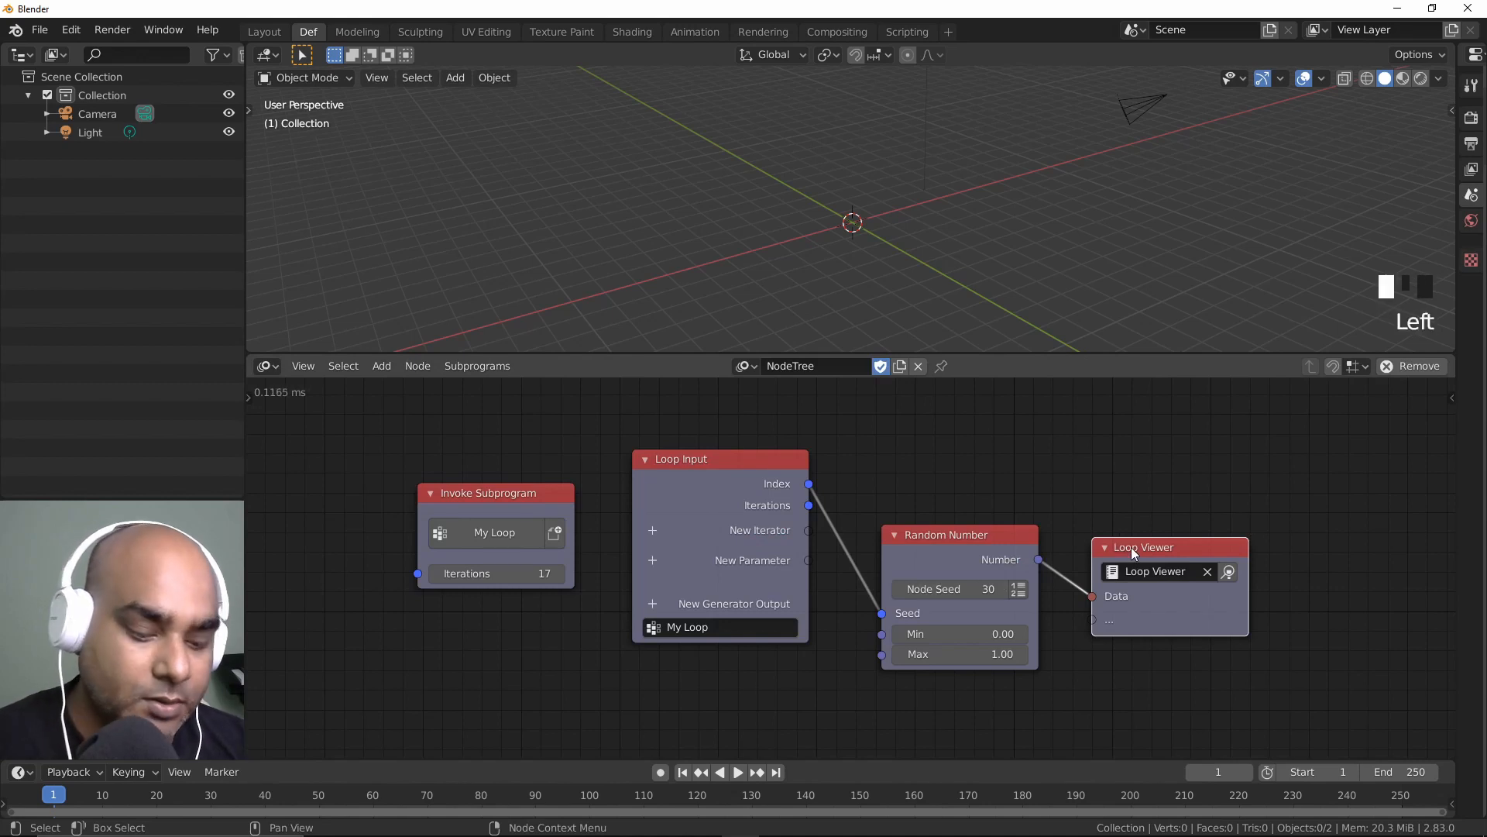
Step: Delete the Loop Viewer, Random Number, Loop Input and Invoke Subprogram nodes to empty the node tree
key("Delete")
key("Delete")
left_click(733, 477)
key("Delete")
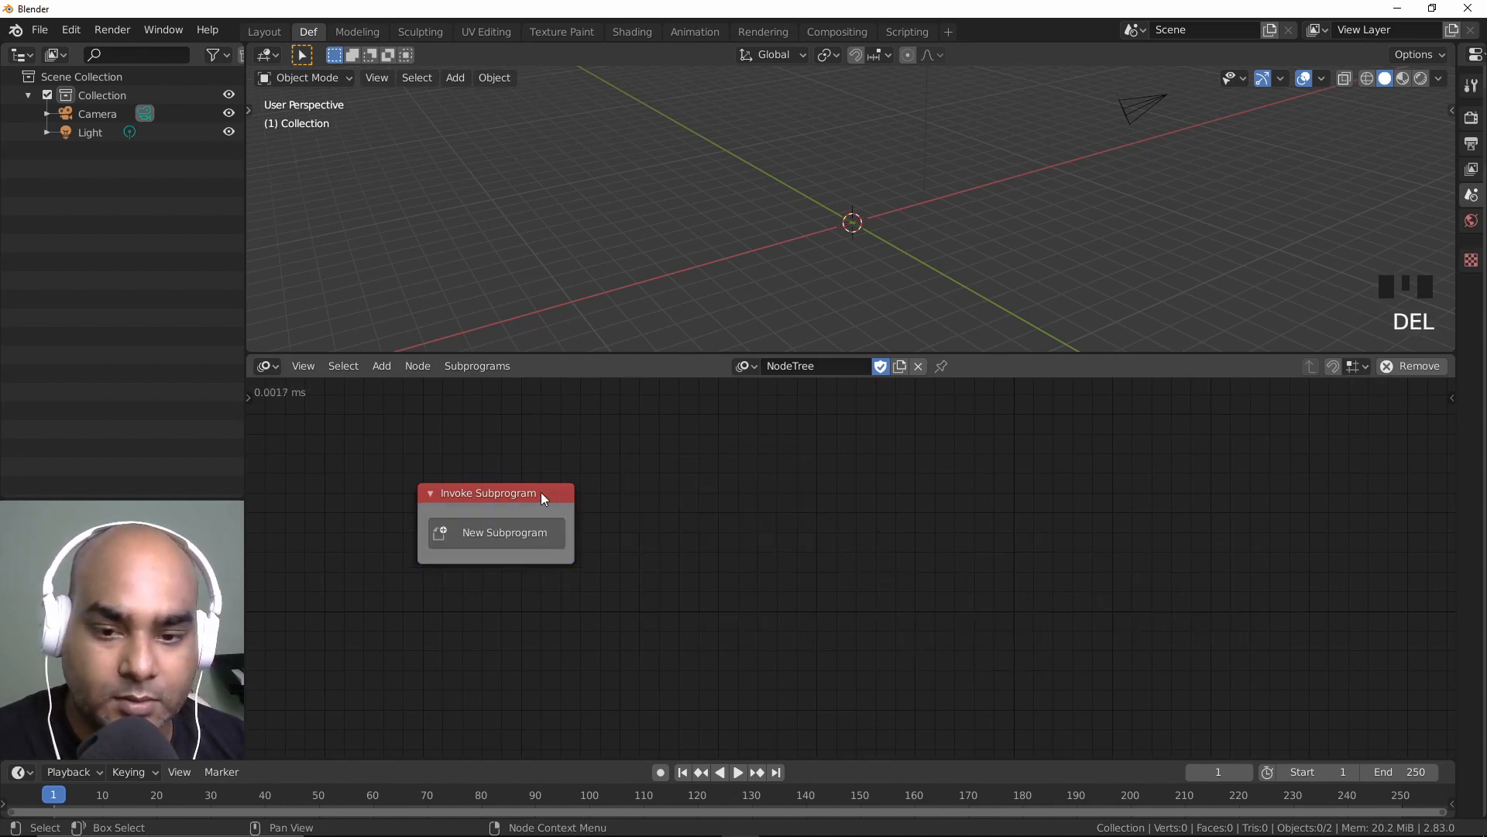
left_click(540, 492)
key("Delete")
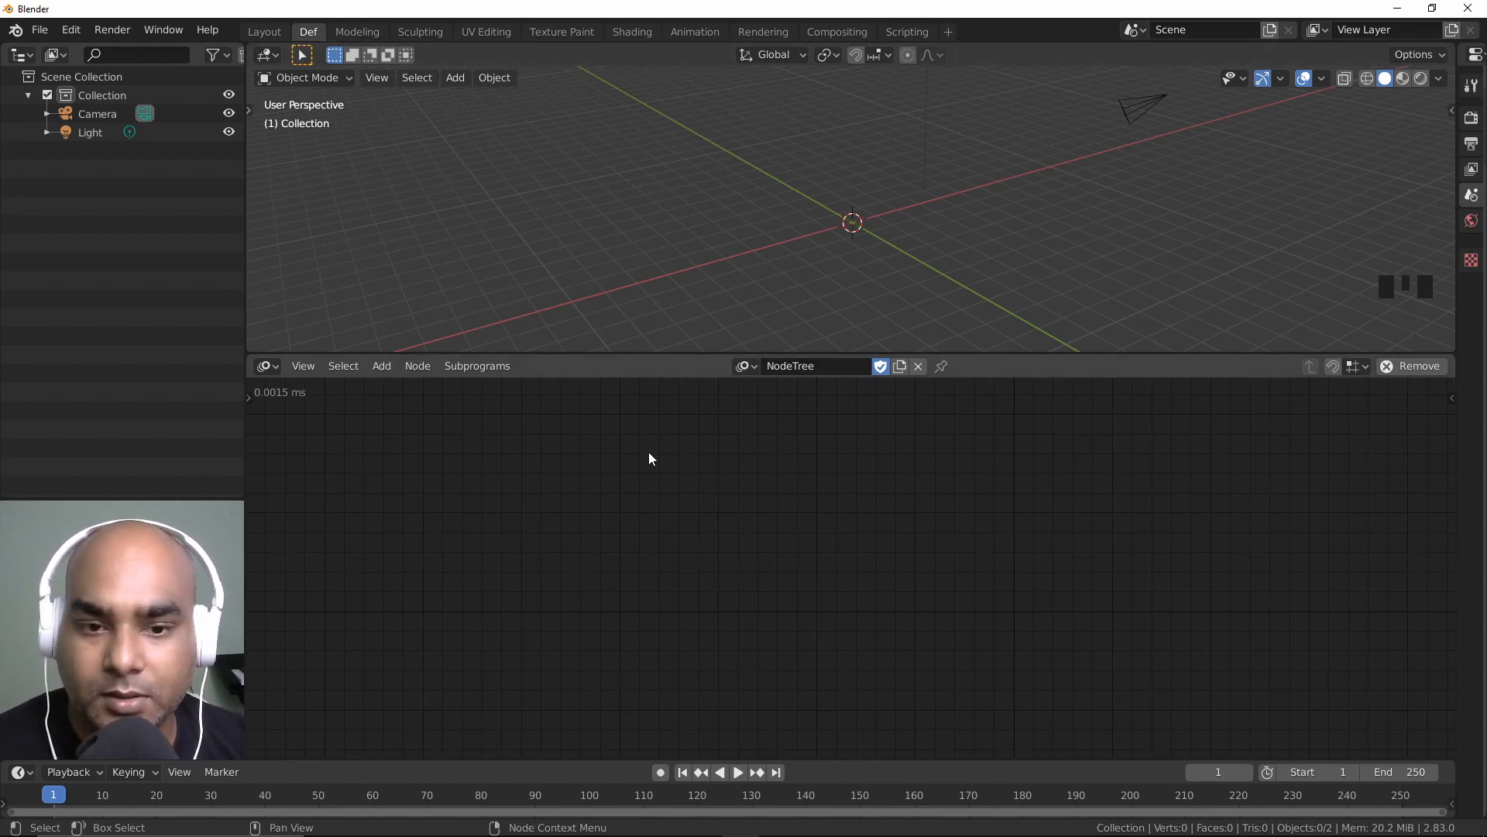
left_click(662, 486)
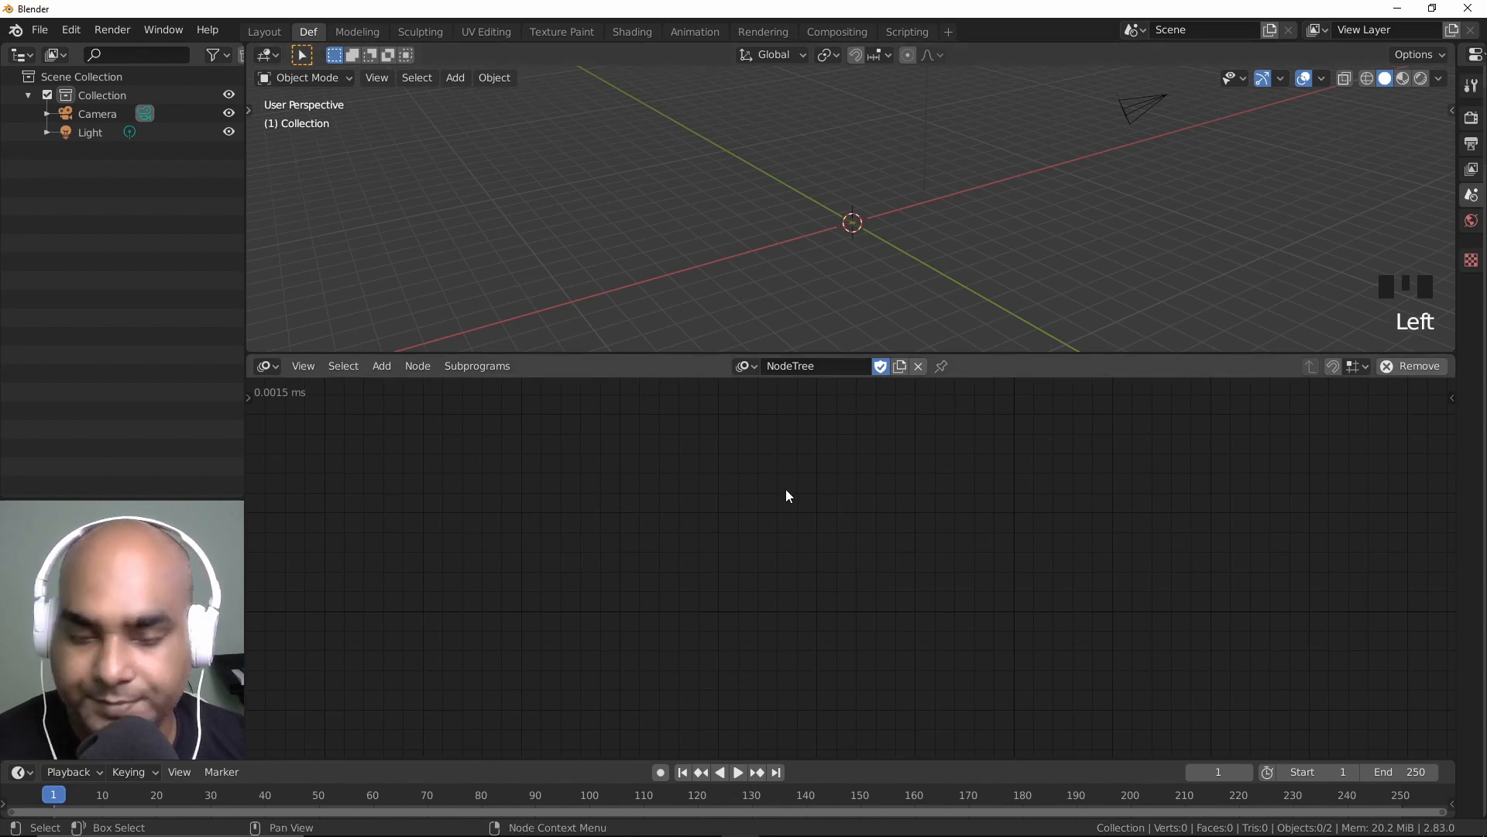
left_click(585, 542)
key("ctrl+a")
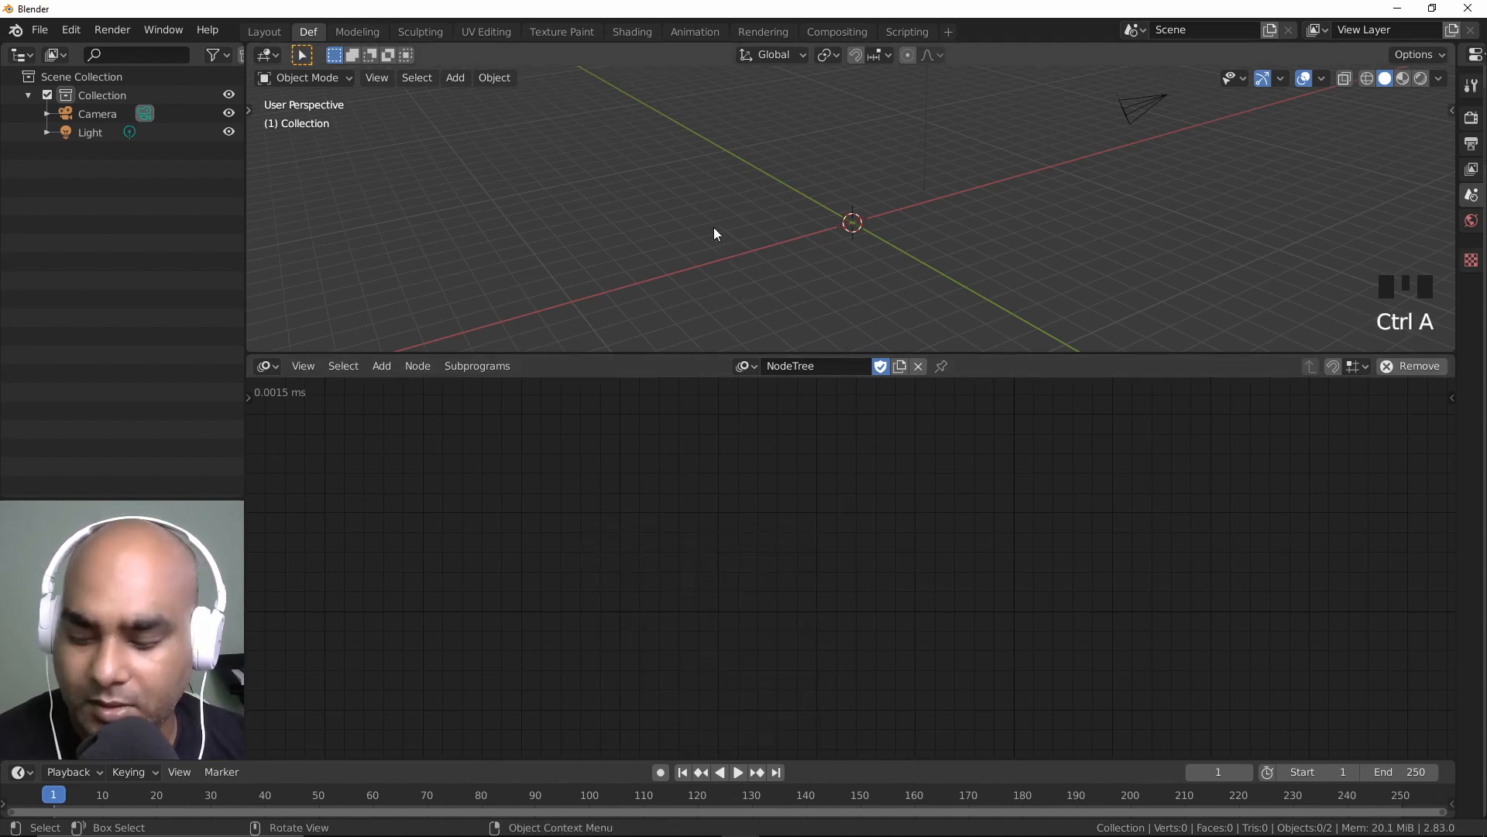
Step: Add a Monkey mesh to the scene and frame it closely in the 3D viewport
key("shift+a")
mouse_move(714, 226)
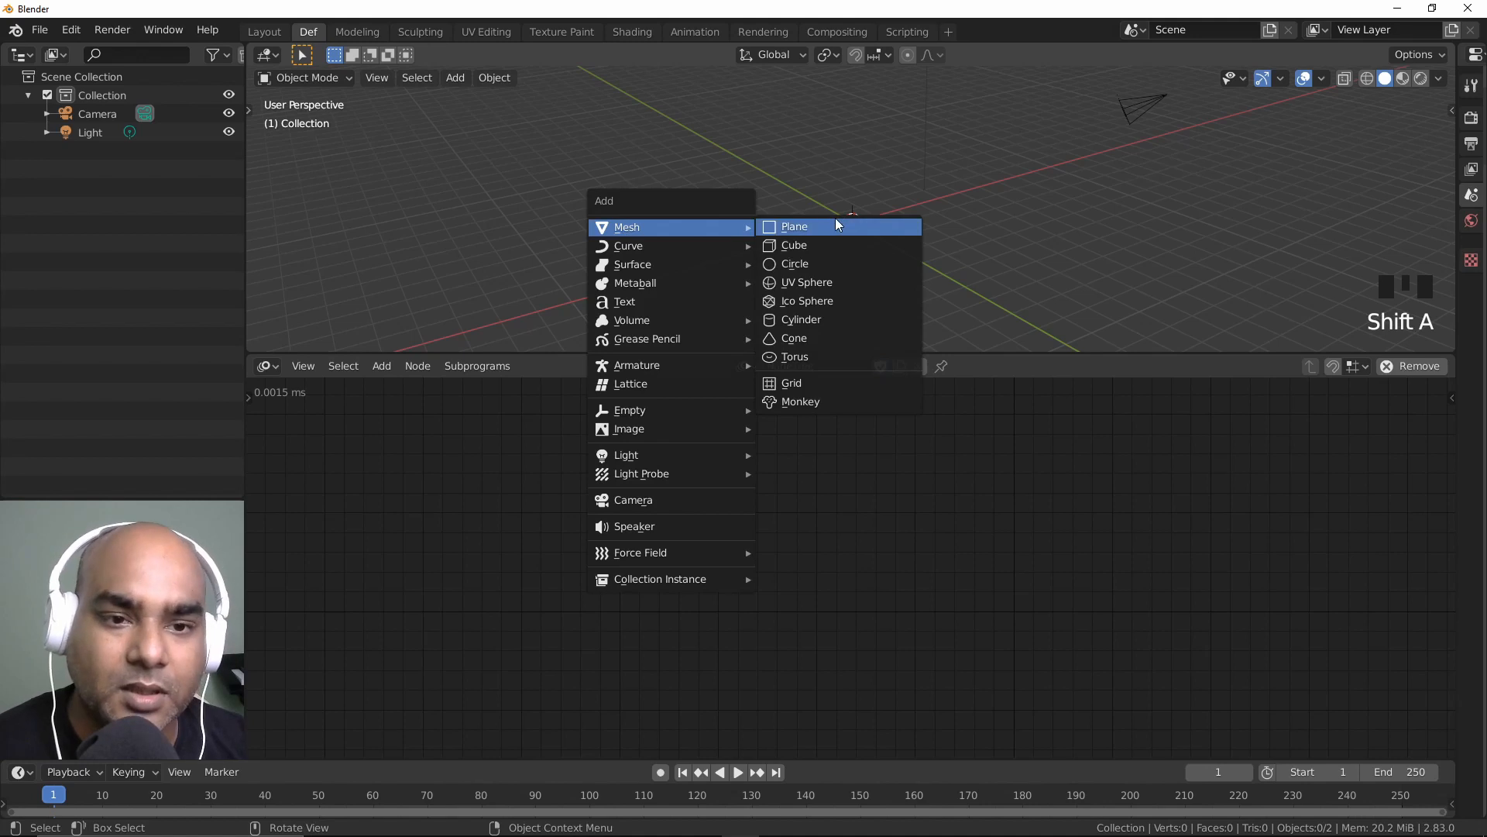
left_click(816, 397)
scroll(852, 240, "up", 7)
mouse_move(876, 260)
middle_mouse_down()
mouse_move(788, 256)
mouse_move(782, 242)
mouse_move(852, 248)
middle_mouse_up()
scroll(783, 242, "up", 2)
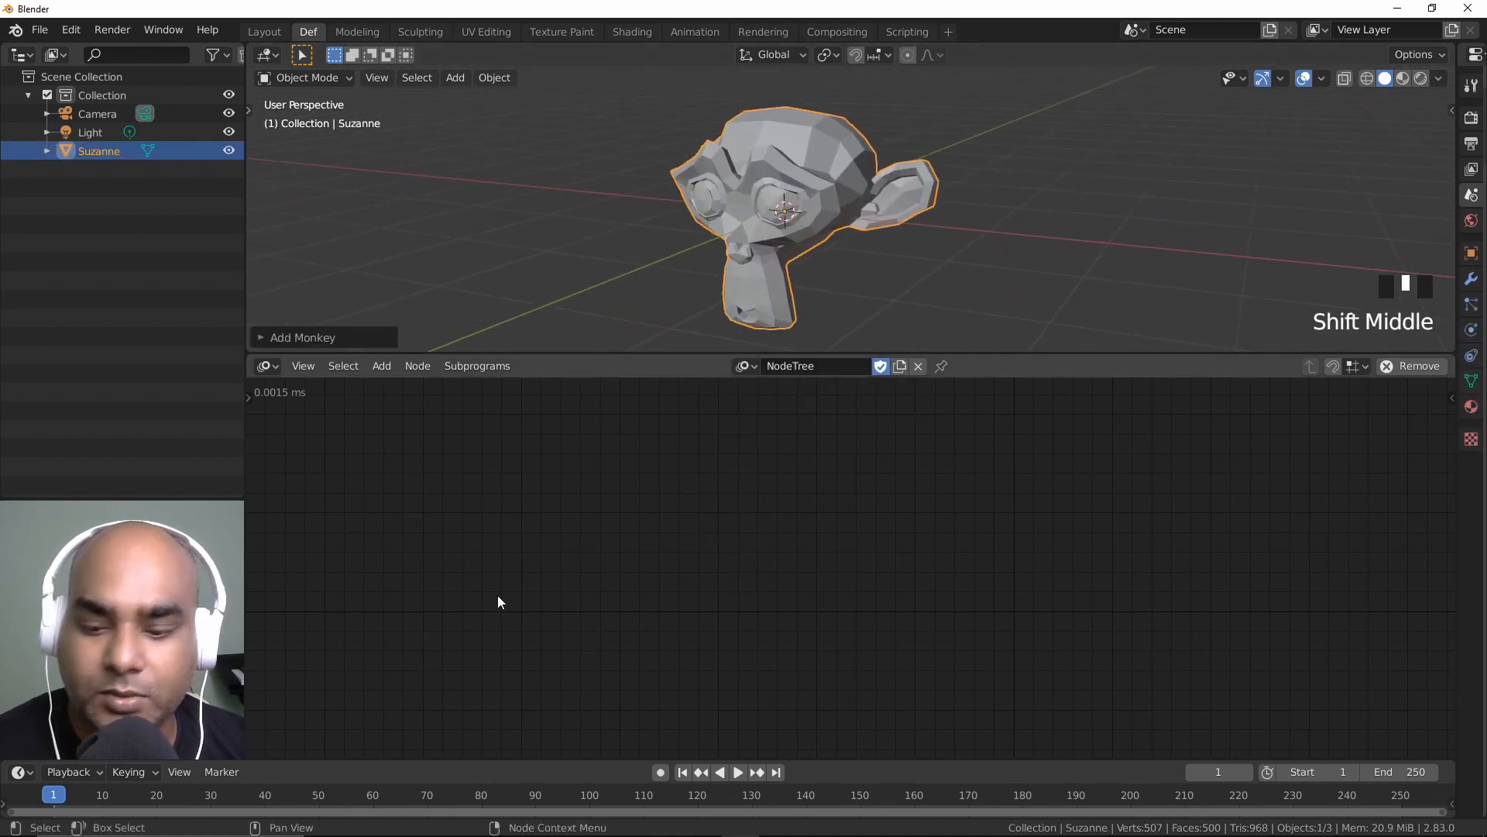
Step: Add a Mesh Object Input node to the empty tree and assign Suzanne as its object
left_click(482, 587)
key("ctrl+a")
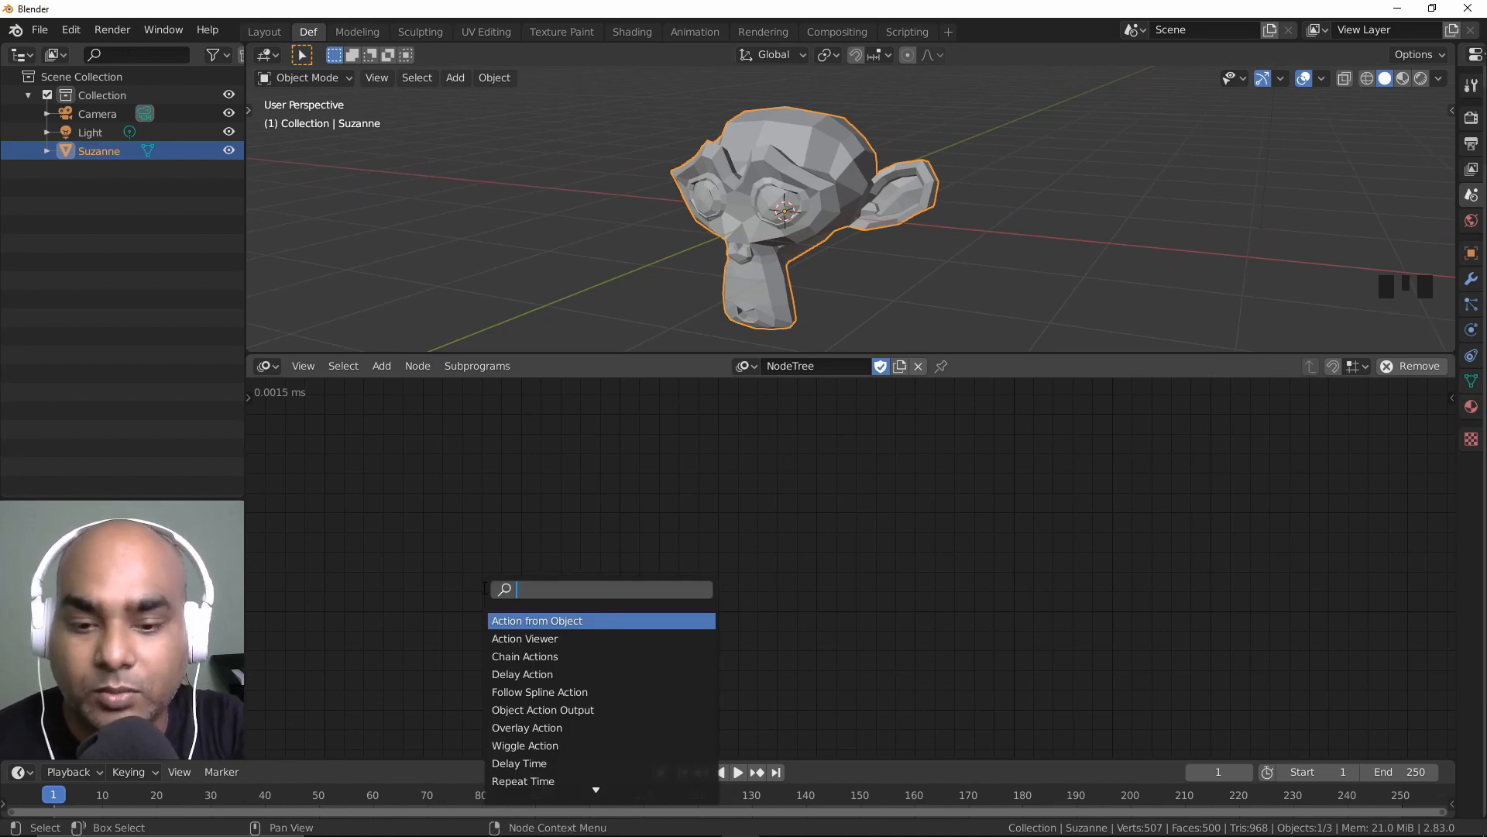
type("mesh ob")
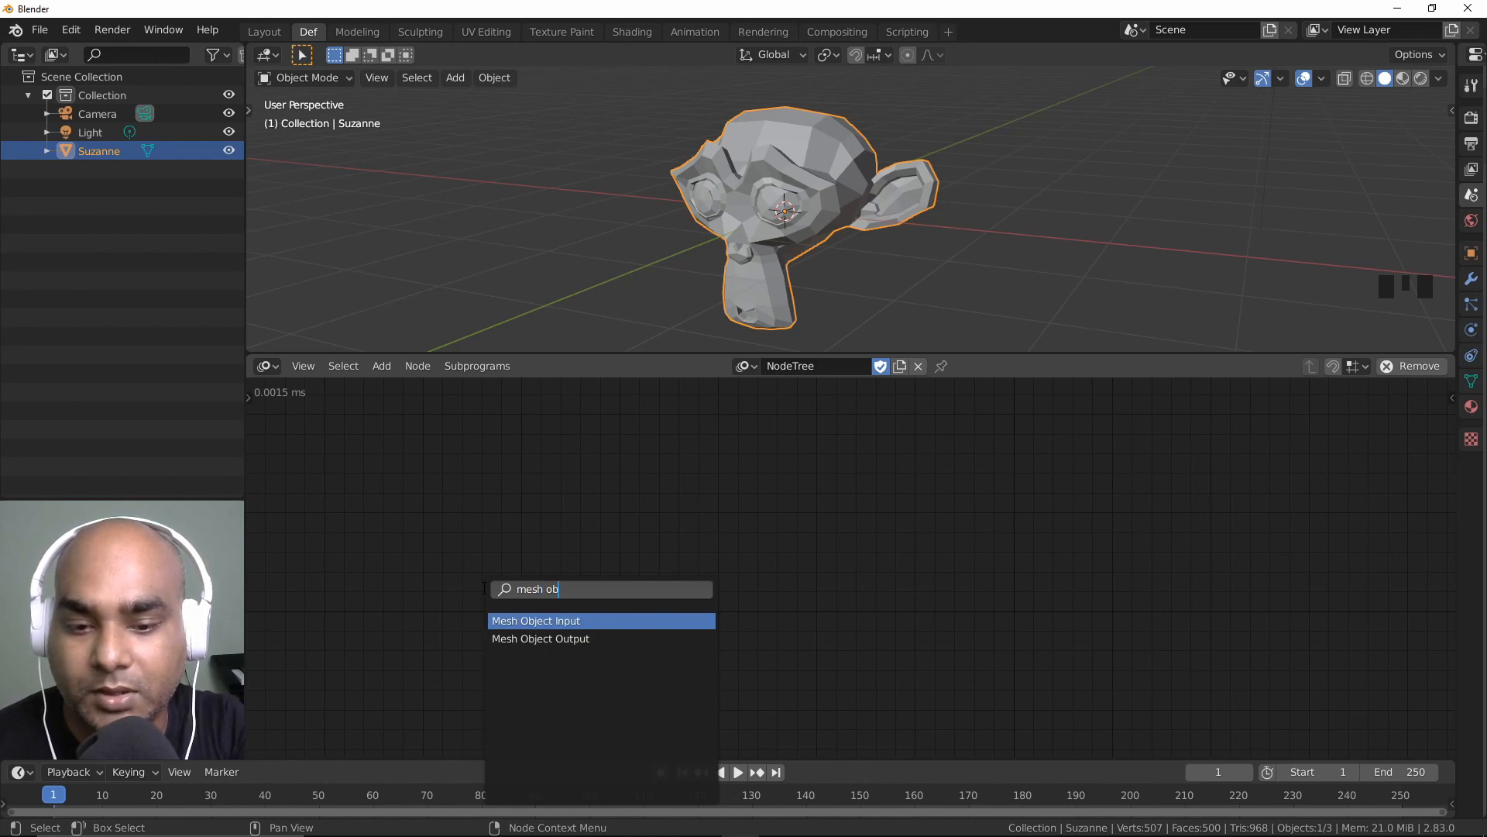
key("Return")
left_click(555, 453)
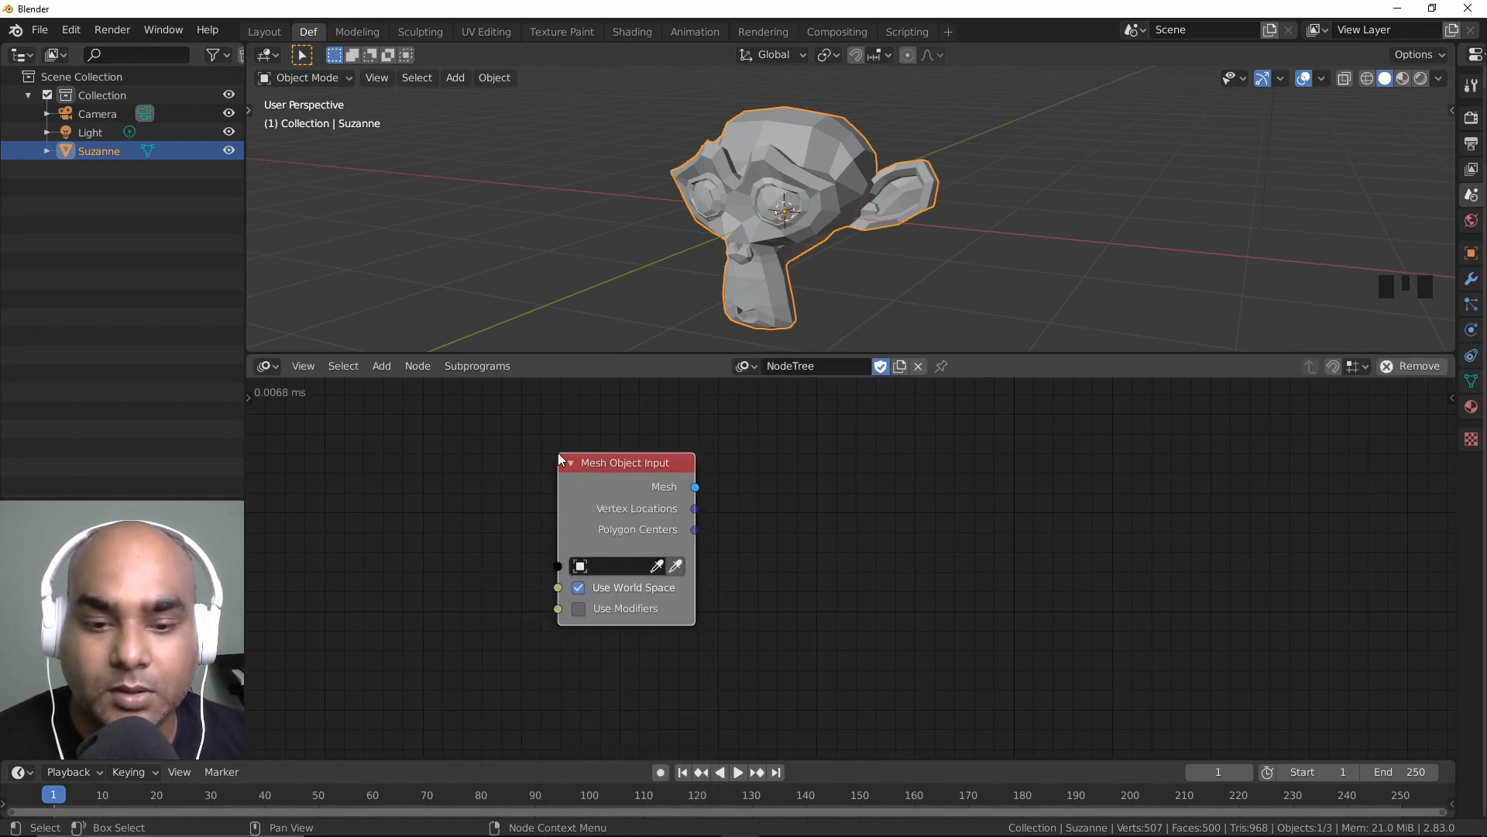
left_click(678, 567)
middle_click_drag(671, 537, 617, 541)
left_click_drag(638, 496, 737, 551)
middle_click_drag(650, 501, 611, 512)
Step: Add a Mesh Object Output node to the right of the Mesh Object Input node
left_click(755, 533)
key("ctrl+a")
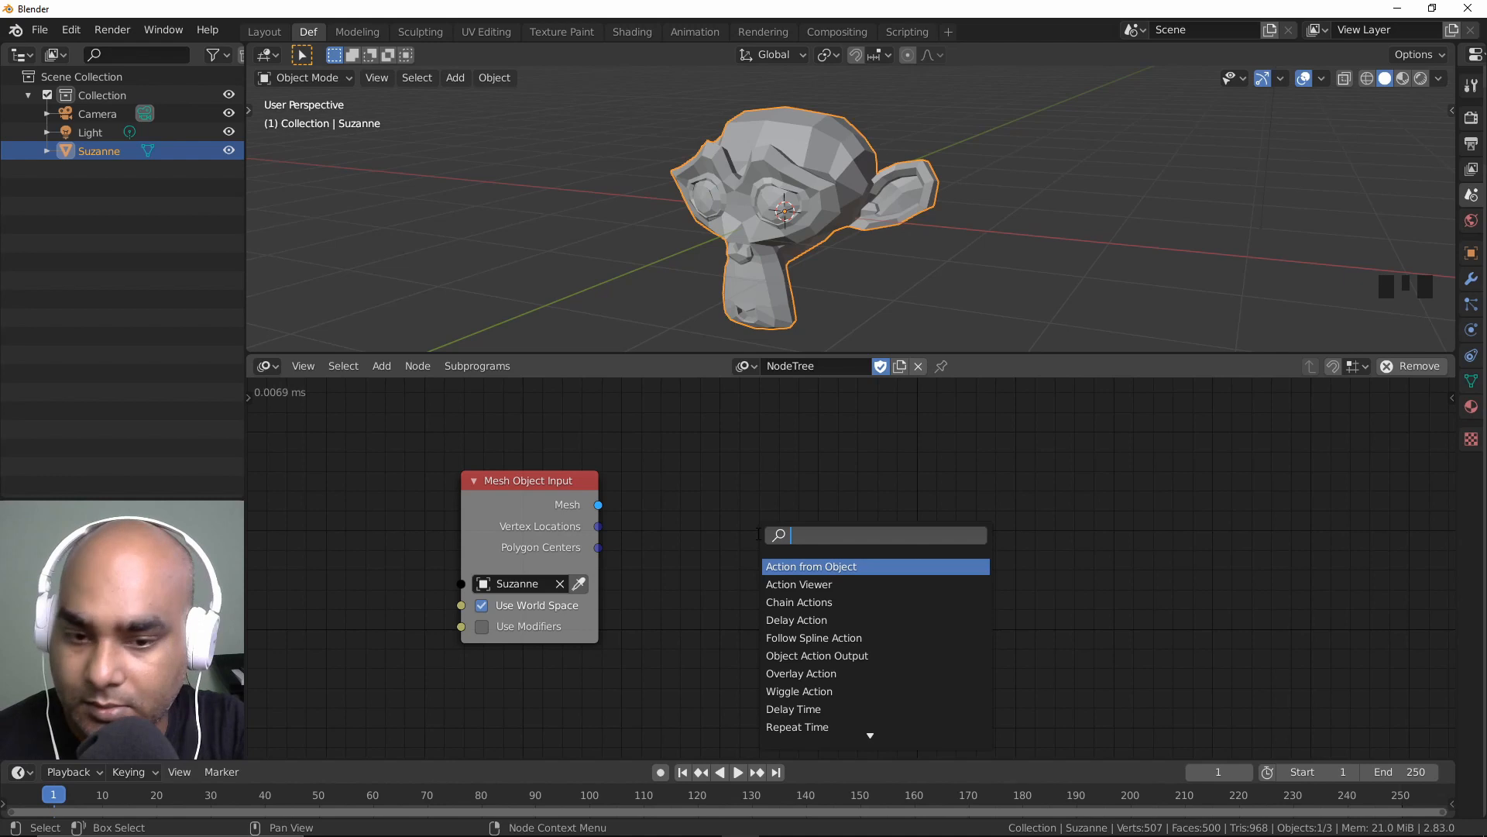
type("mesh o")
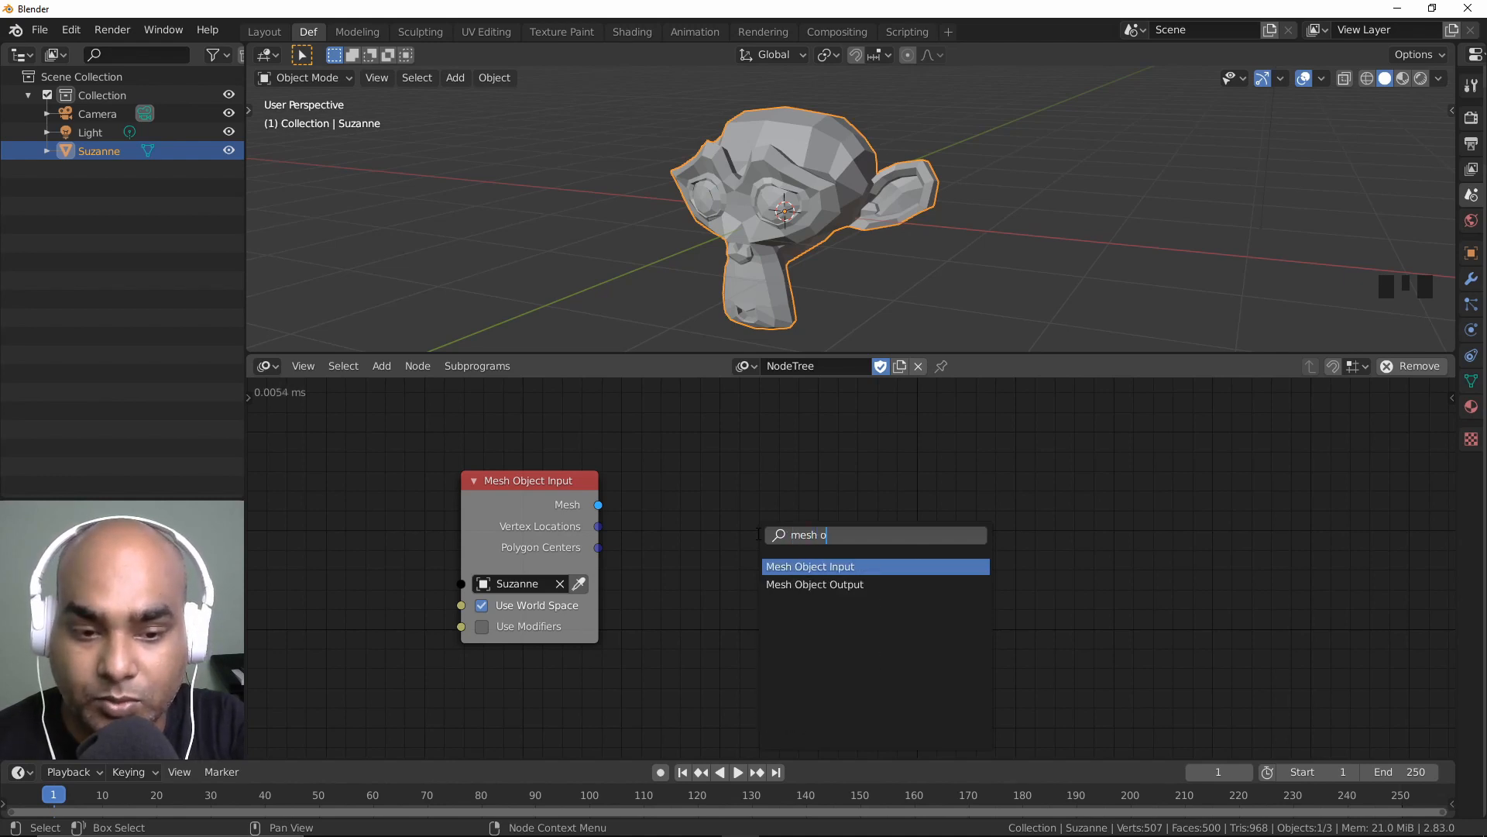
key("Down")
key("Return")
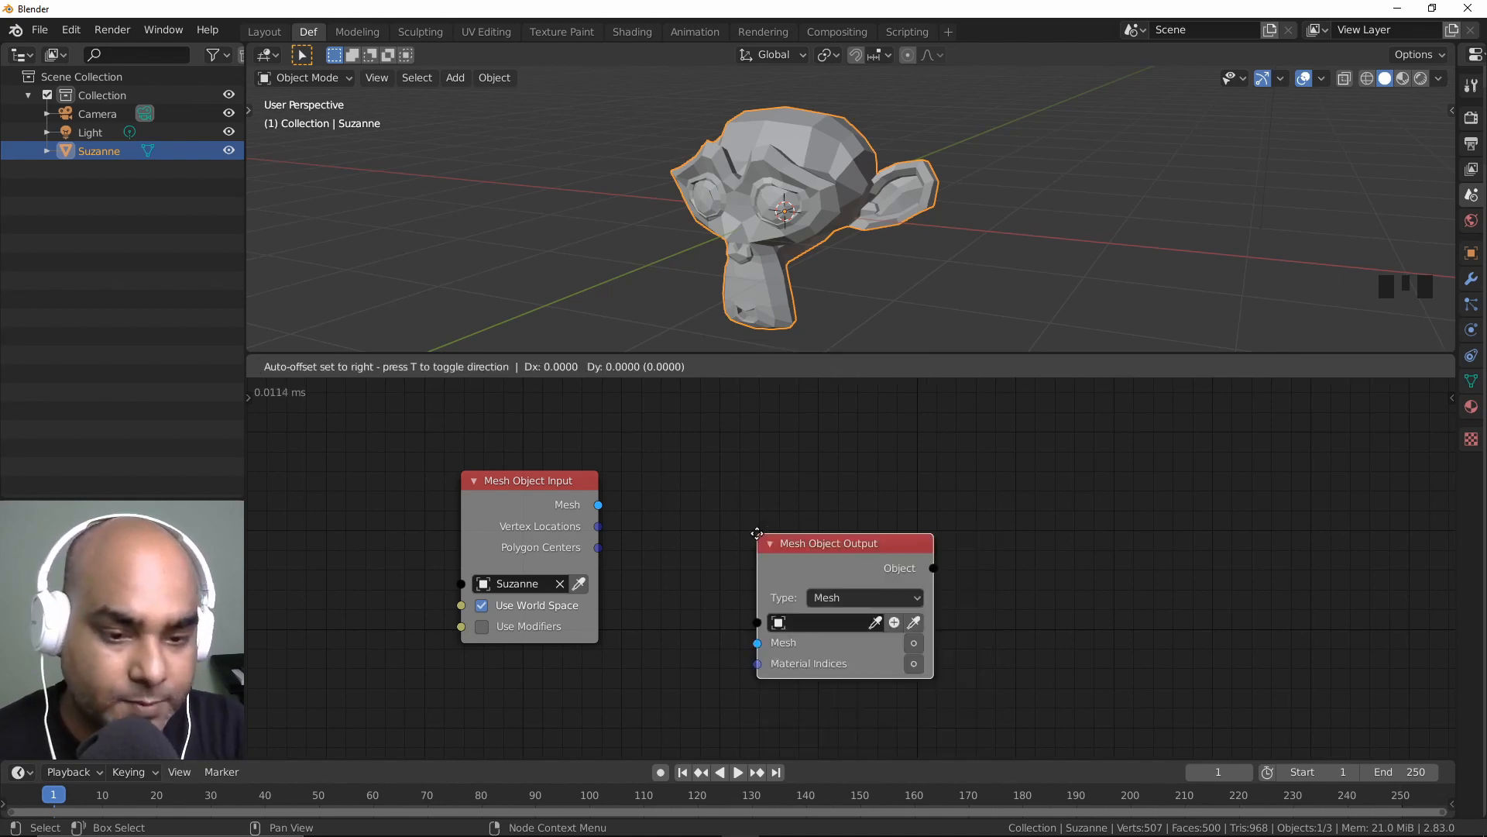
left_click(891, 477)
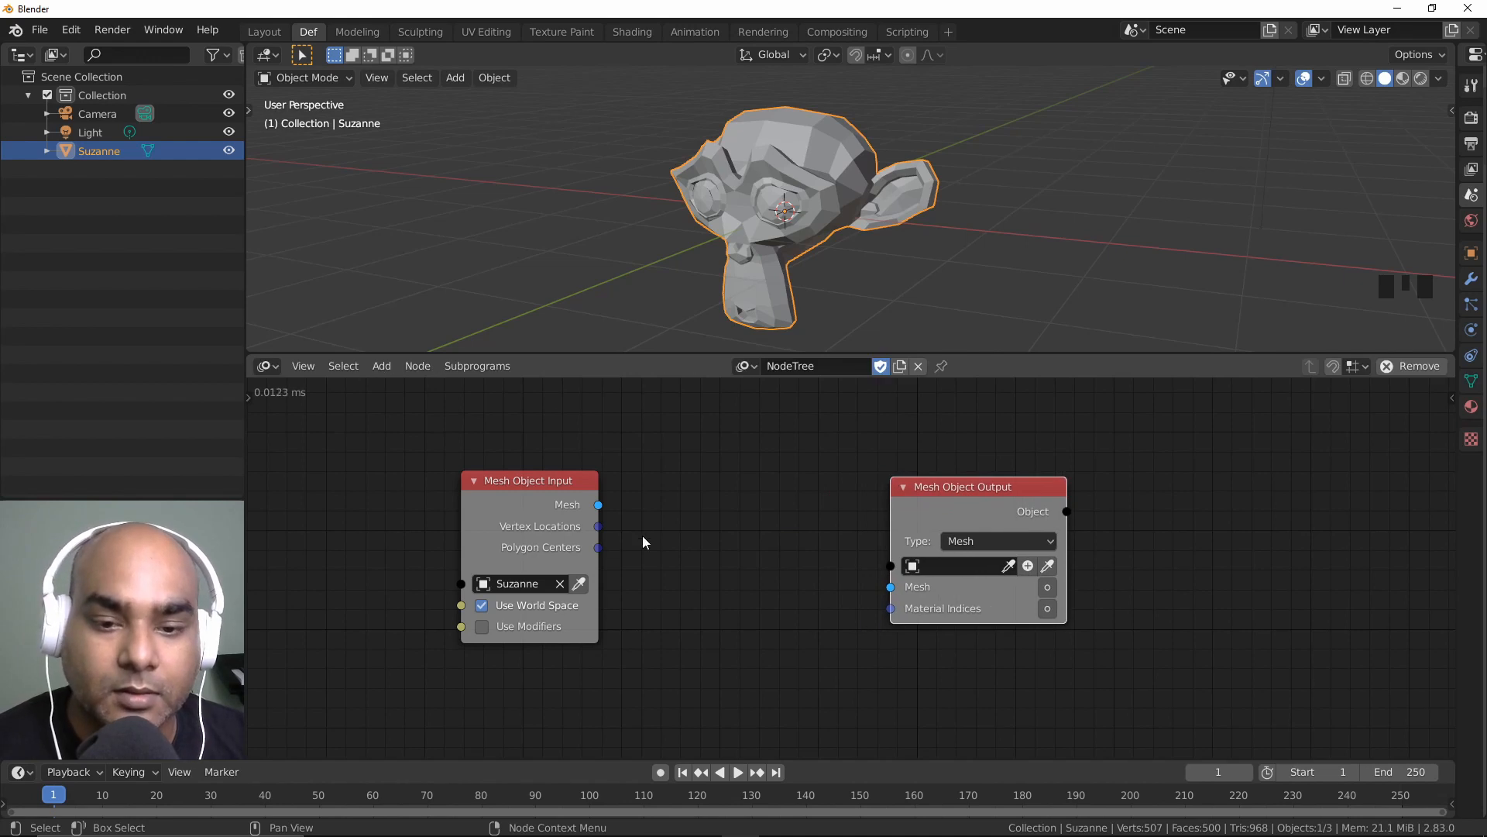
Step: Connect the input node's Mesh to Mesh Object Output, create a new target object for it, and enable its Mesh input
left_click_drag(599, 506, 890, 587)
left_click(1028, 566)
left_click(1048, 586)
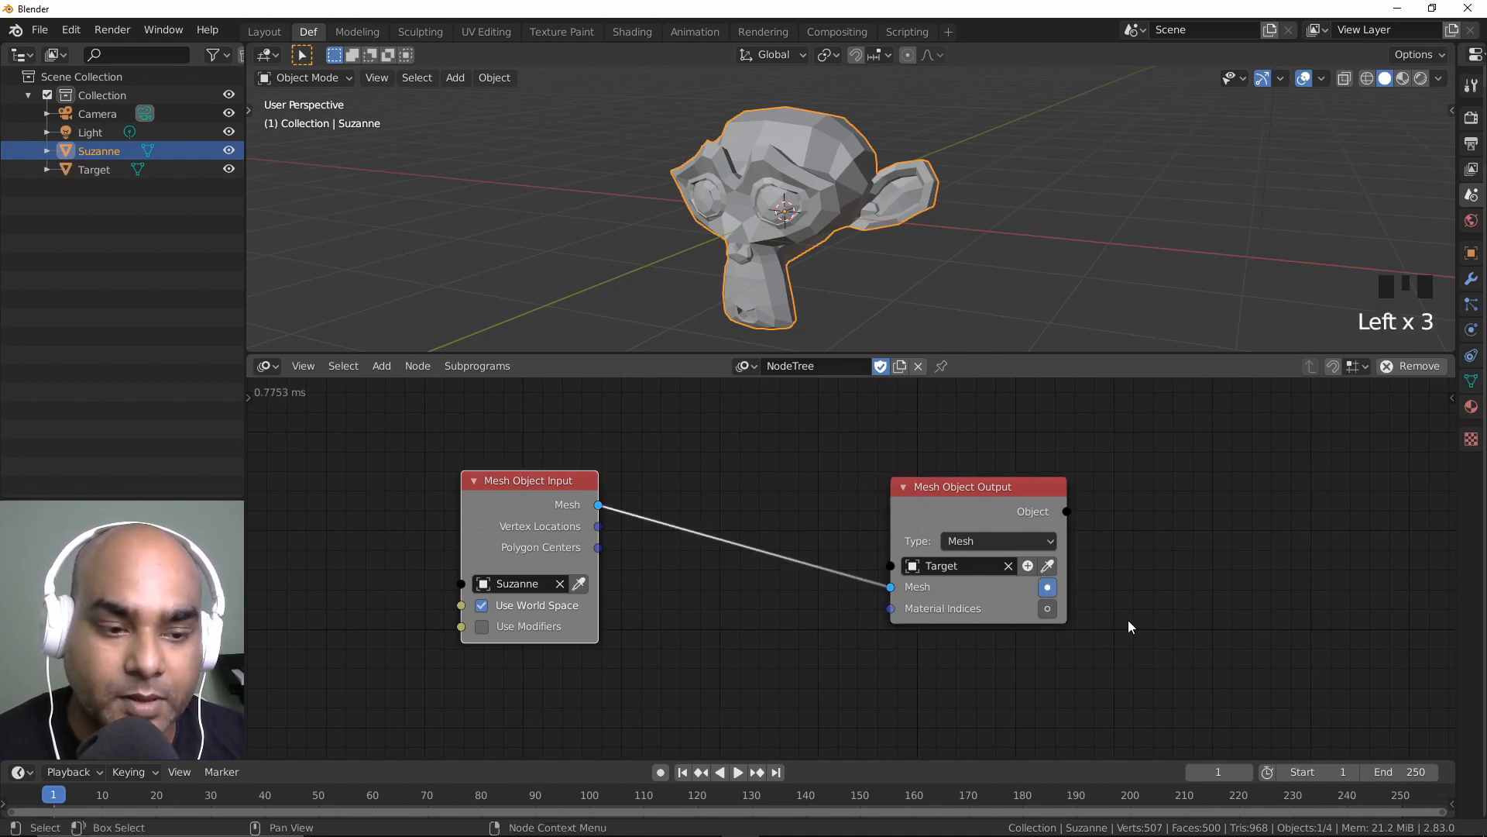
Step: Hide the original Suzanne, leaving the Target object selected, and move Mesh Object Output farther from the input node
left_click(232, 151)
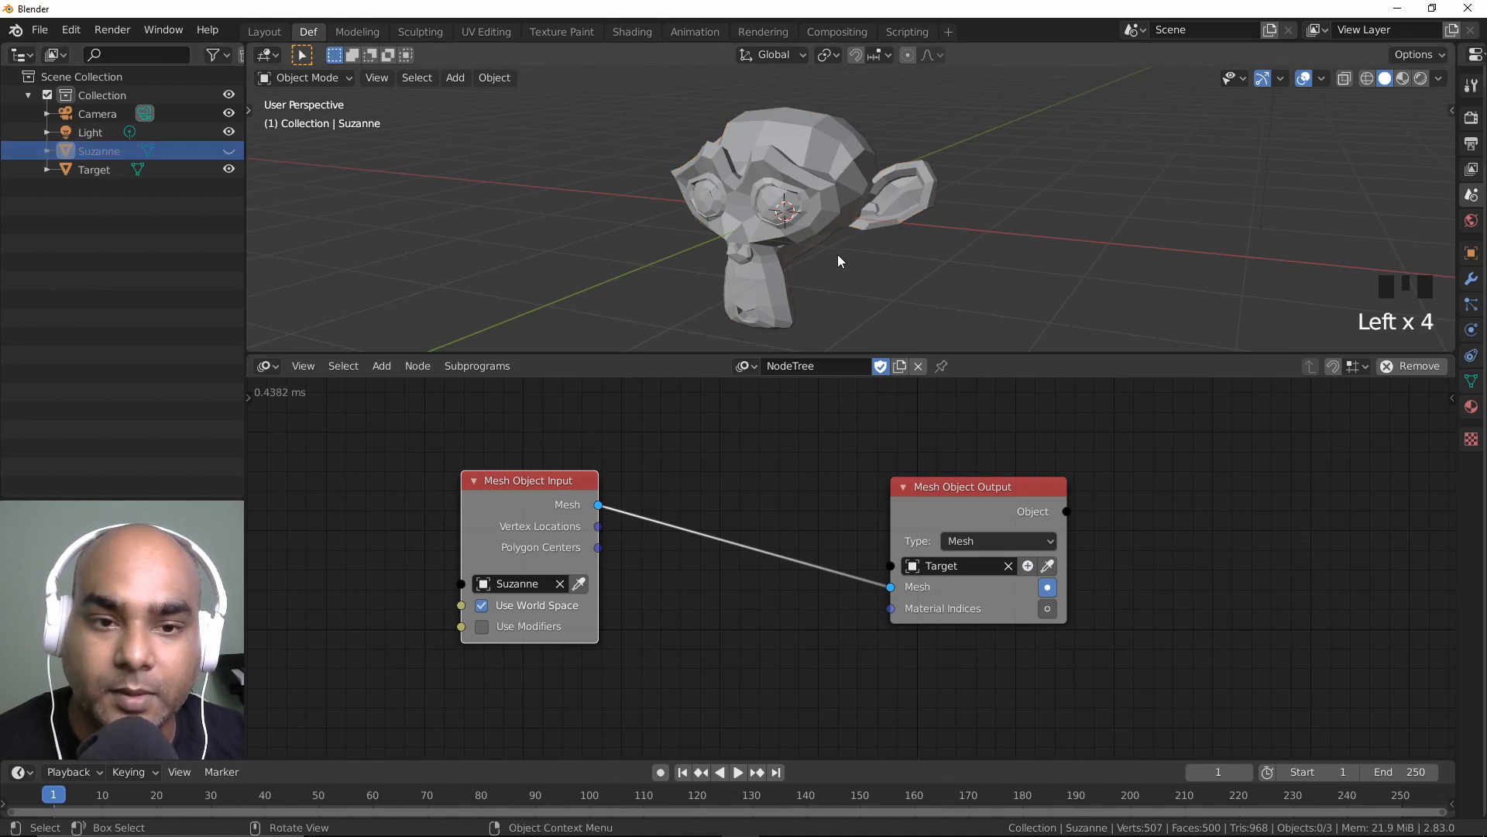
left_click(806, 240)
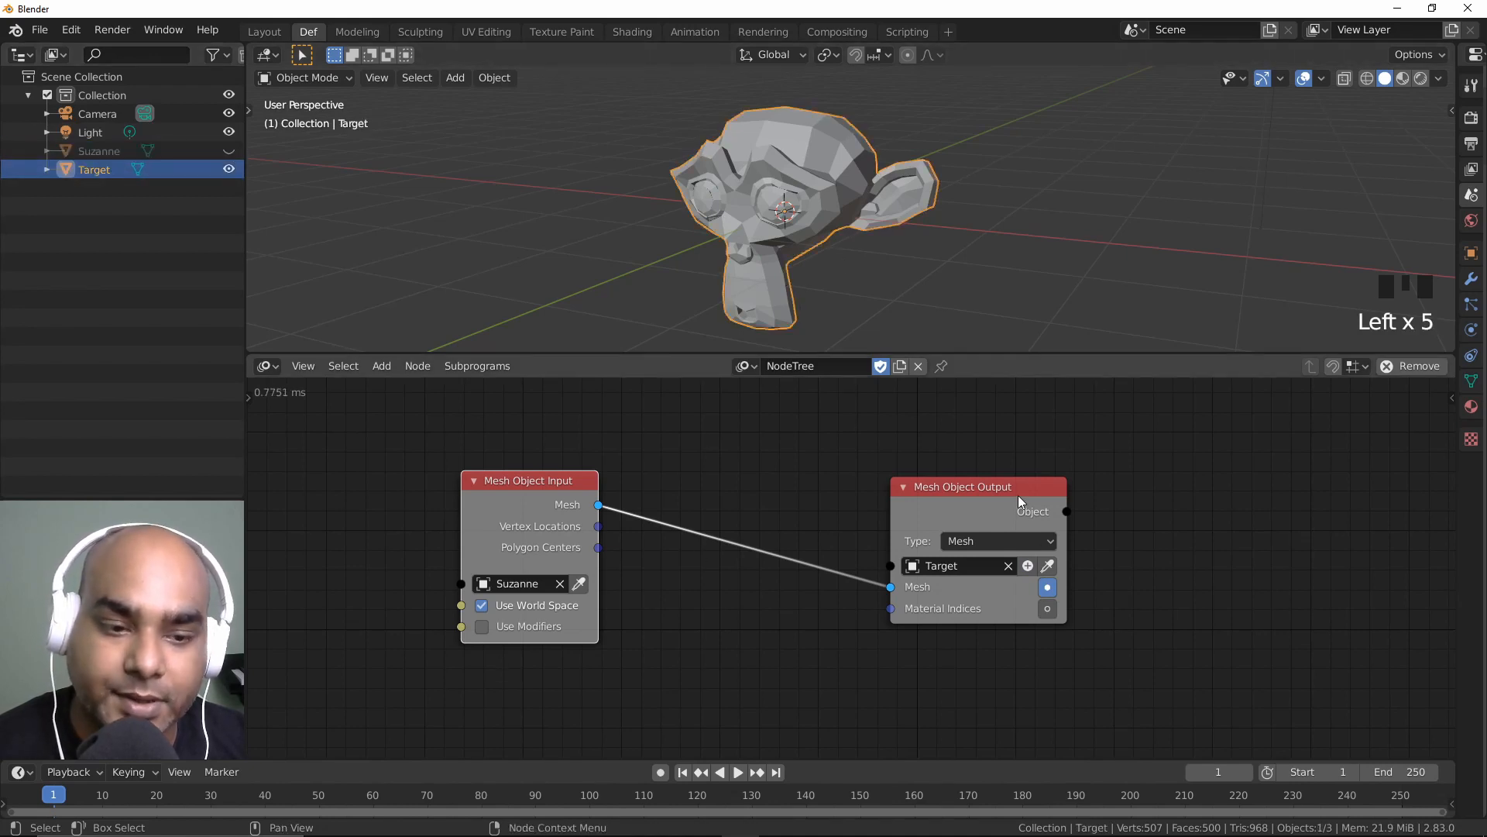
left_click_drag(971, 486, 1046, 485)
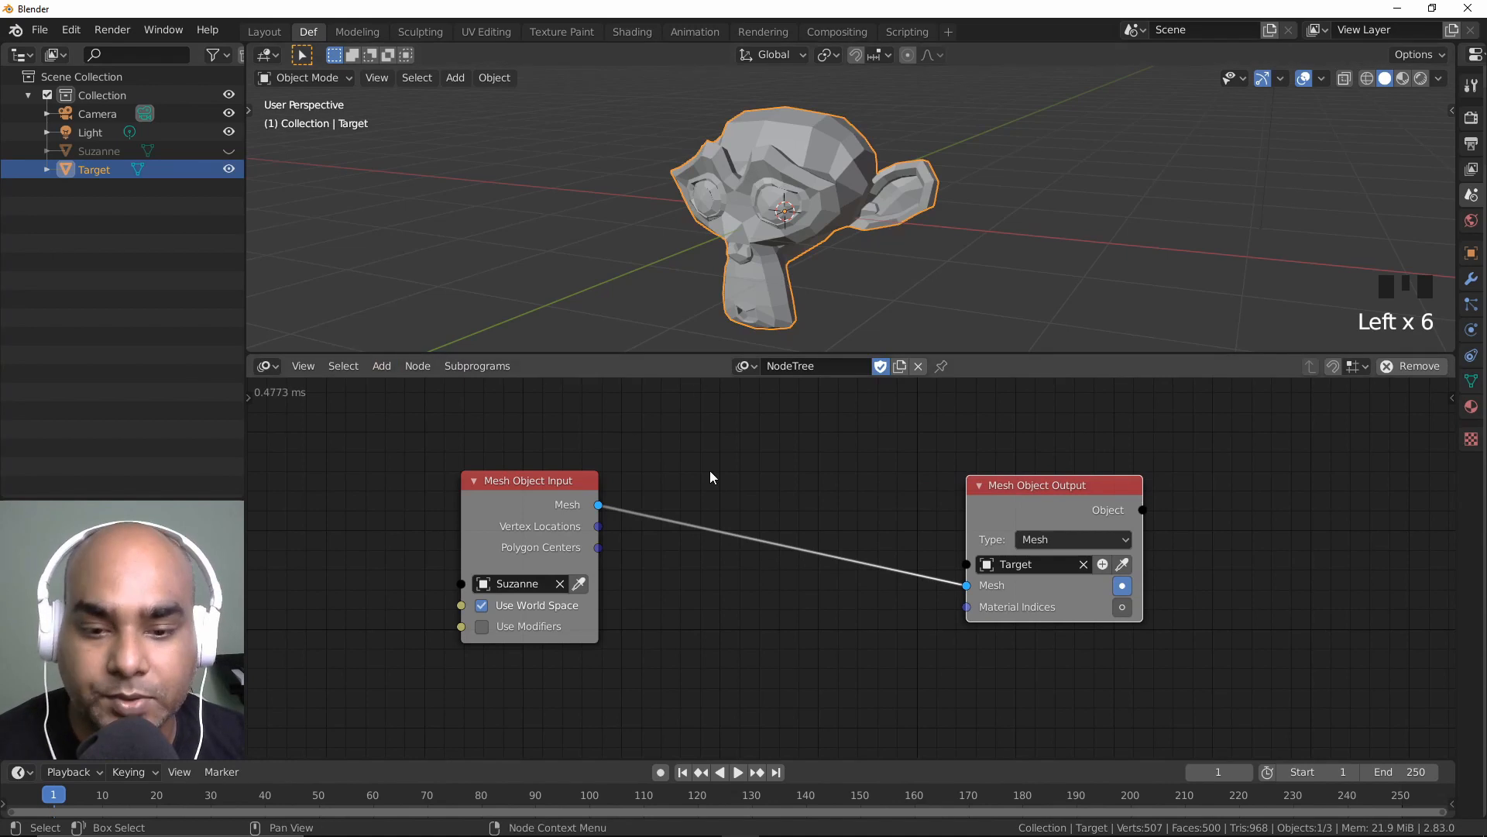
middle_click_drag(723, 483, 708, 472)
key("ctrl+a")
type("offset")
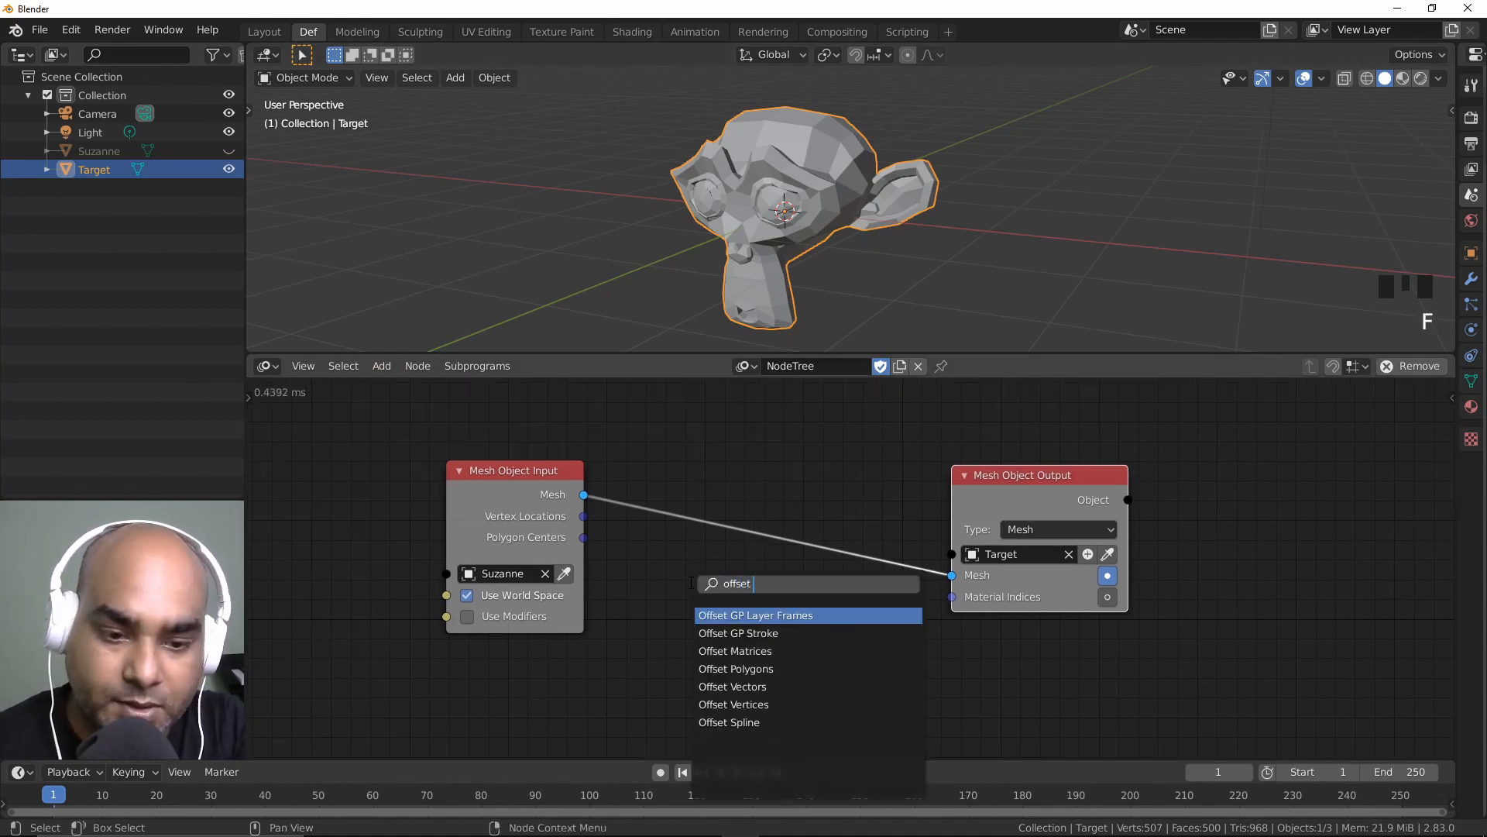
left_click(733, 687)
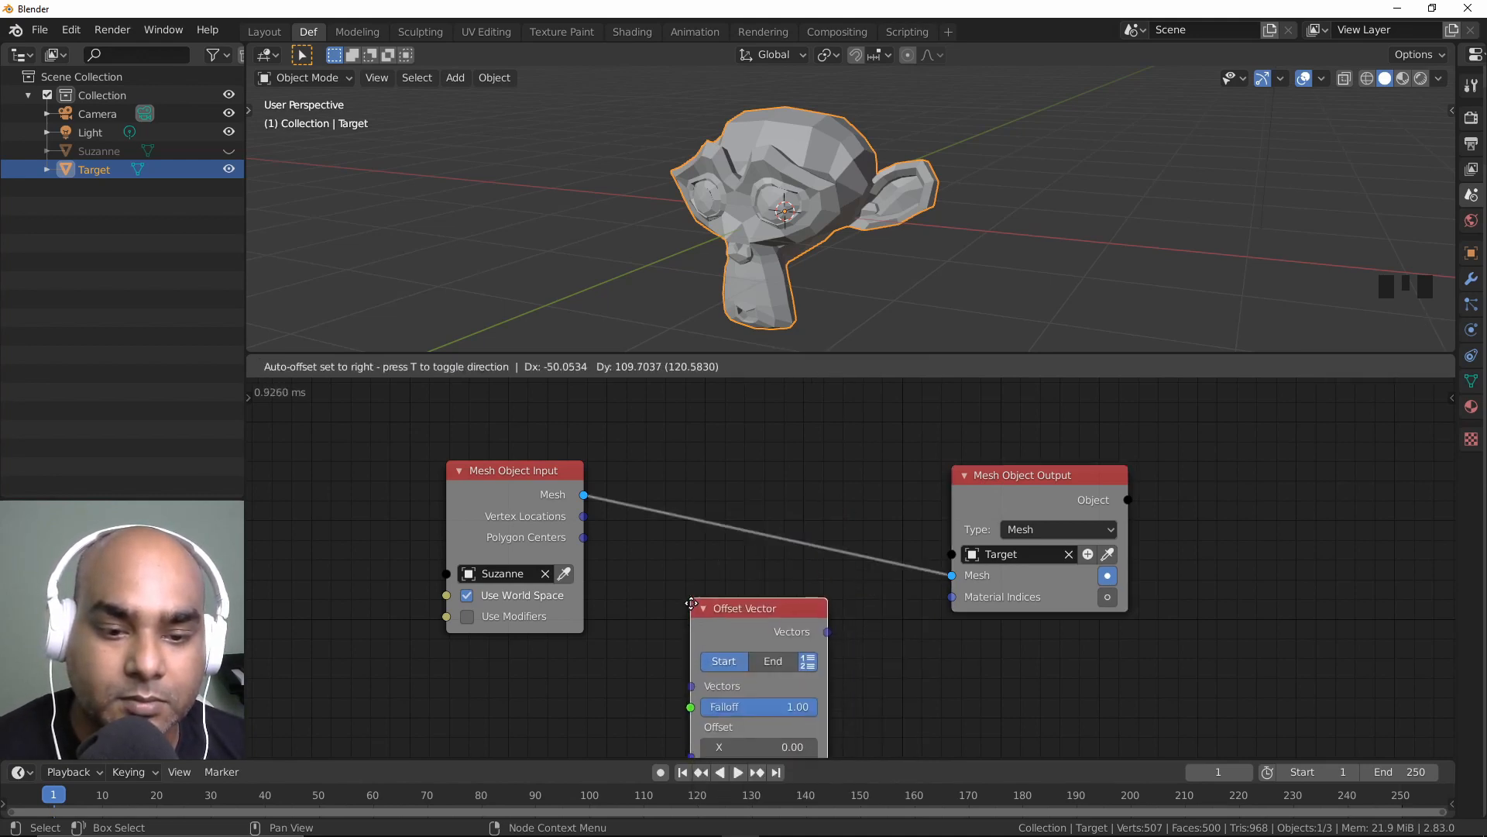
key("Delete")
Step: Insert an Offset Vertices node into the link between Mesh Object Input and Mesh Object Output
key("ctrl+a")
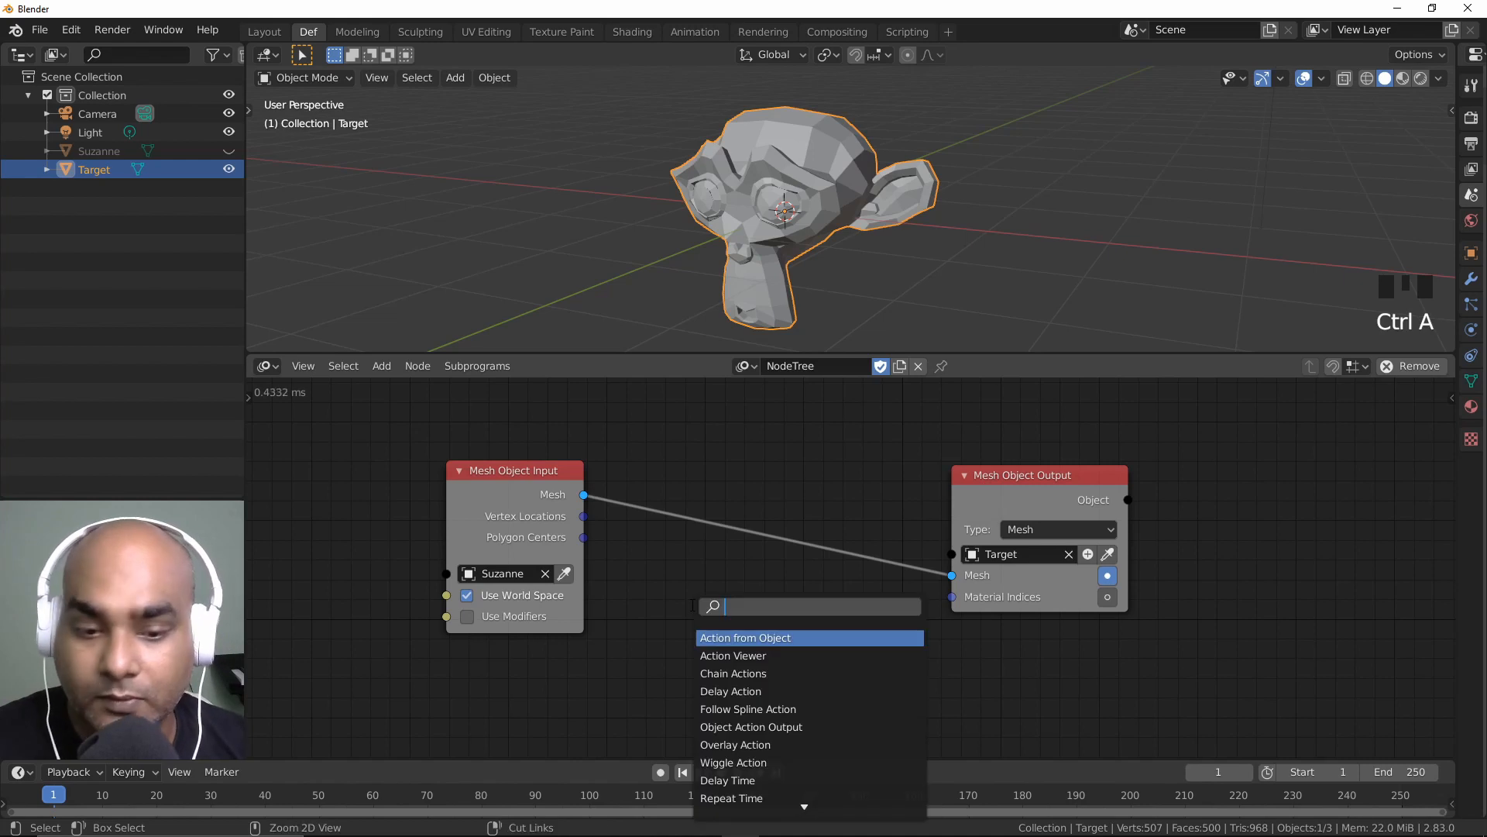
type("offset")
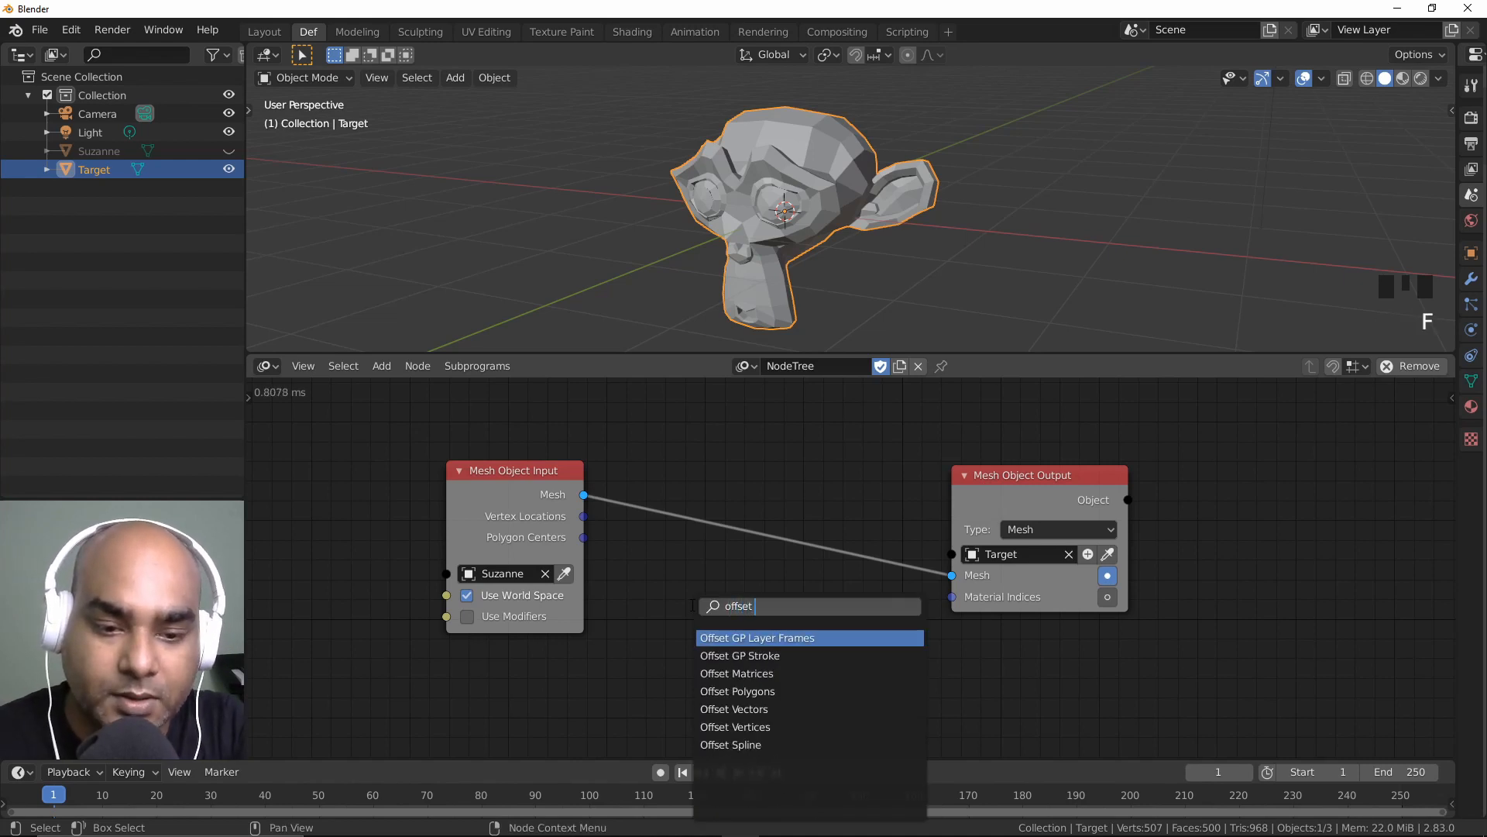
type(" ver")
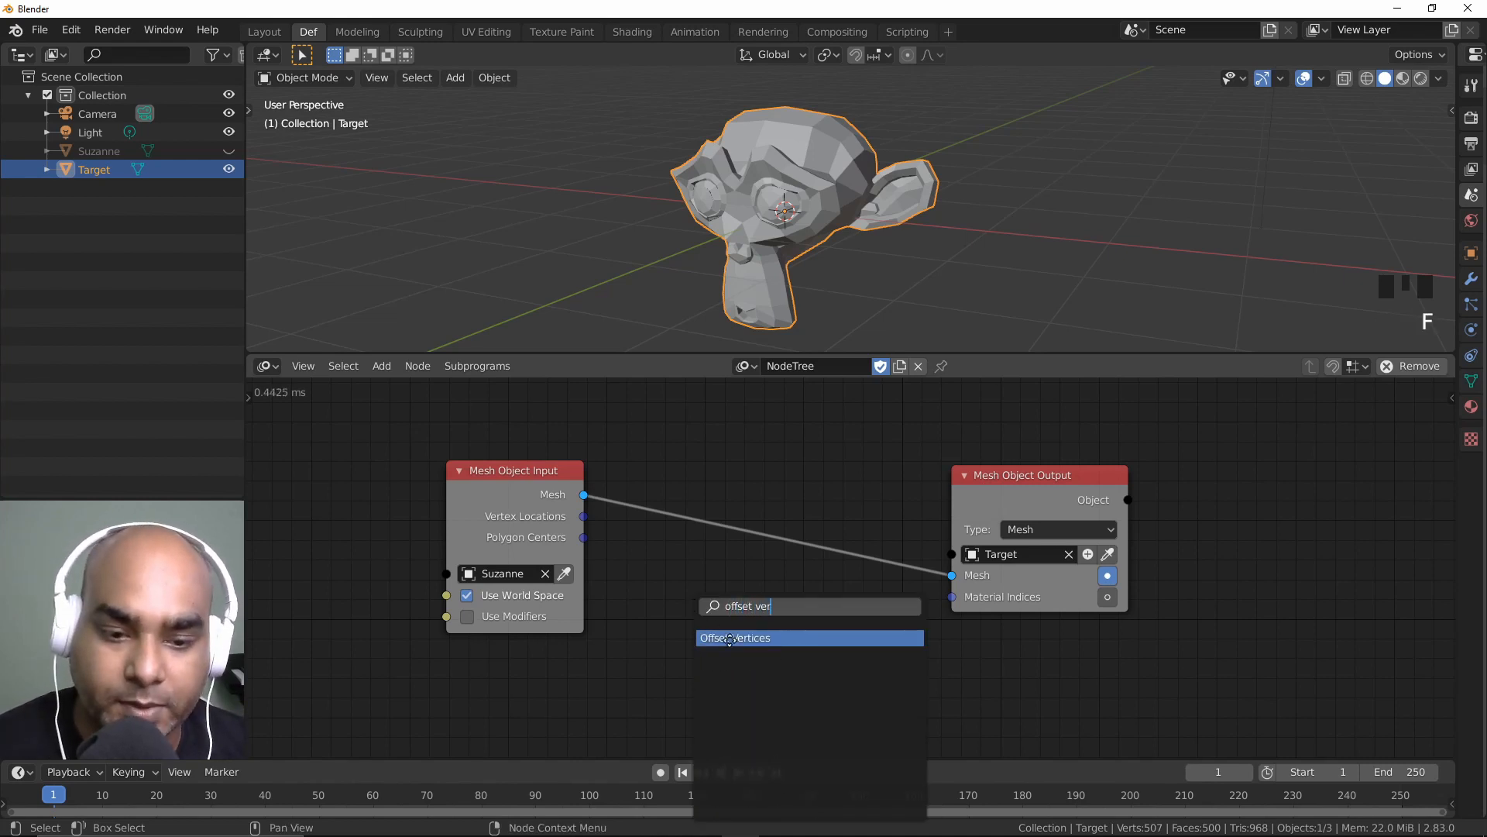
left_click(711, 637)
left_click(711, 496)
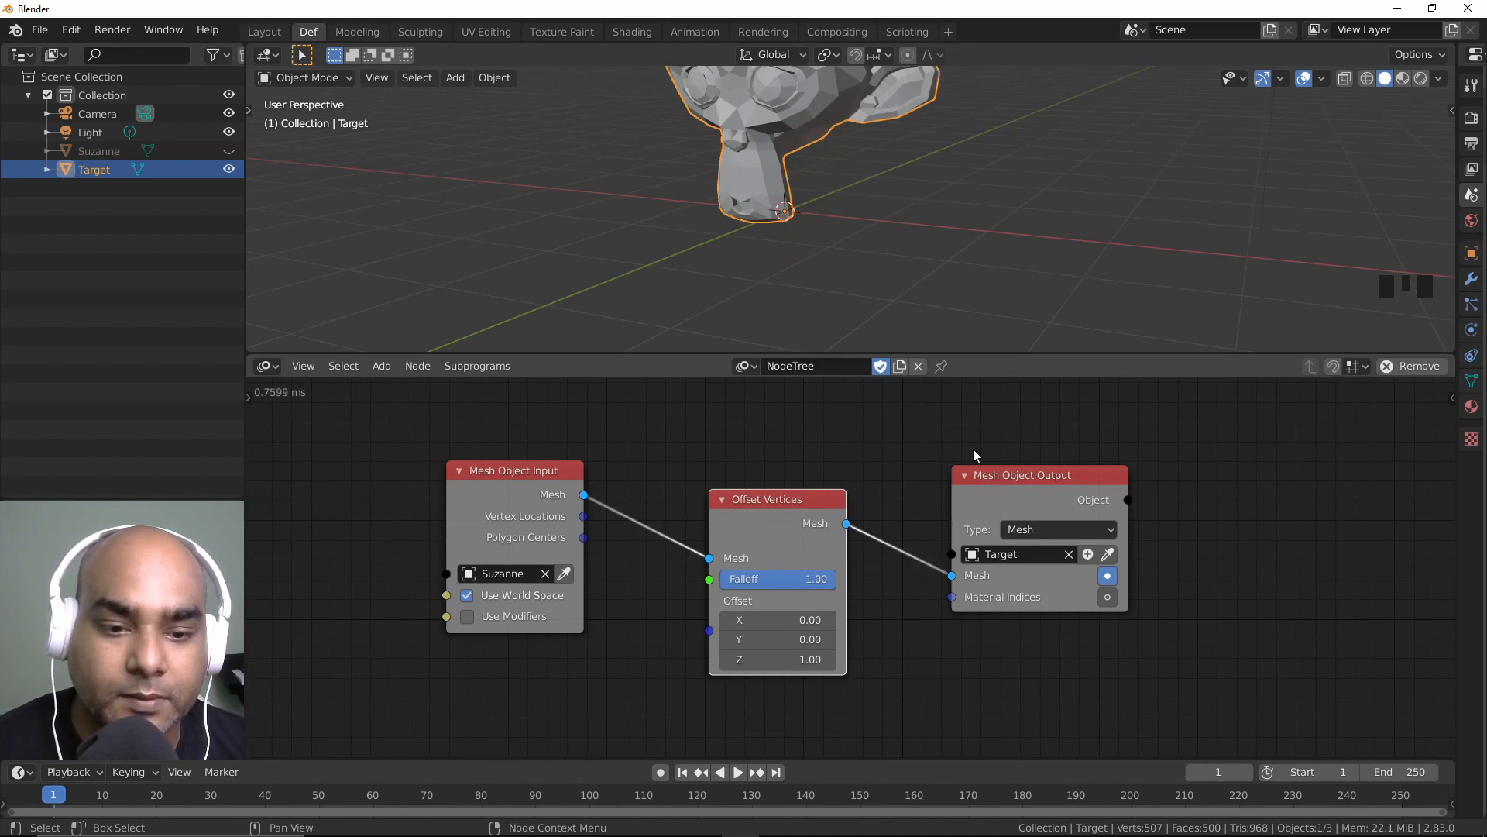
Step: Add a Noise Falloff node below Mesh Object Input and connect its output to the Offset Vertices Falloff input
key("ctrl+a")
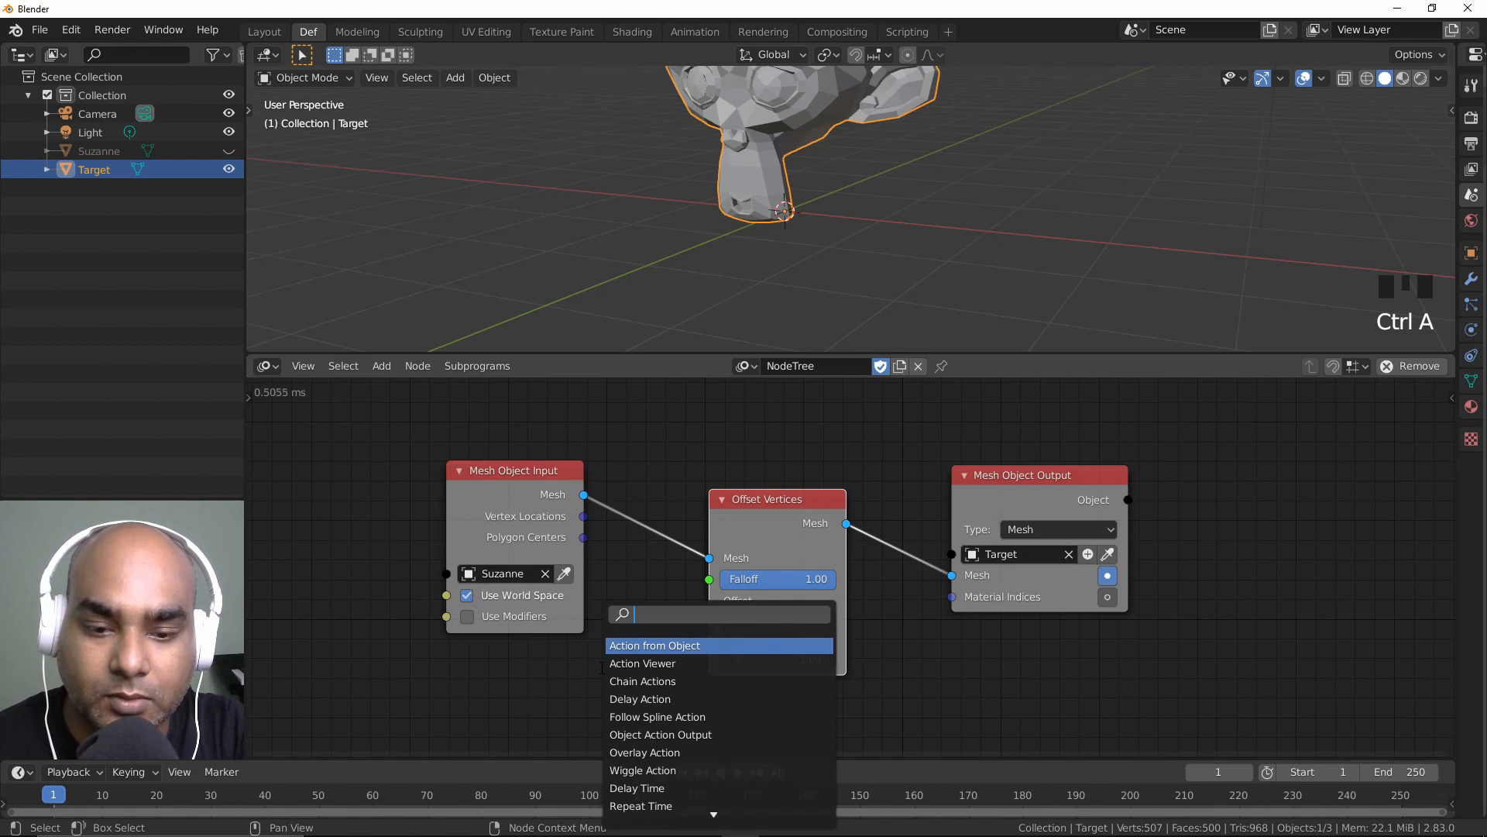
type("noise")
key("Return")
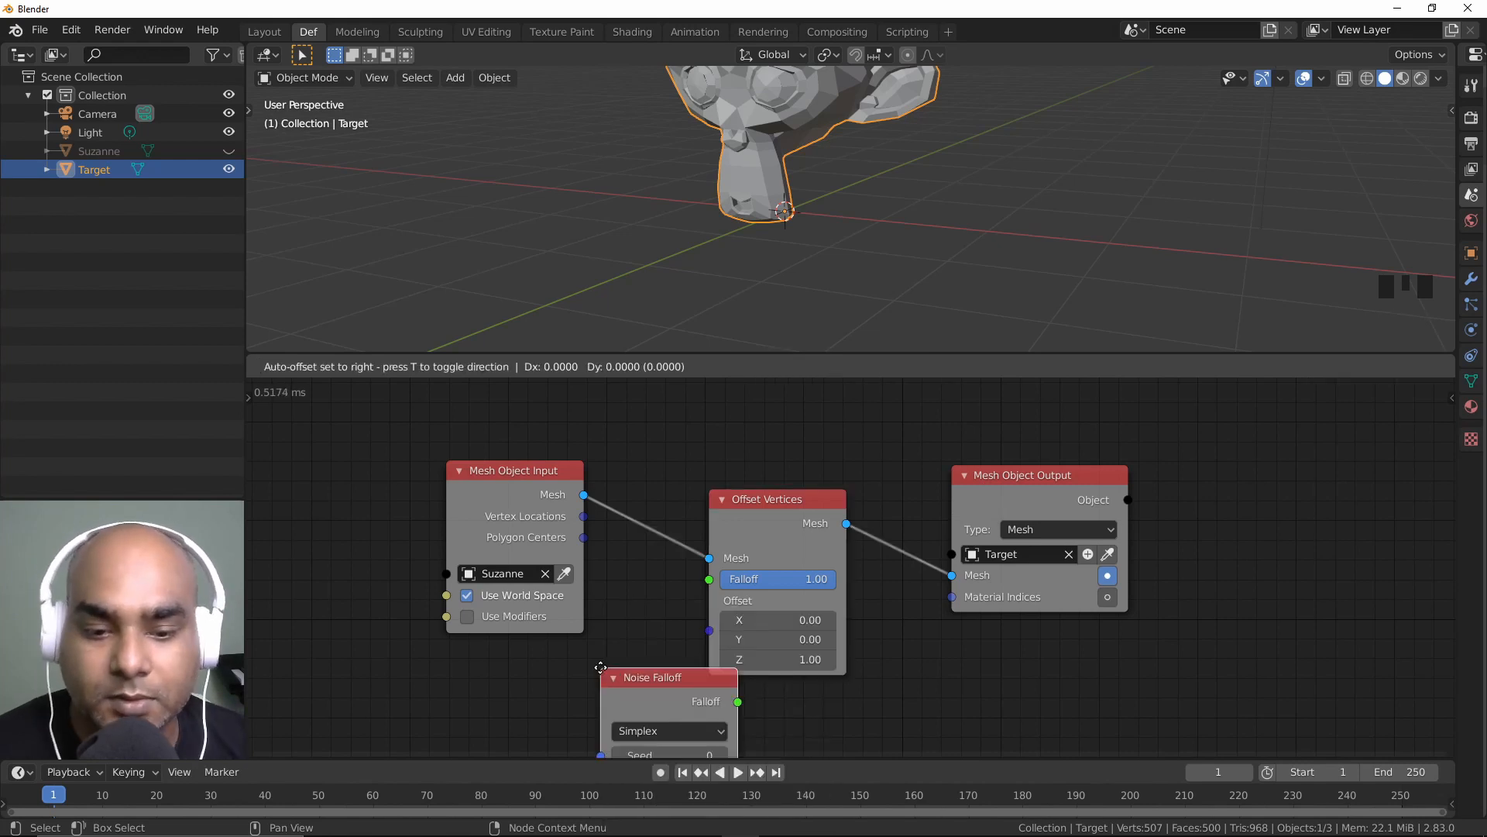
left_click(485, 650)
left_click_drag(622, 685, 709, 579)
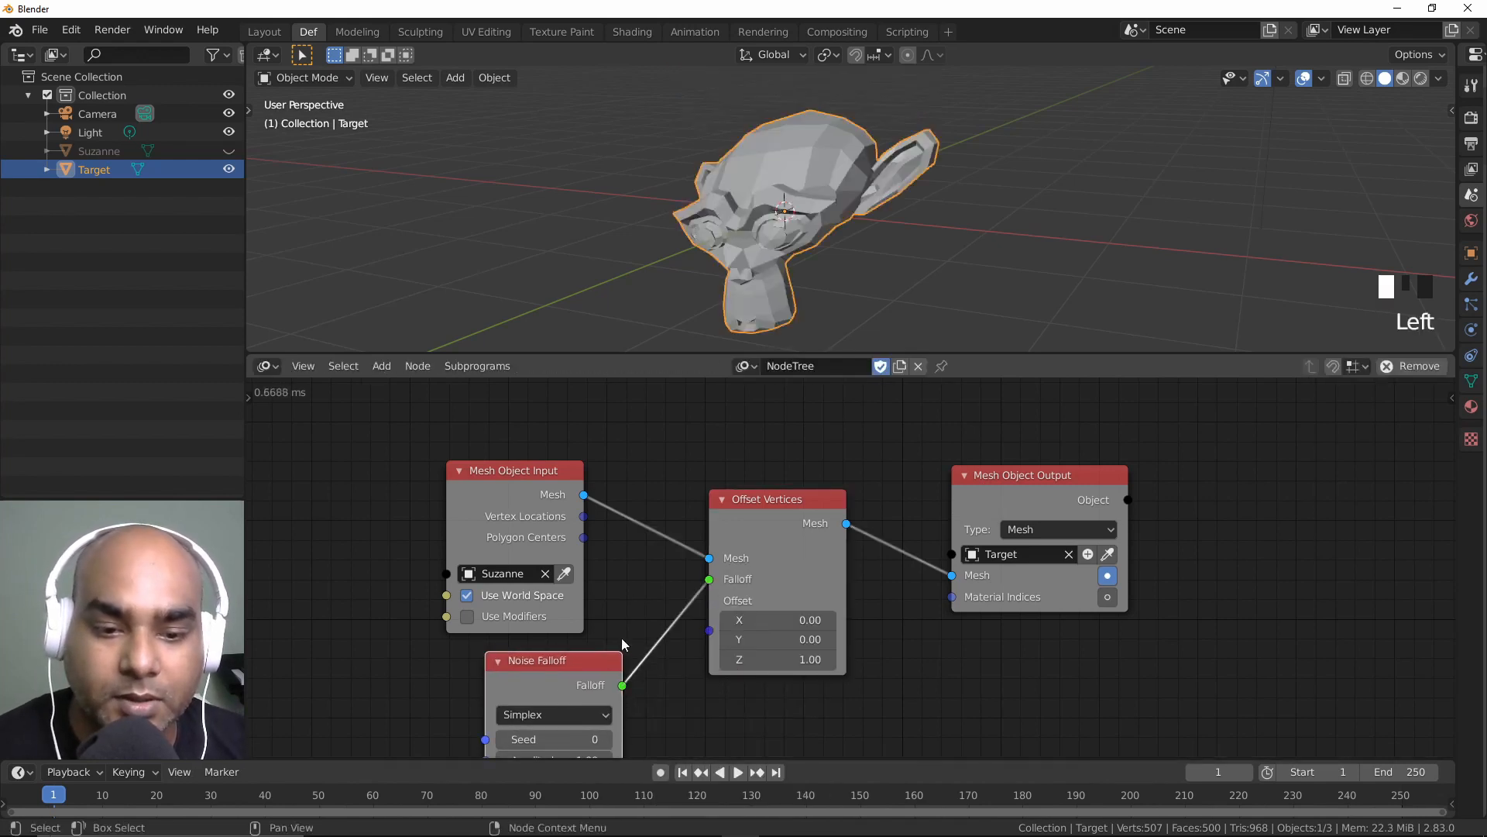
scroll(626, 626, "down", 2)
middle_click_drag(637, 576, 658, 481)
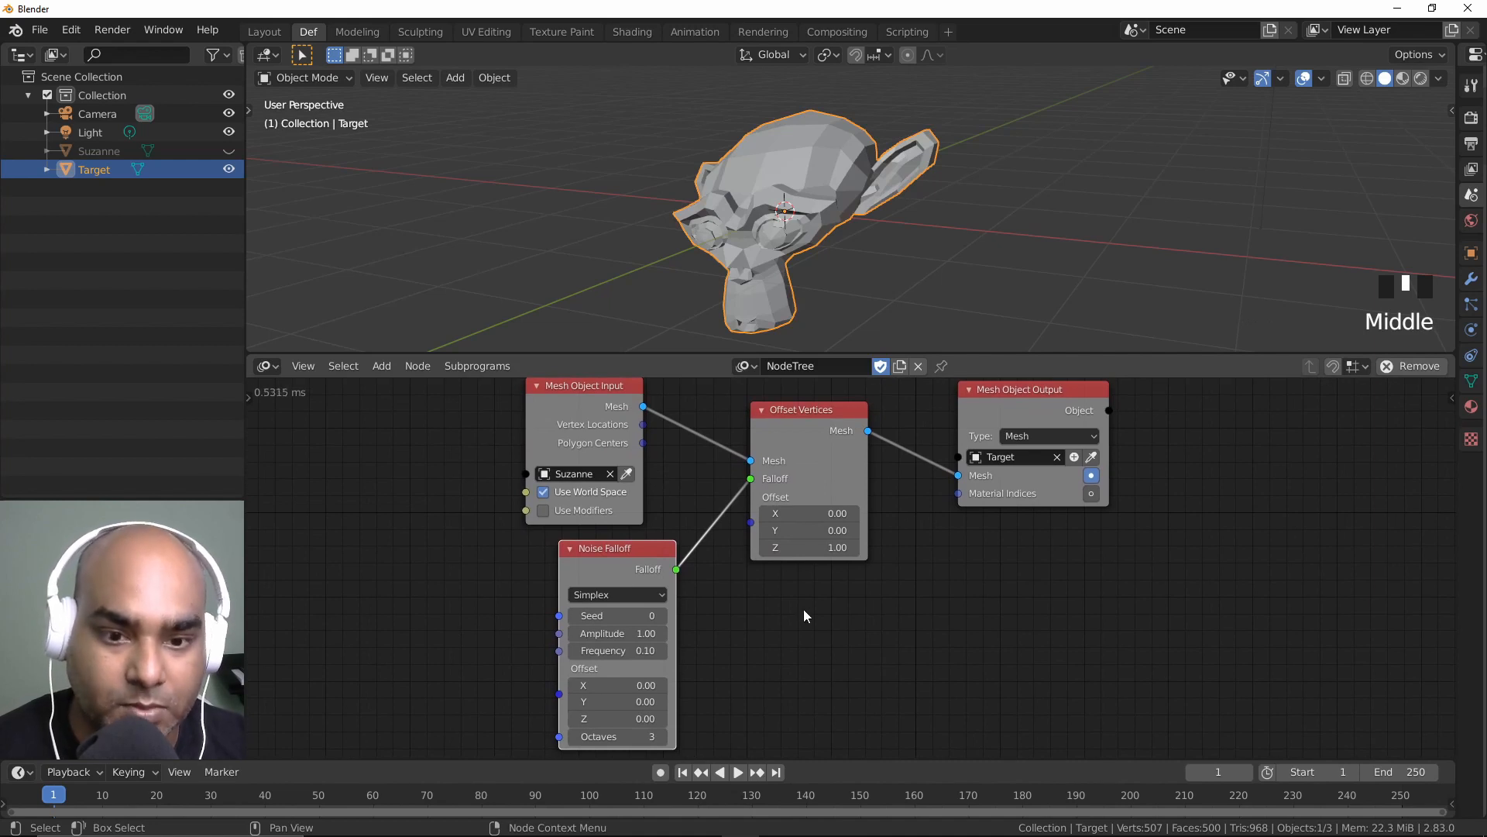
Step: Set the Noise Falloff's frequency to 0.13, its X offset to 5.40 and its noise type to Cubic
middle_click_drag(859, 212, 952, 256)
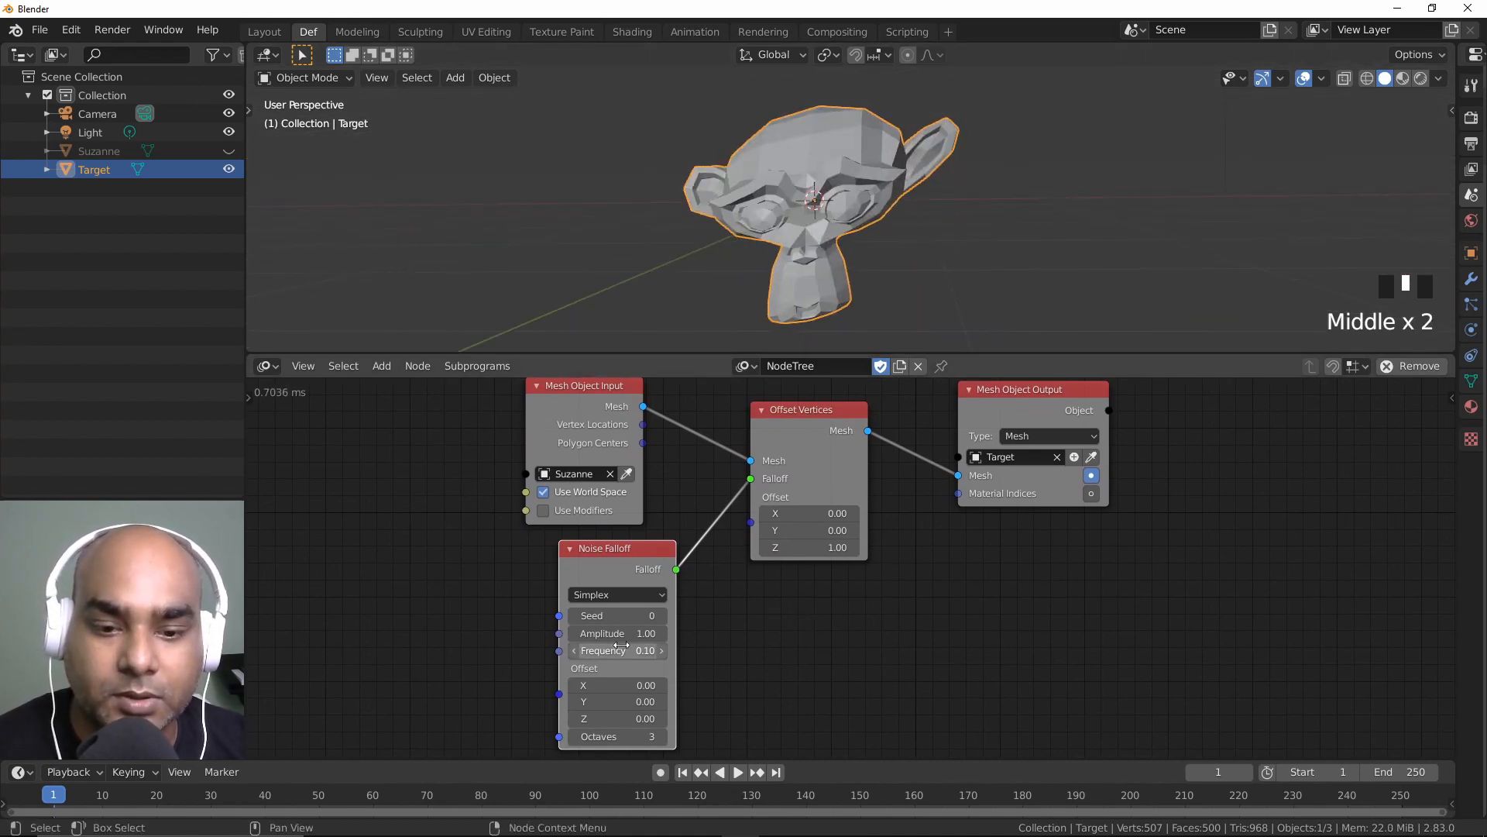
left_click_drag(622, 650, 643, 681)
left_click(604, 594)
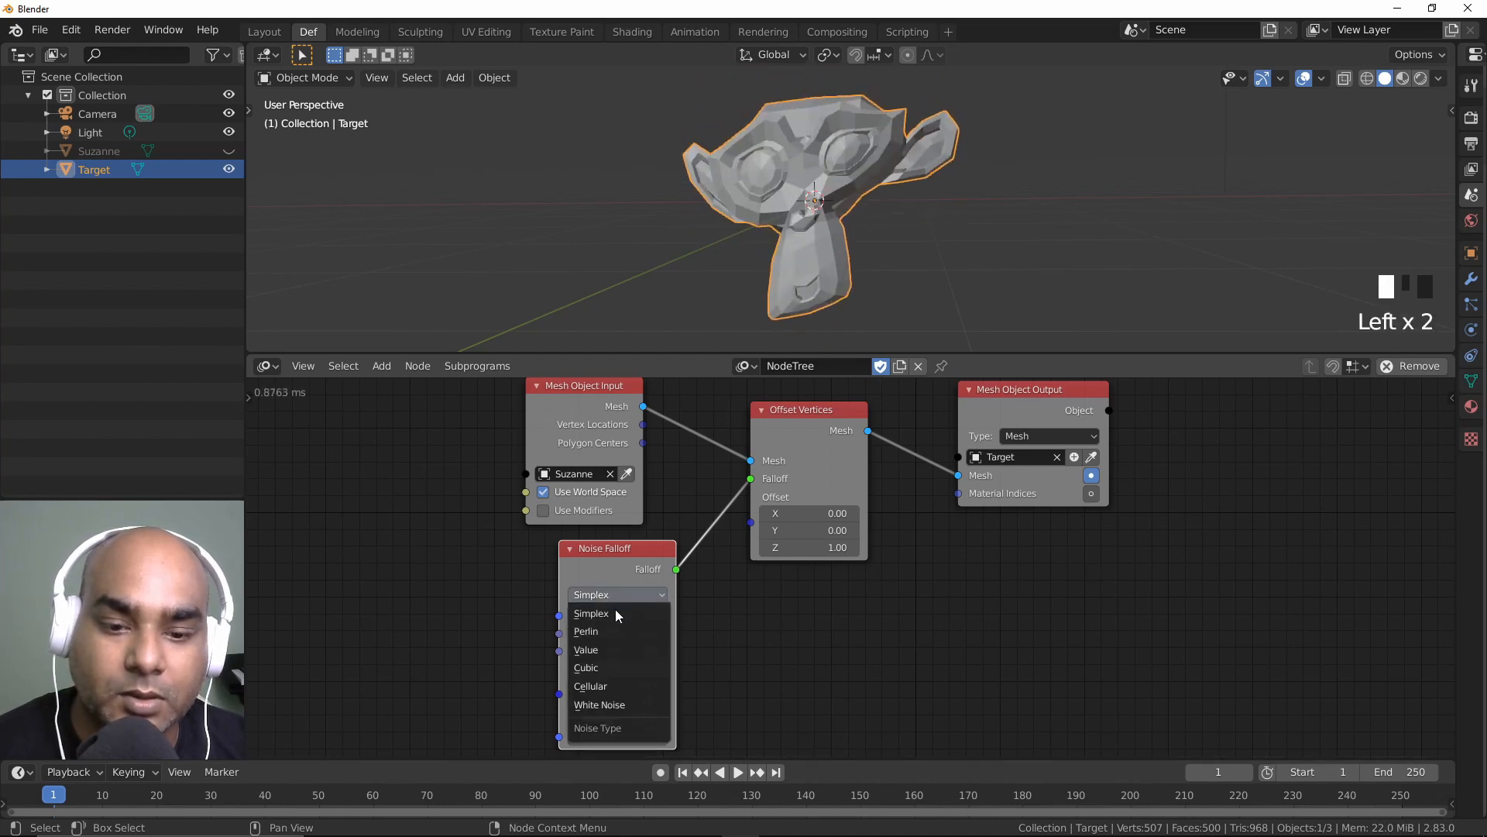
left_click(618, 666)
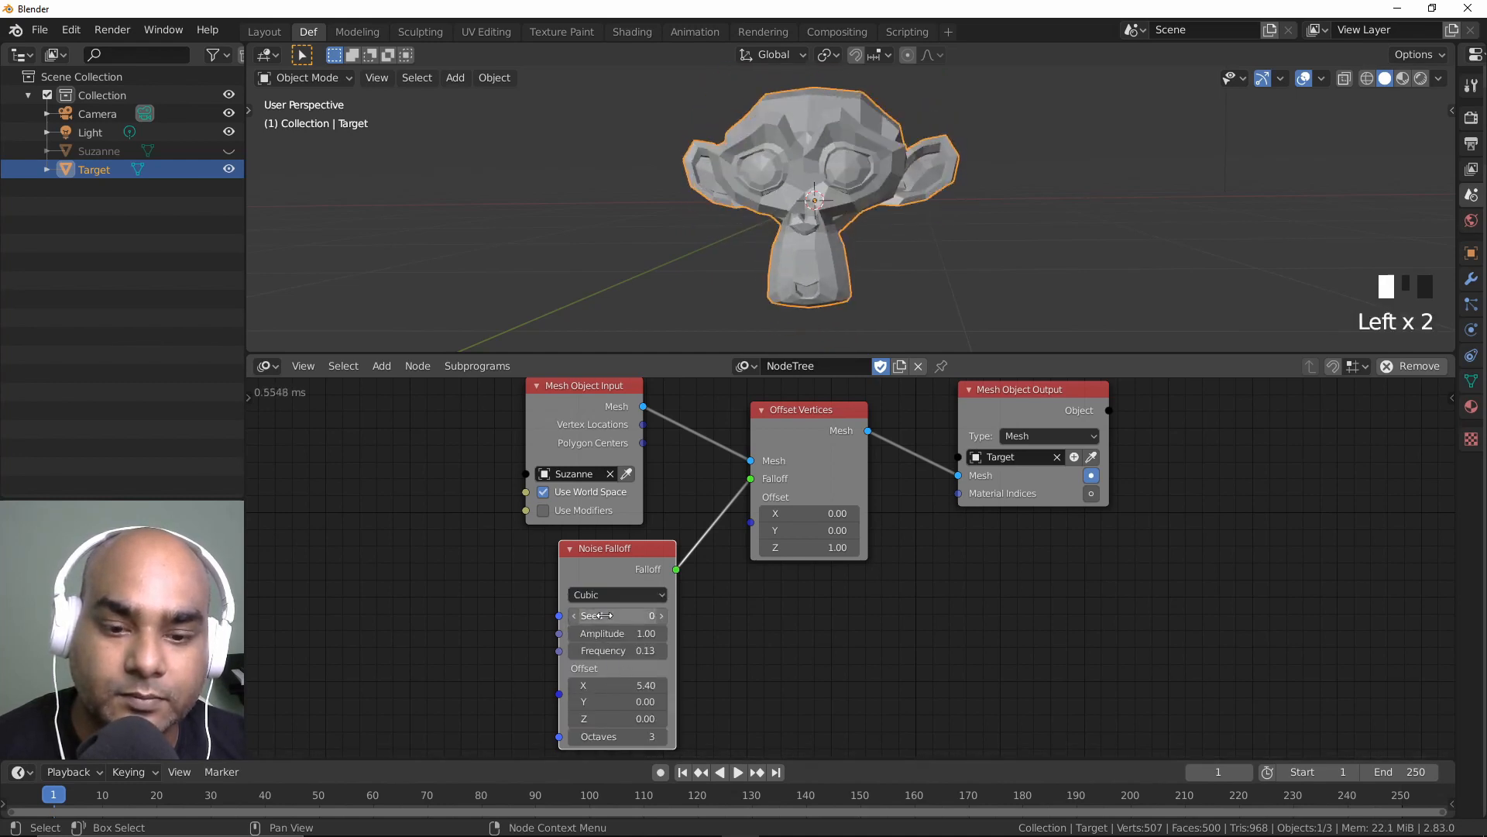
Step: Set the Noise Falloff's amplitude to 2.11 and frequency to 1.33, and move Mesh Object Output farther from Offset Vertices
left_click_drag(613, 669, 656, 644)
middle_click_drag(927, 267, 821, 347)
middle_click_drag(968, 583, 814, 602)
left_click_drag(833, 425, 1075, 398)
left_click_drag(760, 395, 978, 546)
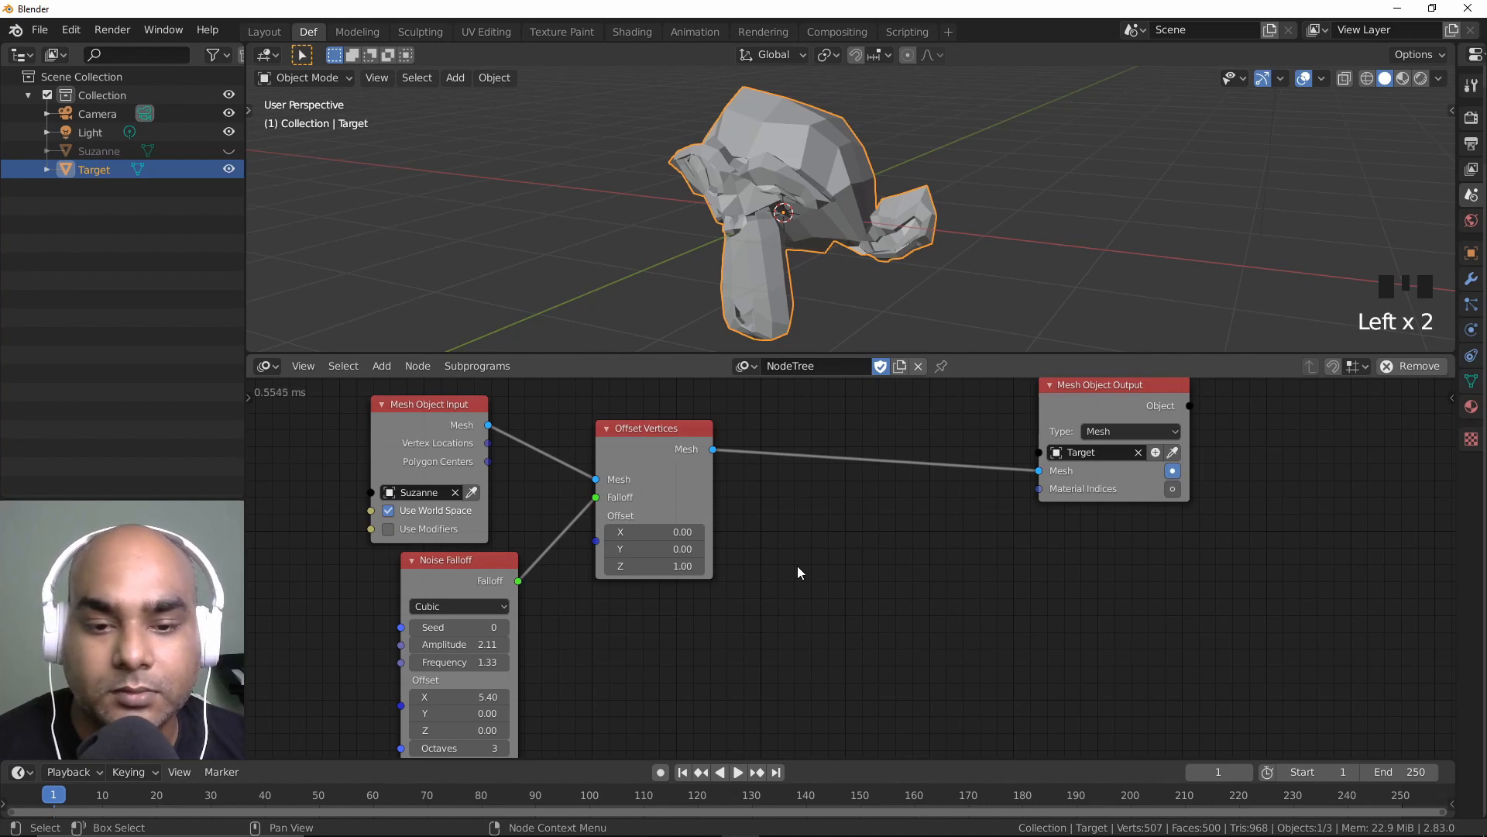
left_click_drag(488, 443, 649, 667)
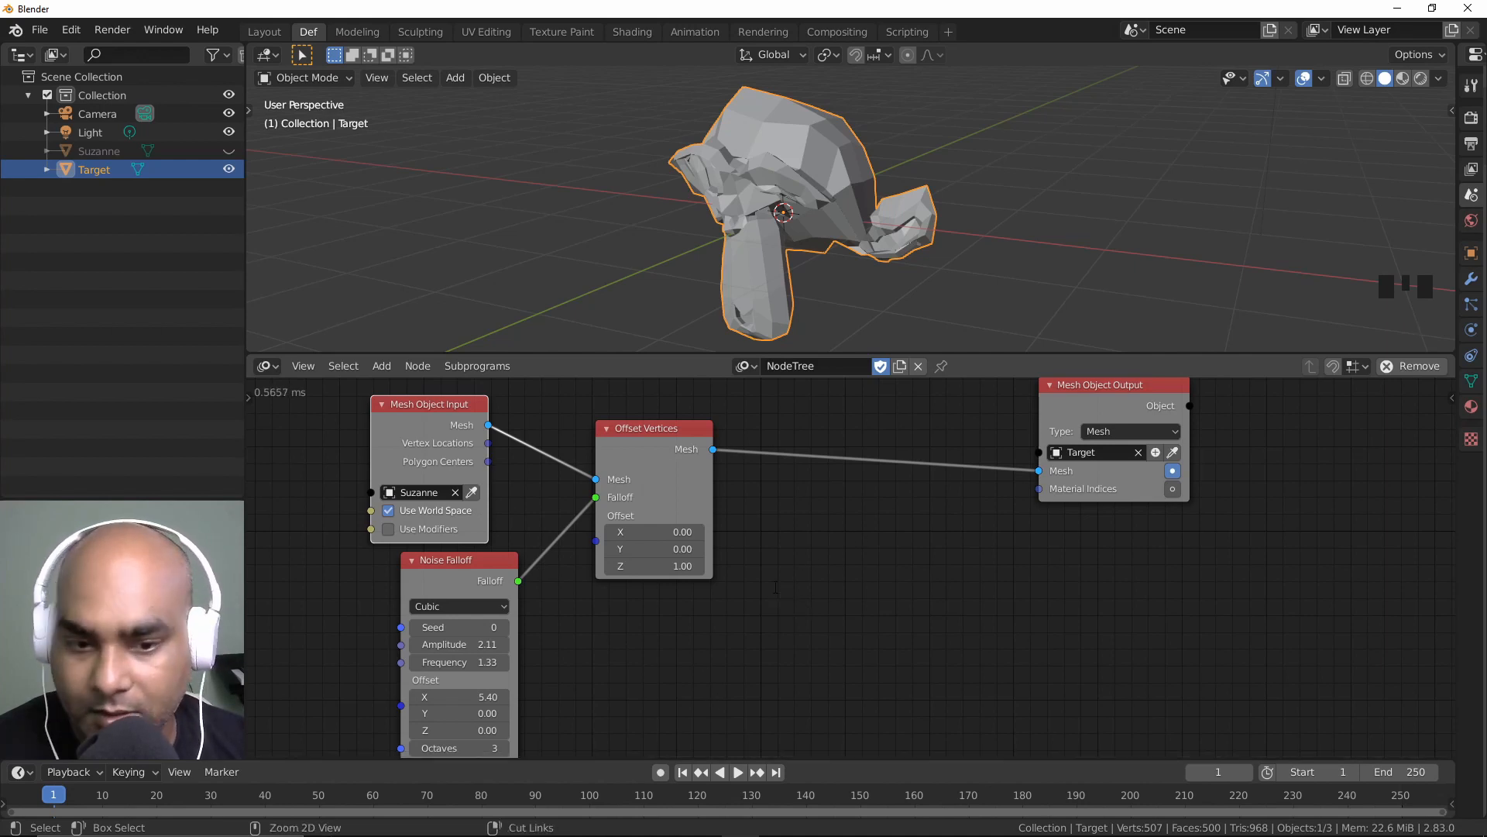
Step: Add a Mesh Info node below the Offset Vertices output and feed the Offset Vertices Mesh output into it
key("ctrl+a")
type("mesh i")
key("Down")
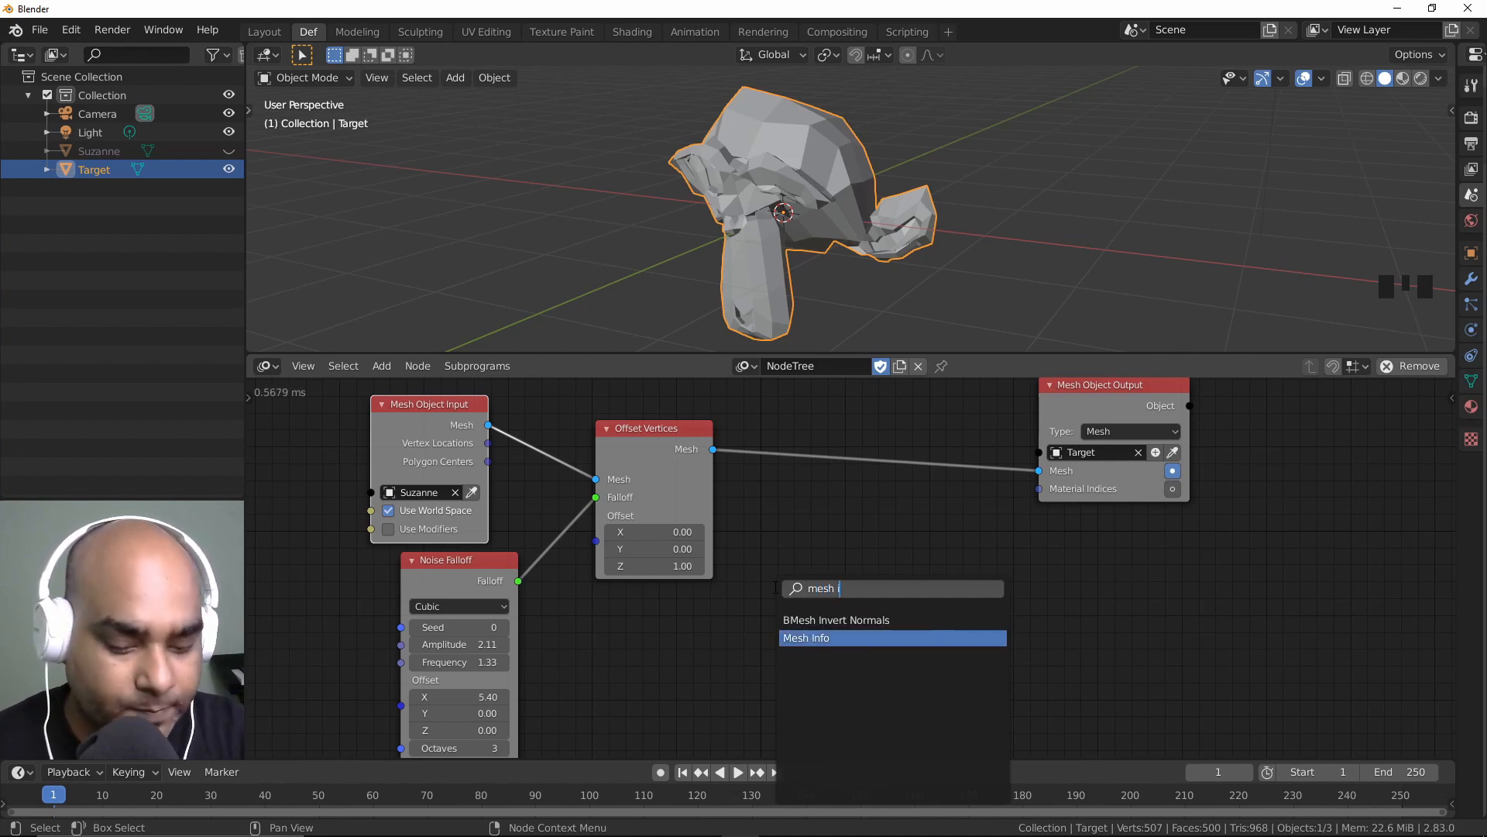
key("Return")
left_click(794, 508)
left_click_drag(713, 449, 798, 691)
middle_click_drag(861, 533, 802, 490)
left_click_drag(802, 489, 788, 570)
middle_click_drag(788, 569, 653, 511)
left_click(778, 573)
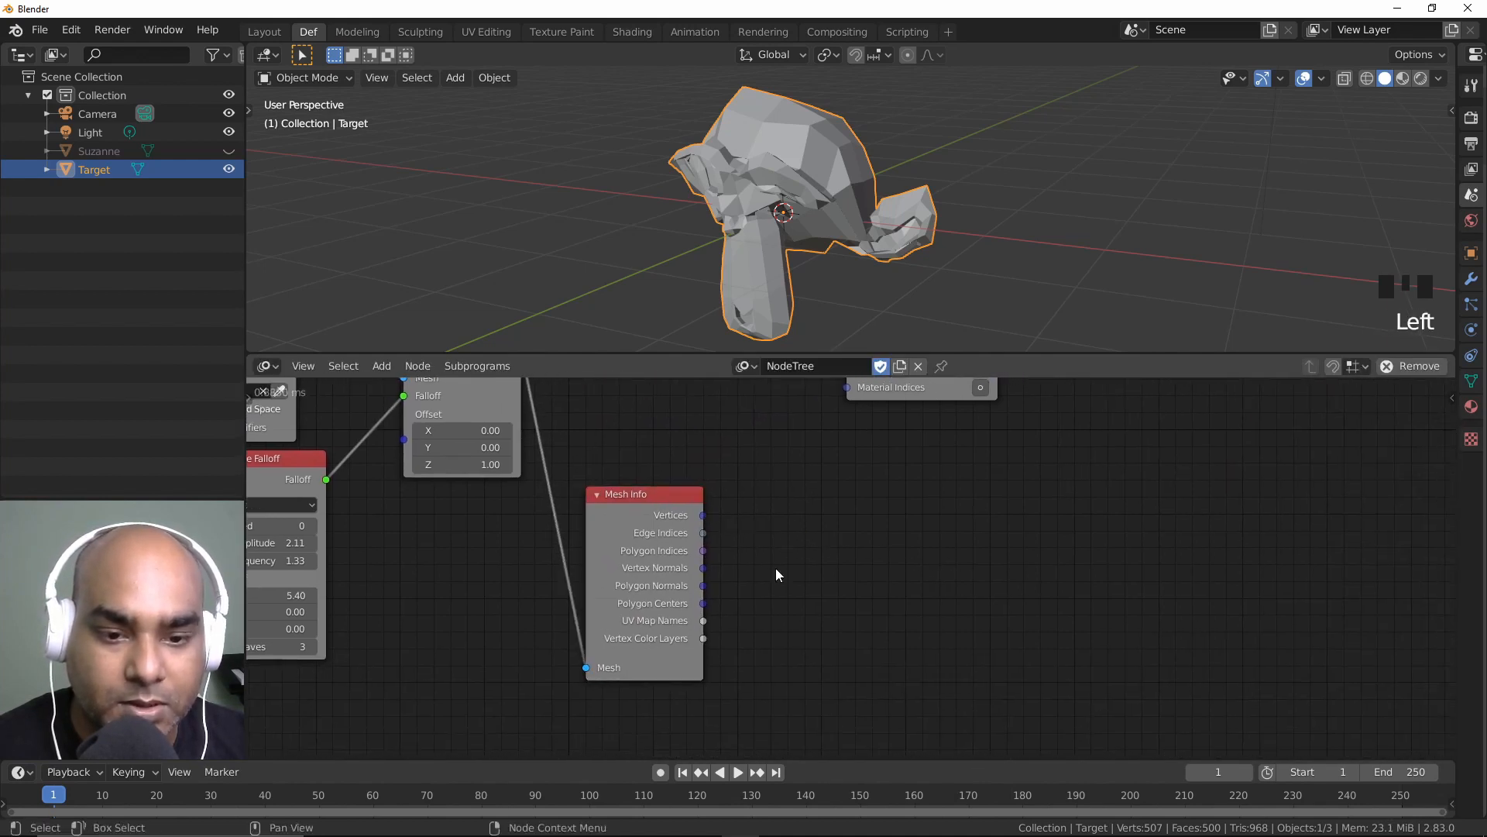
Step: Add a Combine Mesh node beside Mesh Info, leaving a gap between the two nodes
left_click(850, 587)
key("ctrl+a")
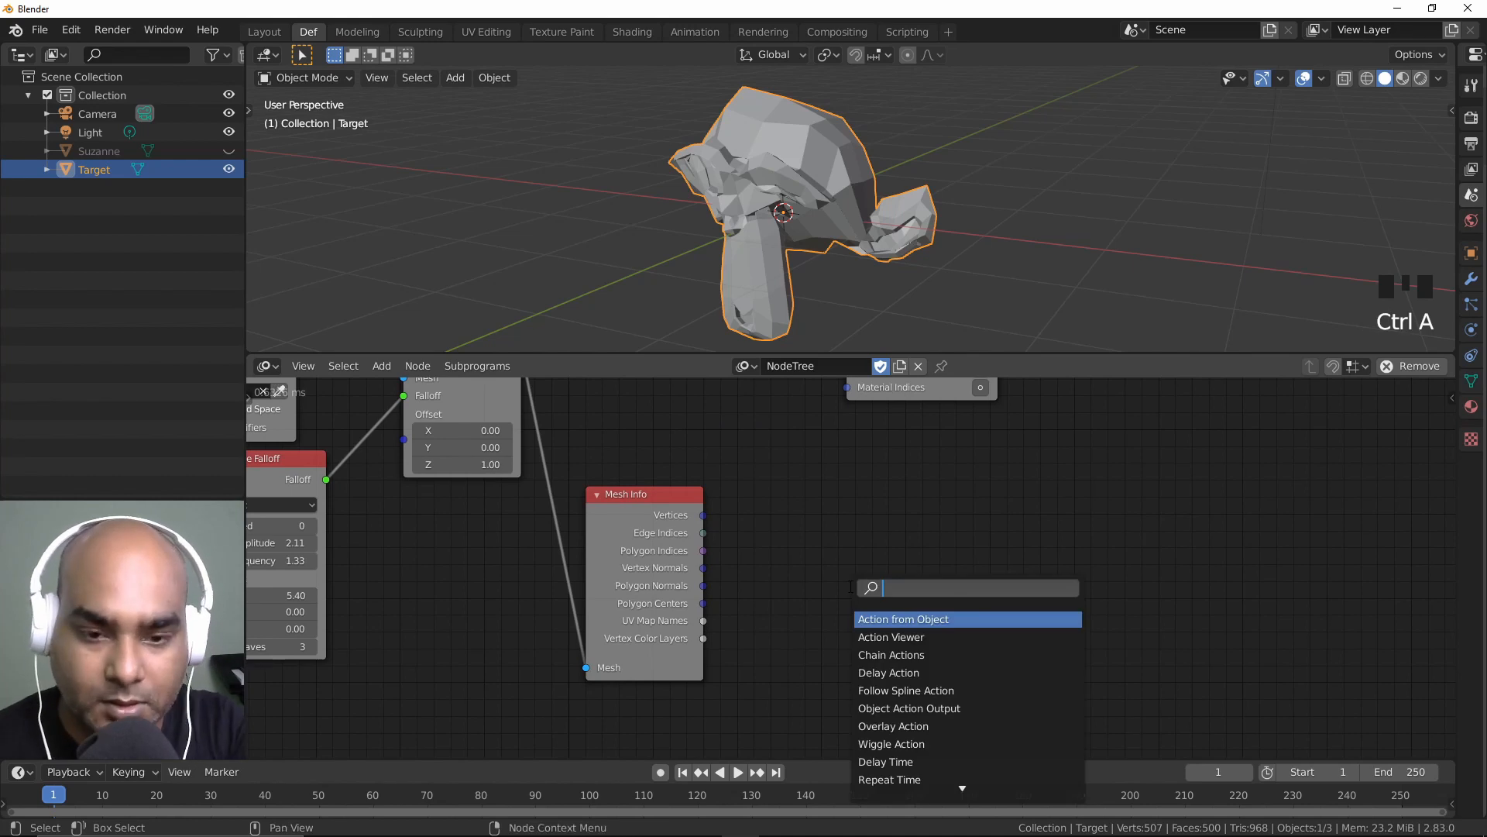
type("combine ")
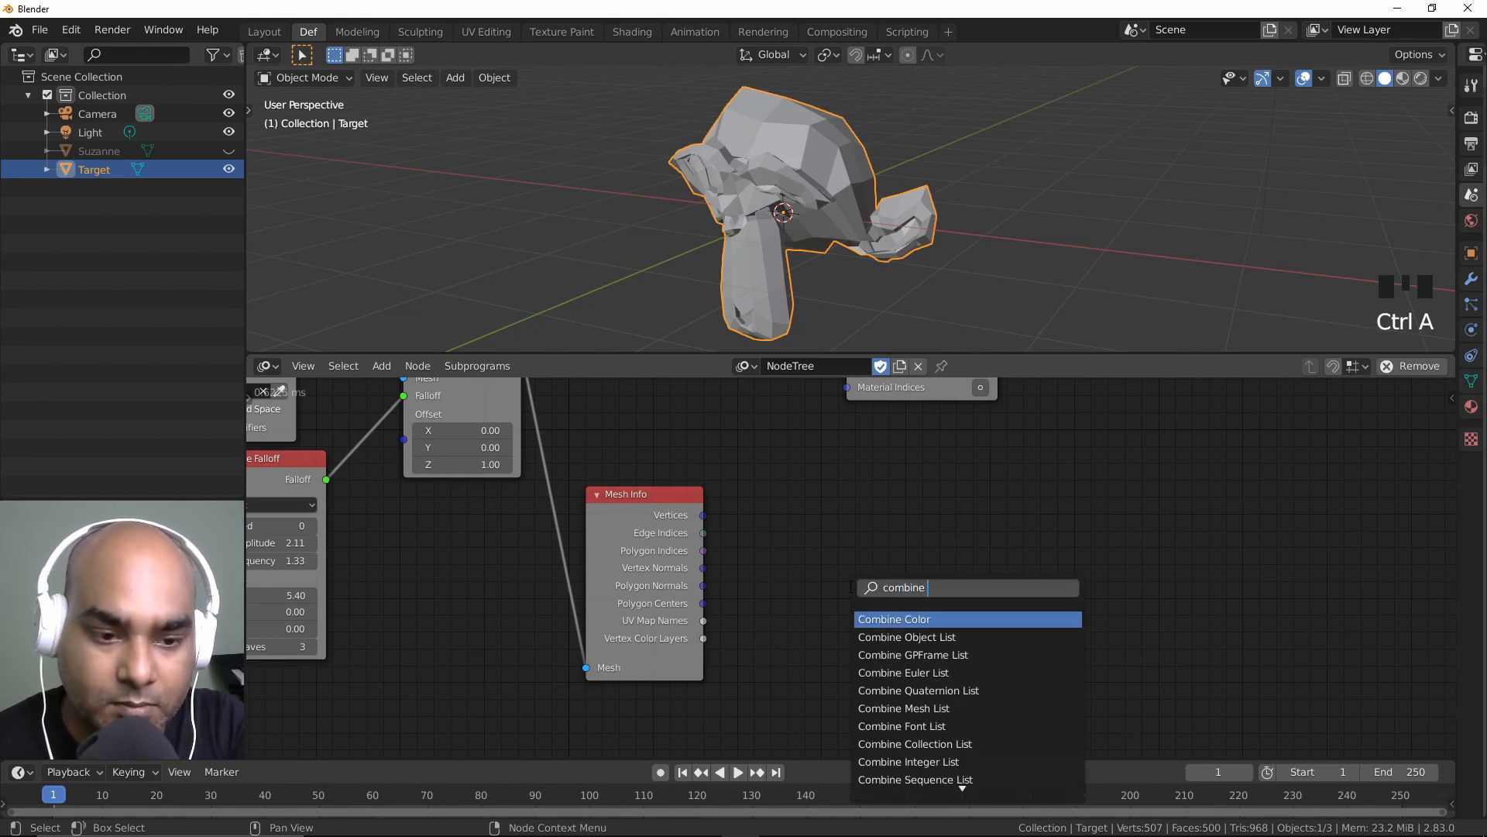
type("v")
key("ctrl+a")
type("mesh")
key("Up")
key("Up")
key("Return")
left_click(887, 495)
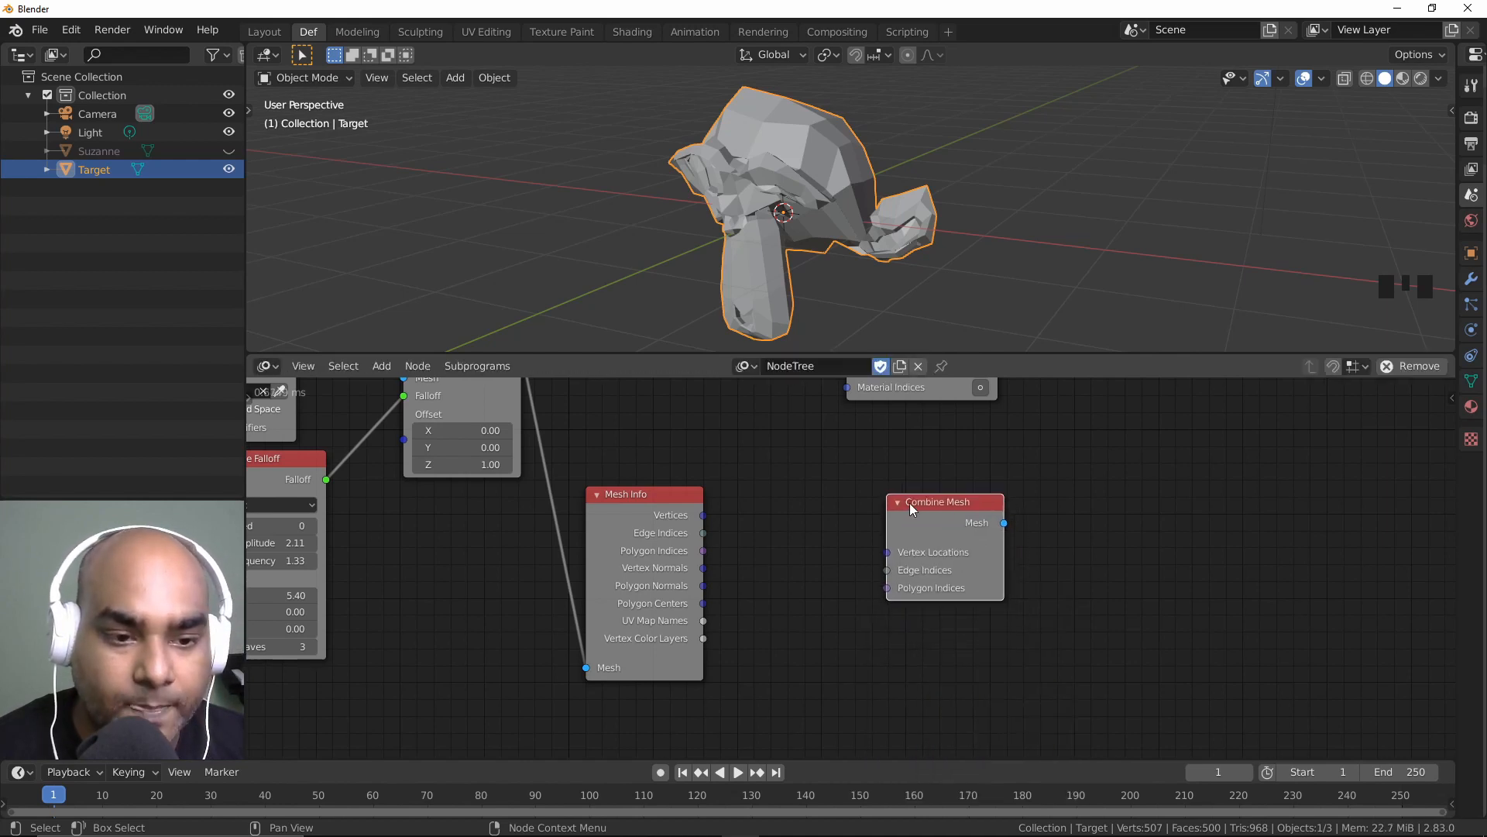
left_click(910, 503)
Step: Show the node properties sidebar for Combine Mesh and enlarge its list of input and output sockets
left_click(1448, 404)
left_click(1452, 403)
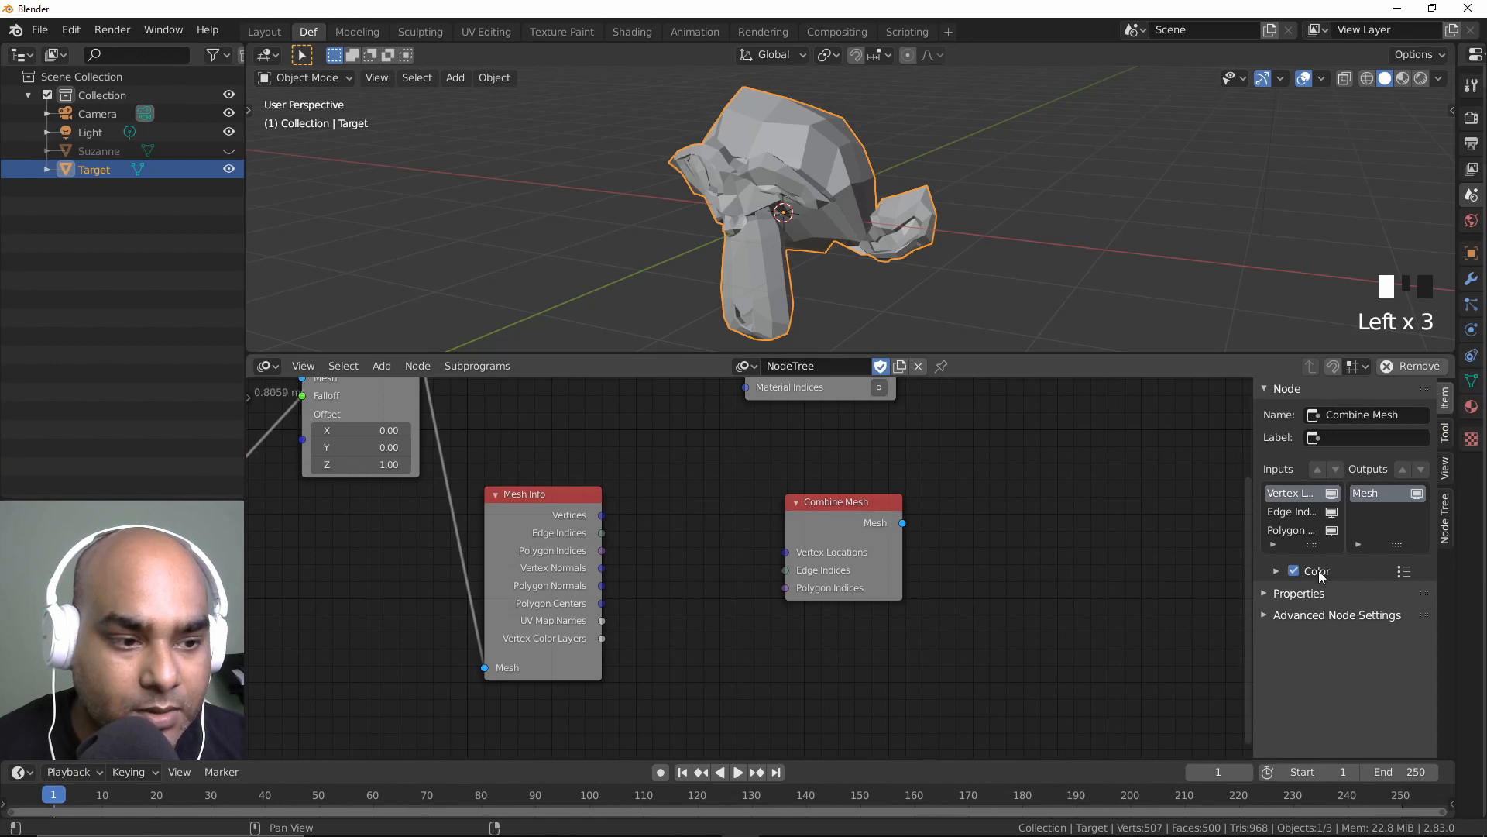
left_click_drag(1313, 544, 1297, 564)
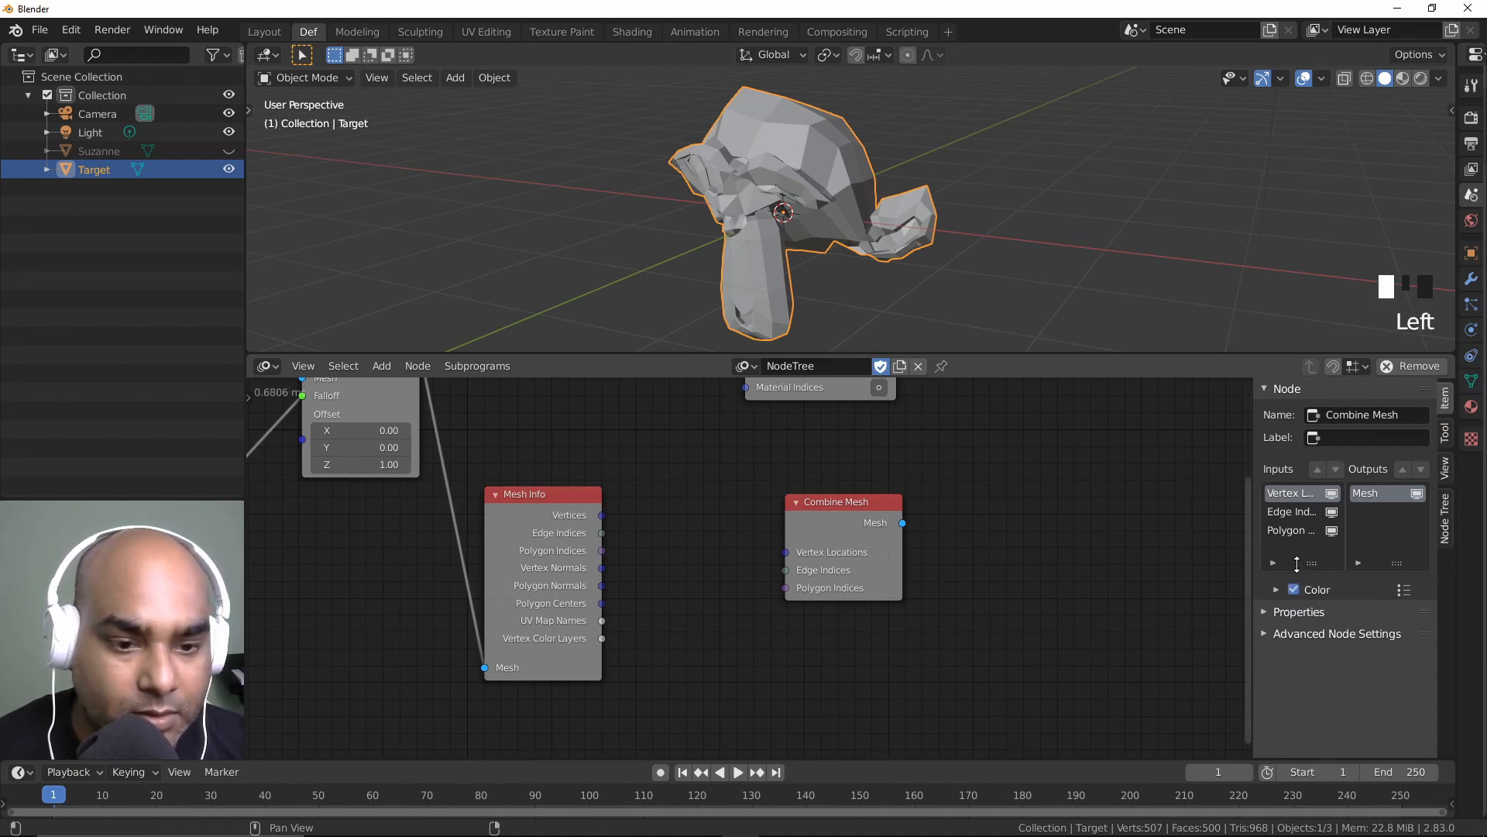
Step: Connect Mesh Info's Vertices, Edge Indices and Polygon Indices to the matching Combine Mesh inputs, then space the two nodes apart
left_click_drag(812, 508, 792, 533)
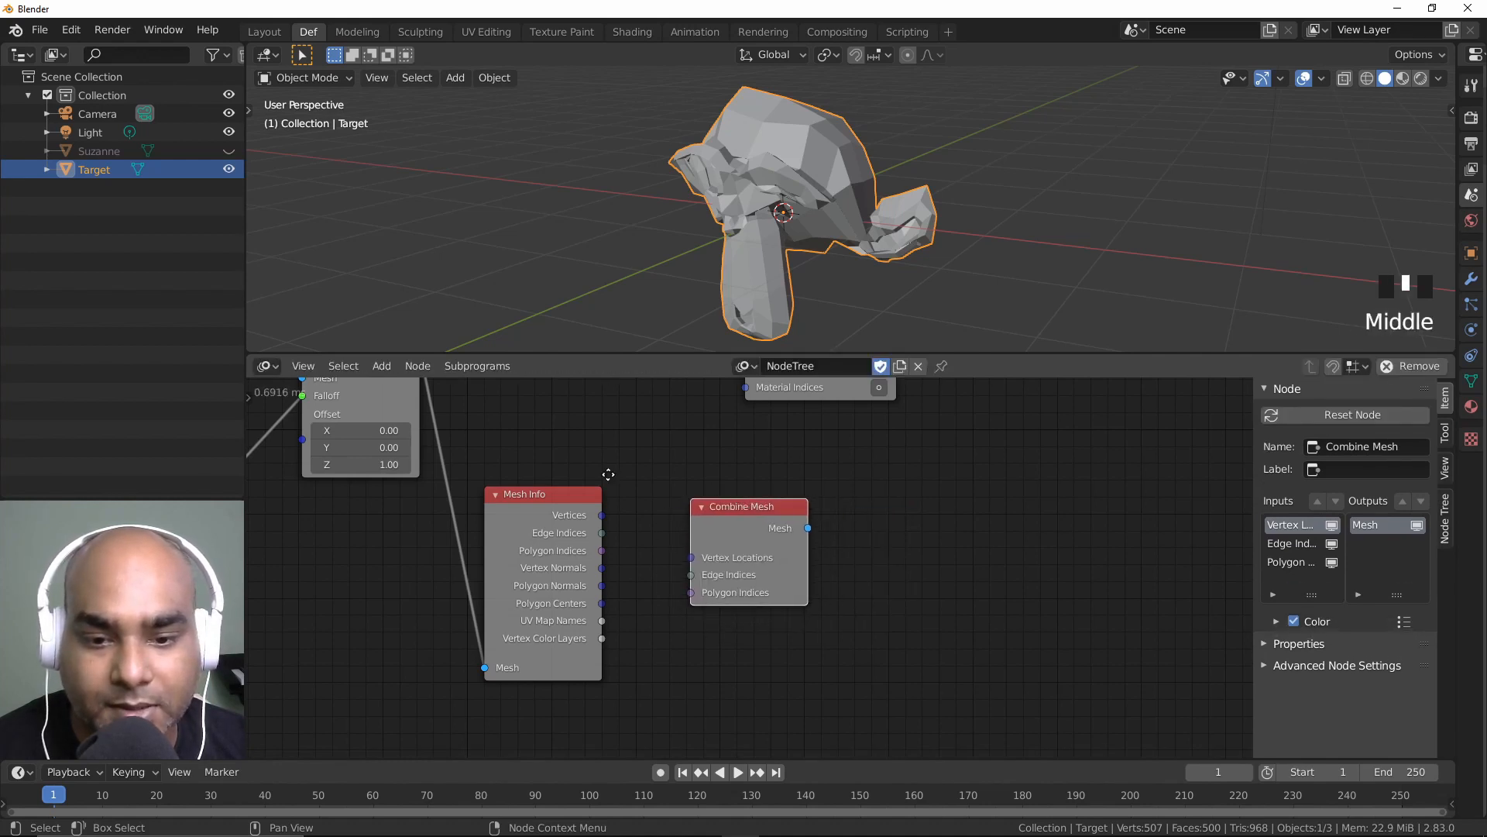
middle_click_drag(724, 531, 672, 546)
left_click_drag(673, 546, 713, 546)
left_click_drag(549, 534, 691, 569)
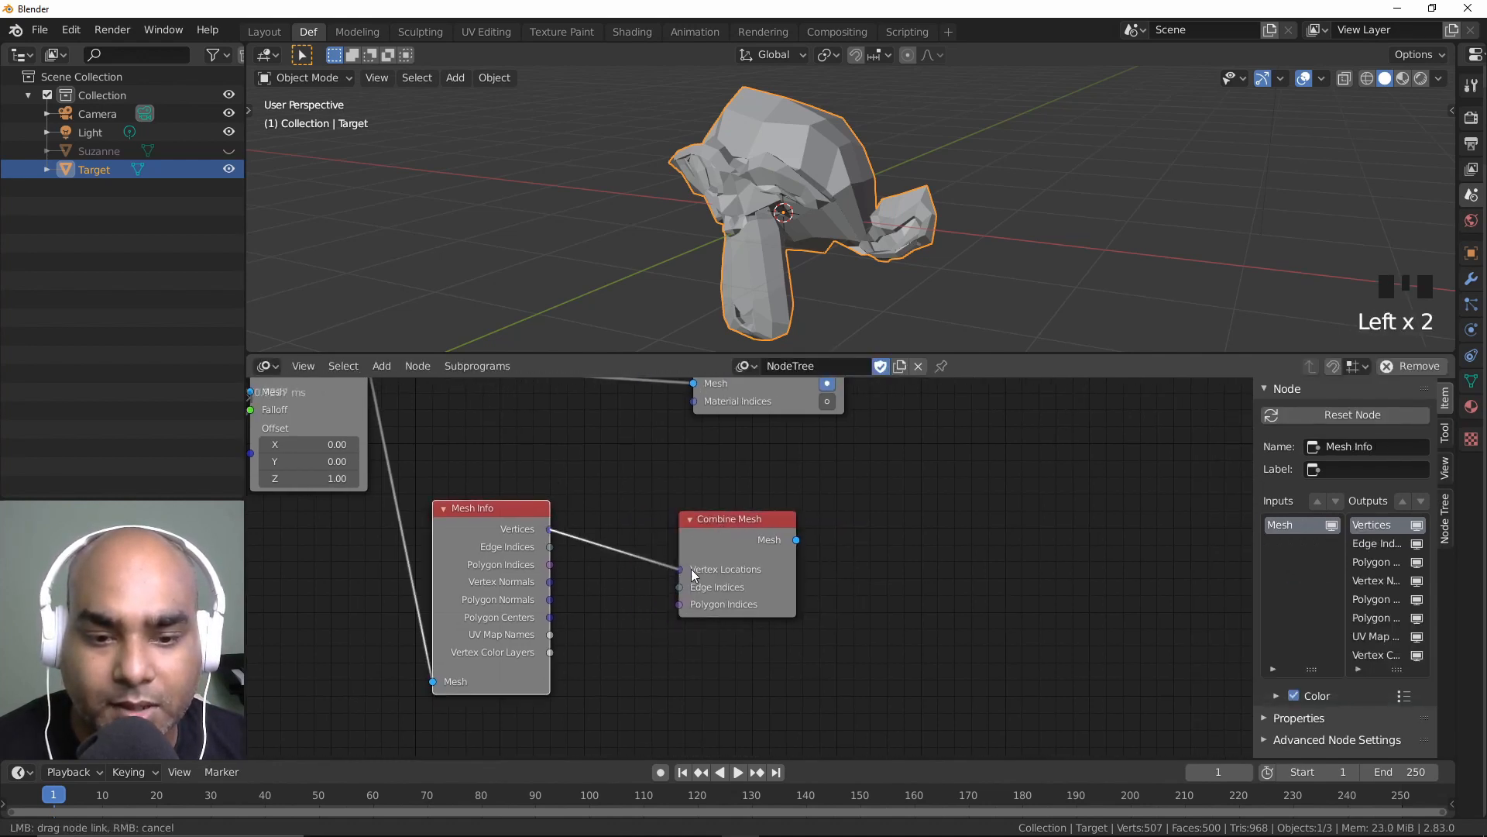
left_click_drag(550, 547, 680, 604)
left_click_drag(717, 524, 821, 512)
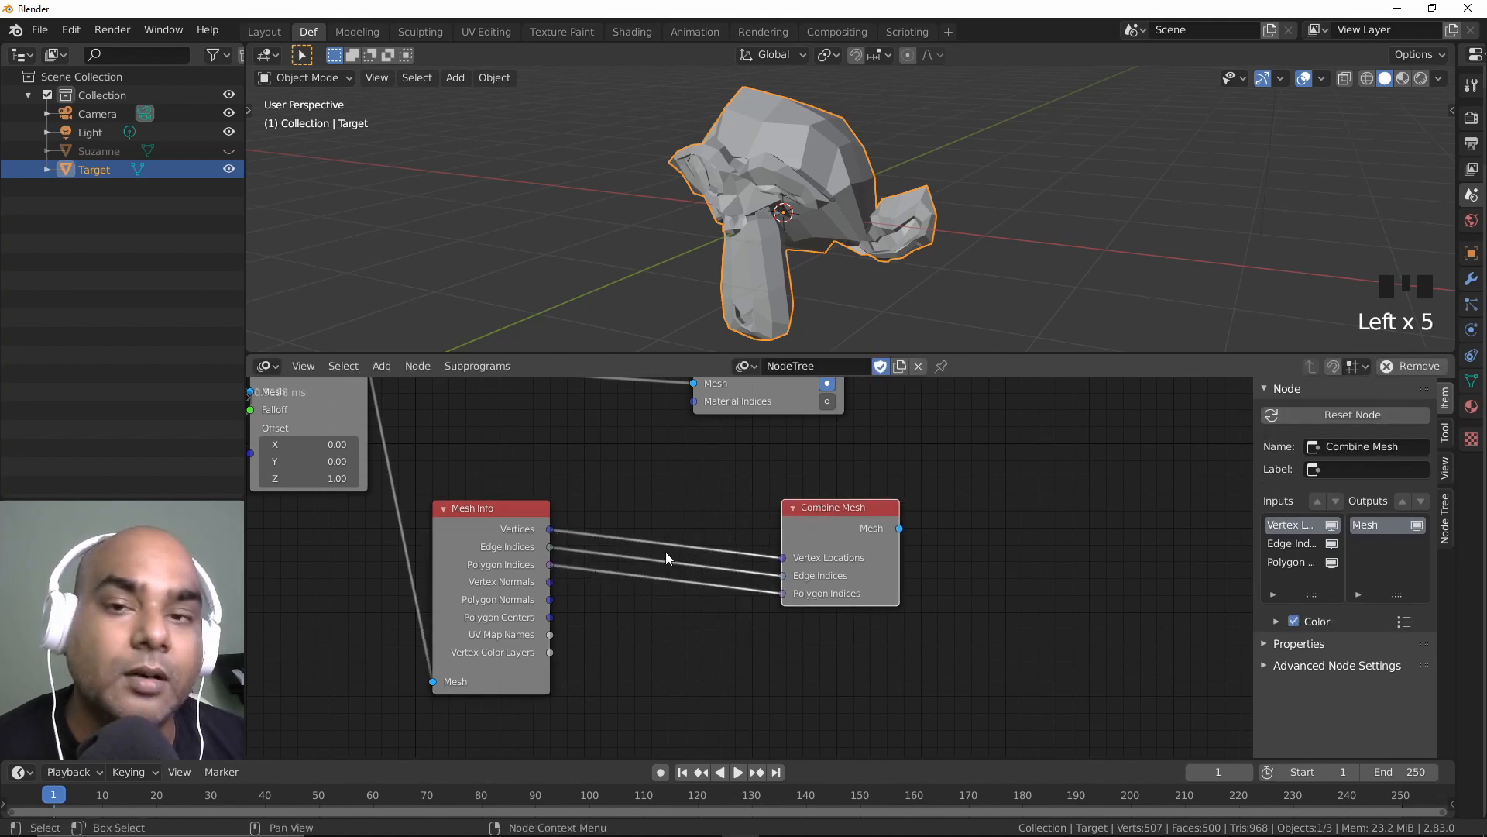
Step: Move Mesh Object Output beyond Combine Mesh and connect Combine Mesh's output to its Mesh input in place of Offset Vertices
middle_click_drag(713, 509, 685, 611)
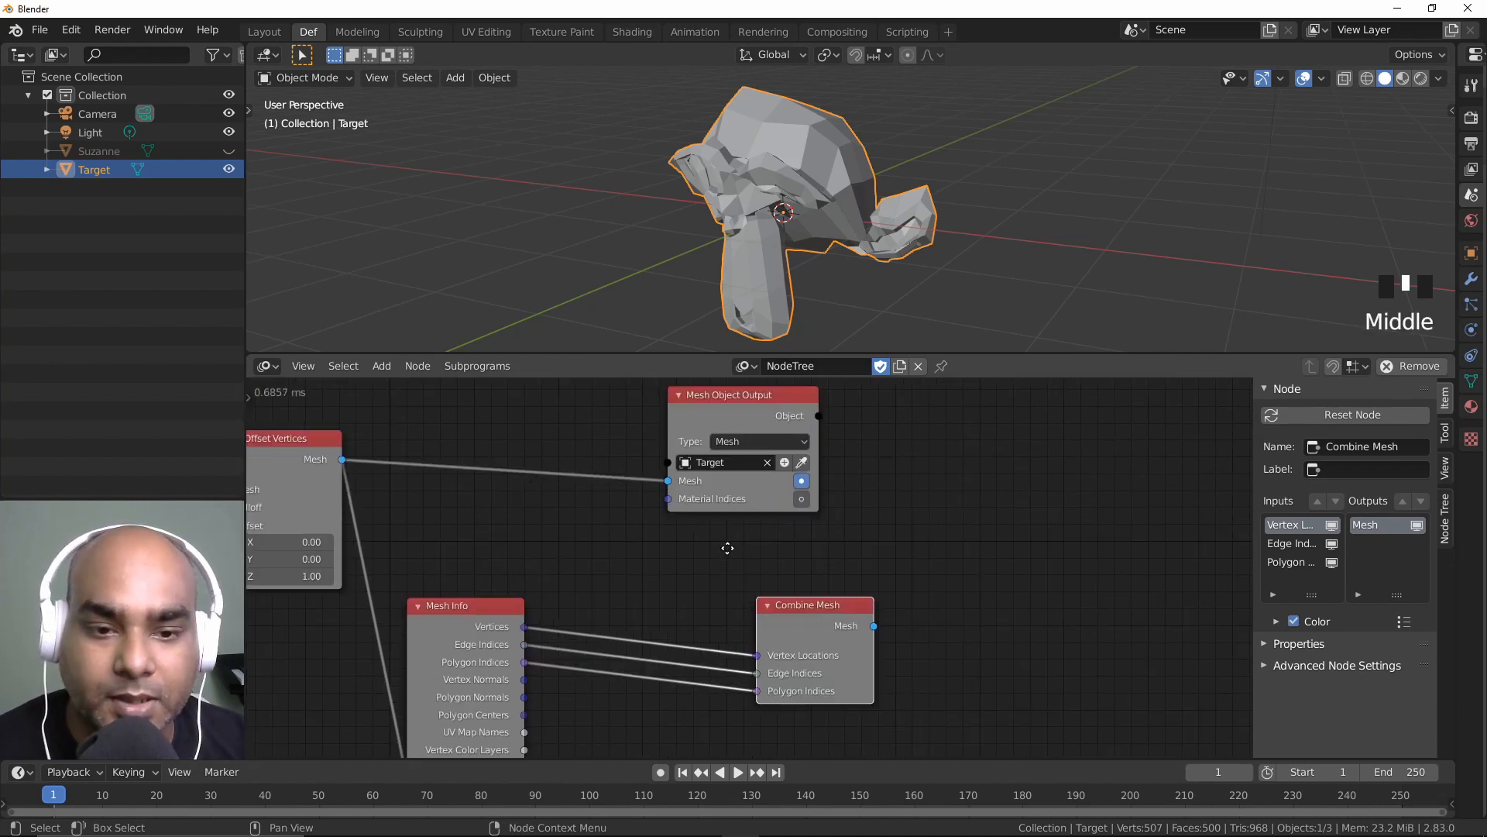
left_click_drag(746, 393, 1074, 419)
left_click(859, 630)
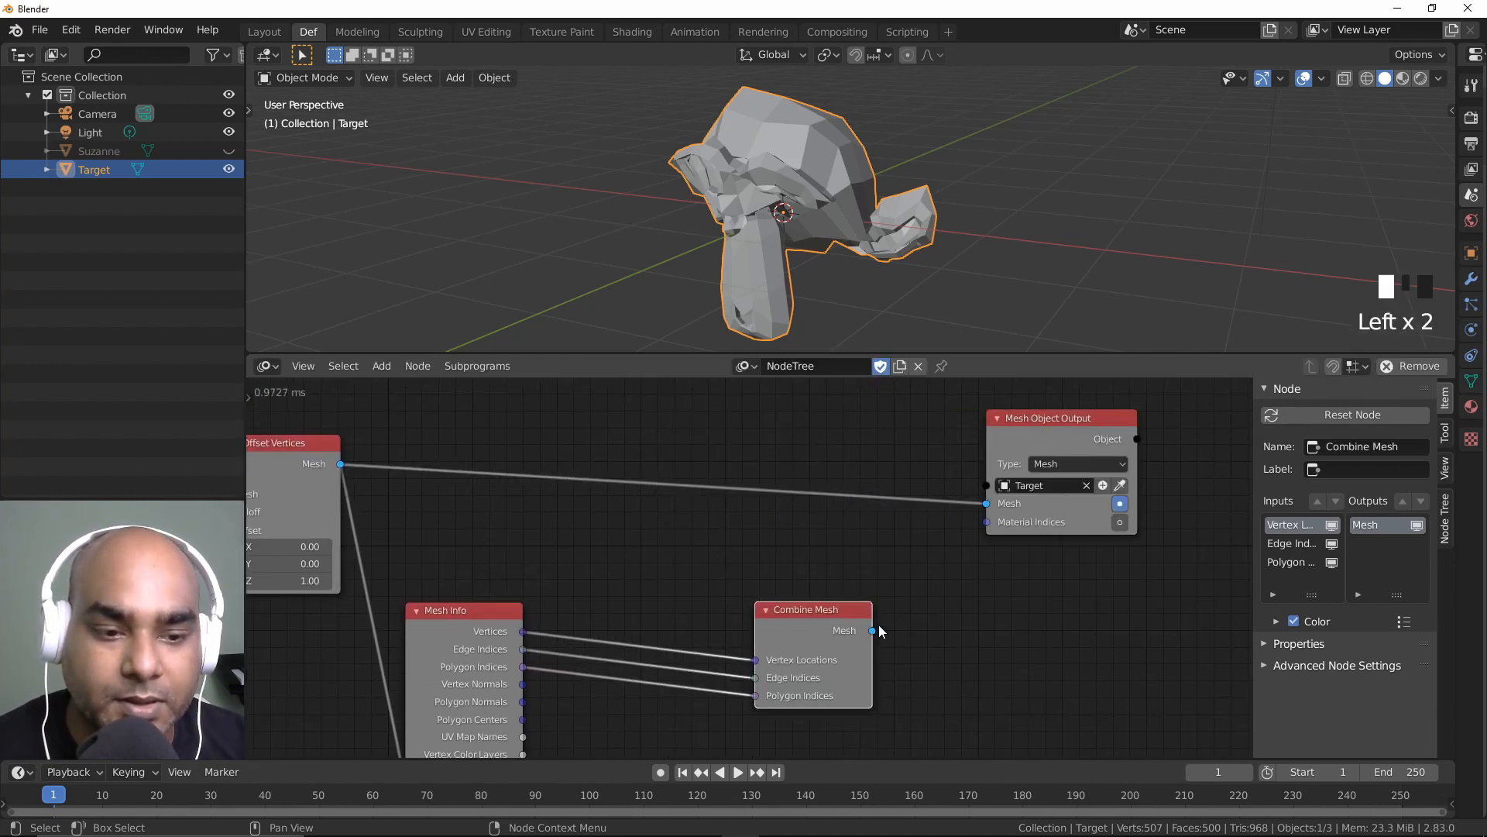
left_click_drag(866, 629, 986, 503)
Step: Insert an Offset Vectors node into the link between Vertices and Vertex Locations, and set its Falloff to 0.71
middle_click_drag(807, 592, 834, 499)
mouse_move(834, 503)
left_mouse_down()
mouse_move(834, 430)
mouse_move(844, 489)
left_mouse_up()
key("ctrl+a")
type("vete")
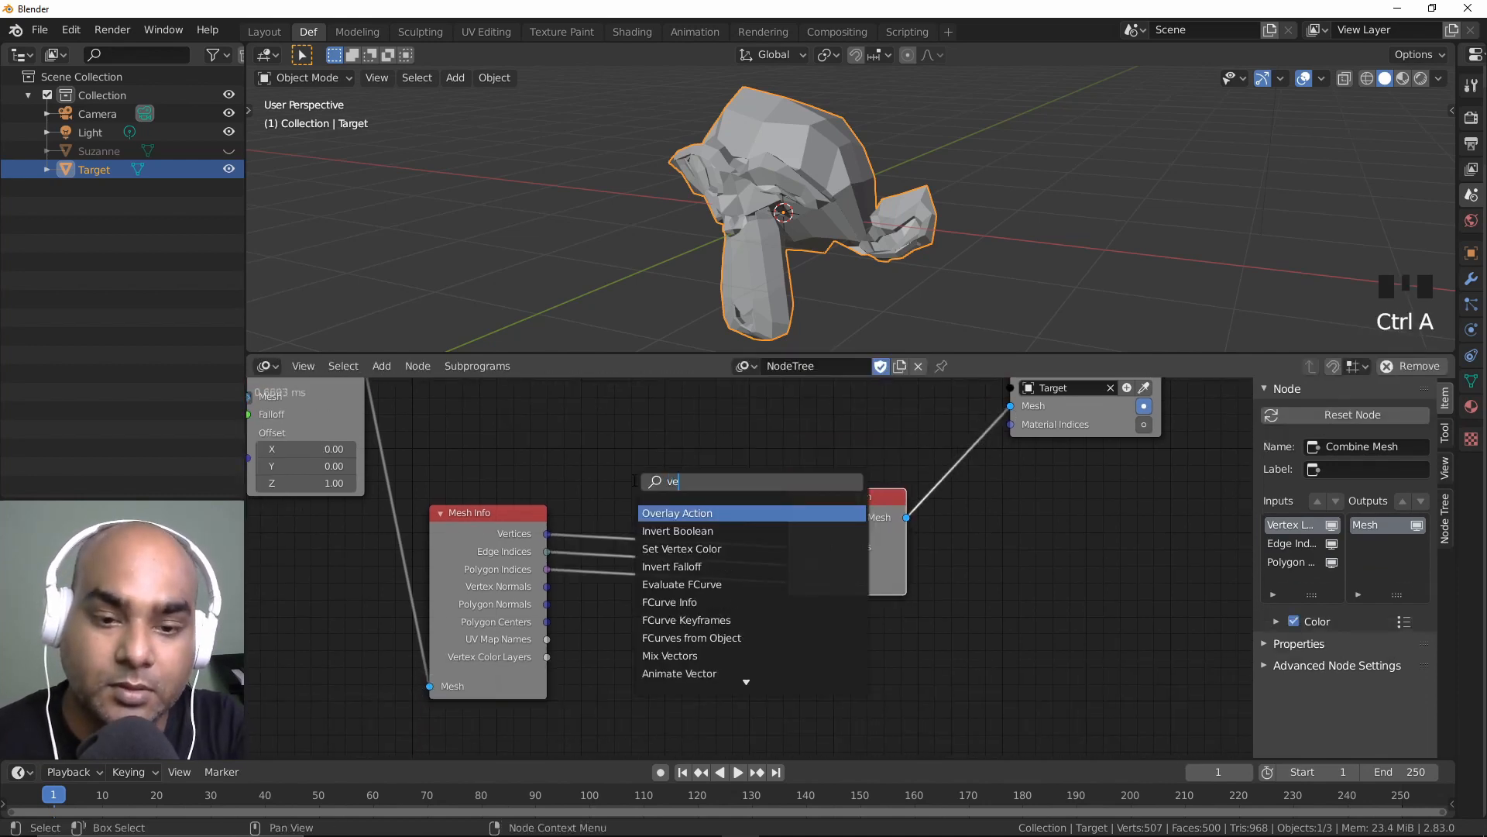
key("BackSpace")
type("r")
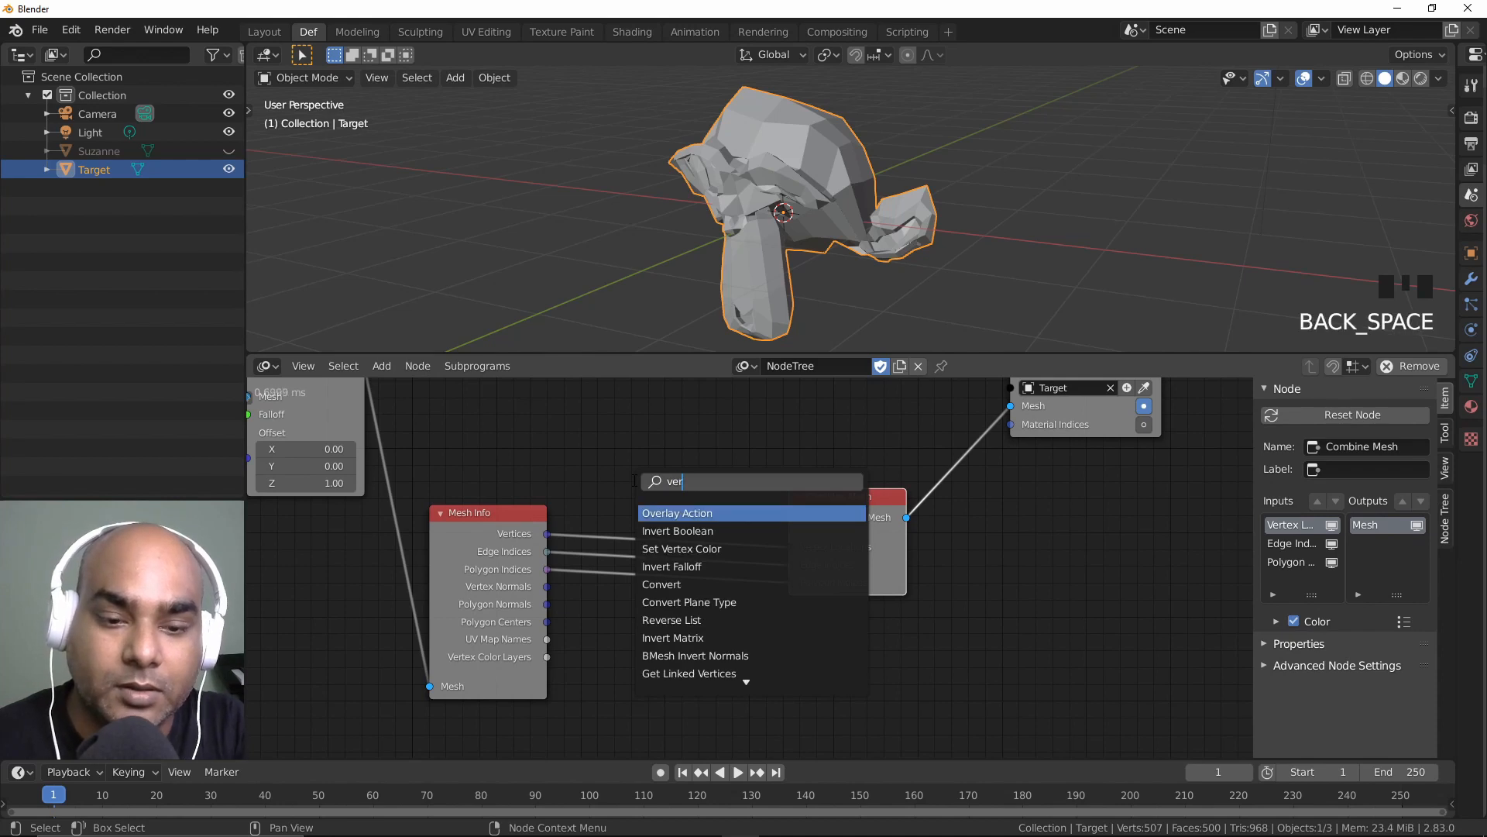
type("tex")
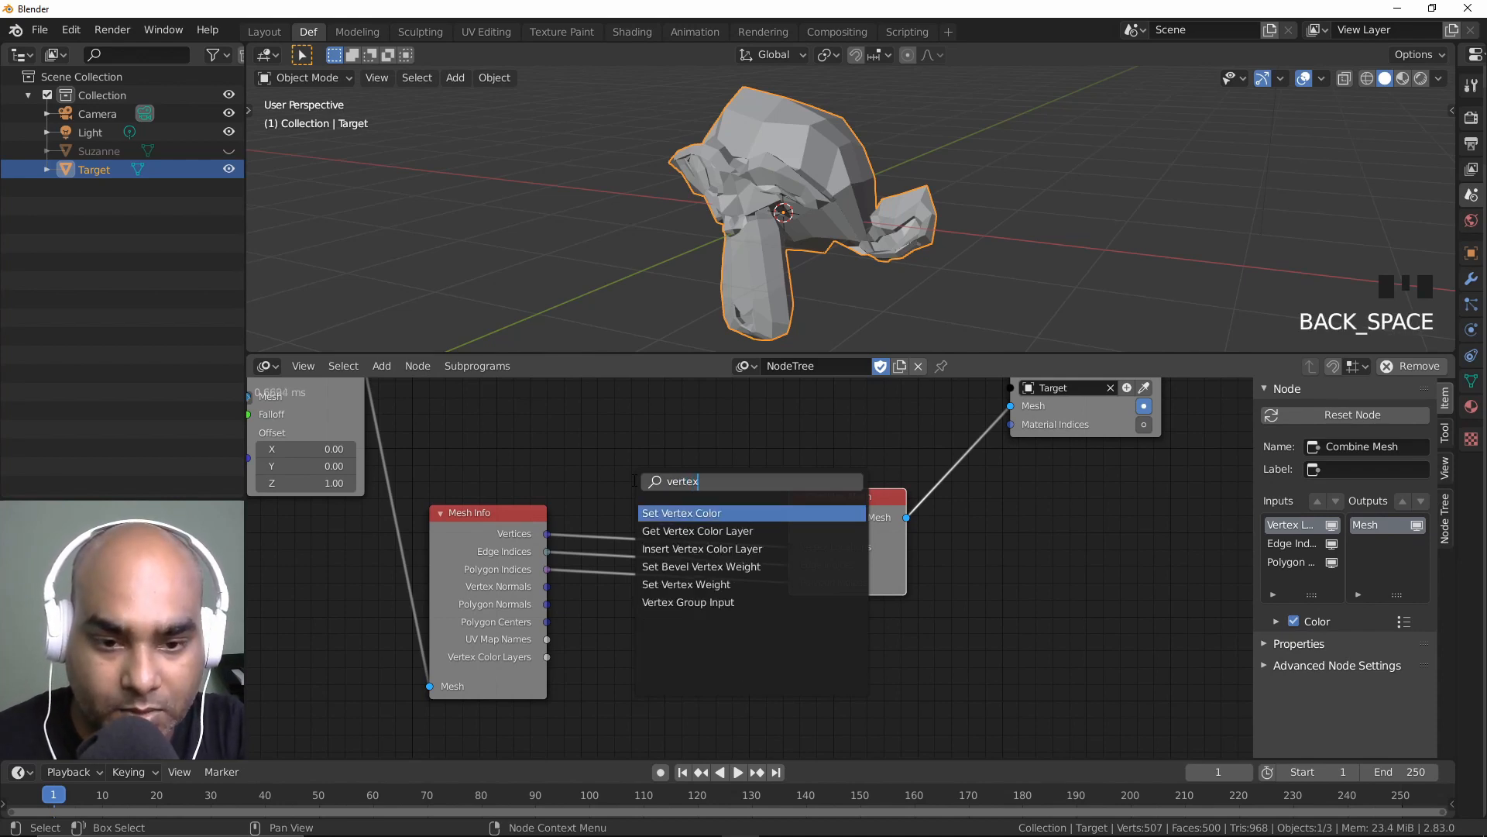
key("ctrl+BackSpace")
type("offset v")
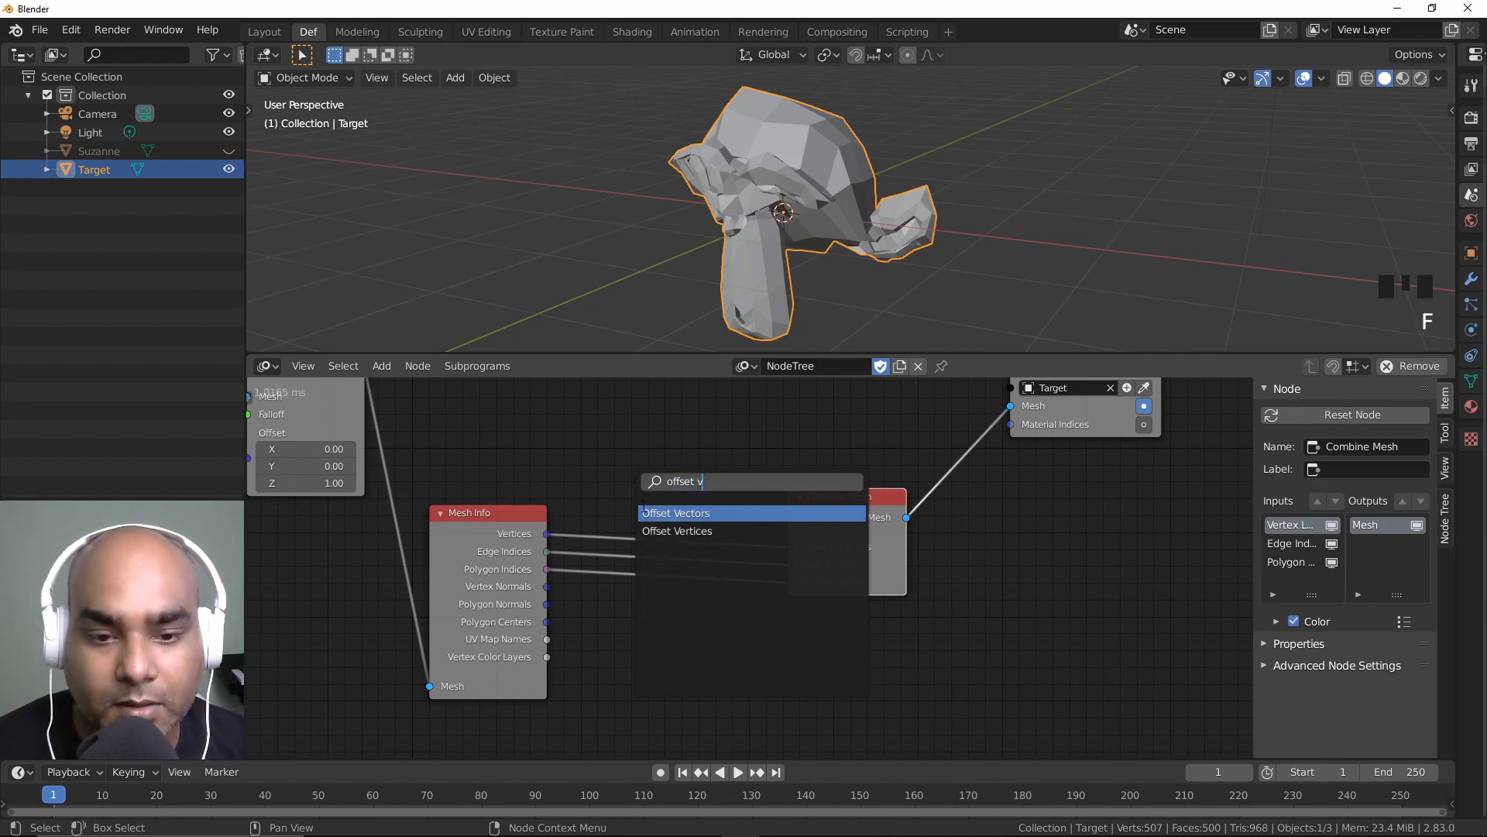
key("Return")
left_click(675, 589)
left_click_drag(675, 589, 675, 429)
middle_click_drag(775, 612, 824, 710)
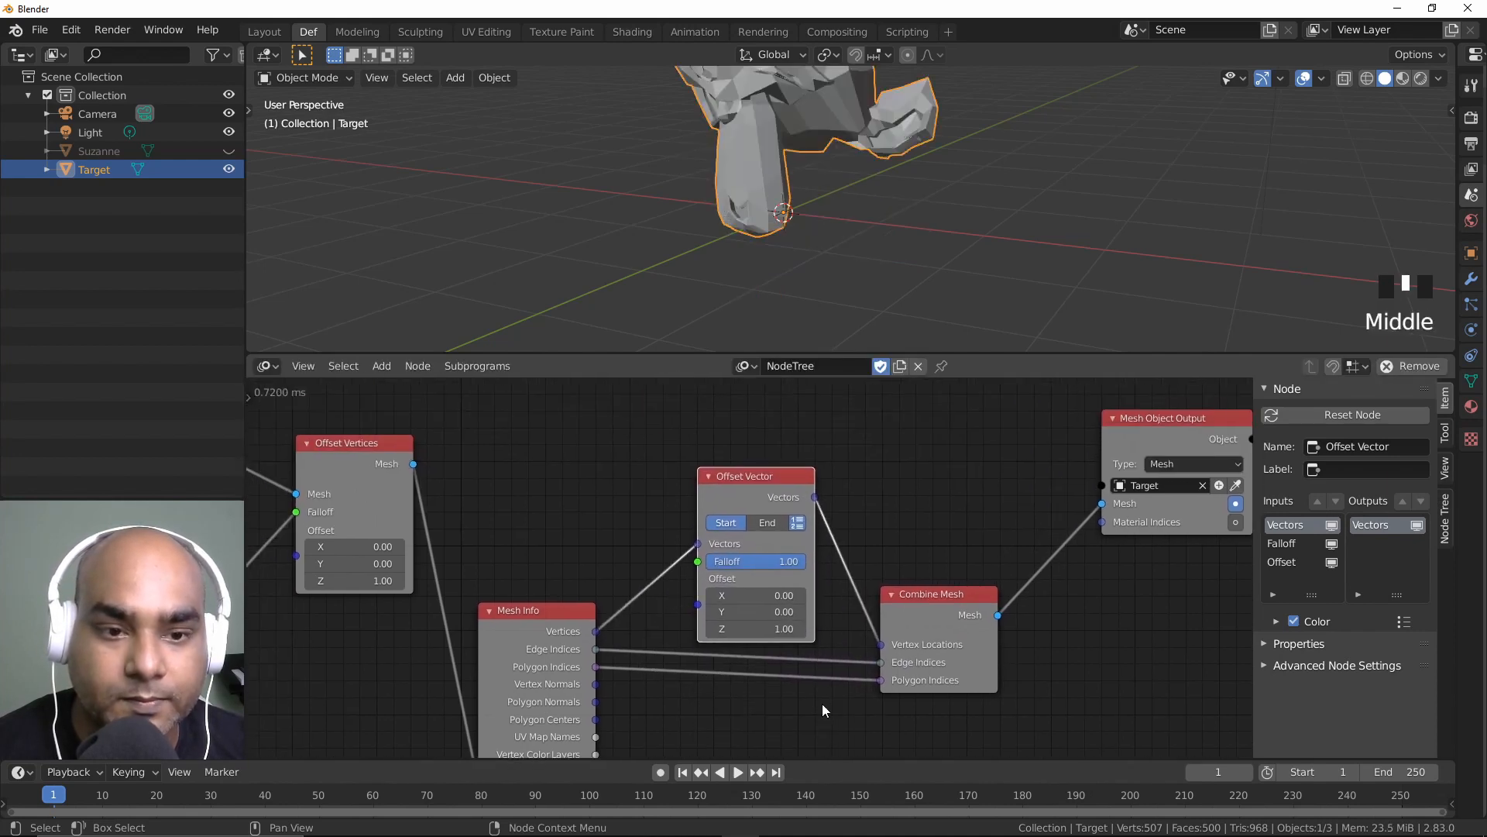
mouse_move(755, 561)
left_mouse_down()
mouse_move(725, 561)
mouse_move(783, 561)
mouse_move(748, 561)
left_mouse_up()
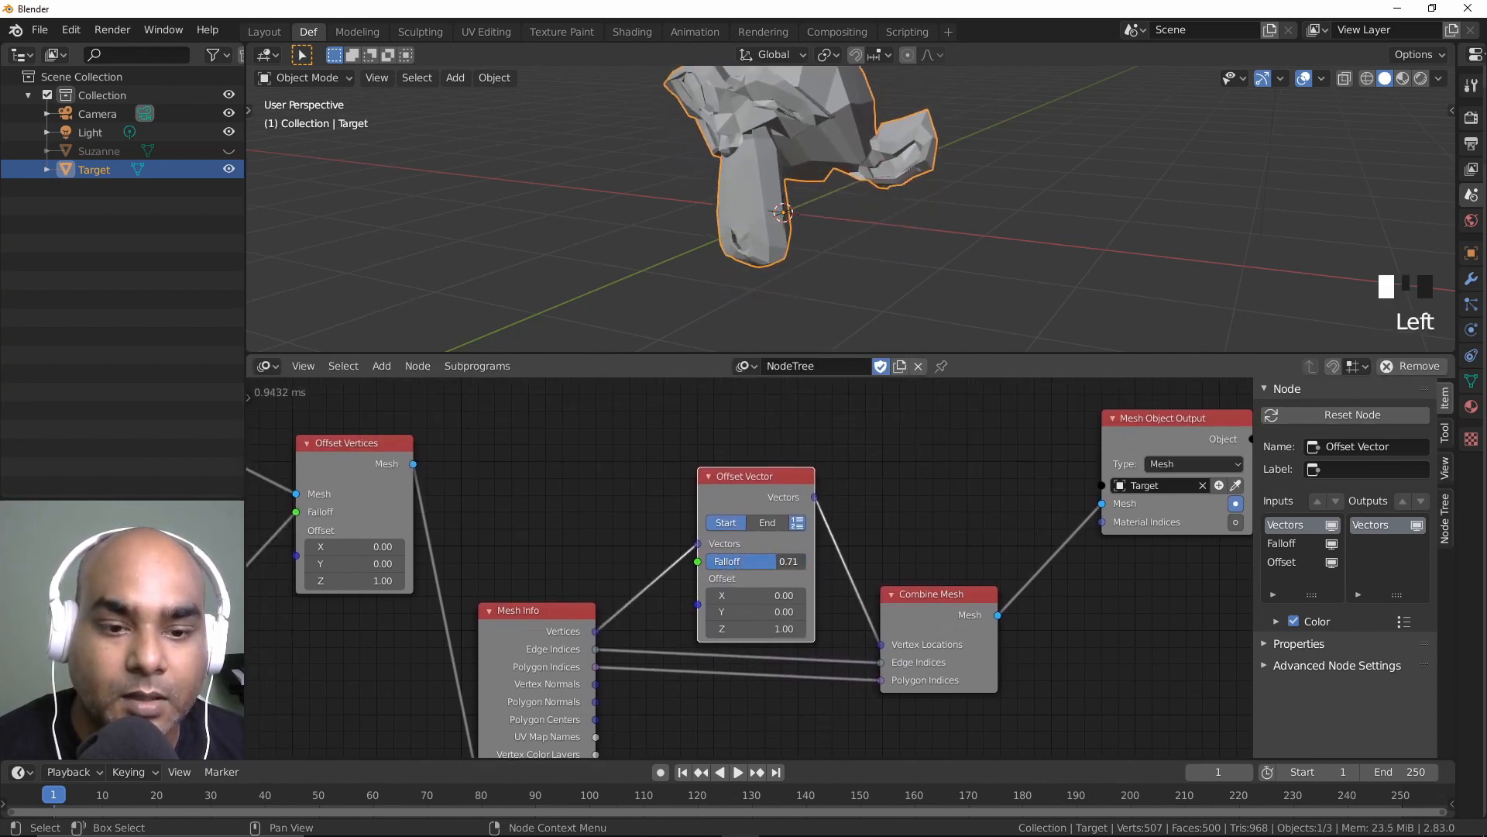
Step: Arrange Mesh Object Input, Noise Falloff and Offset Vertices into a compact group at the start of the node tree
scroll(569, 532, "down", 10)
middle_click_drag(569, 533, 705, 627)
scroll(648, 567, "up", 4)
middle_click_drag(903, 523, 735, 487)
middle_click_drag(560, 587, 771, 637)
scroll(699, 633, "up", 3)
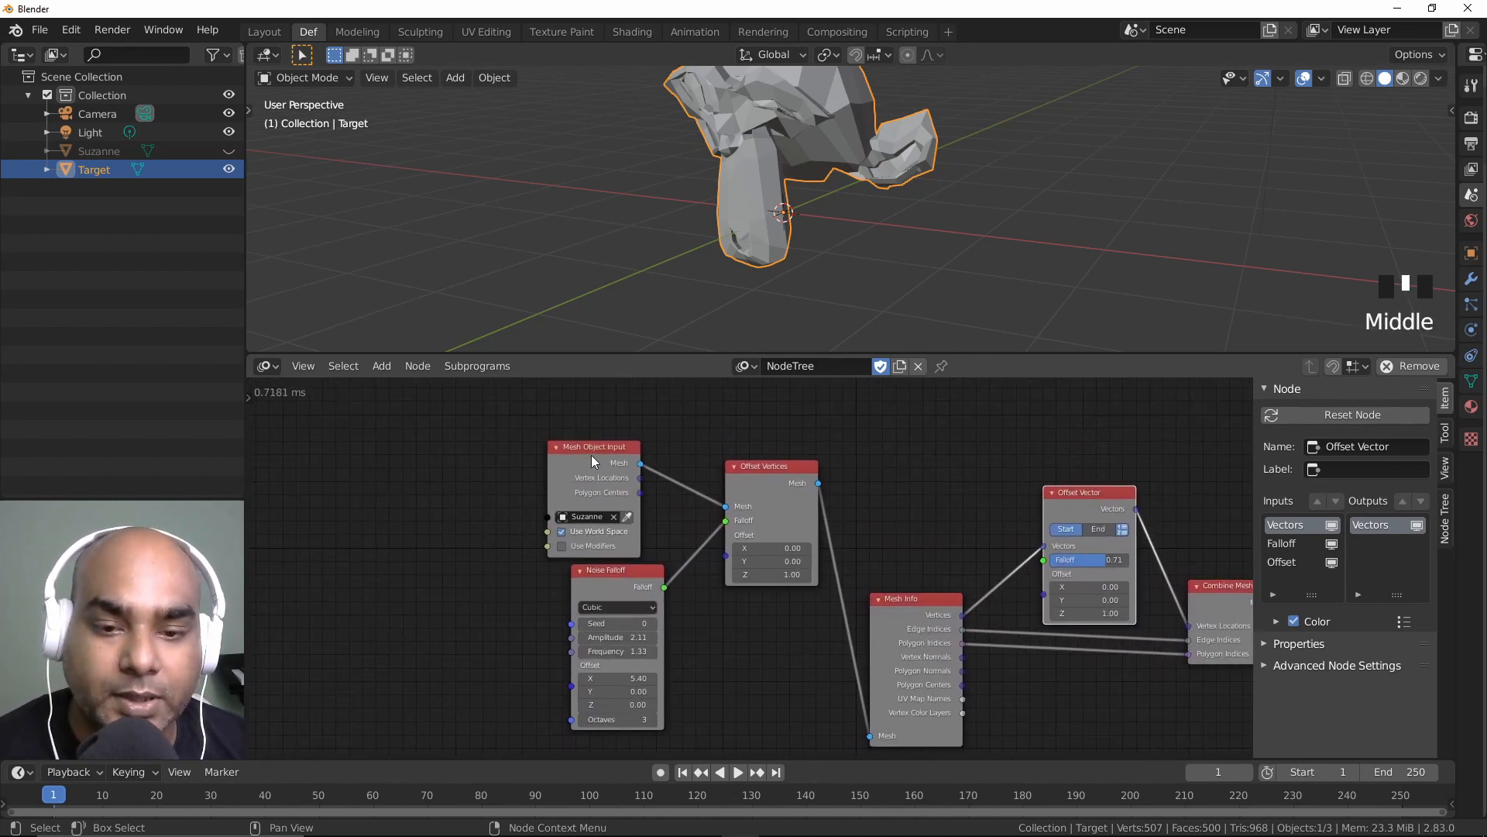
left_click_drag(592, 460, 608, 431)
left_click_drag(612, 570, 609, 541)
left_click_drag(770, 470, 731, 471)
middle_click_drag(499, 555, 482, 526)
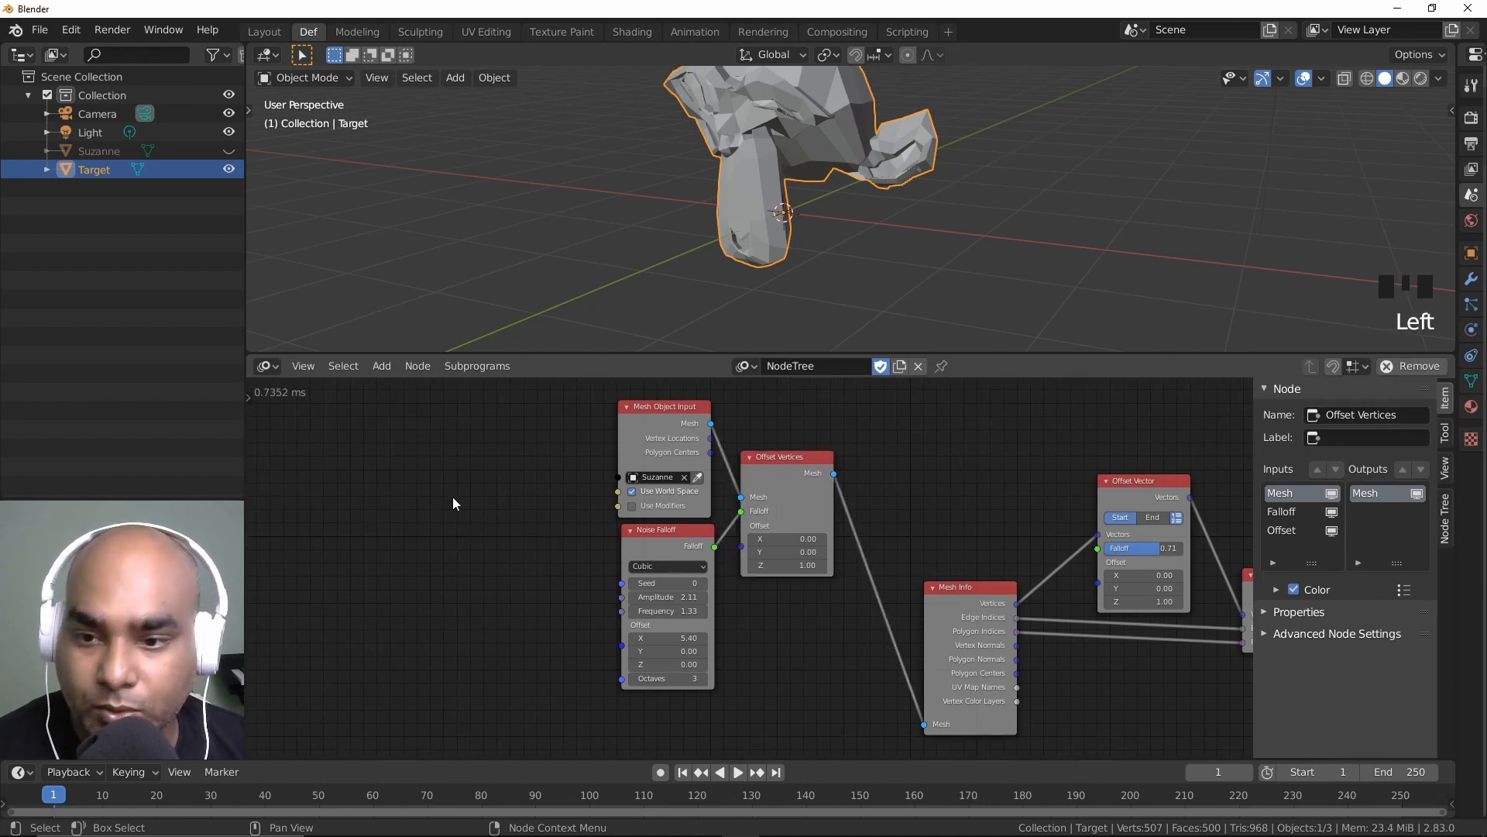
Step: Add a Frame layout node in the empty space before Mesh Object Input
key("ctrl+a")
left_click(381, 365)
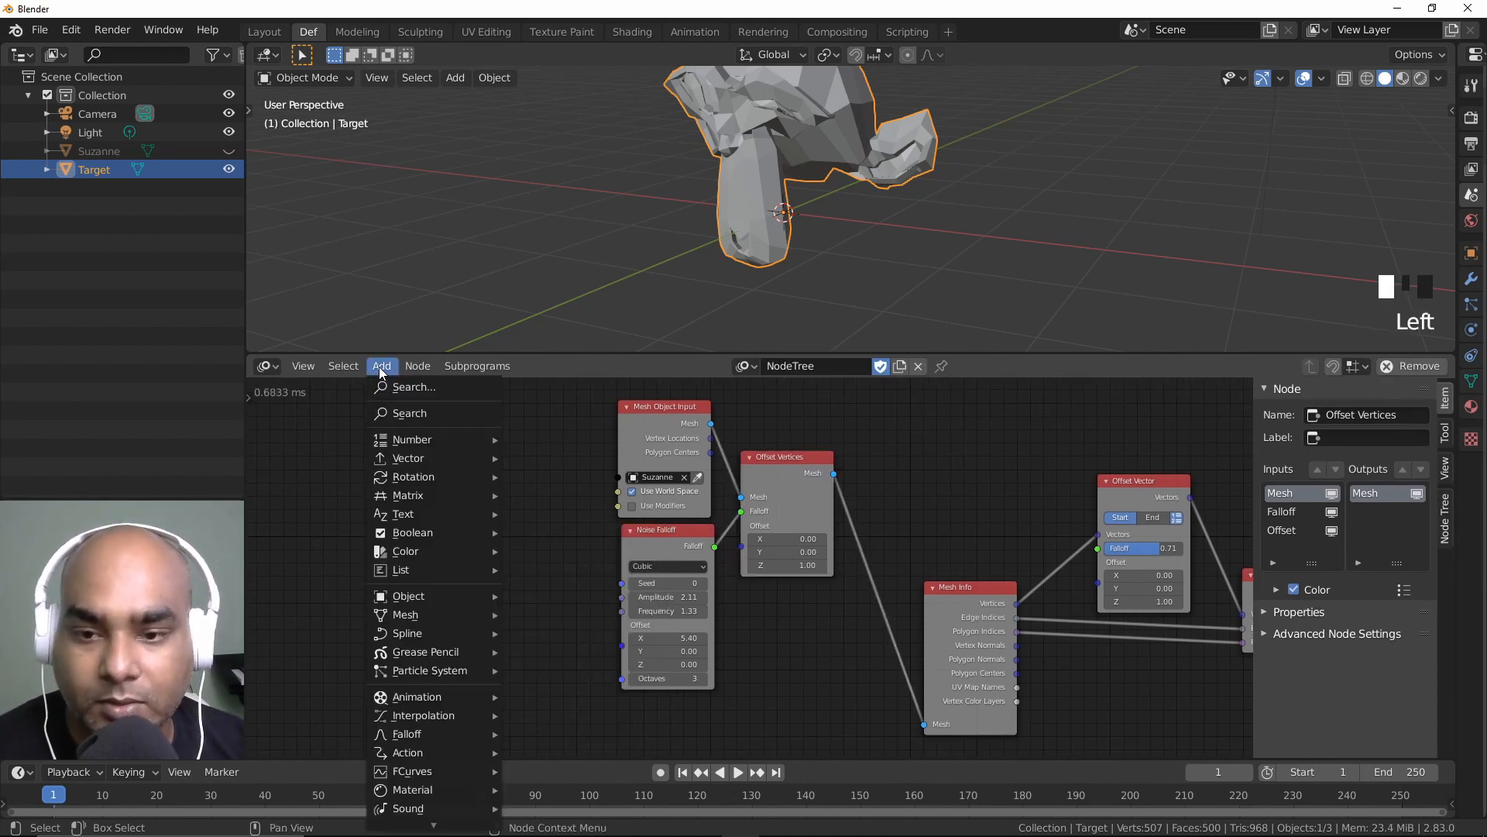
scroll(437, 807, "down", 12)
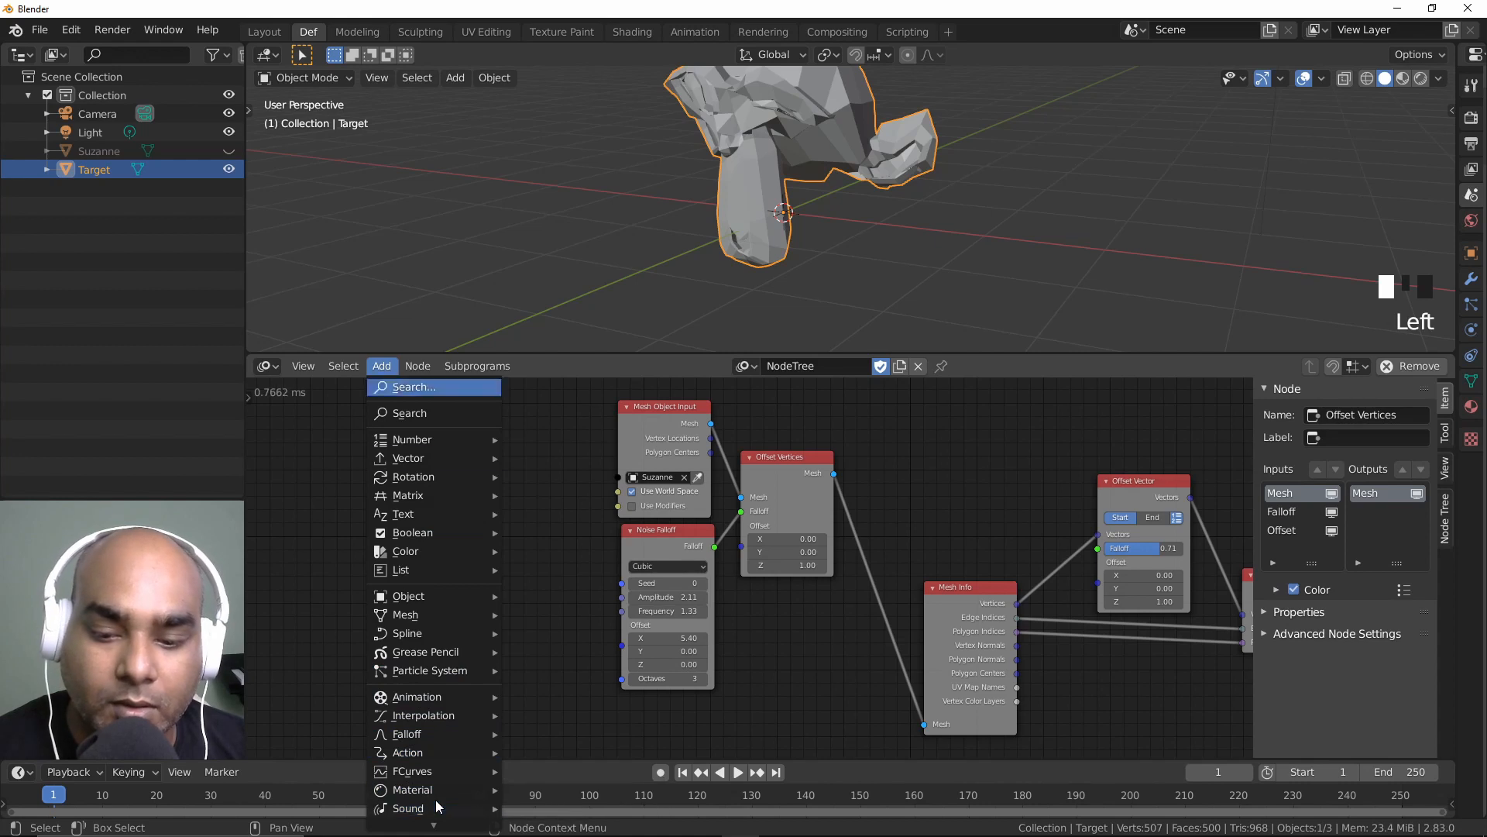
scroll(436, 801, "up", 12)
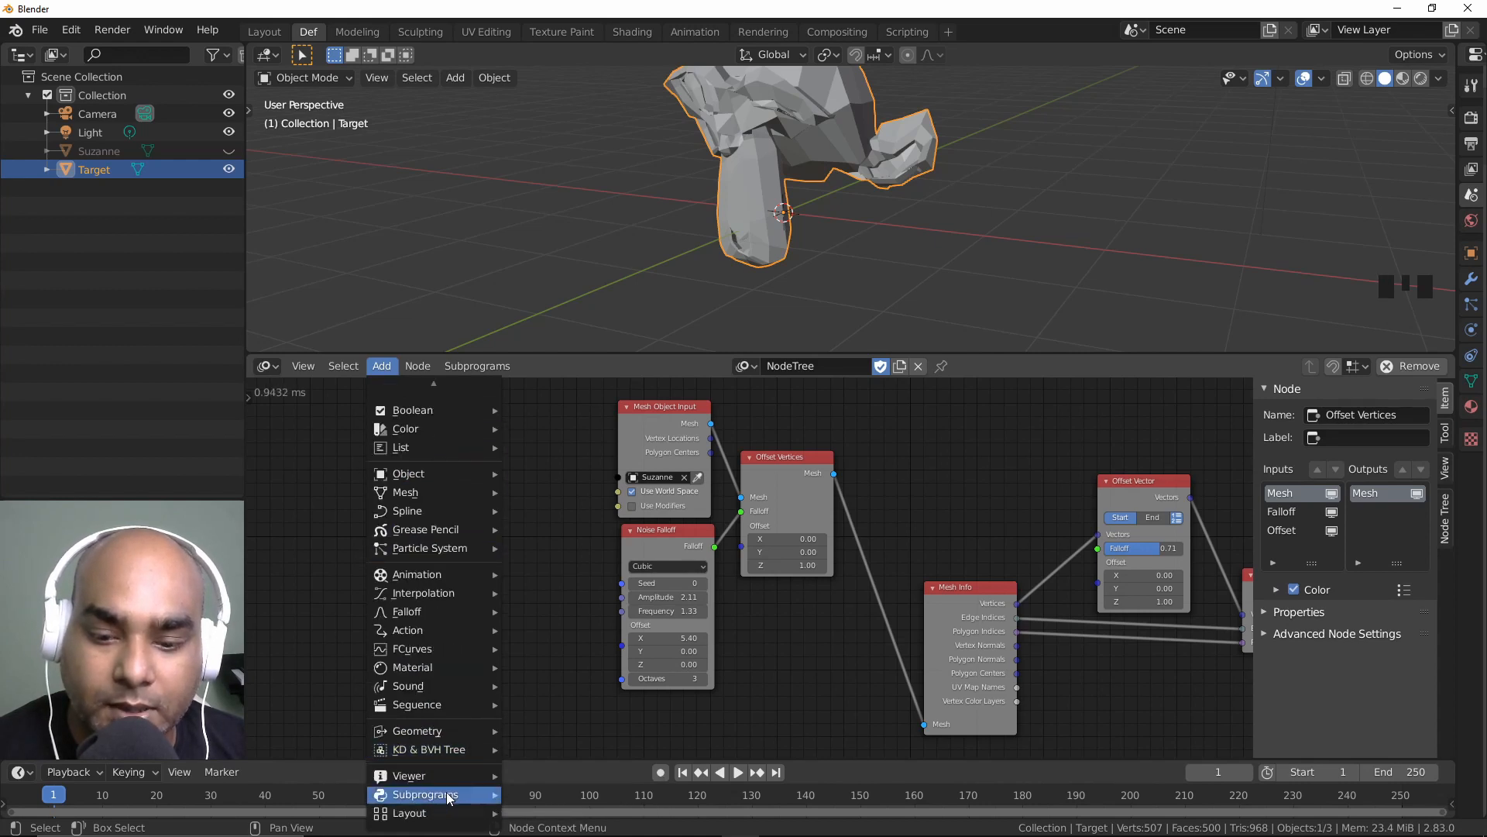
mouse_move(435, 814)
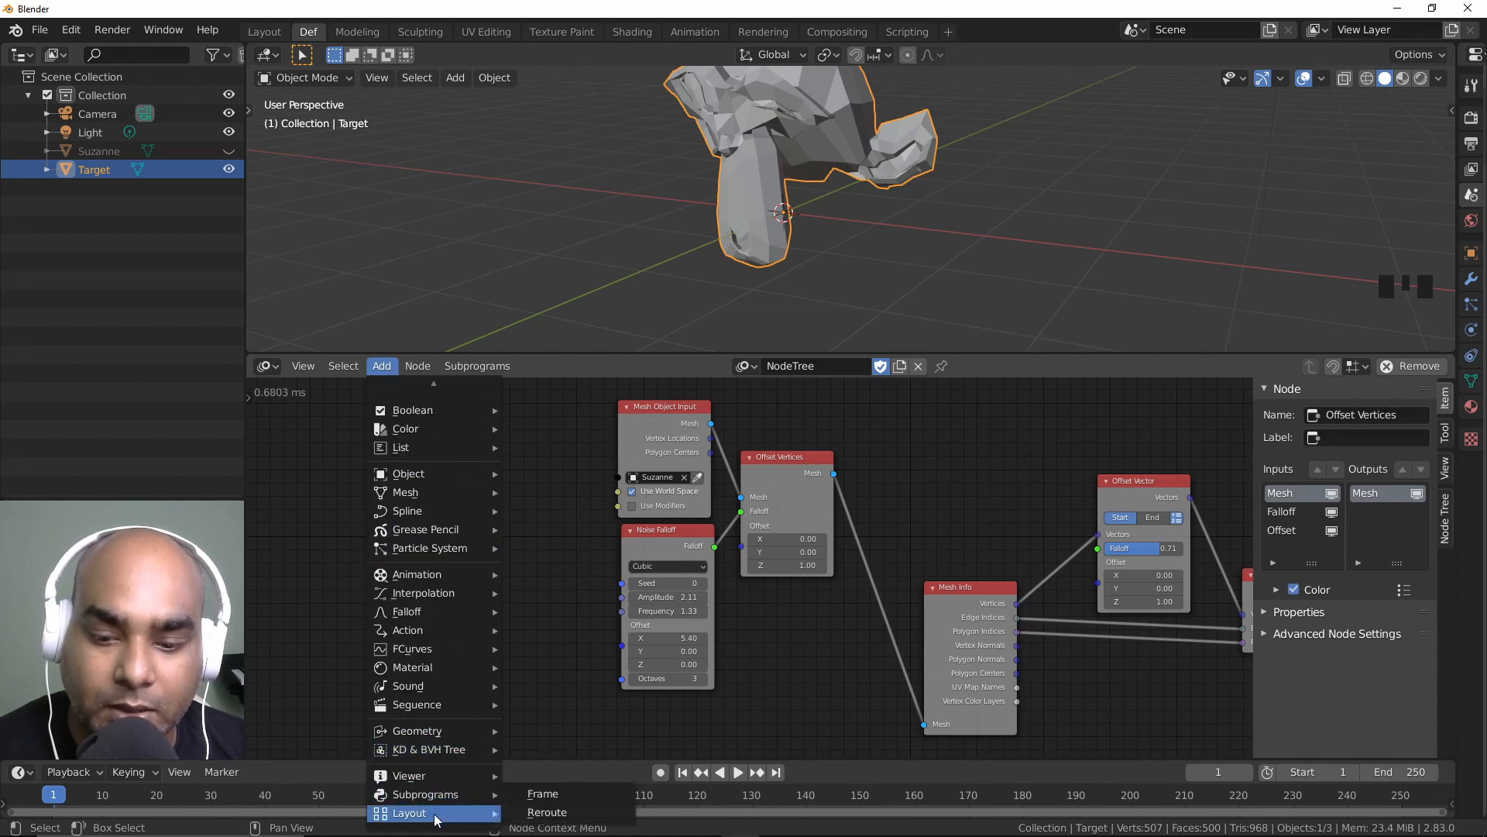
left_click(542, 801)
left_click(397, 482)
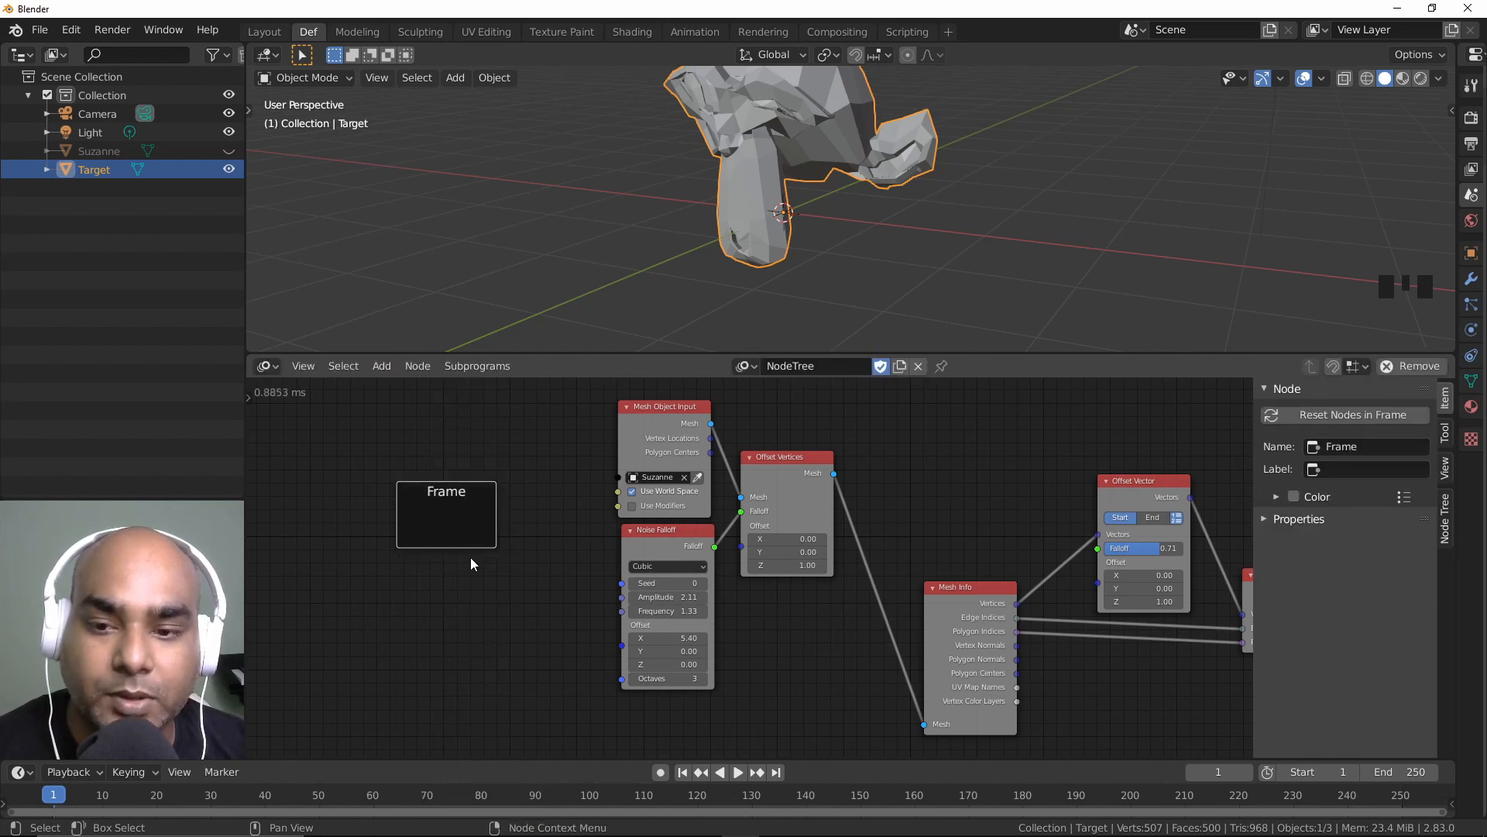
middle_click_drag(471, 564, 479, 556)
mouse_move(481, 482)
left_mouse_down()
mouse_move(483, 464)
mouse_move(523, 473)
mouse_move(454, 475)
left_mouse_up()
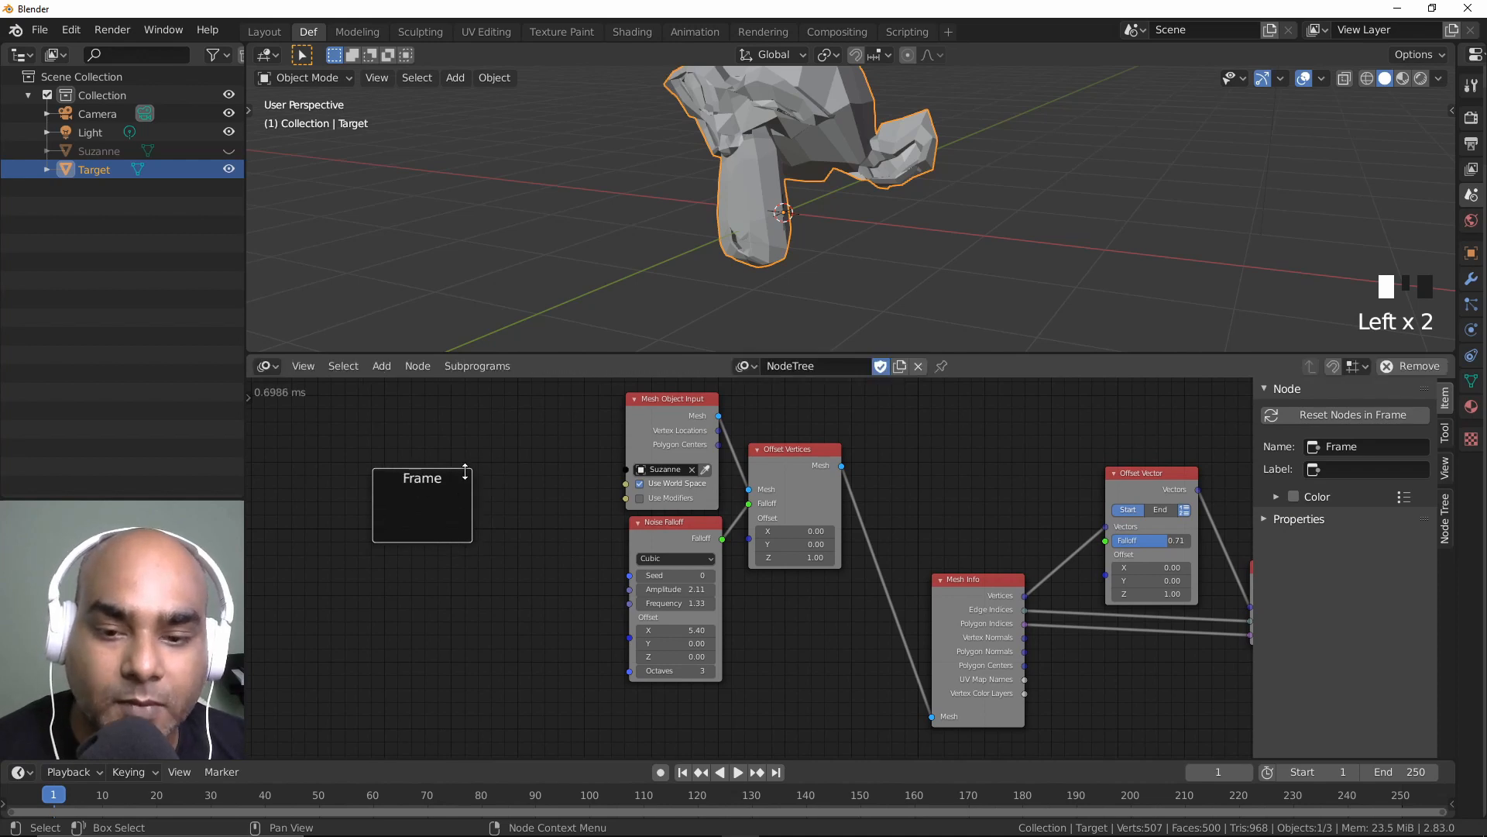
Step: Select Mesh Object Input, Noise Falloff and Offset Vertices together and move them into the frame
left_click(520, 531)
left_click_drag(573, 411, 854, 708)
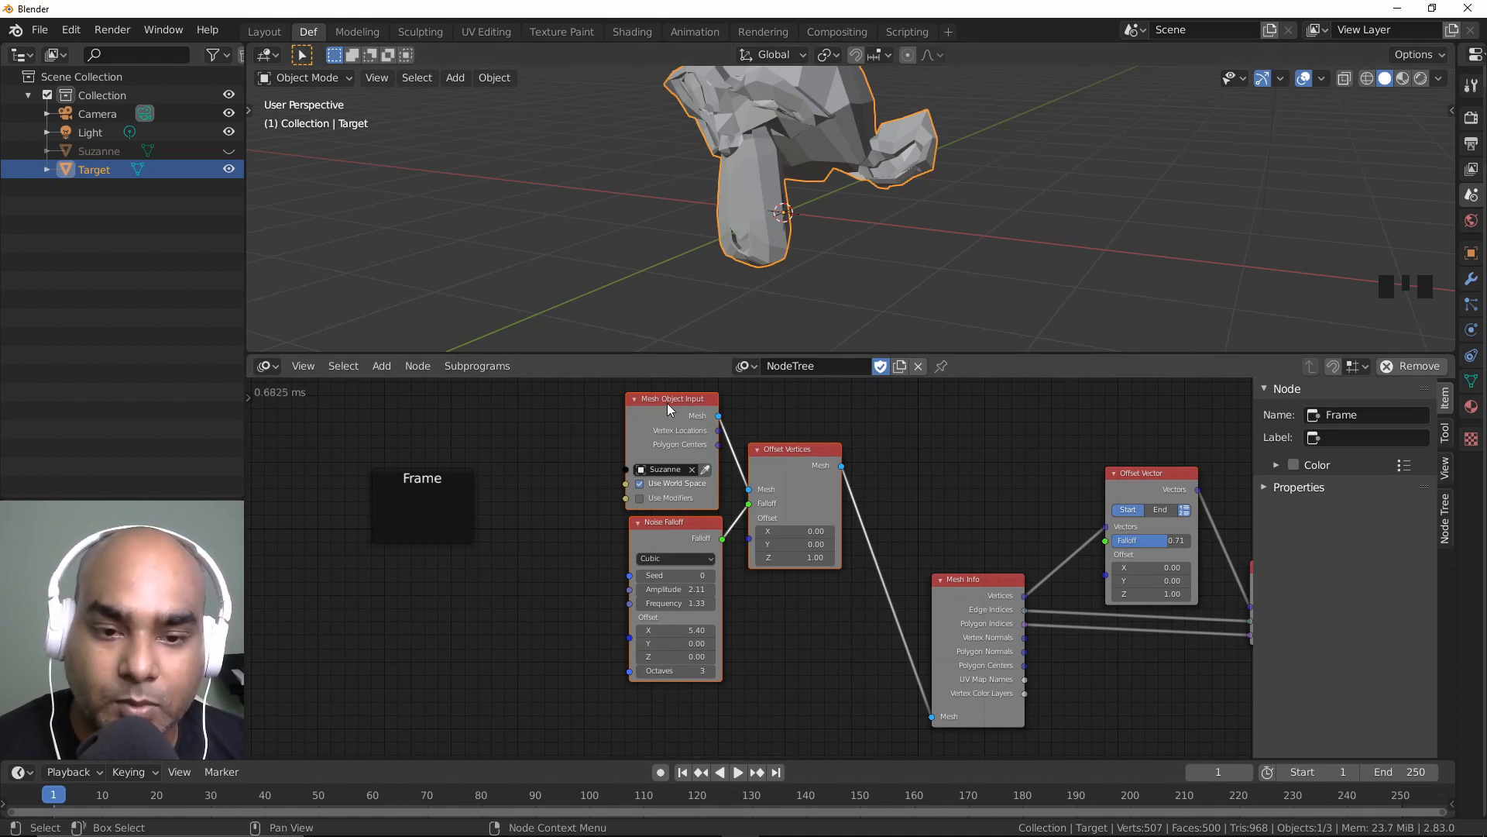
left_click(591, 399)
left_click_drag(586, 384, 871, 708)
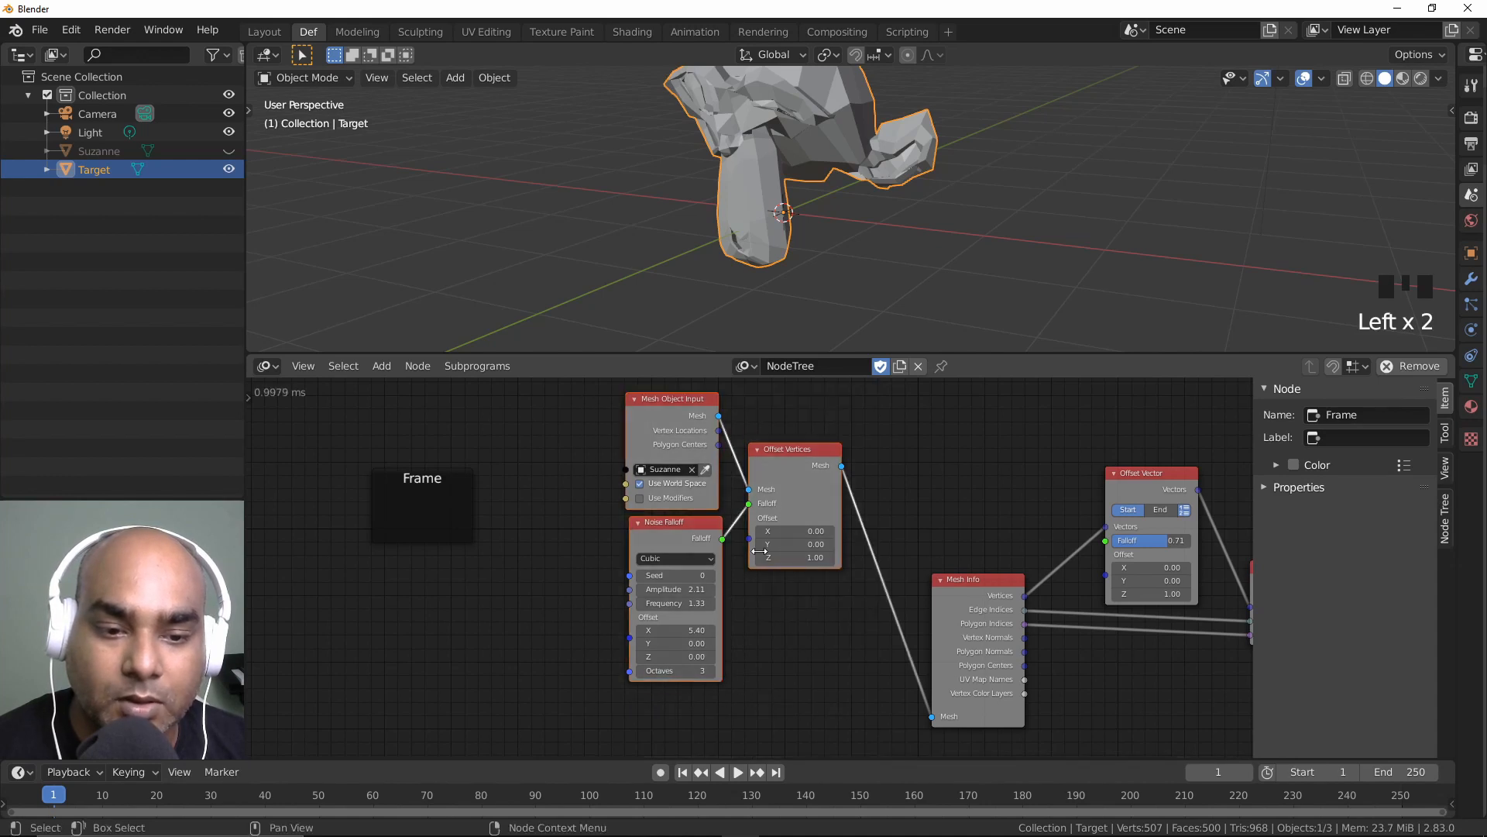
key("g")
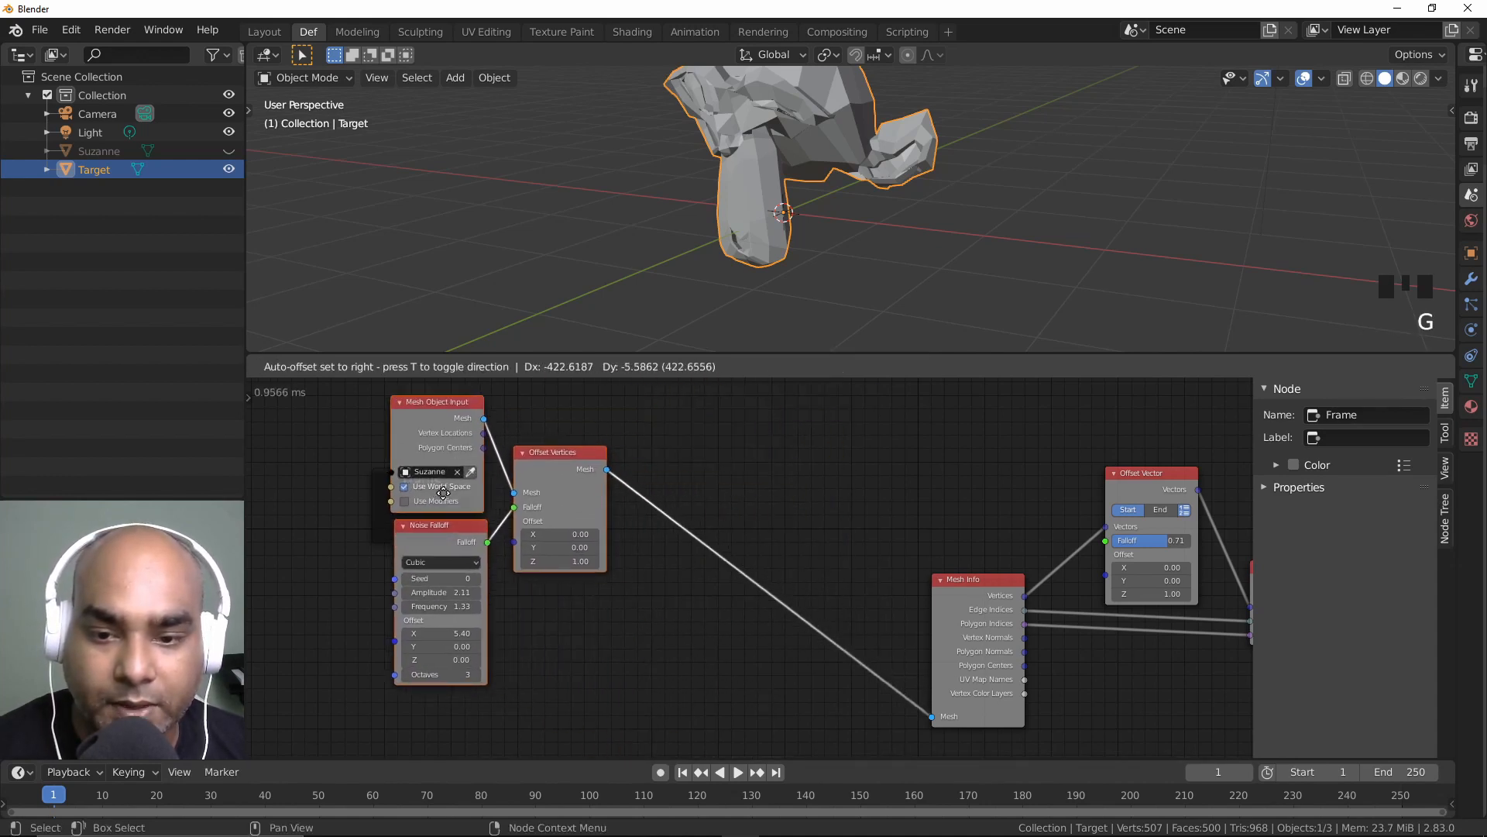
left_click(443, 493)
middle_click_drag(655, 568, 685, 578)
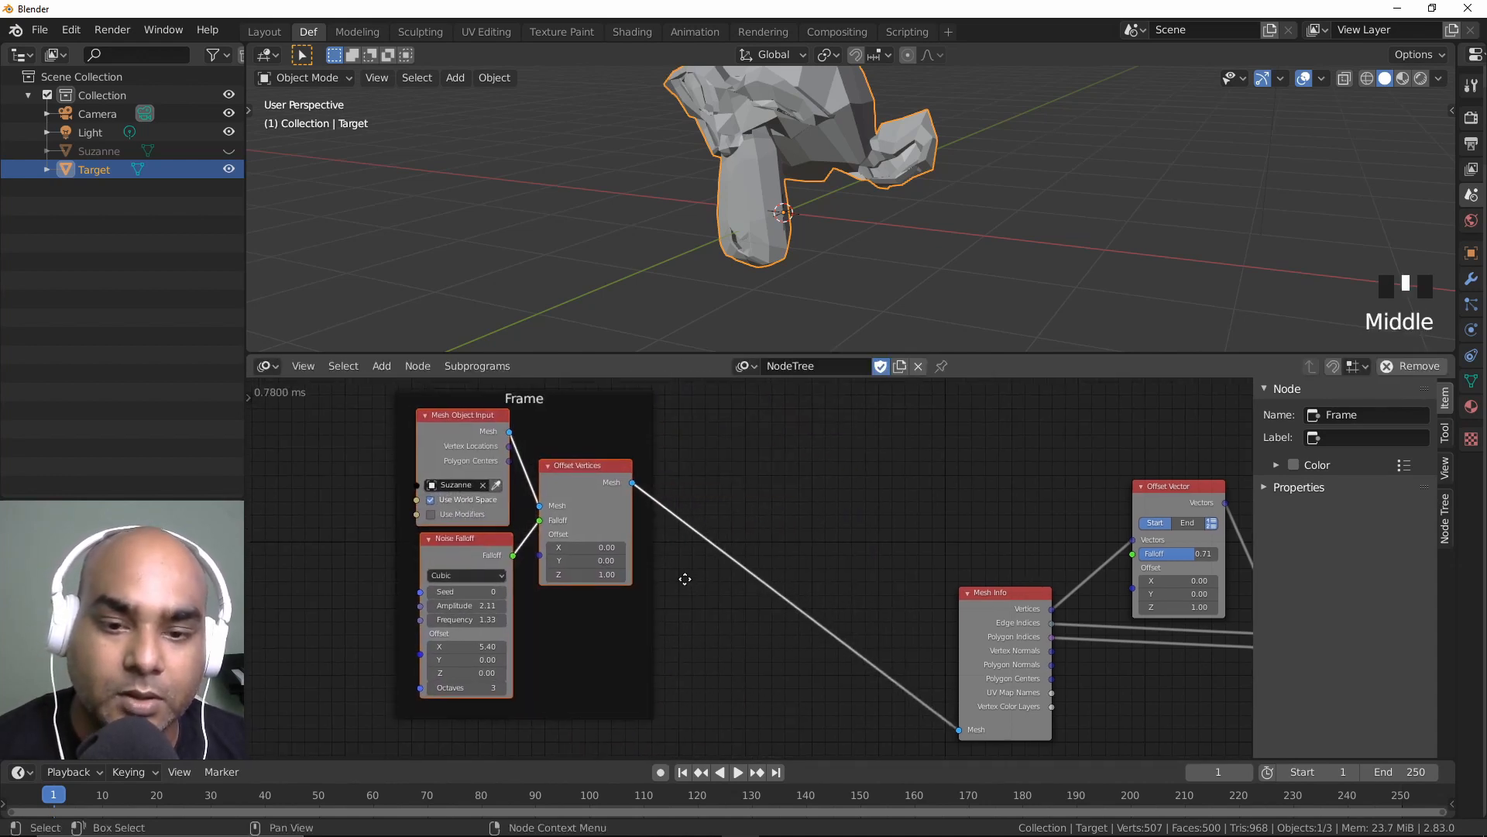
Step: Move the frame with its nodes closer to Mesh Info and set its name to "Import Mesh Info"
left_click_drag(570, 431, 616, 426)
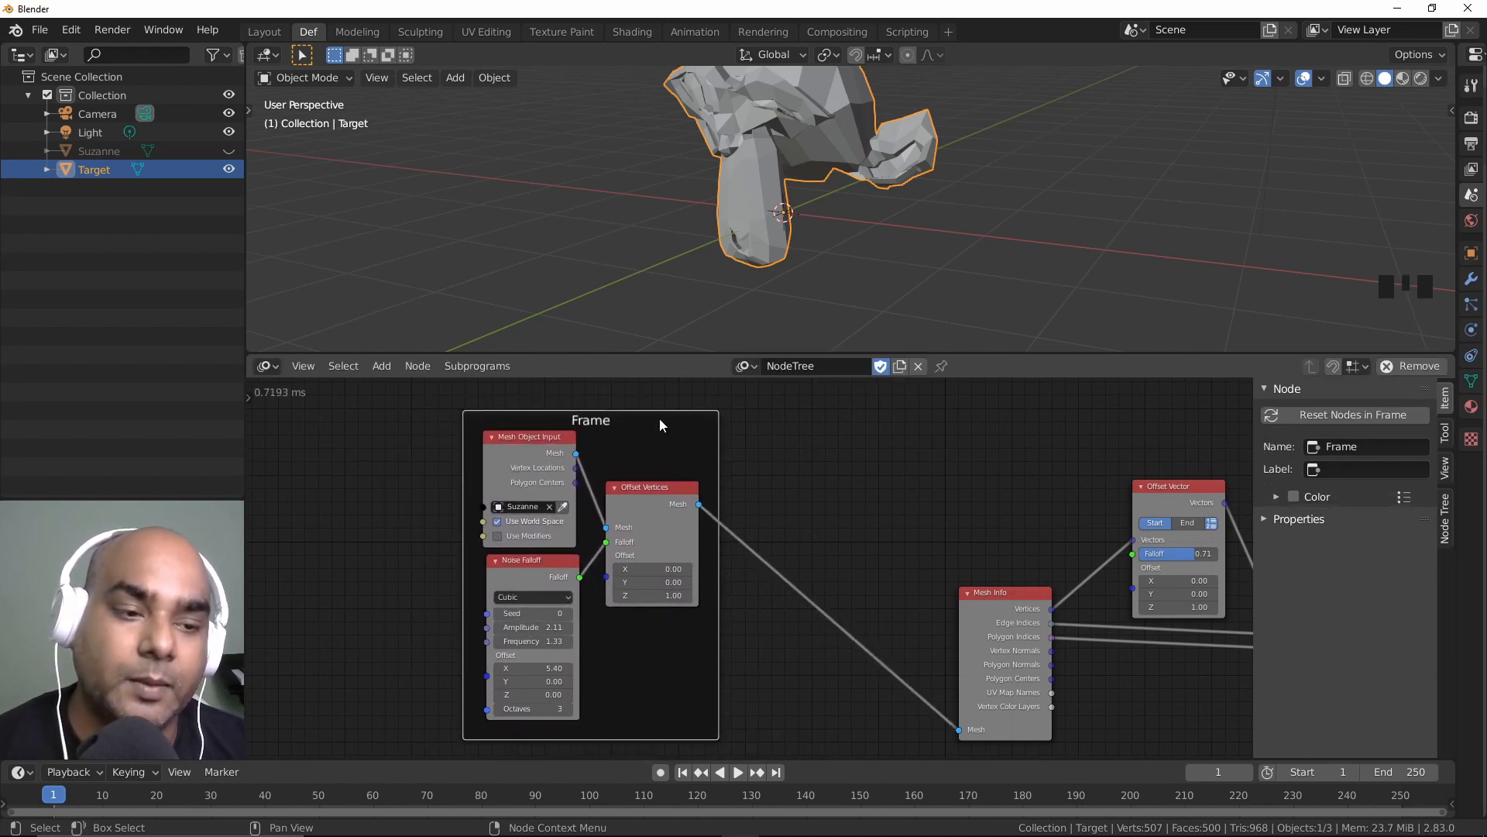
left_click(1386, 448)
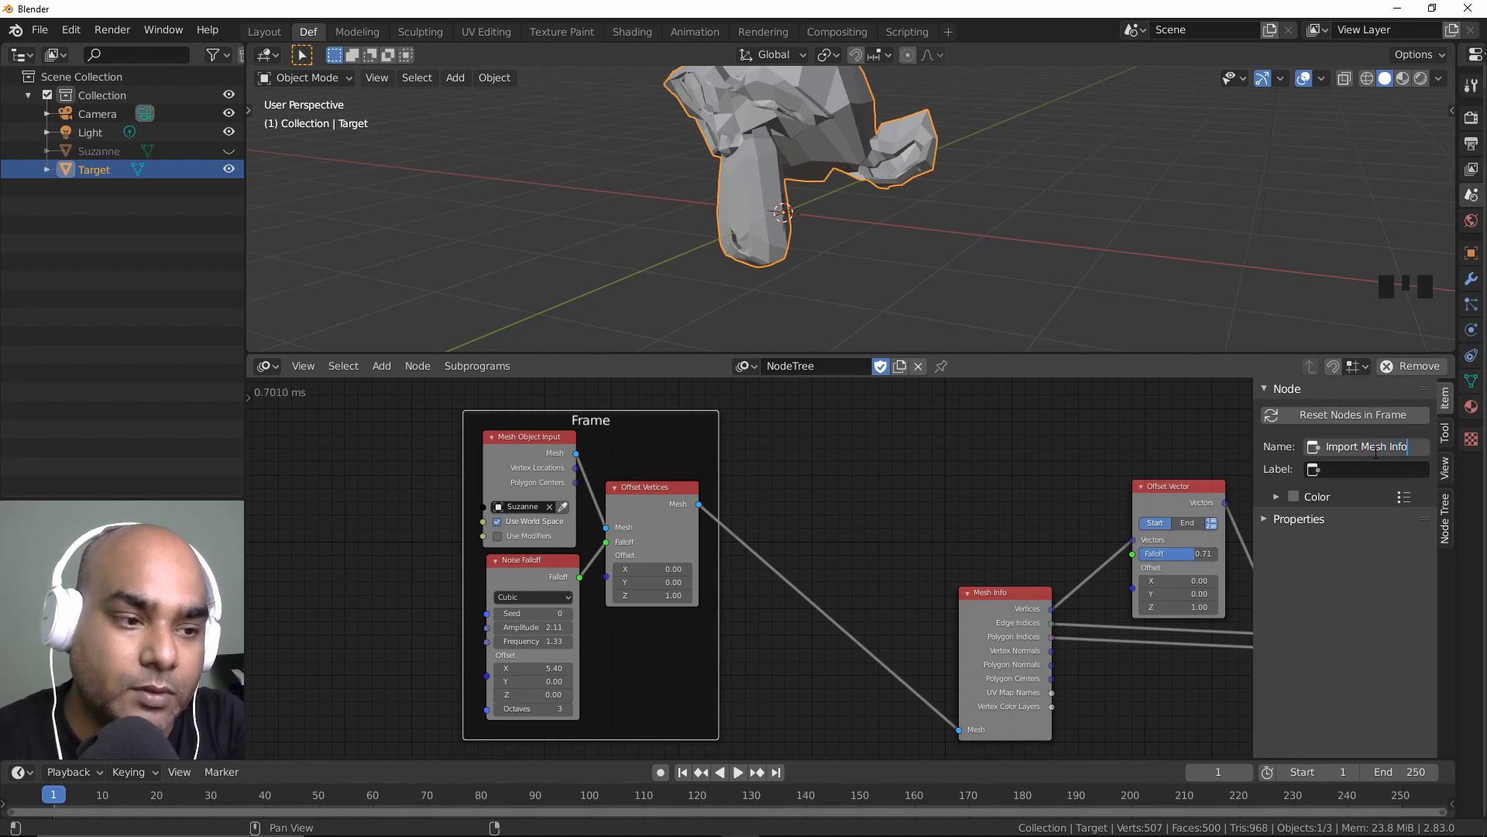
key("Return")
scroll(773, 431, "down", 1)
middle_click_drag(773, 431, 739, 488)
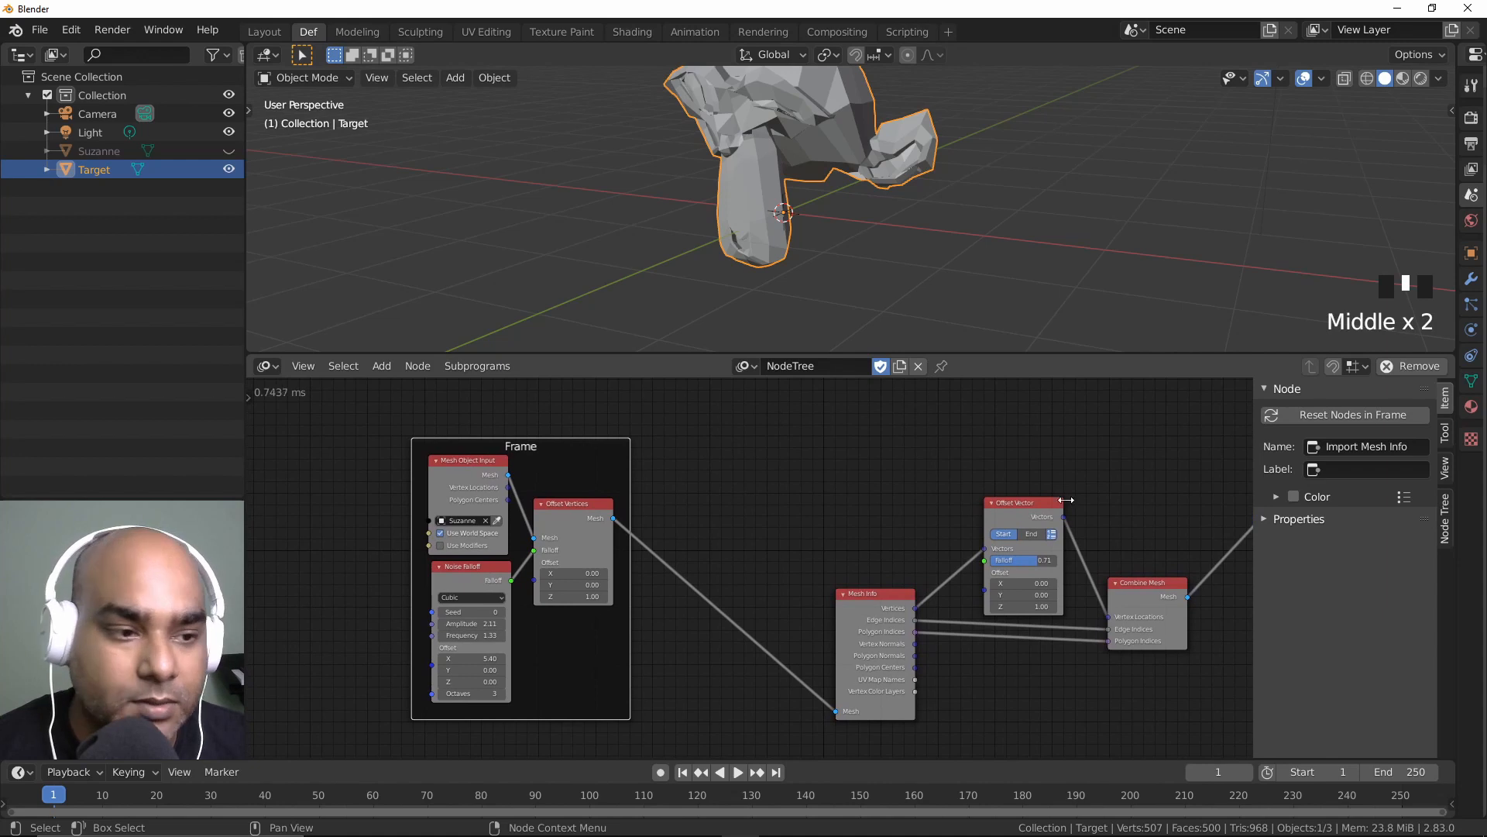
Step: Set the label of the frame around the mesh input nodes to "Import Mesh Info"
left_click(1410, 452)
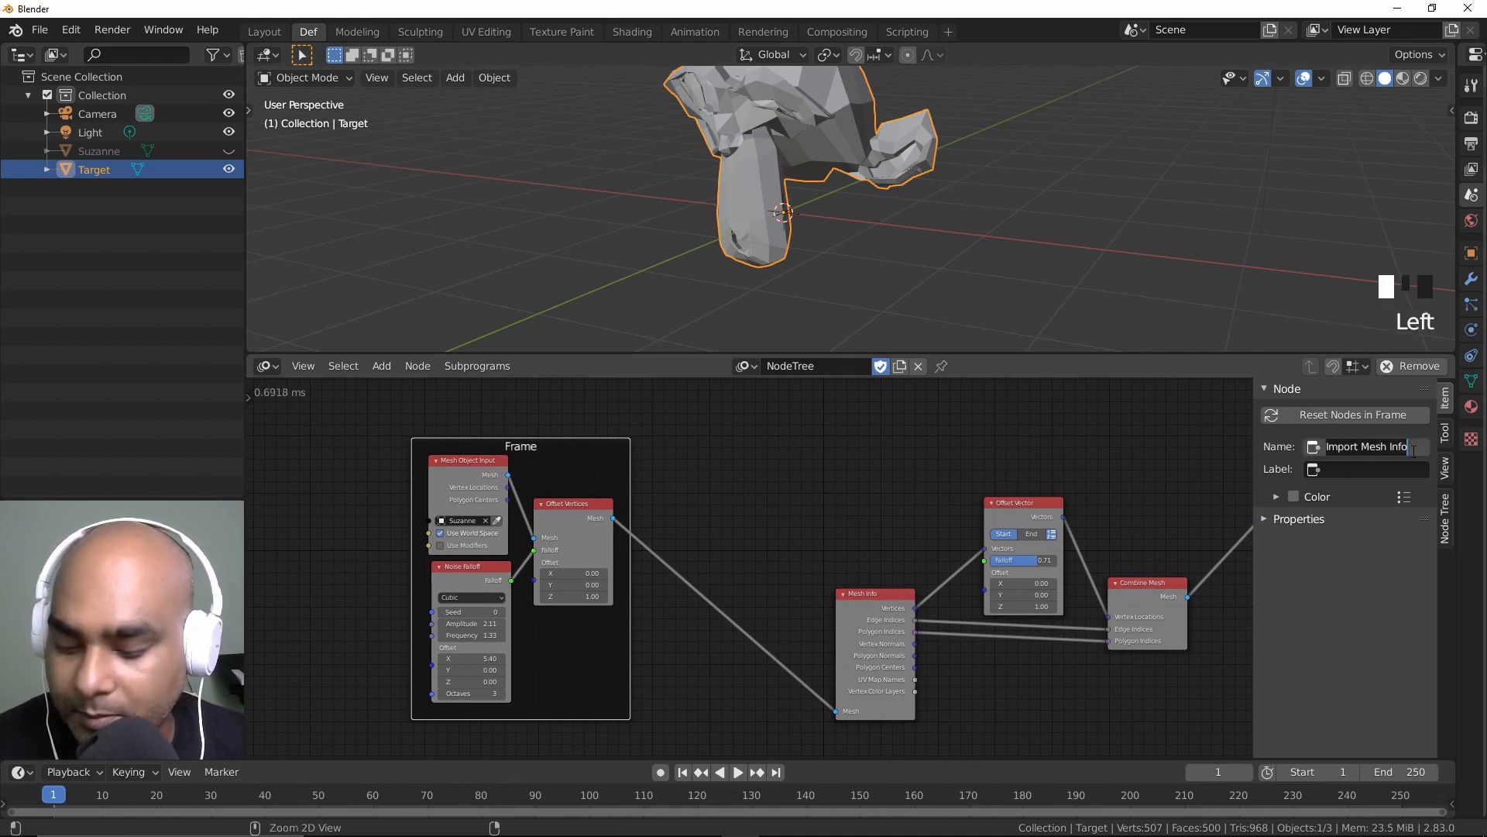
left_click(1358, 470)
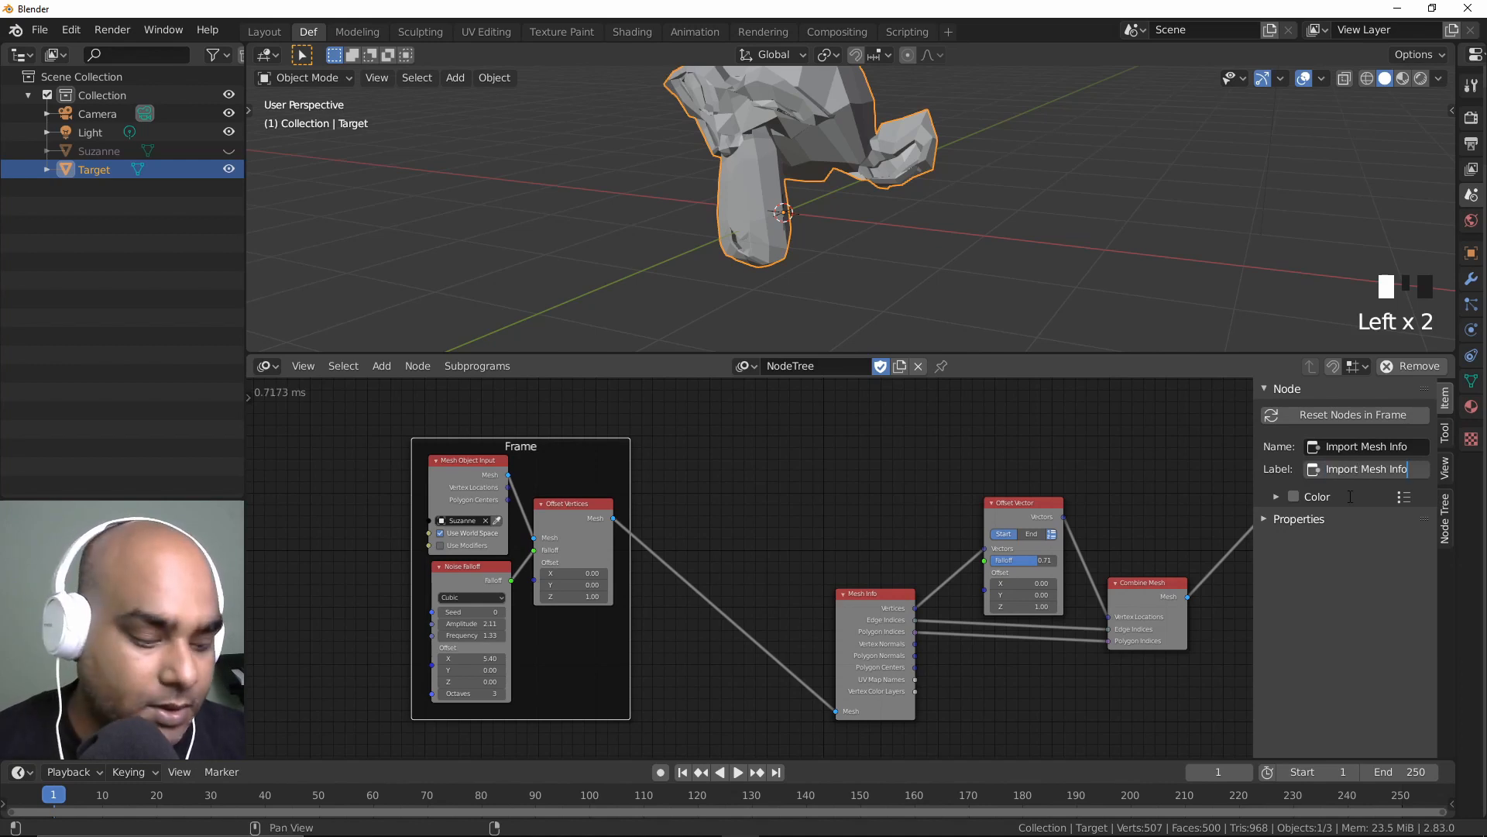
key("Return")
left_click(783, 480)
scroll(581, 443, "up", 1)
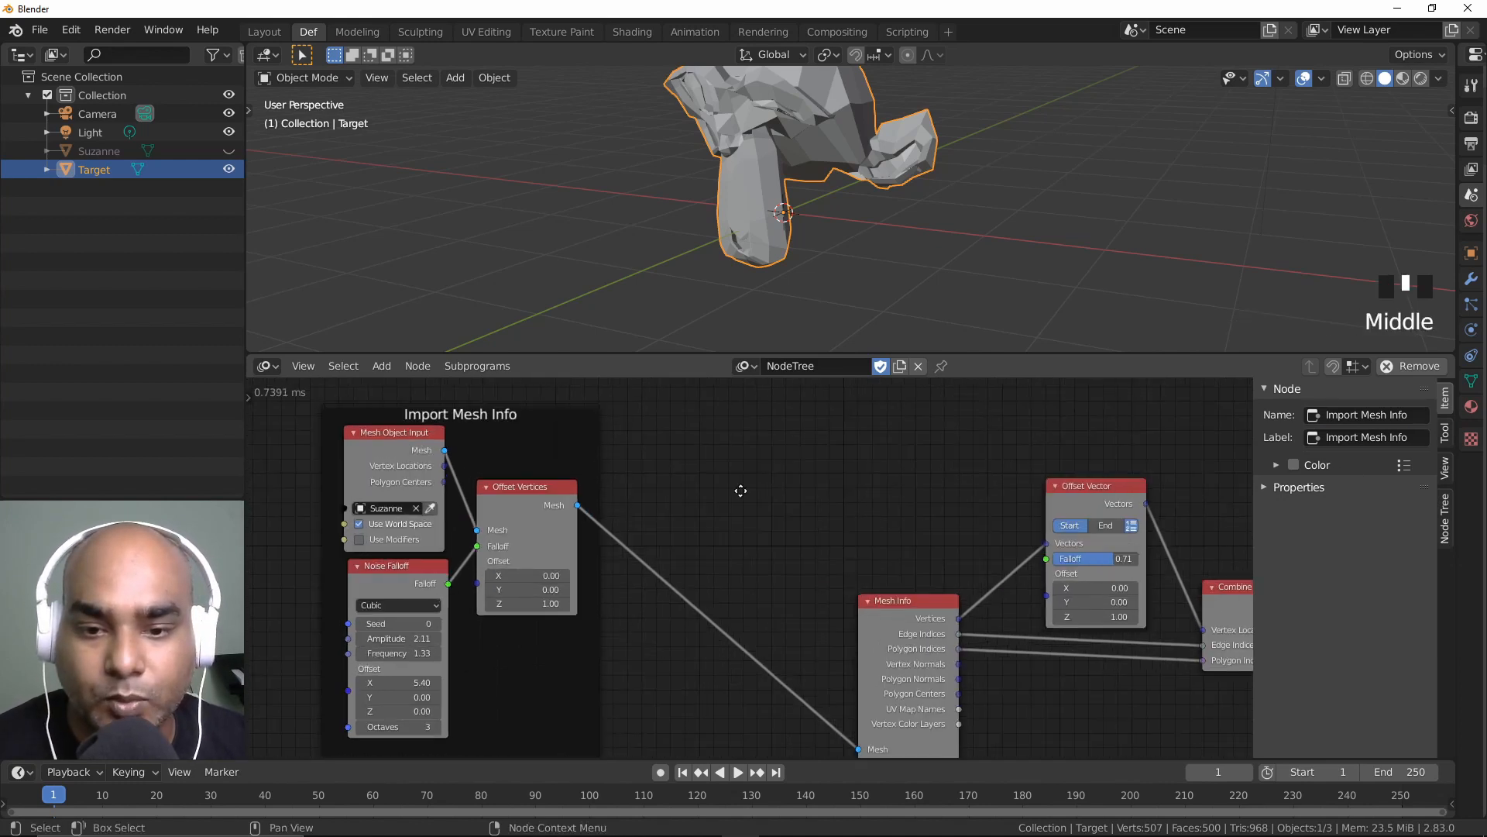
Step: Check the nodes inside the Import Mesh Info frame and nudge the Mesh Info node slightly away from it
middle_click_drag(740, 490, 820, 485)
left_click(628, 434)
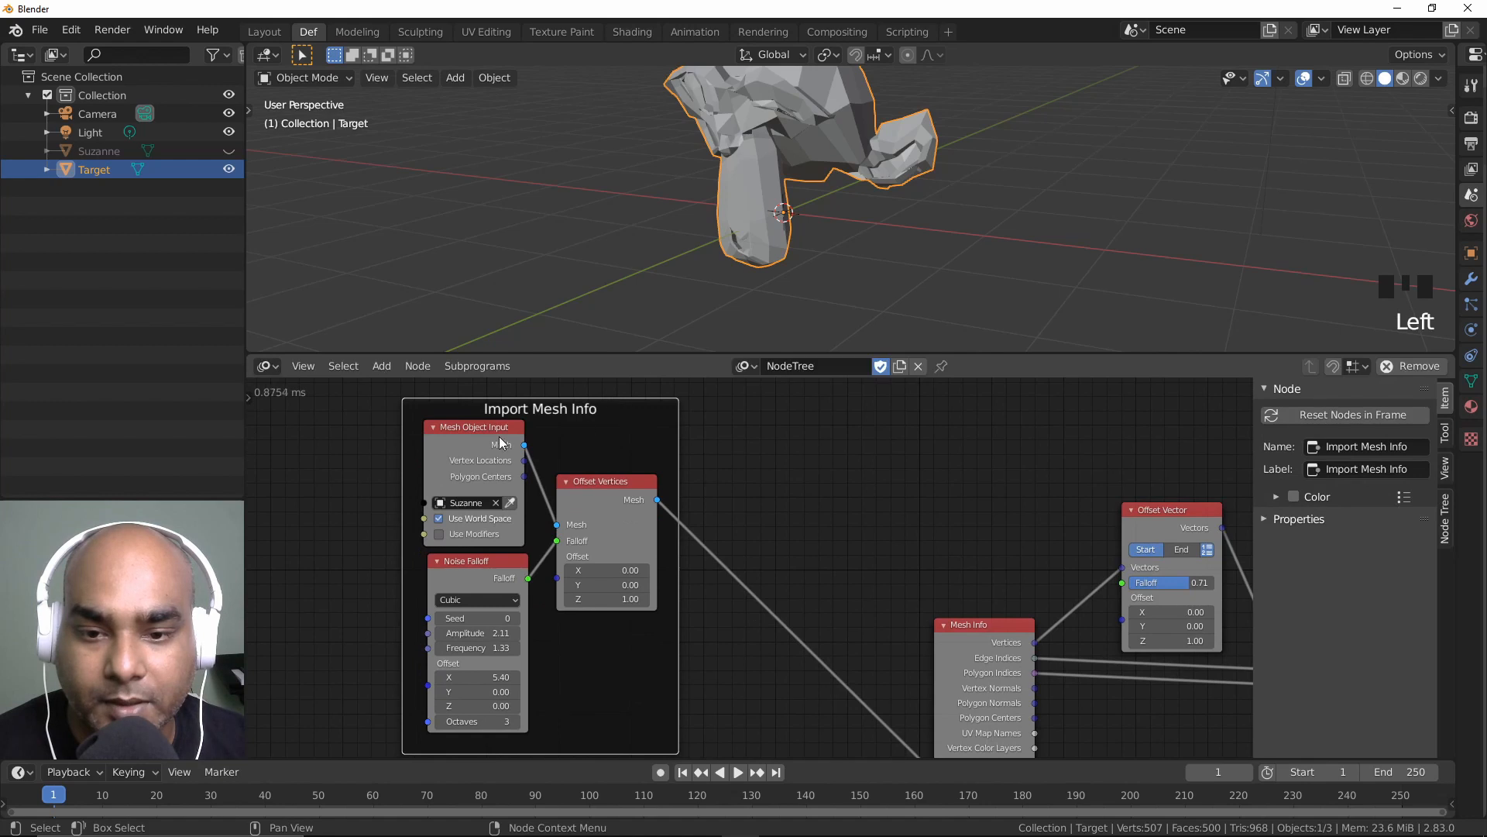
left_click(503, 556)
left_click_drag(482, 452, 538, 447)
left_click(796, 531)
middle_click_drag(796, 532, 581, 537)
scroll(659, 503, "down", 1)
left_click_drag(620, 598, 640, 602)
left_click_drag(545, 442, 1063, 776)
left_click(557, 500)
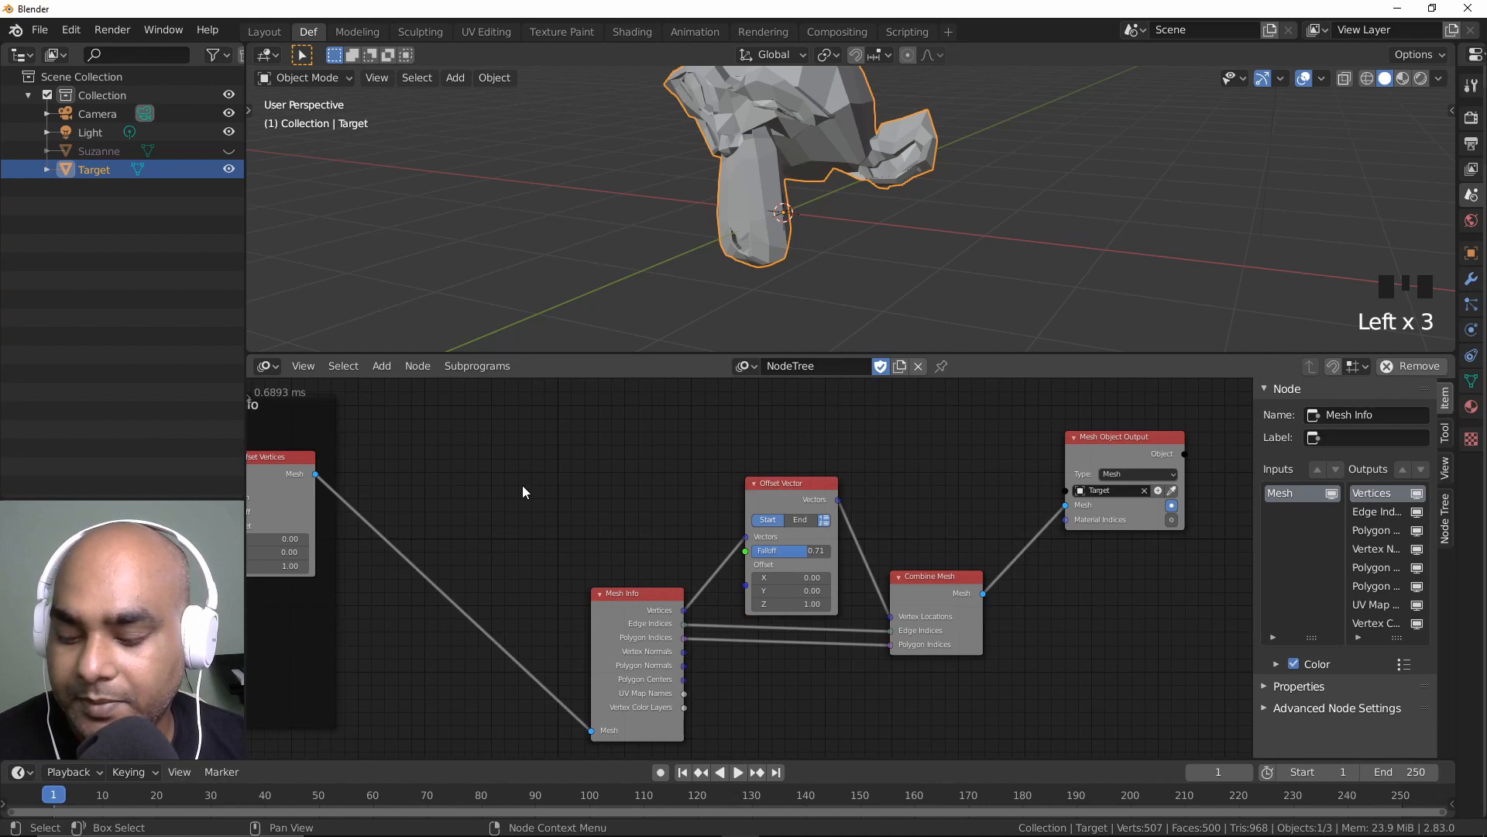
left_click(418, 365)
left_click(555, 470)
key("ctrl+a")
type("frame")
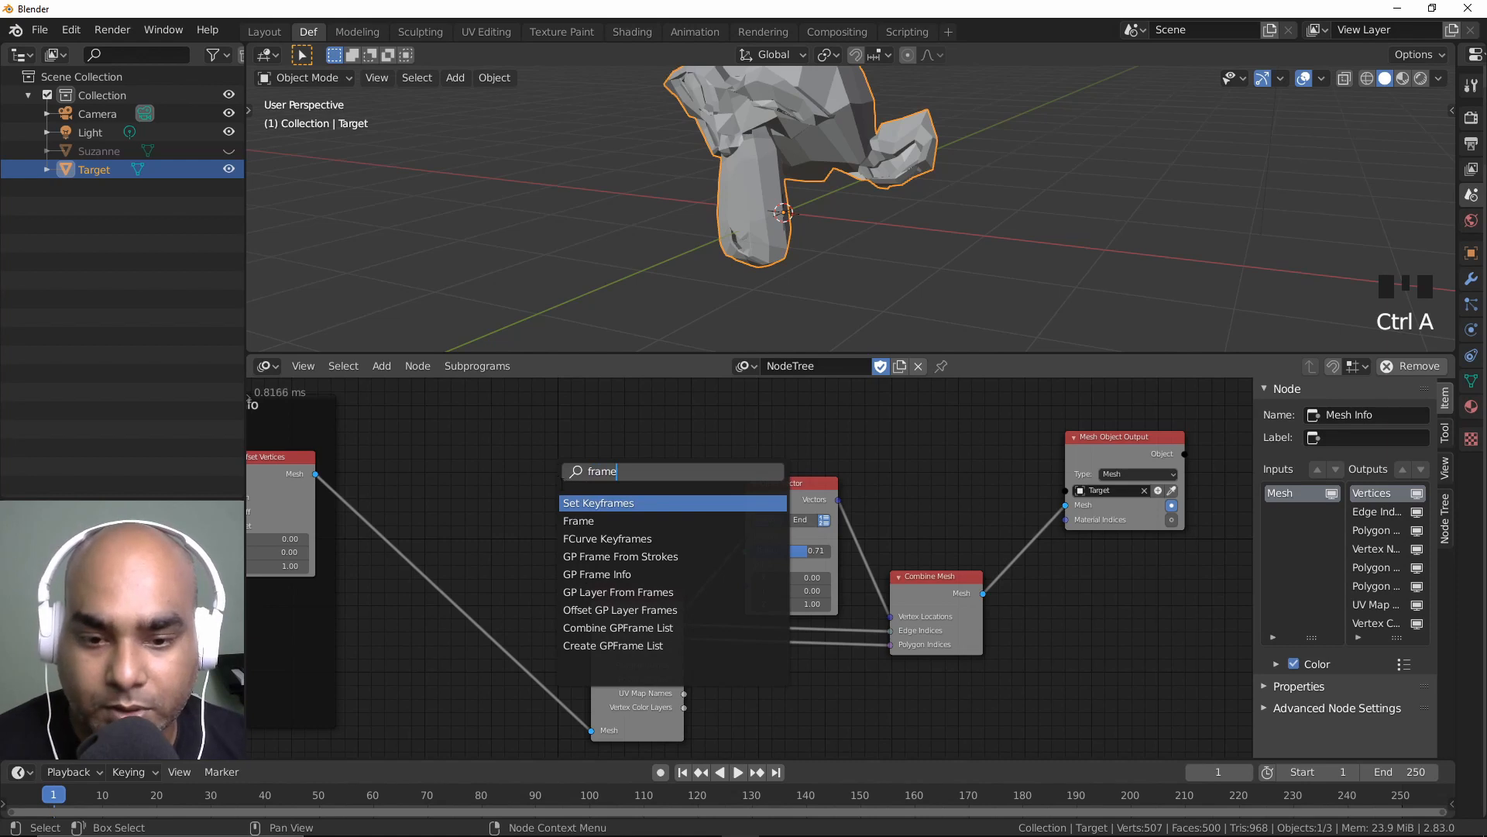
left_click(589, 521)
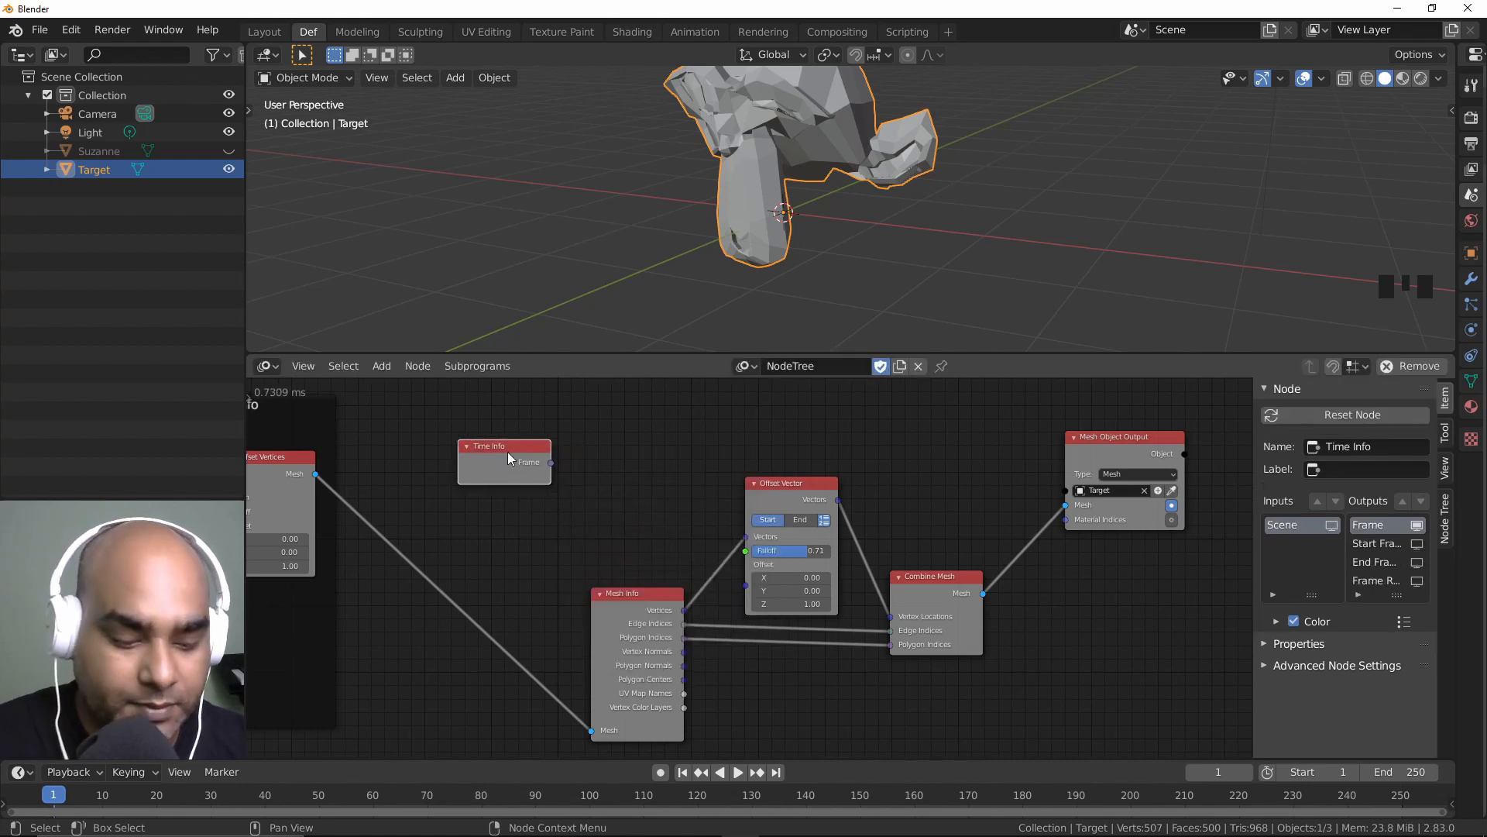
key("Delete")
Step: Add a Frame layout node in the empty space above the Mesh Info node
left_click(385, 366)
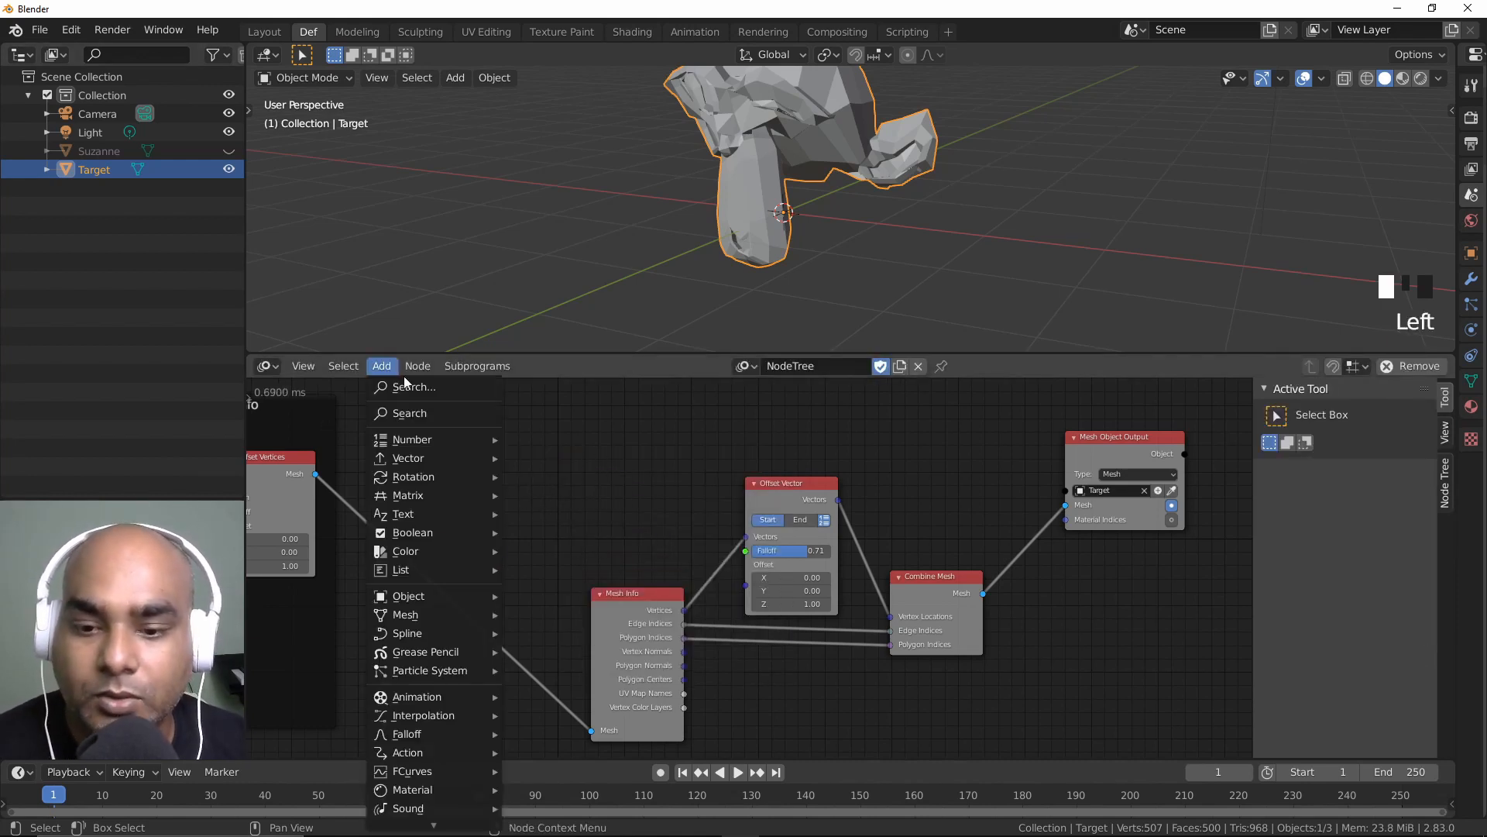
scroll(448, 769, "down", 8)
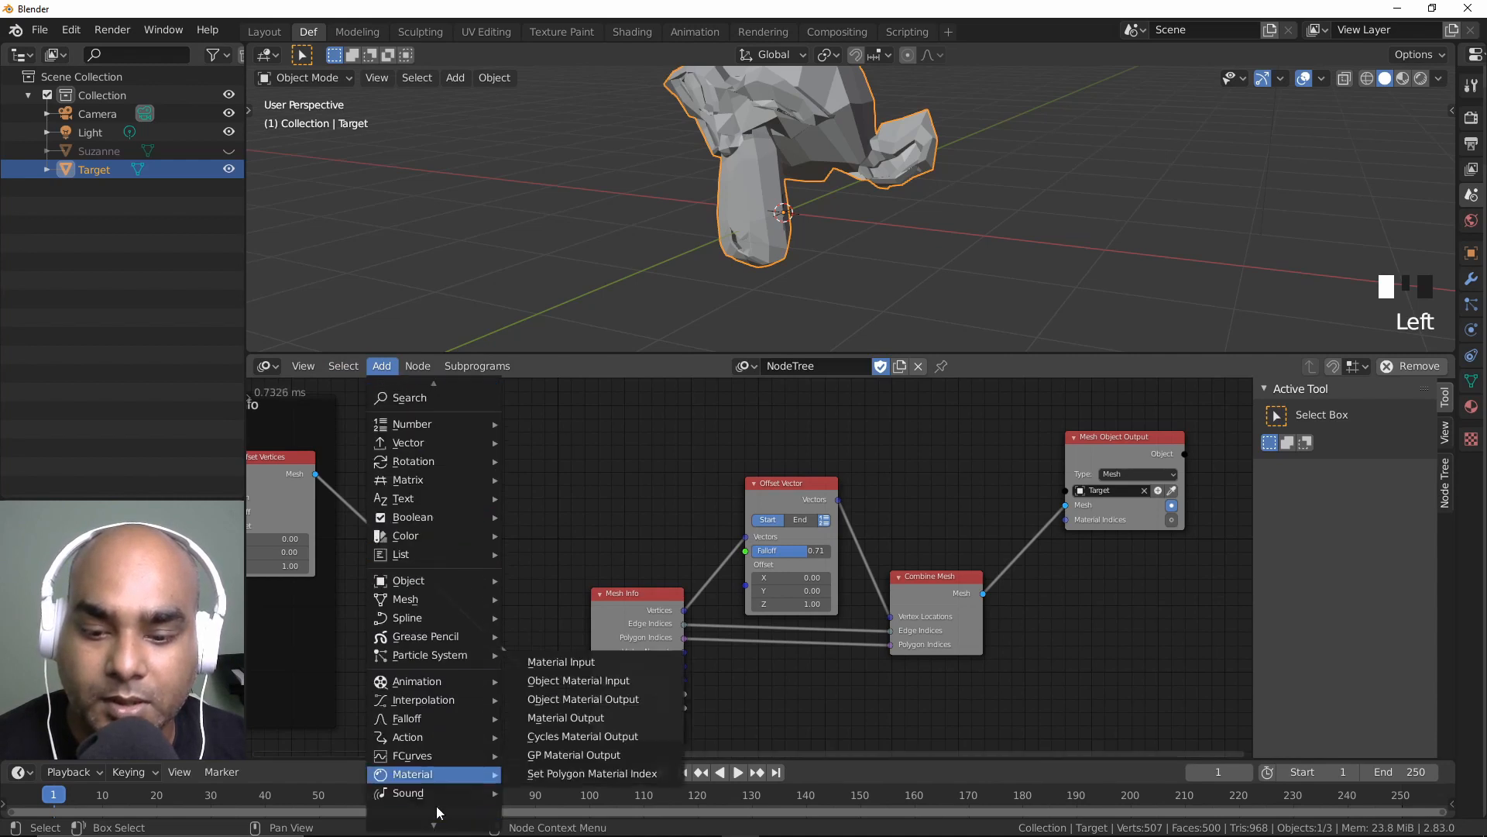
scroll(436, 761, "down", 6)
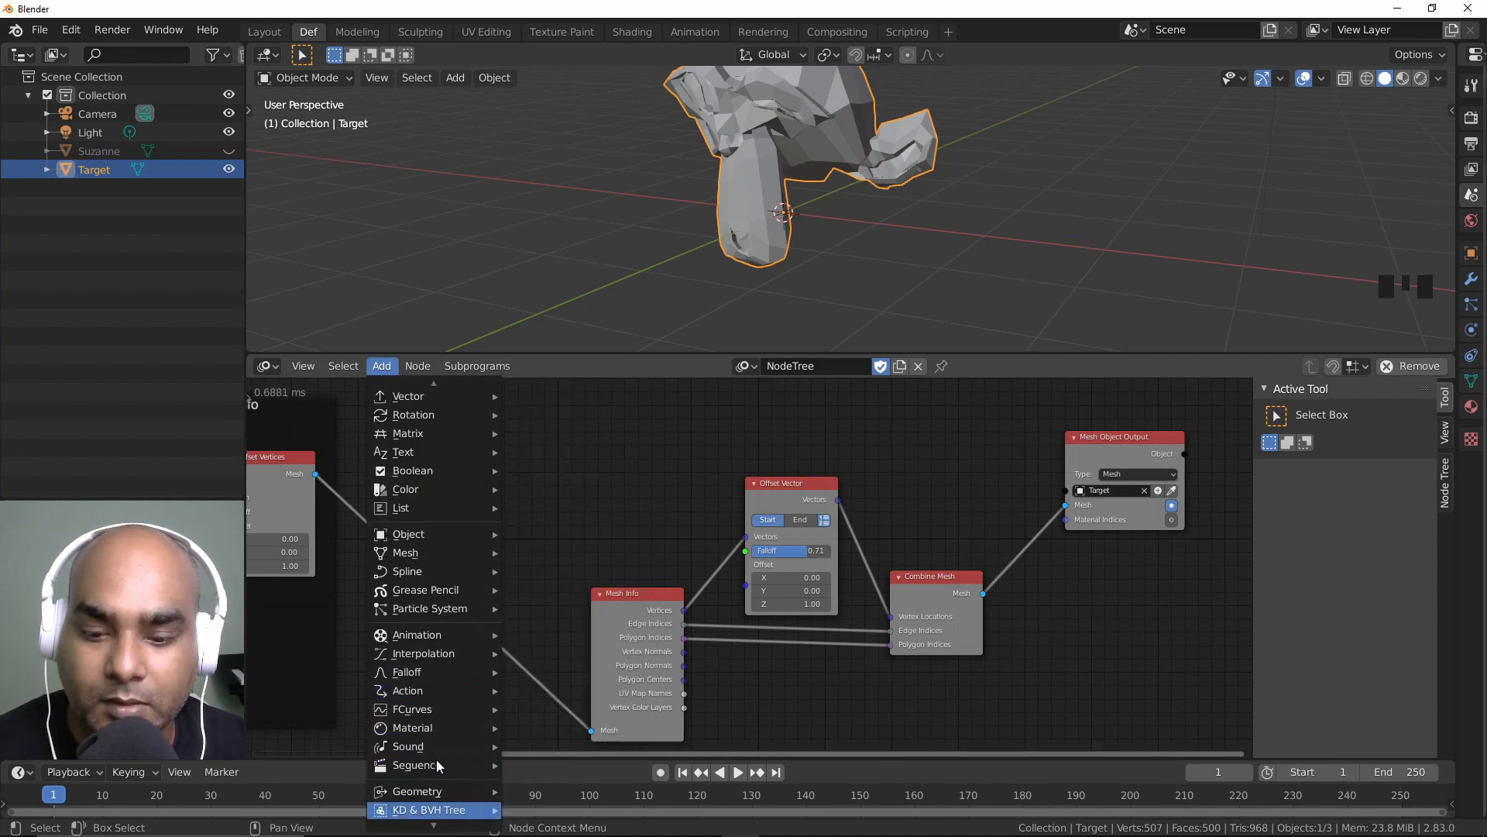
scroll(435, 816, "up", 4)
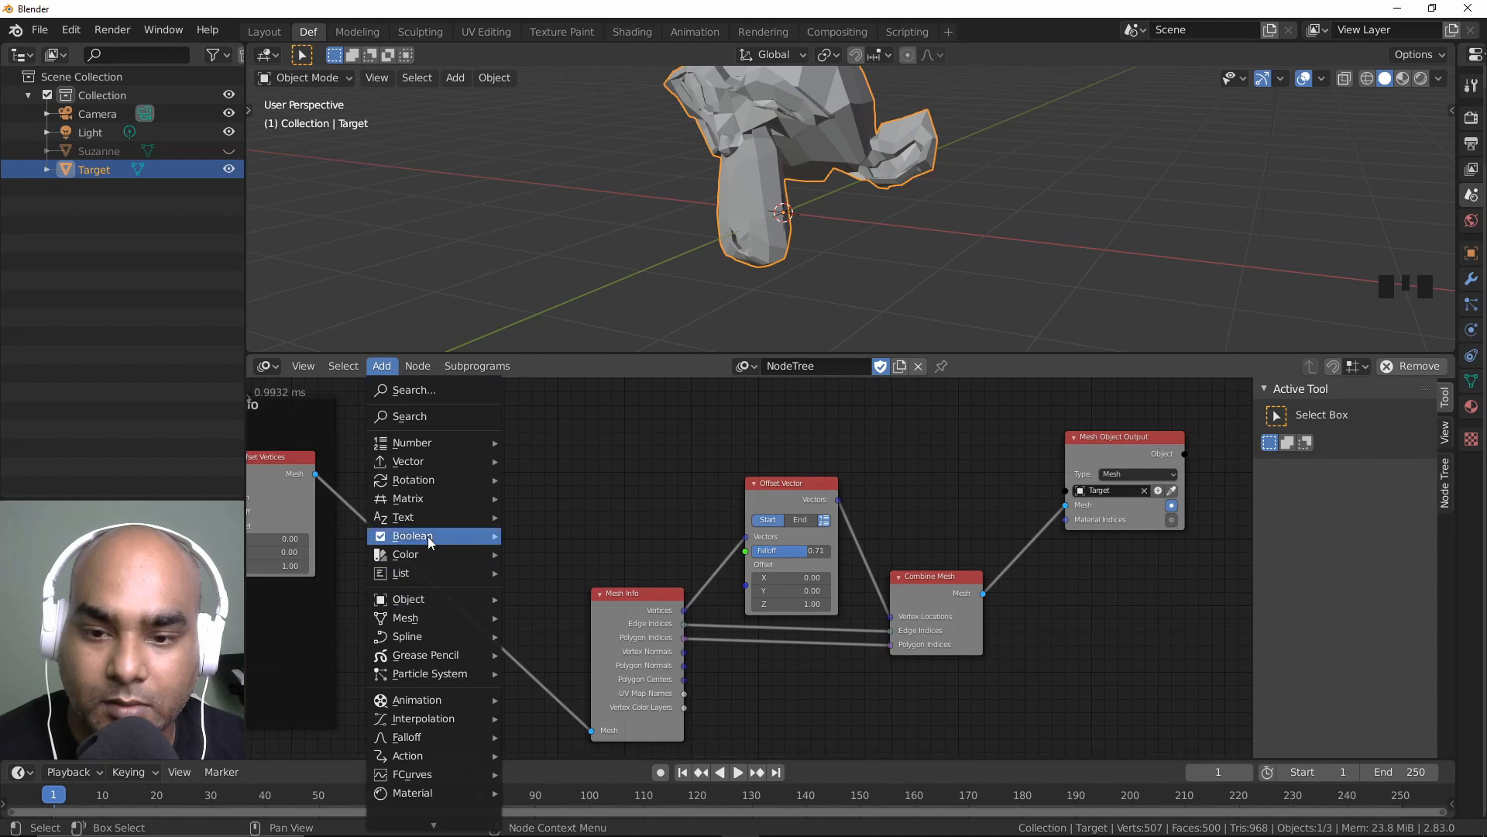
scroll(442, 798, "down", 5)
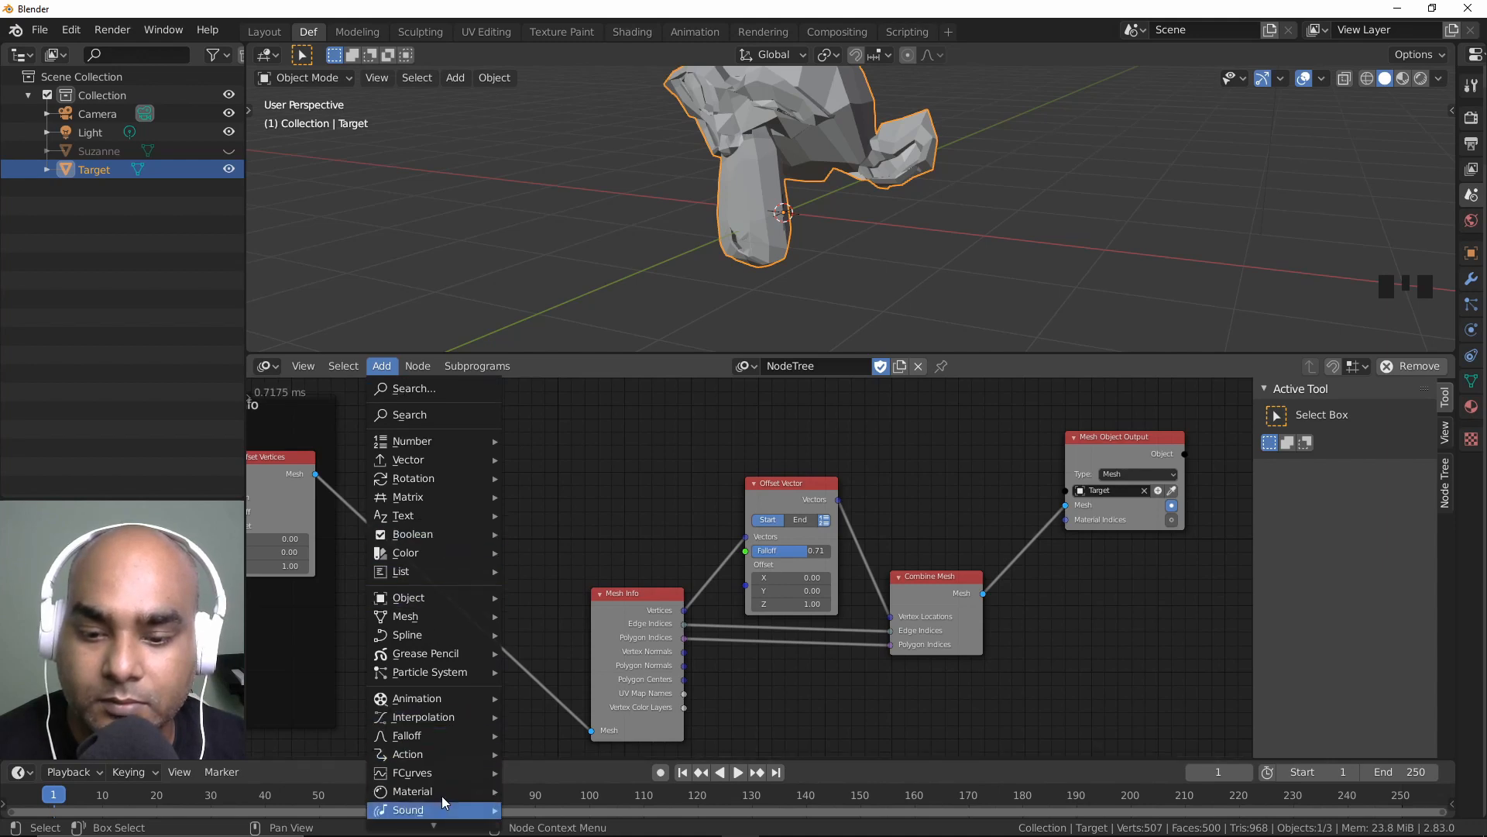
scroll(443, 800, "down", 1)
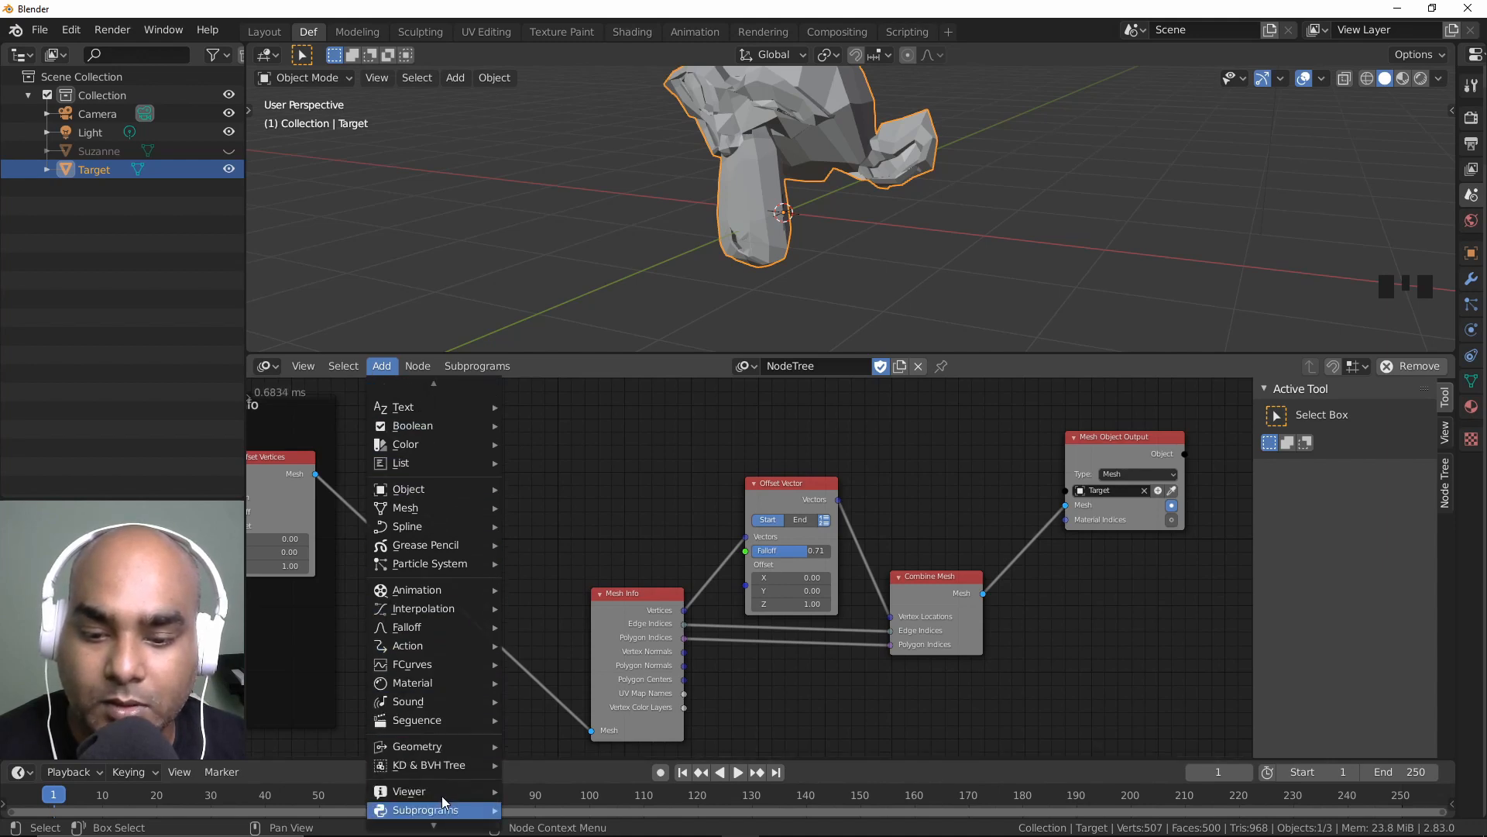
scroll(446, 818, "down", 1)
mouse_move(446, 813)
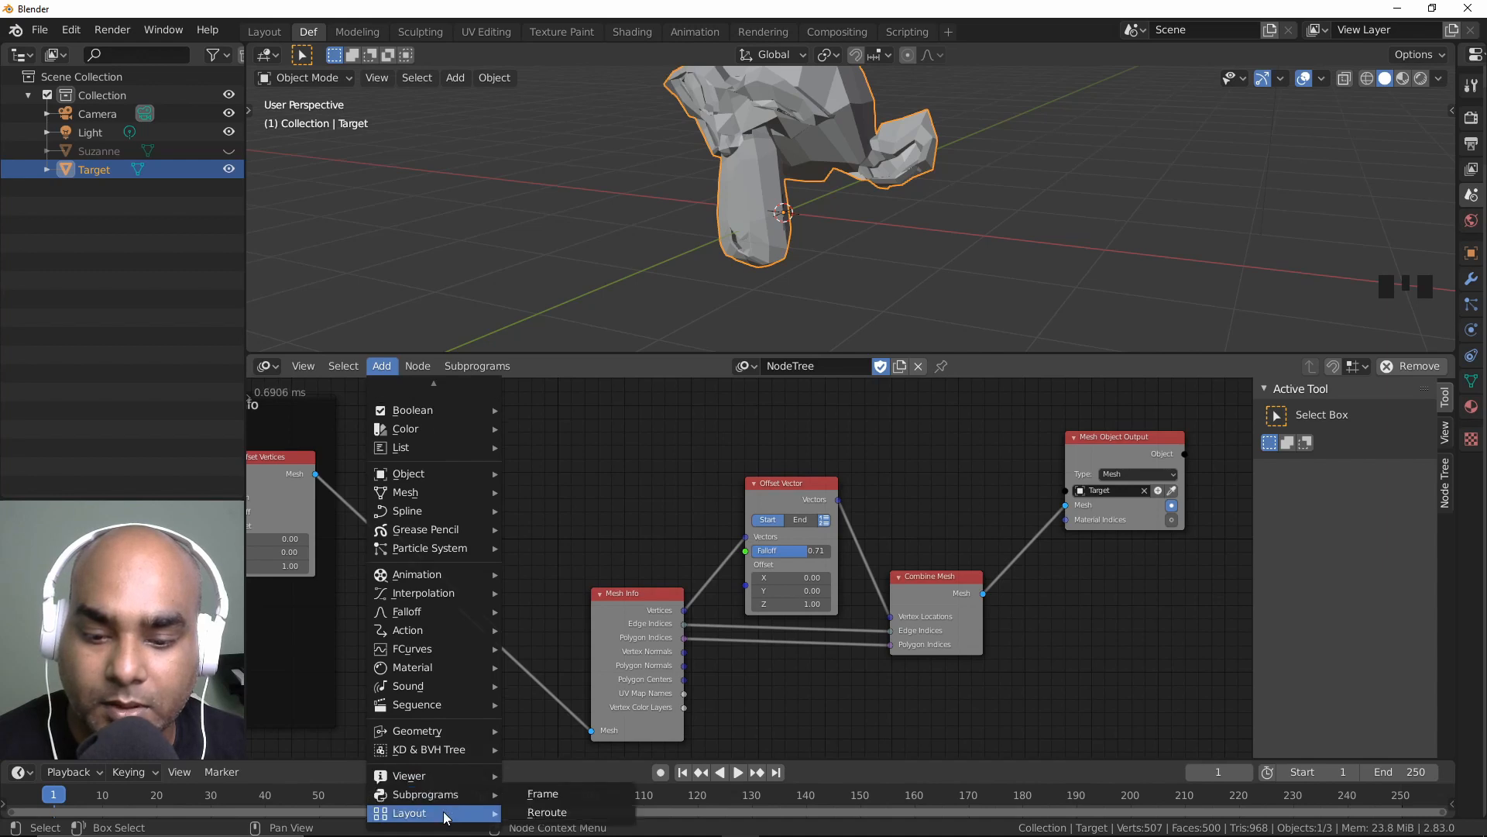
left_click(551, 800)
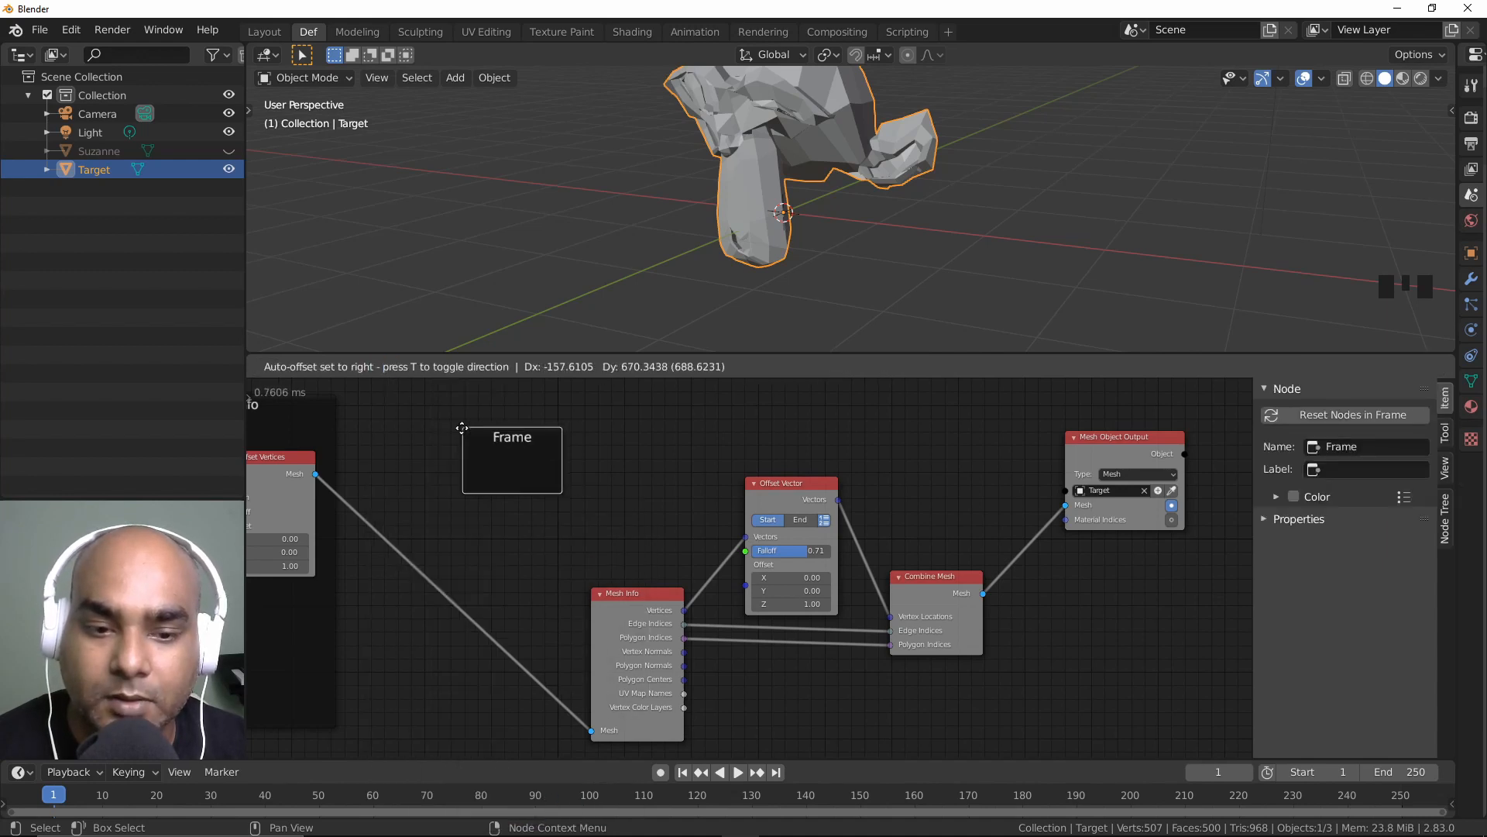
left_click(468, 426)
Step: Move Mesh Info, Offset Vector and Combine Mesh together into the new frame and reposition the frame
left_click_drag(618, 445, 955, 775)
key("g")
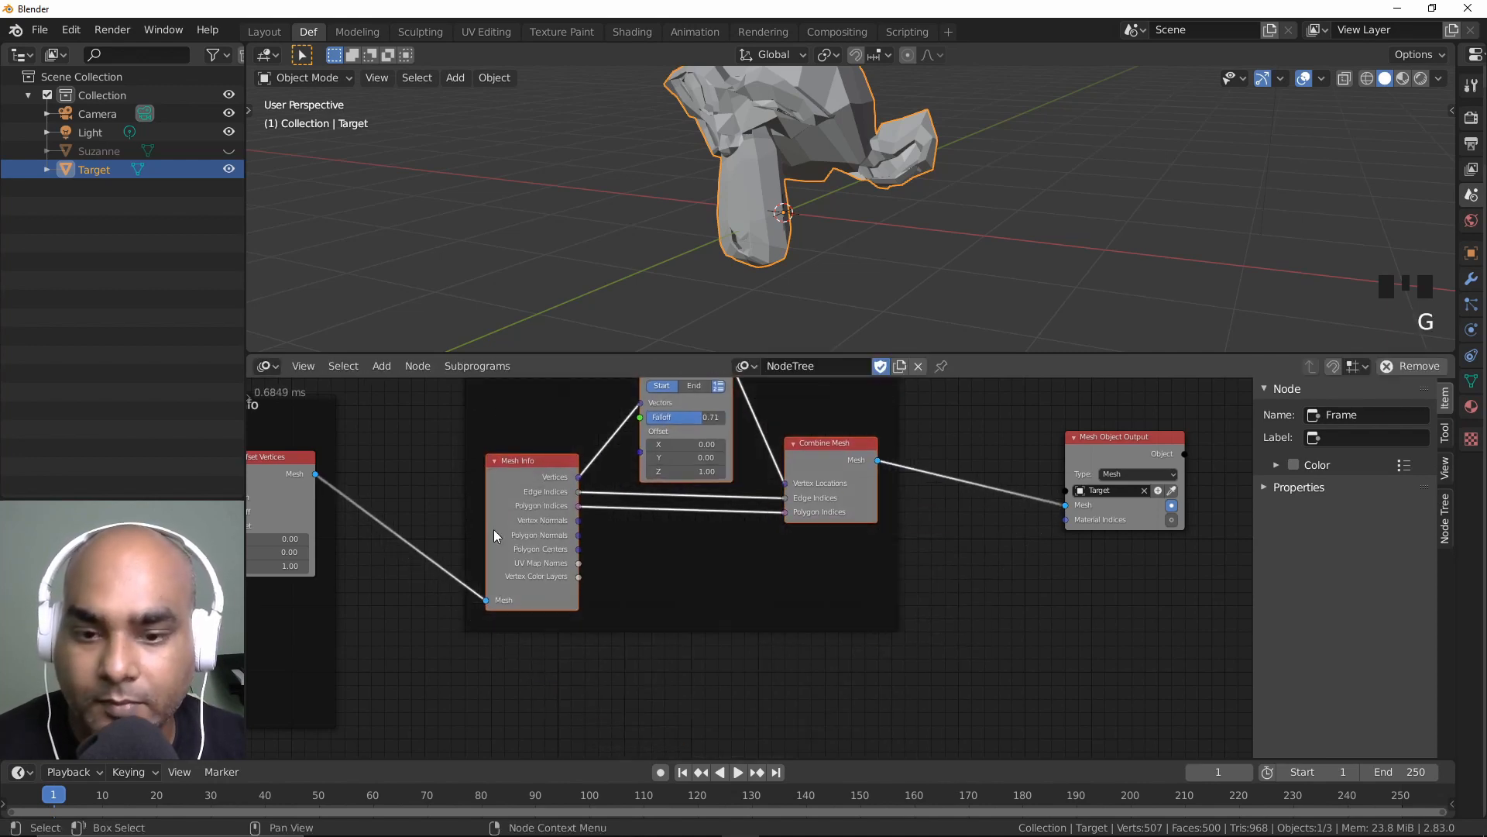
middle_click_drag(891, 572, 983, 627)
left_click_drag(663, 394, 671, 458)
scroll(458, 514, "down", 1)
middle_click_drag(459, 515, 543, 379)
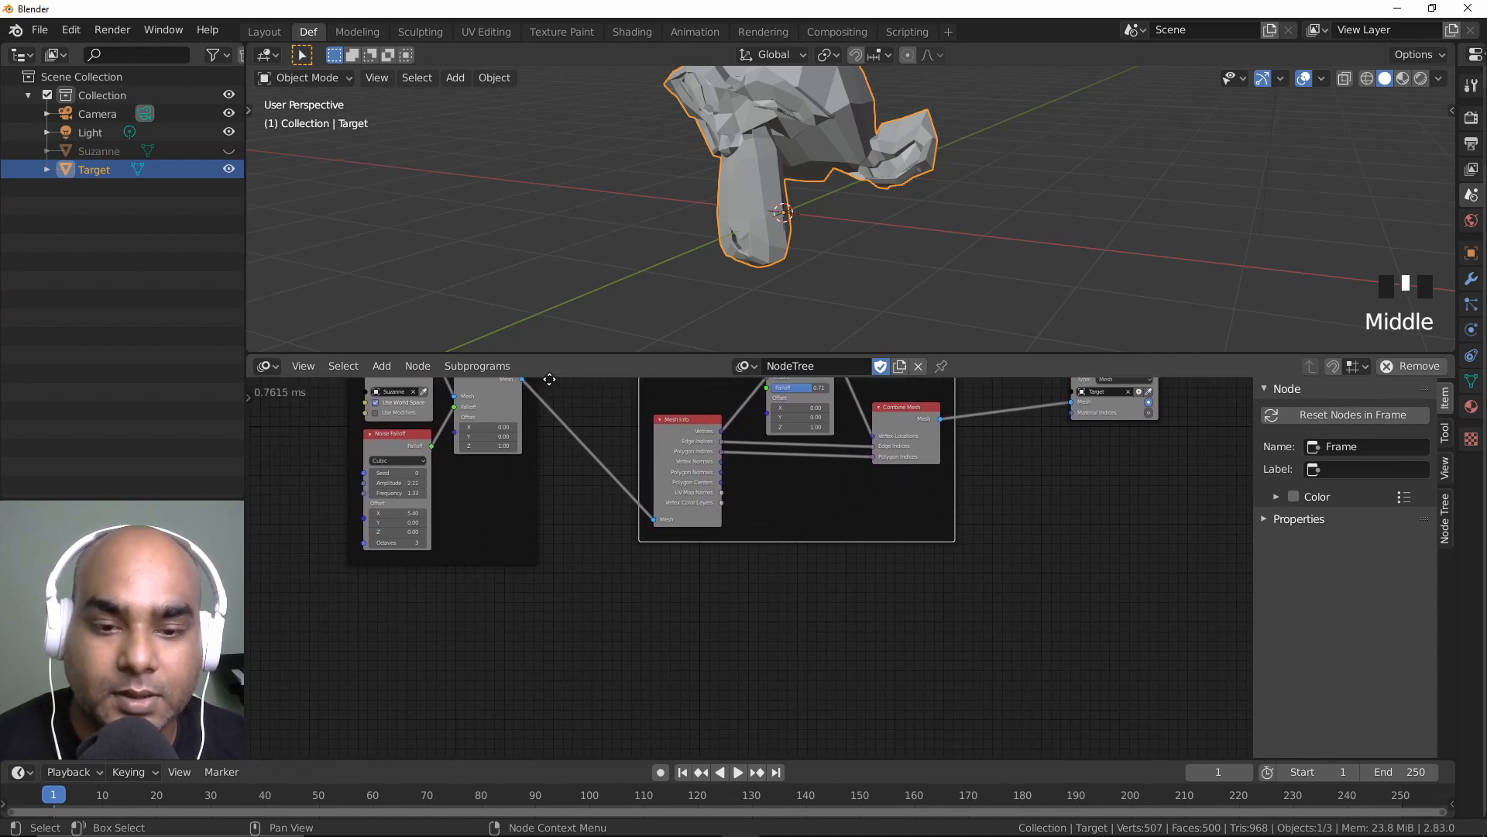
middle_click_drag(691, 625, 667, 550)
left_click(671, 584)
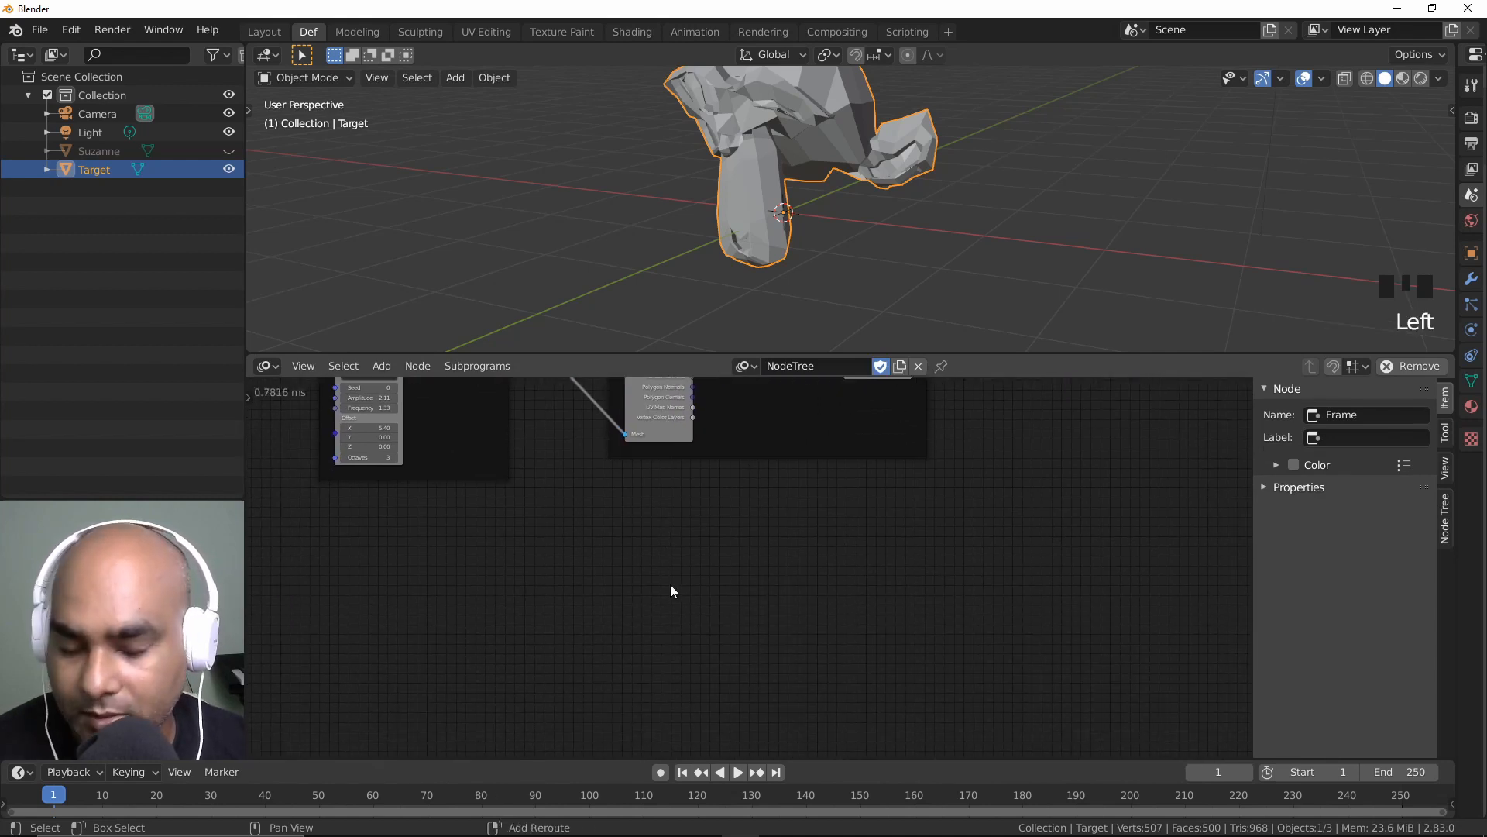
key("shift+a")
left_click(624, 612)
key("ctrl+a")
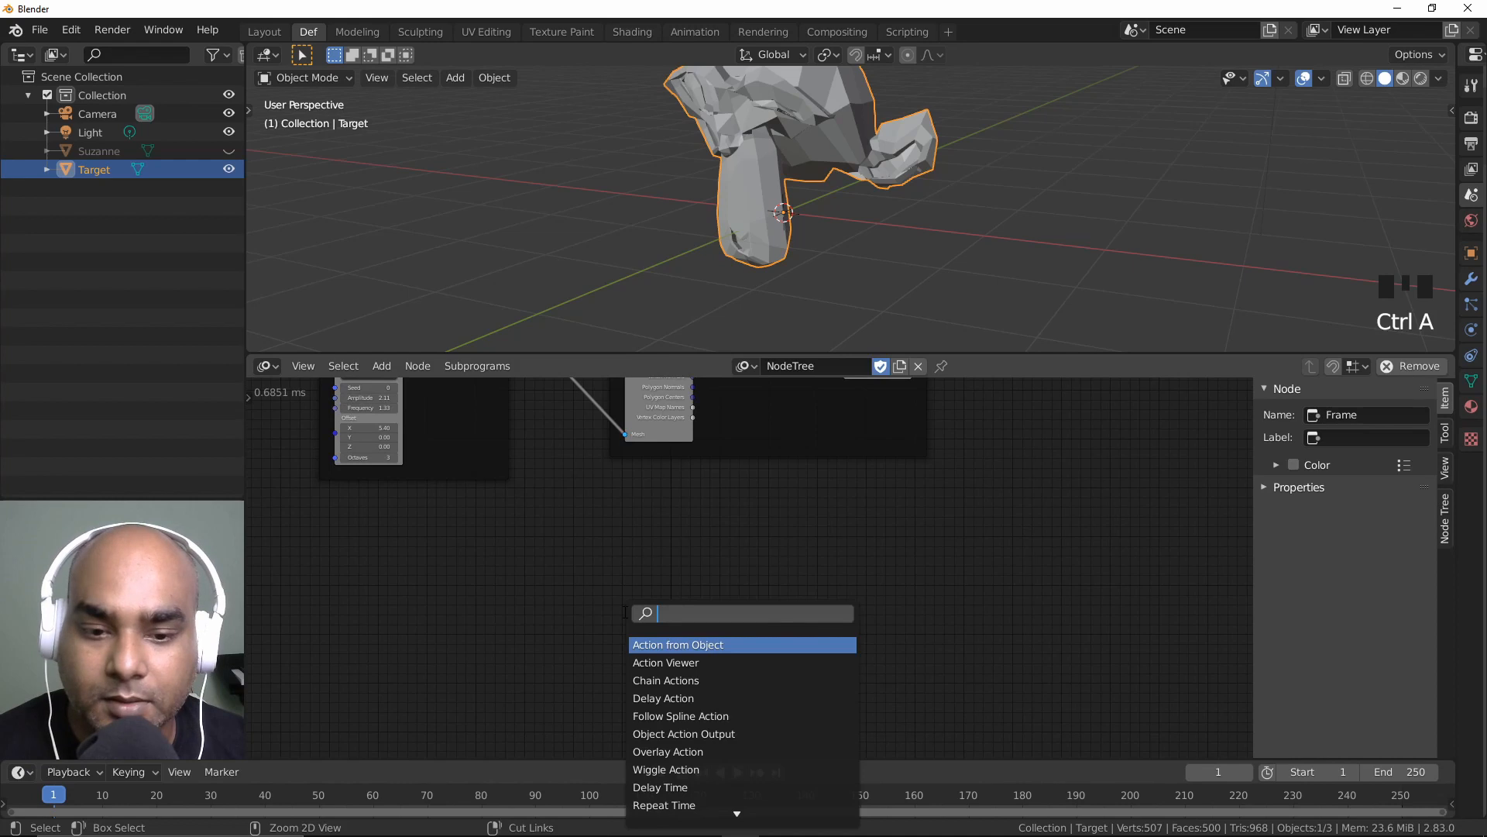
Step: Try to pull a link from the Mesh Info Vertices output into the empty space below the second frame
middle_click_drag(800, 523, 763, 592)
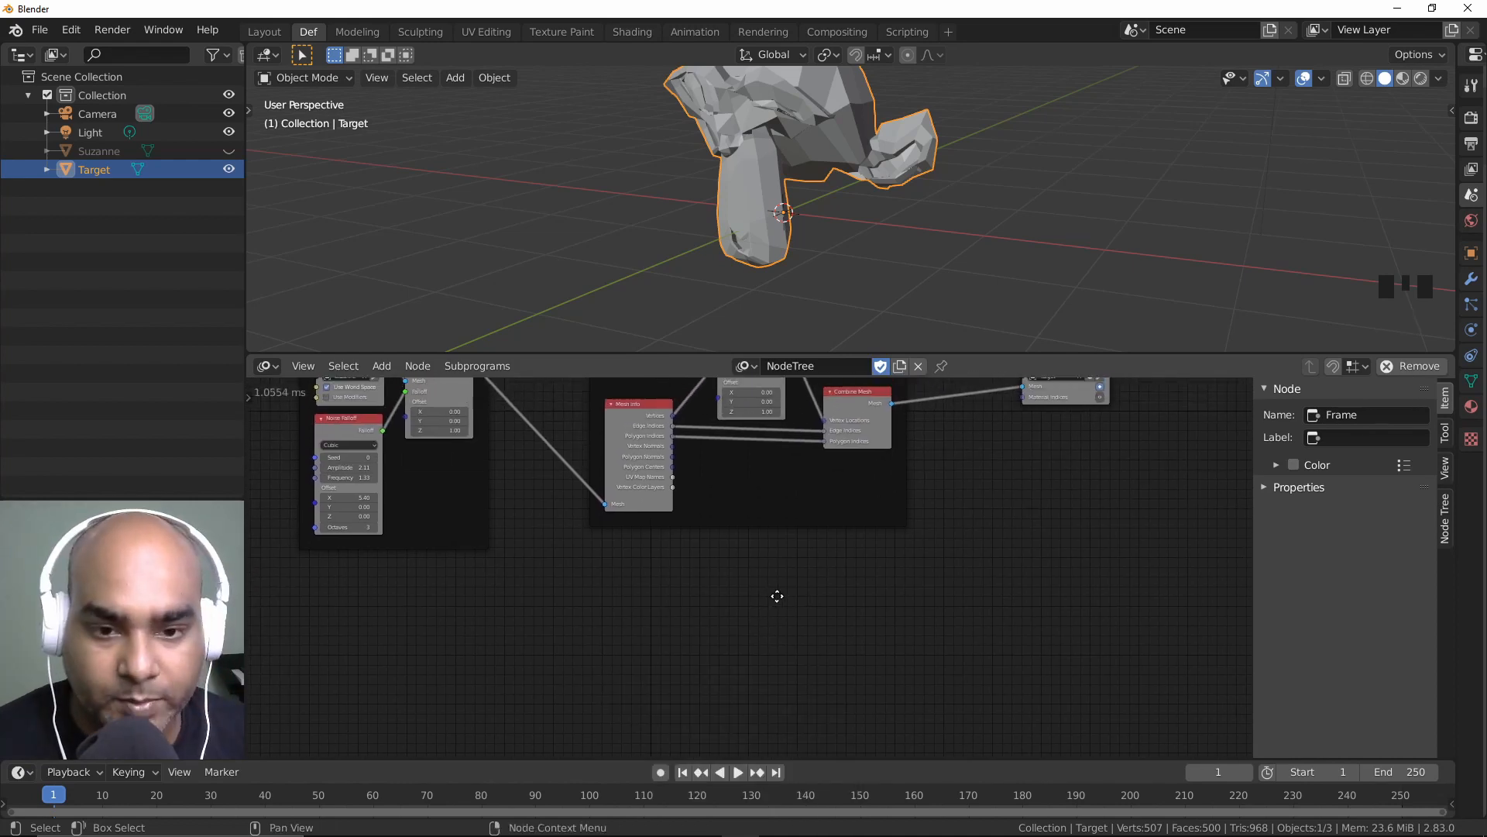
left_click_drag(653, 419, 748, 678)
middle_click_drag(748, 678, 711, 641)
middle_click_drag(771, 503, 761, 624)
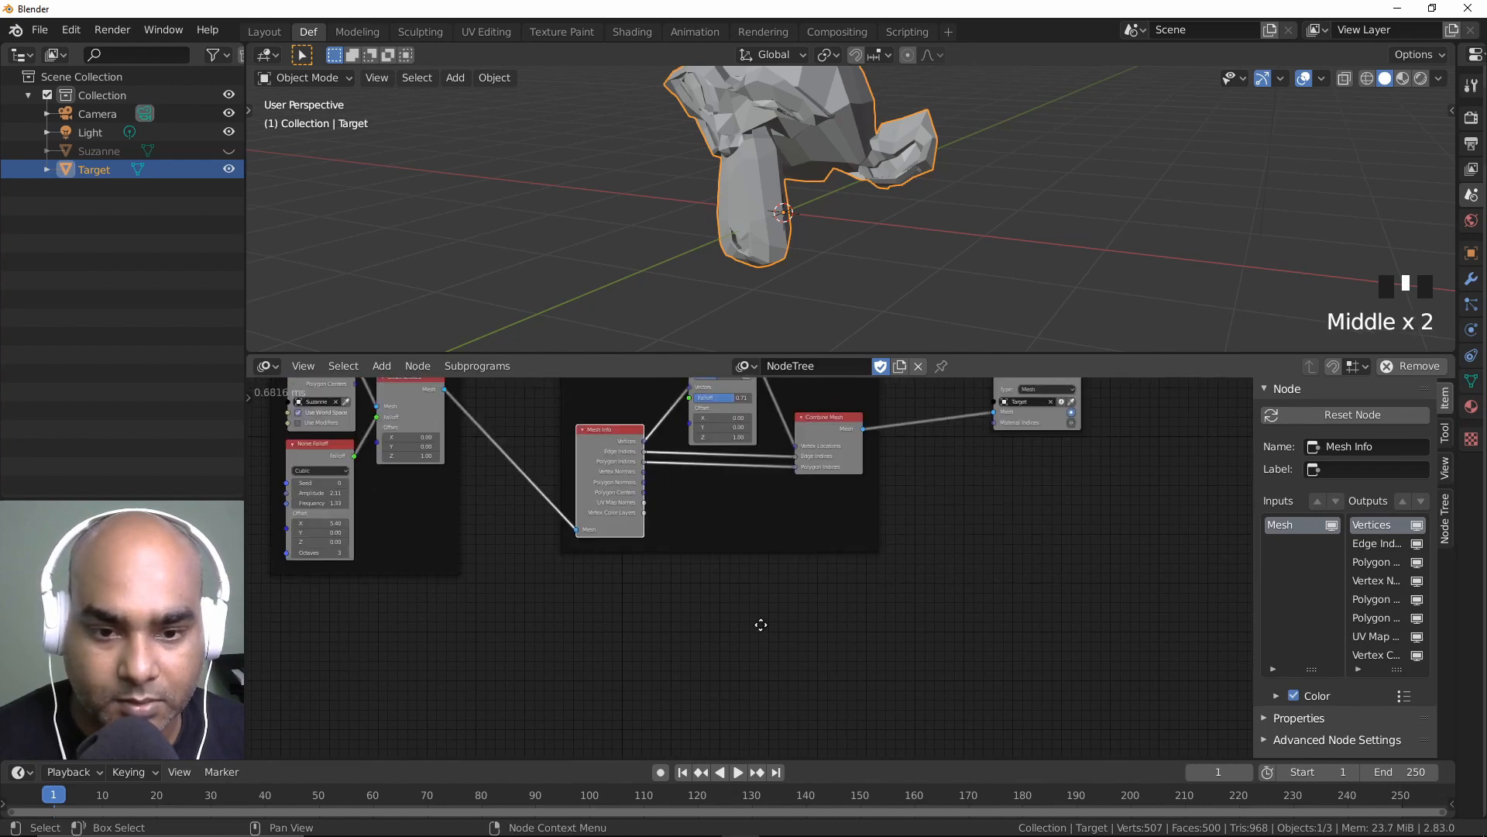
left_click_drag(644, 445, 691, 667)
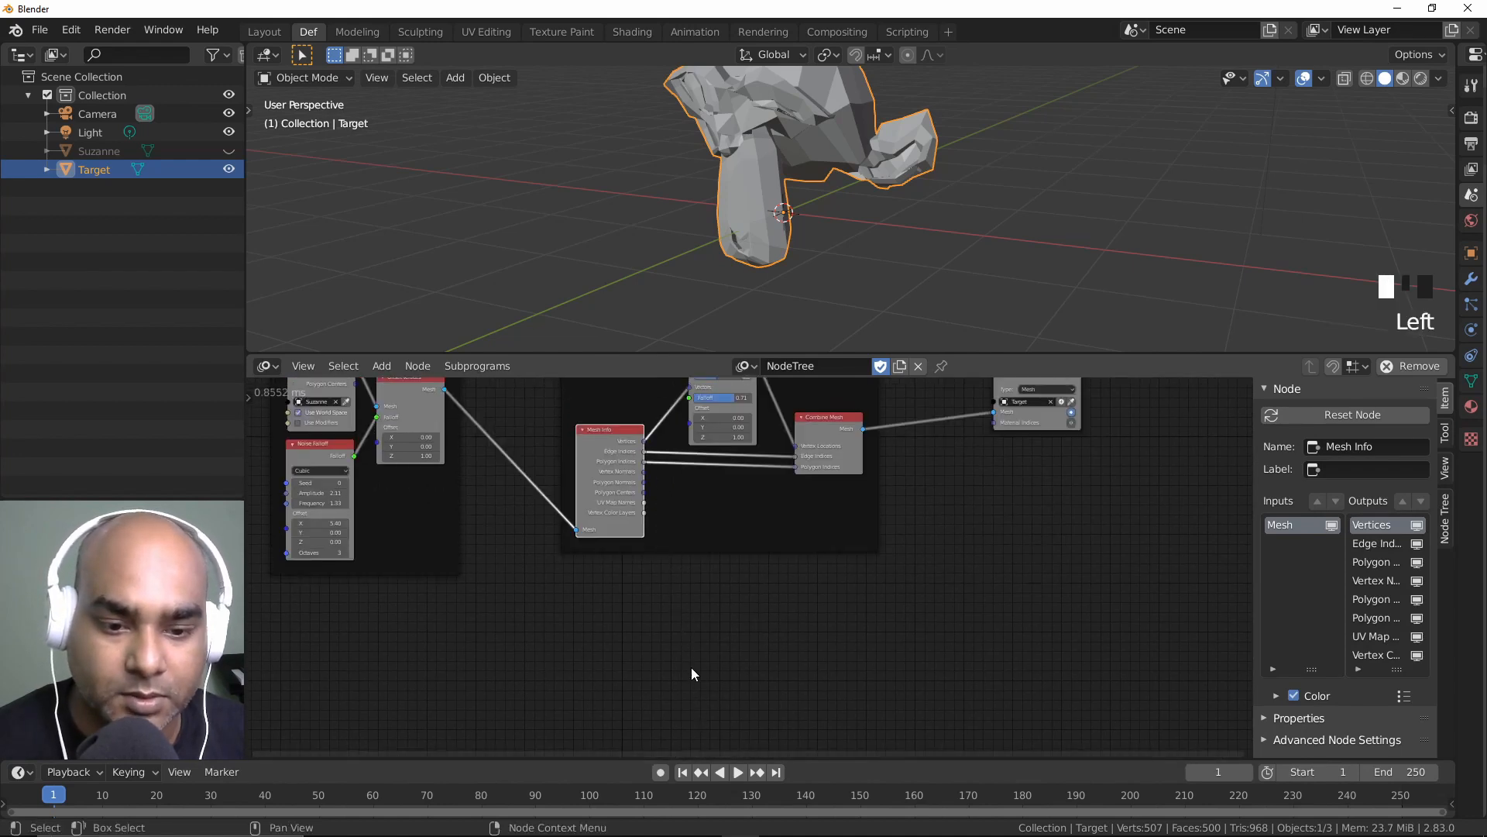
middle_click_drag(691, 667, 657, 502)
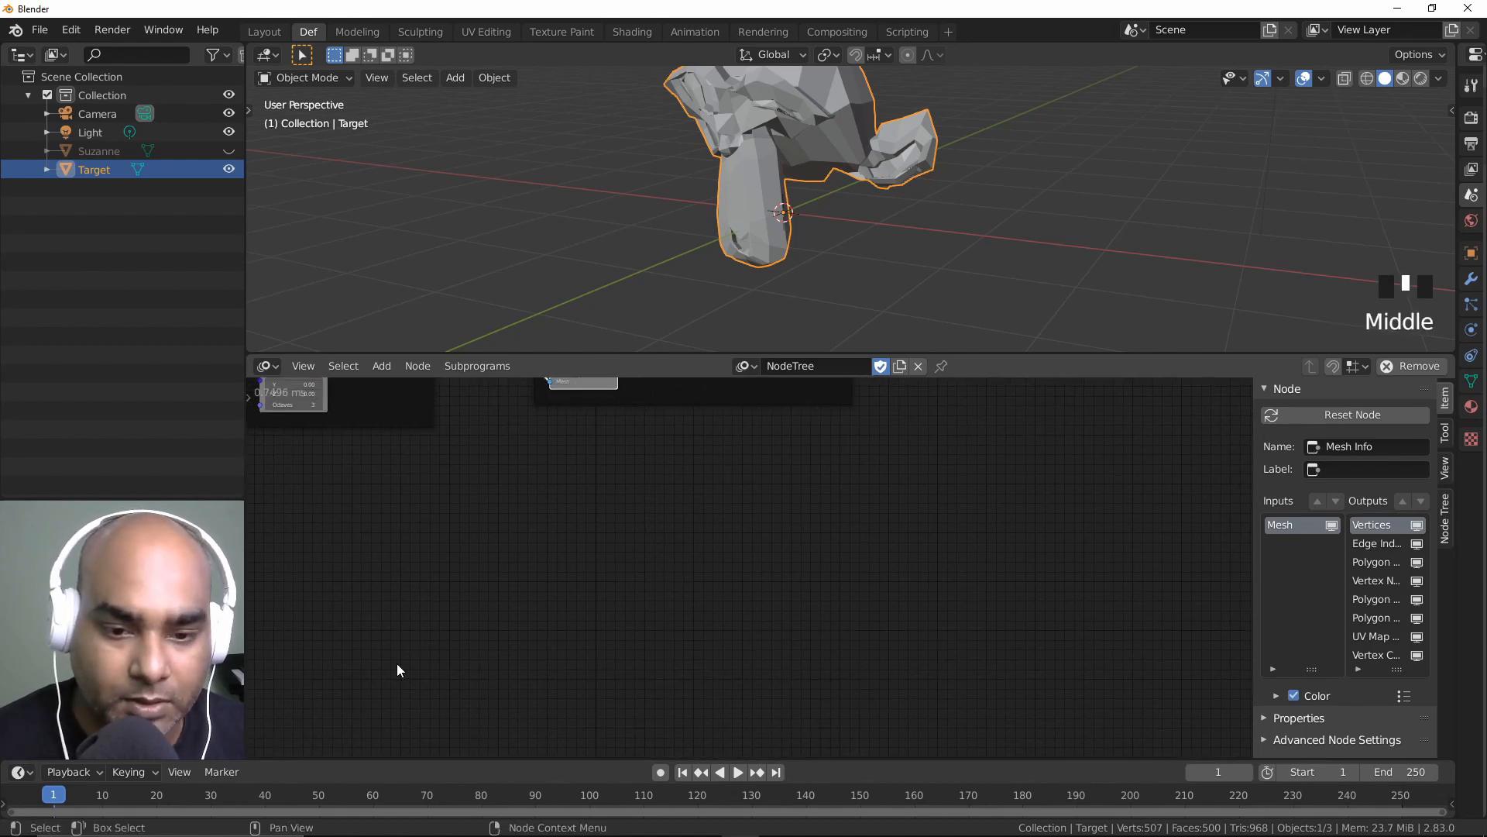
middle_click_drag(764, 488, 783, 605)
left_click_drag(639, 415, 648, 525)
left_click_drag(648, 413, 710, 661)
middle_click_drag(709, 661, 714, 554)
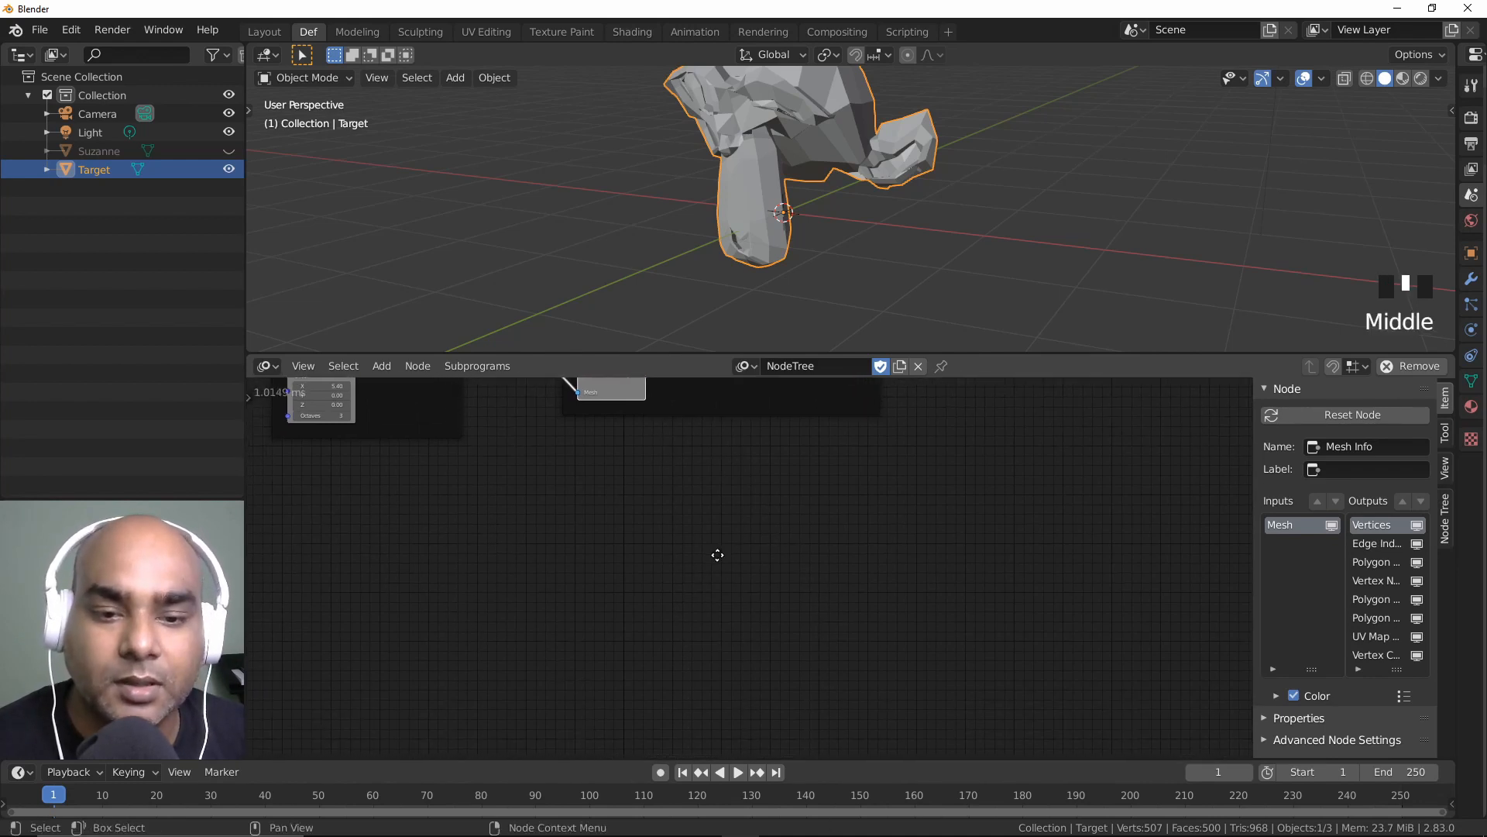
left_click(661, 611)
key("ctrl+a")
type("vector ")
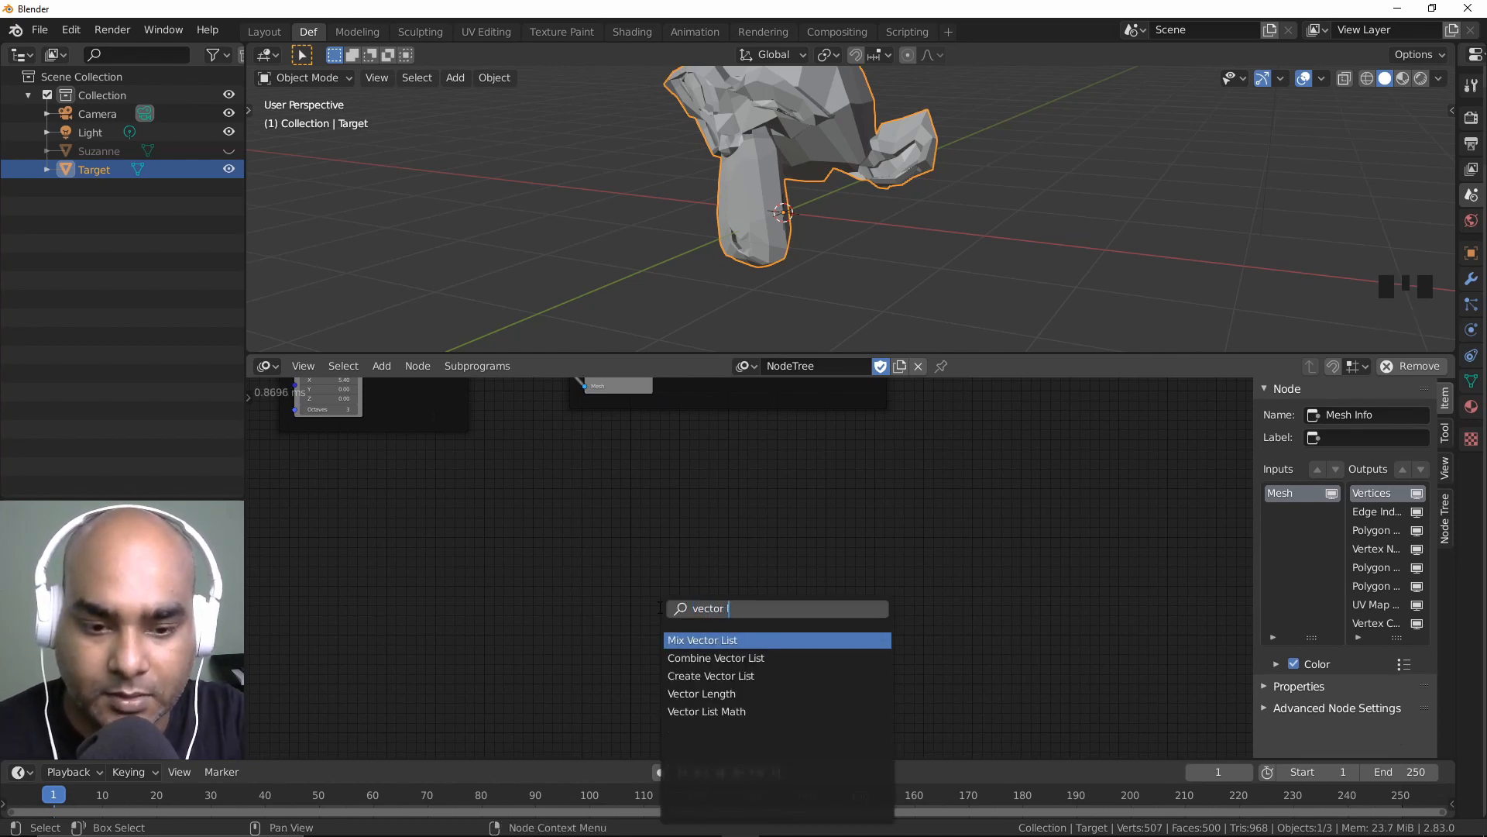
type("in")
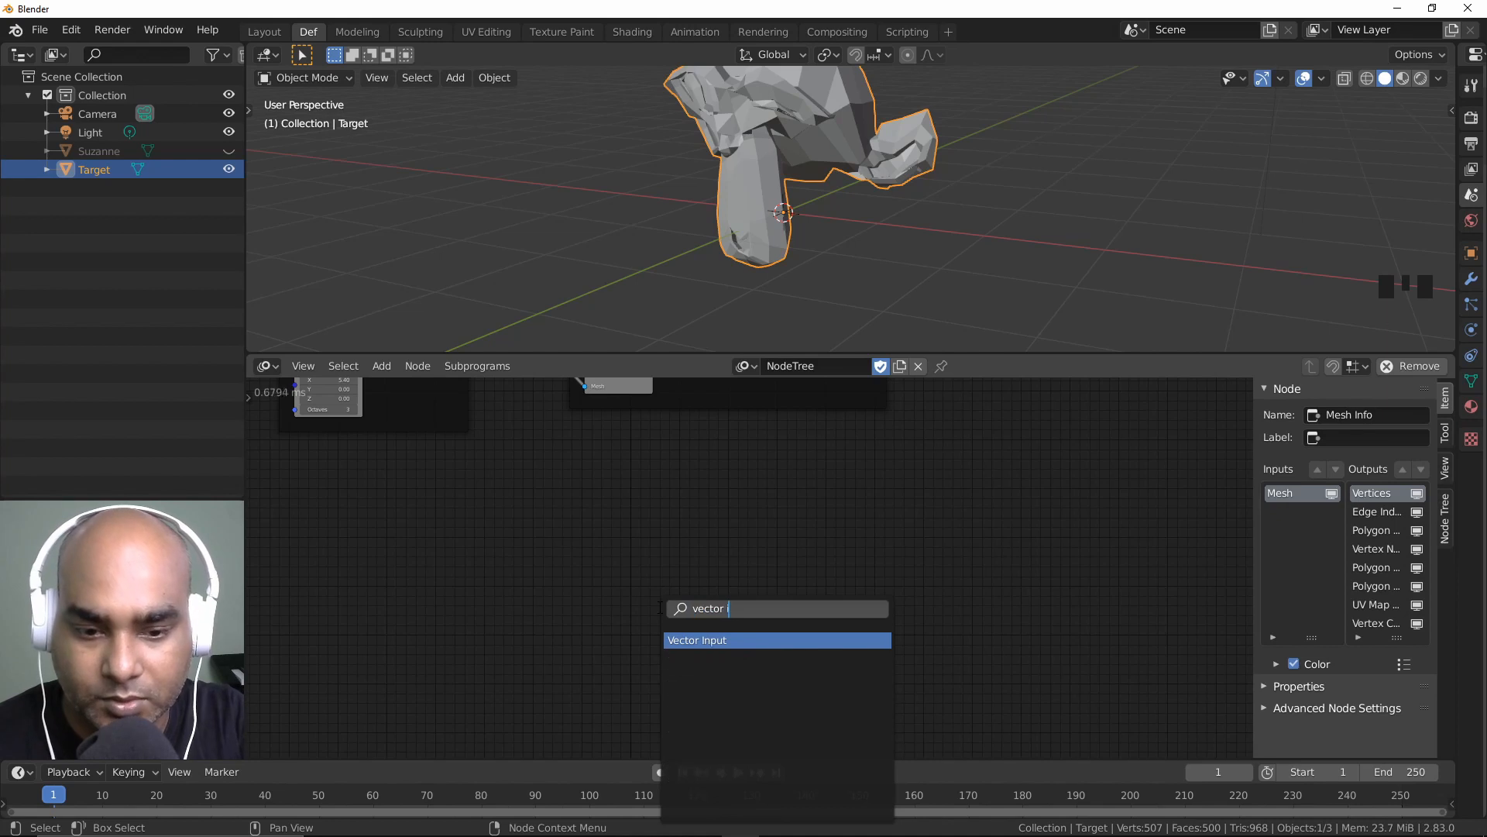
key("Return")
left_click(658, 607)
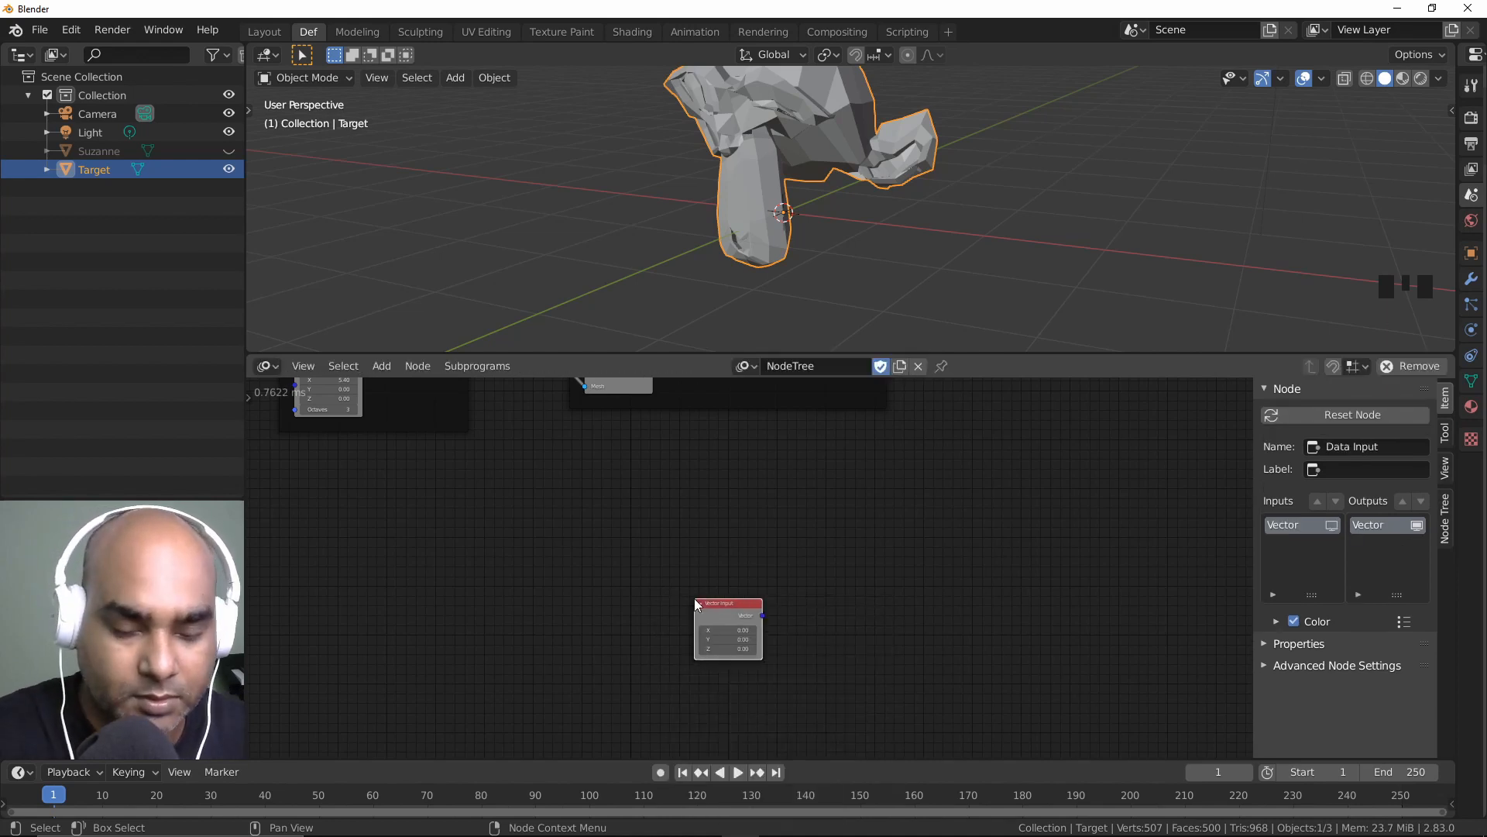
key("Delete")
Step: Add a Compose Matrix node and place it in the empty space below the second frame
key("ctrl+a")
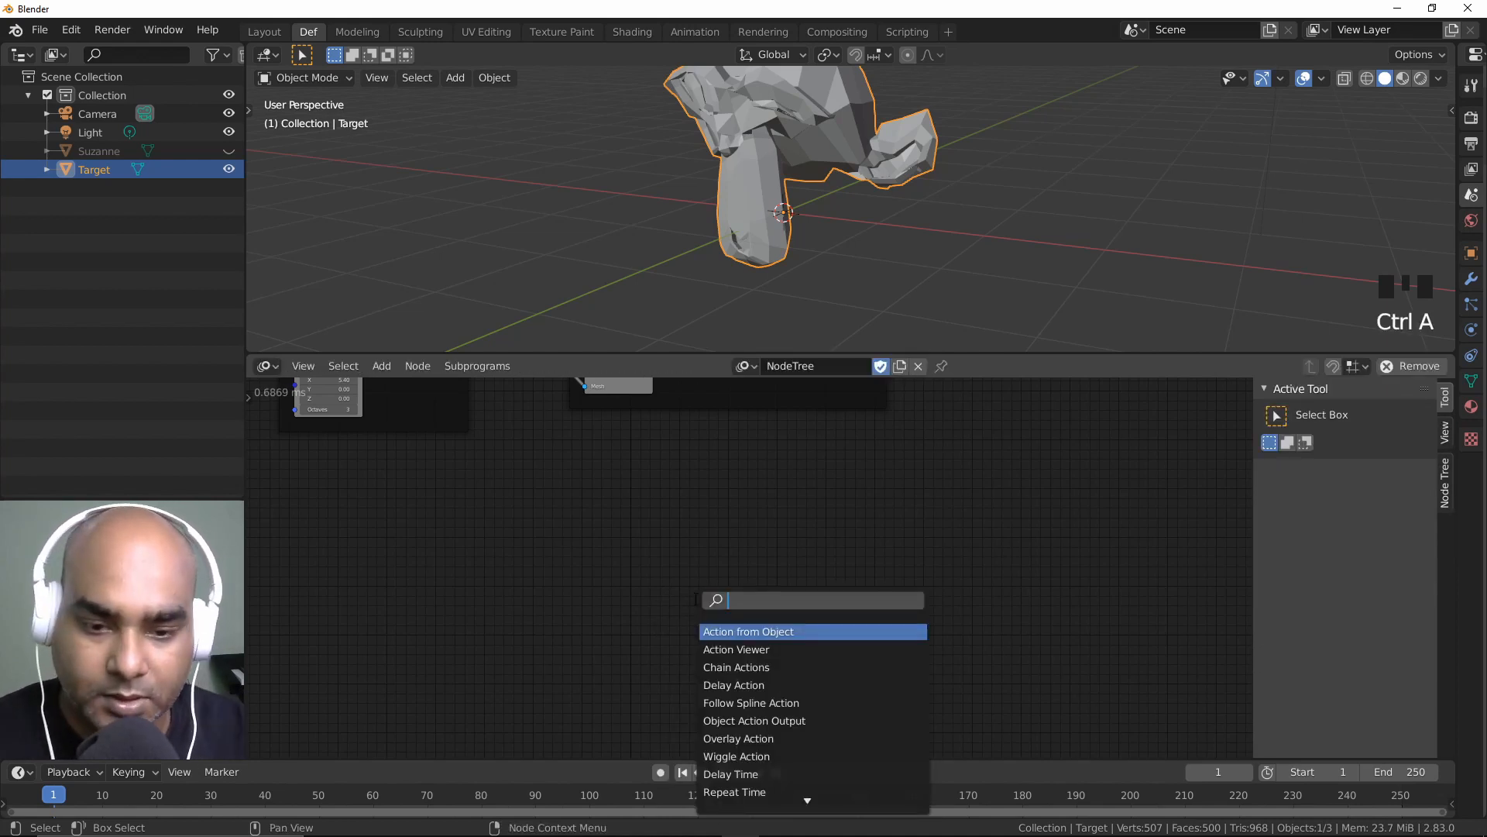
type("compose")
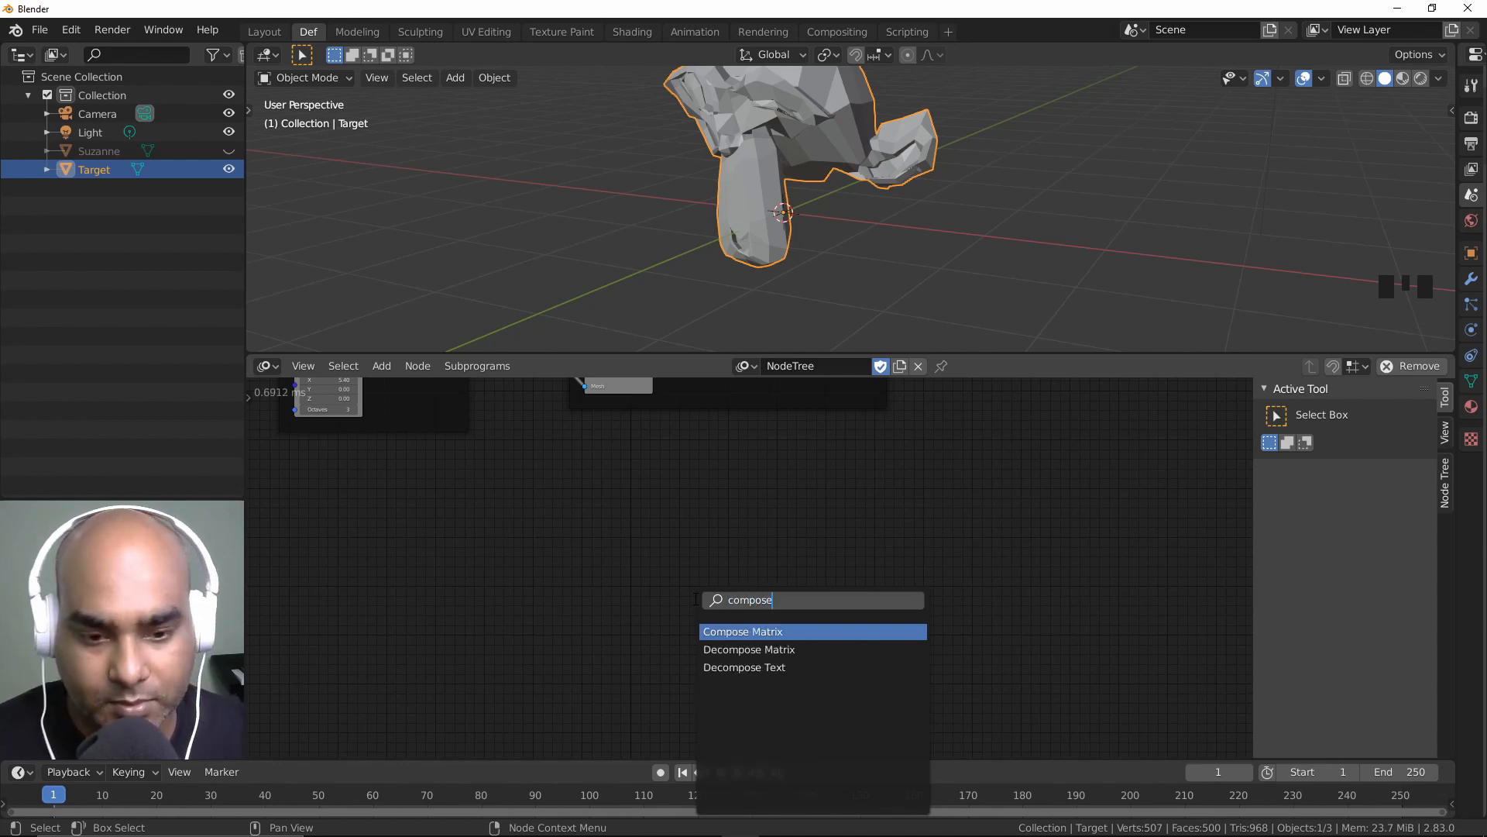
left_click(780, 633)
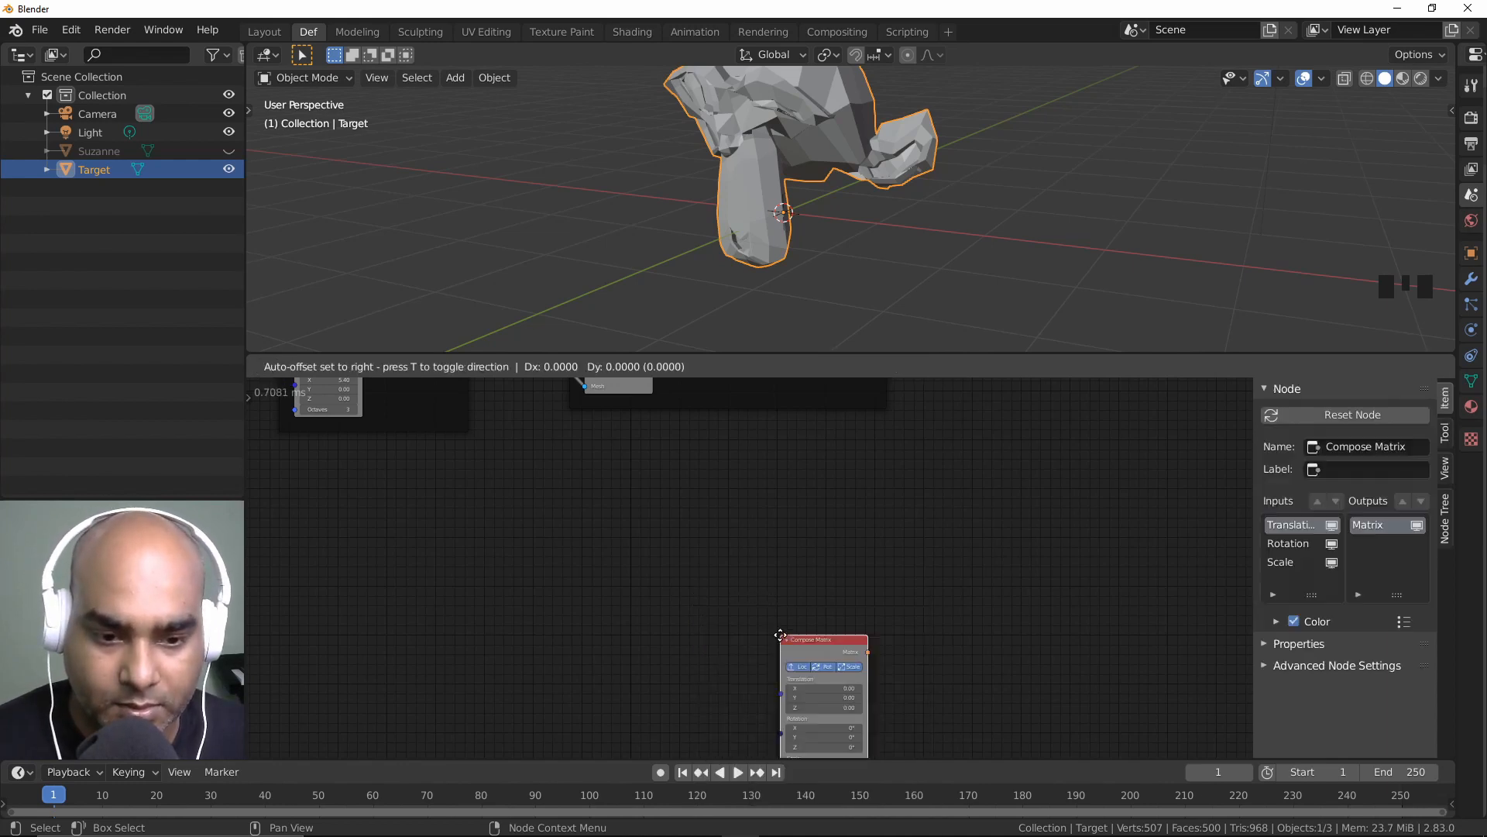
left_click(784, 544)
scroll(767, 579, "up", 1)
scroll(769, 585, "up", 3)
left_click_drag(797, 616, 696, 578)
scroll(744, 577, "up", 4)
Step: Link the Mesh Info Vertices output to the Compose Matrix Translation input and position Compose Matrix below the frame
left_click(816, 636)
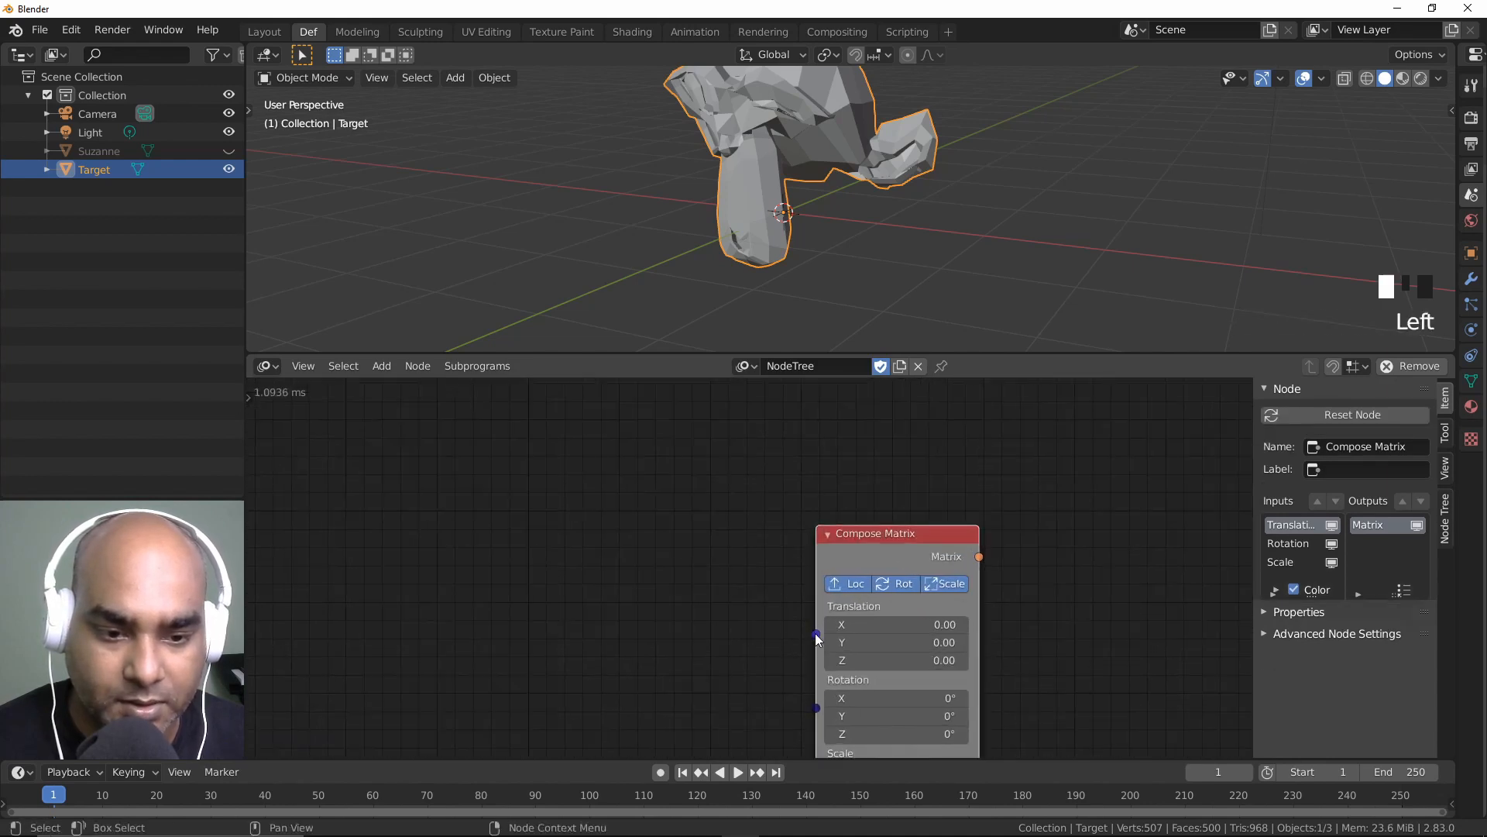
left_click_drag(815, 635, 744, 612)
middle_click_drag(810, 633, 658, 574)
scroll(638, 543, "down", 4)
left_click_drag(621, 403, 814, 732)
middle_click_drag(816, 671, 784, 602)
left_click_drag(814, 672, 735, 517)
middle_click_drag(634, 550, 697, 633)
left_click_drag(651, 413, 754, 675)
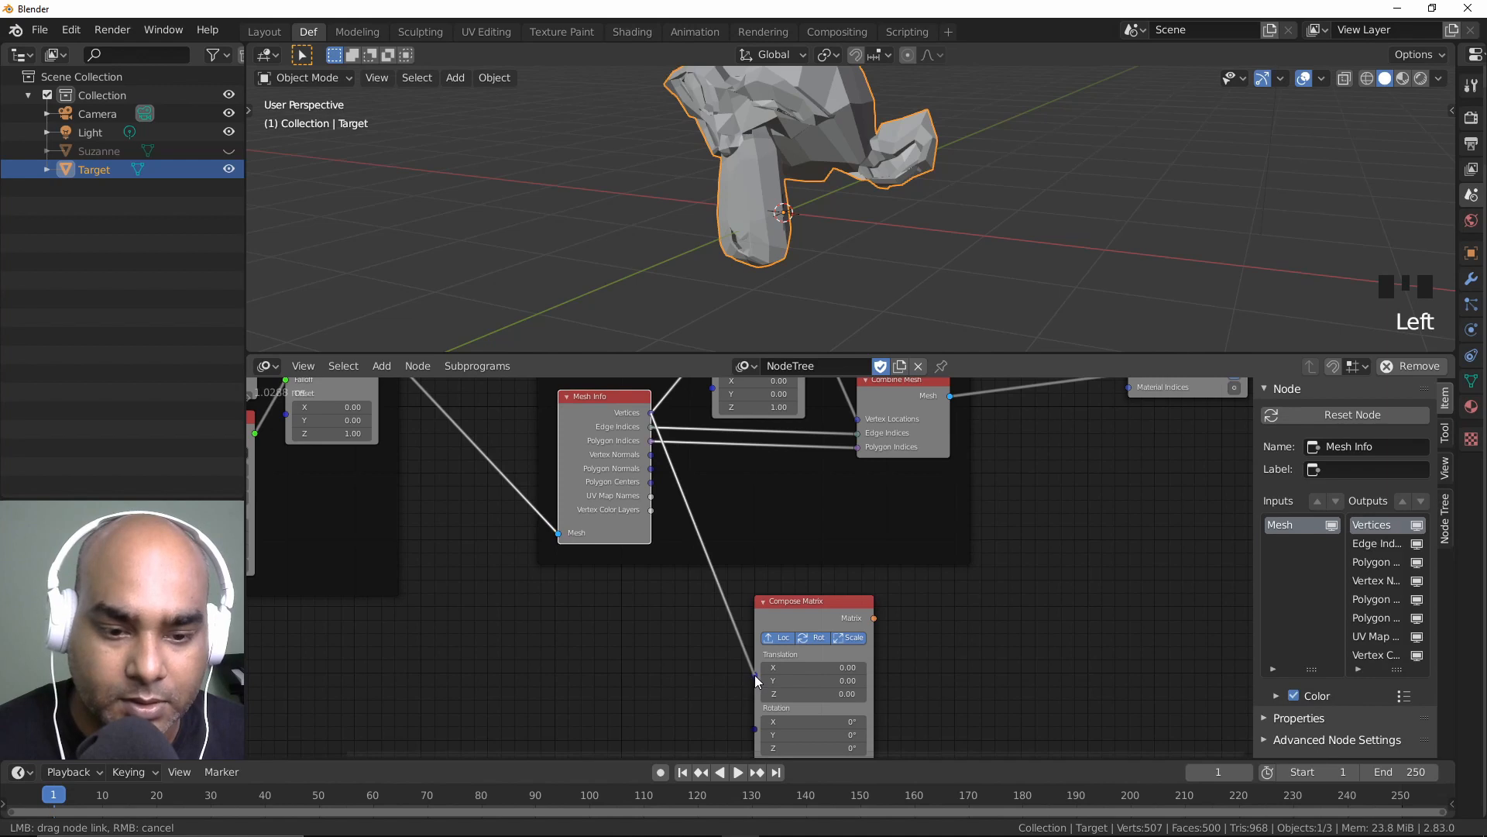
middle_click_drag(688, 634, 682, 465)
left_click_drag(798, 421, 777, 549)
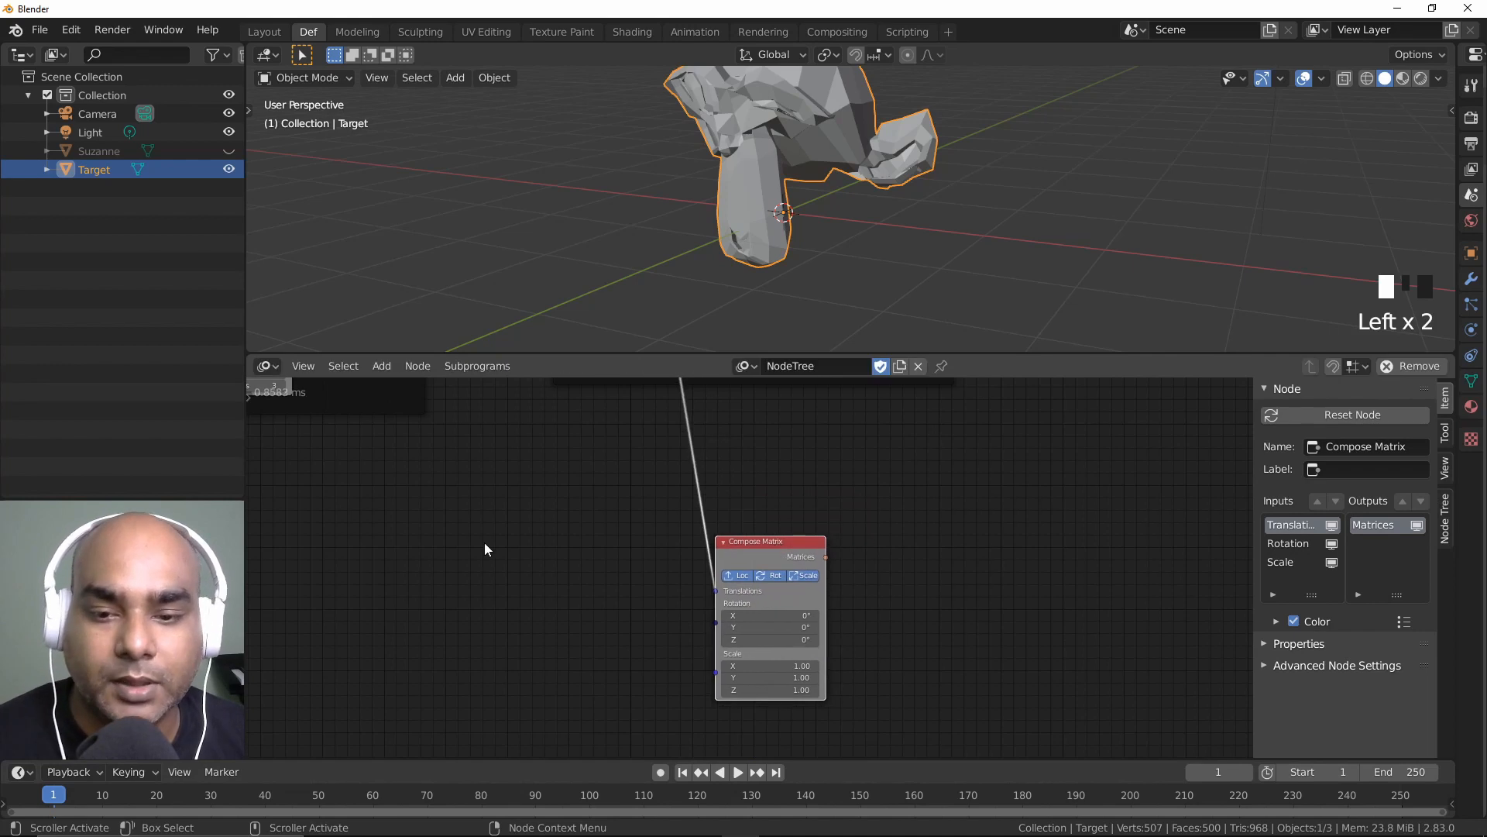
Step: Add a Frame layout node and place it in the empty space beside the Compose Matrix node
key("ctrl+a")
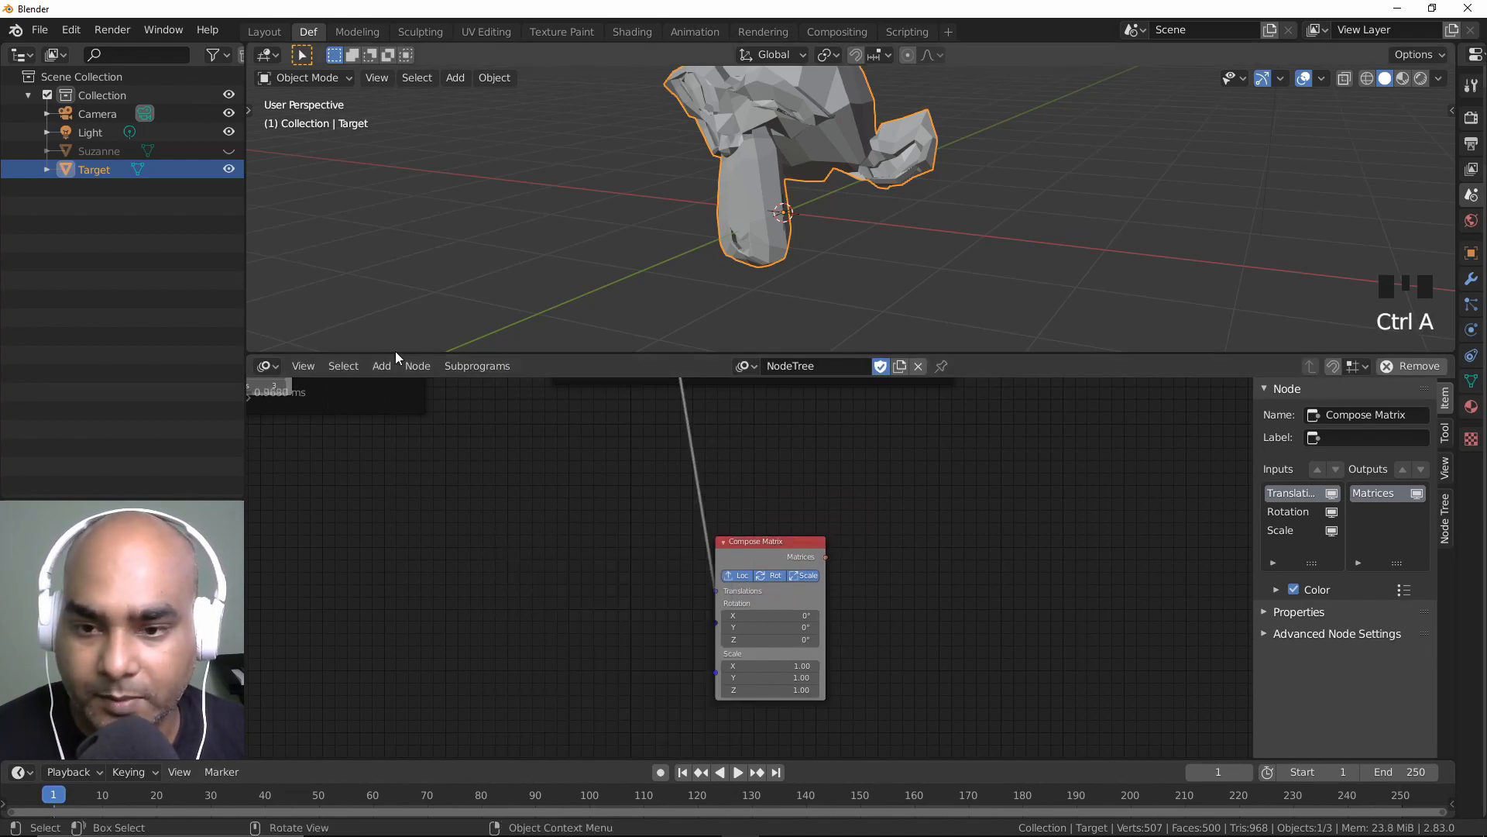
left_click(383, 365)
scroll(398, 765, "down", 9)
scroll(396, 767, "up", 1)
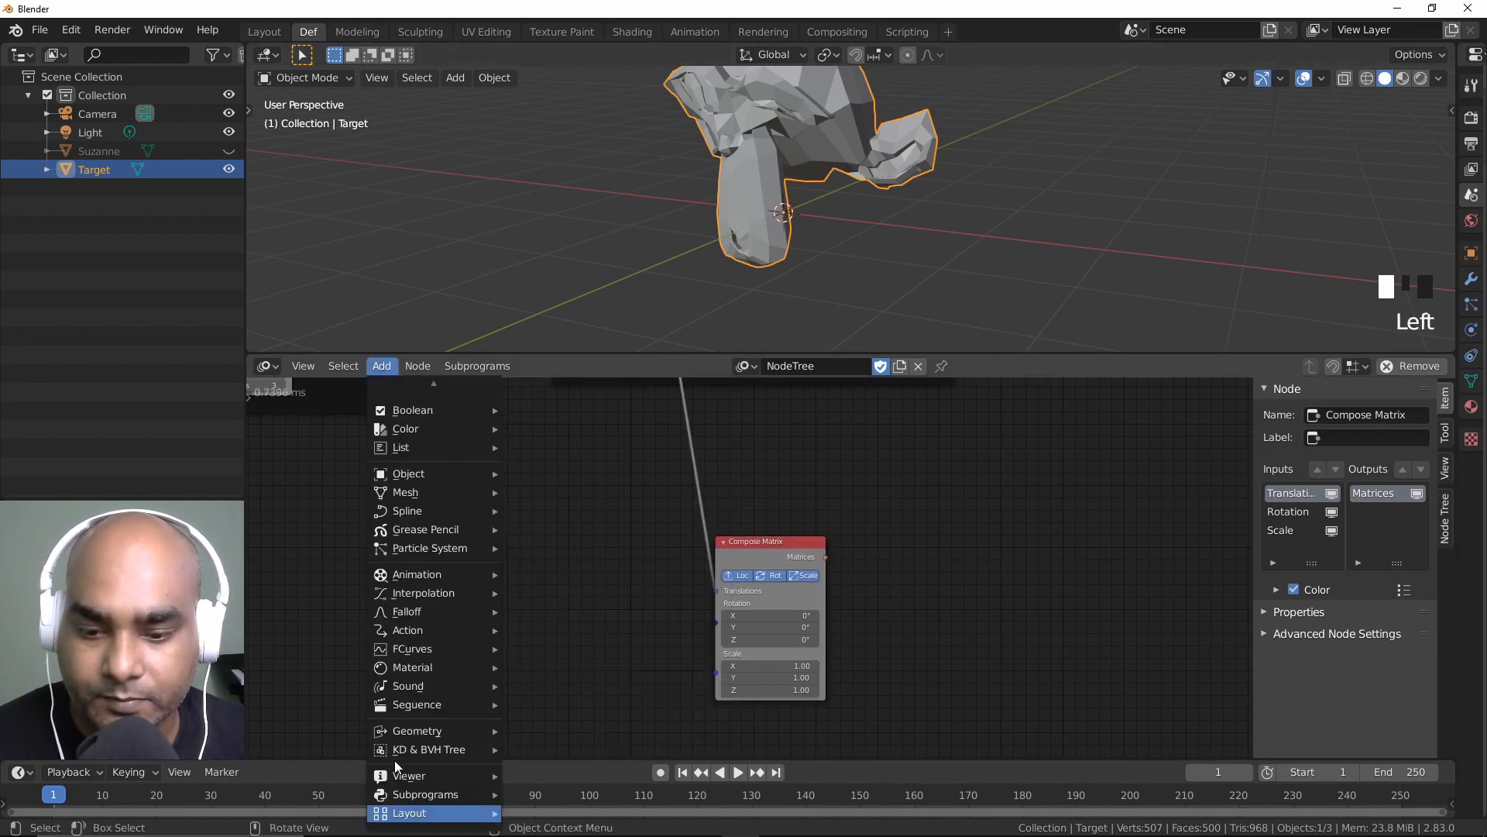
mouse_move(479, 821)
left_click(542, 793)
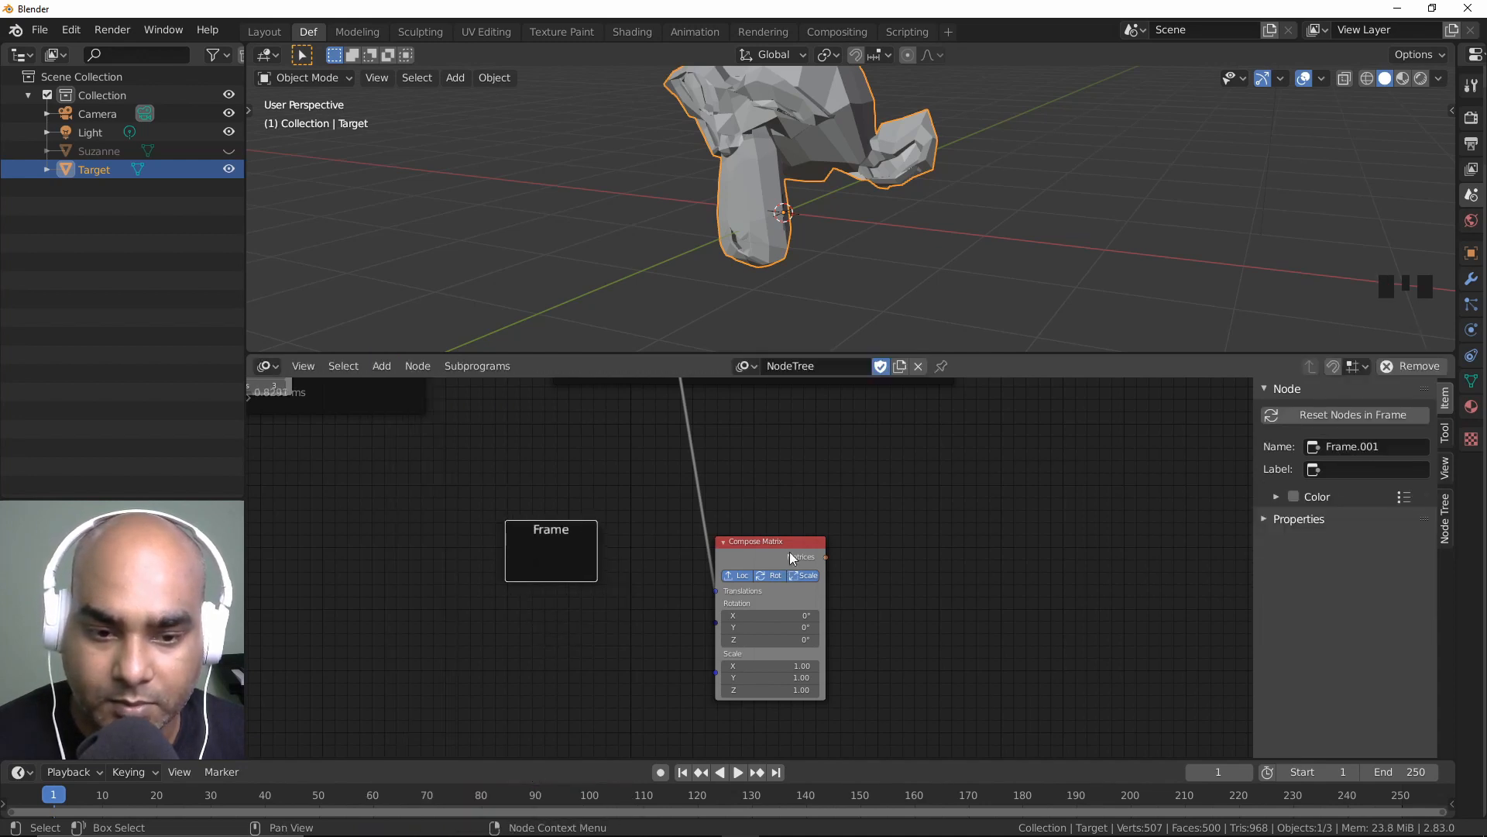
left_click(519, 549)
Step: Put Compose Matrix inside the new frame and reposition the frame below the Mesh Info group
left_click_drag(634, 514, 704, 522)
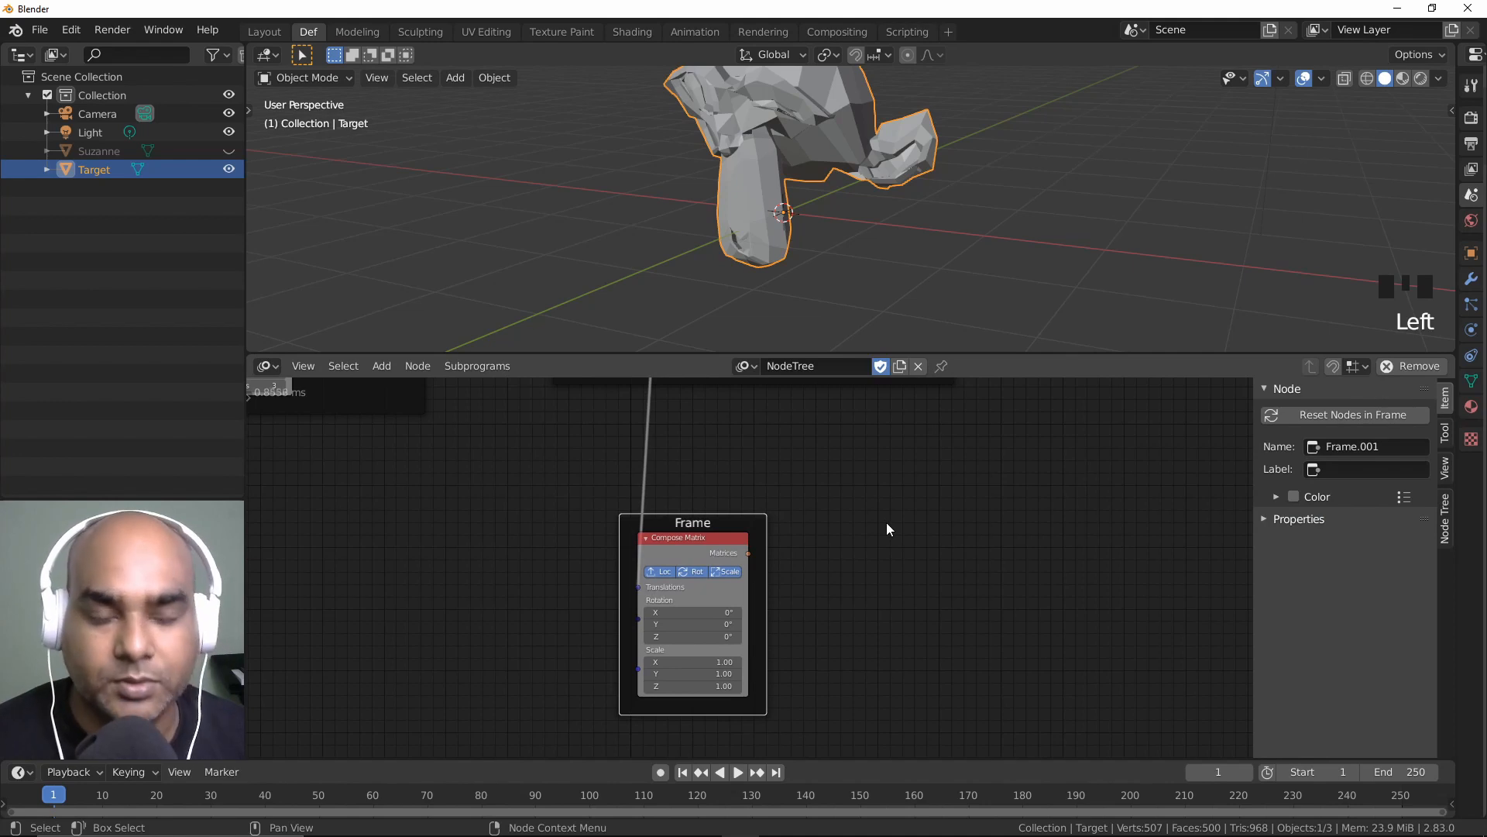
middle_click_drag(804, 453, 895, 464)
left_click_drag(779, 533, 911, 562)
middle_click_drag(712, 533, 729, 470)
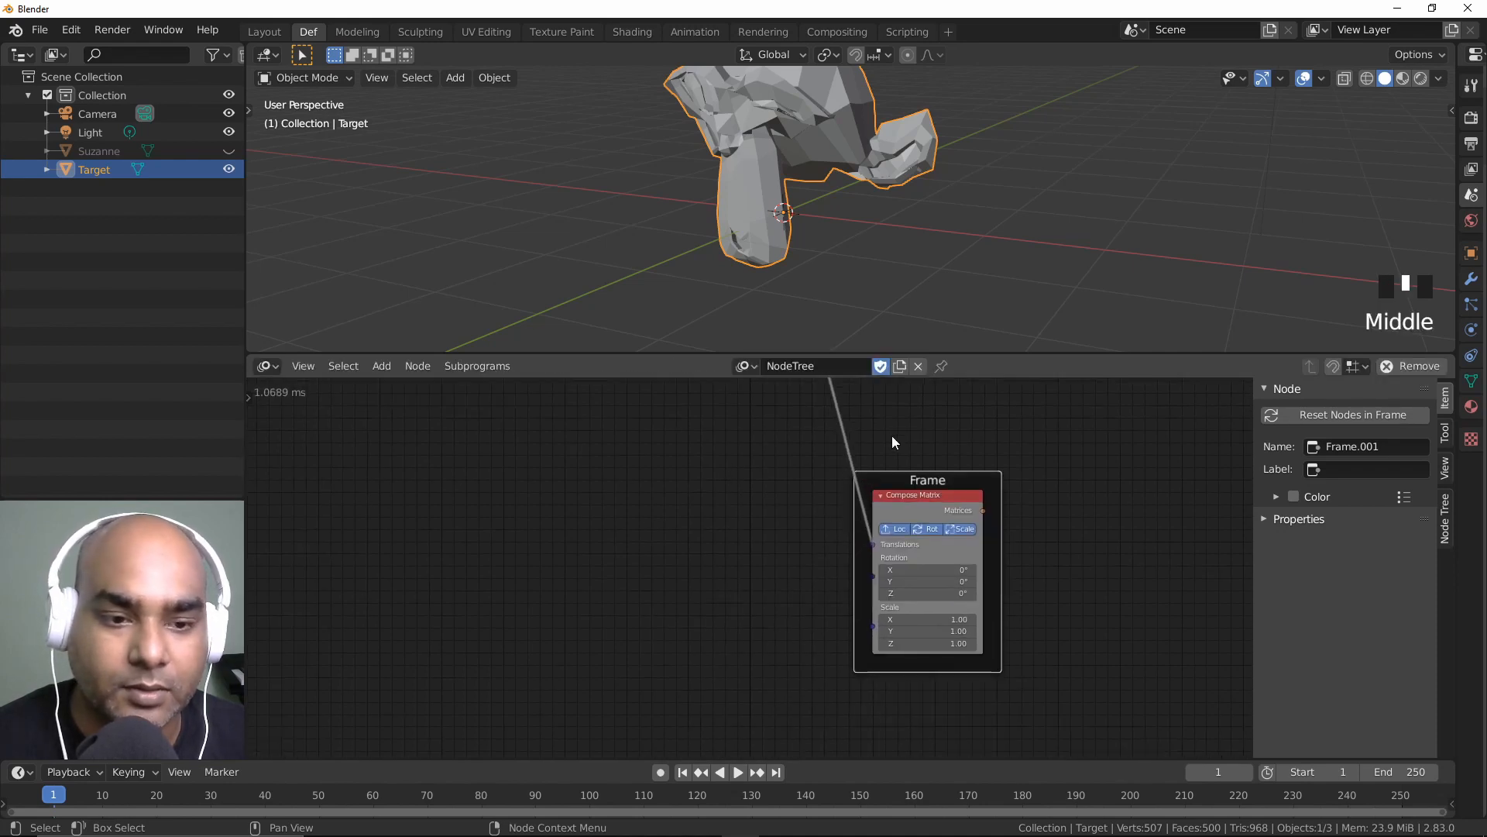
middle_click_drag(760, 546, 833, 605)
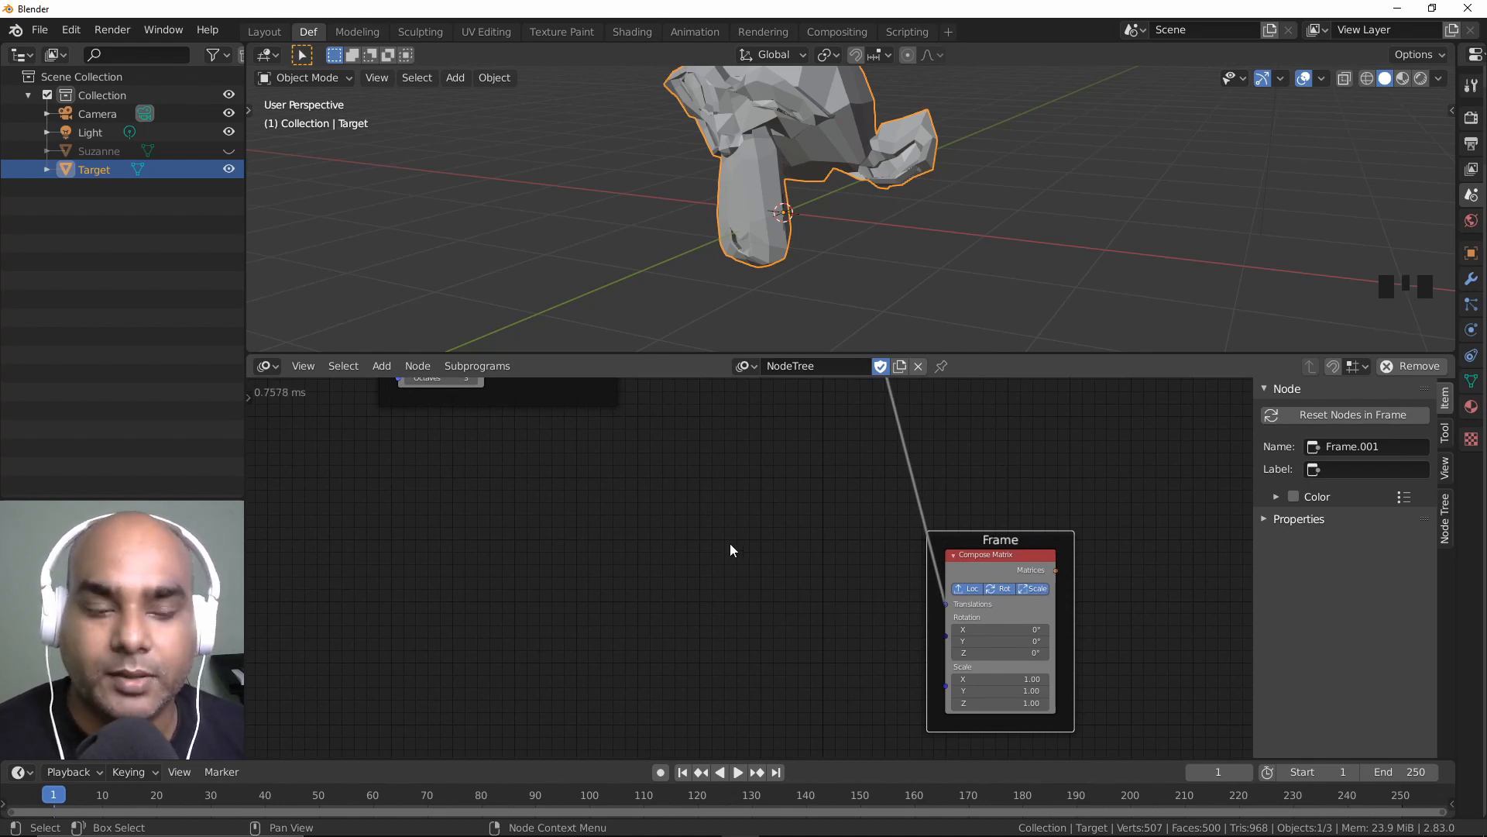
middle_click_drag(731, 549, 742, 553)
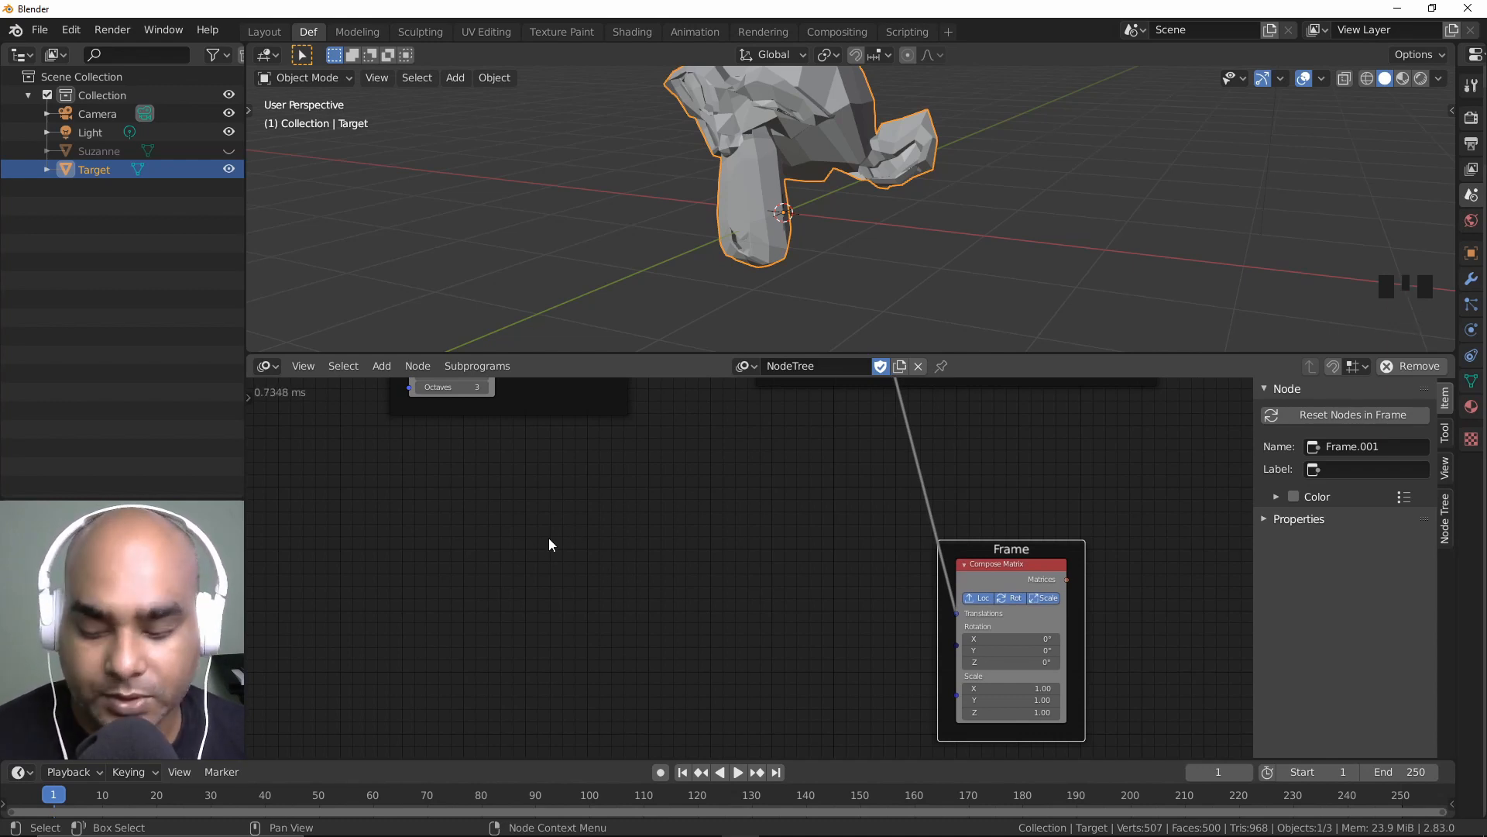
key("ctrl+a")
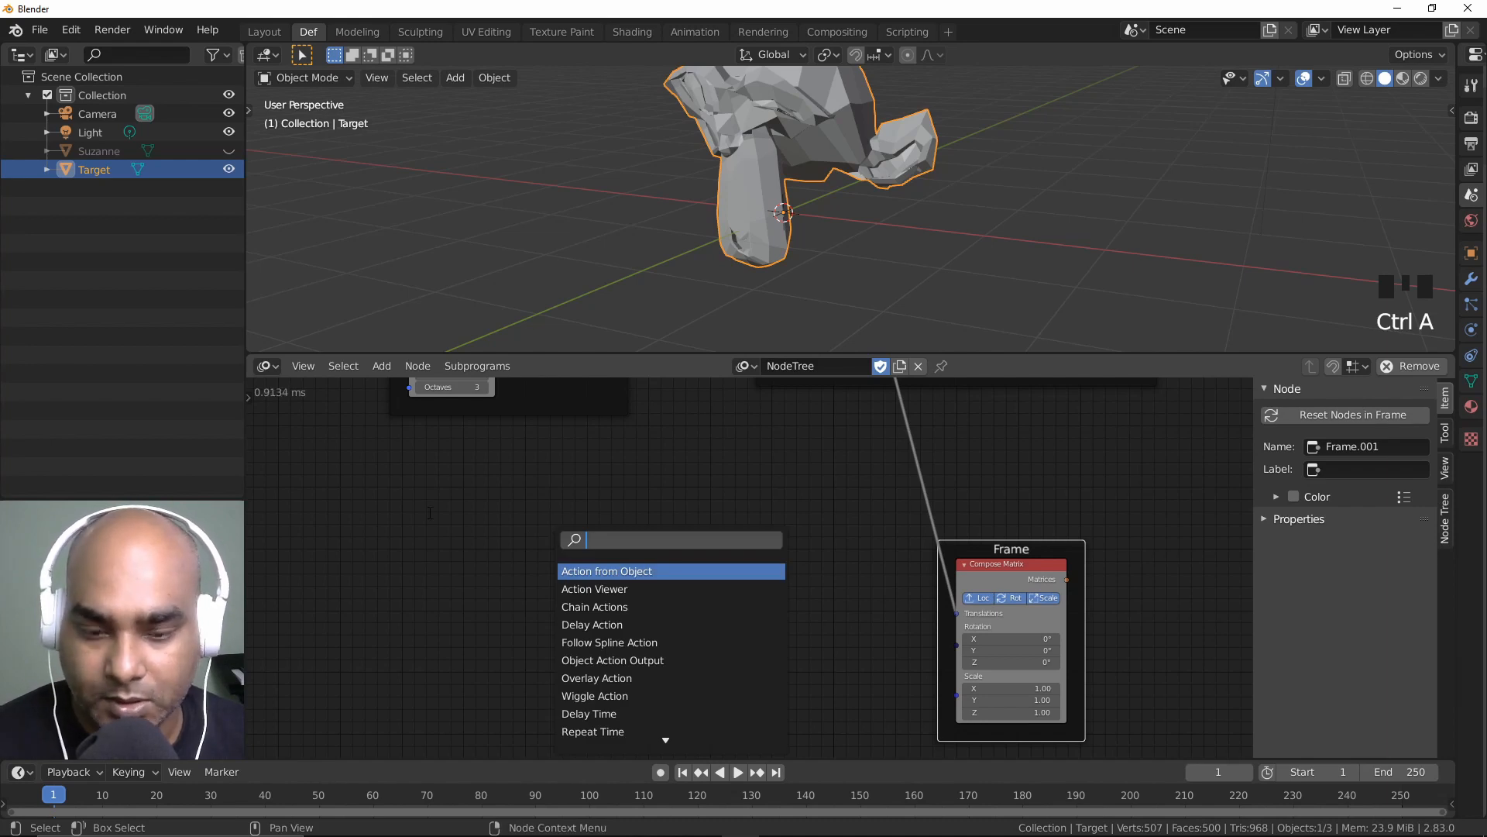
type("rerou")
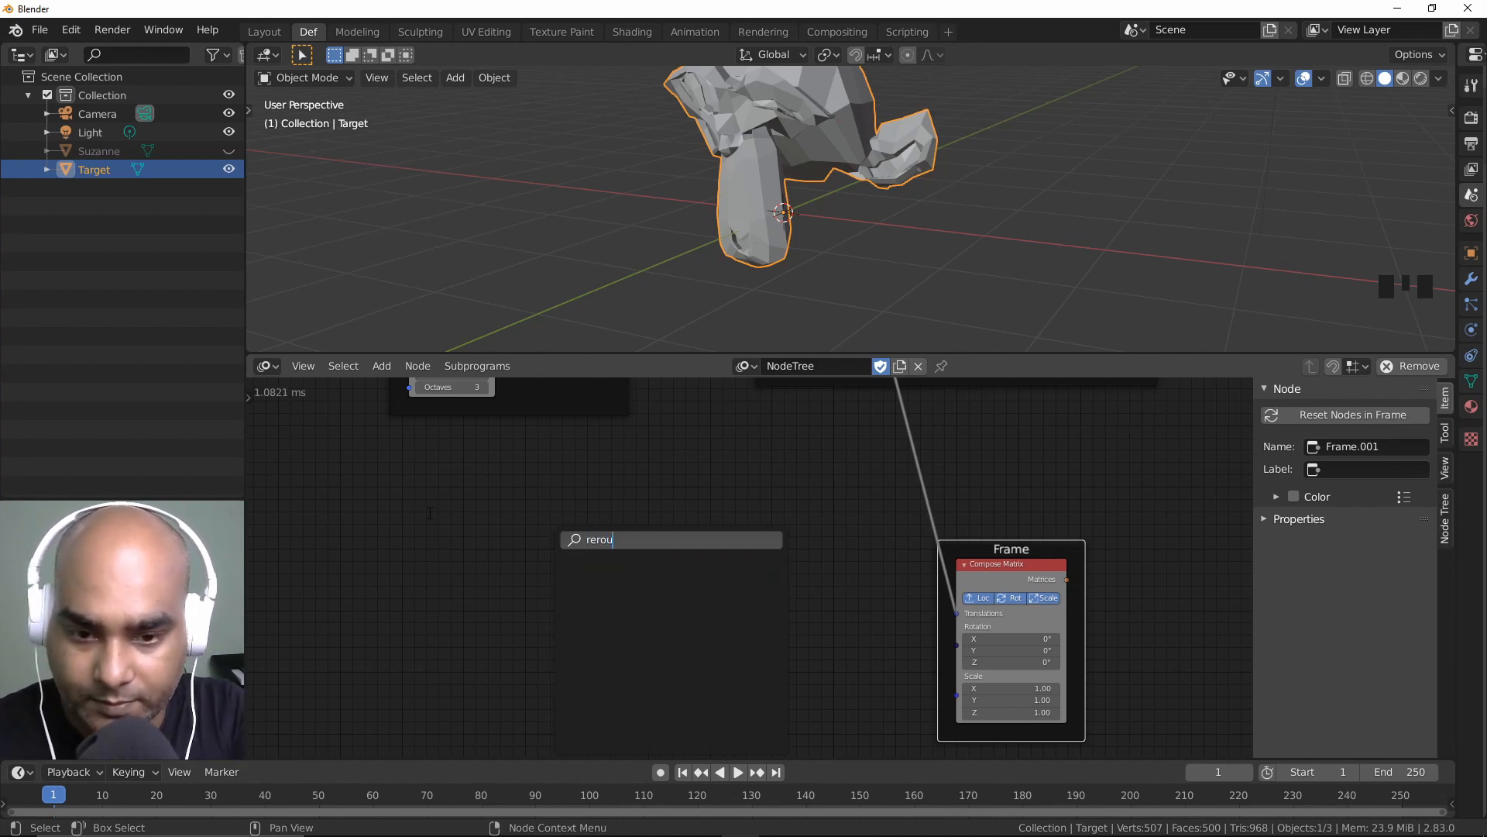
key("BackSpace")
key("BackSpace")
key("BackSpace")
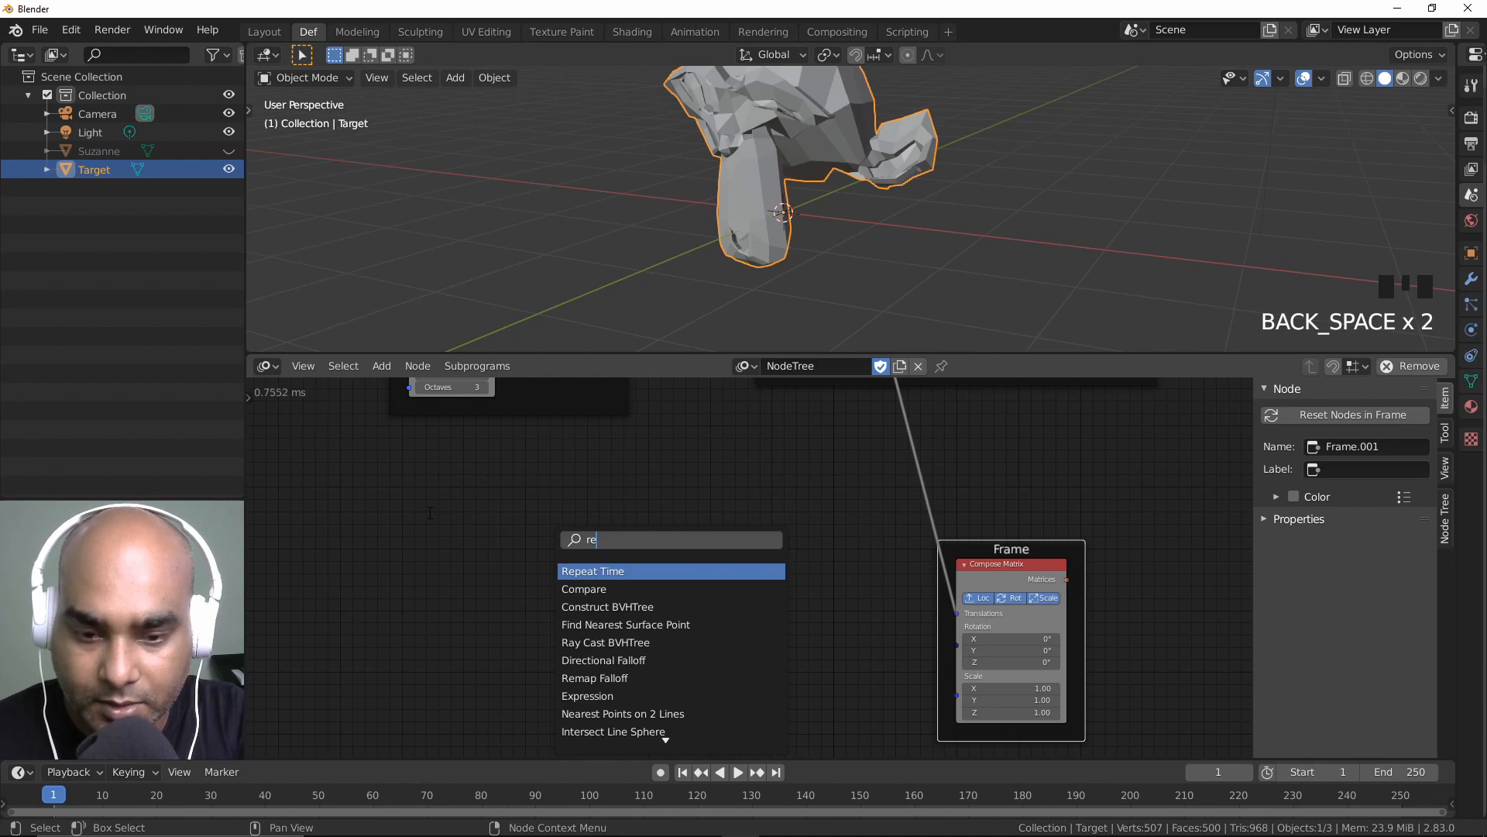
key("Escape")
Step: Add a Reroute layout node and place it in the empty space beside the Compose Matrix frame
left_click(382, 366)
scroll(426, 723, "down", 10)
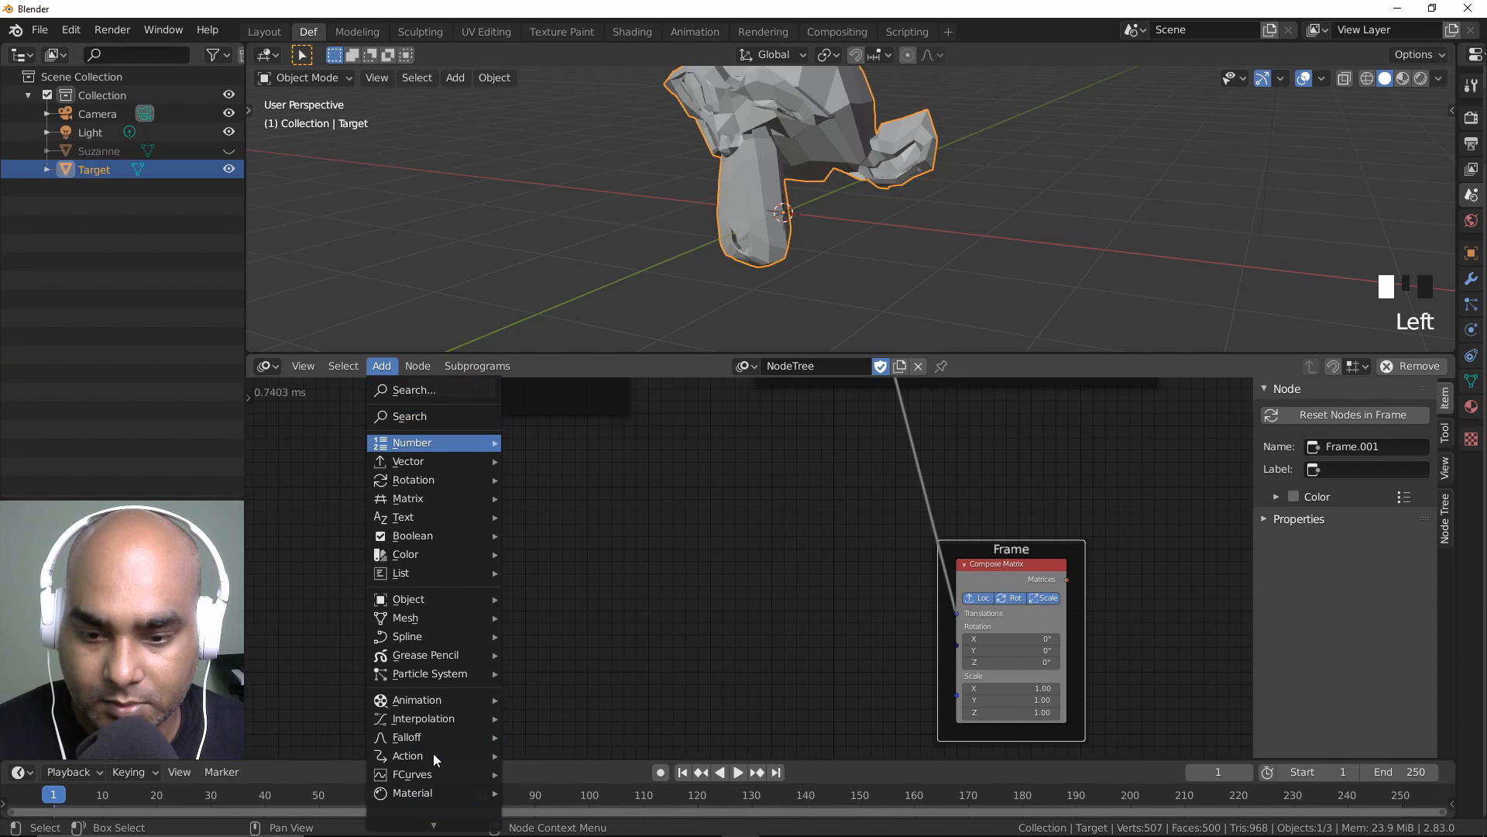
scroll(434, 754, "up", 2)
mouse_move(463, 814)
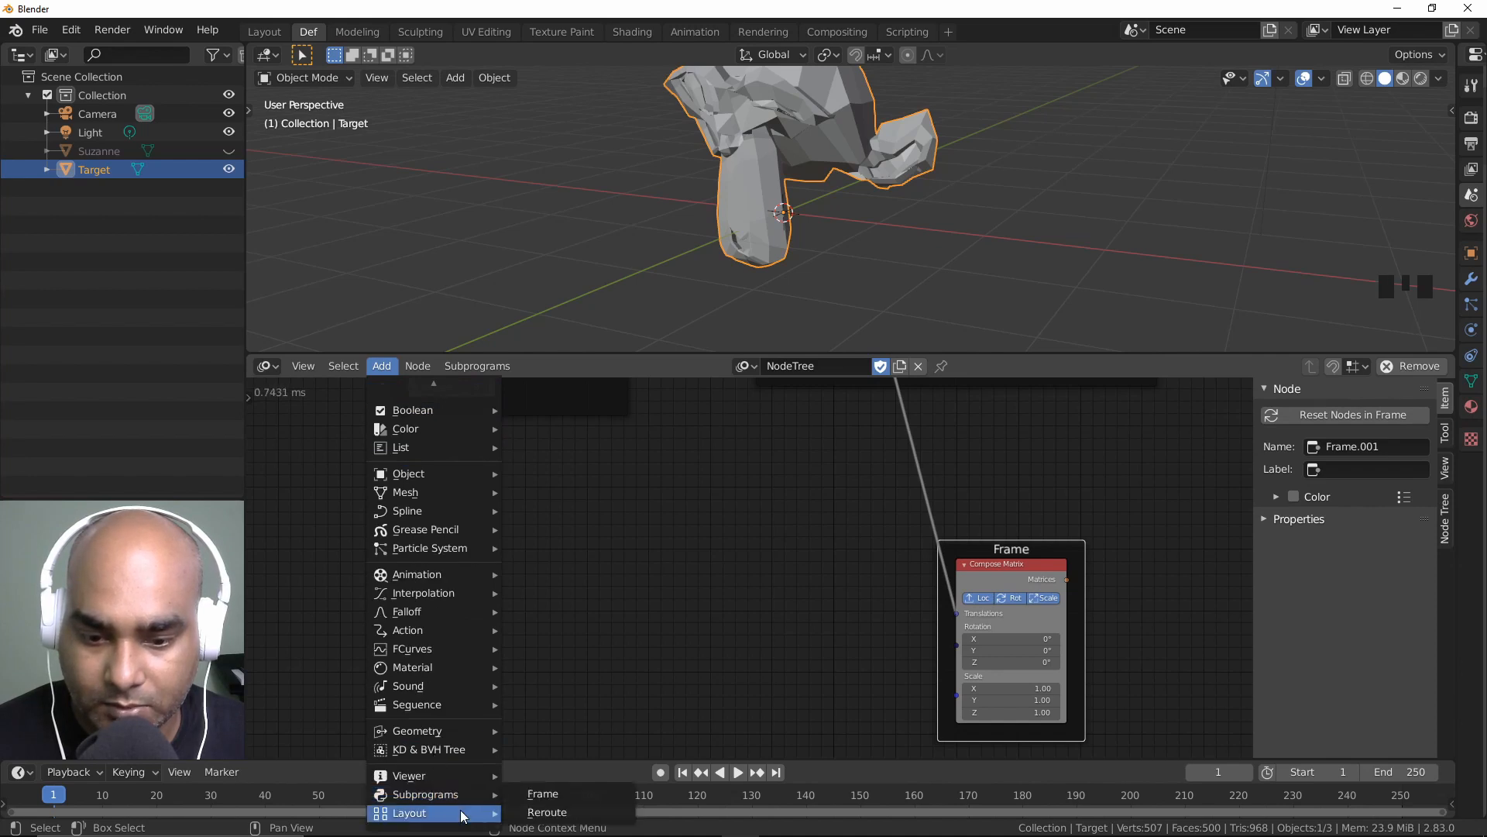
left_click(547, 812)
left_click(671, 512)
middle_click_drag(700, 571, 711, 532)
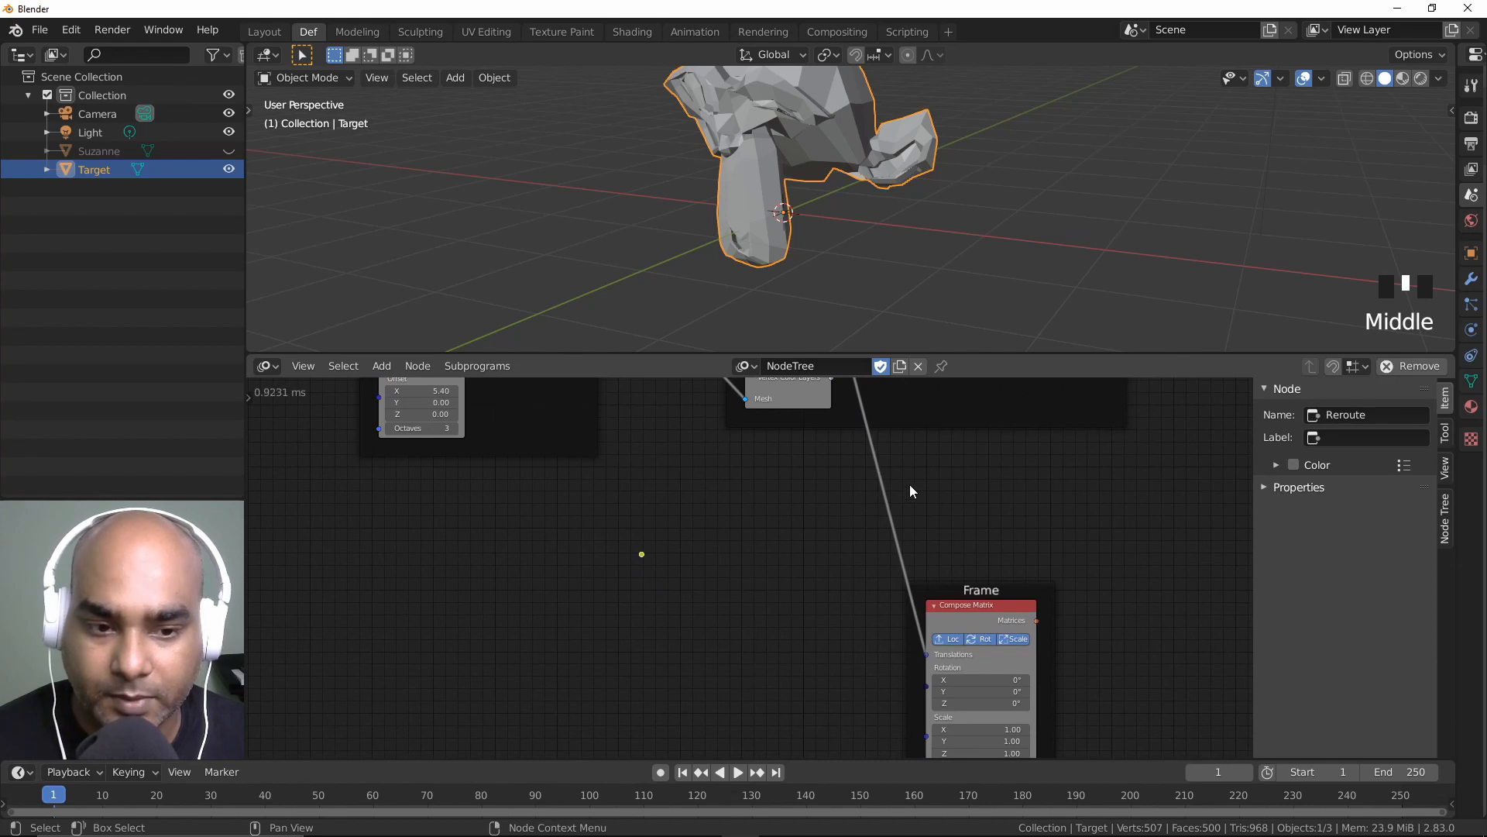
Step: Cut the link between Mesh Info and Compose Matrix, and undo the cut
right_click_drag(918, 482, 864, 559, "ctrl")
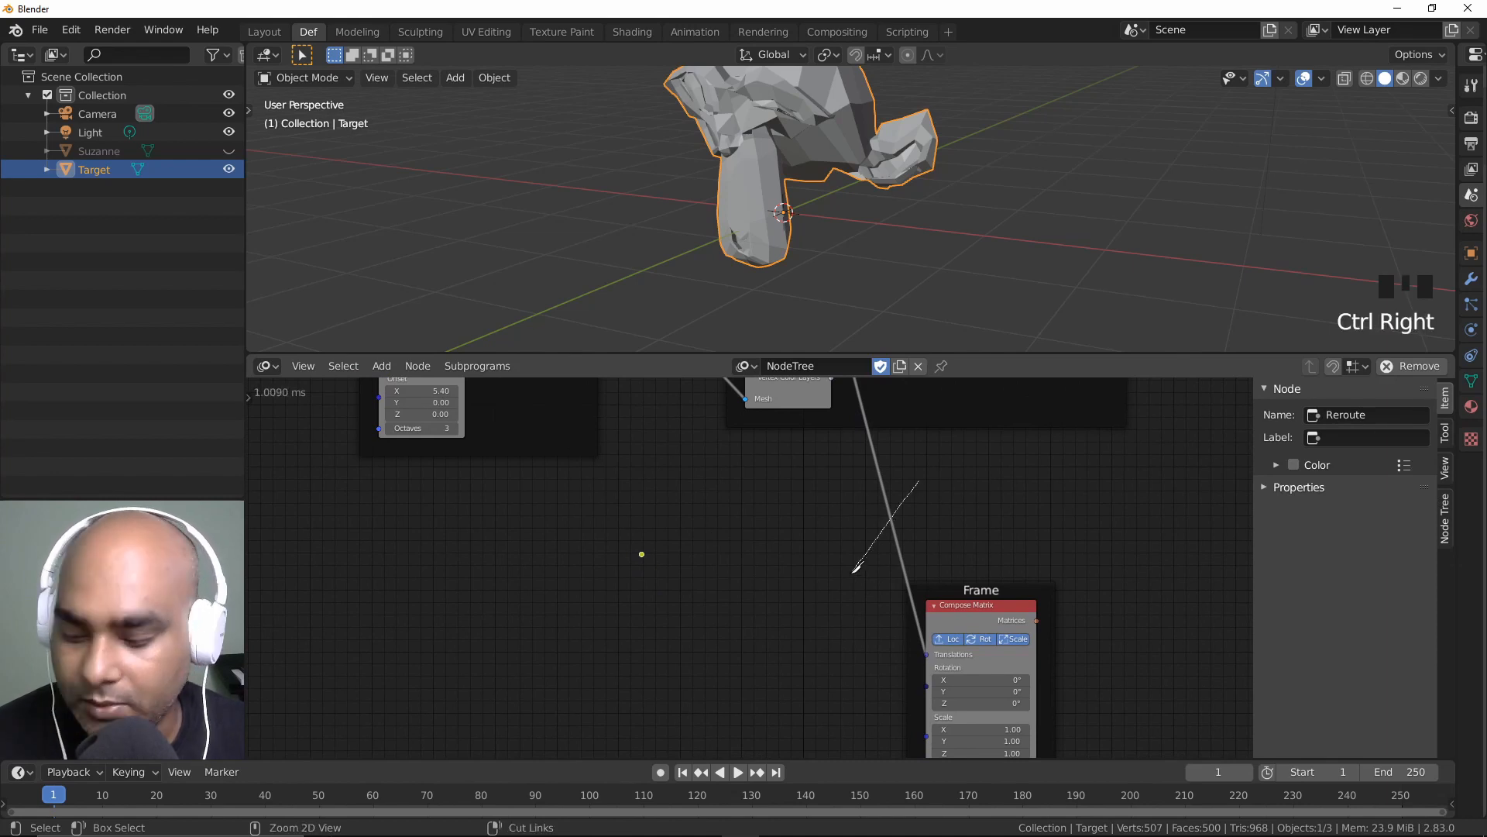
right_click_drag(856, 569, 849, 574, "ctrl")
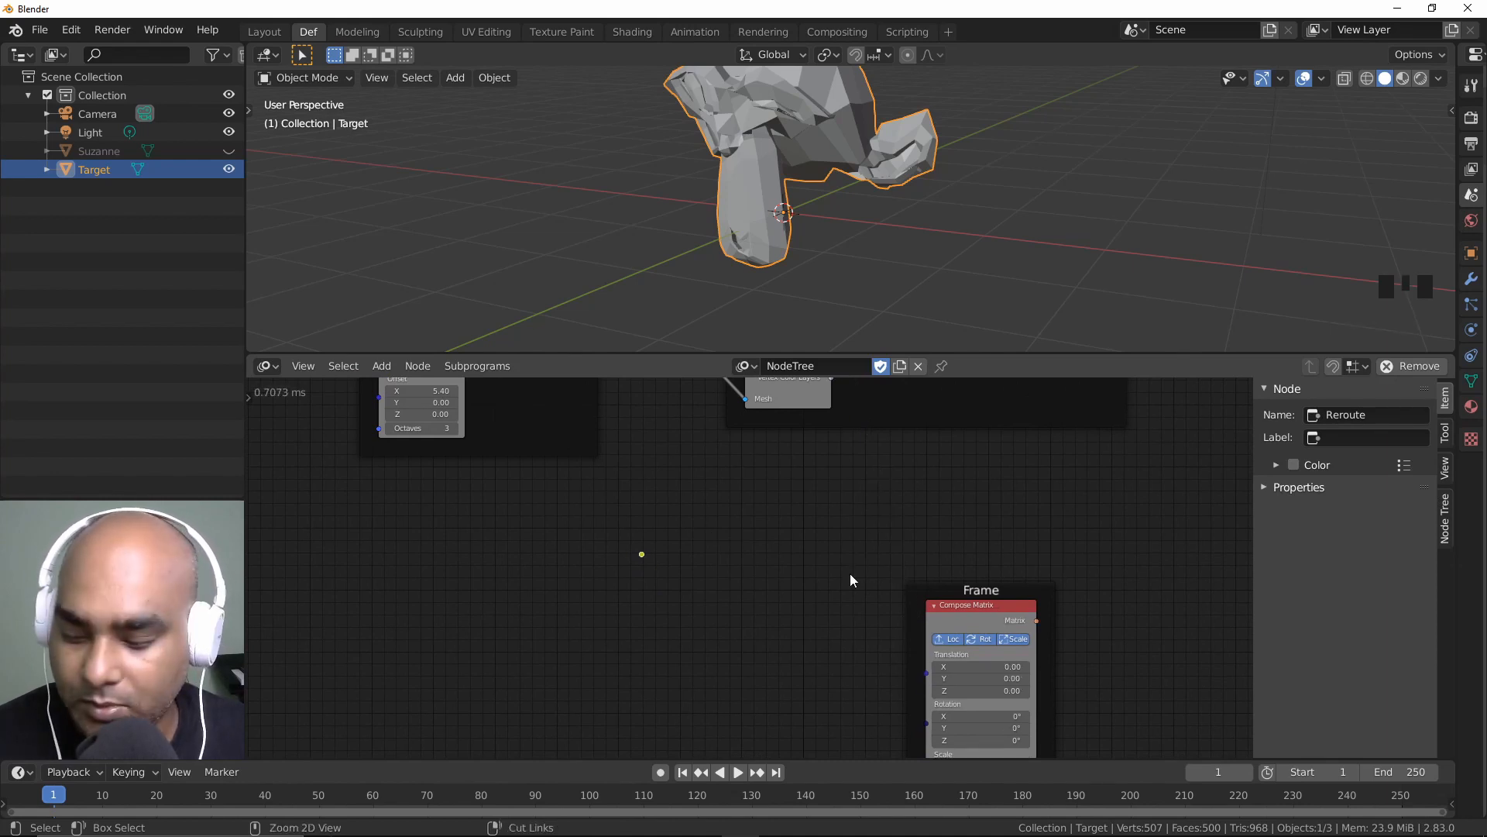
key("ctrl+z")
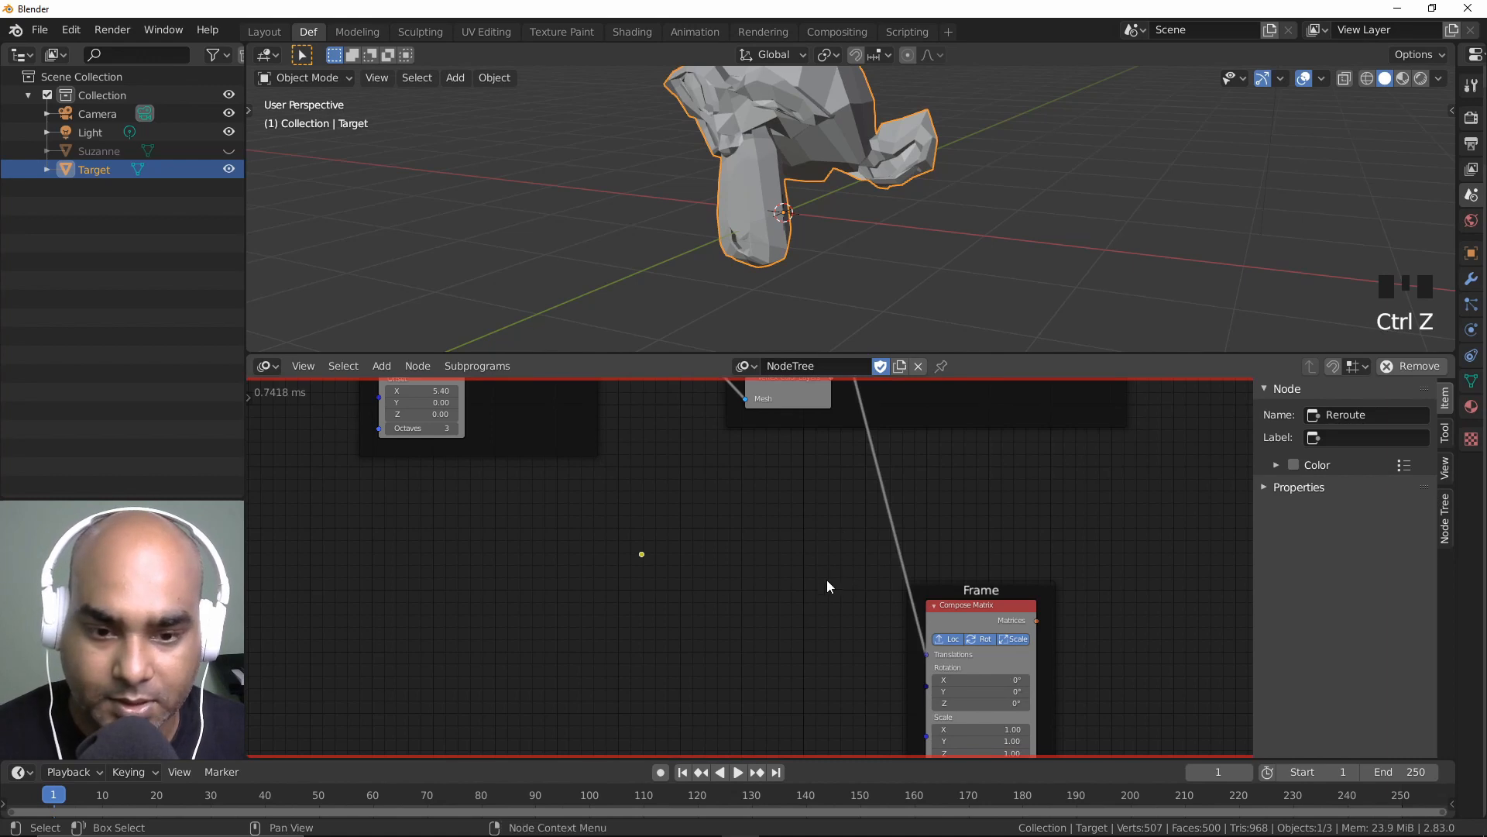
Step: Show the Problems report in the node editor, widen it, retry the node tree and read the error explanation
left_click(249, 397)
left_click_drag(299, 546, 395, 546)
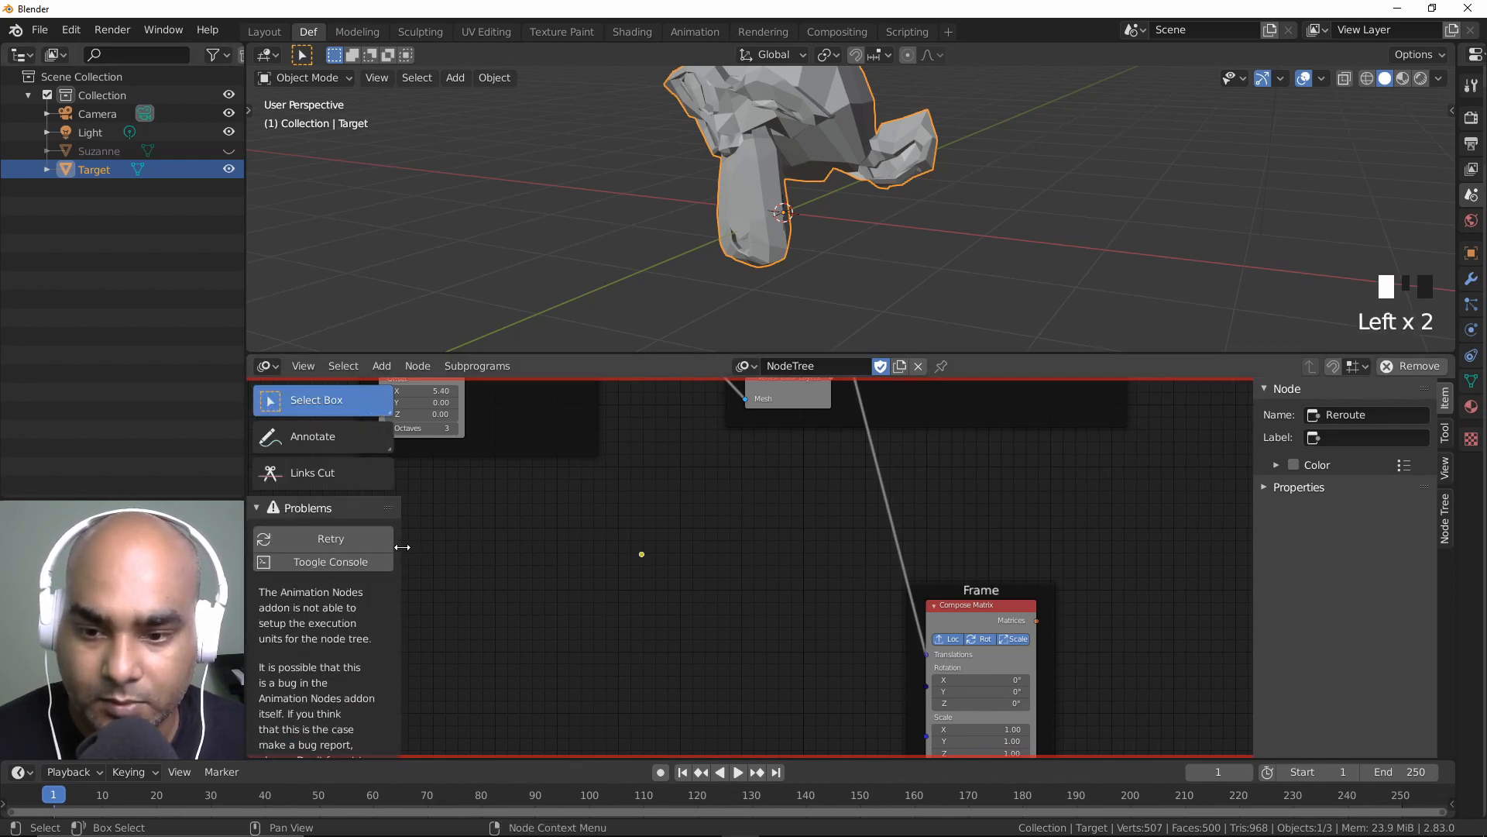
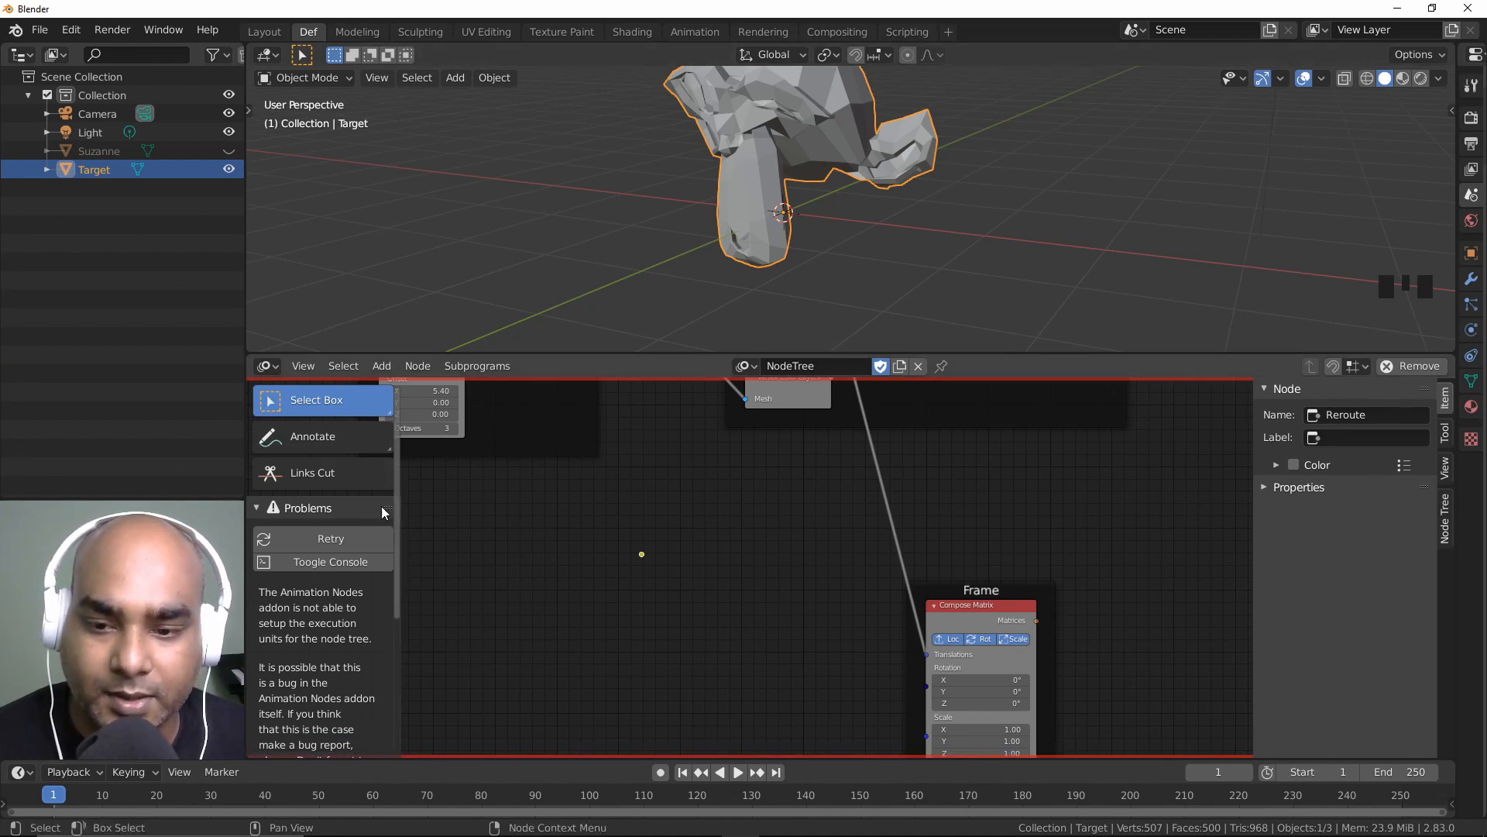
left_click_drag(397, 511, 420, 545)
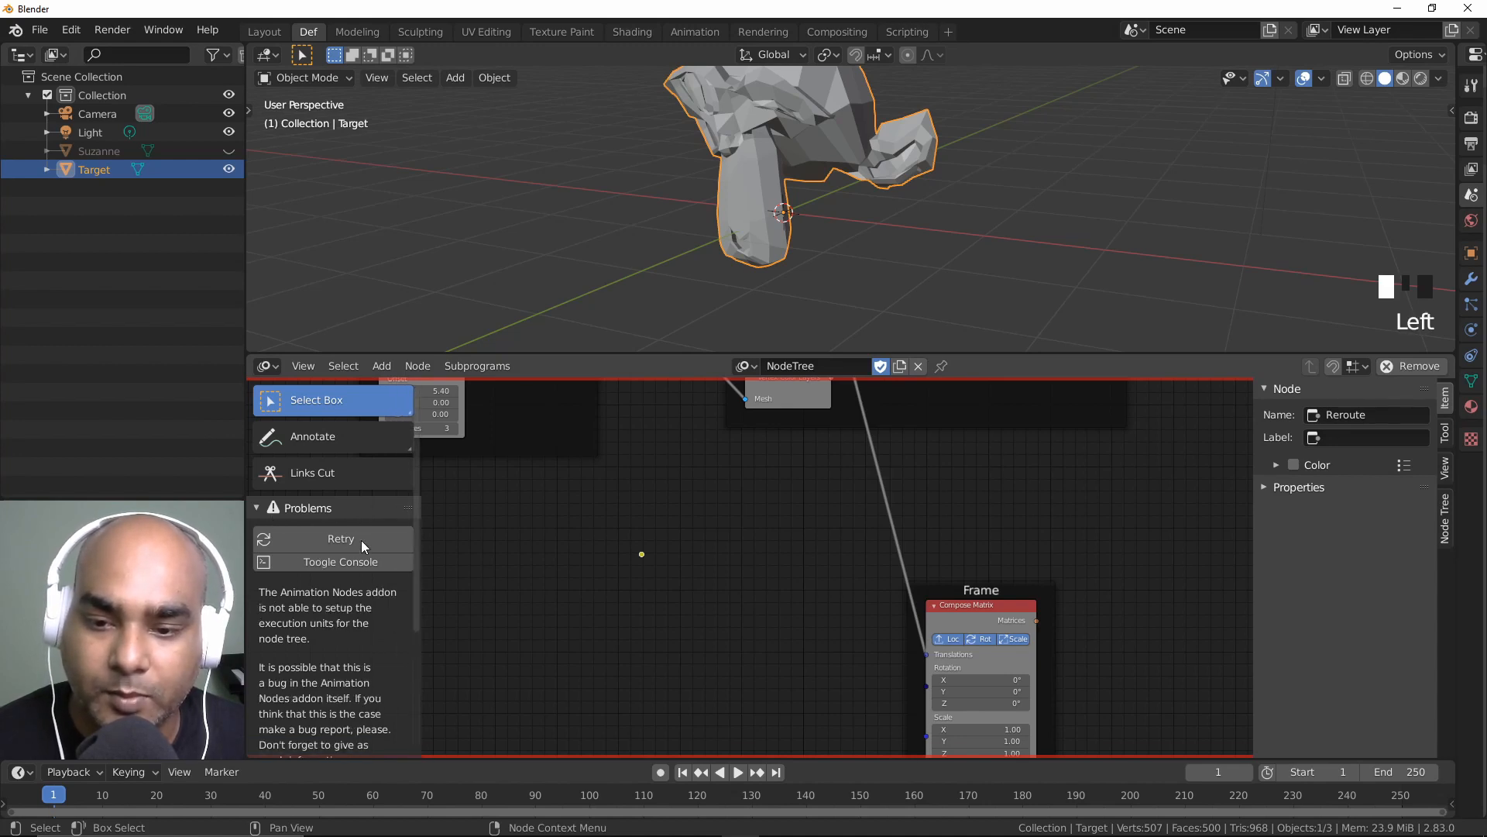
left_click(332, 541)
middle_click_drag(697, 499, 760, 577)
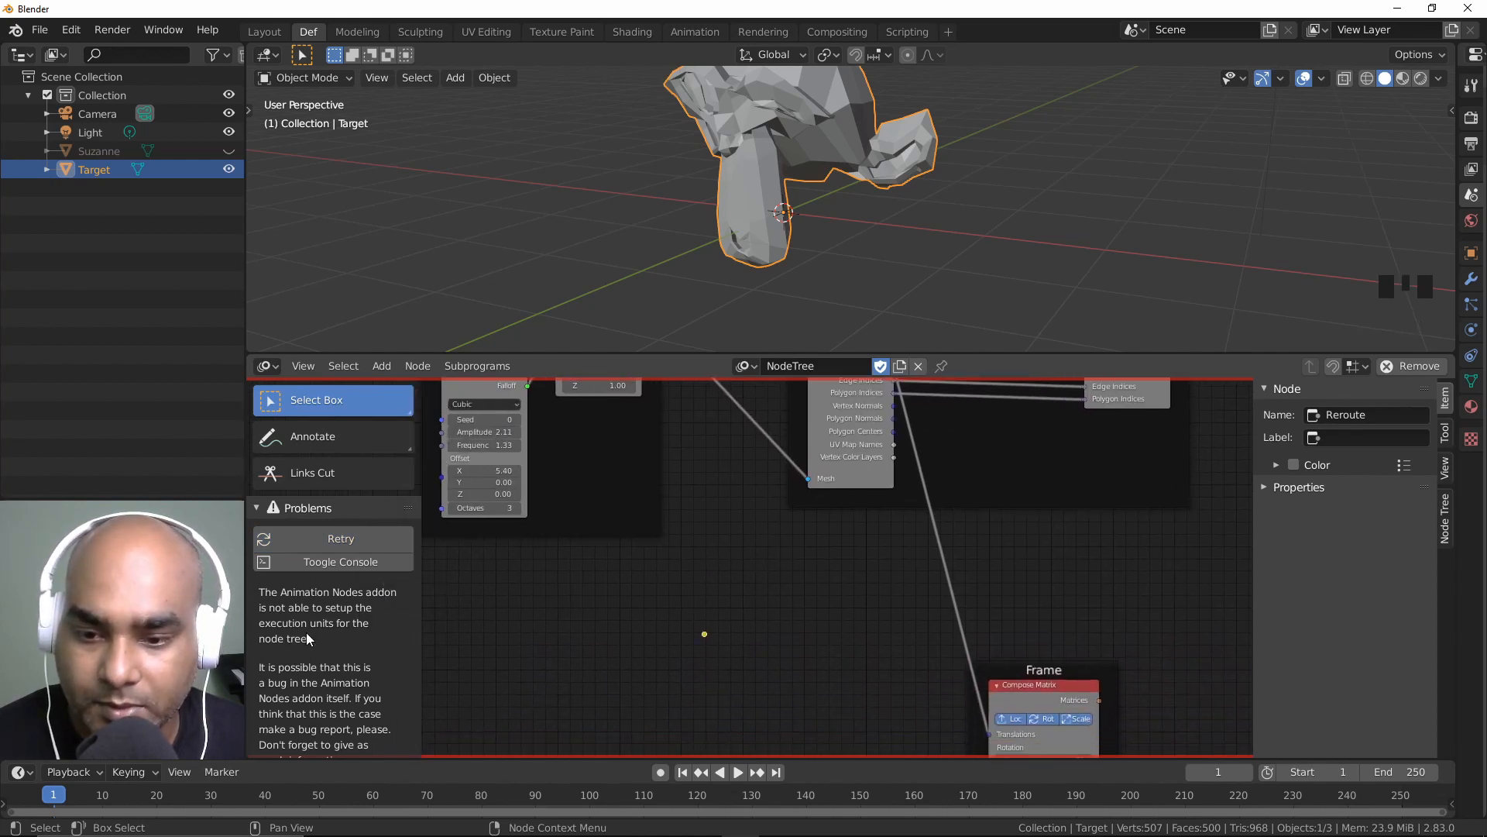
scroll(371, 634, "down", 2)
scroll(370, 634, "up", 5)
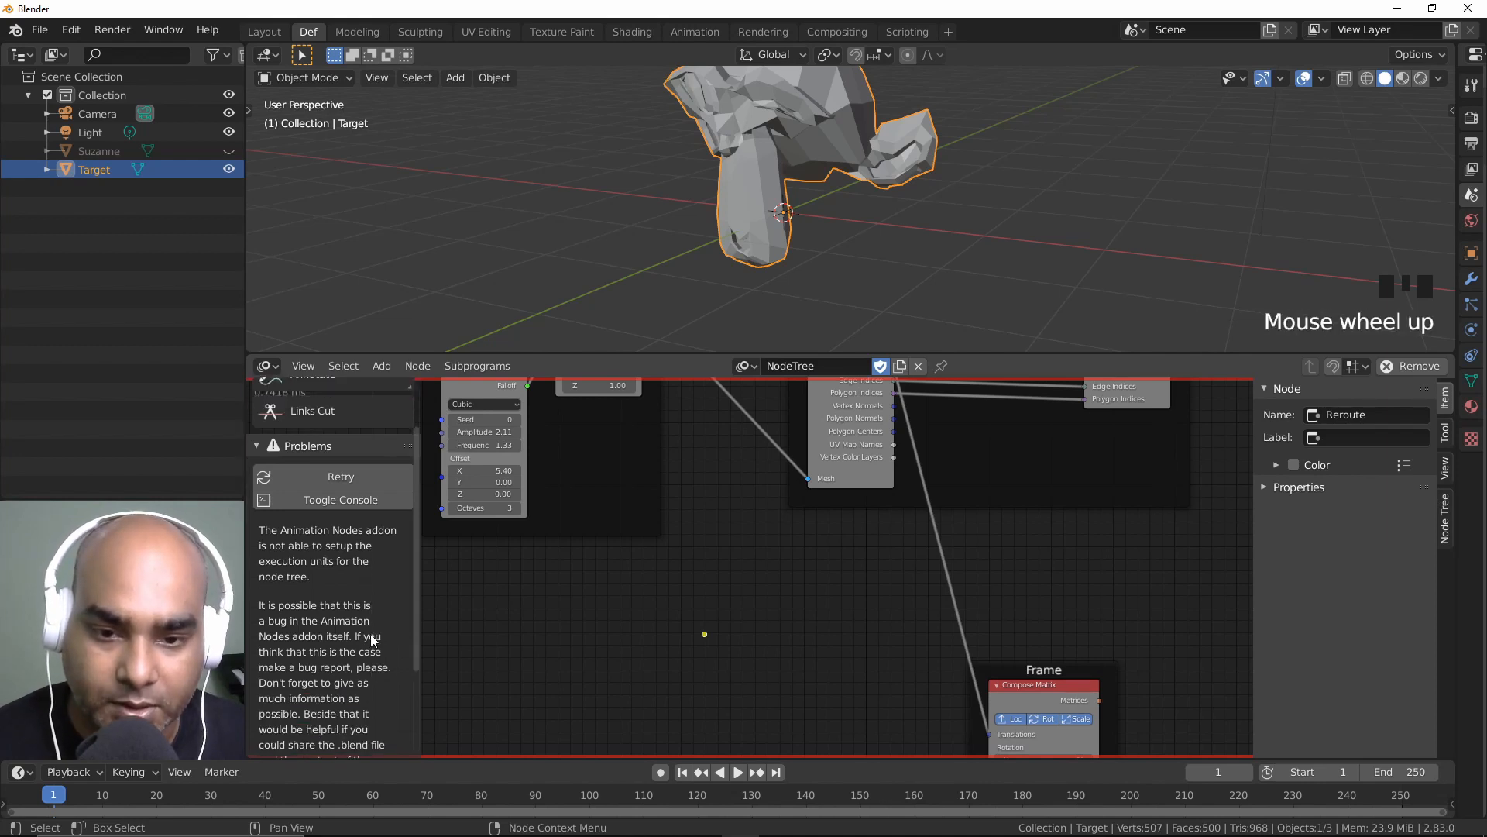
Step: Shift the Compose Matrix frame sideways and disconnect the link from its Translation input
scroll(795, 586, "down", 9)
middle_click_drag(796, 588, 770, 579)
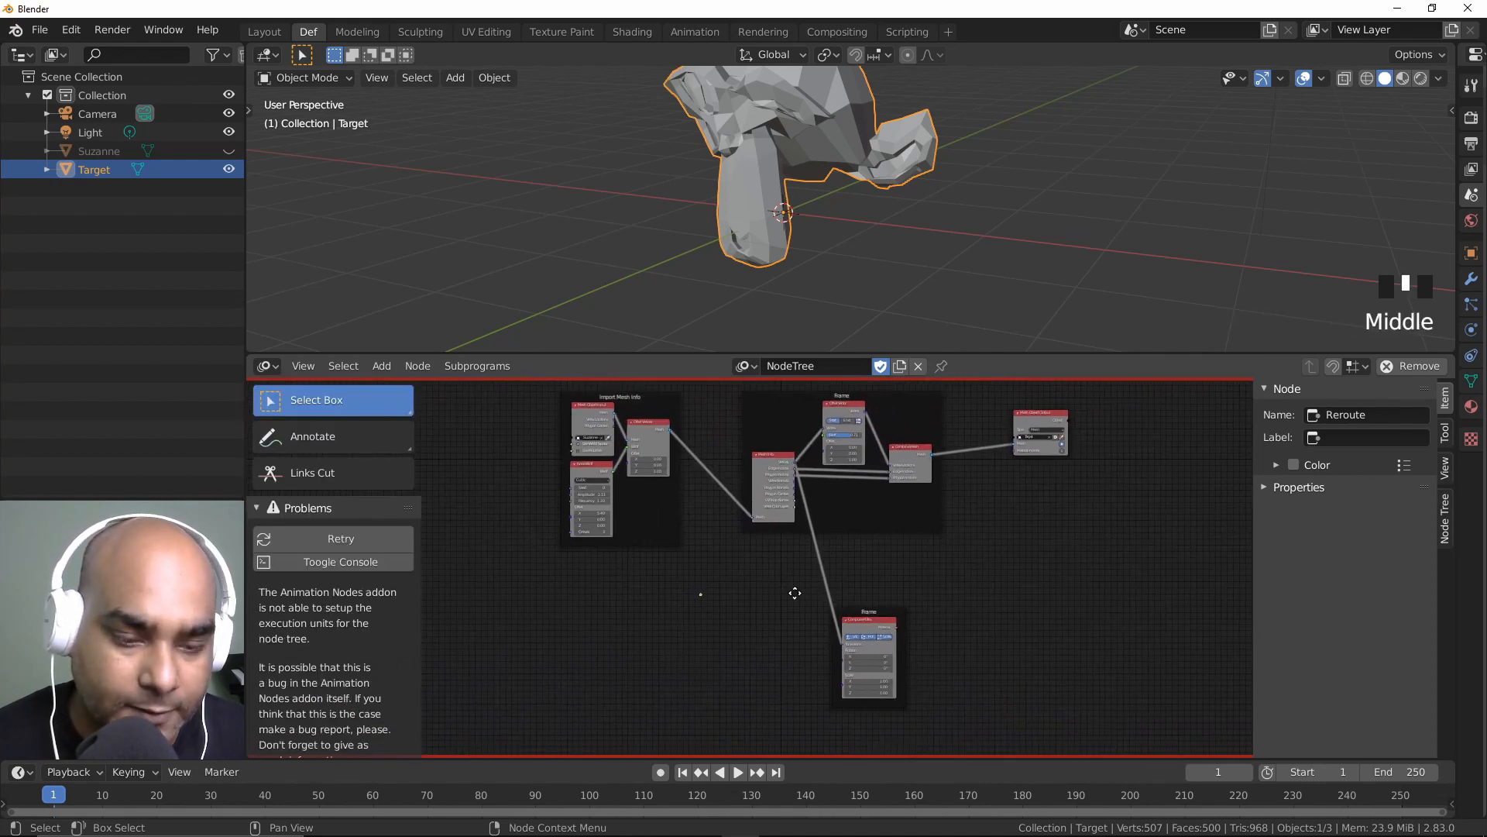
left_click_drag(863, 618, 913, 620)
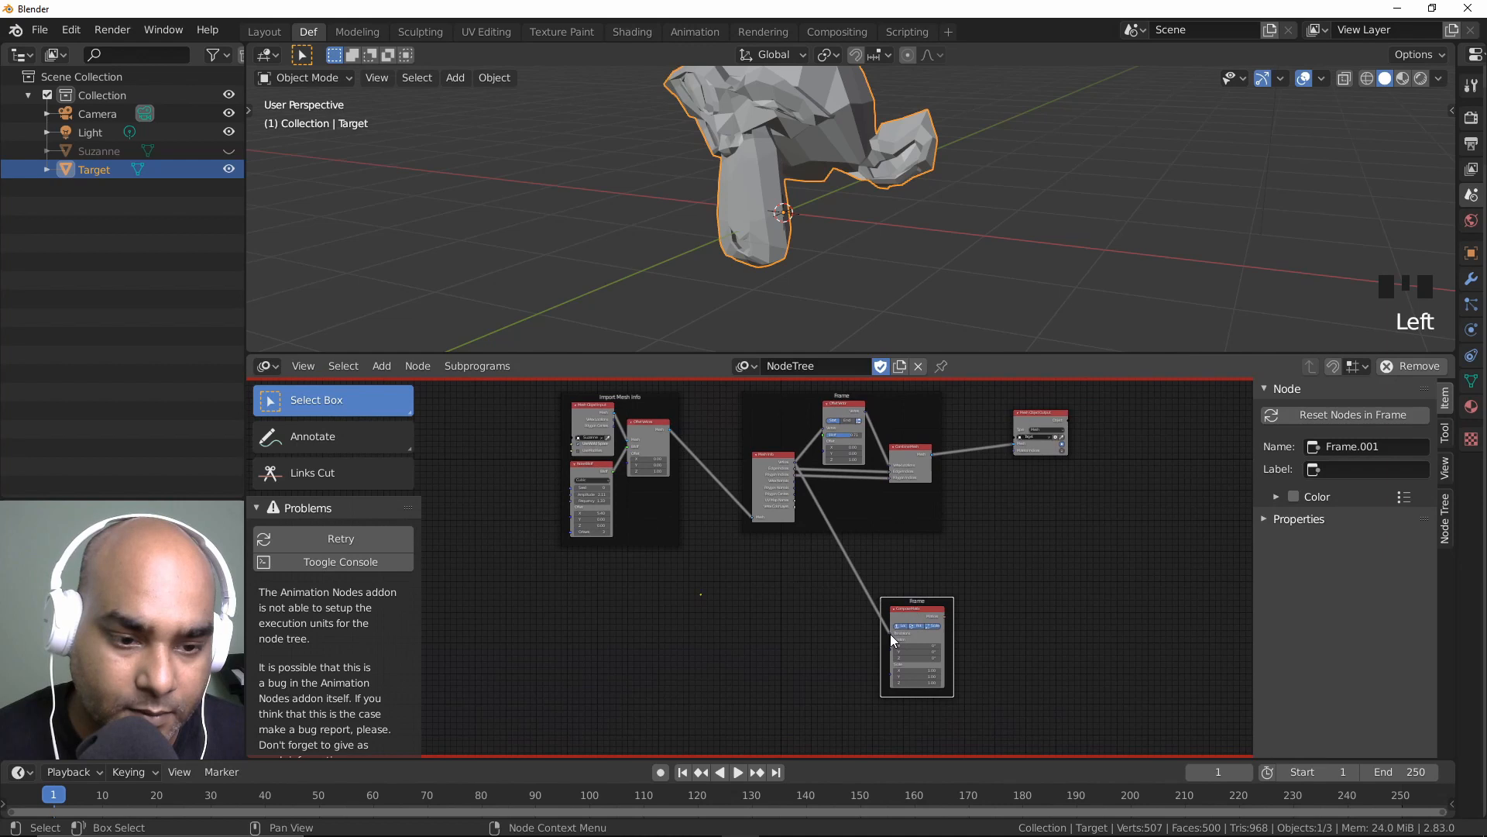
left_click(890, 634)
left_click(713, 630)
middle_click_drag(790, 594, 729, 640)
scroll(746, 612, "up", 2)
scroll(746, 611, "up", 2)
Step: Retry executing the node tree repeatedly and move Mesh Object Output closer to Combine Mesh
left_click(370, 540)
left_click(369, 543)
left_click(370, 544)
left_click(370, 544)
left_click(370, 544)
left_click(369, 544)
left_click(369, 544)
left_click(369, 544)
left_click(369, 544)
left_click(370, 545)
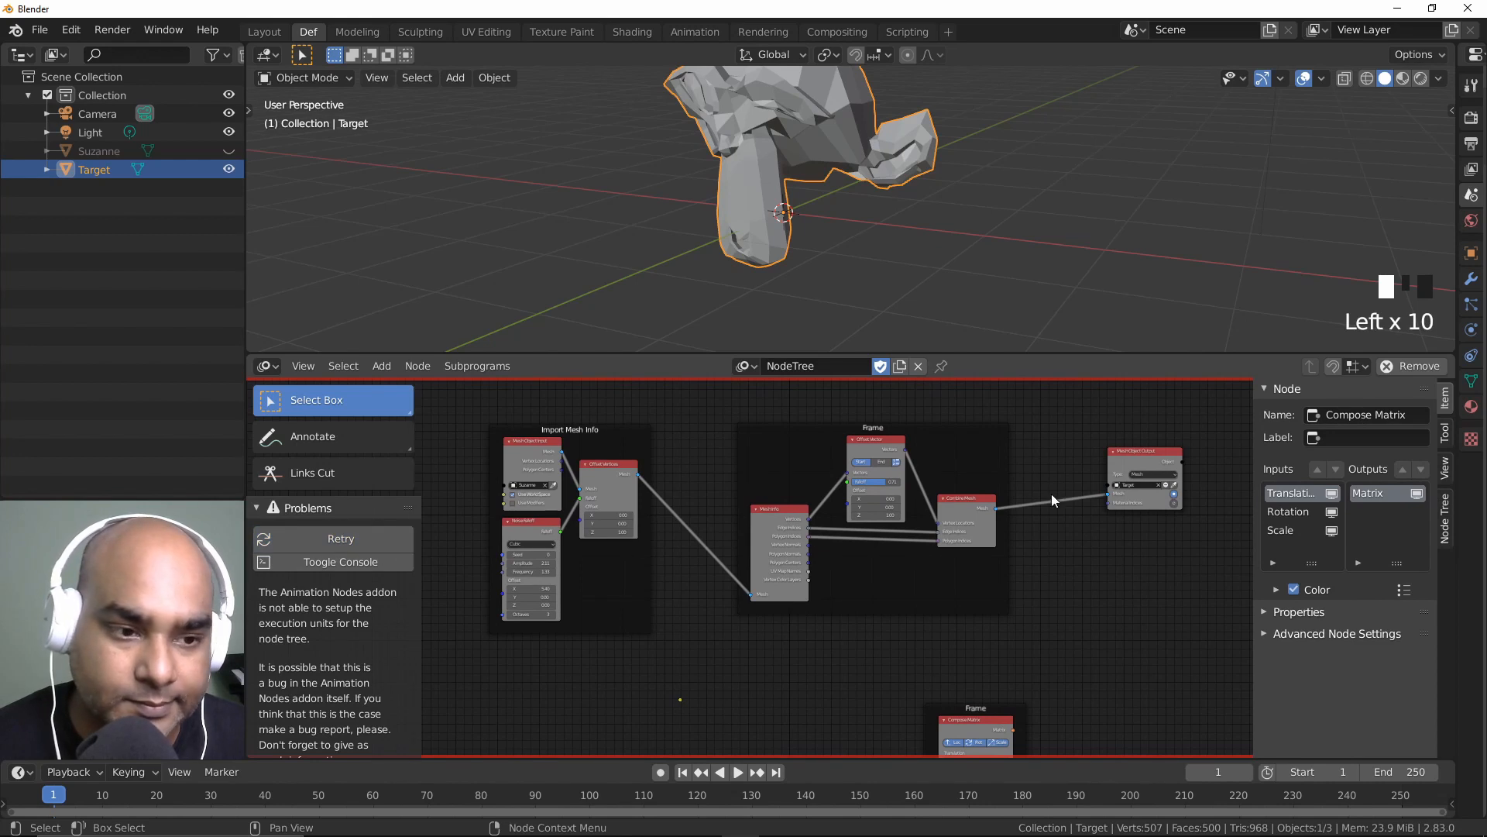
left_click_drag(1145, 464, 1110, 471)
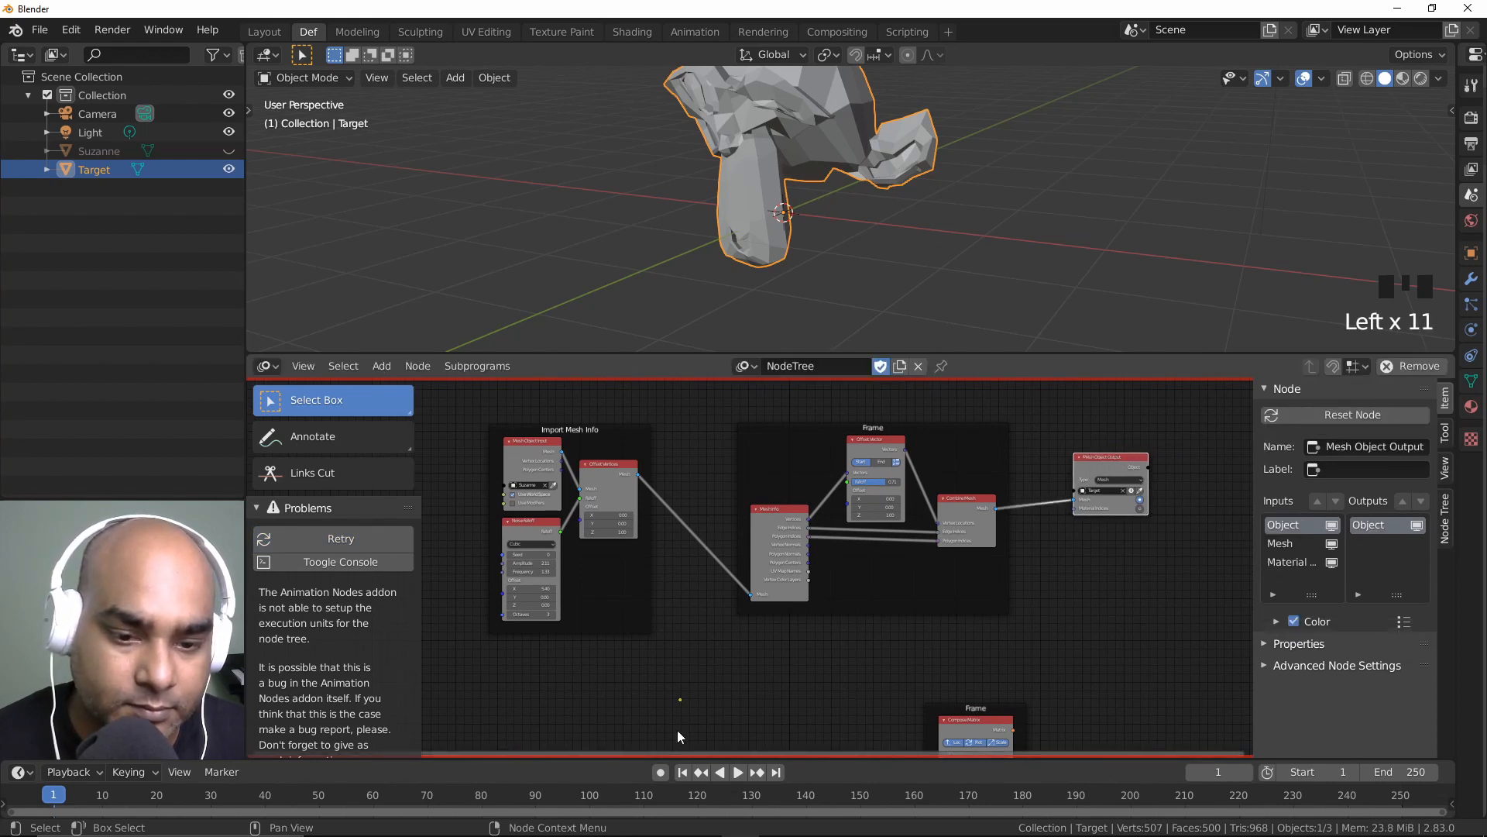
Step: Delete the loose Reroute node and toggle the console from the Problems report
left_click(681, 700)
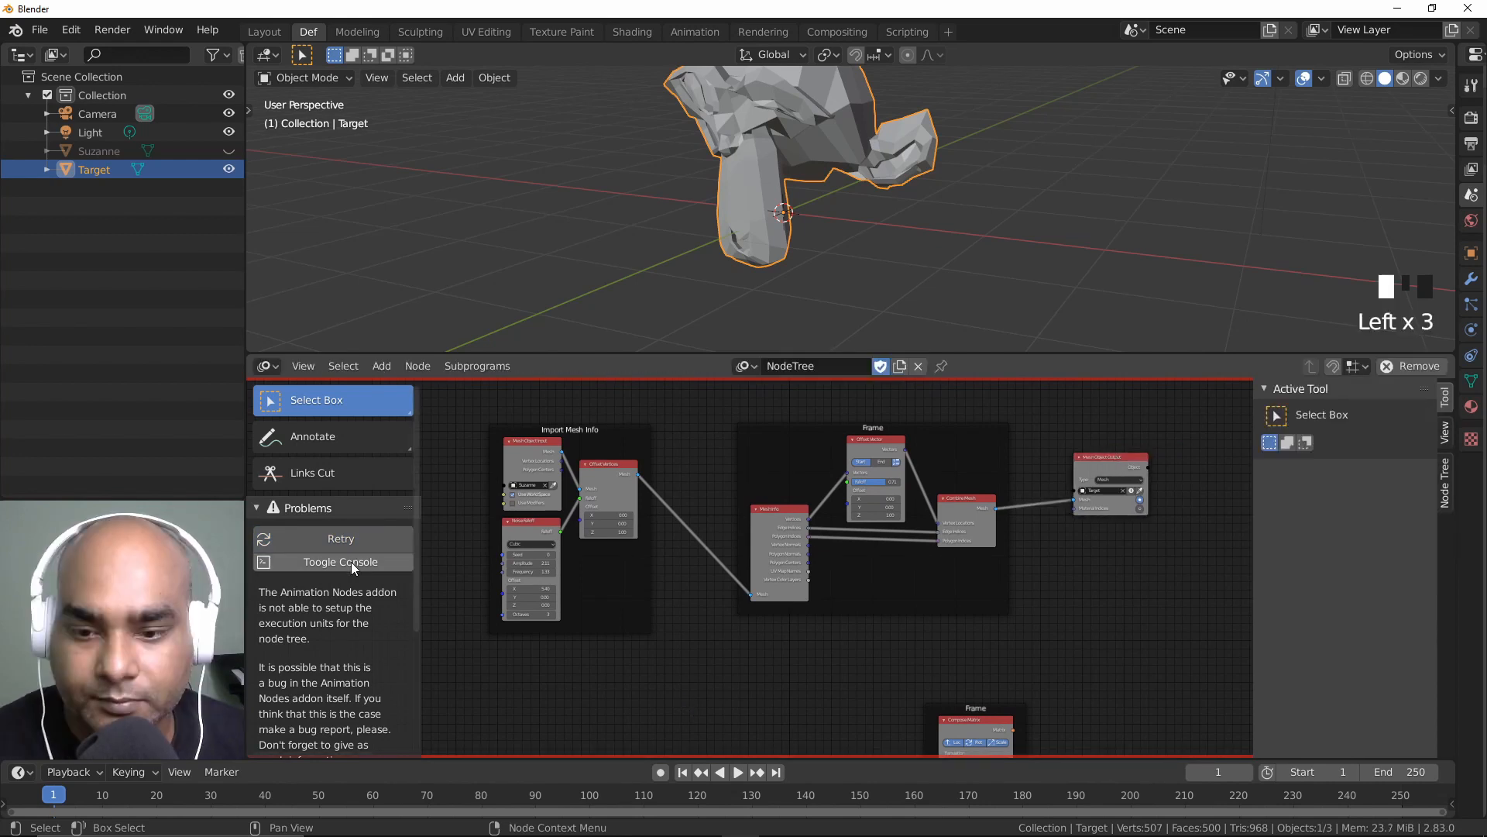
left_click(352, 564)
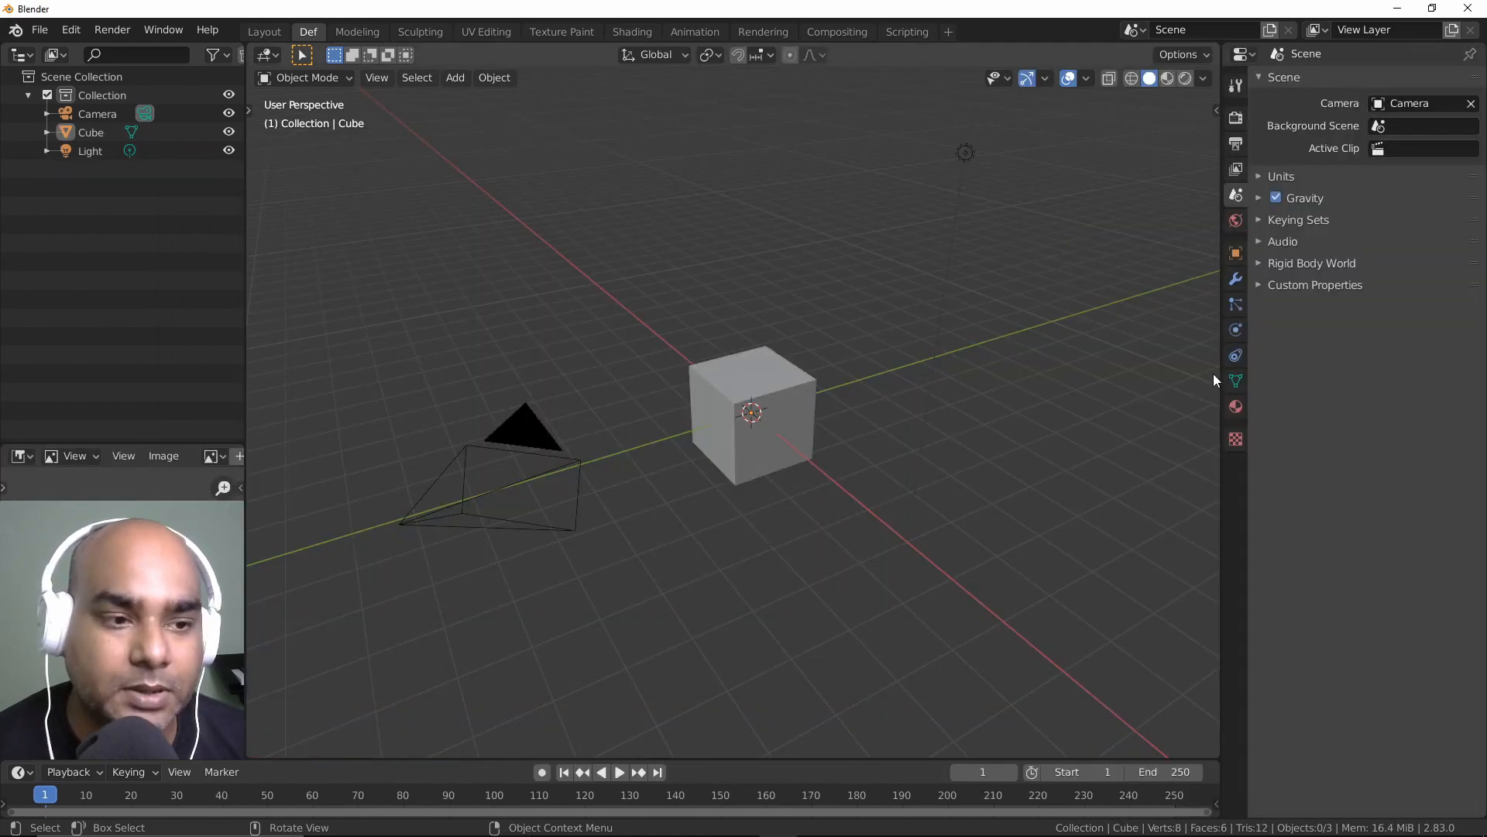
Step: Split the 3D viewport horizontally into two areas of about equal height
right_click(1222, 379)
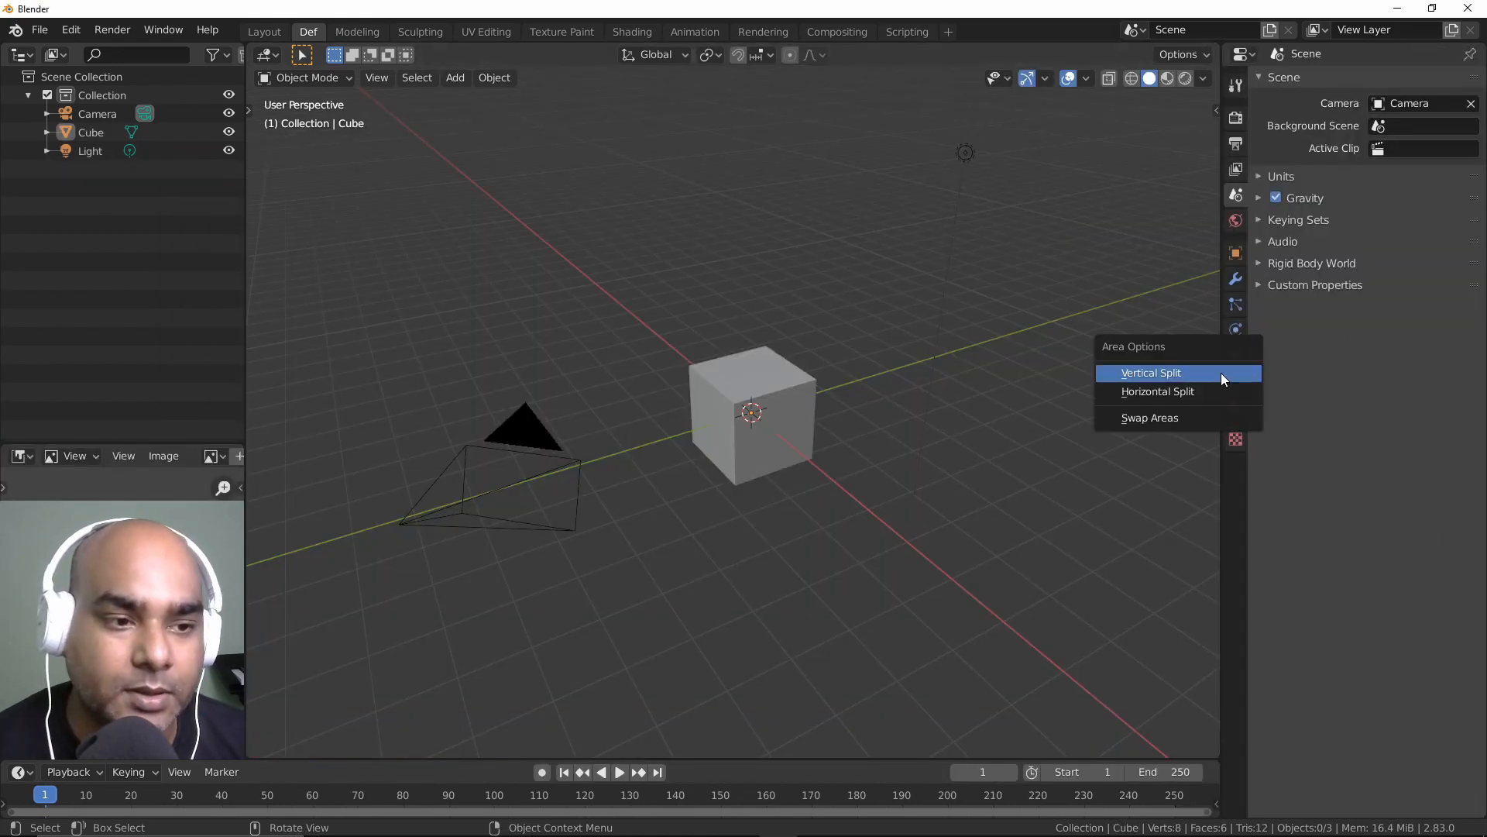
left_click(1157, 392)
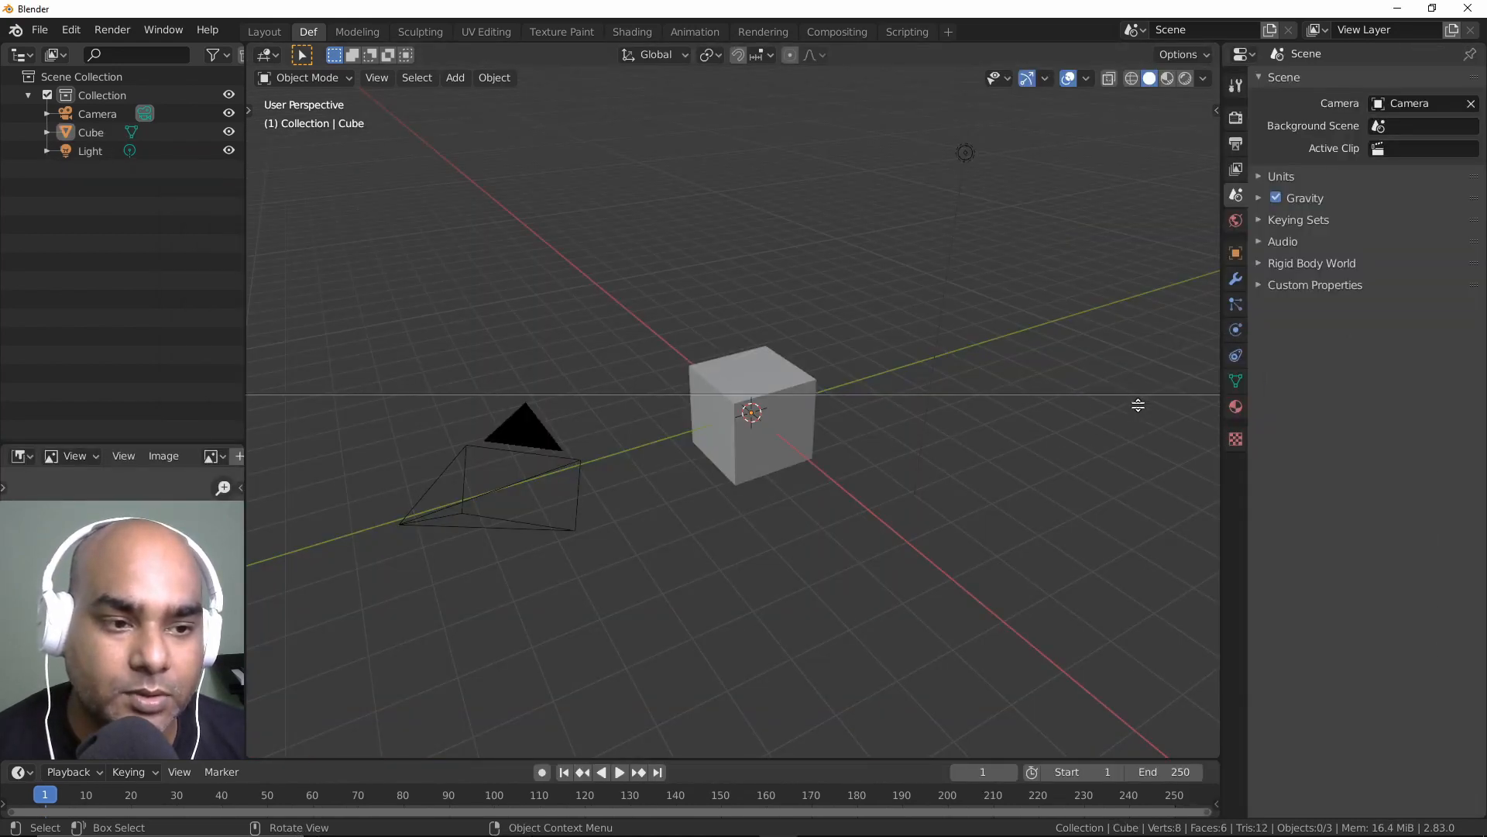
left_click(1043, 418)
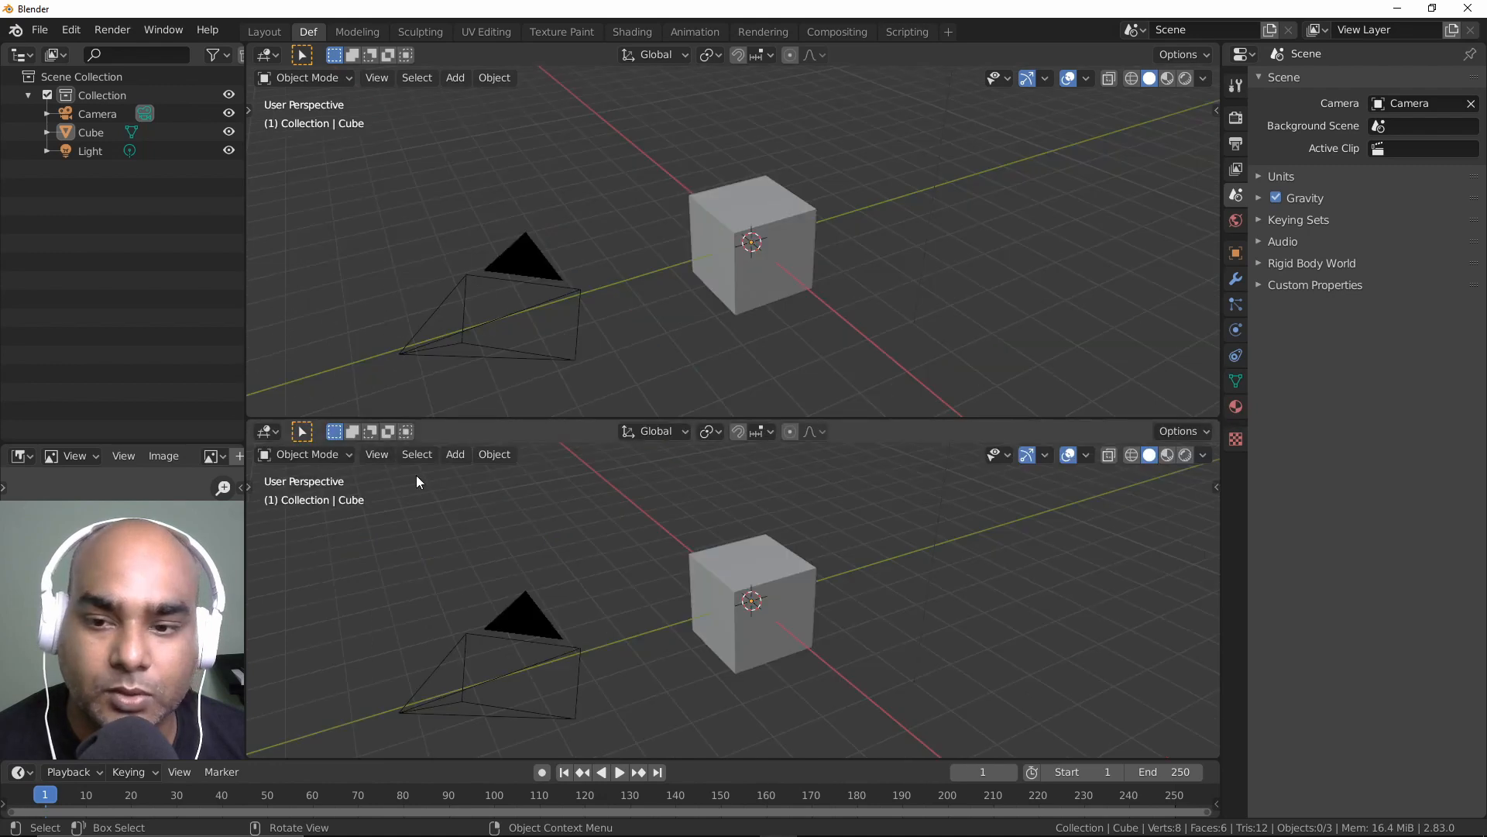
Step: Switch the lower viewport to the Animation Nodes editor, narrow its sidebar and create a new node tree
left_click(267, 430)
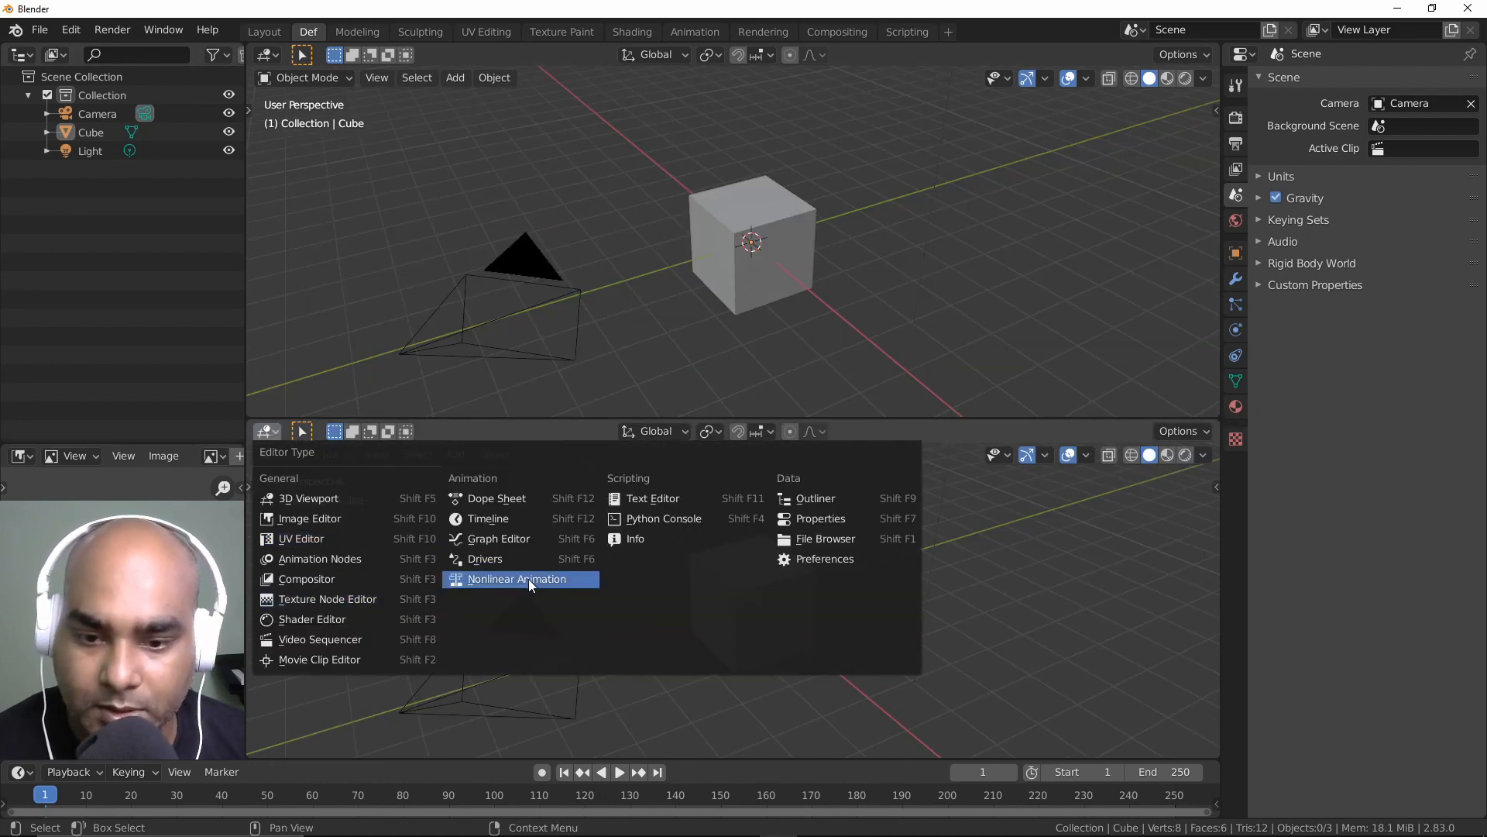
left_click(370, 561)
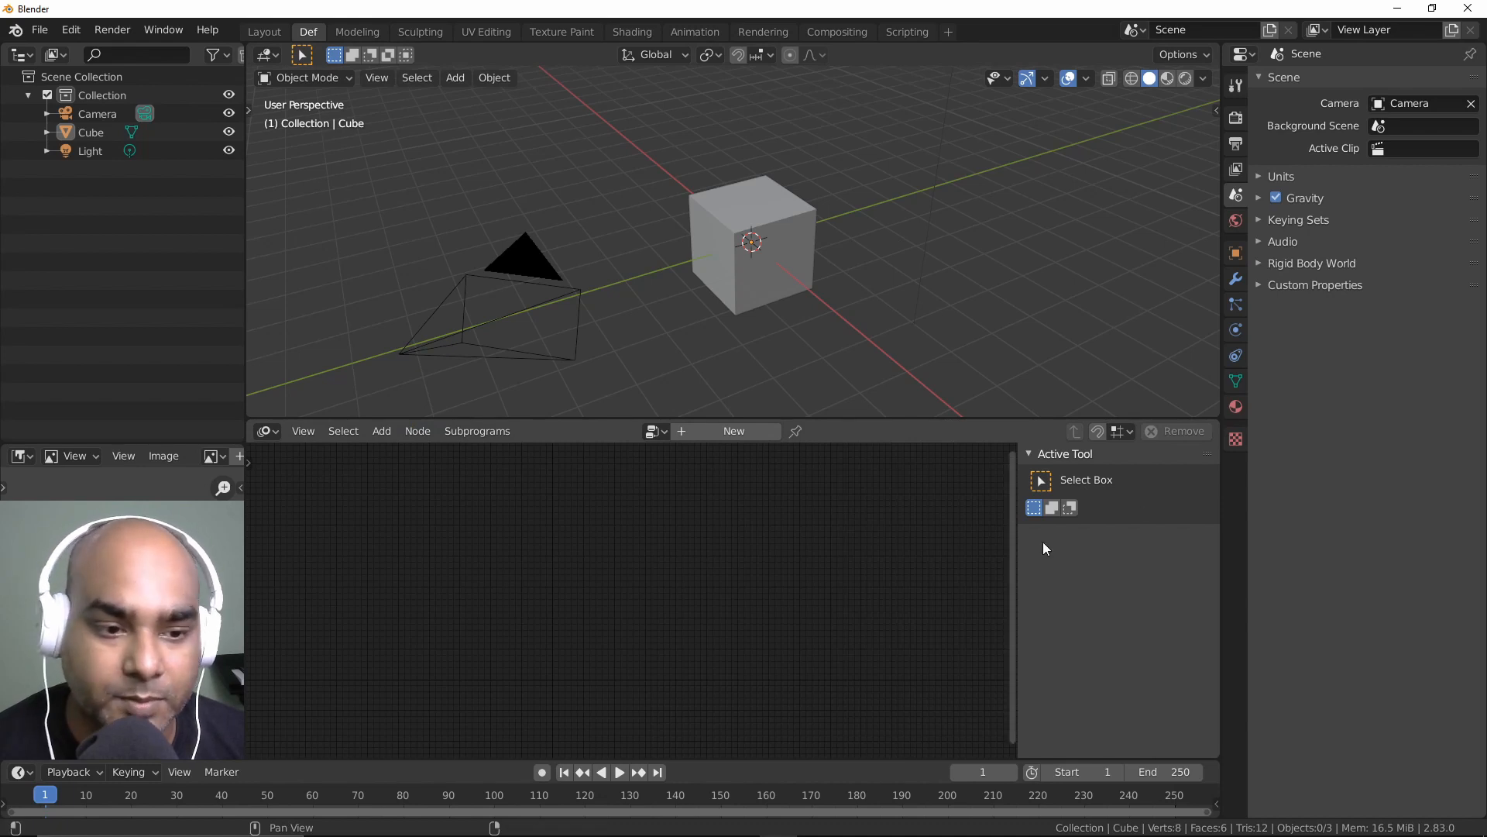
left_click_drag(1020, 554, 1131, 557)
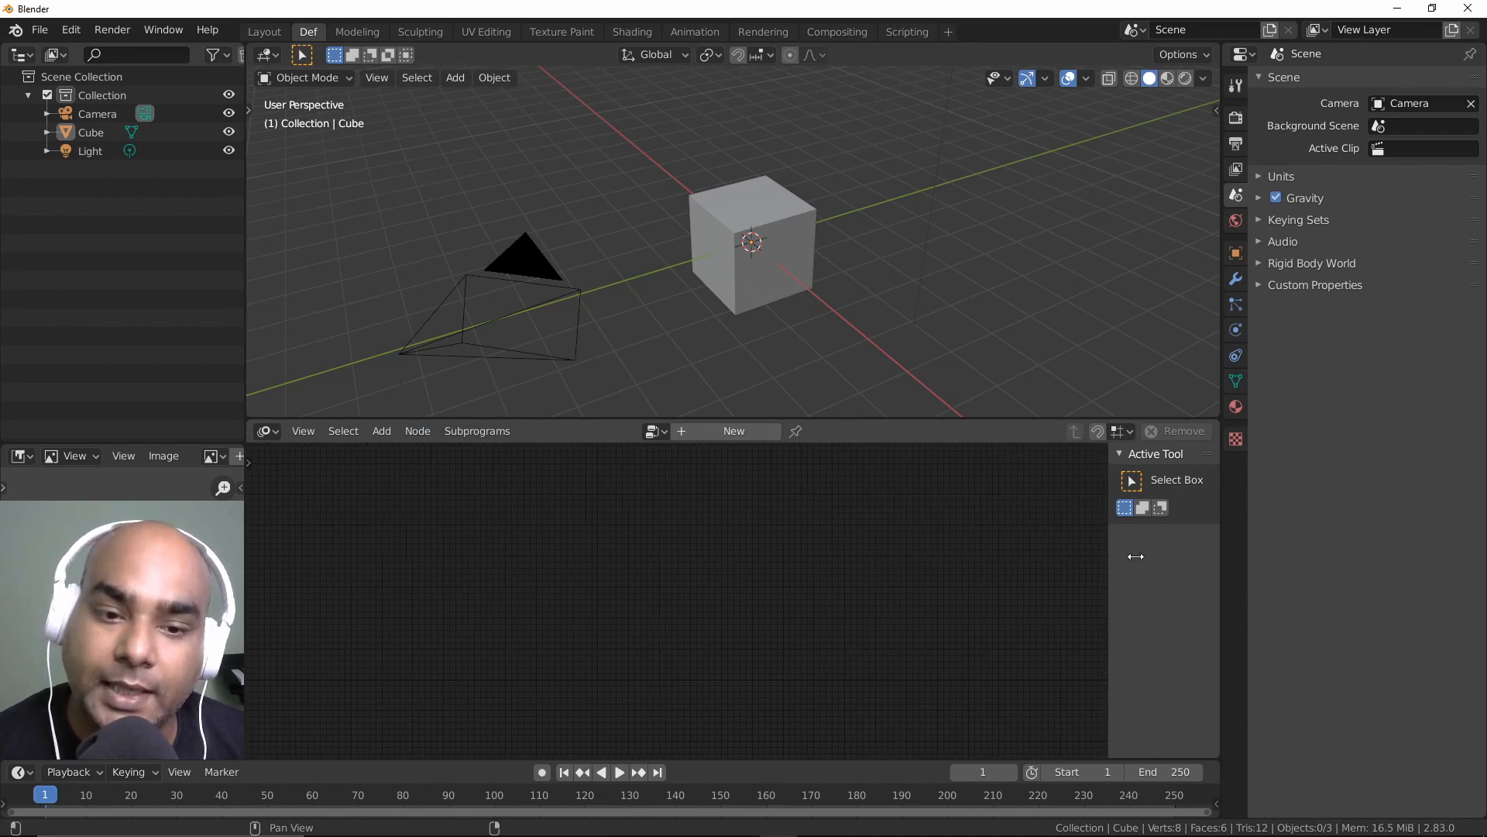
left_click(763, 437)
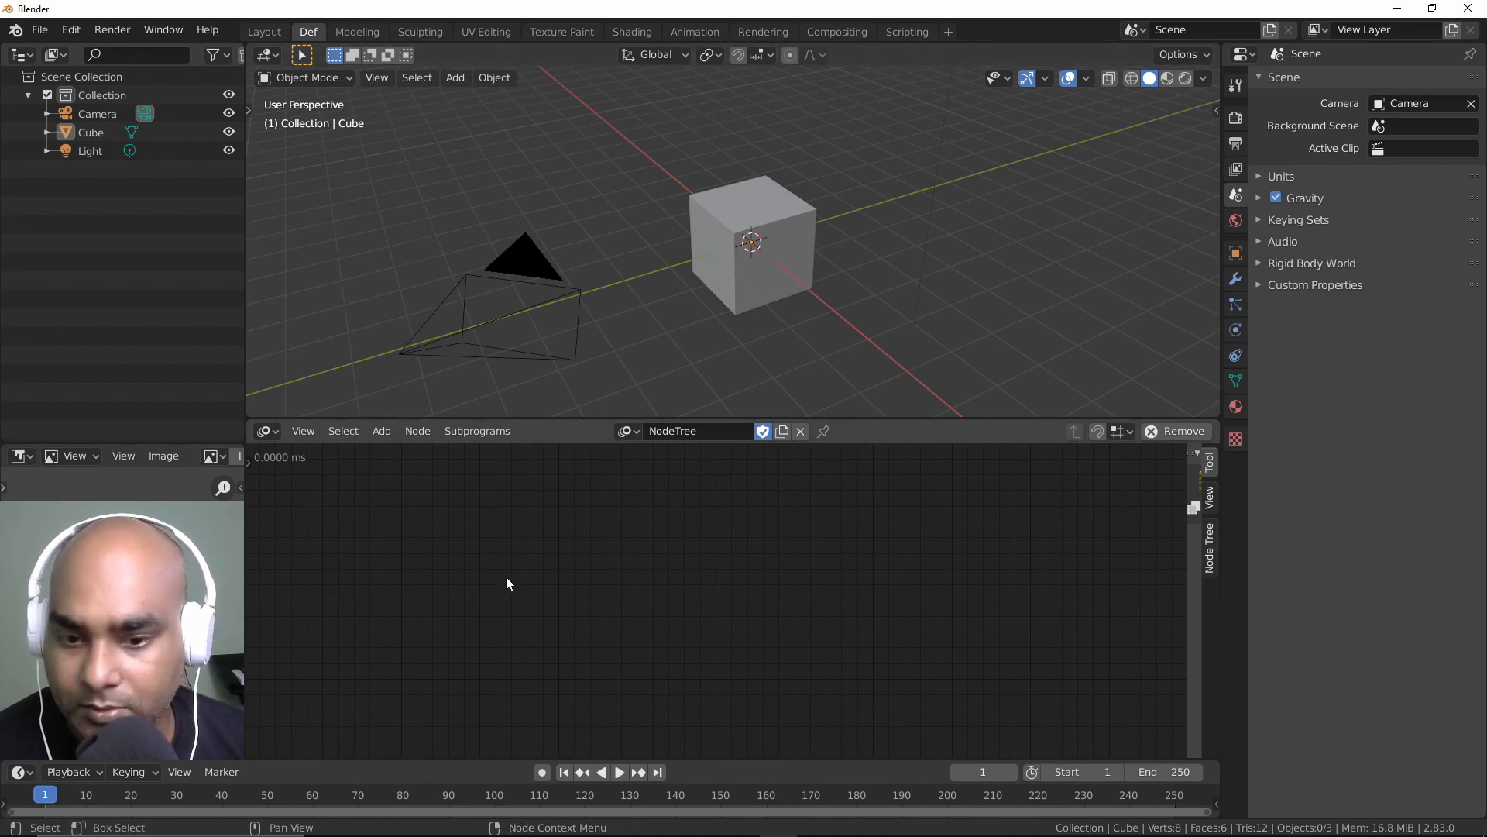
Step: Add an Object Instancer node to the empty node tree
key("ctrl+a")
type("object ins")
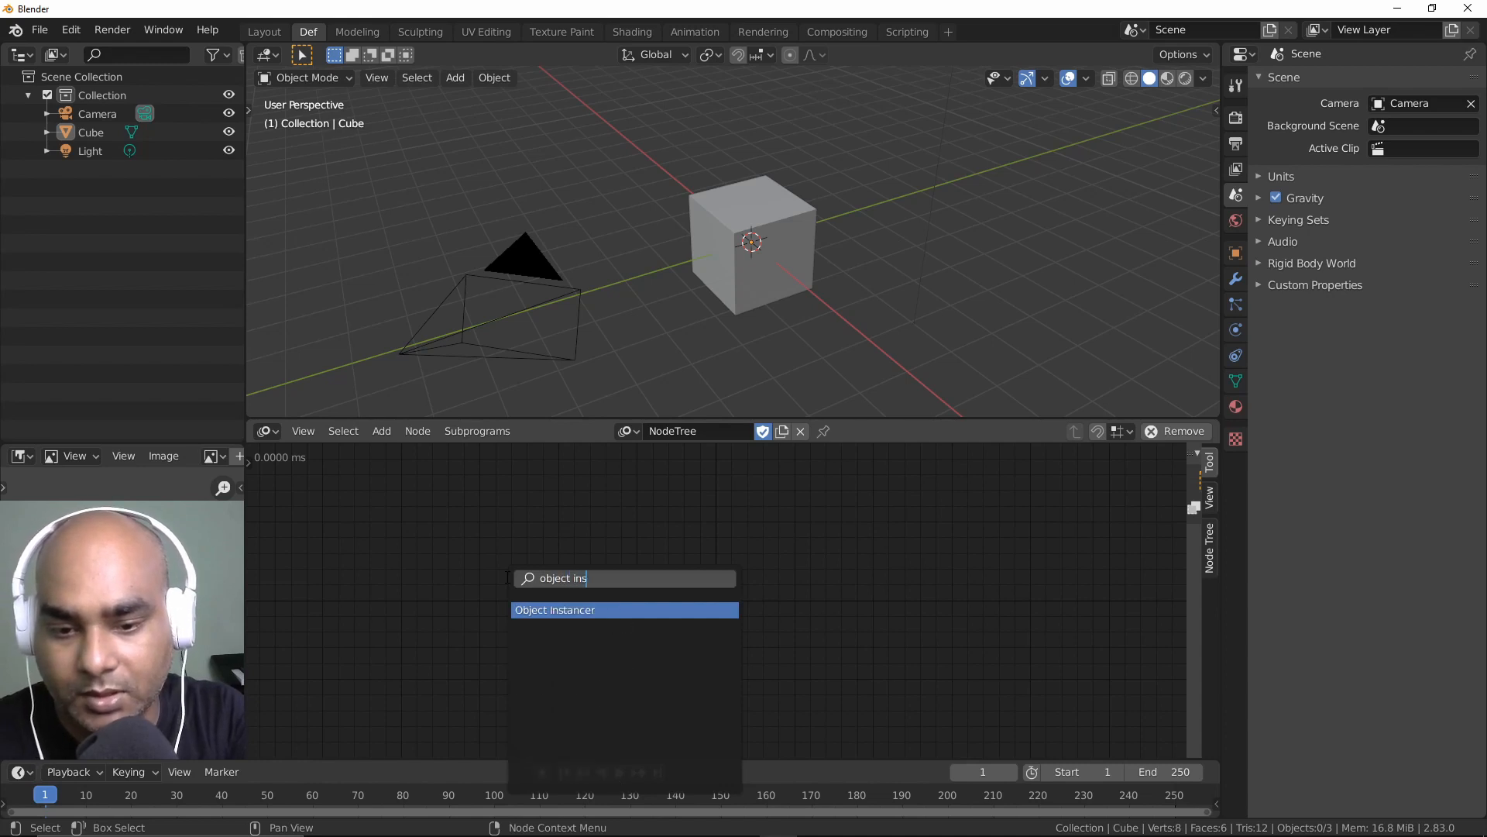
key("Return")
left_click(520, 524)
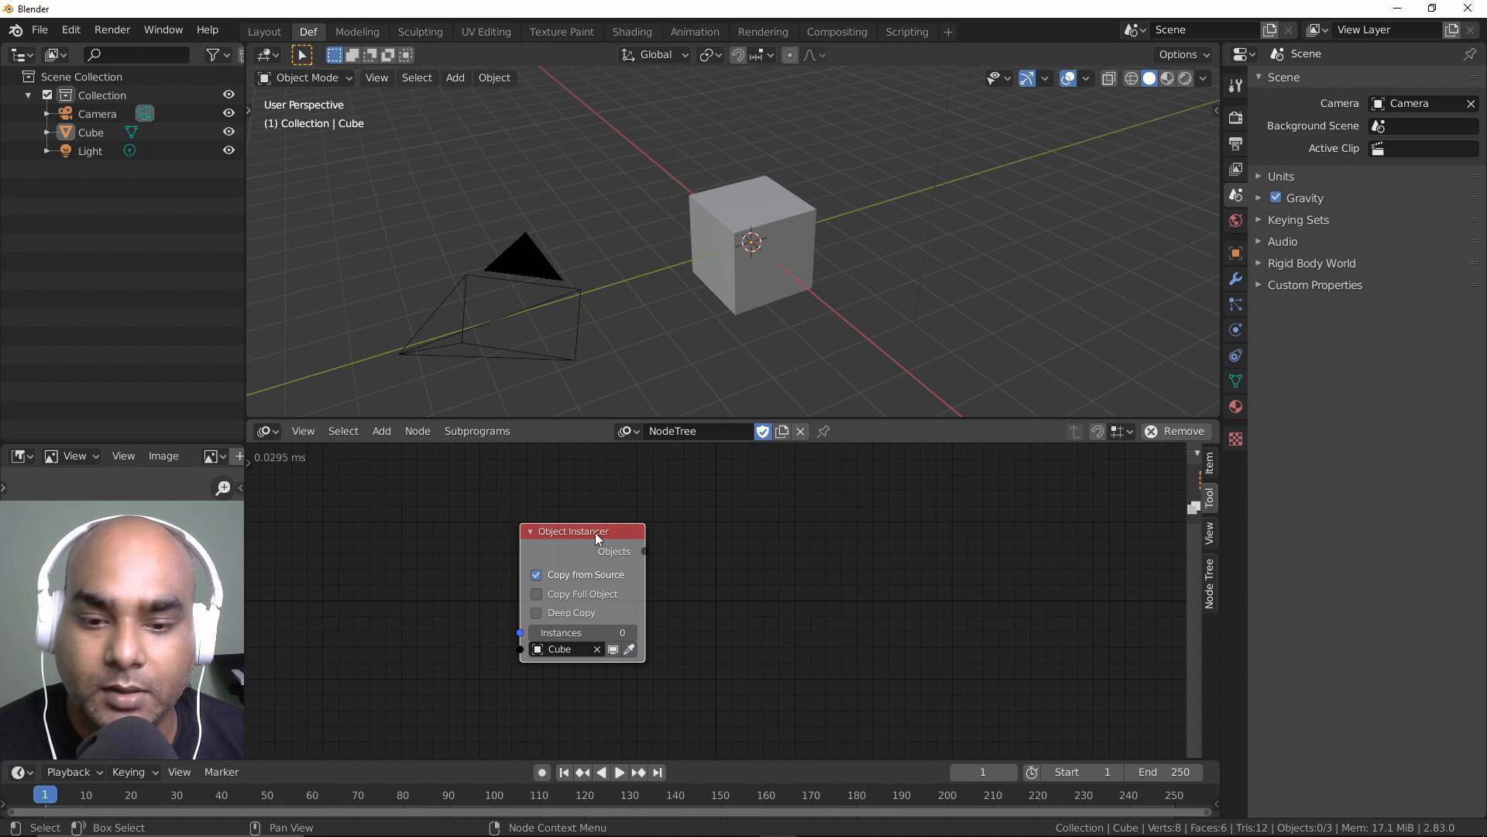
Step: Add a Distribute Matrices node beside the Object Instancer
key("ctrl+a")
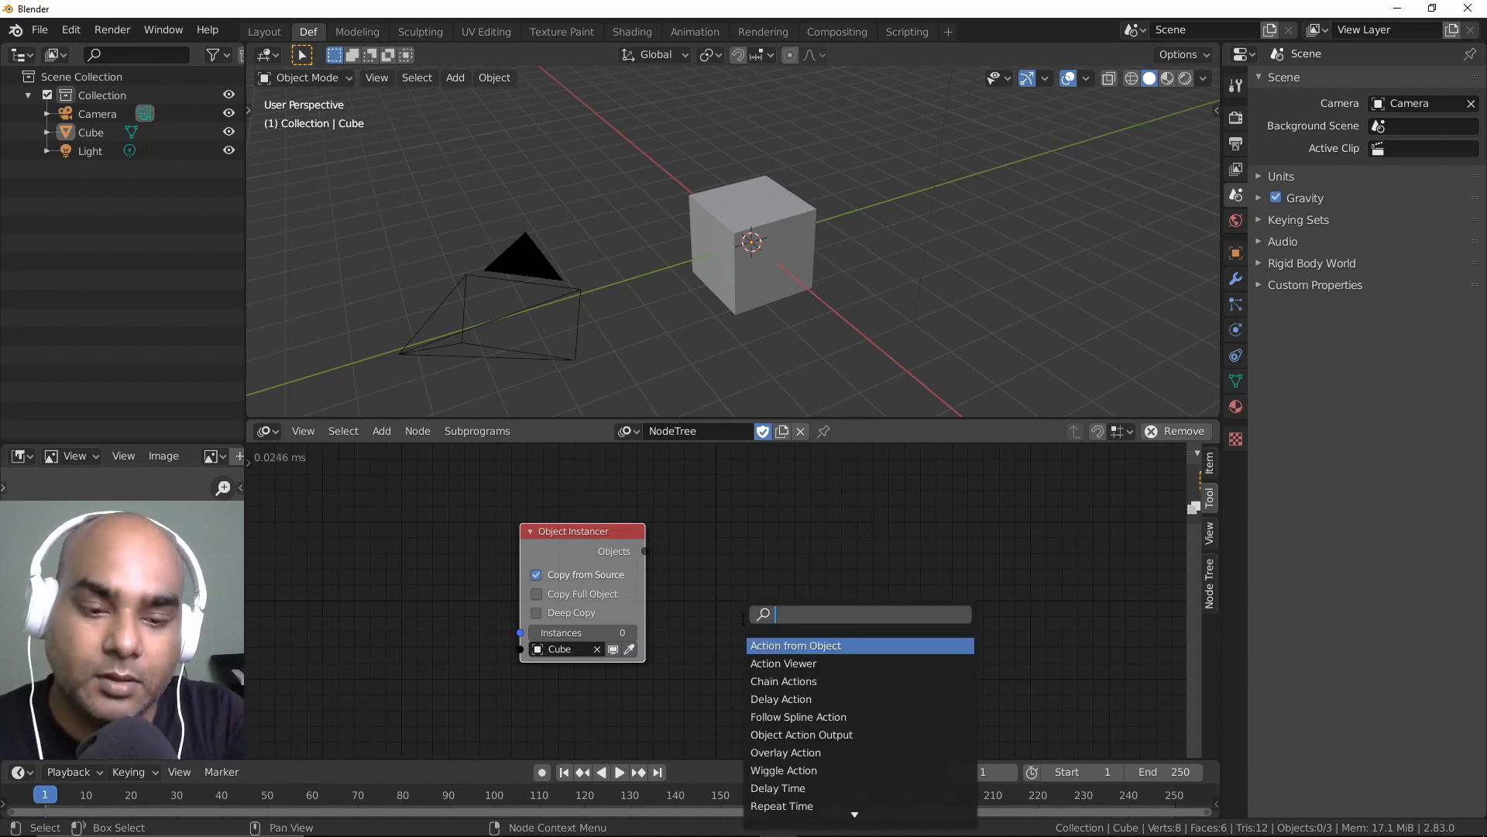
type("mato")
key("BackSpace")
key("BackSpace")
key("BackSpace")
key("BackSpace")
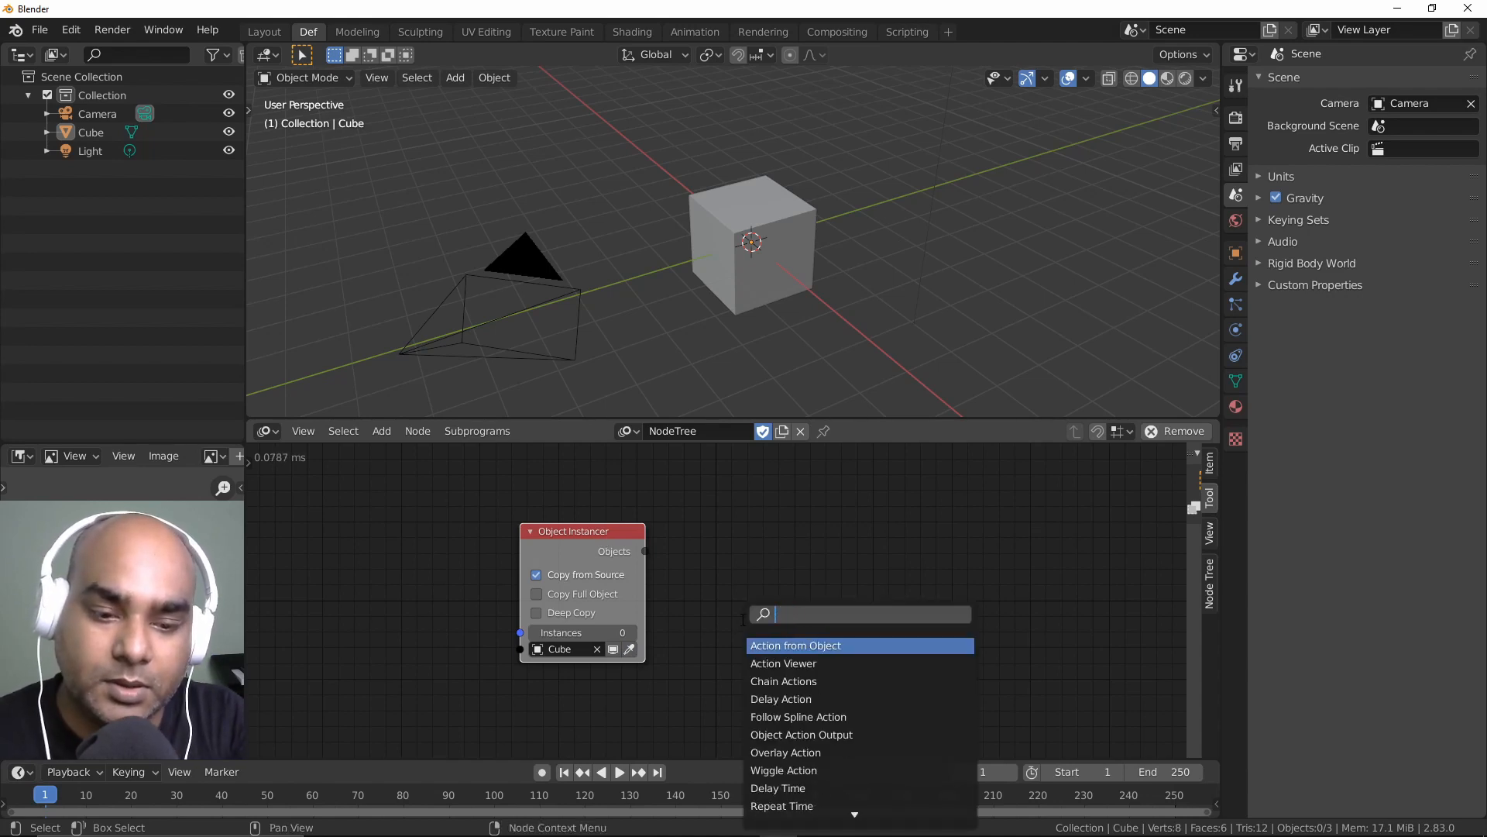
type("dist")
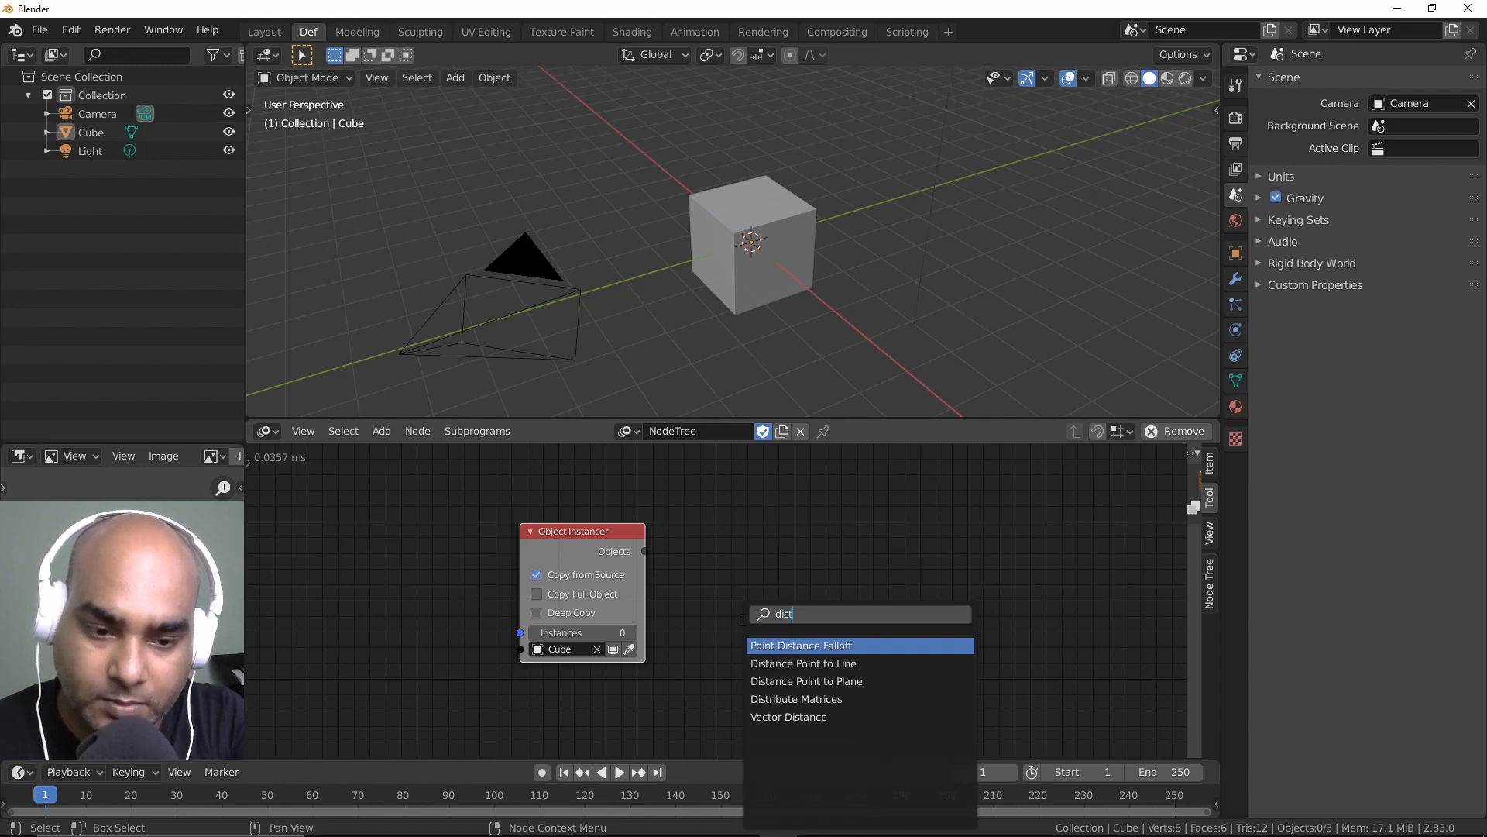
key("Up")
key("Up")
key("Return")
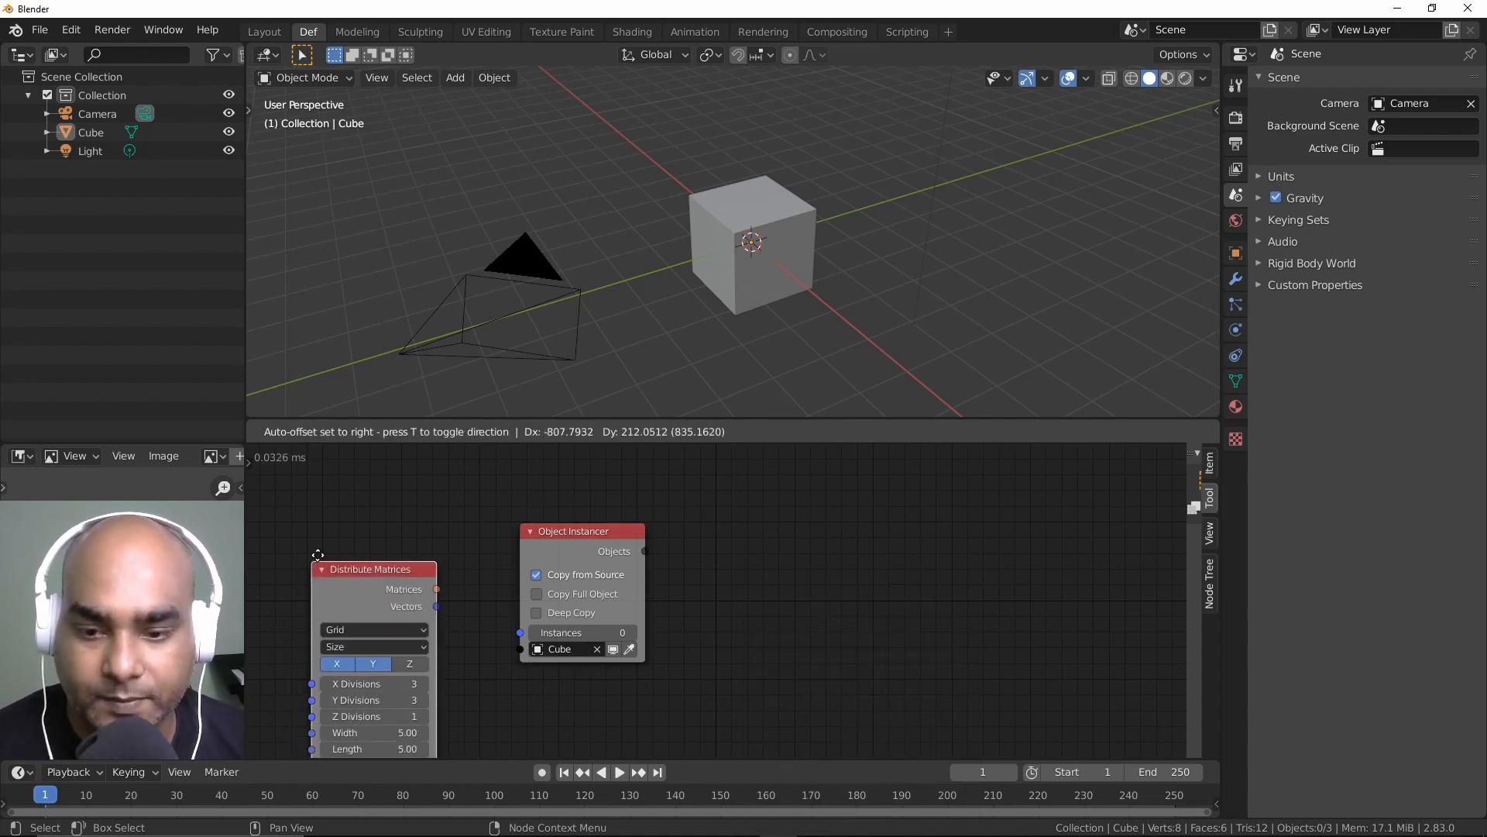
Step: Space the Object Instancer away from Distribute Matrices and feed the Matrices output into its Instances input
middle_click_drag(448, 526, 560, 499)
left_click_drag(707, 535, 894, 531)
left_click_drag(557, 543, 801, 575)
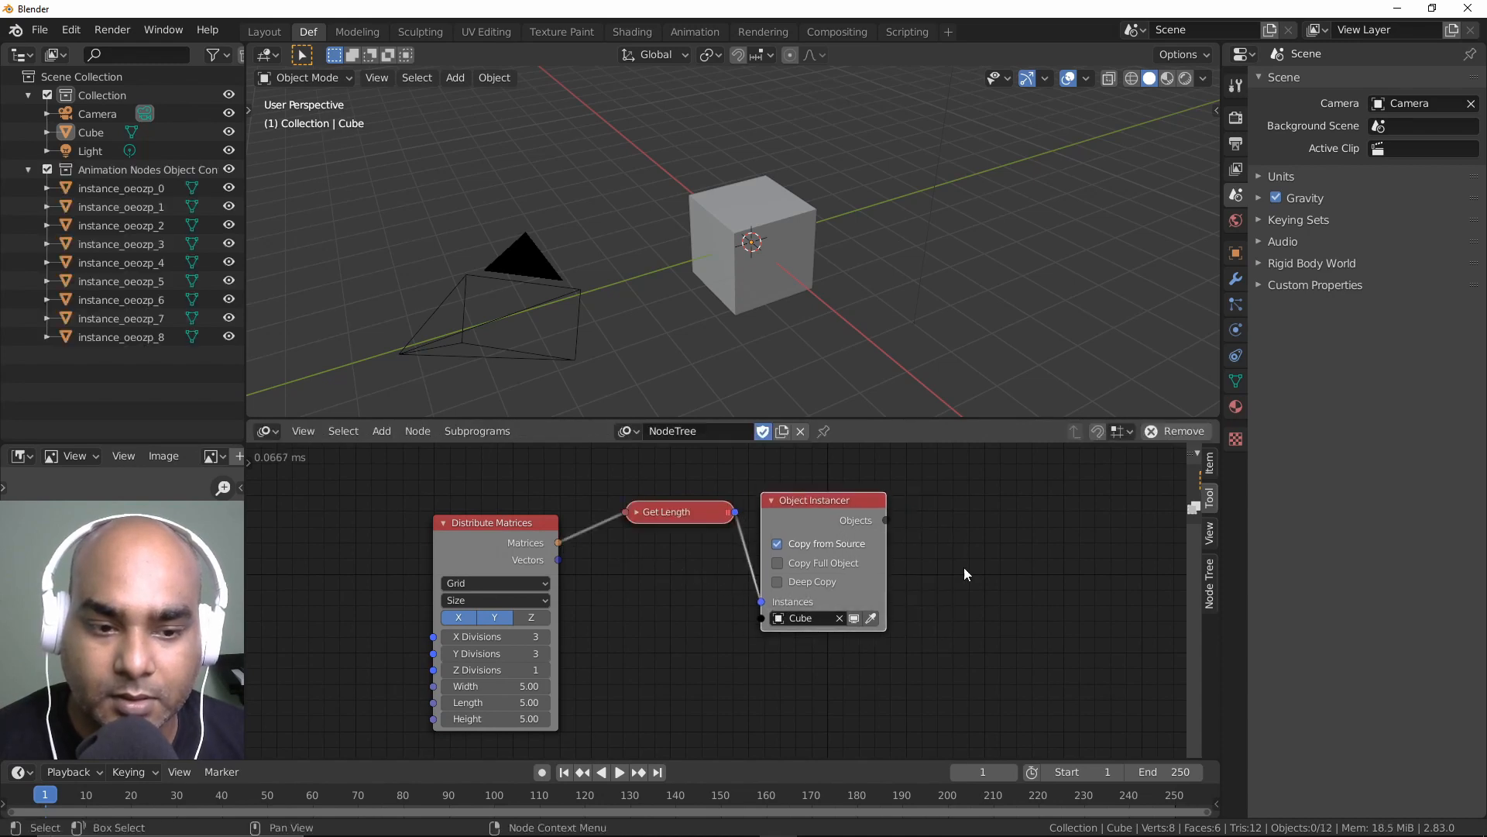
Step: Add an Object Transforms Output node beyond the Object Instancer
key("ctrl+a")
type("object ra")
key("BackSpace")
key("BackSpace")
type("t")
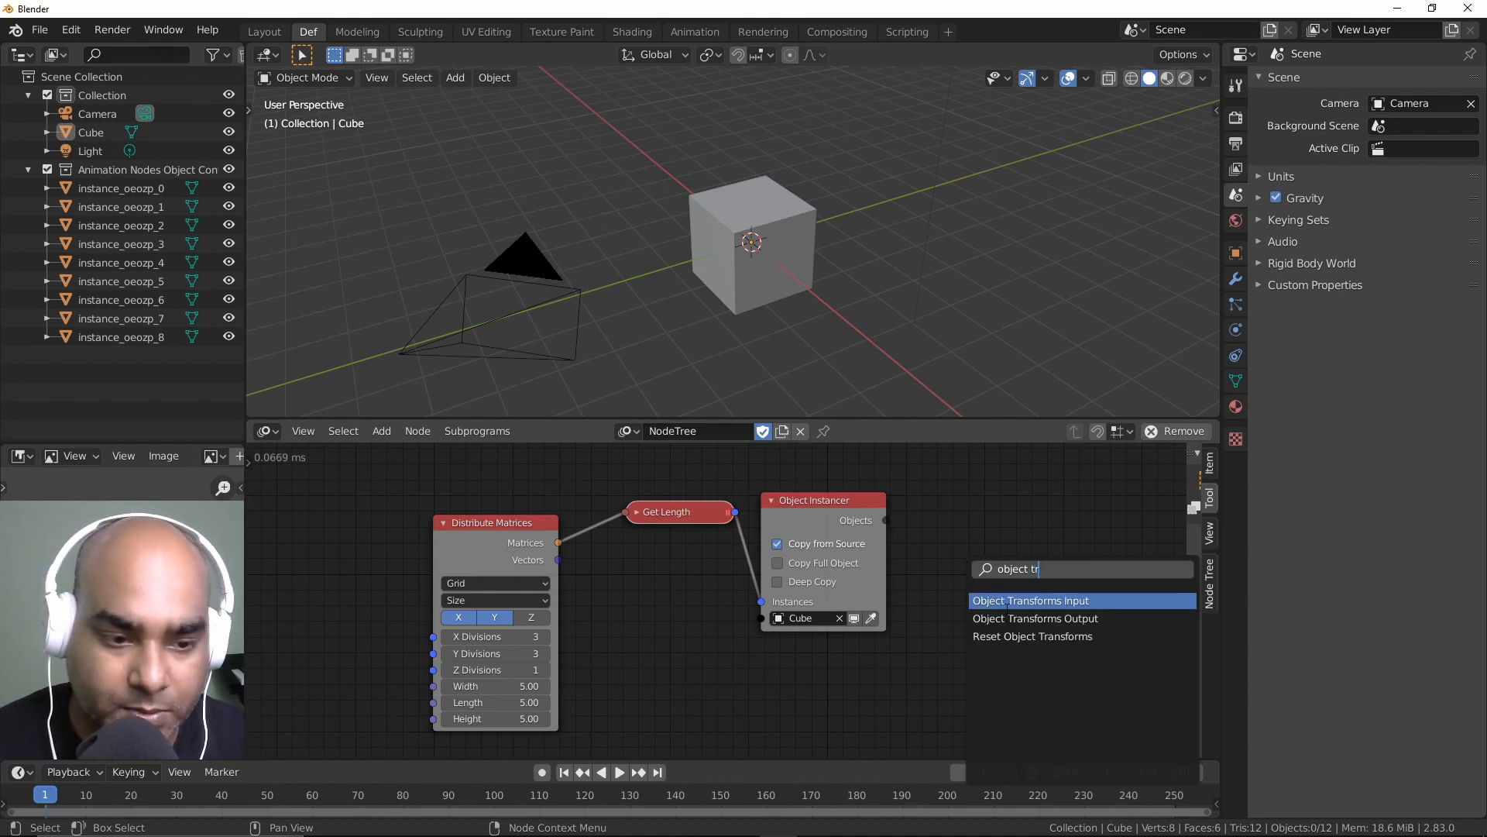
left_click(1007, 618)
left_click(955, 497)
Step: Enable X, Y and Z location on Object Transforms Output and connect the instancer's Objects and the Vectors output to its Objects and Locations inputs
left_click_drag(886, 519, 973, 612)
left_click_drag(1007, 560, 1076, 559)
left_click_drag(625, 607, 963, 629)
Step: Move the Distribute Matrices and Object Transforms Output nodes lower in the node tree
left_click_drag(549, 522, 534, 631)
middle_click_drag(635, 636, 552, 539)
left_click_drag(971, 529, 1033, 582)
mouse_move(690, 618)
middle_mouse_down()
mouse_move(721, 632)
mouse_move(685, 603)
middle_mouse_up()
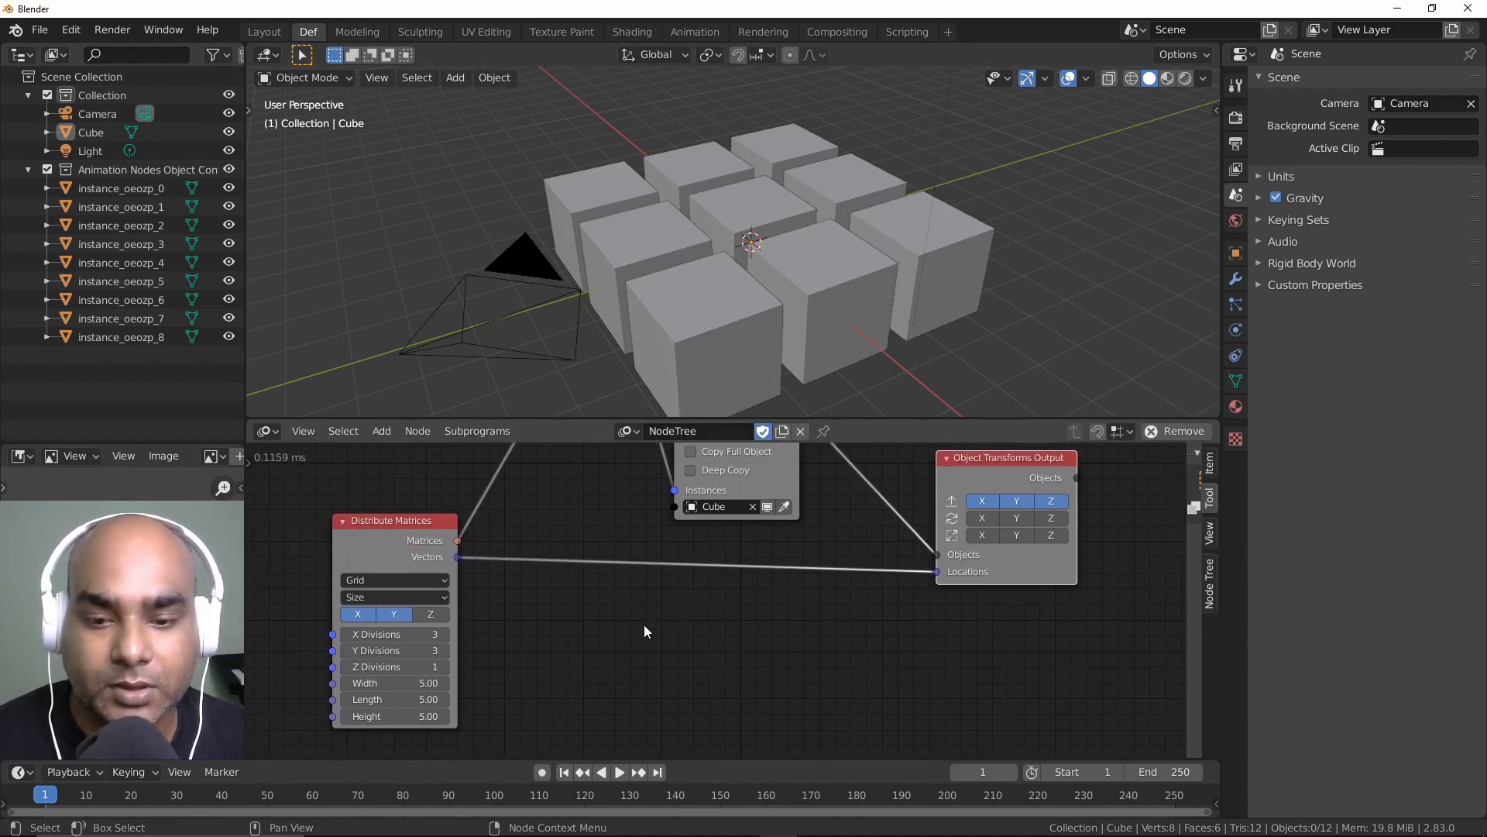
Step: Insert a reroute on the Vectors-to-Locations link, then add a separate Reroute node below it and feed it from Vectors
right_click_drag(604, 520, 638, 621, "shift")
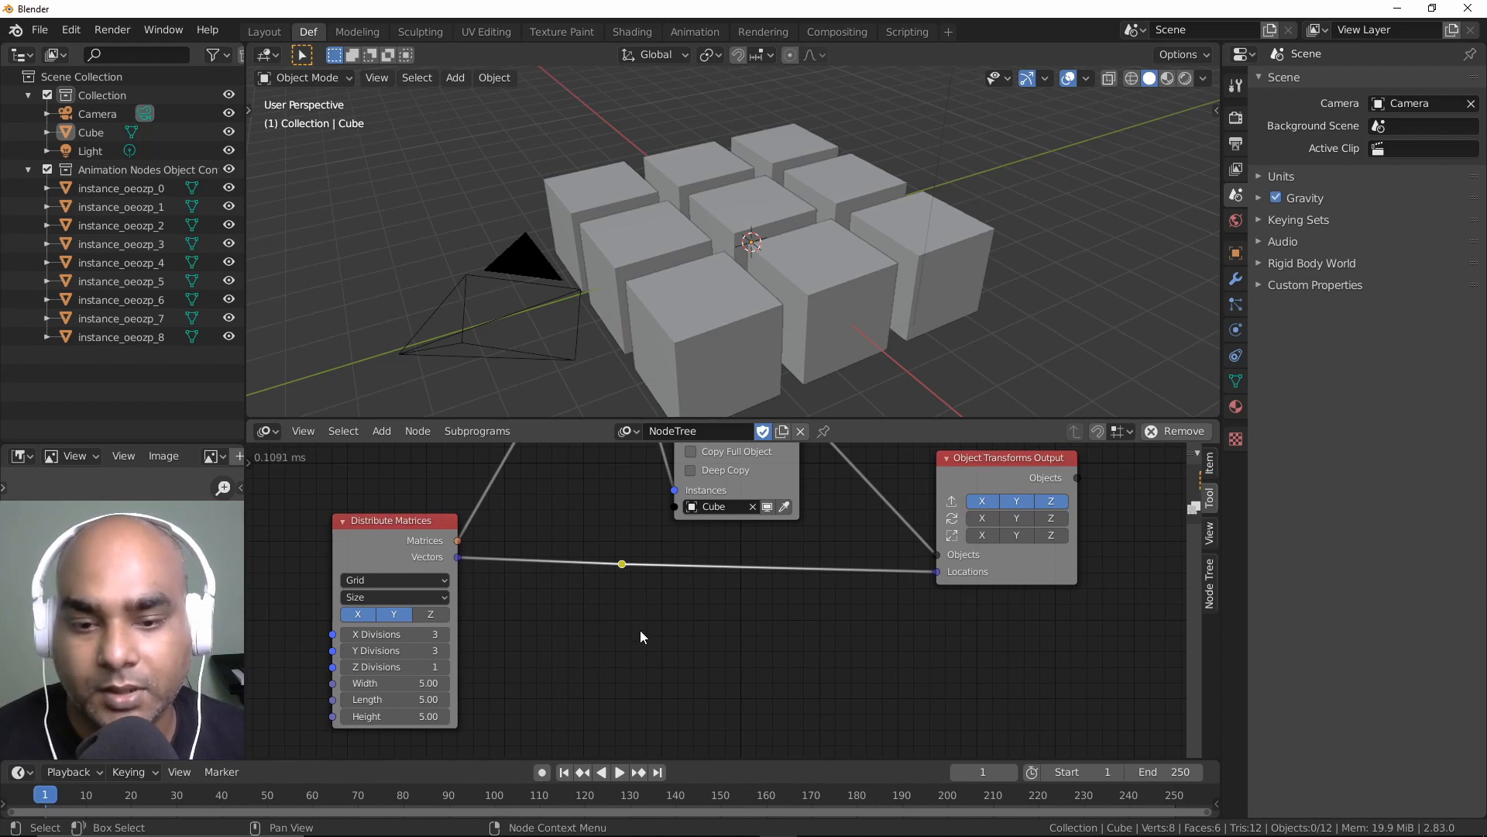
left_click(381, 431)
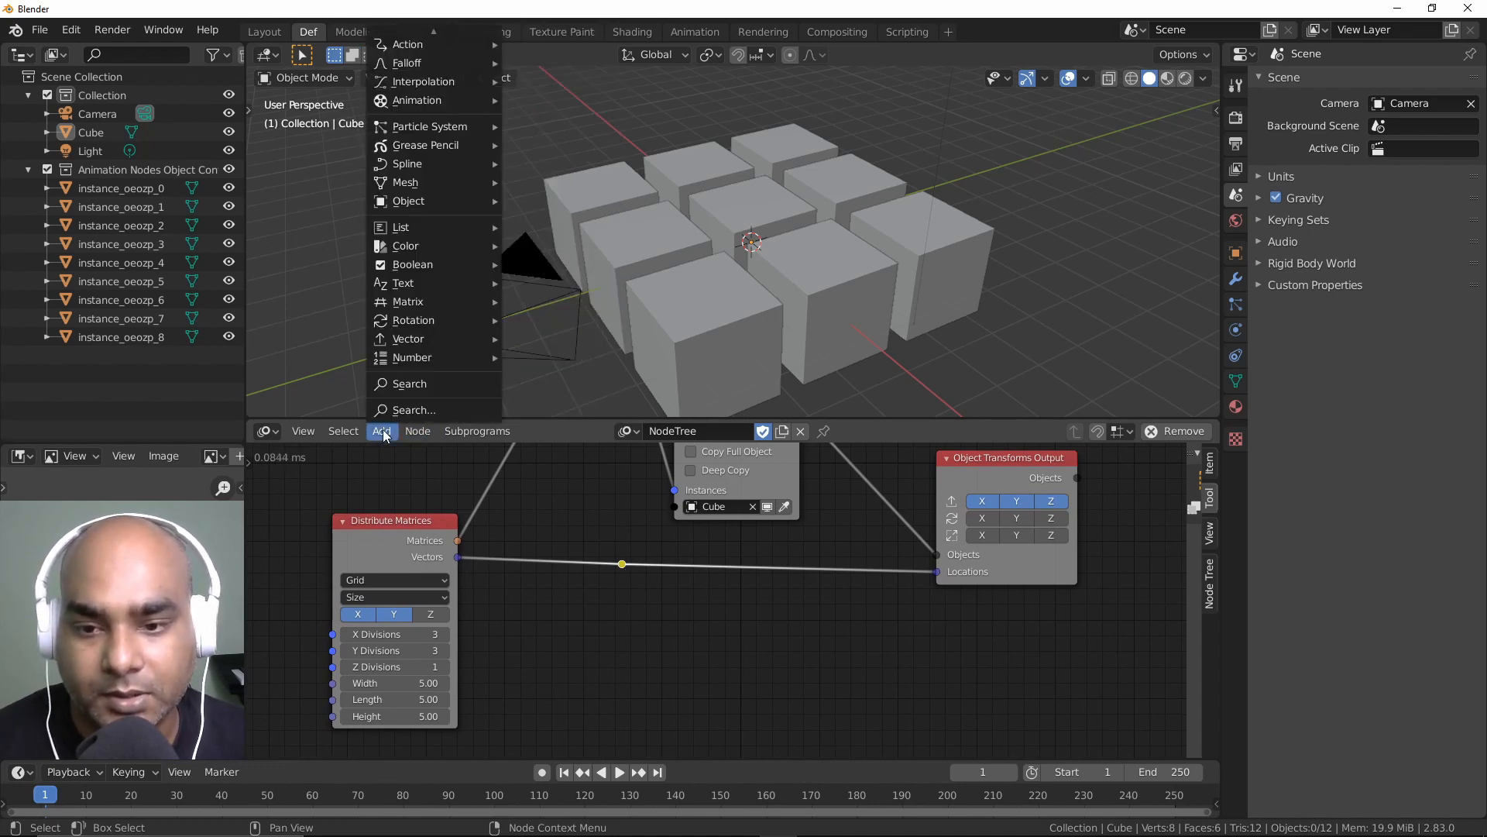
mouse_move(436, 43)
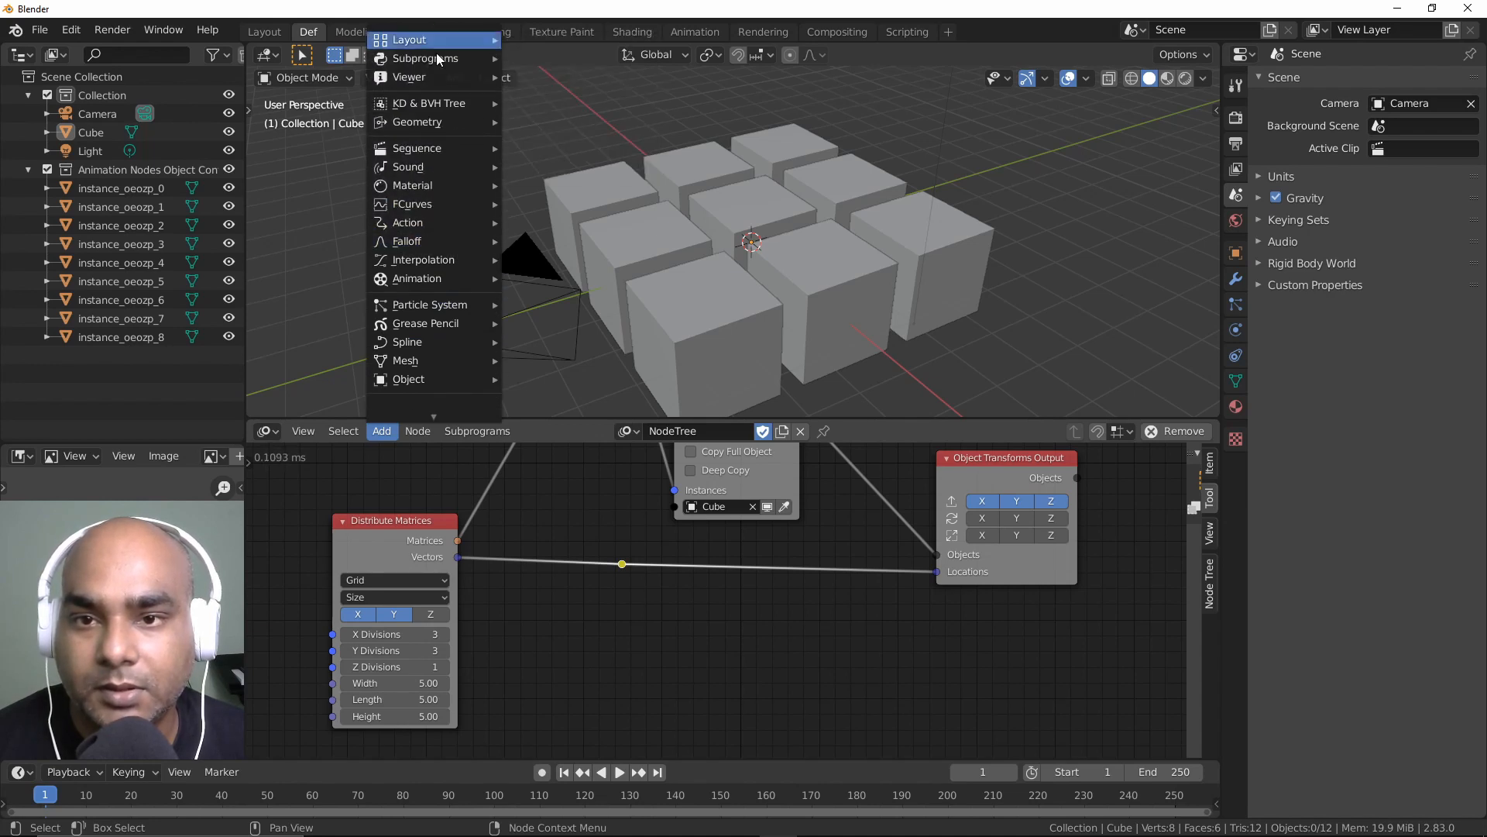
left_click(558, 60)
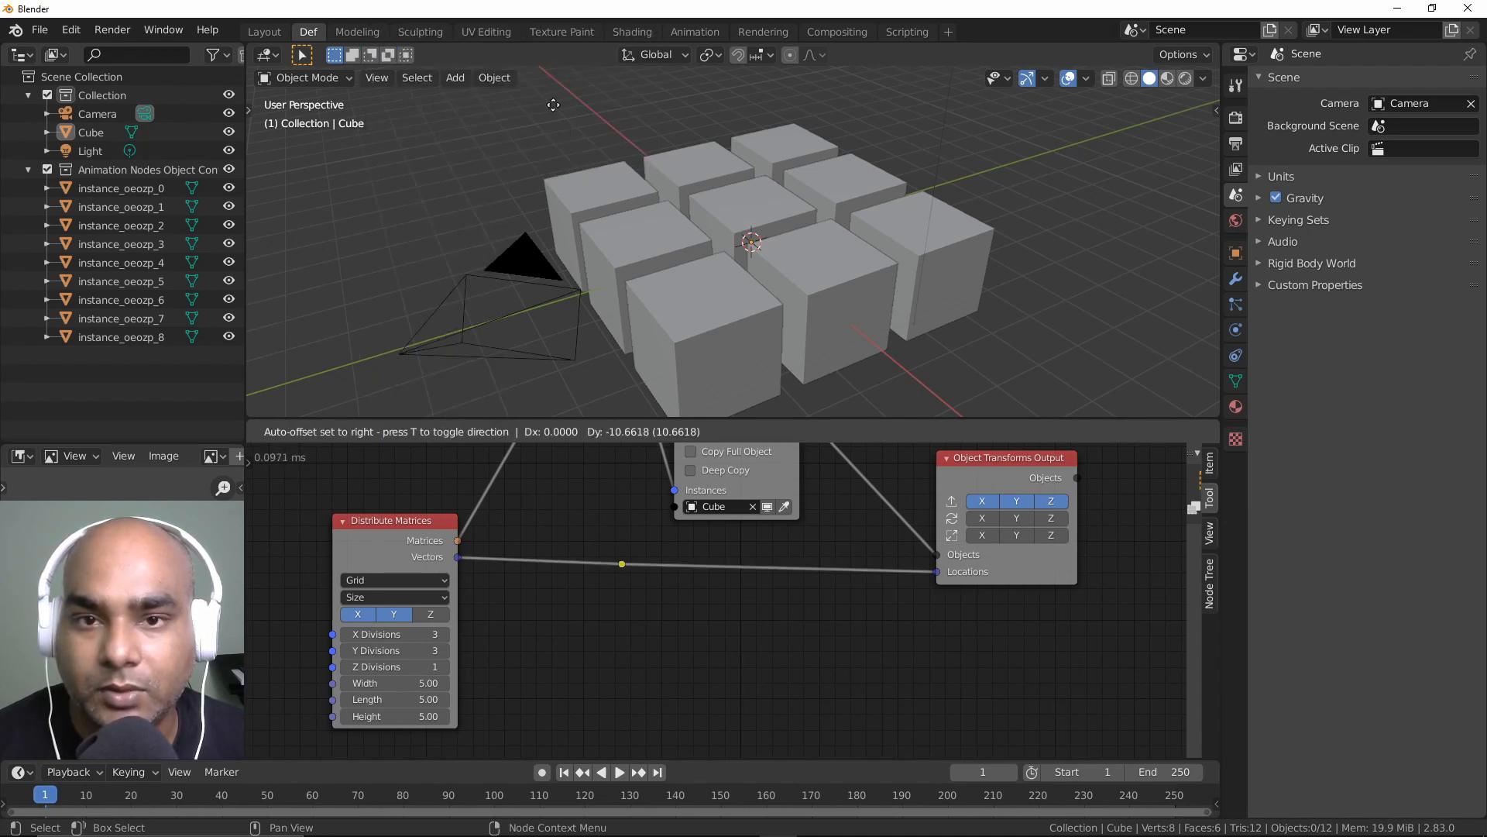
left_click(653, 639)
left_click_drag(457, 558, 652, 638)
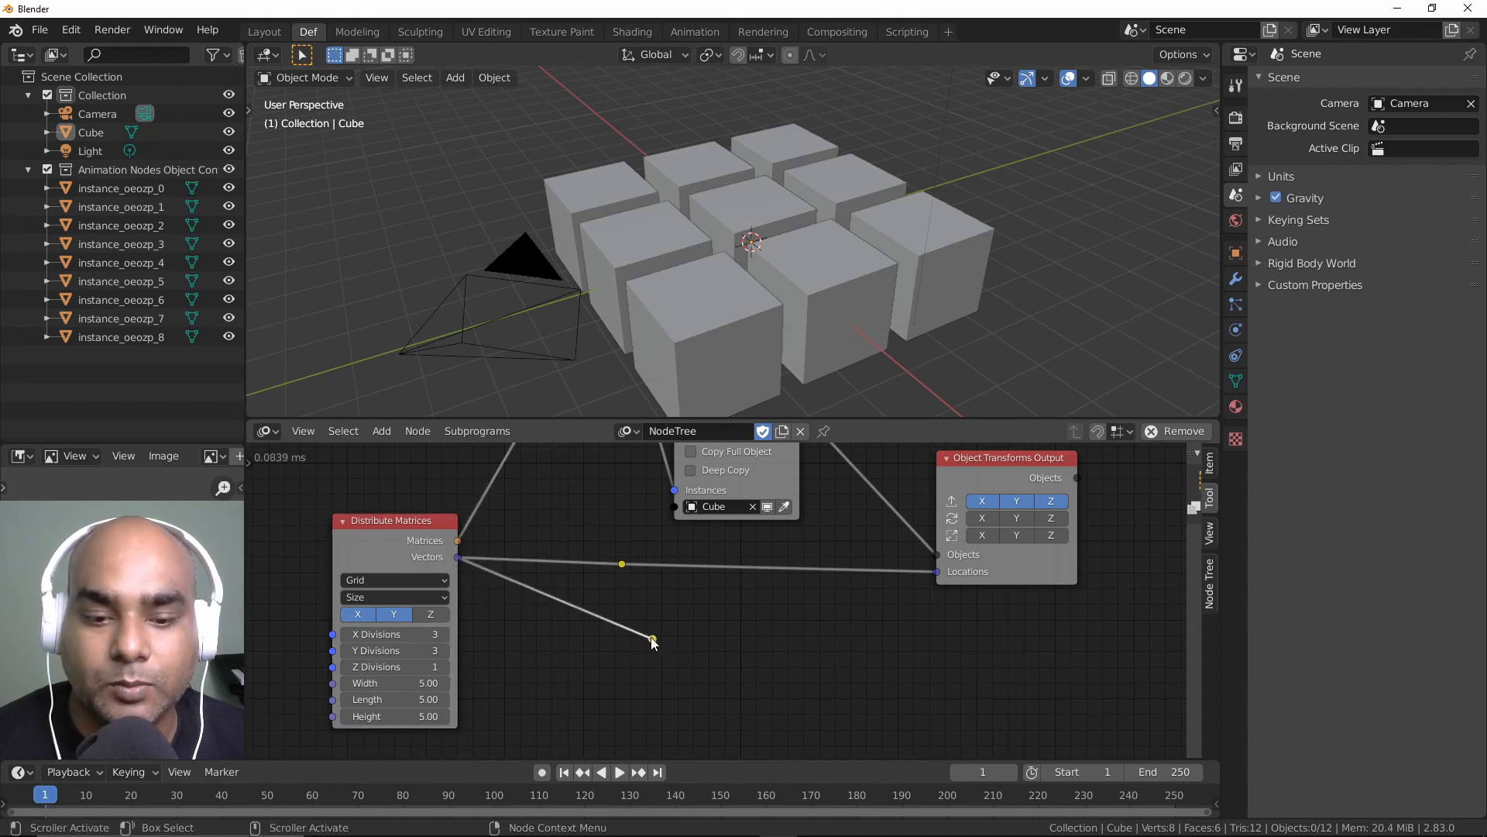
left_click_drag(652, 640, 582, 624)
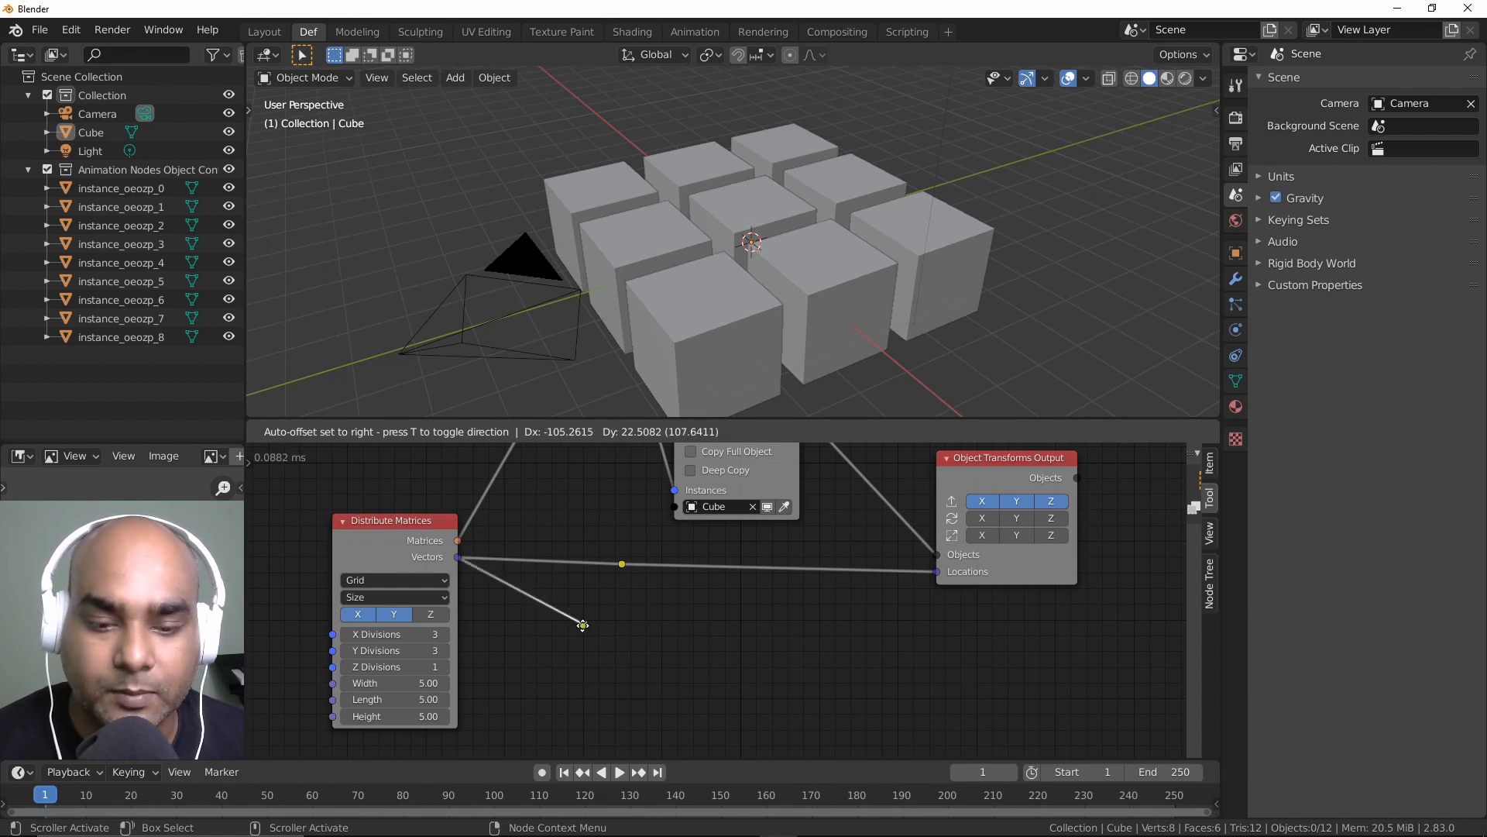
Step: Start the Shortcut VUr input display in the 3D viewport
left_click(1214, 117)
left_click(1211, 236)
left_click(1116, 133)
left_click(1019, 156)
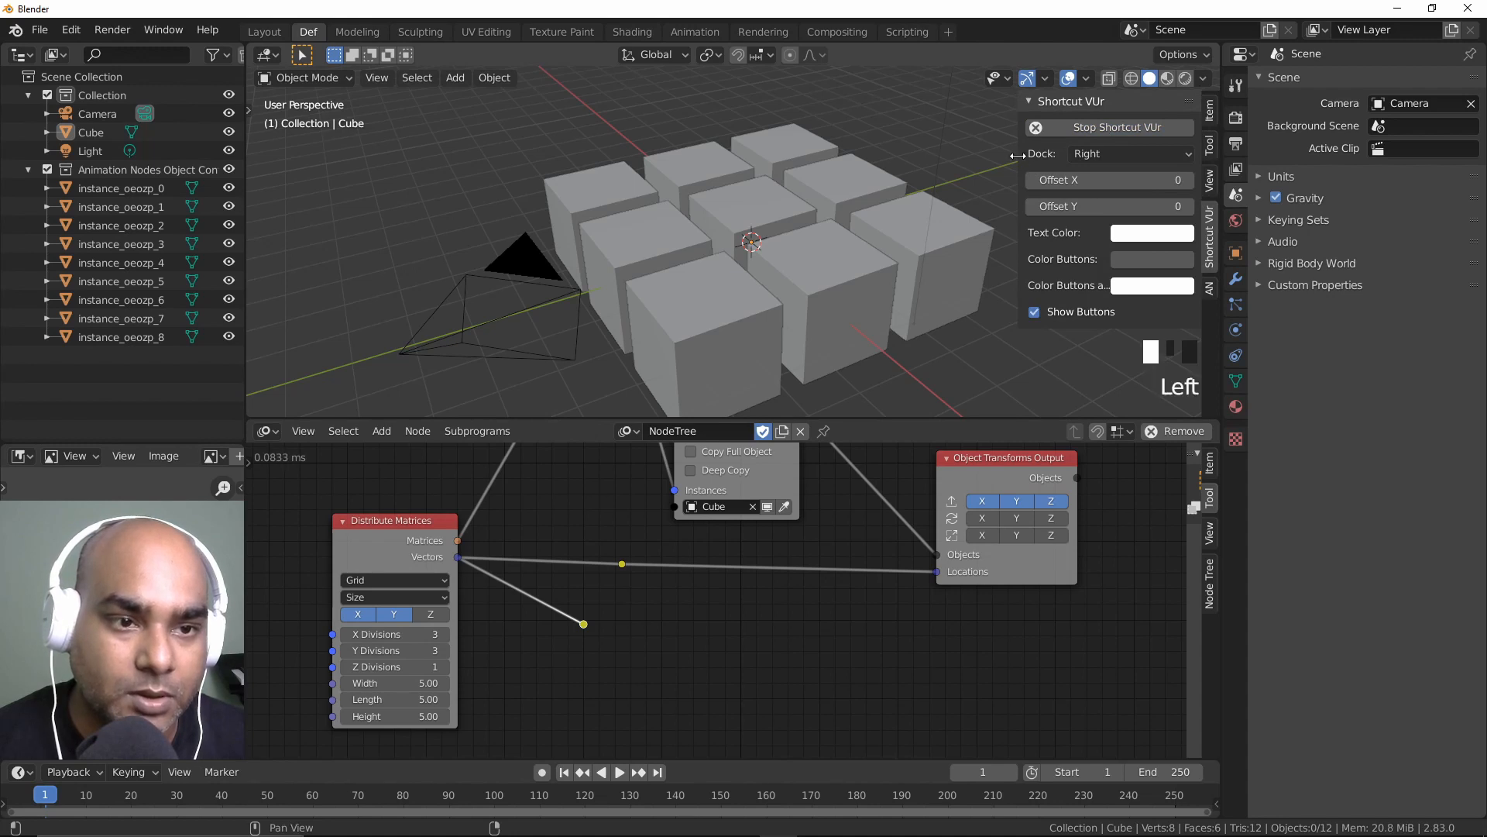
Step: Move the separate reroute to below the Distribute Matrices node
key("g")
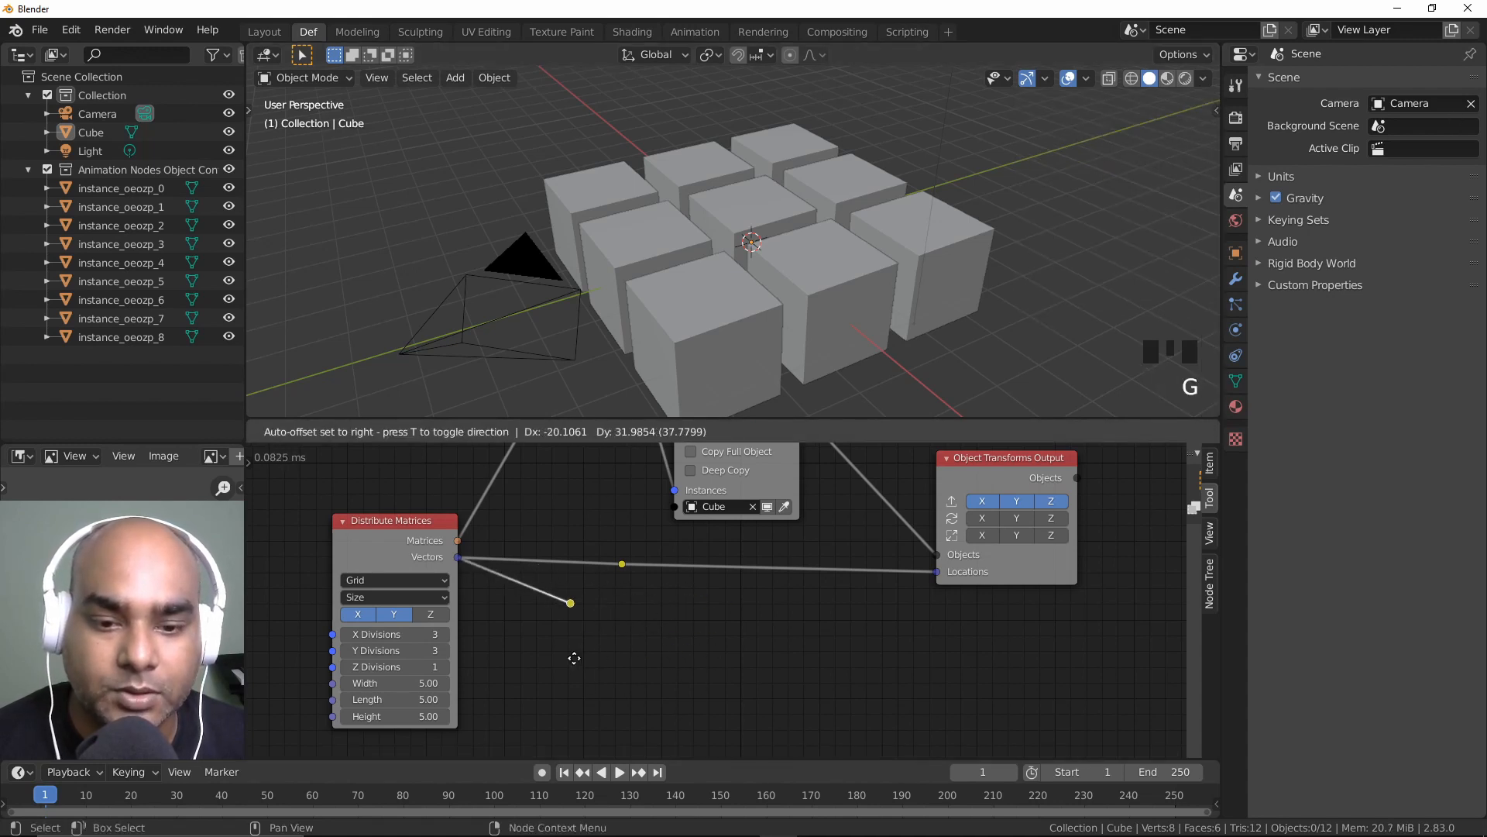
left_click(574, 658)
key("g")
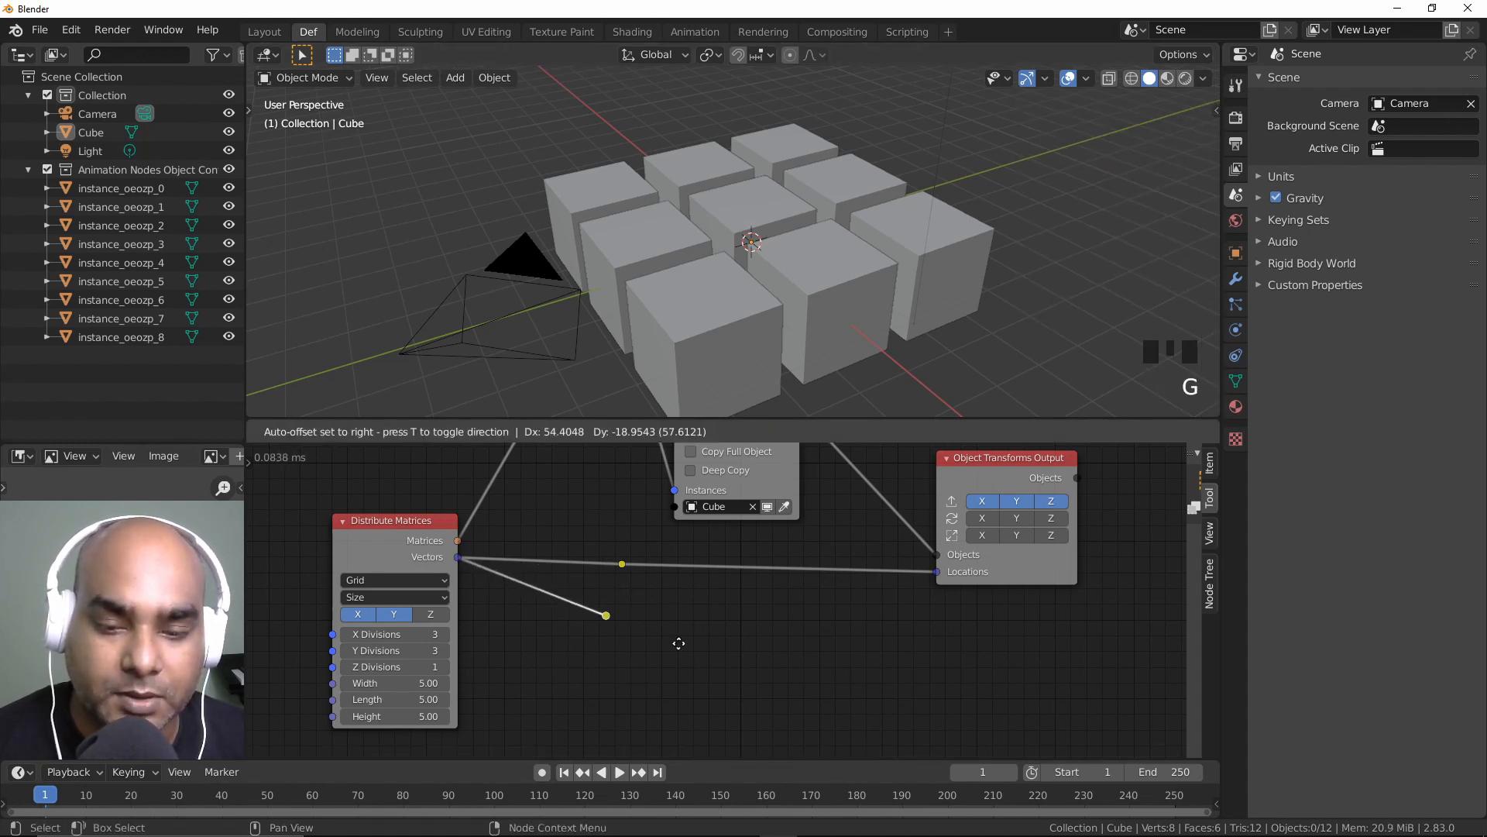
left_click(734, 672)
middle_click_drag(692, 664, 692, 546)
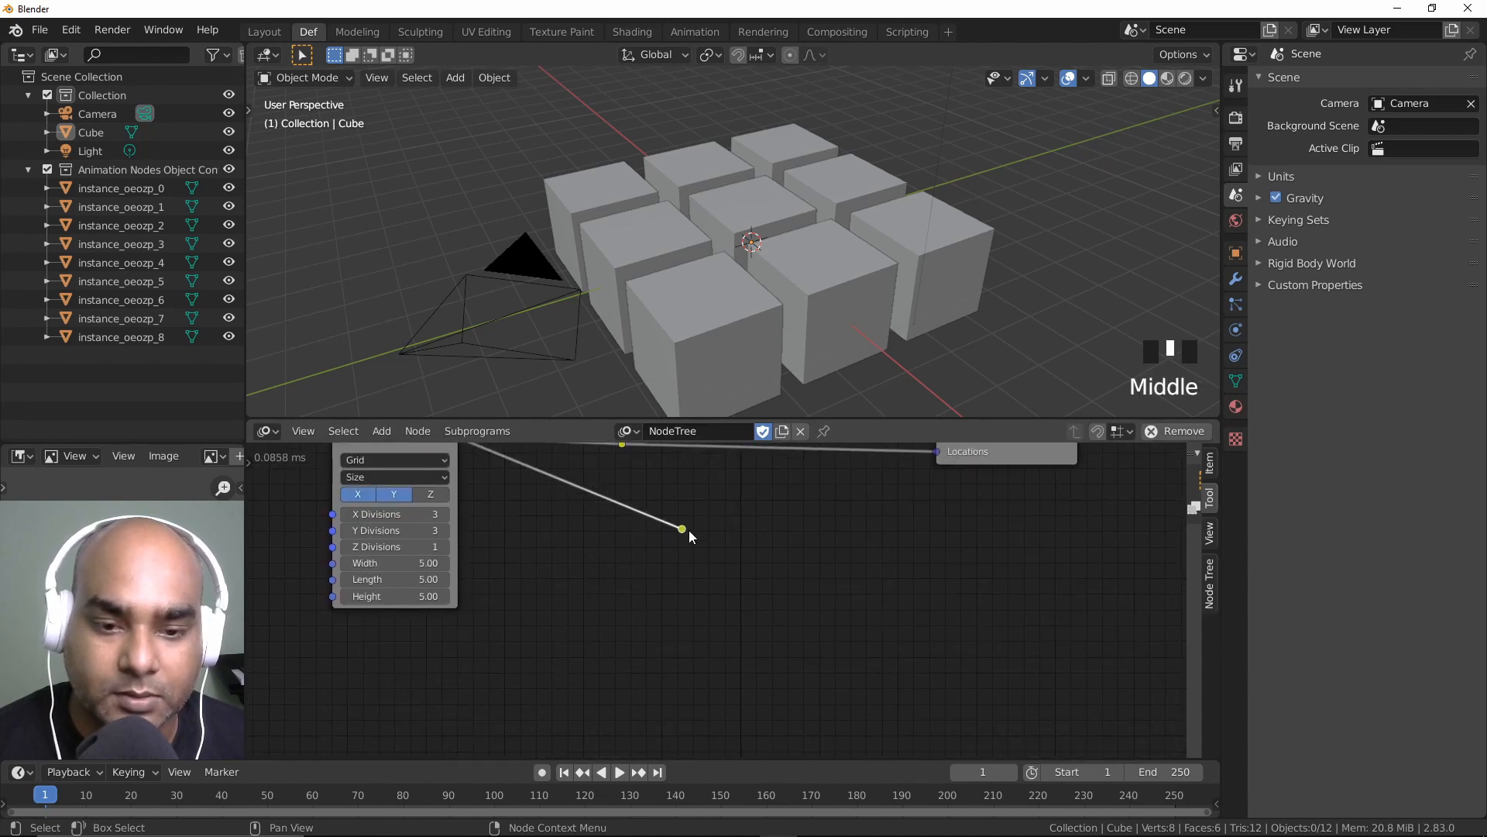
key("g")
left_click(502, 705)
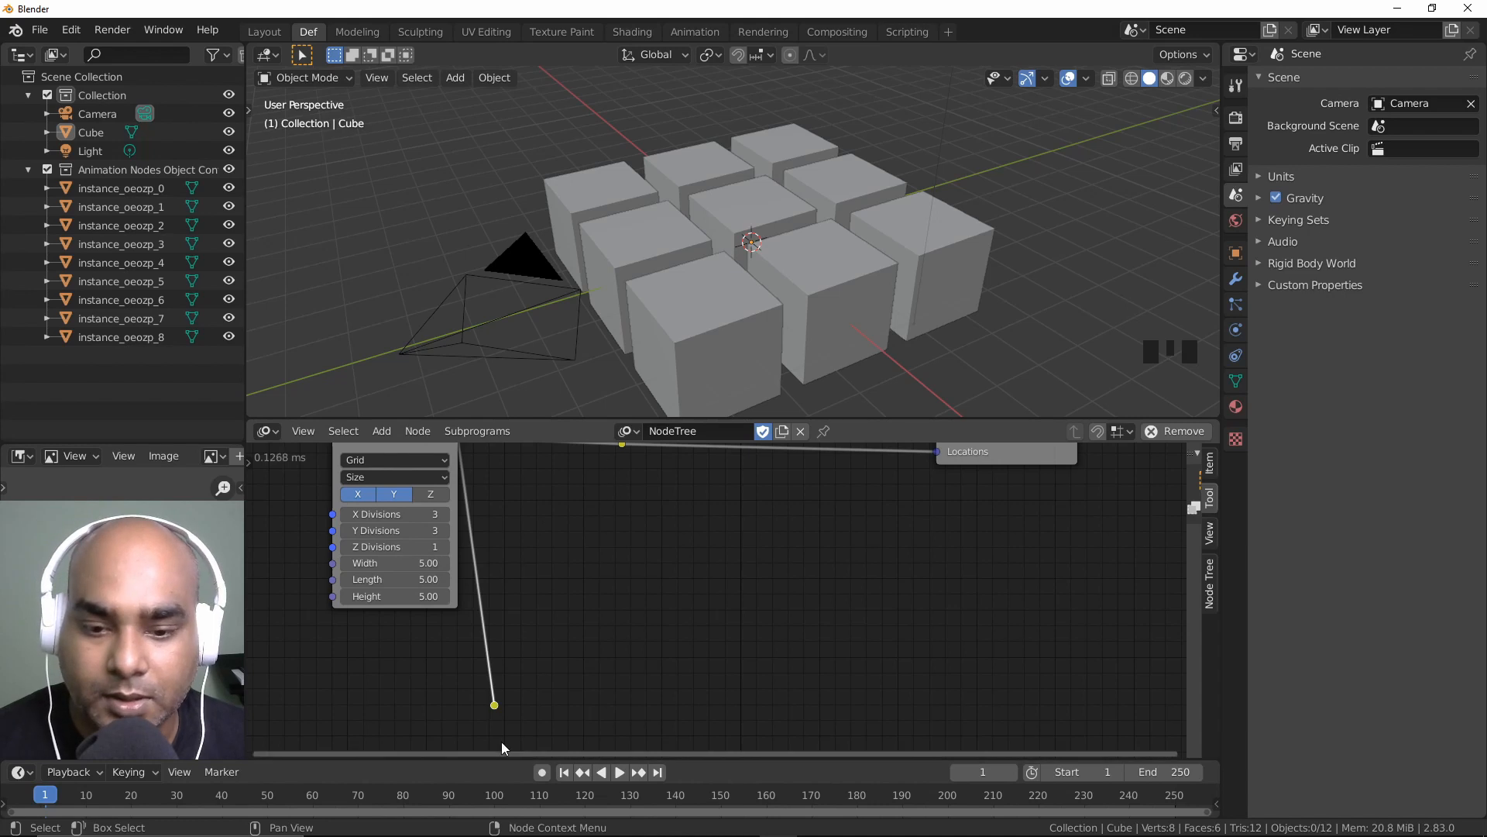
Step: Duplicate the lower reroute three times, placing the copies as corners of a stepped path
key("shift+g")
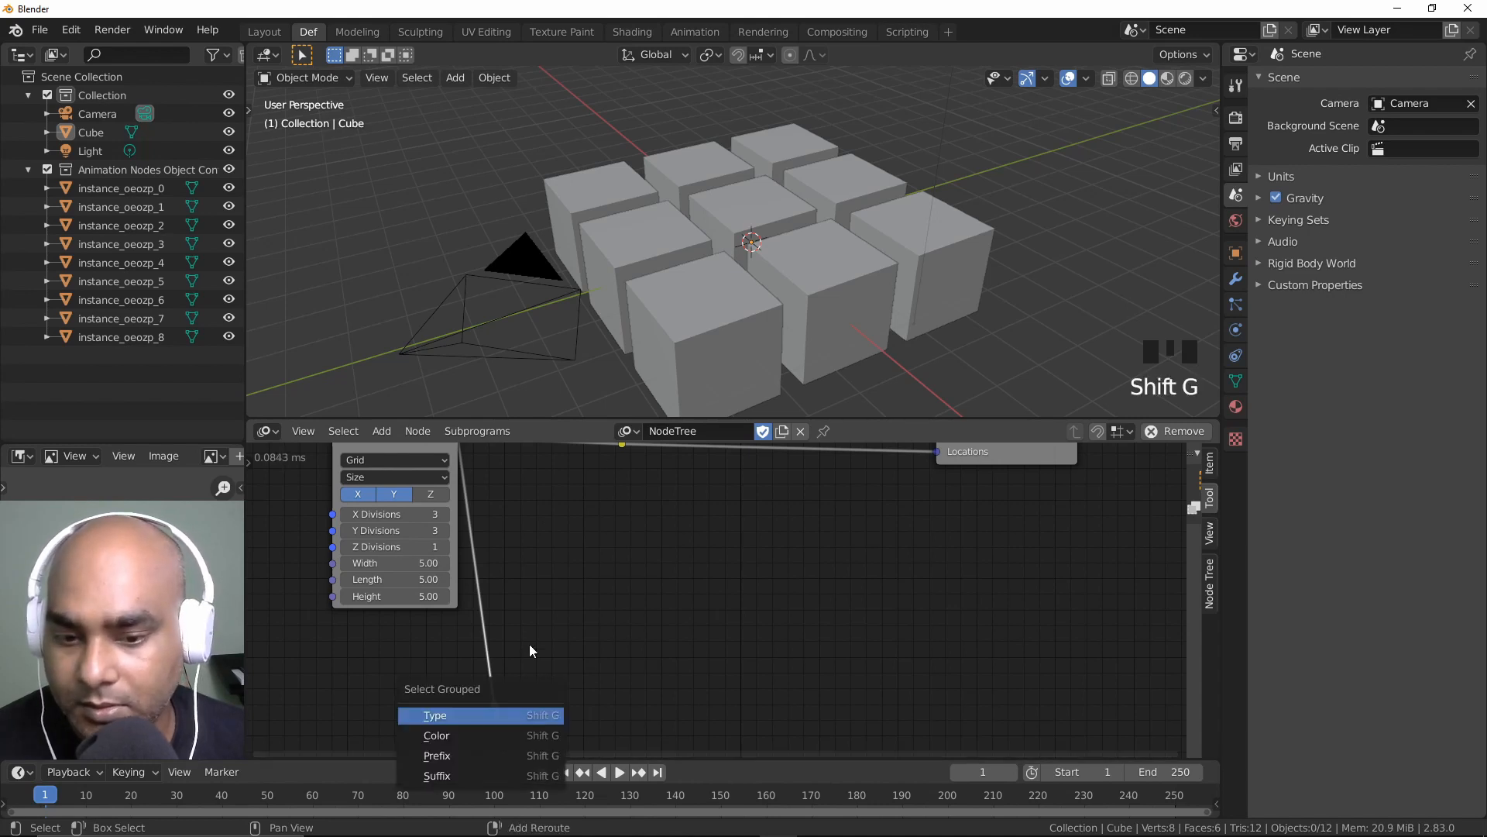
left_click(496, 706)
key("shift+d")
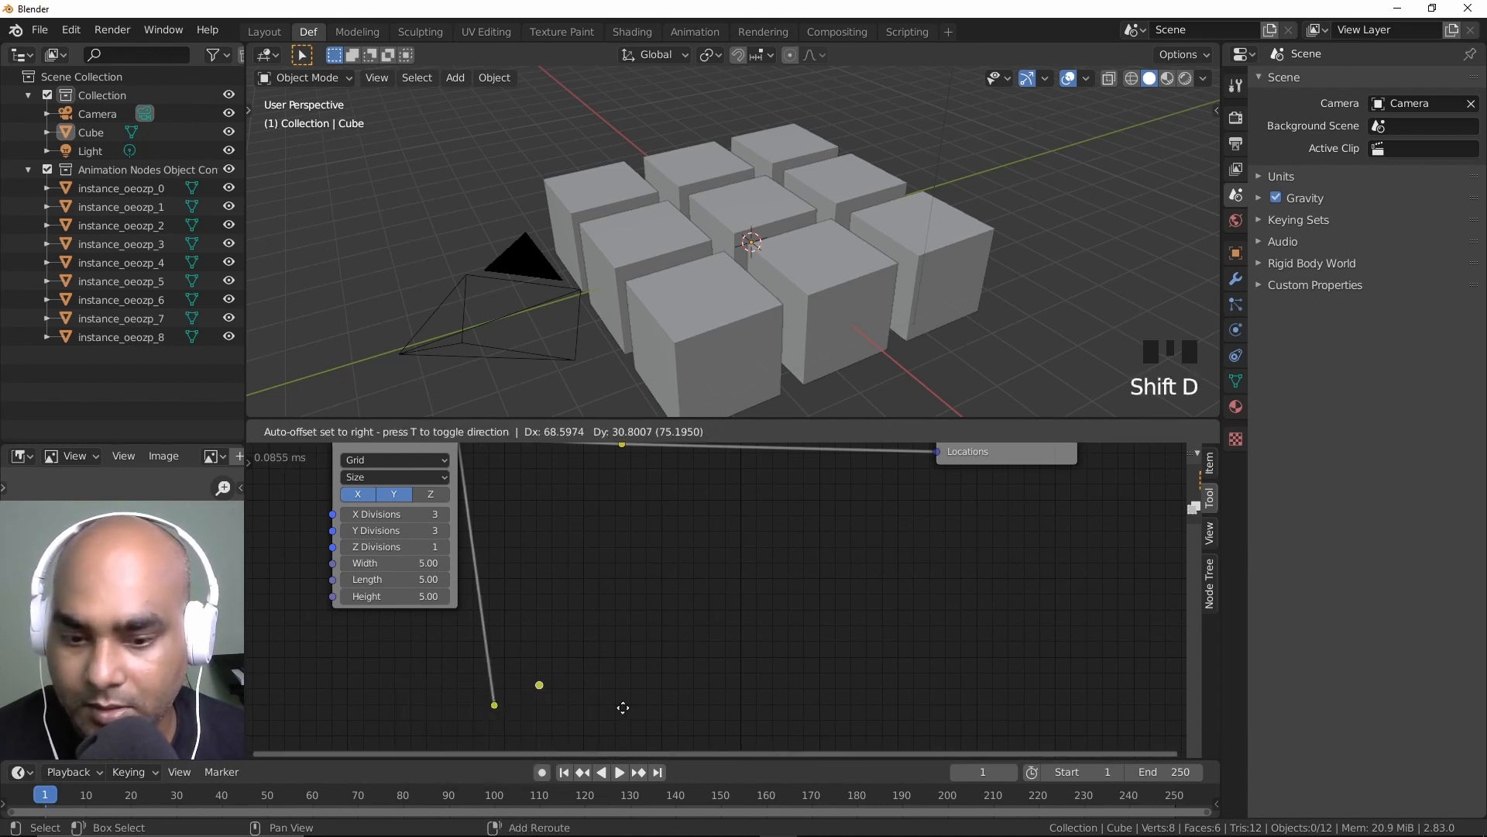
left_click(778, 733)
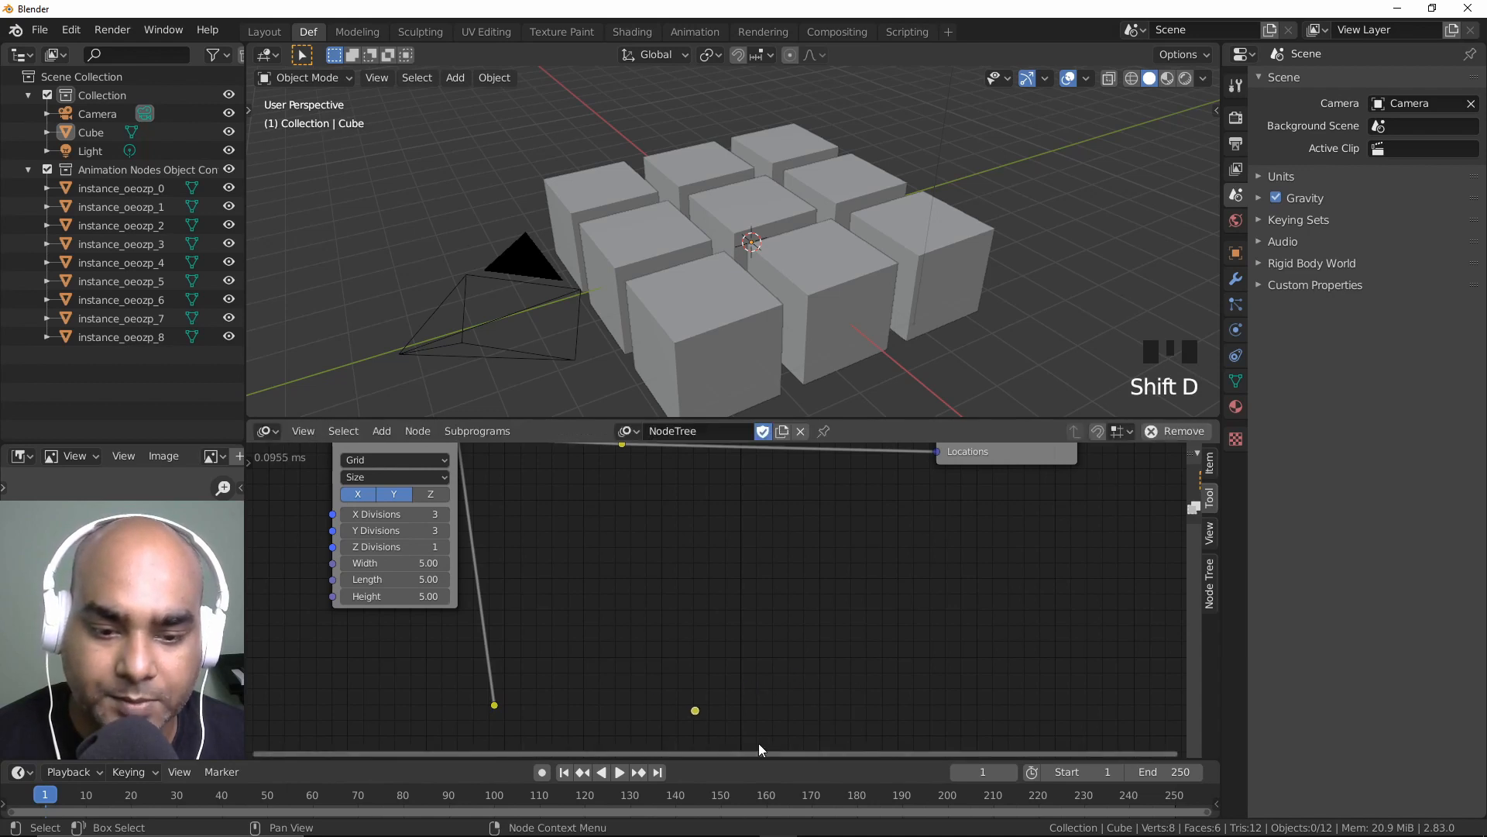
key("shift+d")
left_click(761, 596)
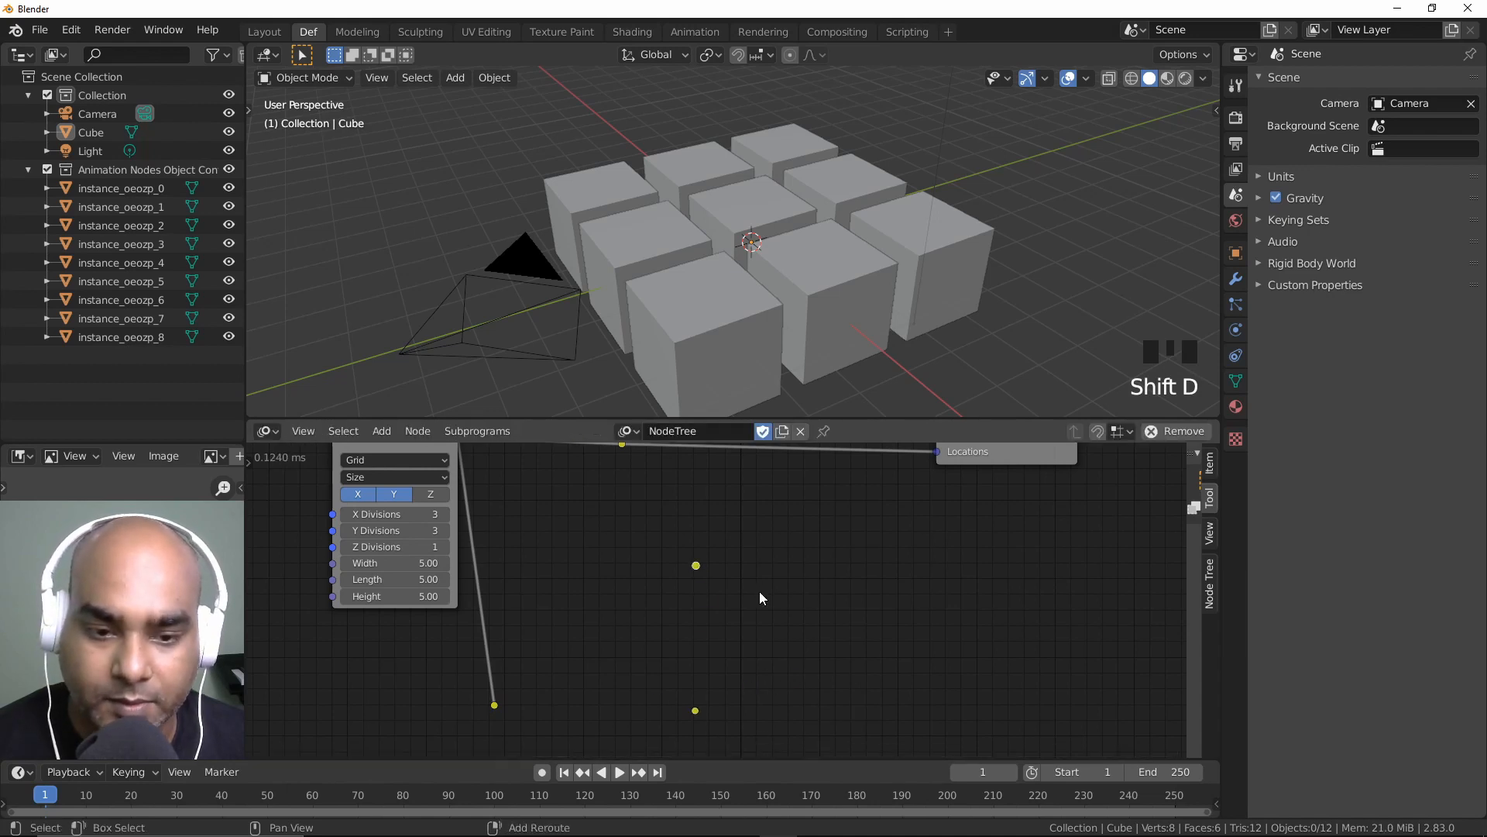
key("shift+d")
left_click(1047, 592)
Step: Connect the four lower reroutes in sequence to form a stepped link
left_click_drag(494, 707, 695, 710)
left_click_drag(695, 711, 694, 596)
left_click_drag(696, 566, 981, 561)
left_click_drag(697, 566, 675, 550)
left_click(700, 566)
left_click(778, 640)
middle_click_drag(617, 530, 558, 525)
left_click(799, 665)
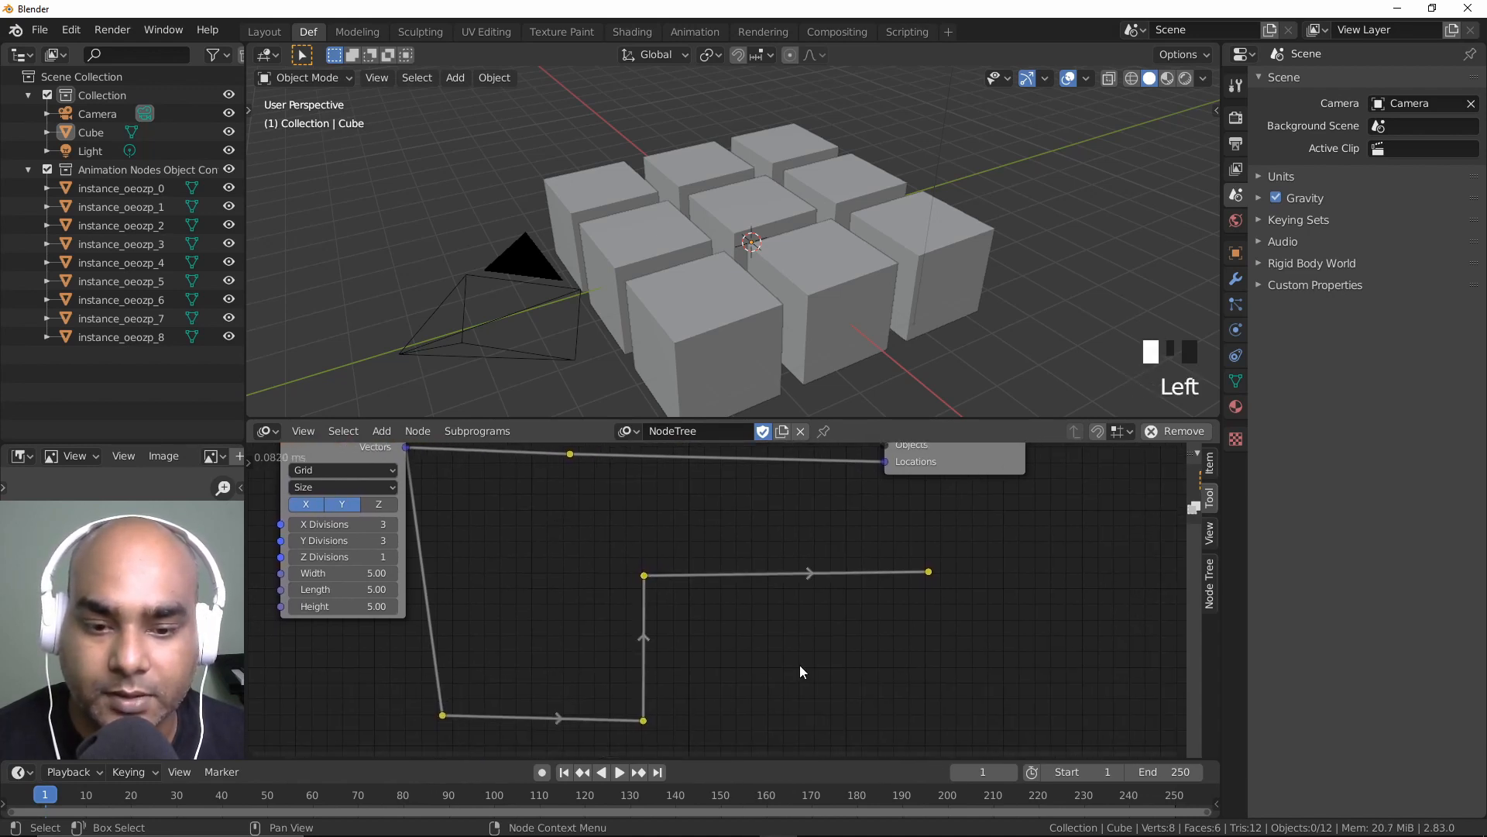
Step: Add a Compose Matrix node near the end of the reroute chain
key("ctrl+a")
type("compo")
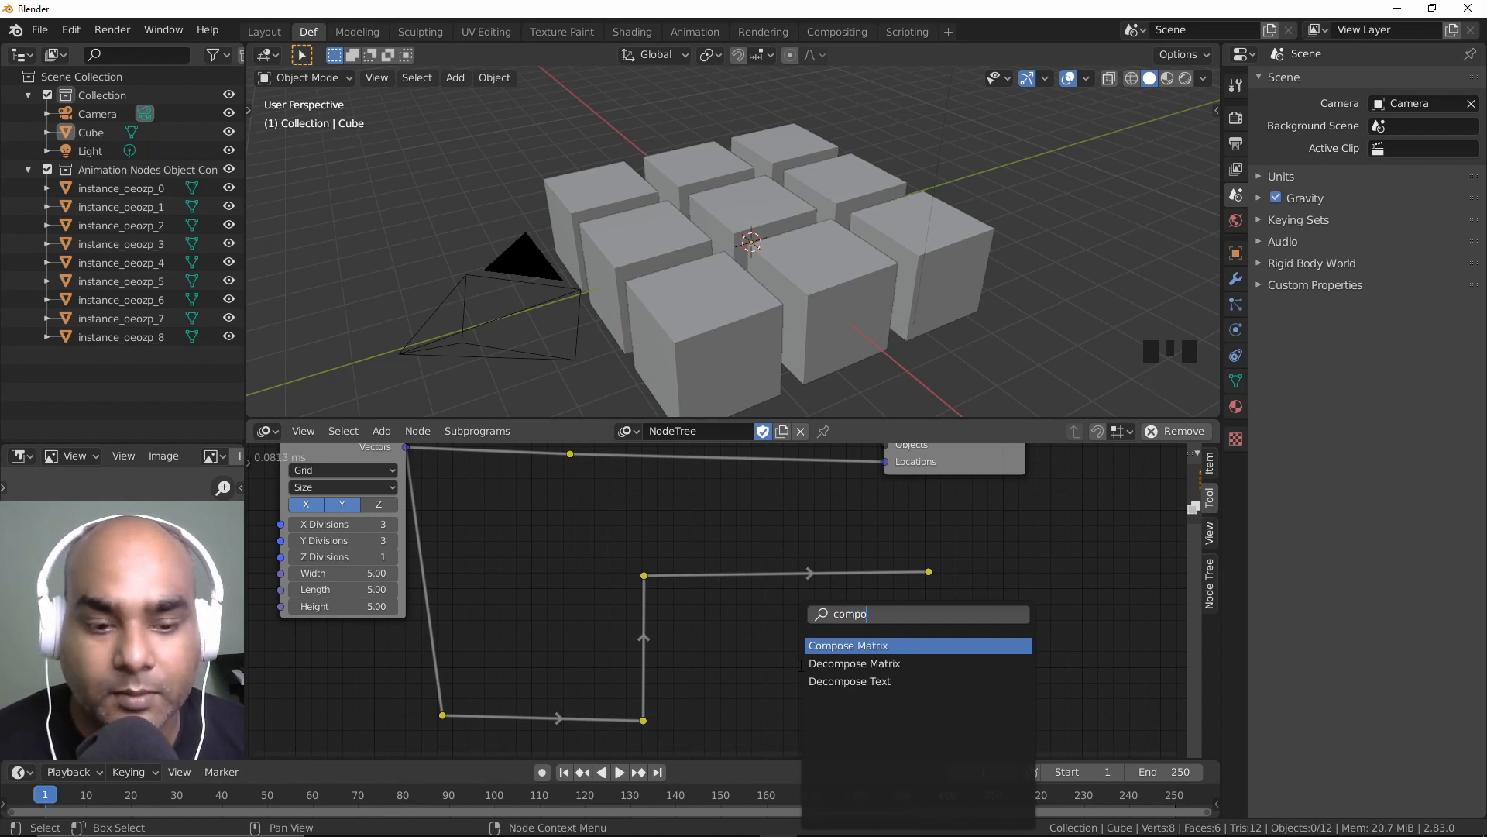
key("Return")
left_click(801, 665)
Step: Feed the last reroute into Compose Matrix's Translations input and place the node below that reroute
left_click_drag(645, 575, 807, 703)
middle_click_drag(724, 706, 702, 629)
left_click_drag(839, 575, 924, 596)
left_click_drag(894, 506, 857, 635)
left_click_drag(897, 577, 931, 582)
scroll(854, 617, "down", 6)
middle_click_drag(854, 617, 833, 557)
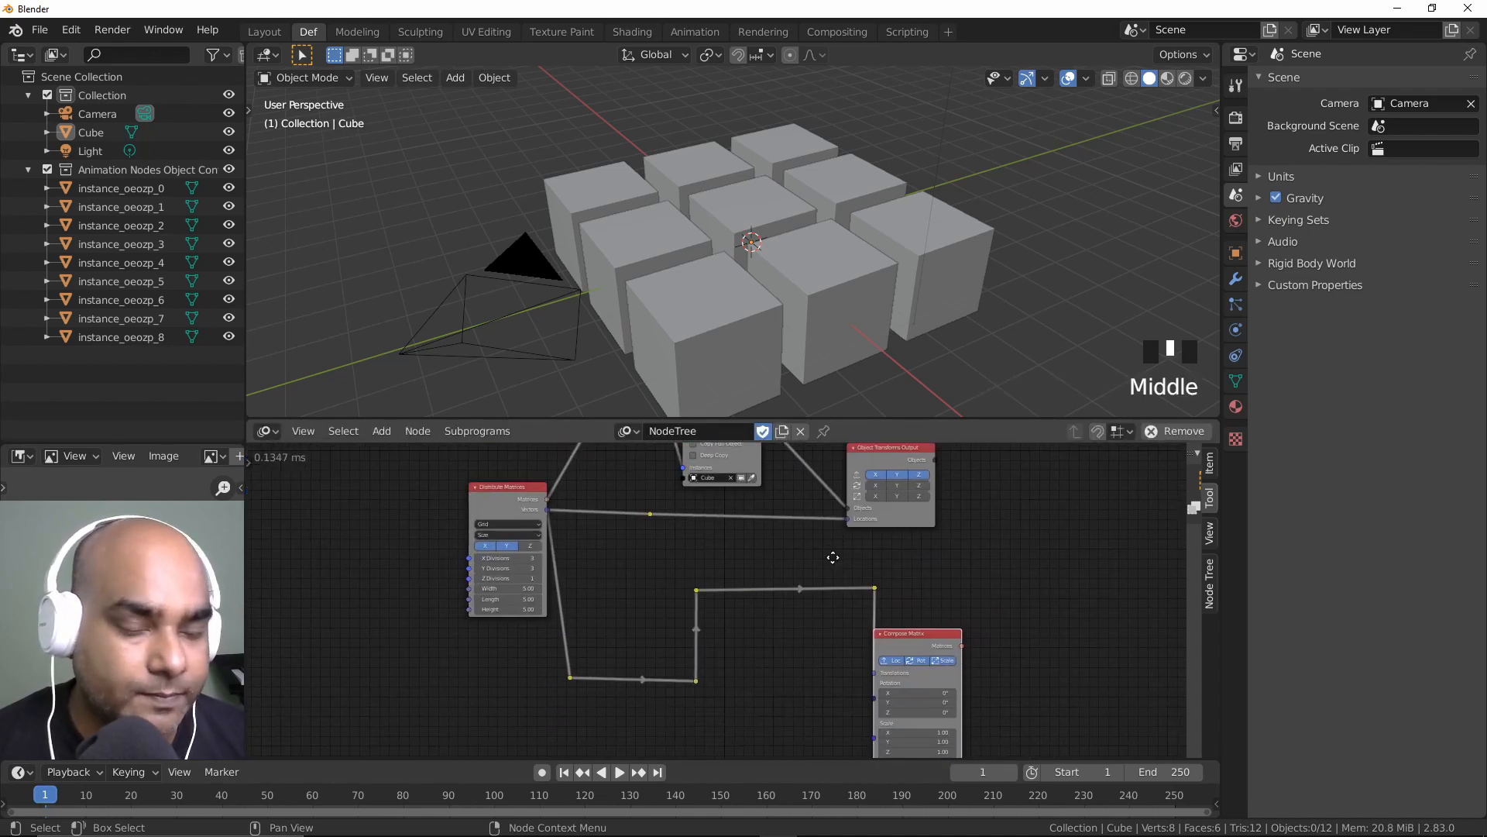
scroll(777, 615, "down", 2)
middle_click_drag(776, 615, 742, 562)
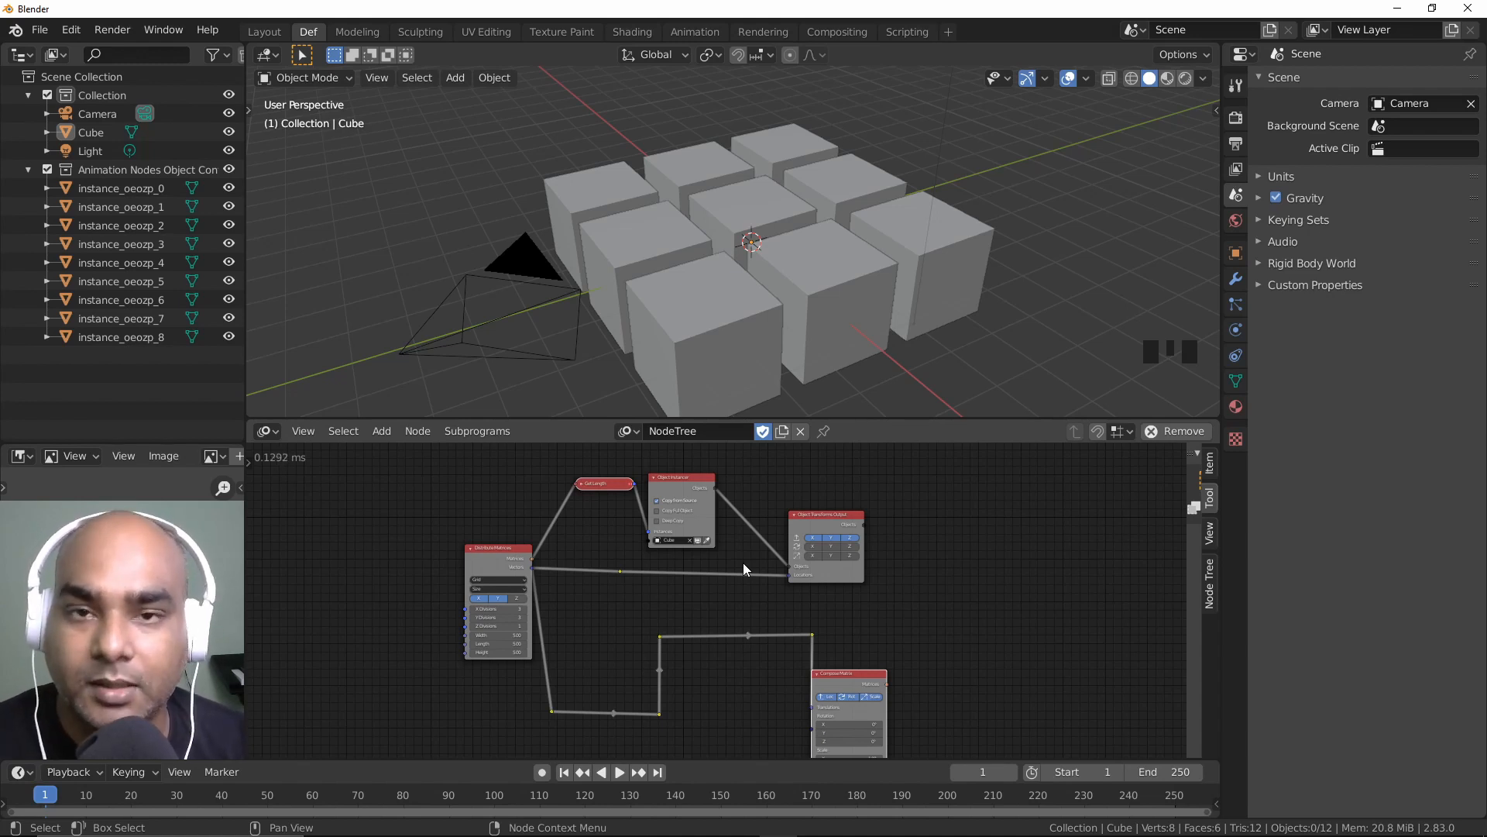
Step: Add a Frame node in the empty space beside the existing nodes
left_click_drag(403, 461, 1049, 736)
left_click(409, 570)
left_click_drag(422, 432, 454, 430)
left_click(454, 430)
left_click(381, 431)
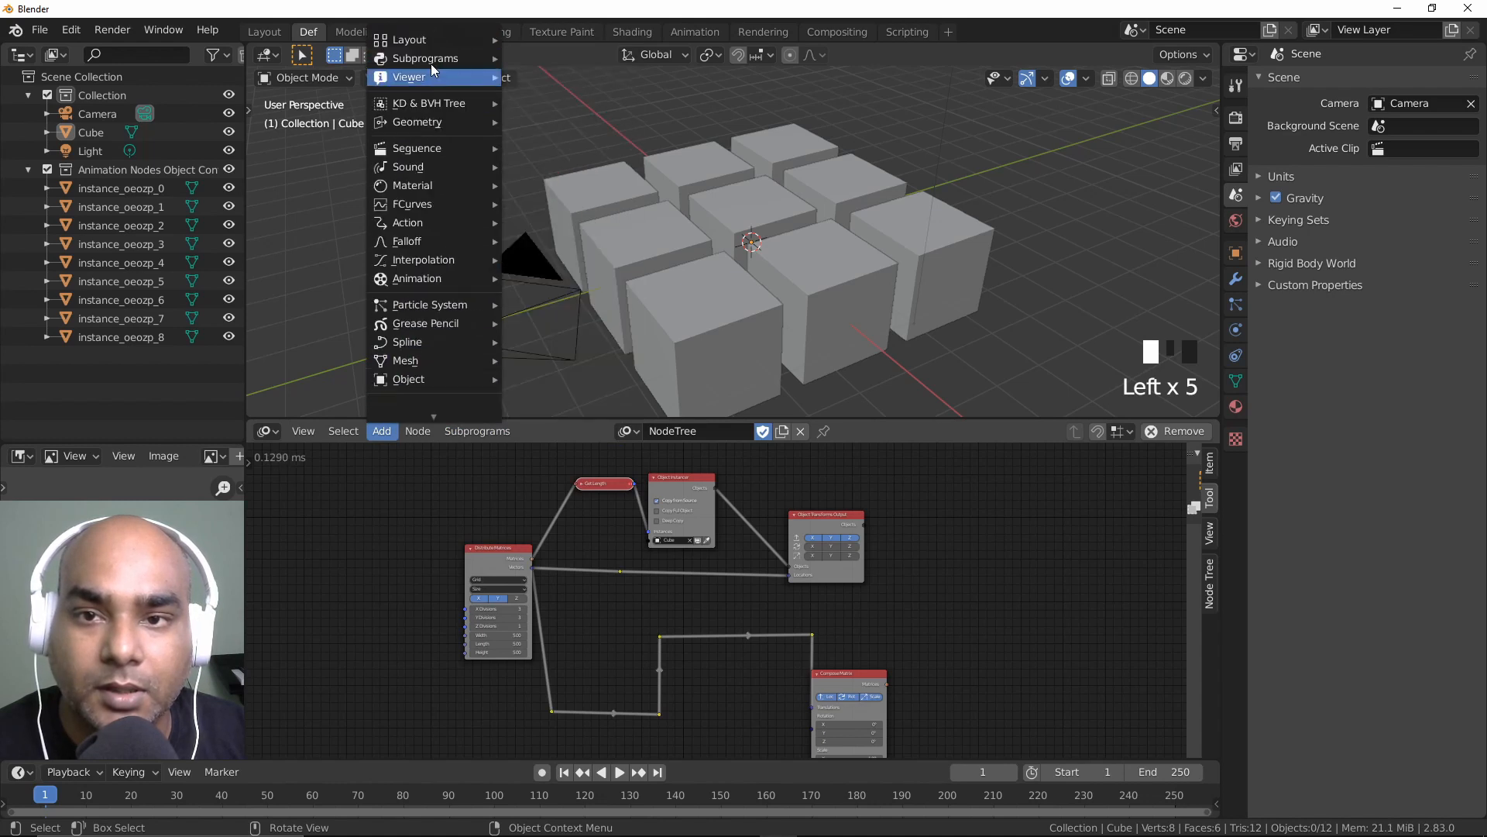
mouse_move(439, 39)
left_click(546, 43)
left_click(355, 497)
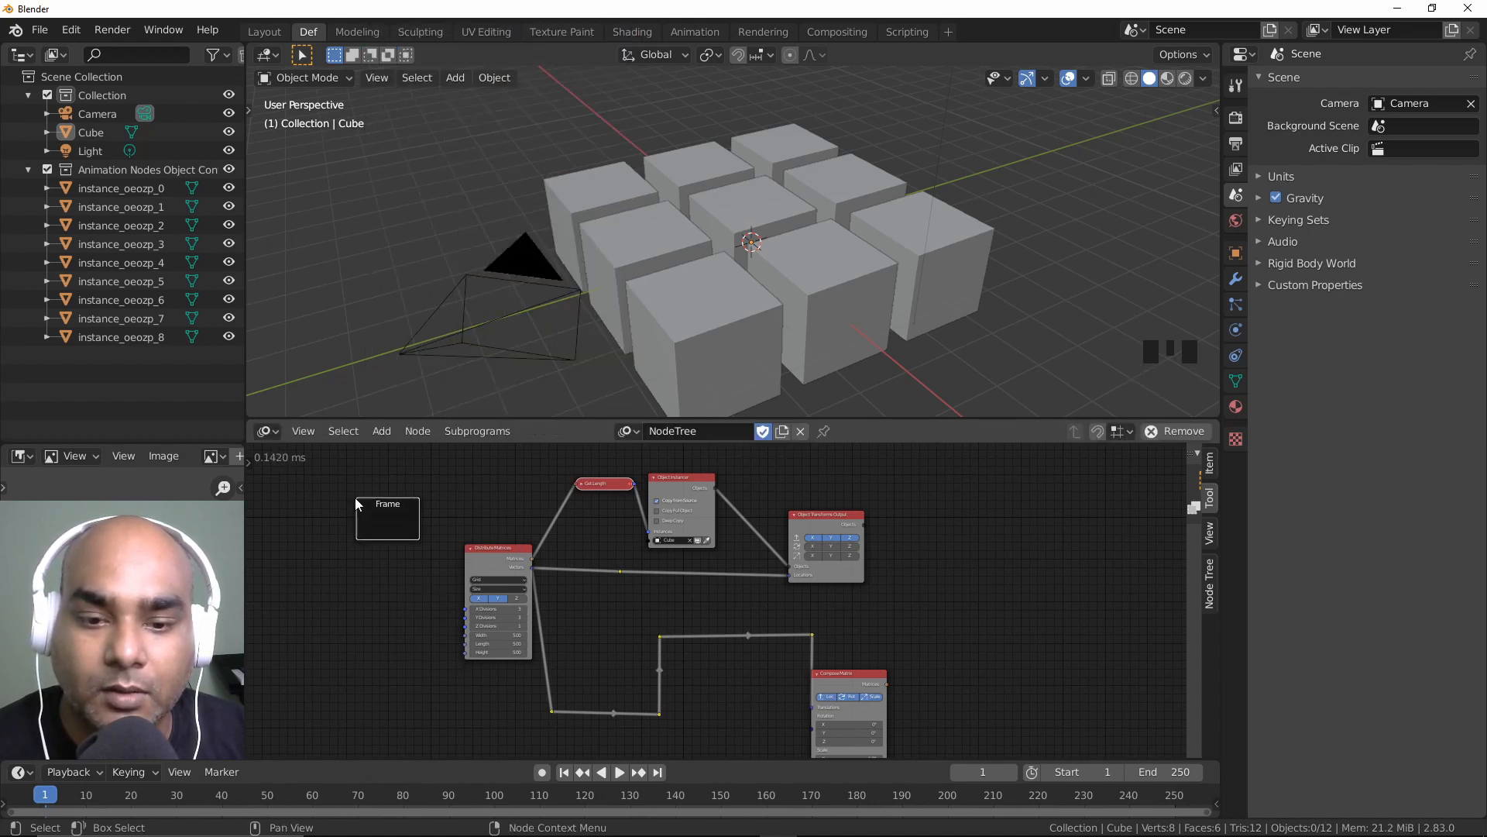
Step: Move all the other nodes and reroutes together into the Frame
left_click_drag(474, 474, 955, 803)
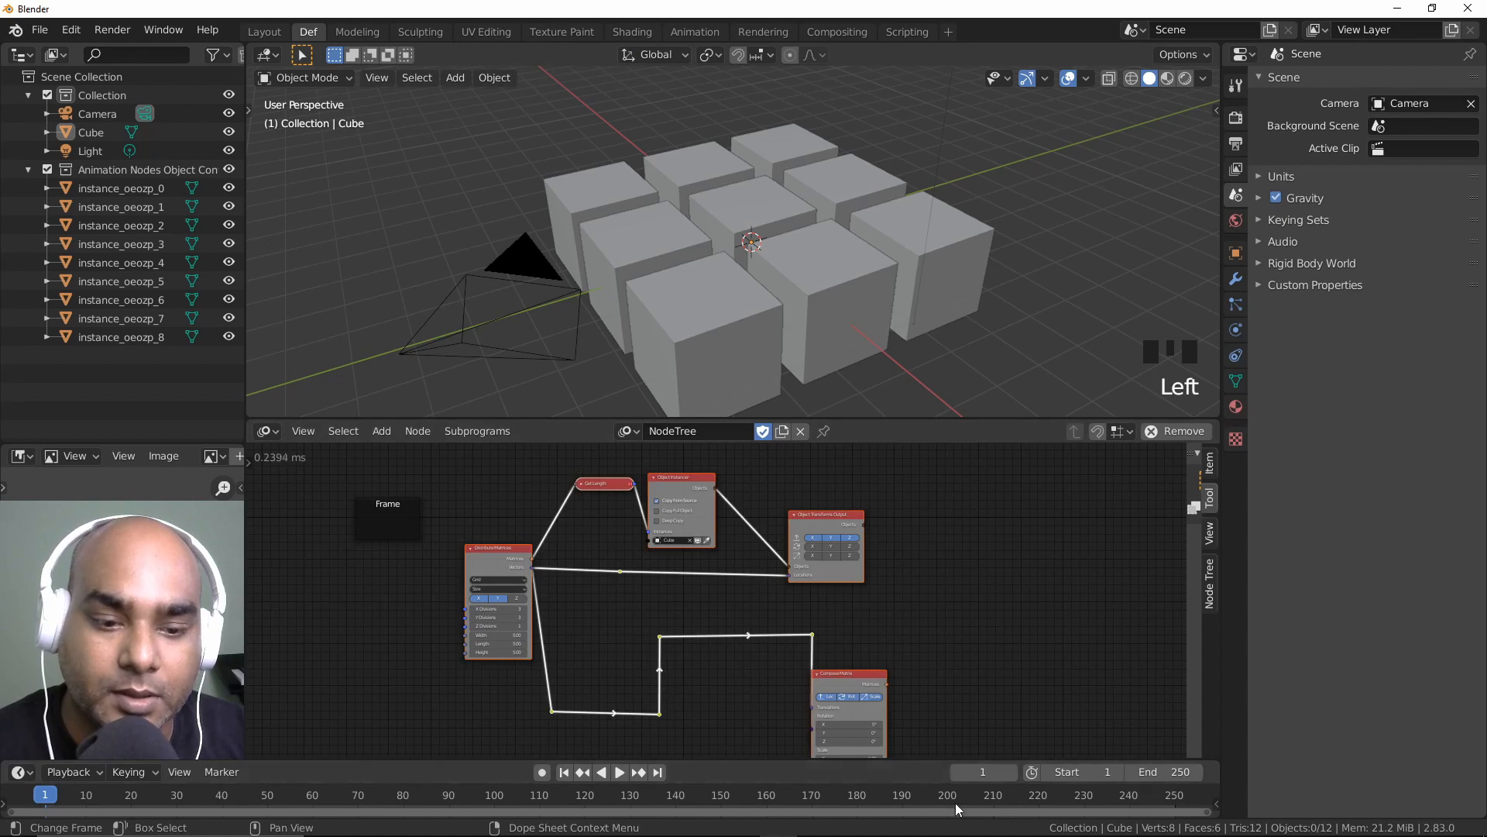
key("g")
left_click(402, 537)
Step: Label the frame around the nodes as Sample
middle_click_drag(854, 578, 941, 694)
left_click(717, 527)
left_click(726, 539)
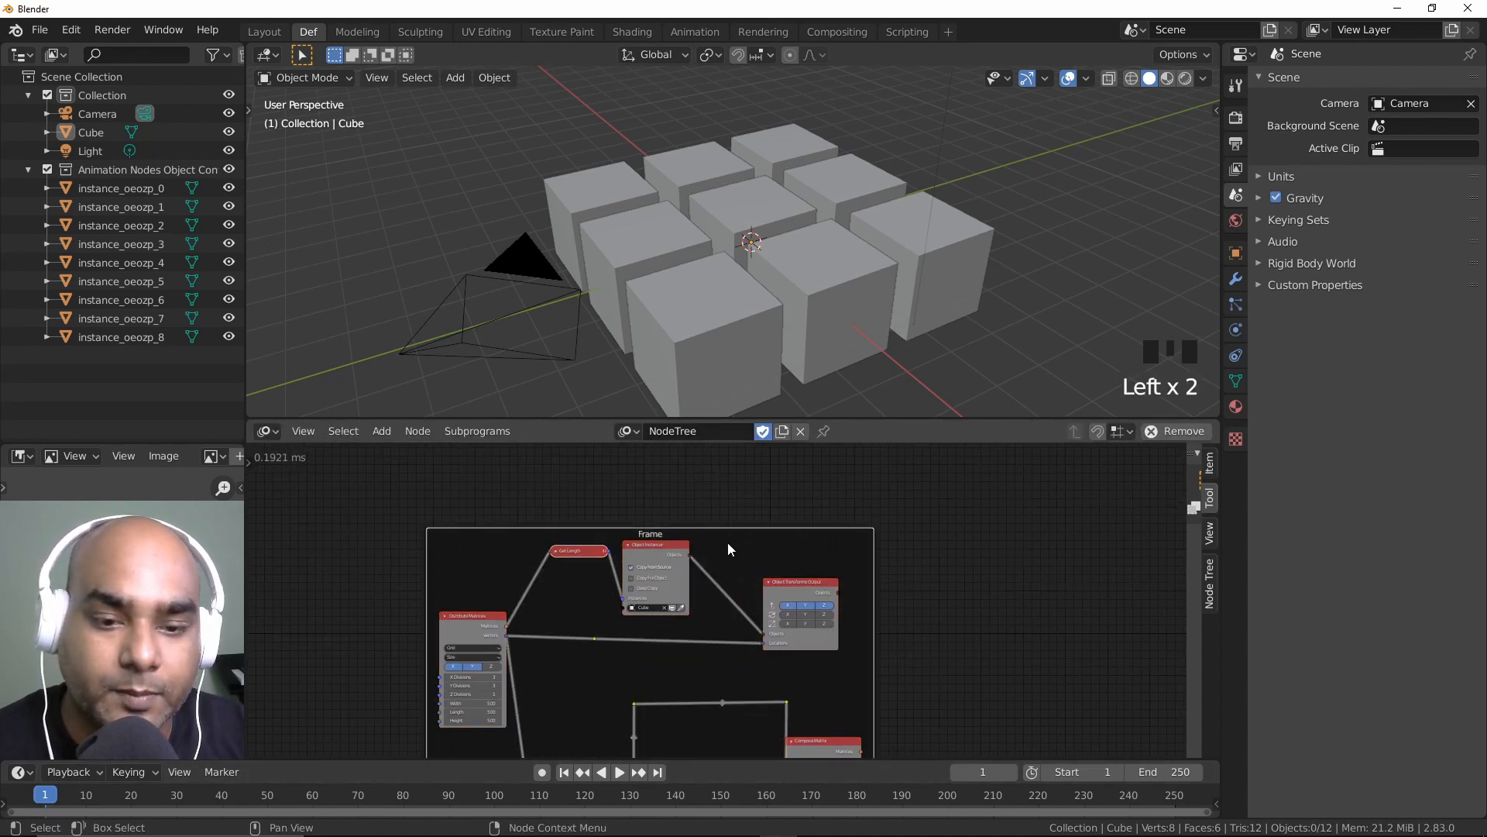
left_click(1210, 467)
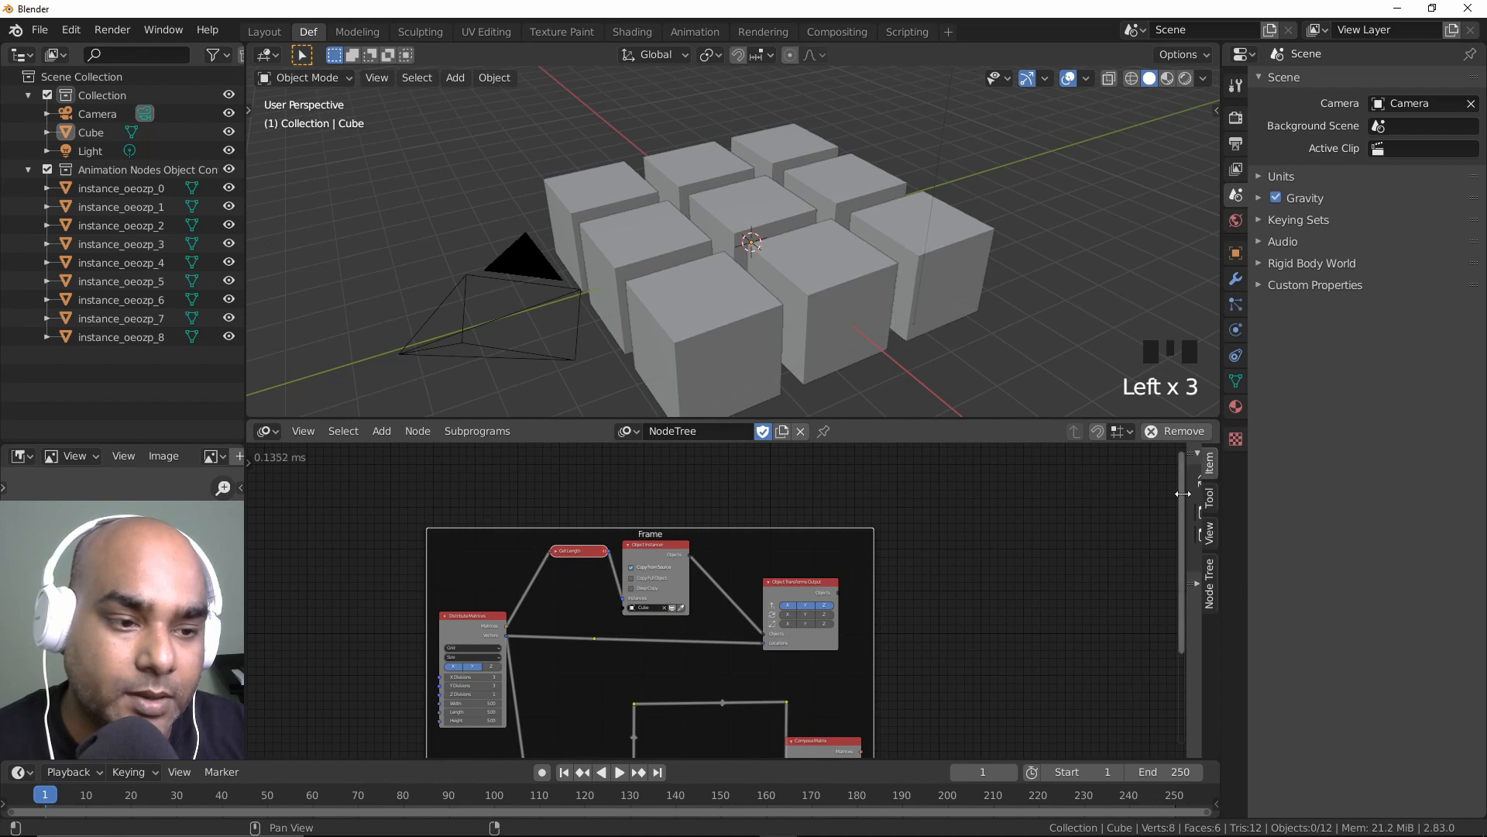
left_click_drag(1184, 496, 983, 495)
left_click(1102, 535)
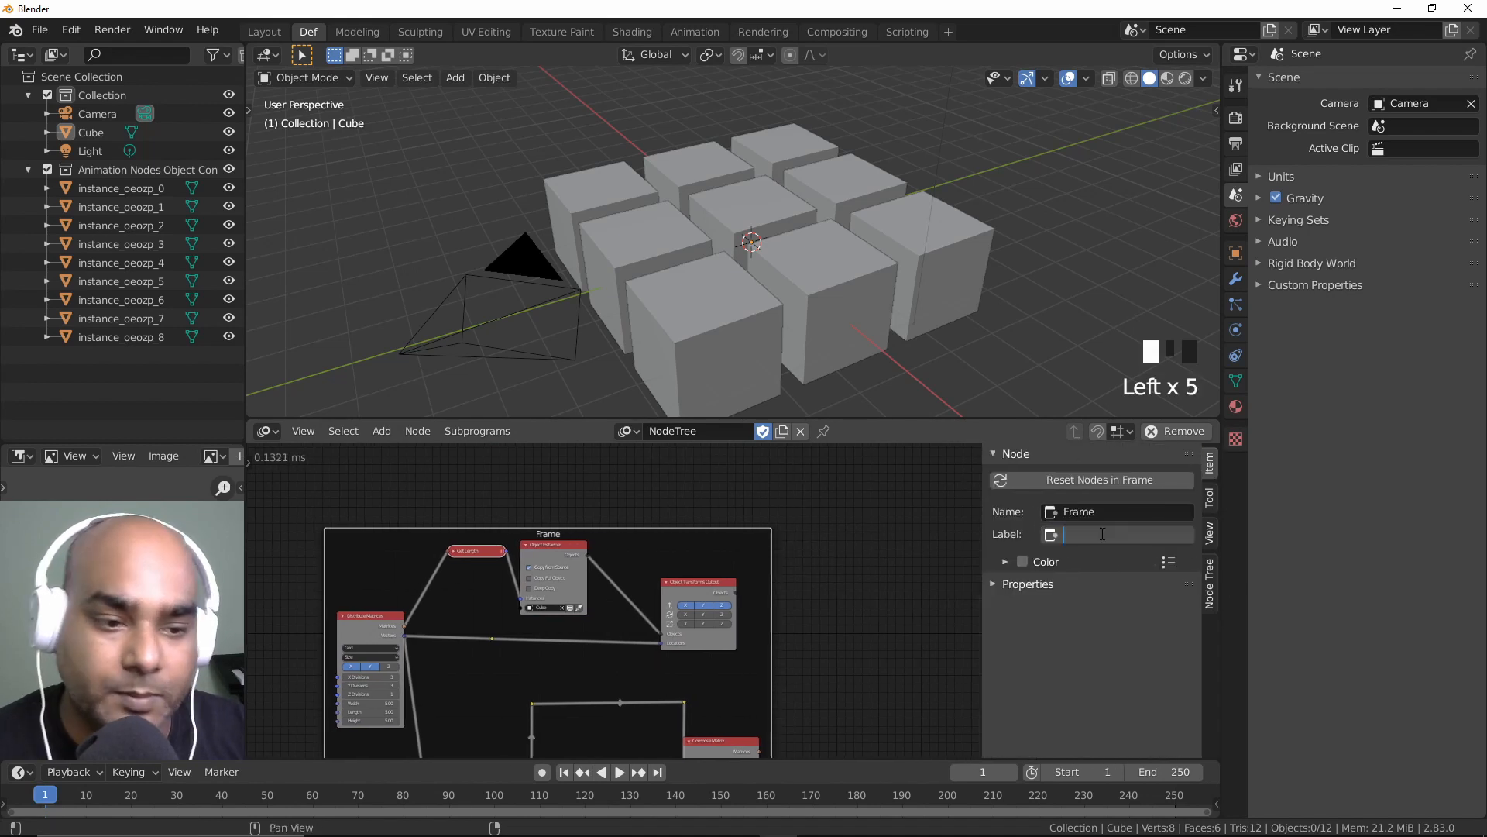
type("Ssamp")
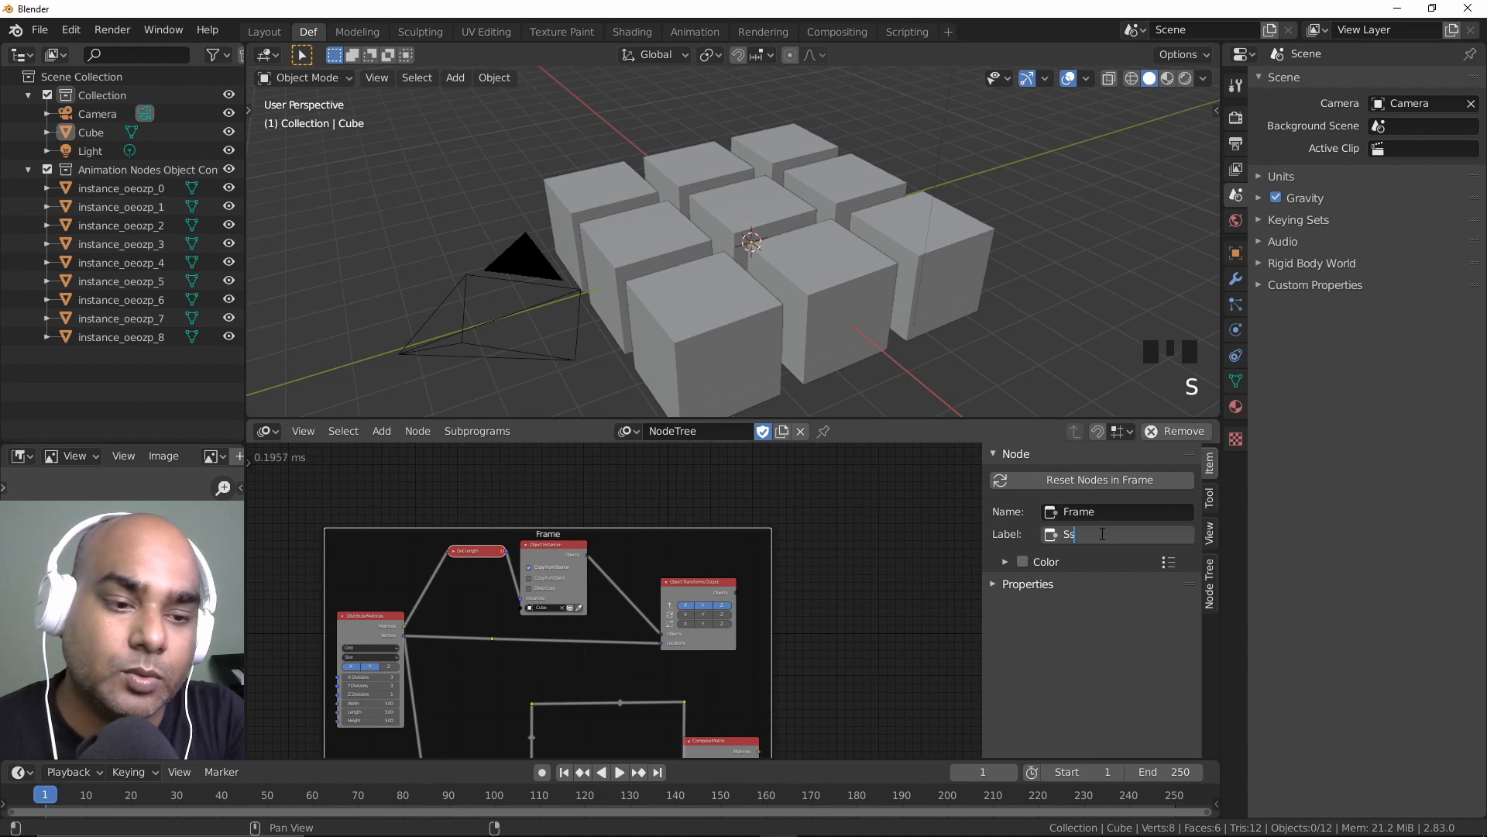
key("BackSpace")
key("BackSpace")
key("BackSpace")
key("BackSpace")
type("ample")
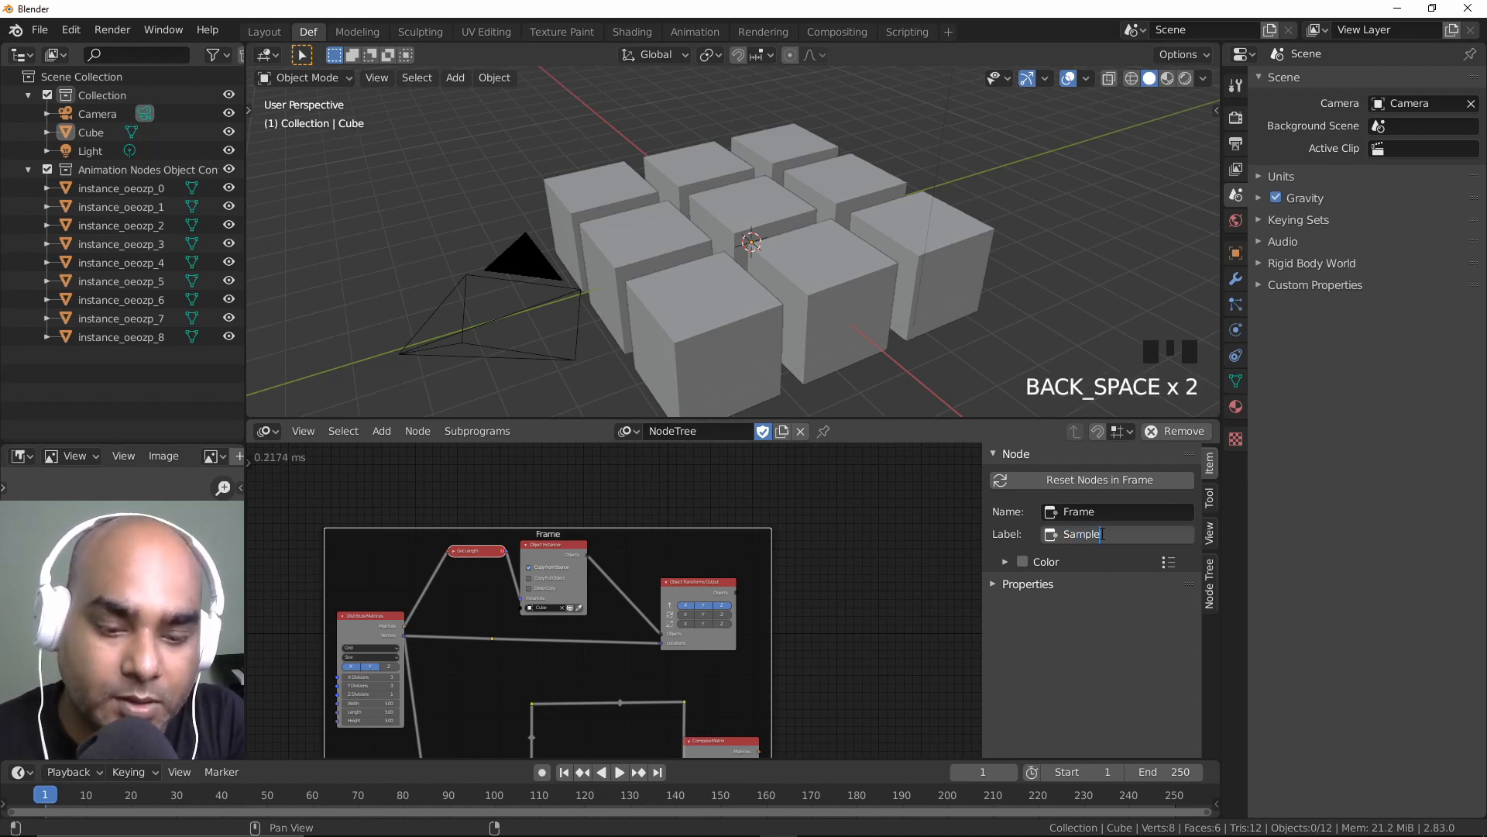